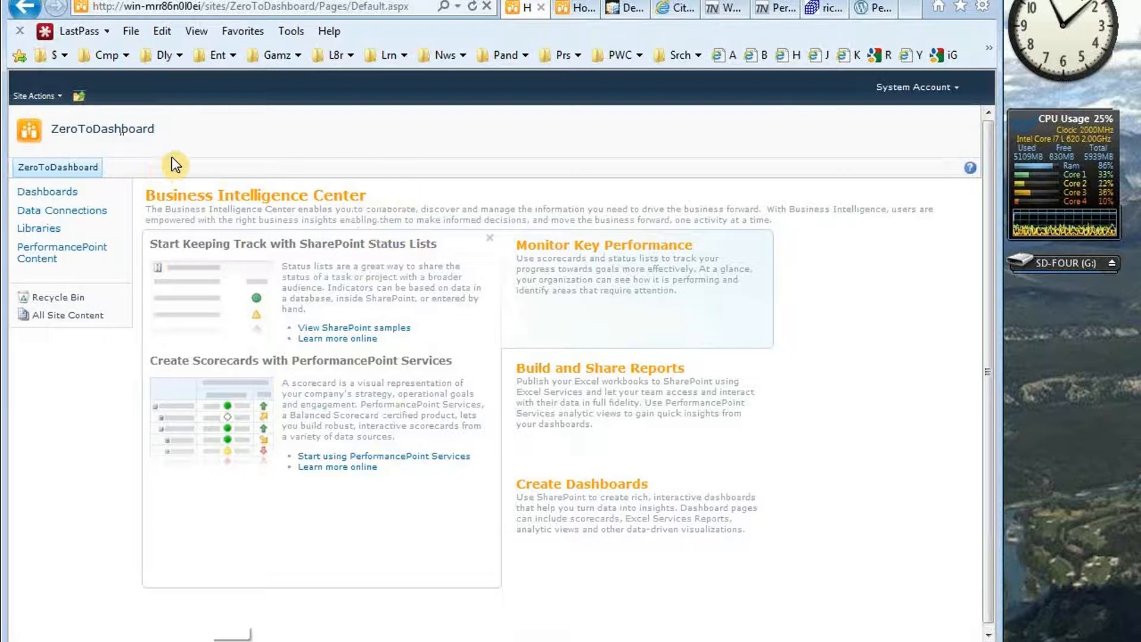
Open the site collection creation form in Central Administration and examine its title and web address fields.
{"action": "left_click", "coordinate": [574, 16]}
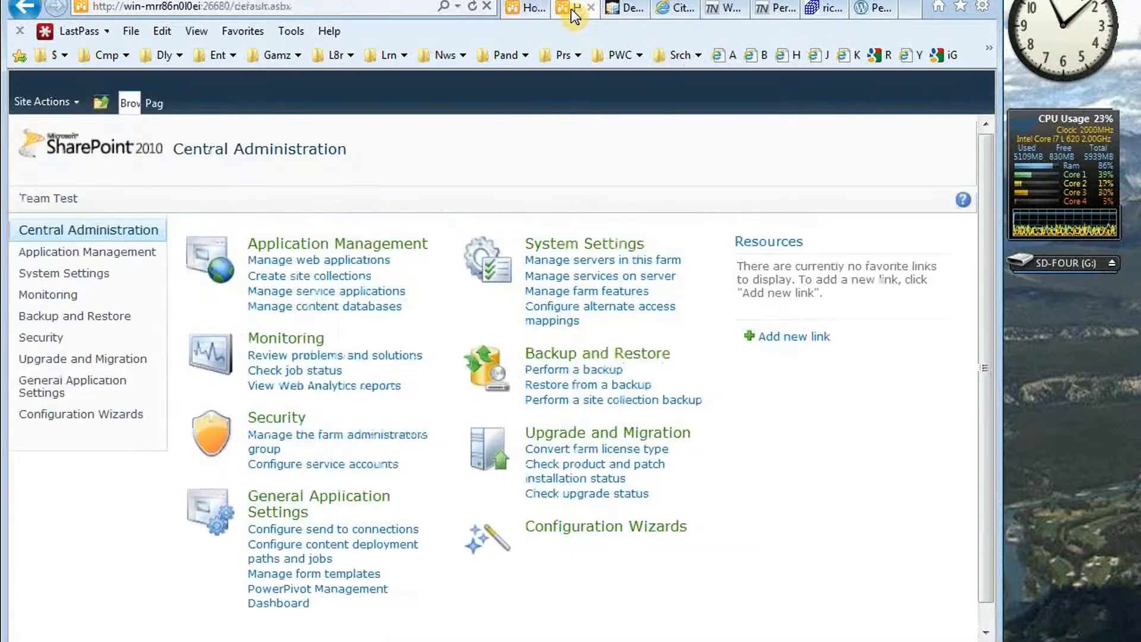
{"action": "left_click", "coordinate": [363, 277]}
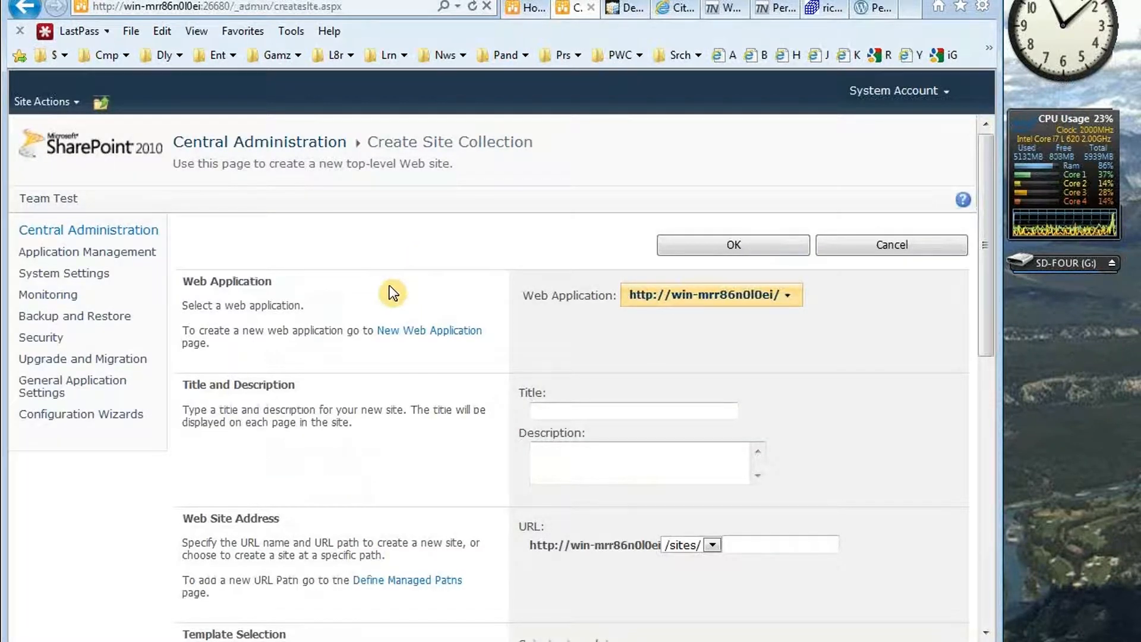
{"action": "left_click", "coordinate": [549, 412]}
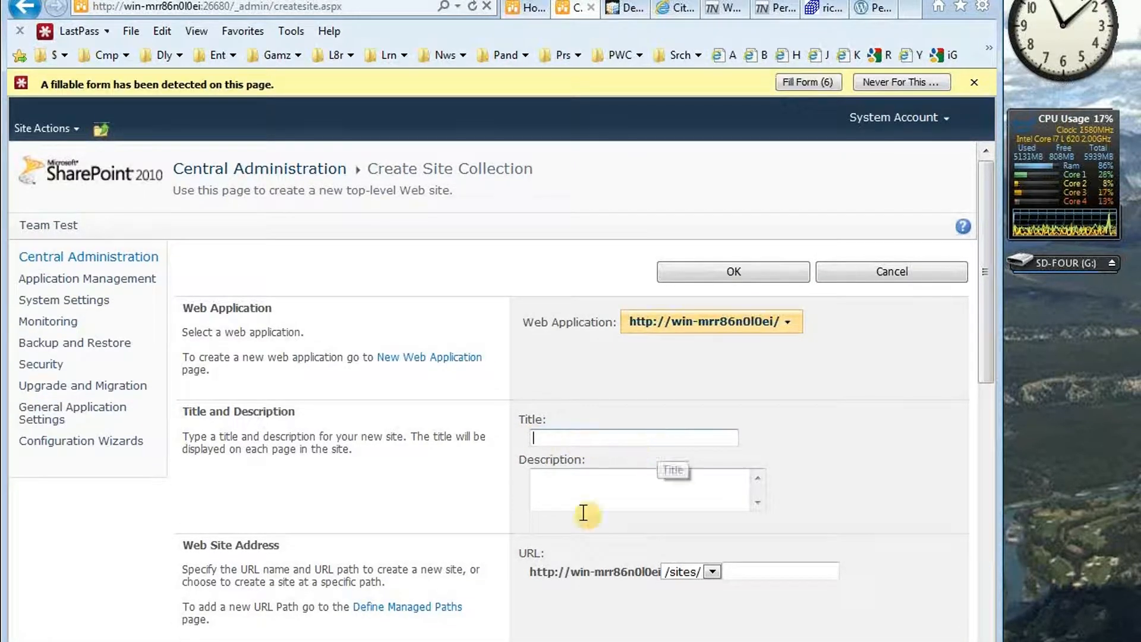
{"action": "scroll", "coordinate": [717, 479], "scroll_direction": "down", "scroll_amount": 3}
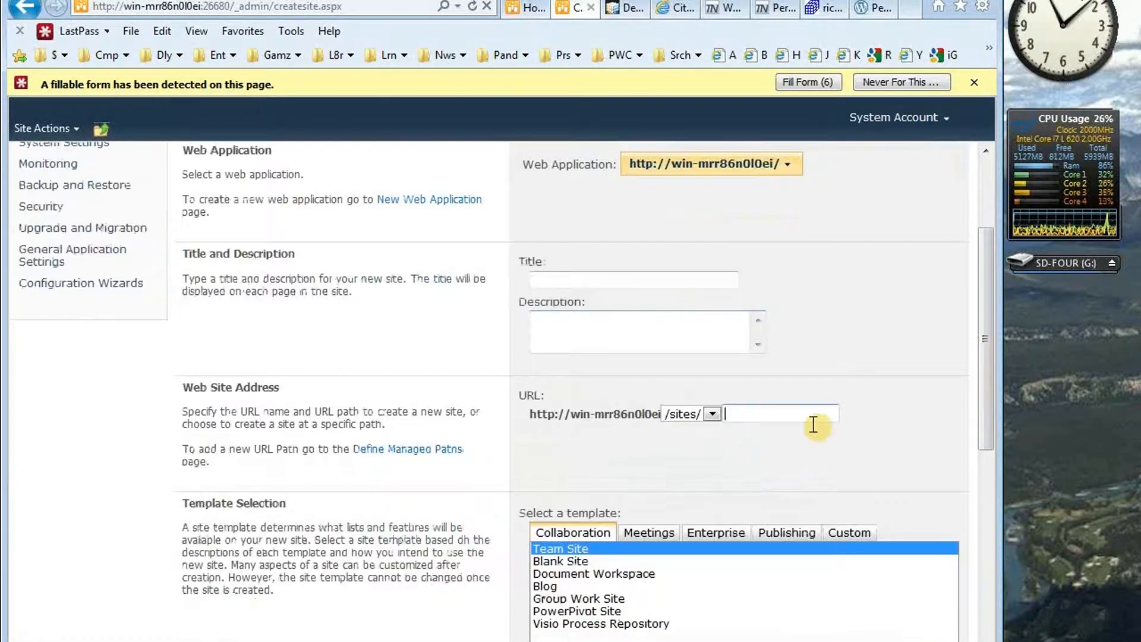
{"action": "left_click", "coordinate": [812, 416]}
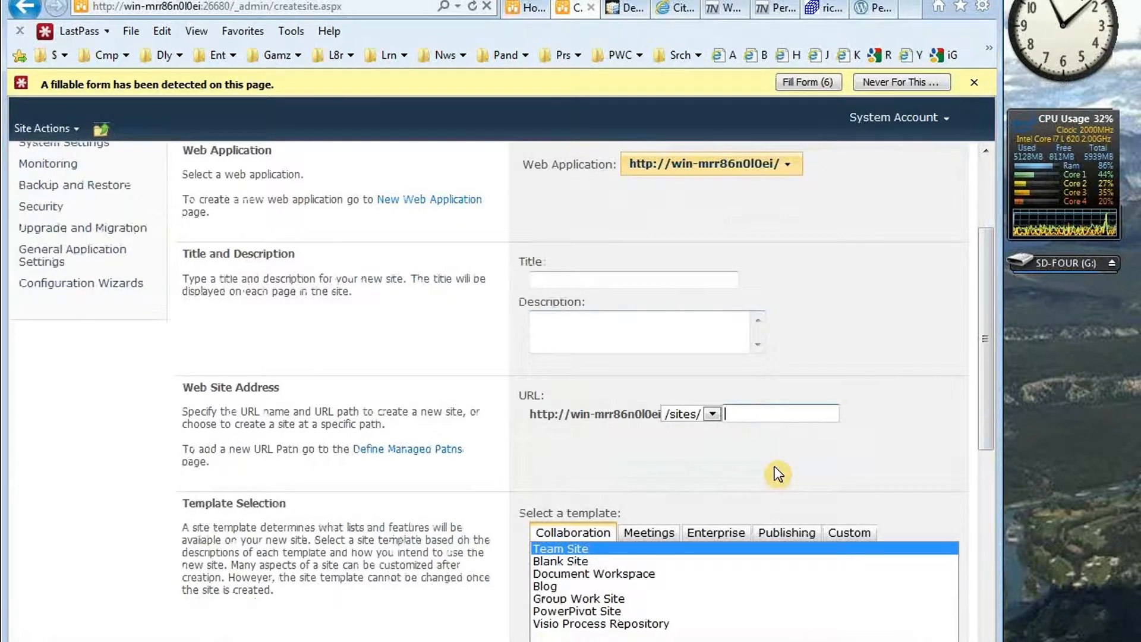
Try the Enterprise template Business Intelligence Center for the site collection, view the administrator fields, and leave the form without creating it.
{"action": "scroll", "coordinate": [779, 474], "scroll_direction": "down", "scroll_amount": 2}
{"action": "left_click", "coordinate": [715, 469]}
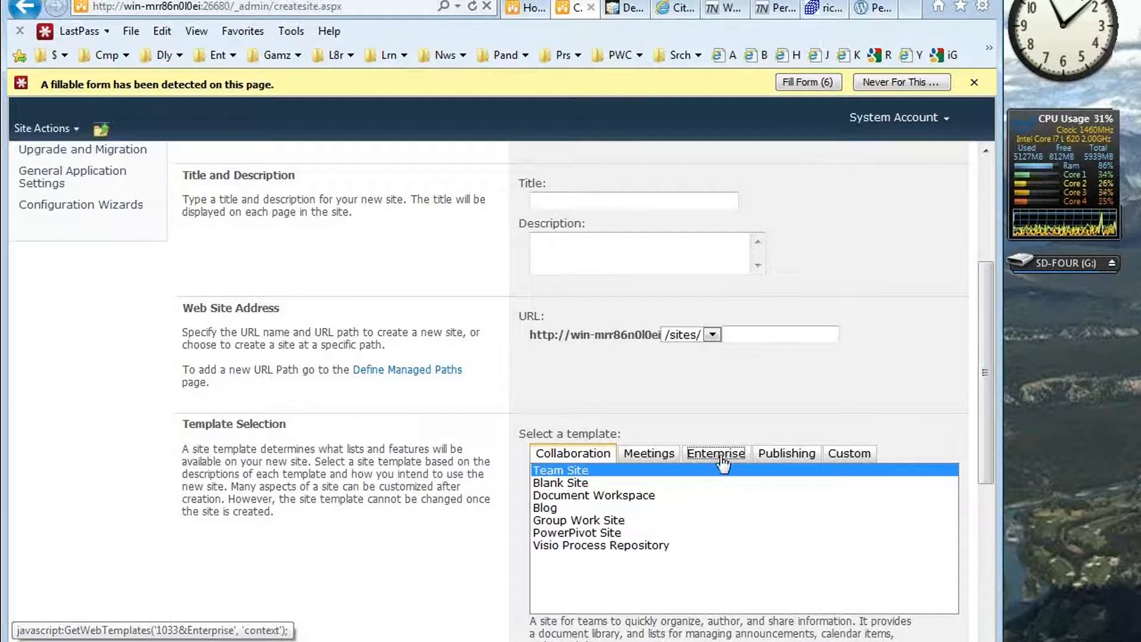
{"action": "left_click", "coordinate": [721, 461]}
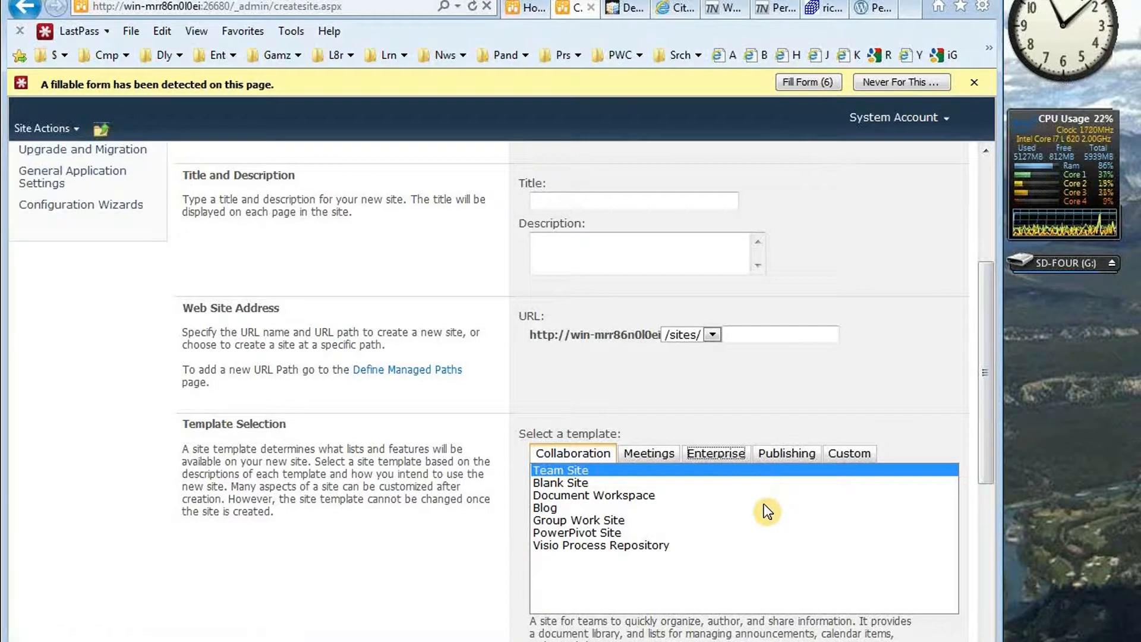
{"action": "left_click", "coordinate": [973, 83]}
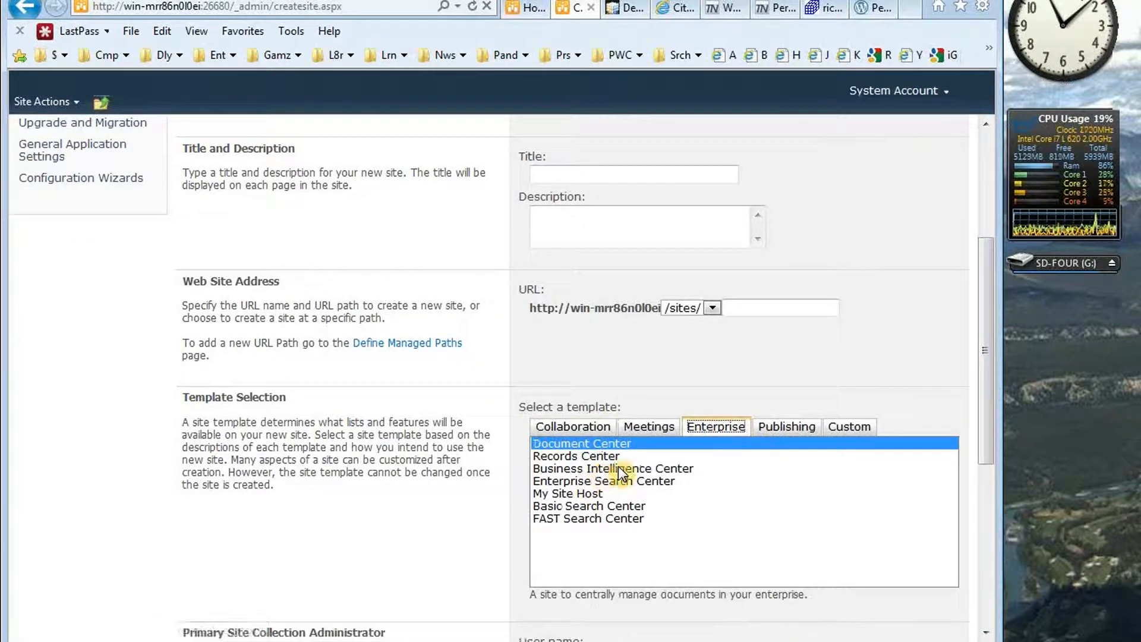
{"action": "left_click", "coordinate": [675, 471]}
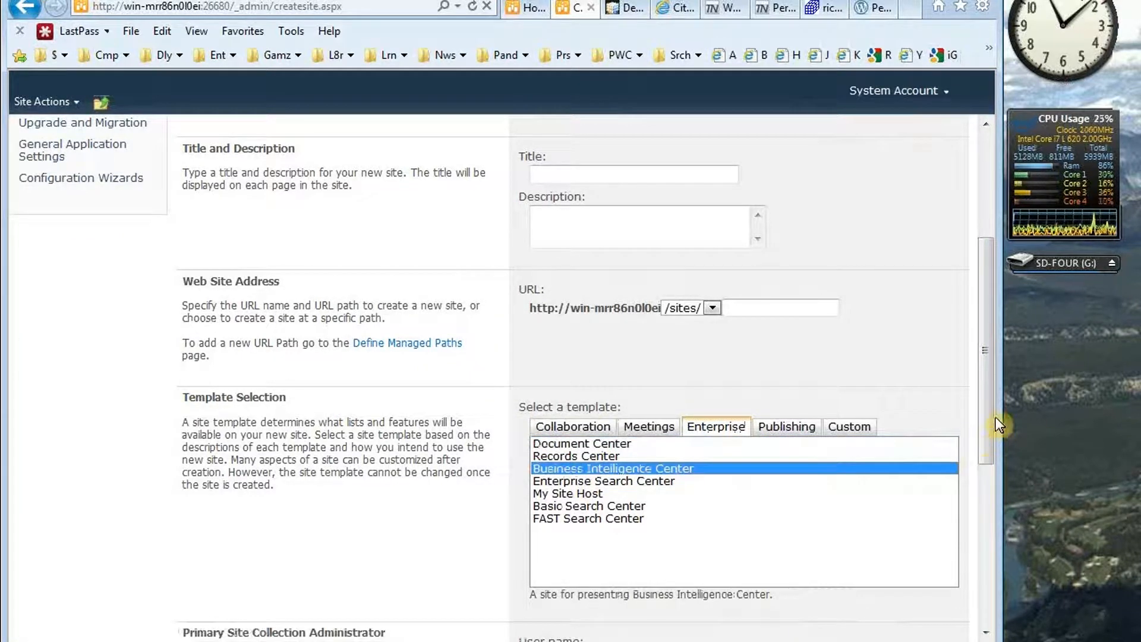
{"action": "left_click_drag", "start_coordinate": [989, 422], "coordinate": [989, 581]}
{"action": "left_click", "coordinate": [608, 309]}
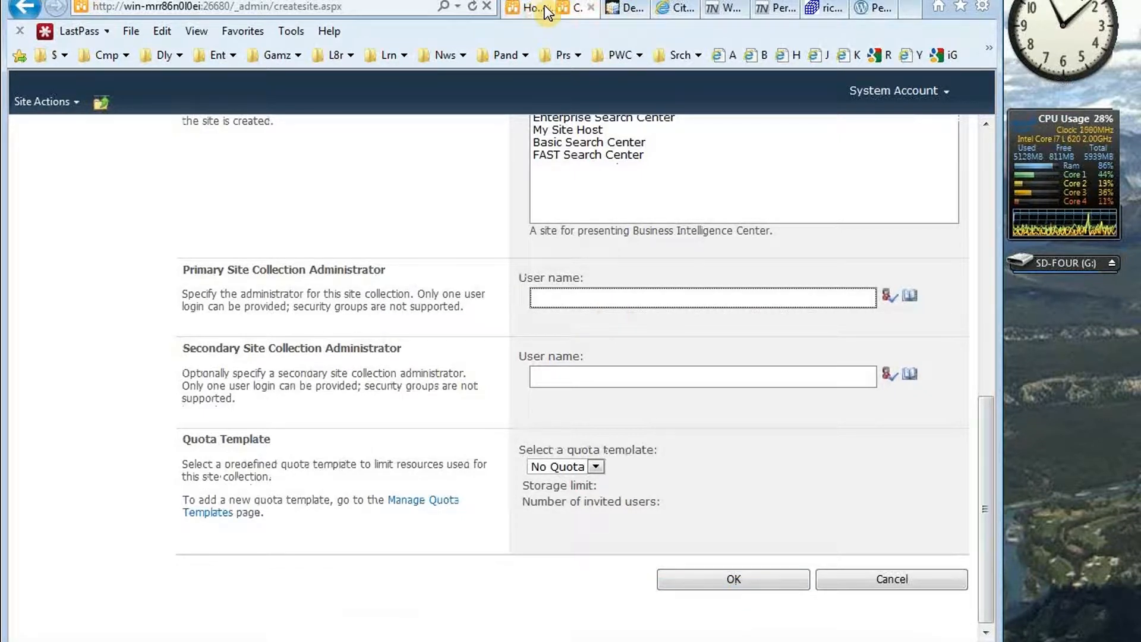
{"action": "left_click", "coordinate": [27, 9]}
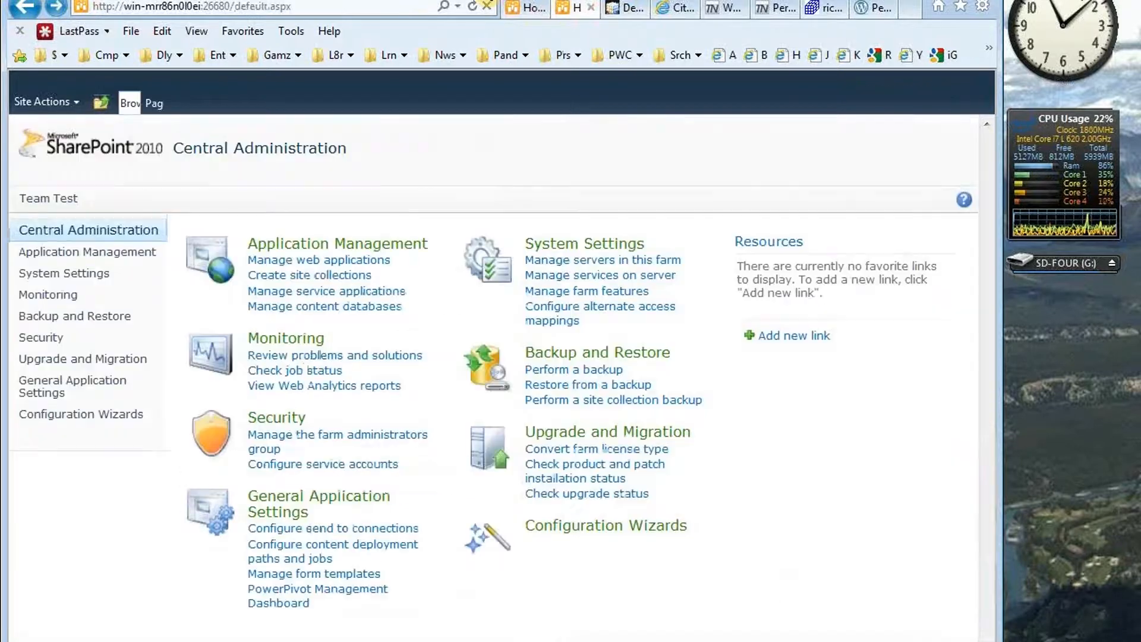
Create a PerformancePoint Content List named "ZeroToDashboard Items" in the ZeroToDashboard site.
{"action": "left_click", "coordinate": [522, 10]}
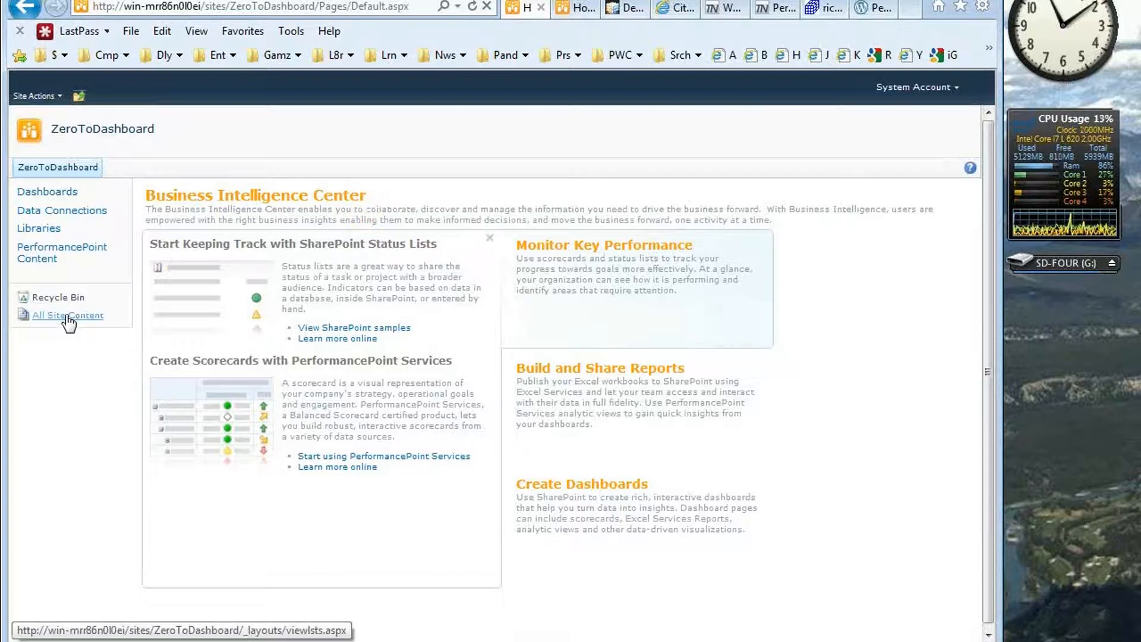
{"action": "left_click", "coordinate": [109, 316]}
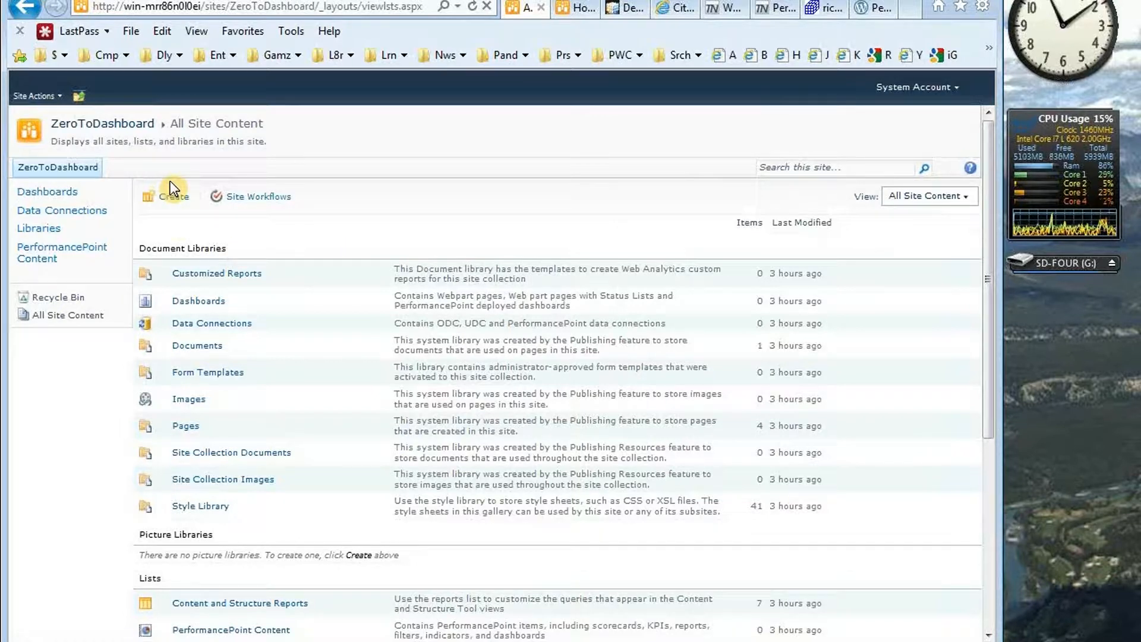
{"action": "left_click", "coordinate": [174, 201]}
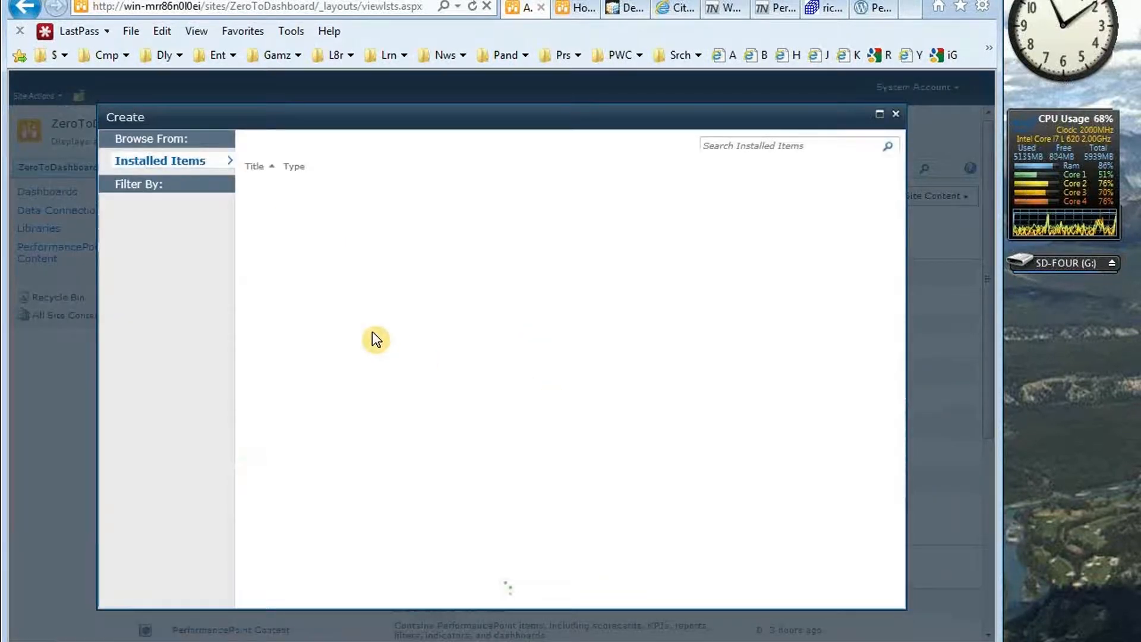
{"action": "left_click", "coordinate": [132, 258]}
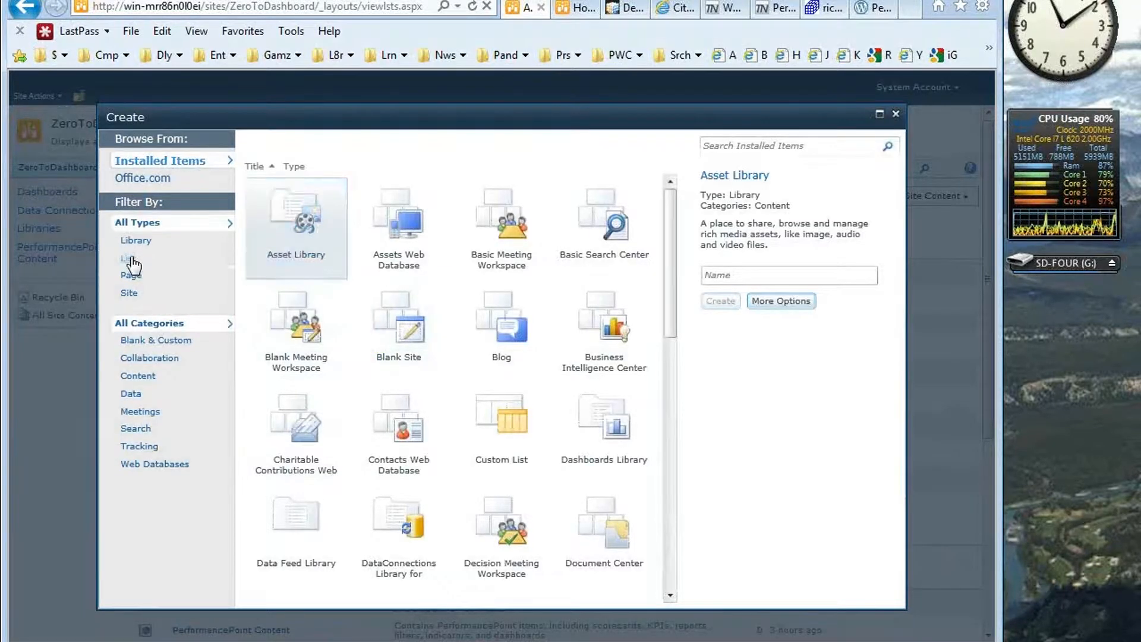
{"action": "left_click", "coordinate": [480, 222]}
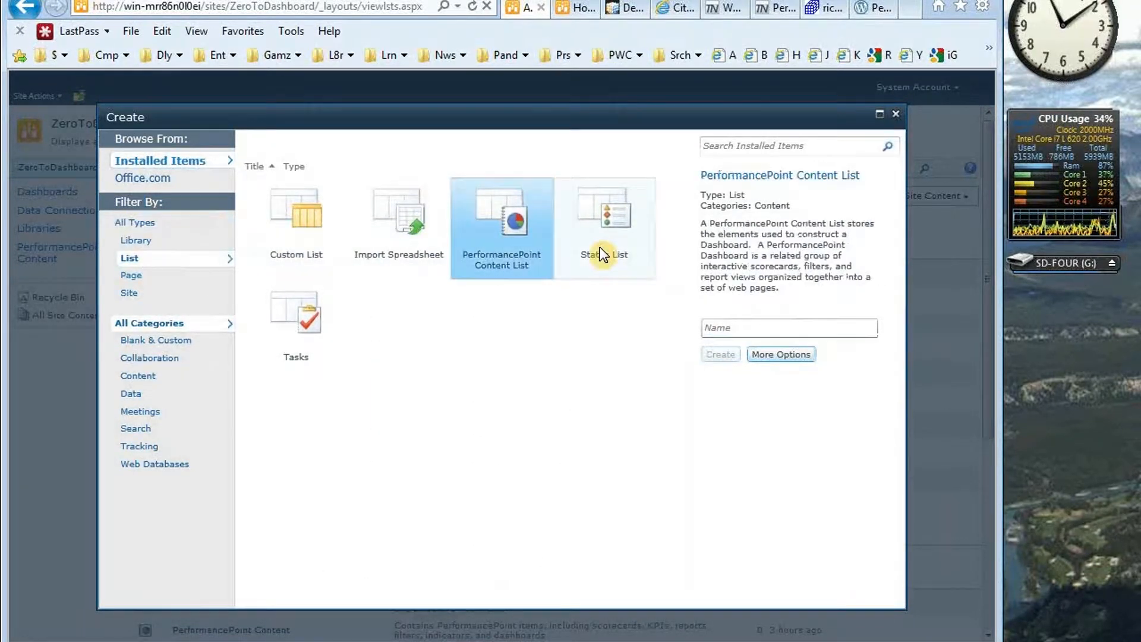
{"action": "left_click", "coordinate": [731, 328]}
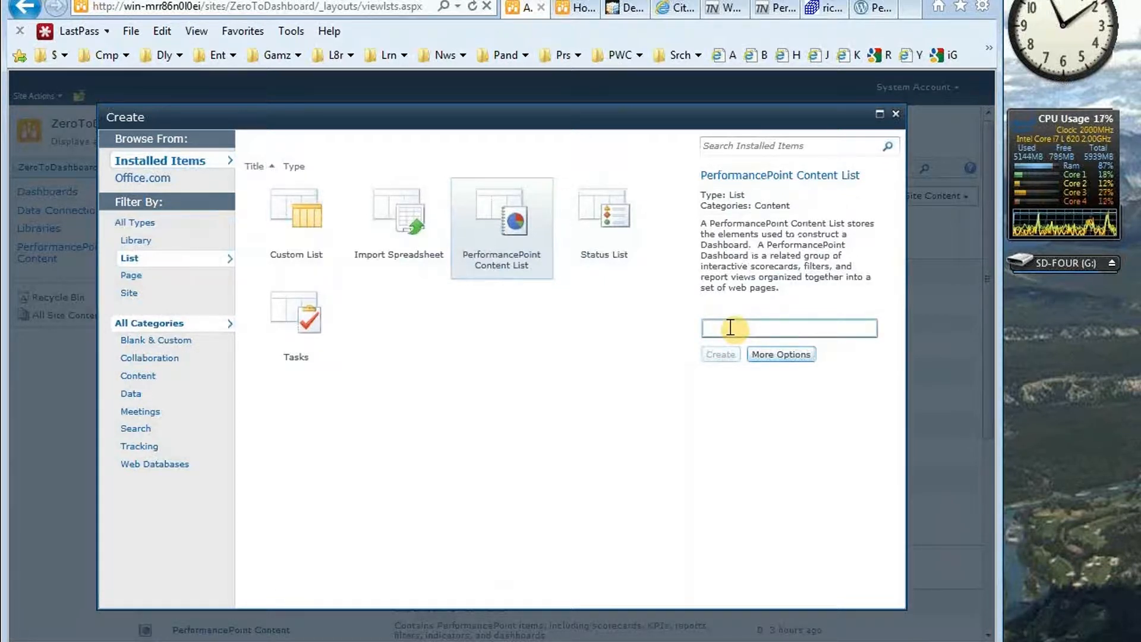
{"action": "type", "text": "Zer"}
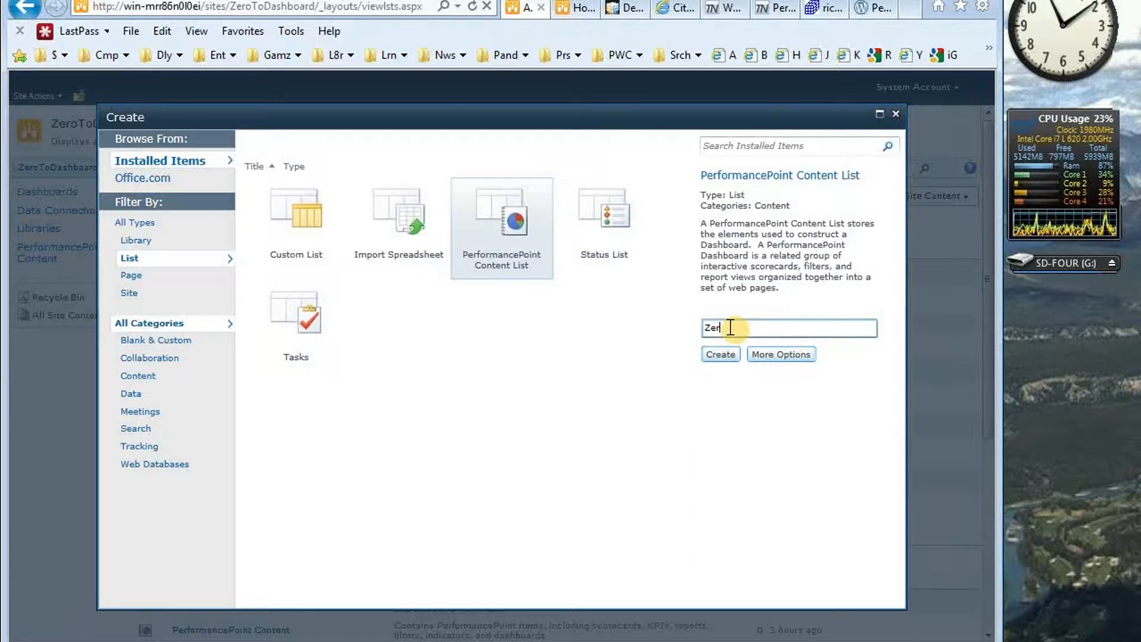
{"action": "type", "text": "oToDashbo"}
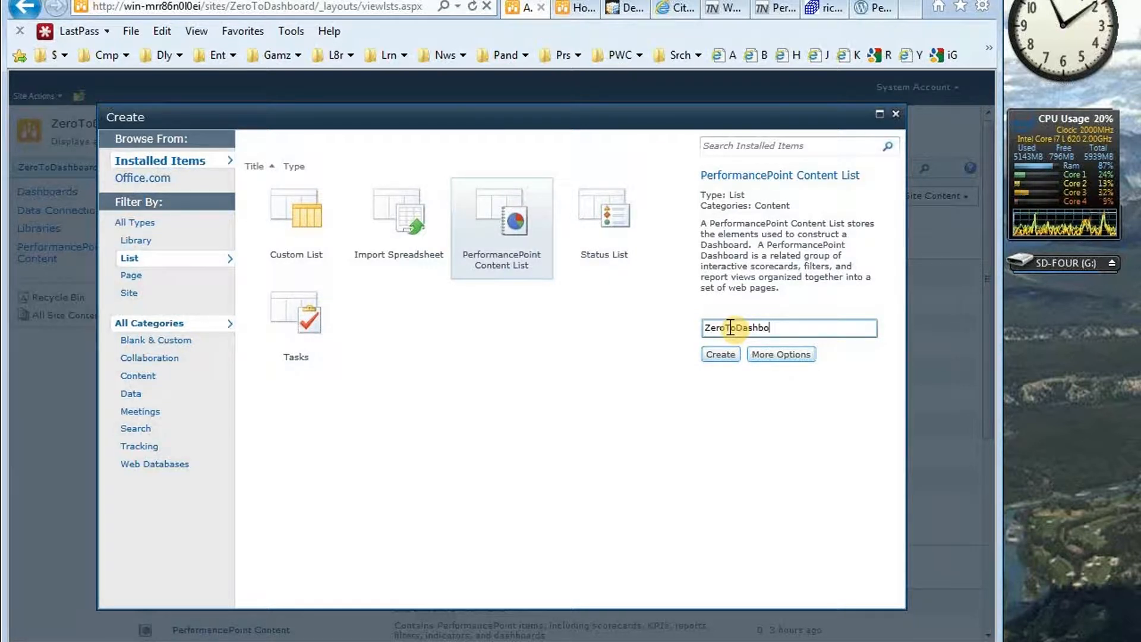
{"action": "type", "text": "ard Items"}
{"action": "left_click", "coordinate": [721, 356]}
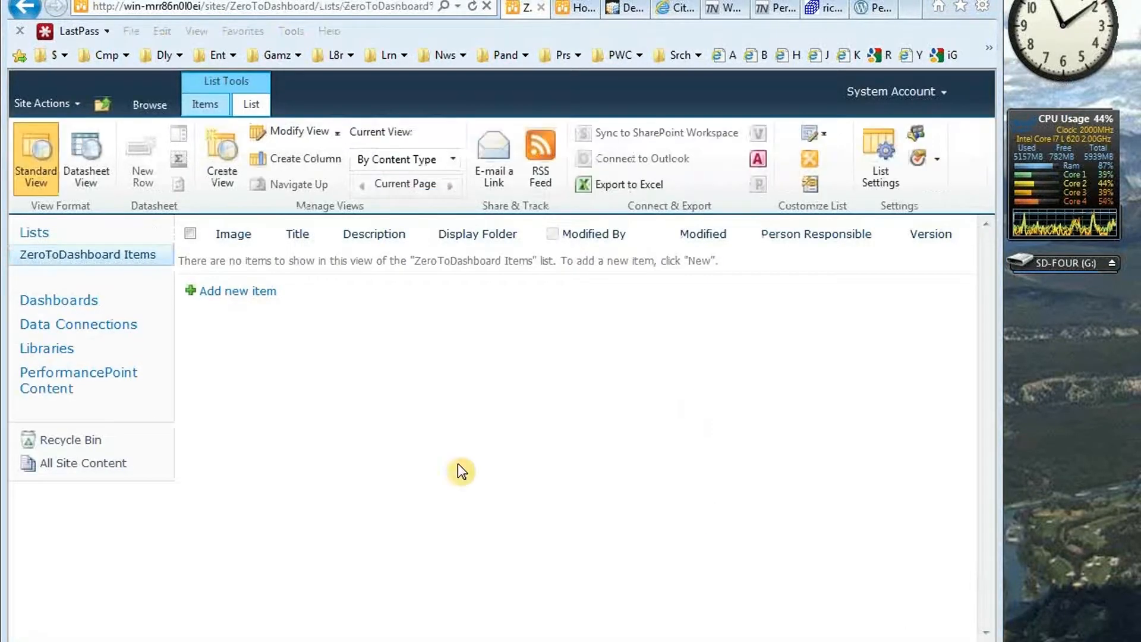
Add a new item to the ZeroToDashboard Items list to launch Dashboard Designer, and maximize its window.
{"action": "left_click", "coordinate": [244, 294]}
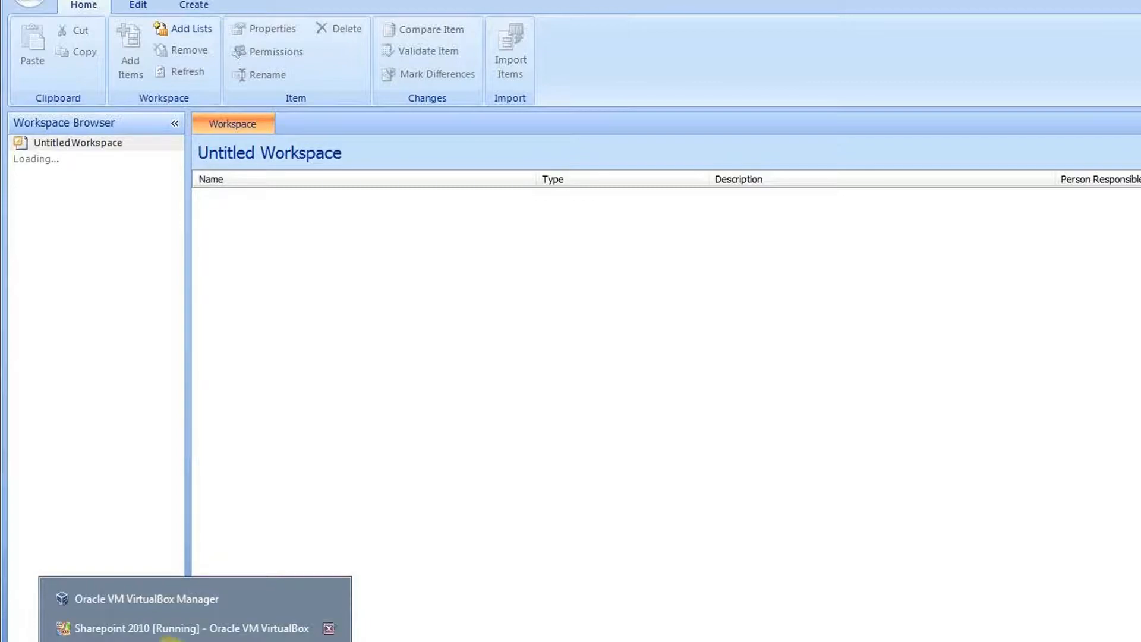
{"action": "left_click", "coordinate": [169, 630]}
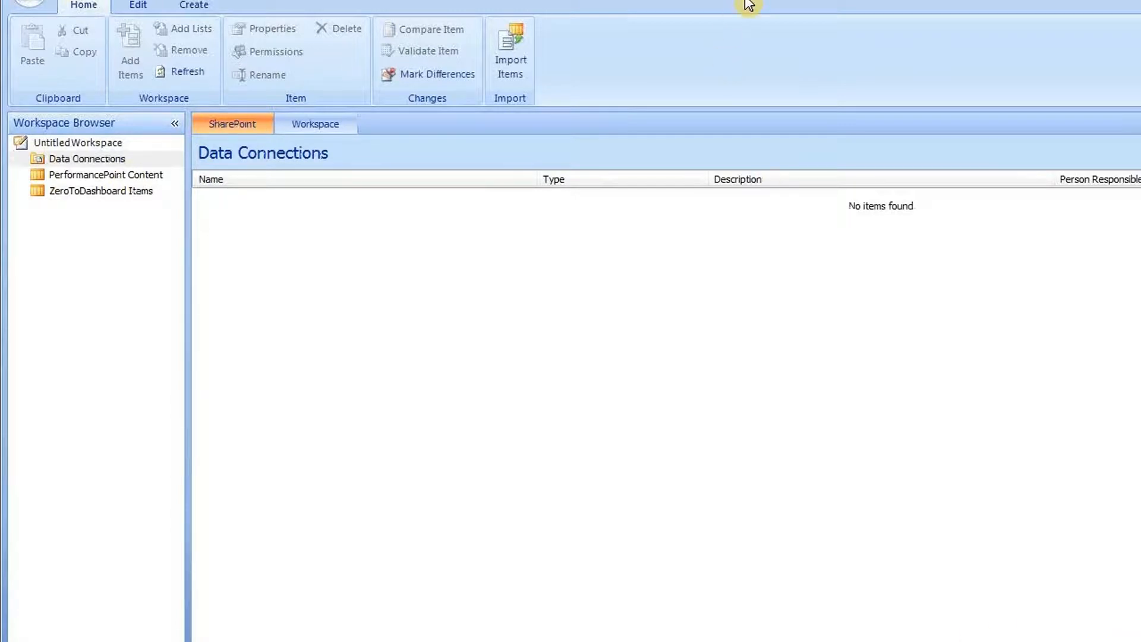
{"action": "double_click", "coordinate": [635, 1]}
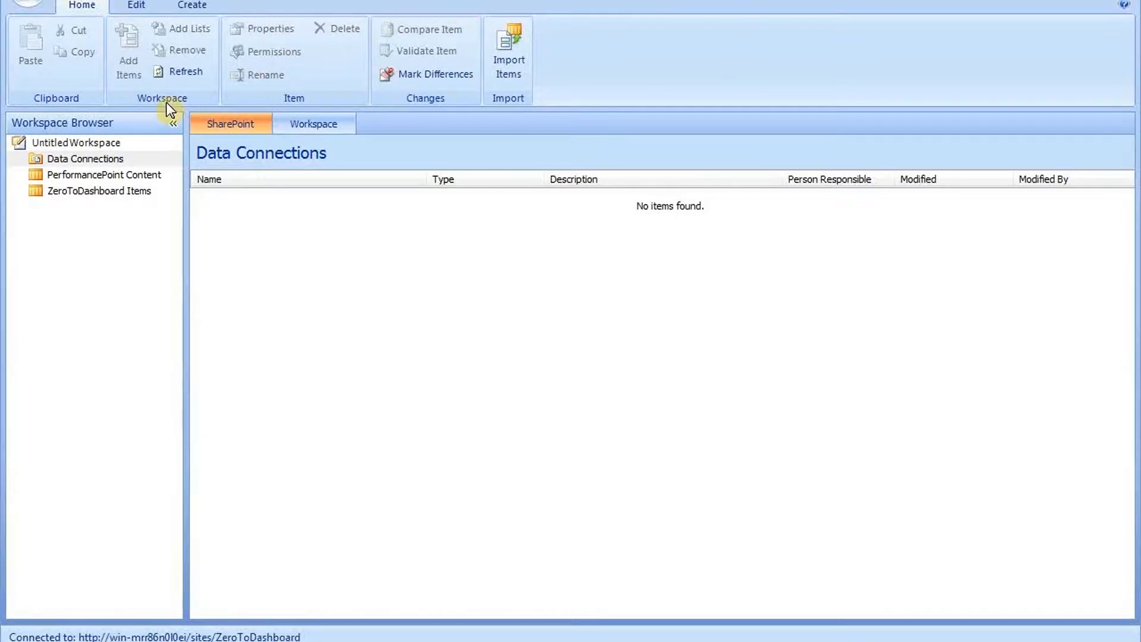
Create a new data source under Data Connections using the multidimensional Analysis Services template.
{"action": "right_click", "coordinate": [71, 158]}
{"action": "left_click", "coordinate": [153, 171]}
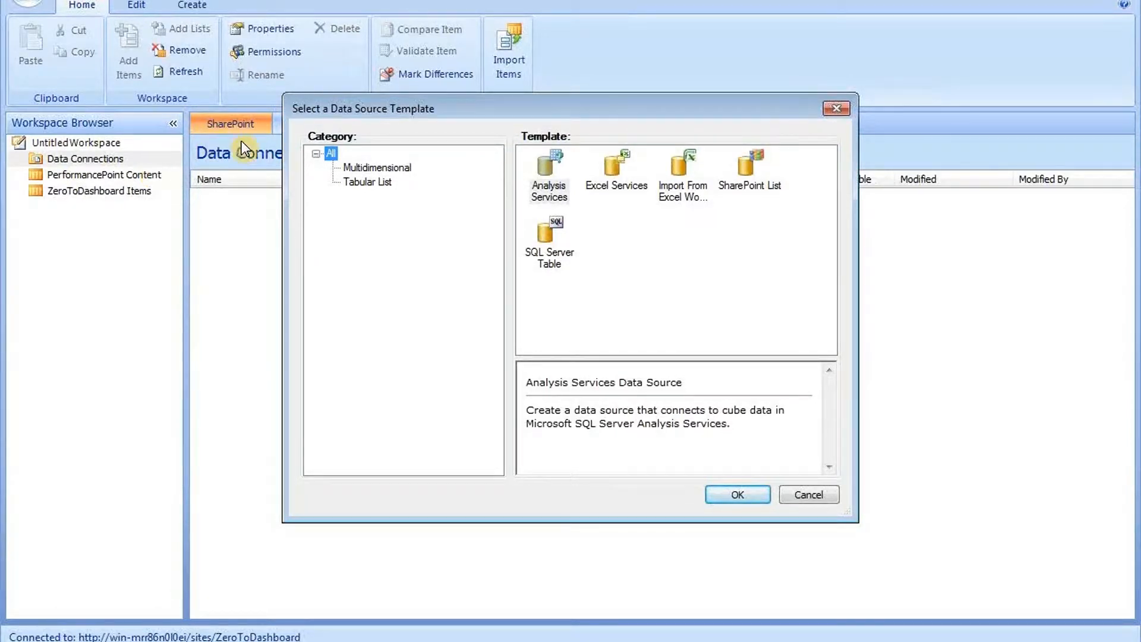
{"action": "left_click", "coordinate": [538, 167]}
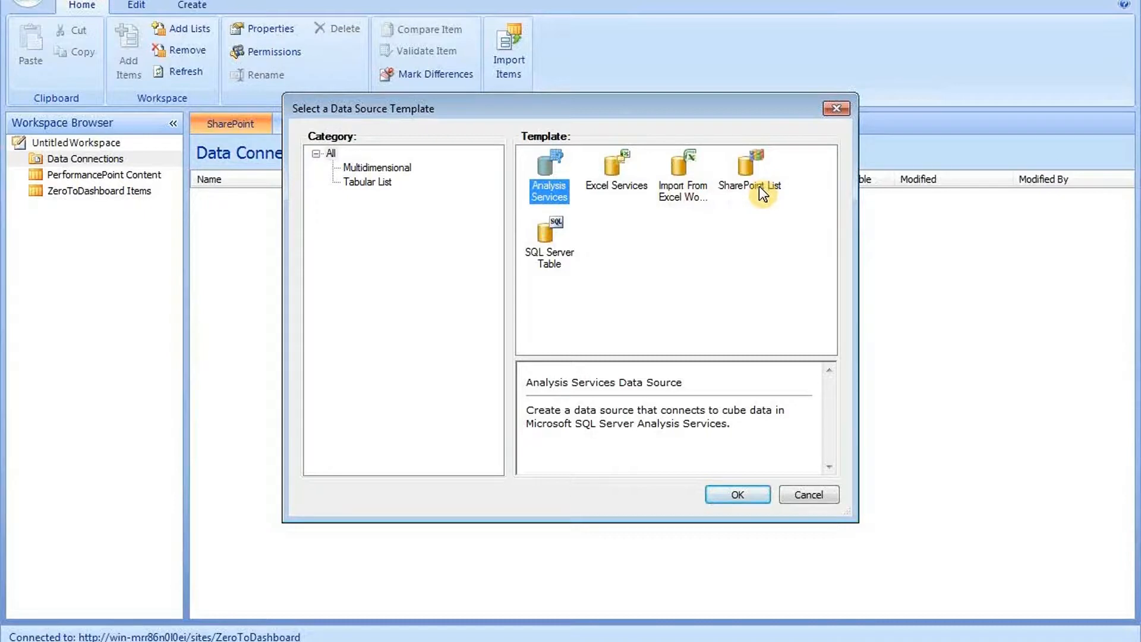
{"action": "left_click", "coordinate": [392, 169]}
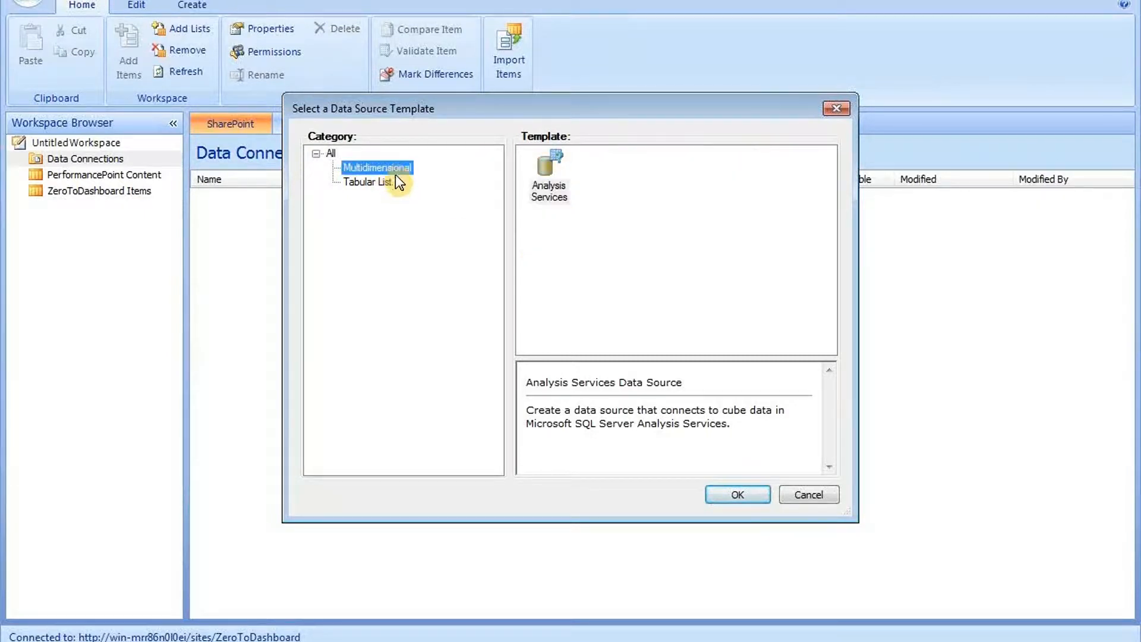
{"action": "left_click", "coordinate": [375, 183]}
{"action": "left_click", "coordinate": [361, 168]}
{"action": "left_click", "coordinate": [547, 176]}
{"action": "left_click", "coordinate": [726, 496]}
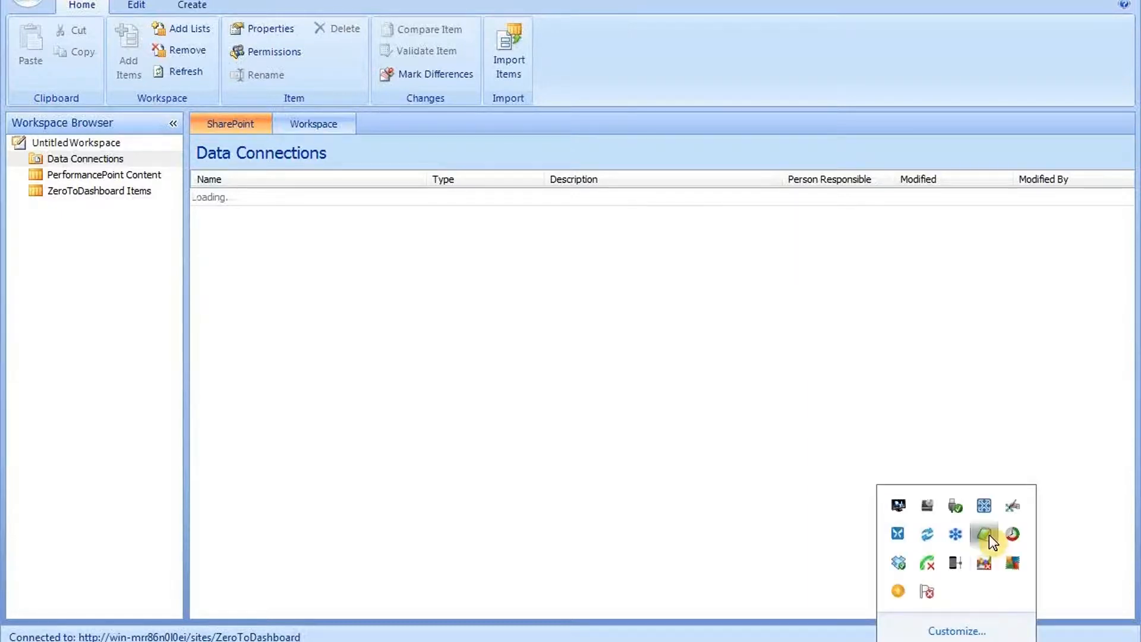
Copy the server name from scrap.txt in EditPad Lite and set the data source's server to fl-ws-con-mm01.
{"action": "left_click", "coordinate": [985, 533]}
{"action": "left_click_drag", "start_coordinate": [144, 124], "coordinate": [23, 129]}
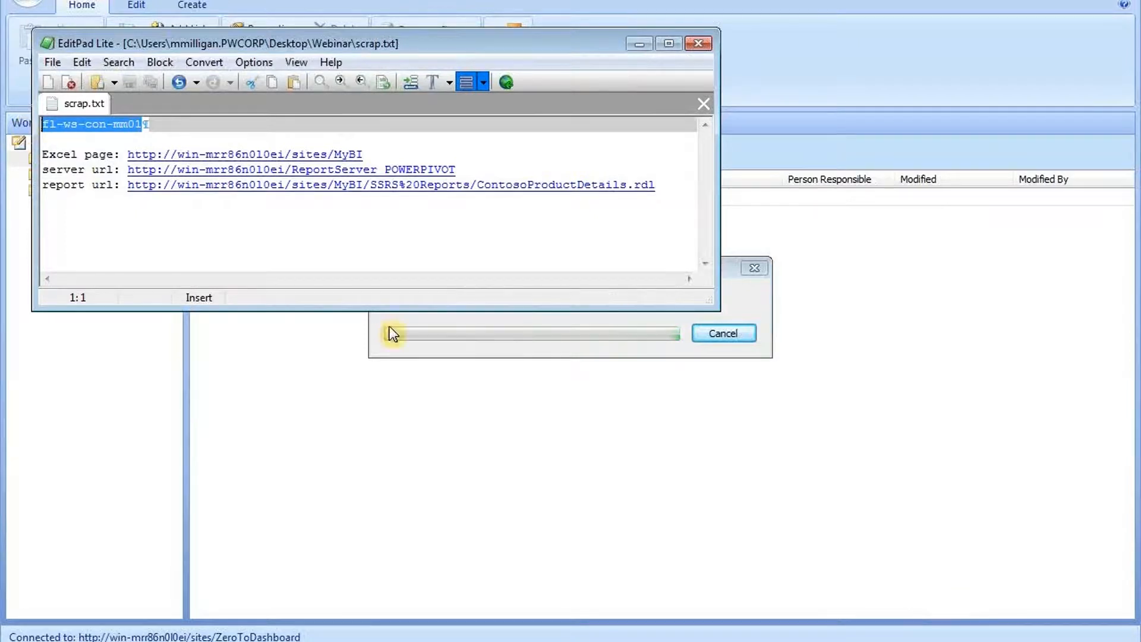
{"action": "left_click", "coordinate": [639, 43]}
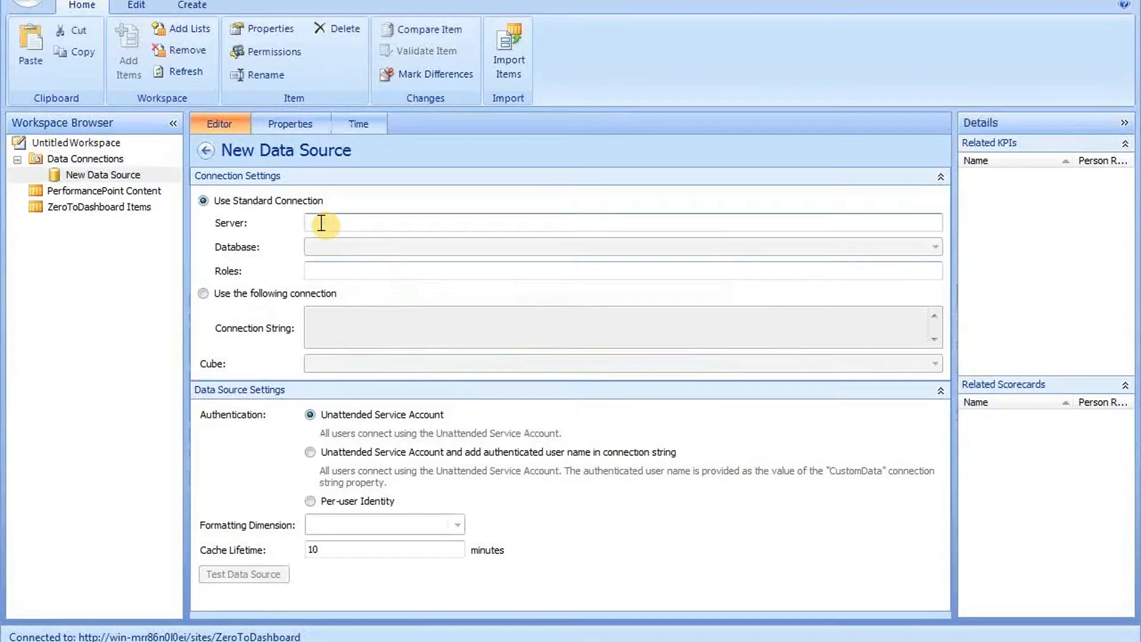
{"action": "type", "text": "fl-ws-con-mm01"}
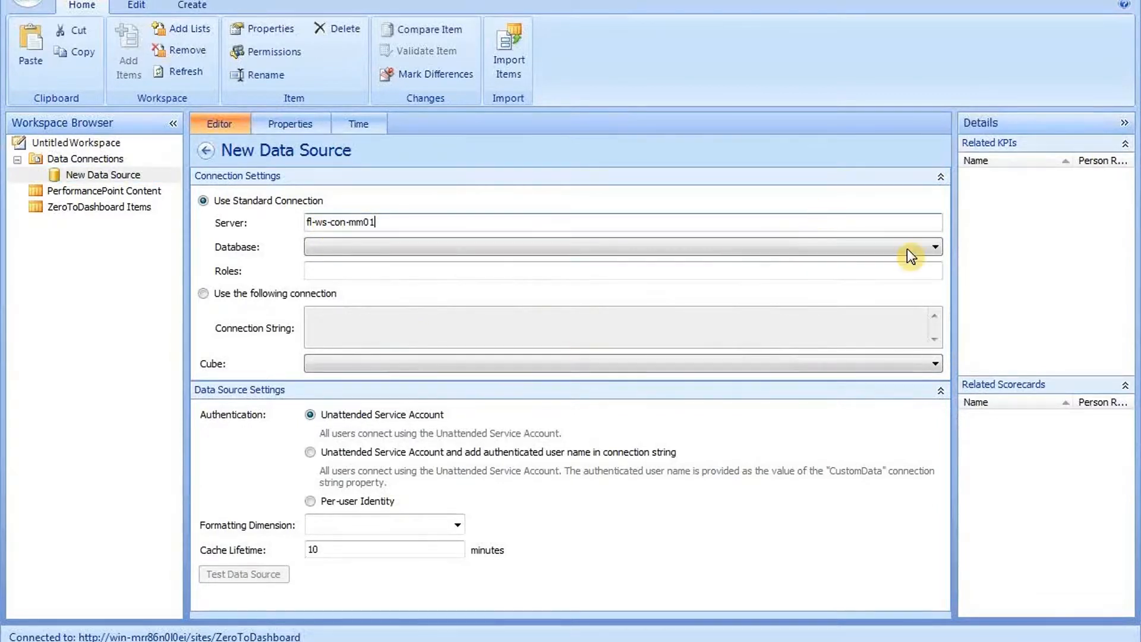
Set the data source's database to Contoso_Retail and its cube to Sales, and test the connection.
{"action": "left_click", "coordinate": [937, 244]}
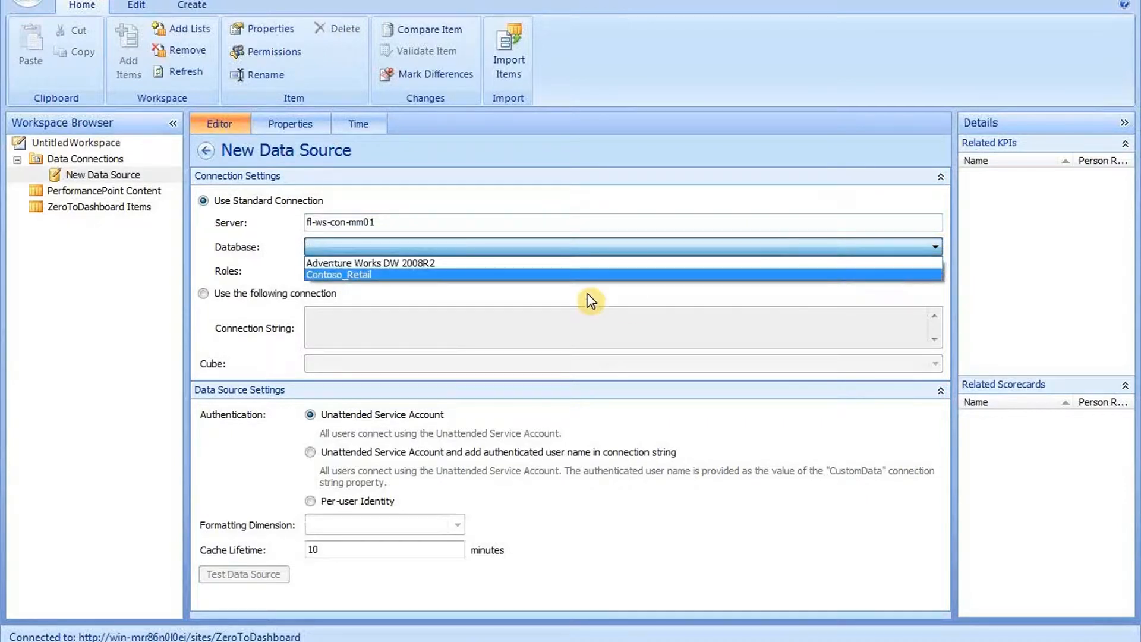
{"action": "left_click", "coordinate": [586, 277]}
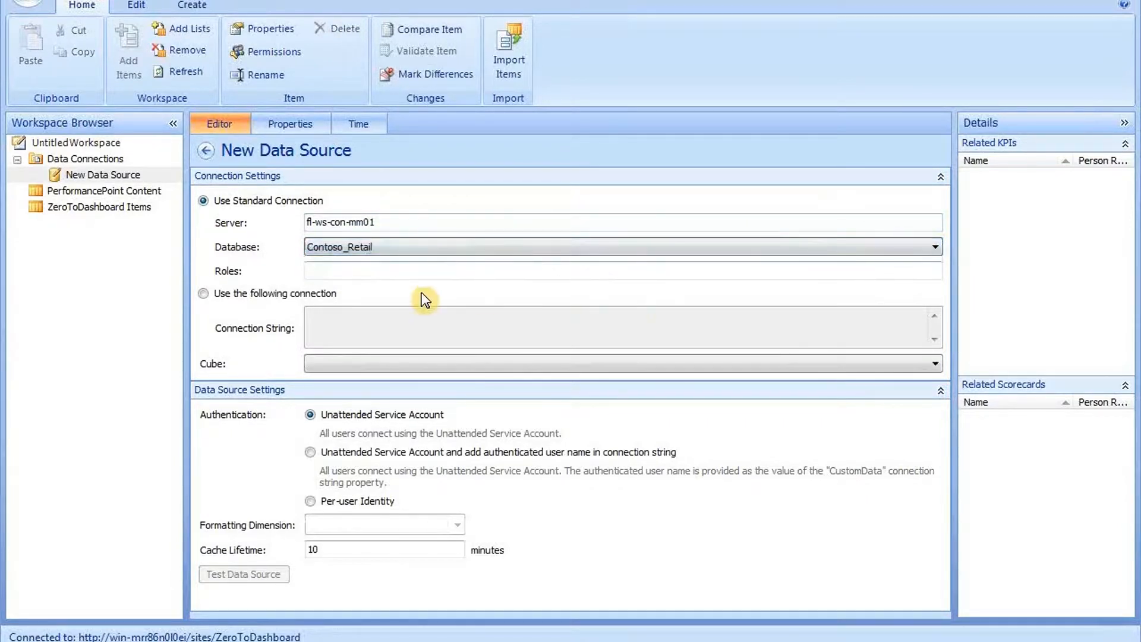
{"action": "left_click", "coordinate": [935, 364]}
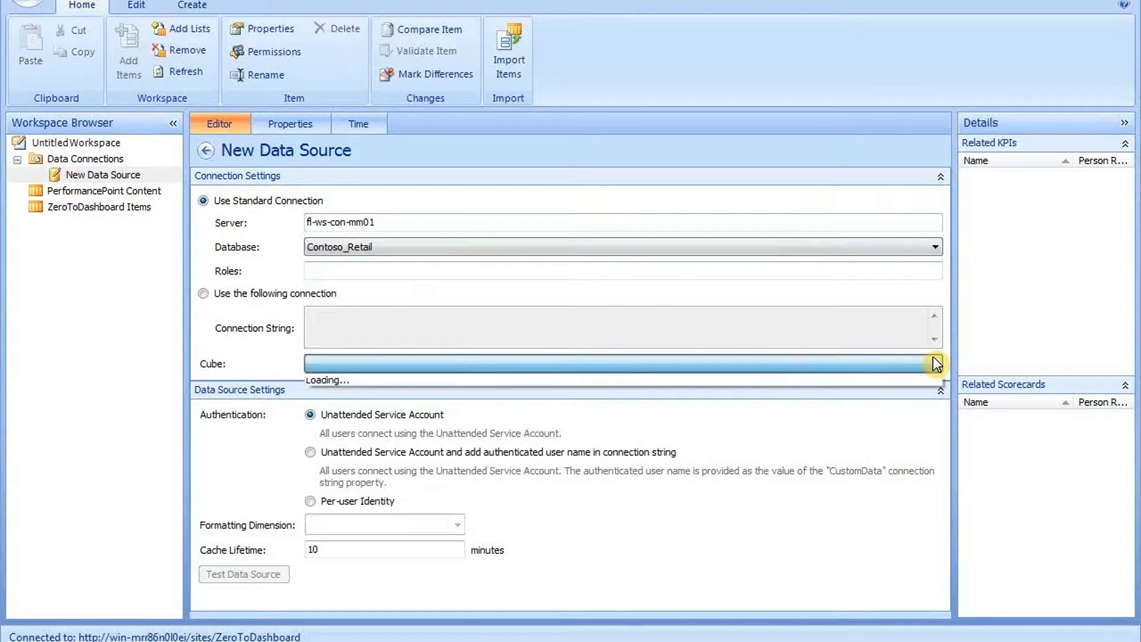
{"action": "left_click", "coordinate": [490, 415]}
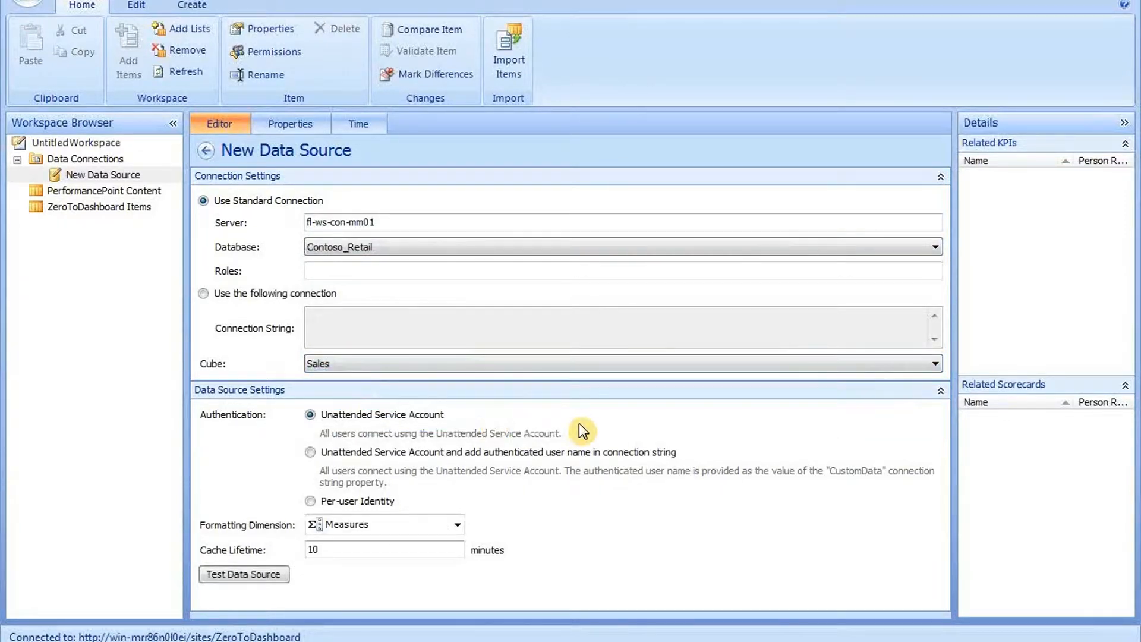
{"action": "left_click", "coordinate": [249, 571]}
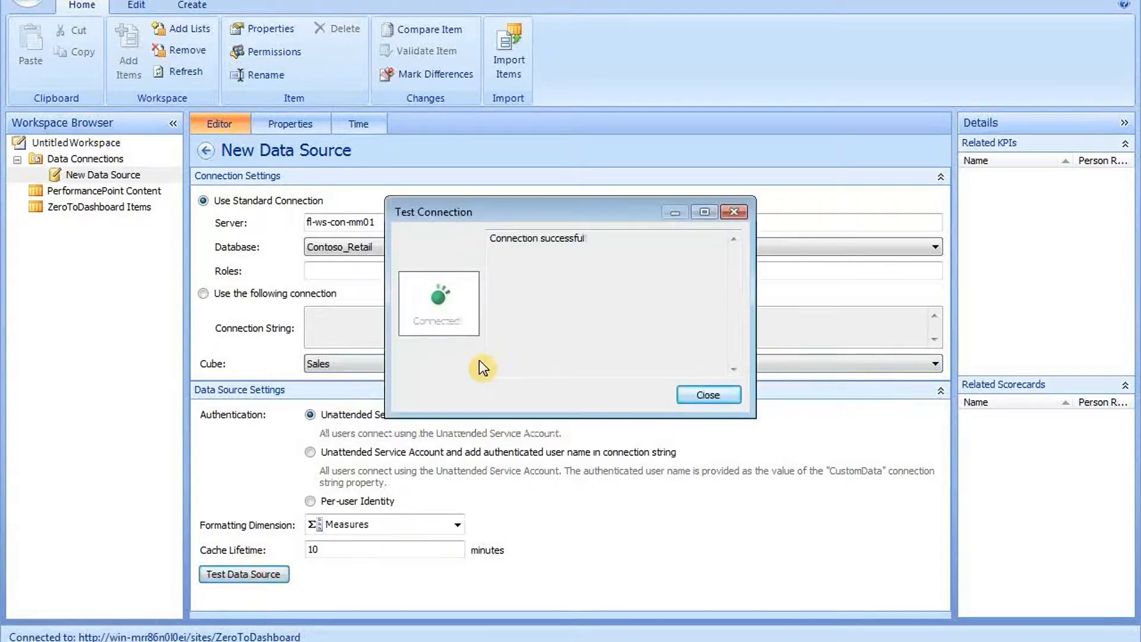
Name the new data source Contoso_Retail Sales Cube and set its display folder to ZeroToDashboard.
{"action": "left_click", "coordinate": [702, 392]}
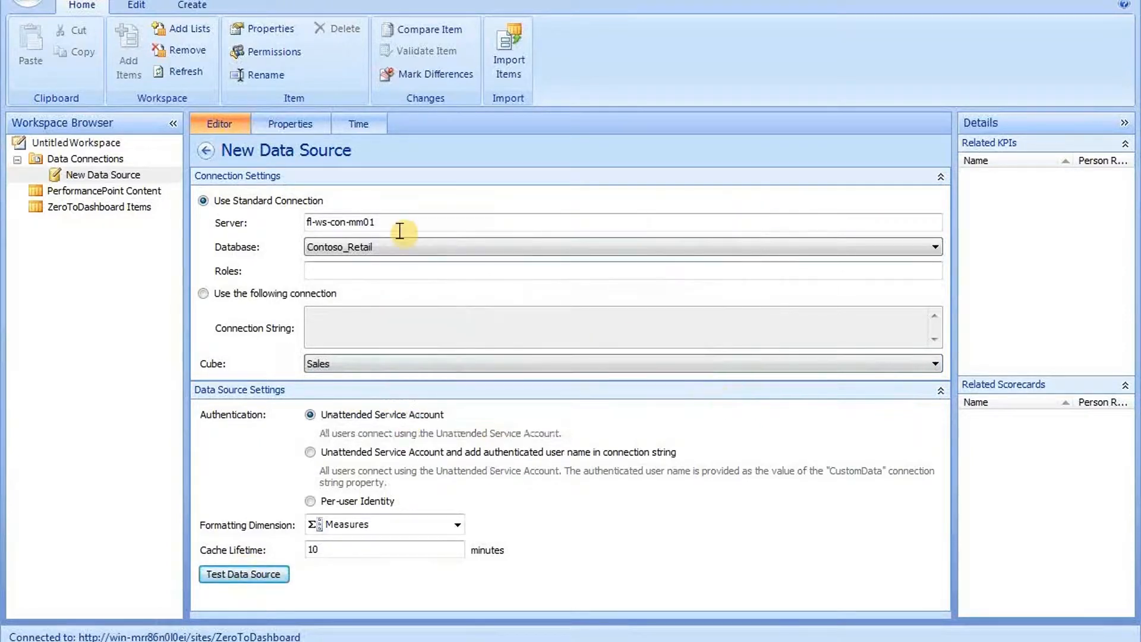
{"action": "left_click", "coordinate": [286, 125]}
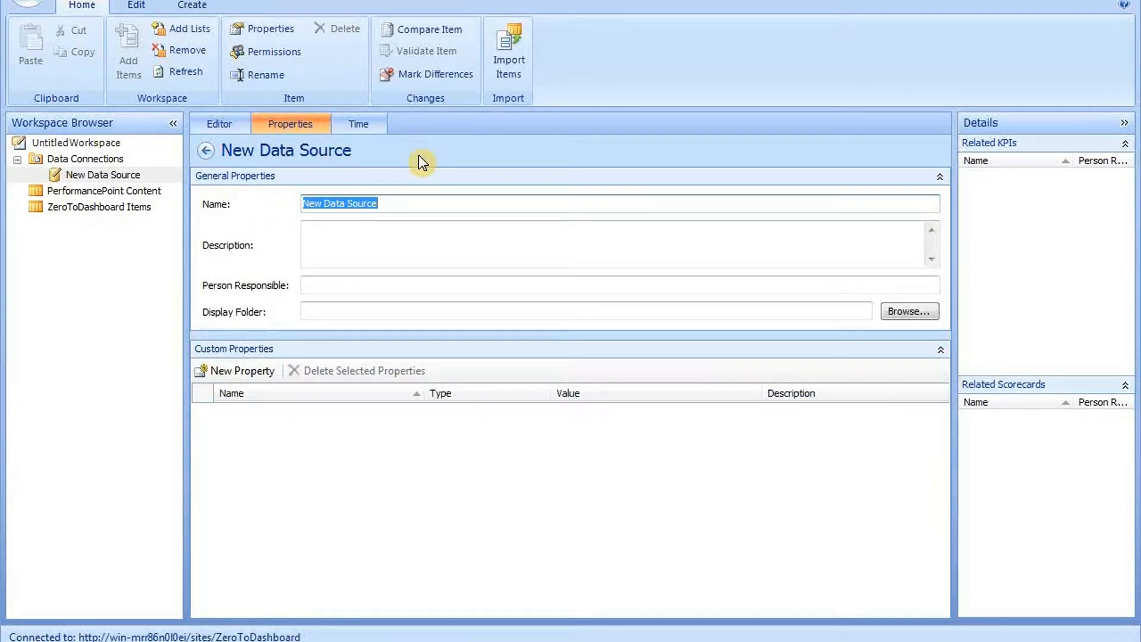
{"action": "type", "text": "Cod"}
{"action": "key", "text": "BackSpace"}
{"action": "type", "text": "l"}
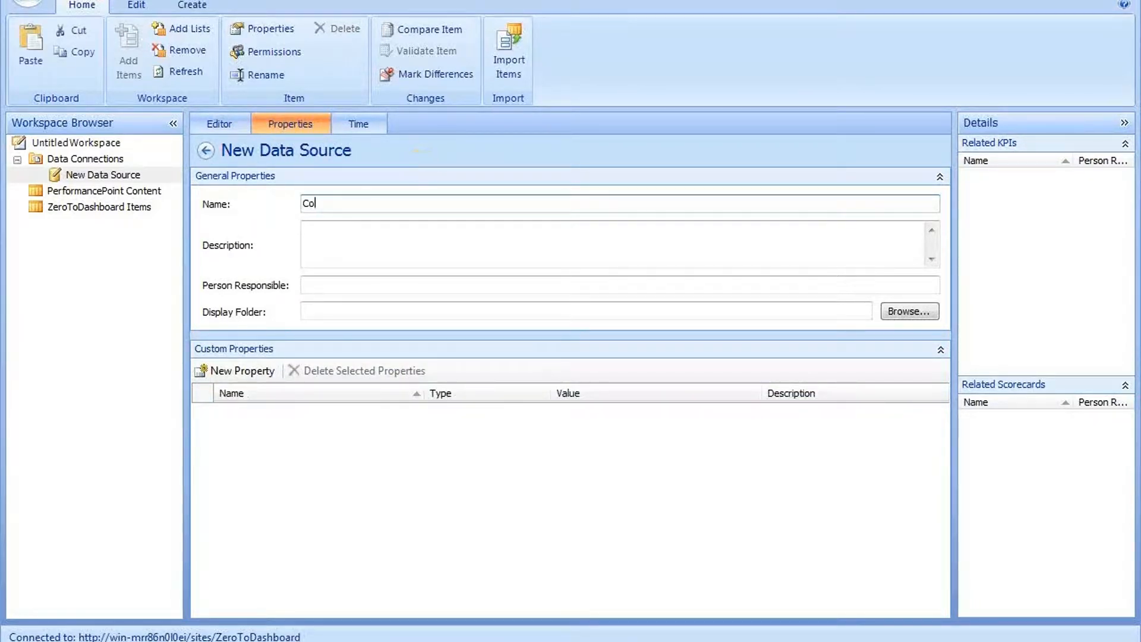
{"action": "type", "text": "ntoso_Retail Sales Cube"}
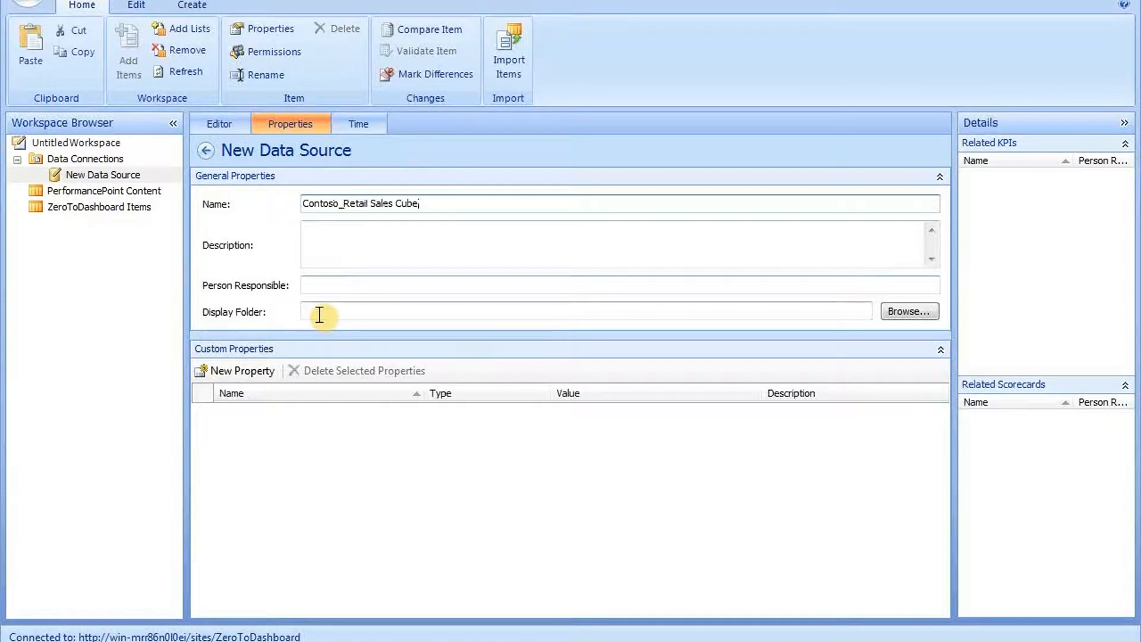
{"action": "left_click", "coordinate": [319, 315]}
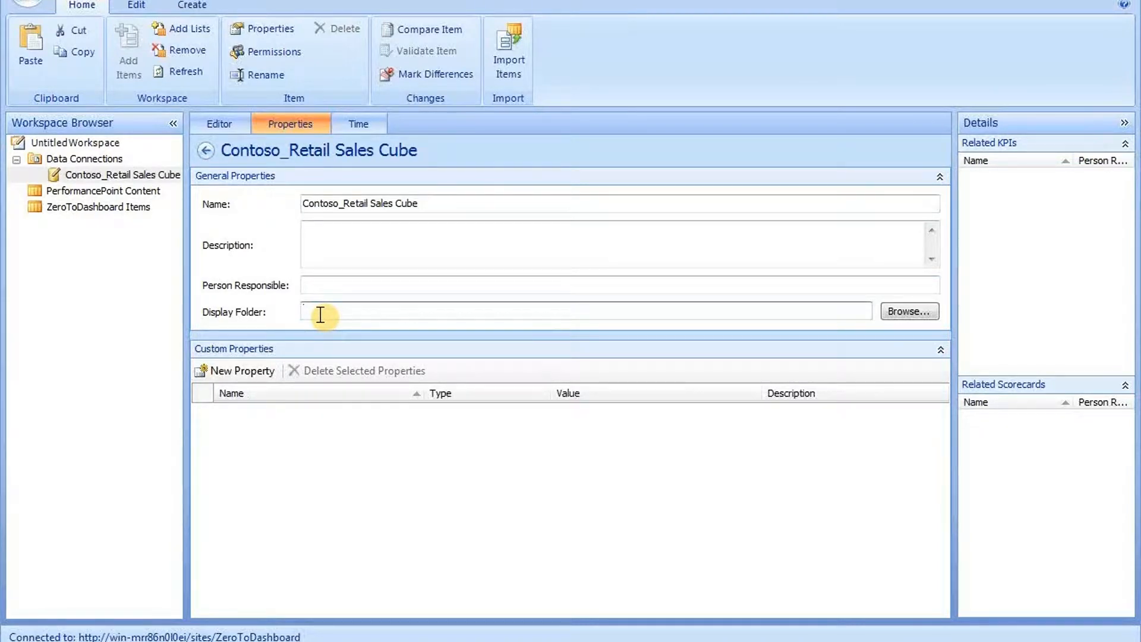
{"action": "type", "text": "ZeroToDashboard"}
Set the data source's time dimension to Date.Calendar YQMD.
{"action": "left_click", "coordinate": [368, 123]}
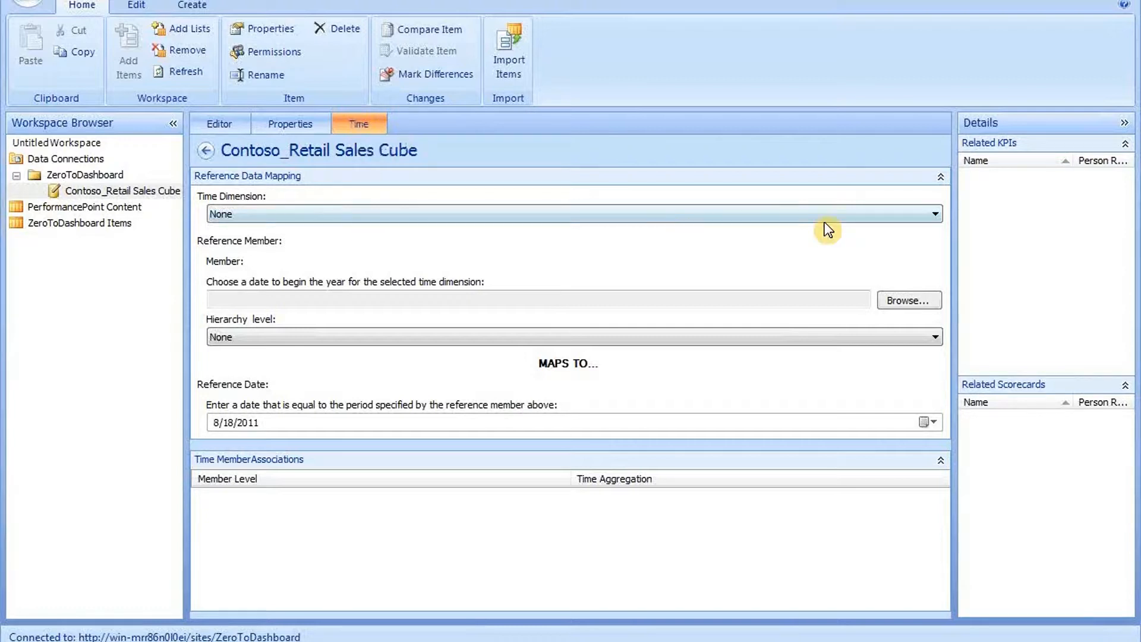
{"action": "left_click", "coordinate": [519, 215]}
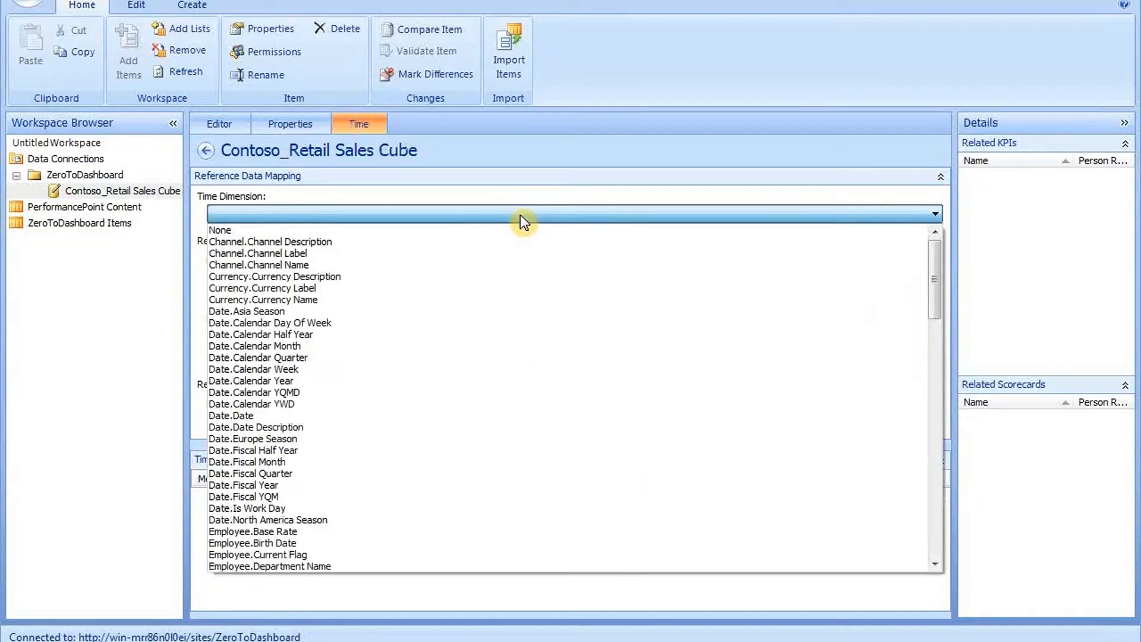
{"action": "left_click", "coordinate": [341, 394]}
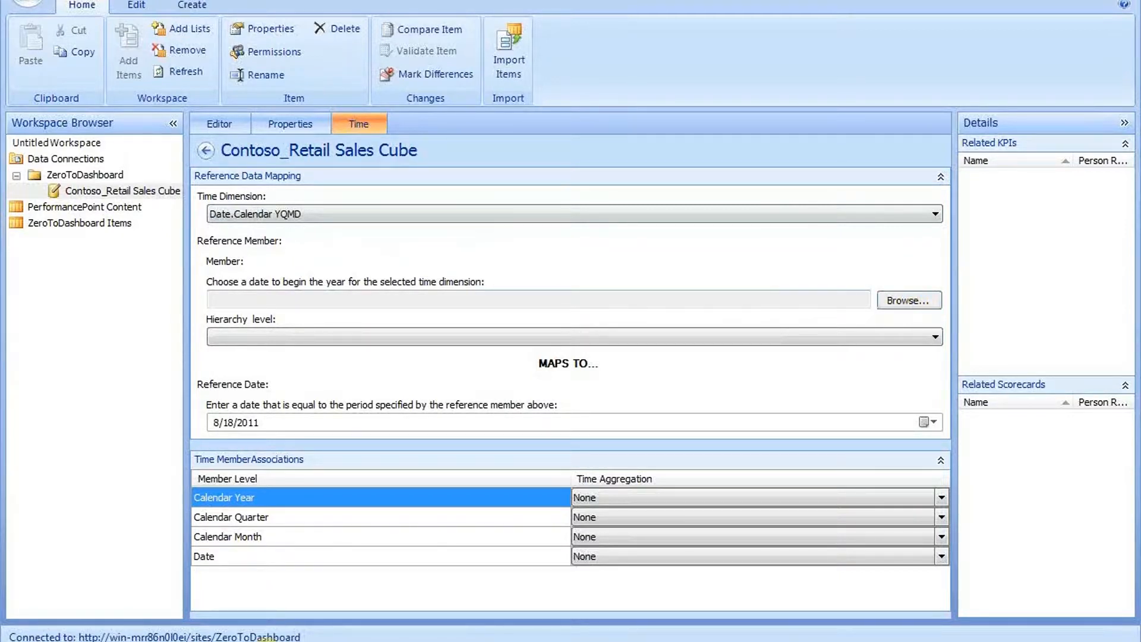
Switch to SQL Server Management Studio and examine the Date dimension's calendar hierarchies in the Operation cube browser, then return to Dashboard Designer.
{"action": "mouse_move", "coordinate": [236, 641]}
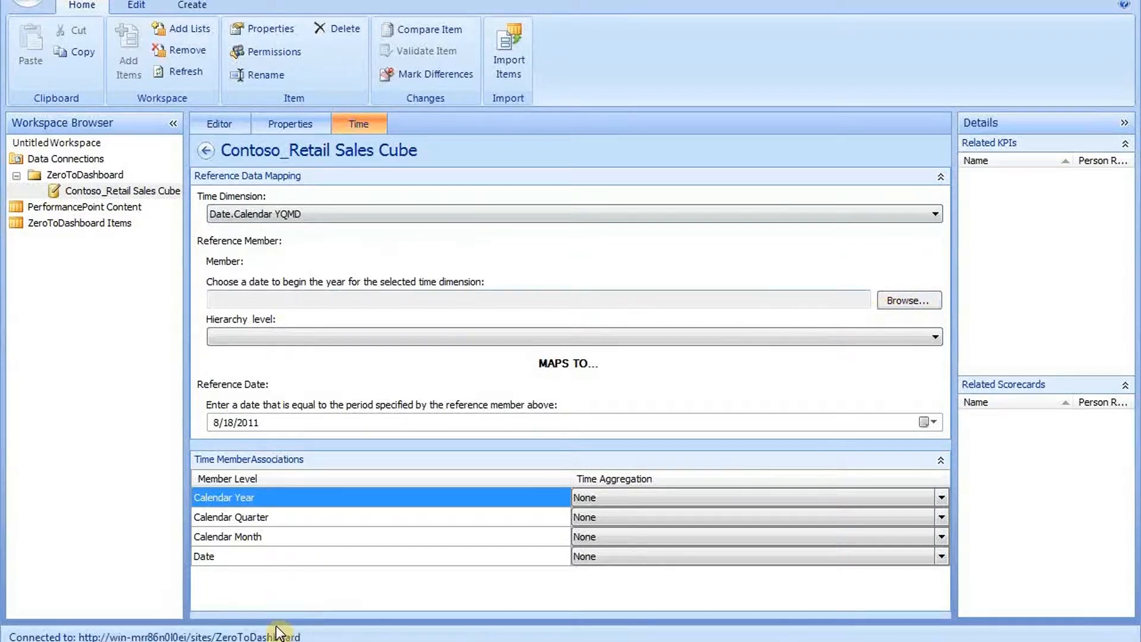
{"action": "key", "text": "alt+Tab"}
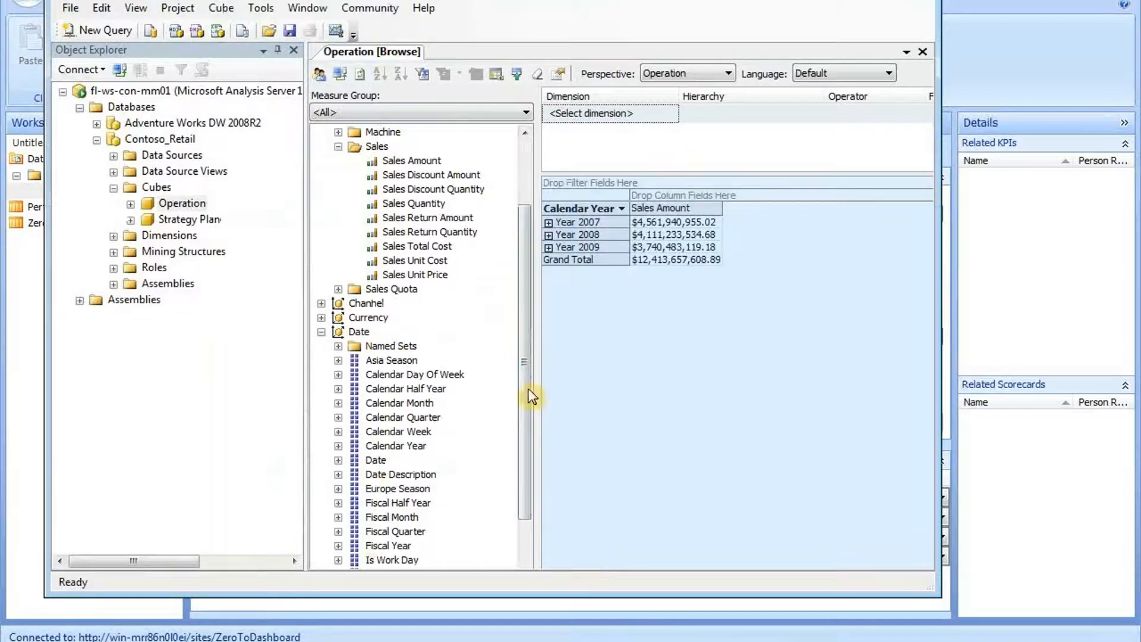
{"action": "left_click_drag", "start_coordinate": [521, 388], "coordinate": [522, 458]}
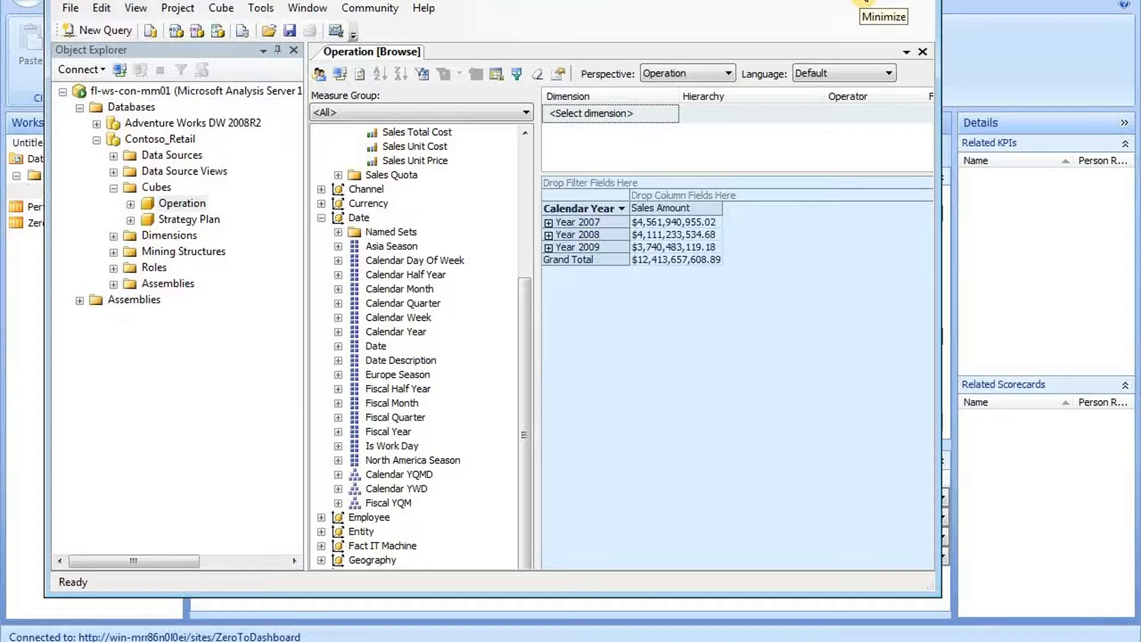
{"action": "left_click", "coordinate": [866, 2]}
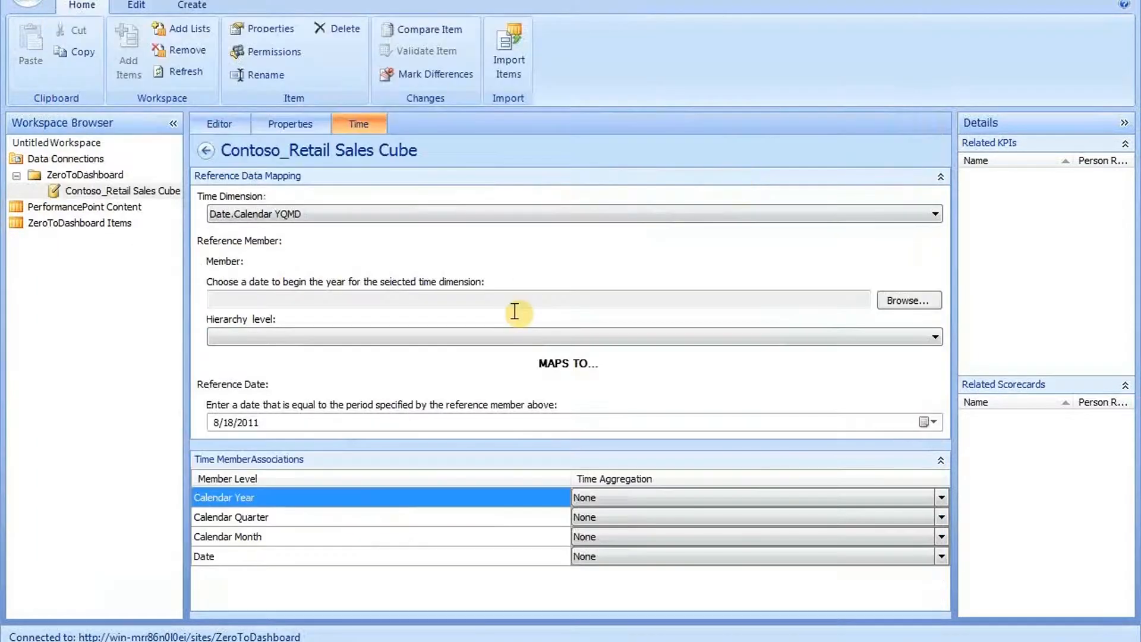
Map the reference member 2007-01-01 (Year 2007, Q1, January) at hierarchy level Day to the reference date 1/1/2009.
{"action": "left_click", "coordinate": [894, 298]}
{"action": "left_click", "coordinate": [331, 203]}
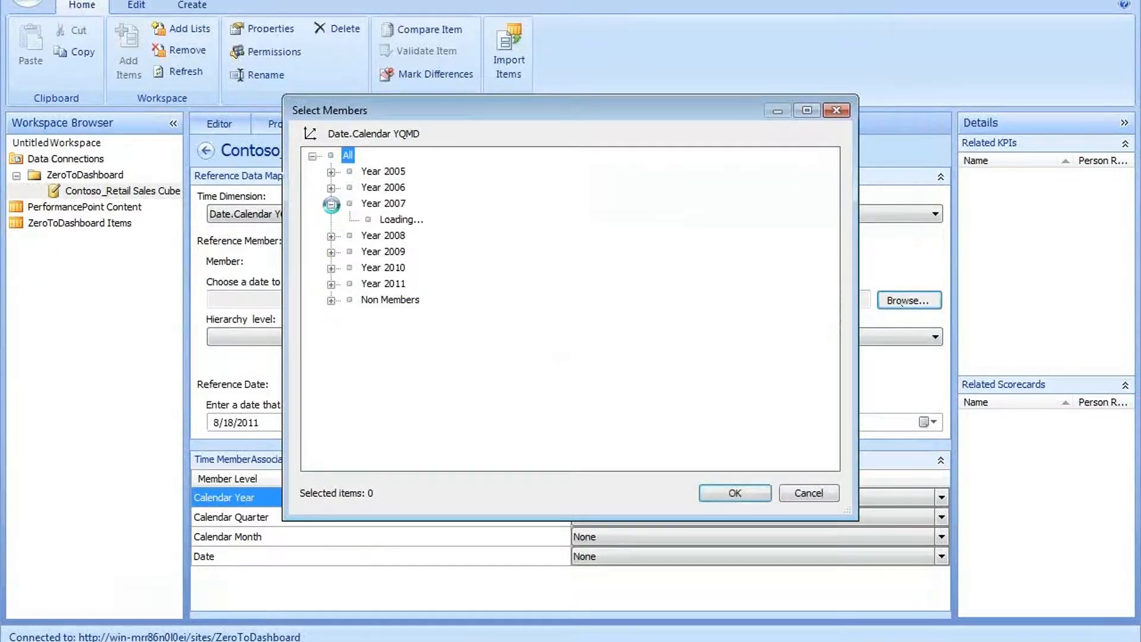
{"action": "left_click", "coordinate": [350, 220]}
{"action": "left_click", "coordinate": [367, 236]}
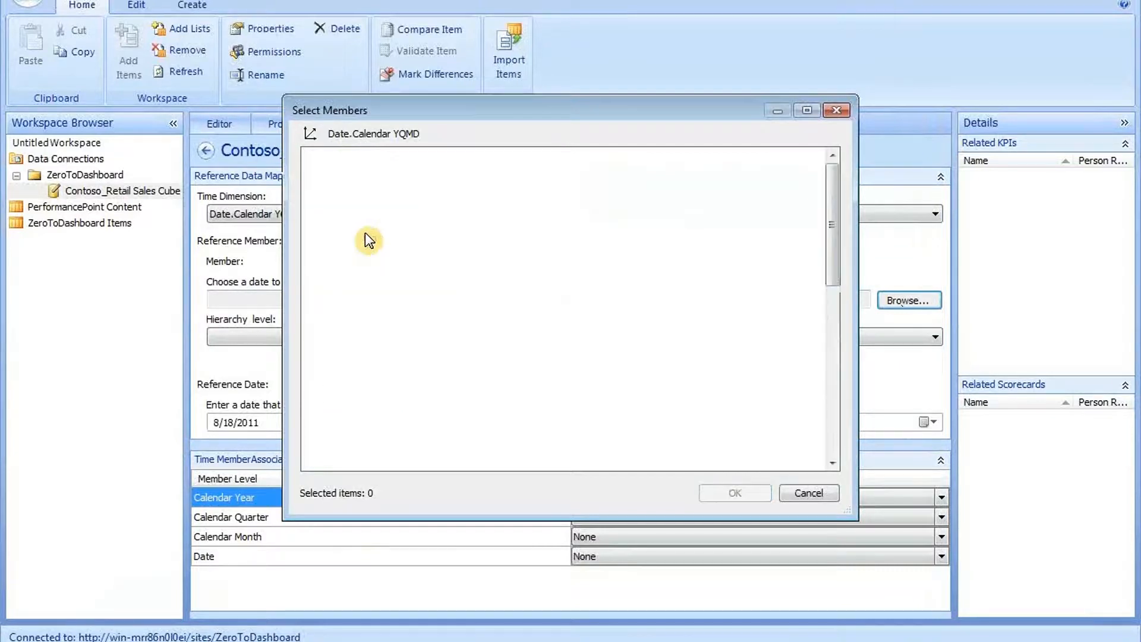
{"action": "left_click", "coordinate": [711, 492]}
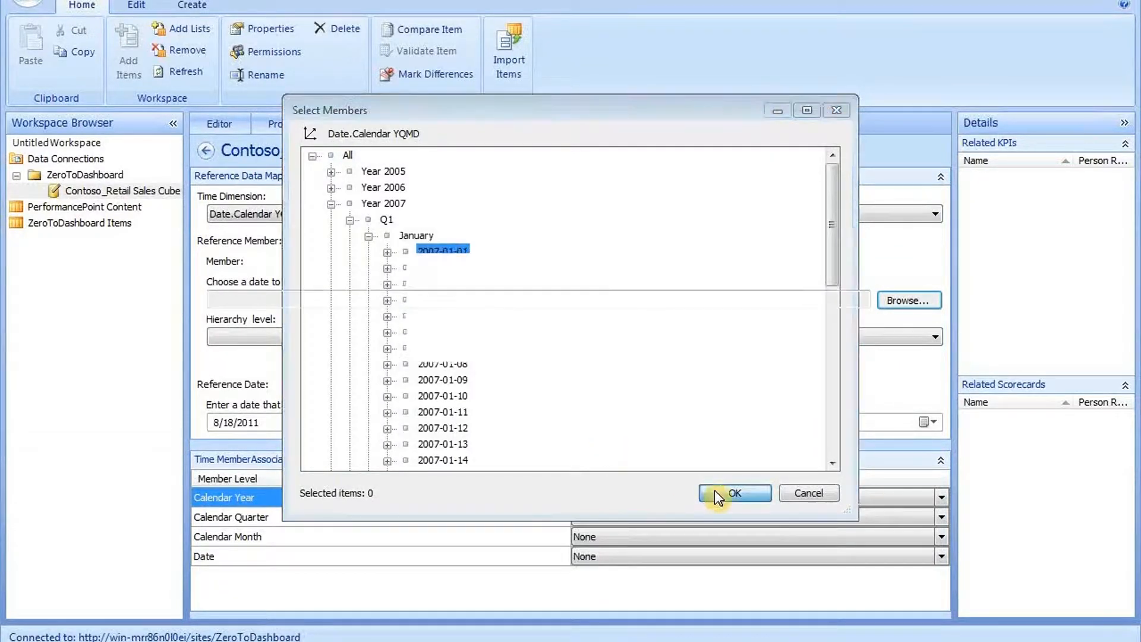
{"action": "left_click", "coordinate": [920, 339]}
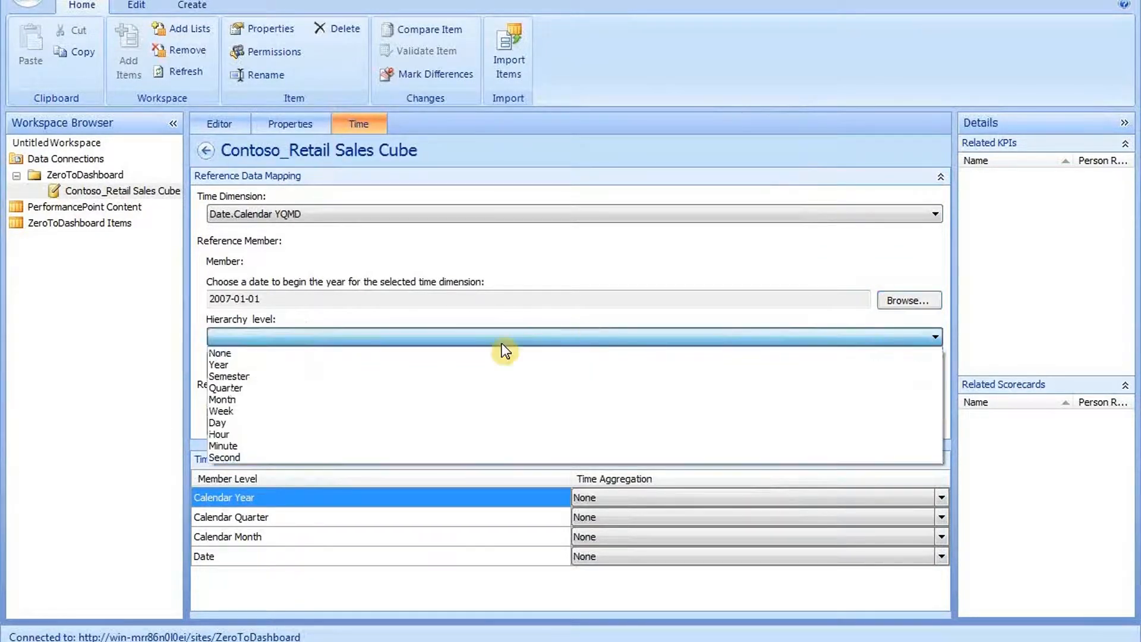
{"action": "left_click", "coordinate": [397, 422]}
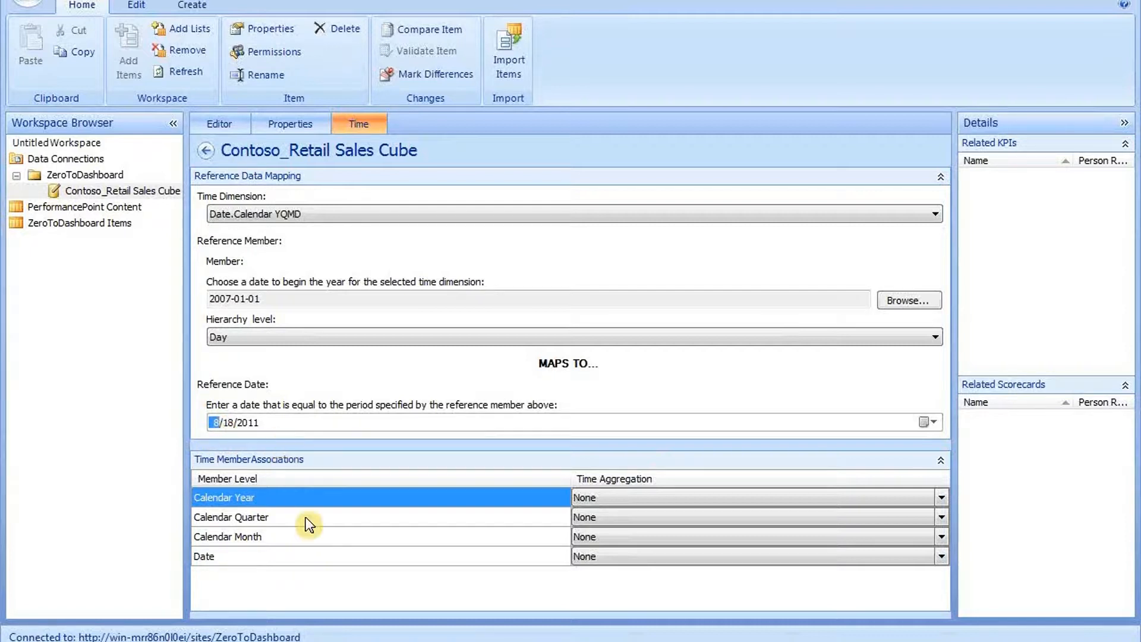
{"action": "type", "text": "1/2009"}
Set the time aggregations: Calendar Year to Year, Calendar Quarter to Quarter, Calendar Month to Month and Date to Day.
{"action": "left_click", "coordinate": [759, 501]}
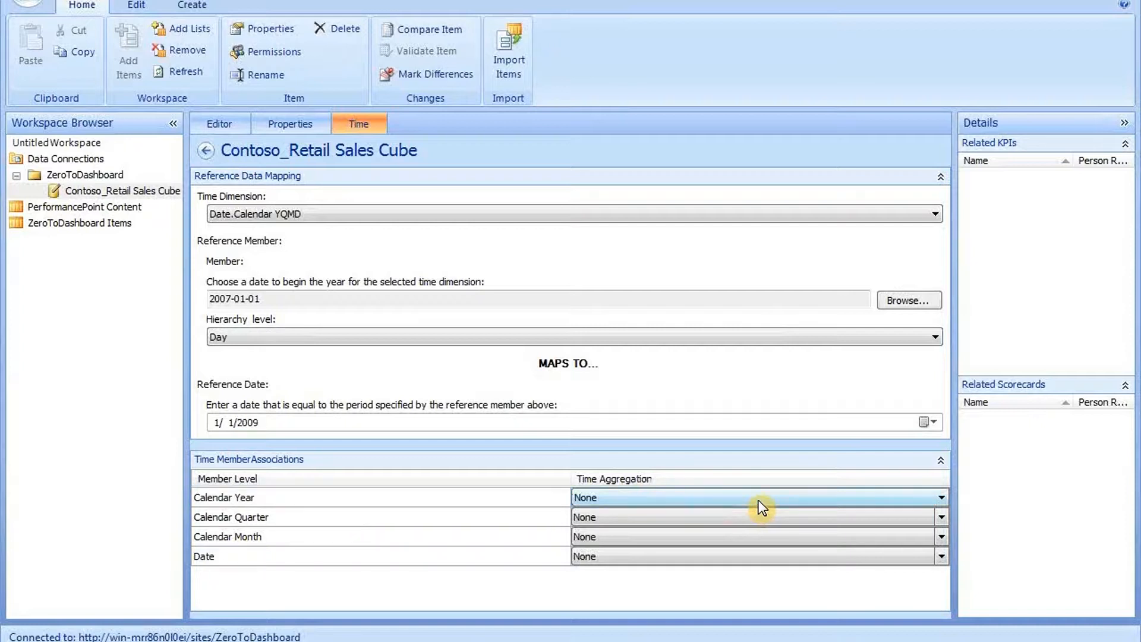
{"action": "left_click", "coordinate": [938, 496]}
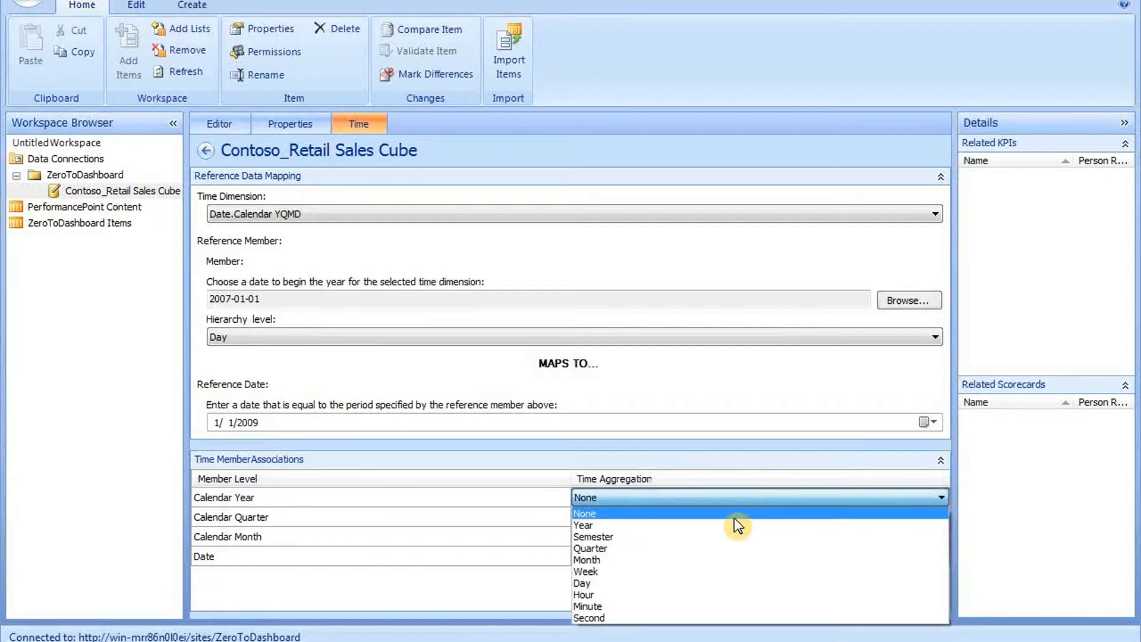
{"action": "left_click", "coordinate": [655, 525]}
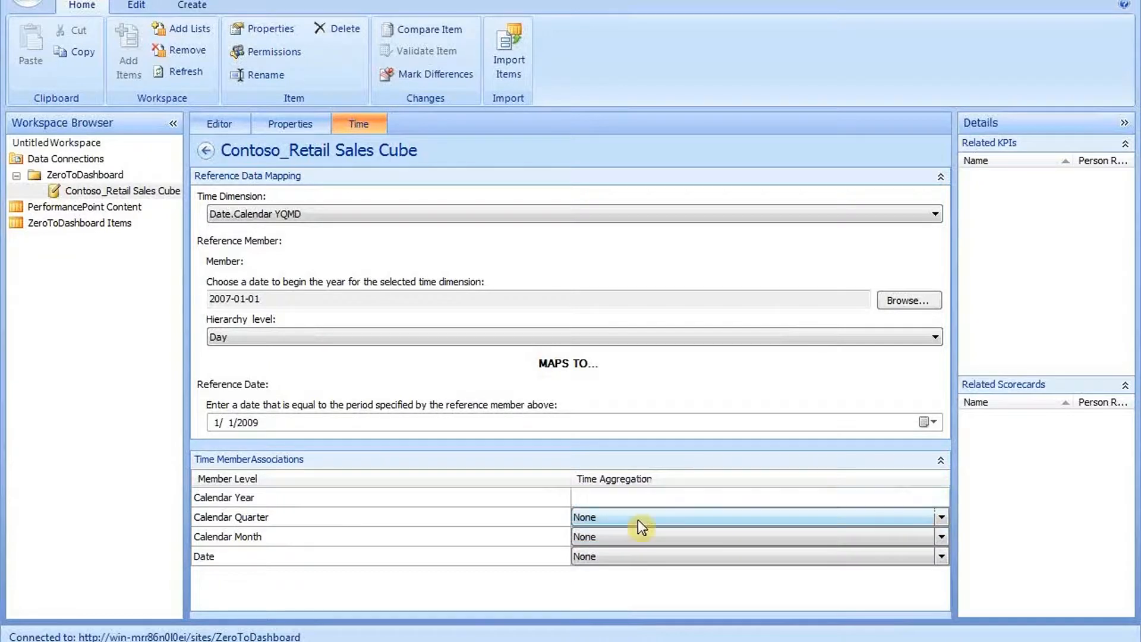
{"action": "left_click", "coordinate": [638, 520]}
{"action": "left_click", "coordinate": [621, 561]}
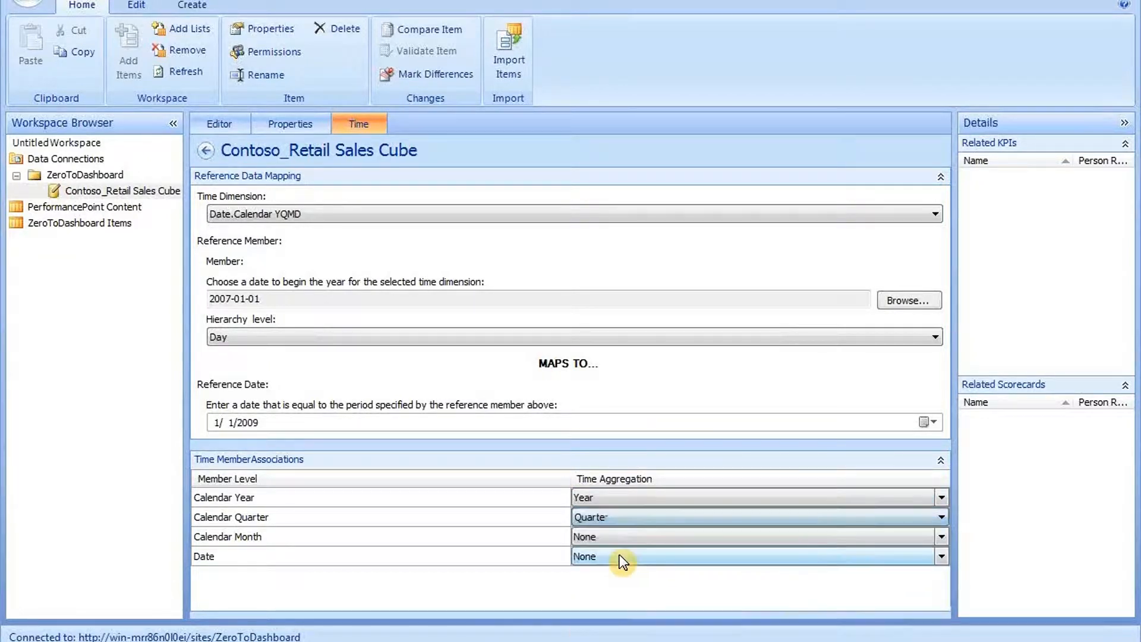
{"action": "left_click", "coordinate": [619, 538]}
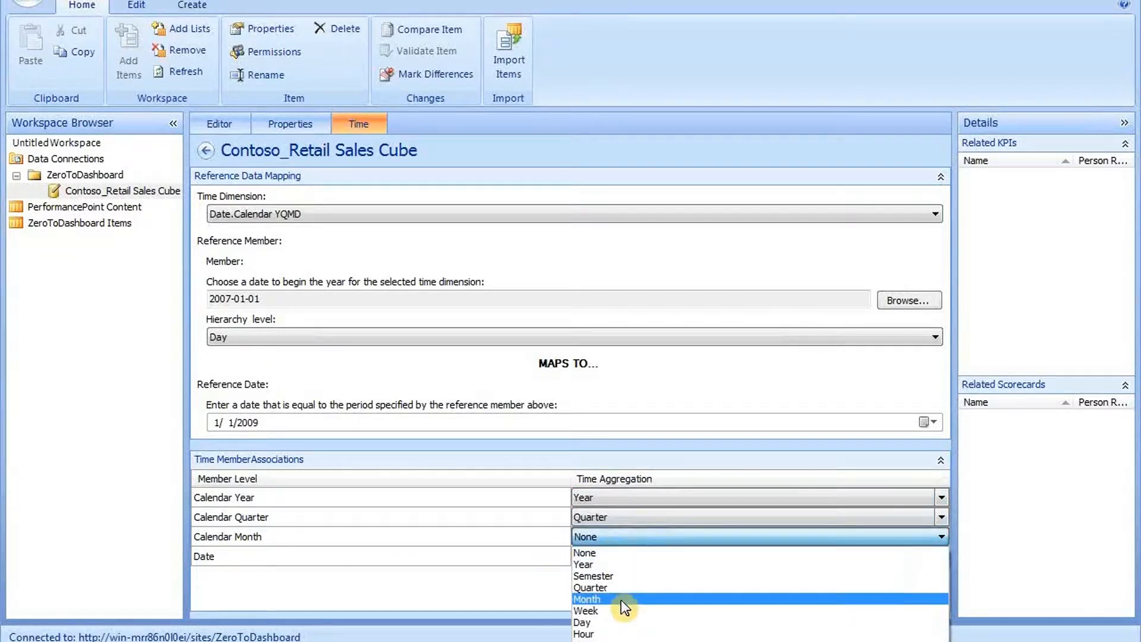
{"action": "left_click", "coordinate": [622, 600]}
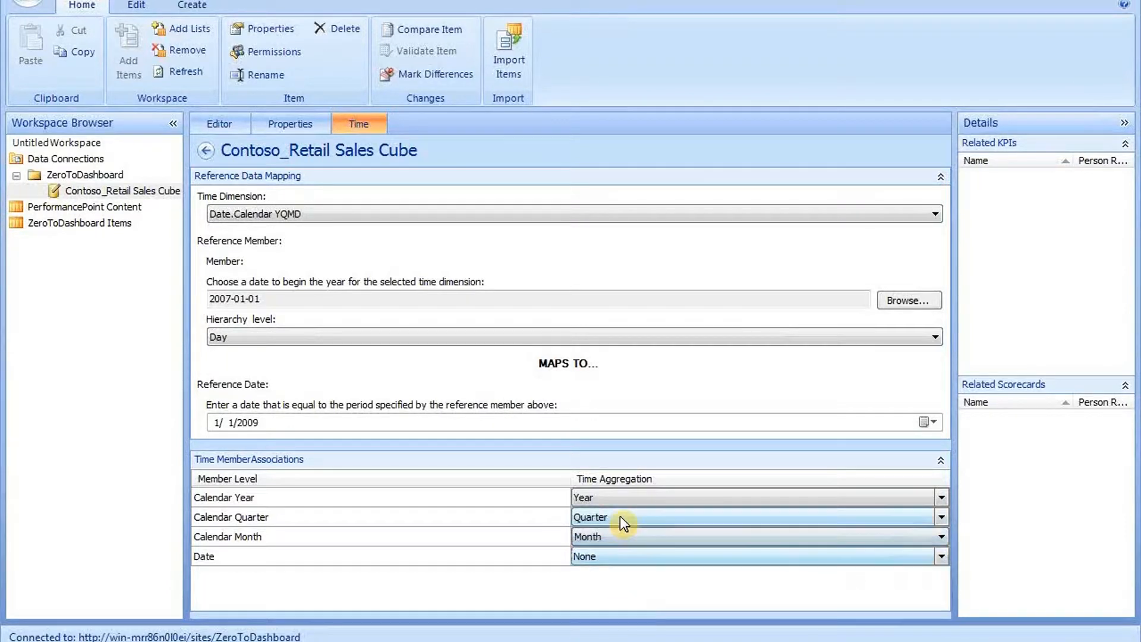
{"action": "left_click", "coordinate": [616, 562]}
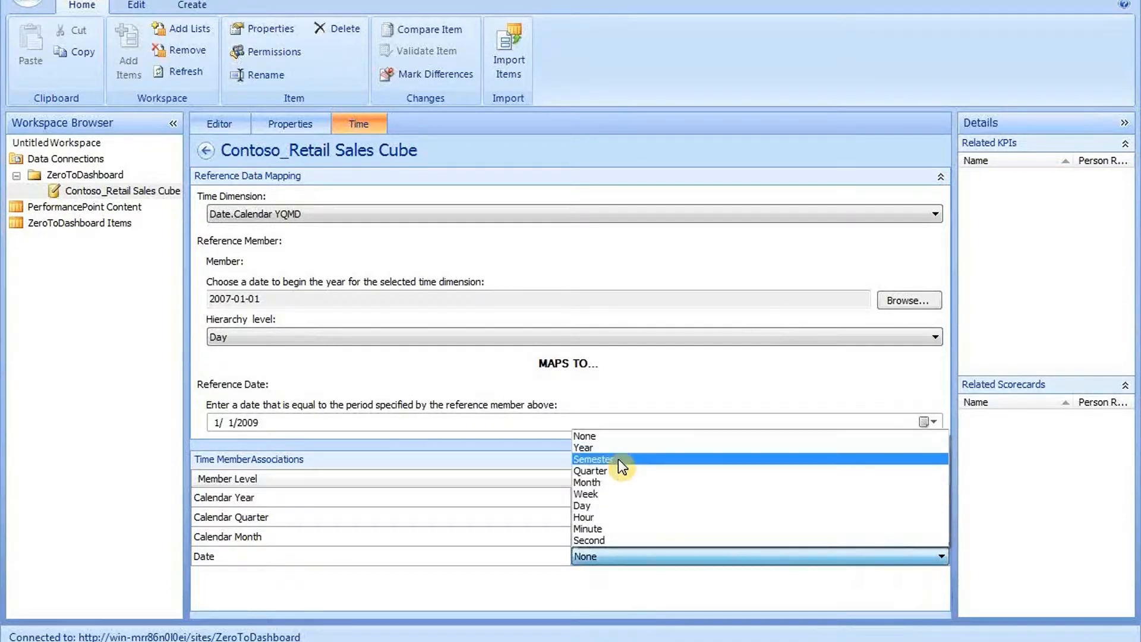
{"action": "left_click", "coordinate": [612, 506]}
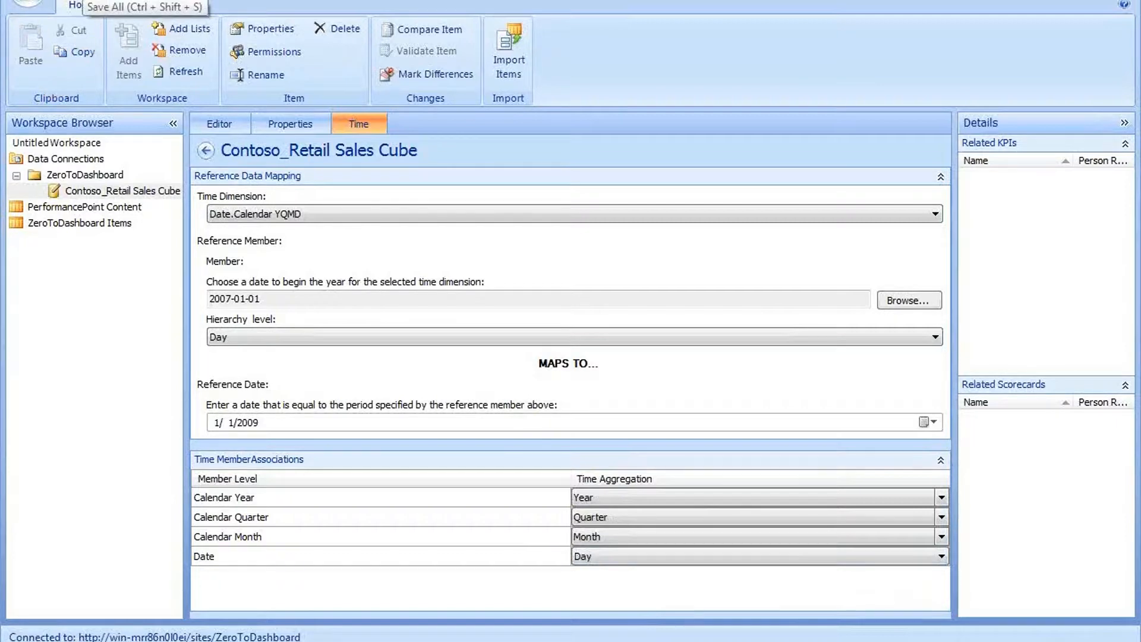
Save all items and store the workspace in My Documents as ZeroToDashboardWorkspace.
{"action": "left_click", "coordinate": [83, 1]}
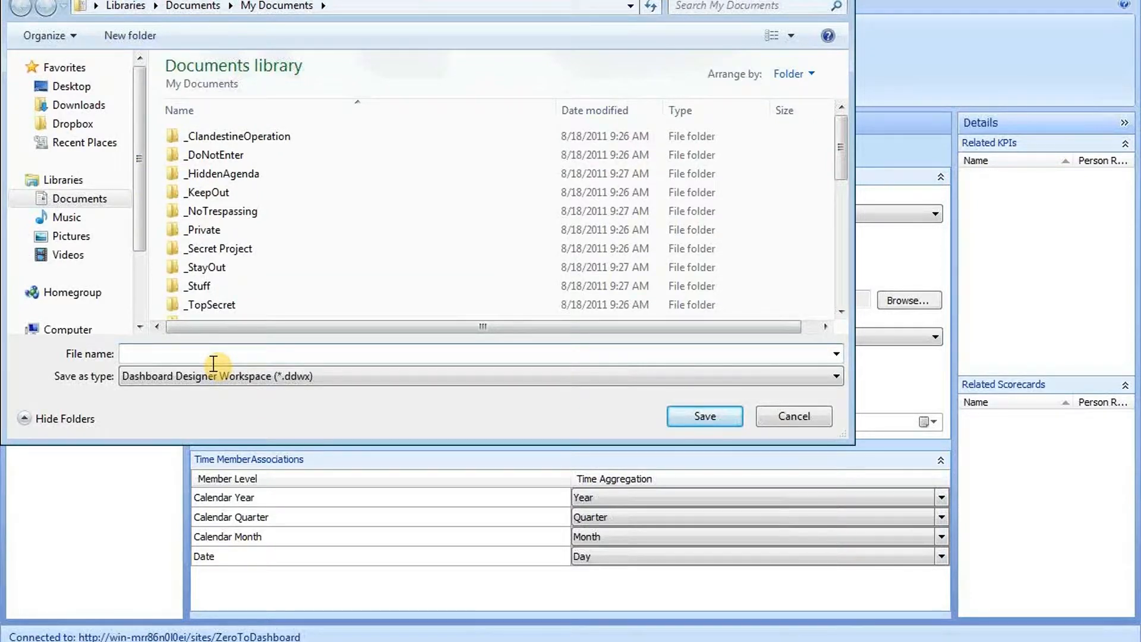
{"action": "type", "text": "ZeroToDashboa"}
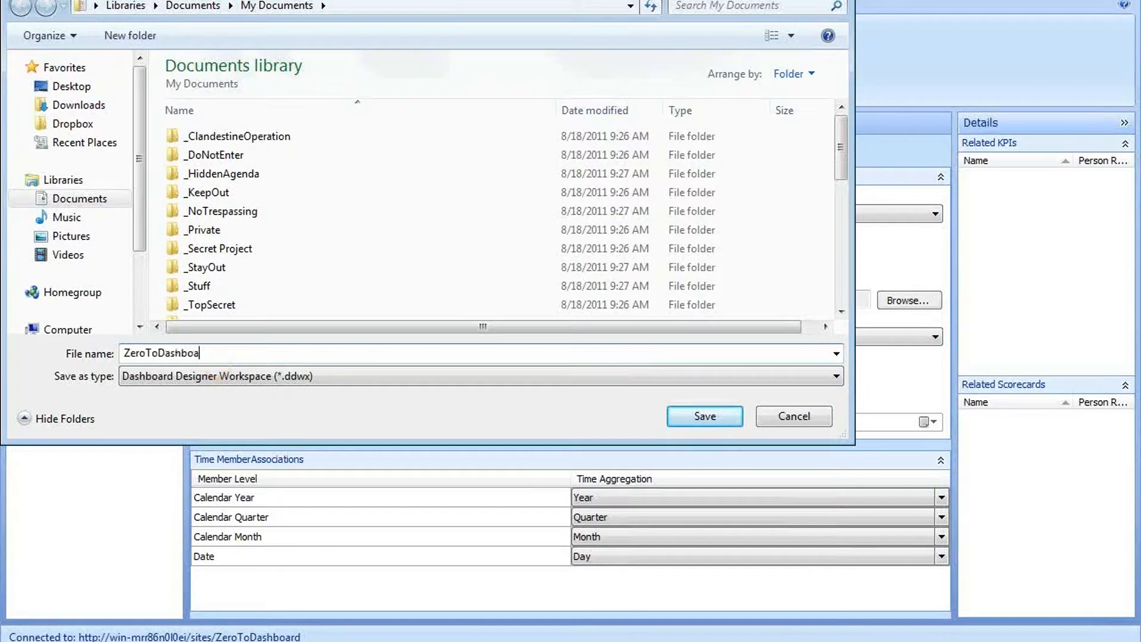
{"action": "type", "text": "rdWorkspace"}
{"action": "left_click", "coordinate": [730, 418]}
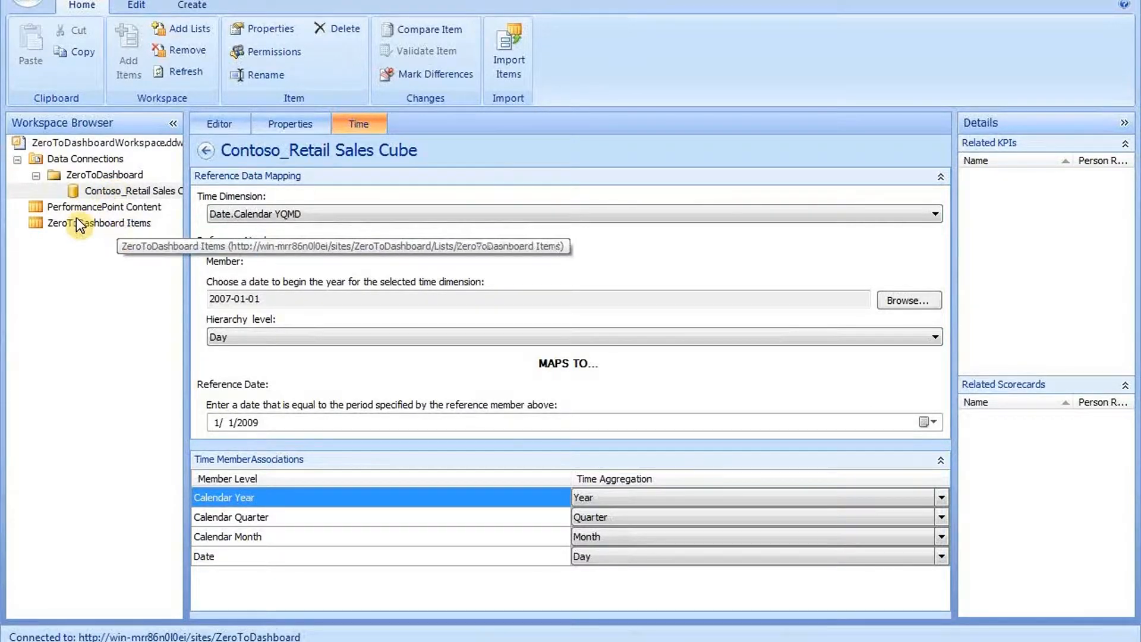
Create an Analytic Chart report in ZeroToDashboard Items based on the Contoso_Retail Sales Cube data source.
{"action": "left_click", "coordinate": [98, 224]}
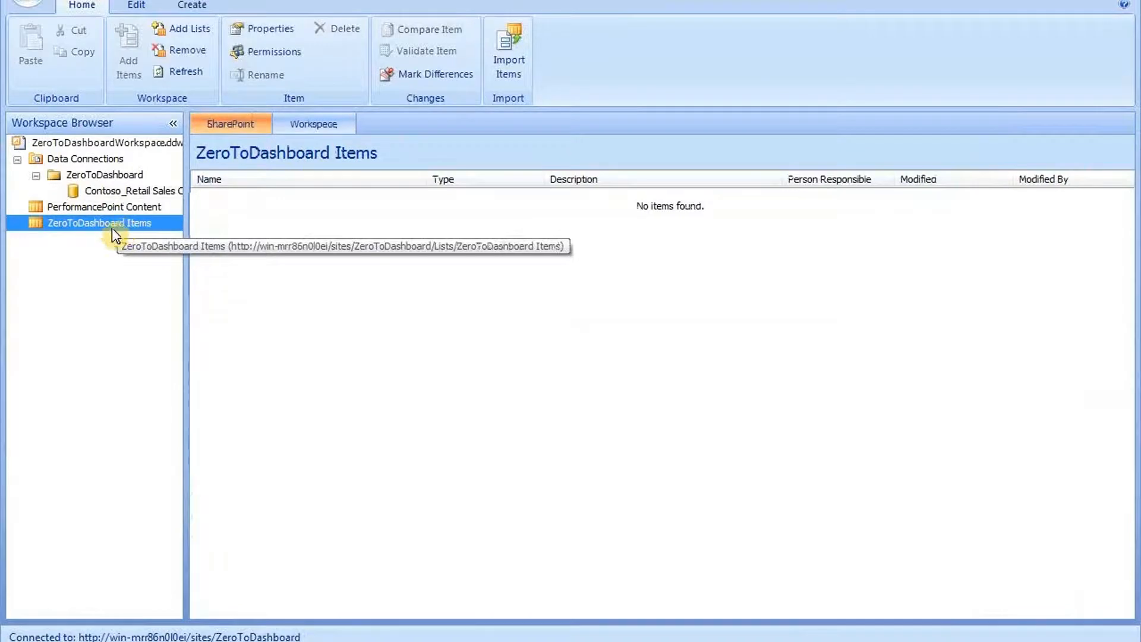
{"action": "right_click", "coordinate": [113, 228]}
{"action": "mouse_move", "coordinate": [285, 239]}
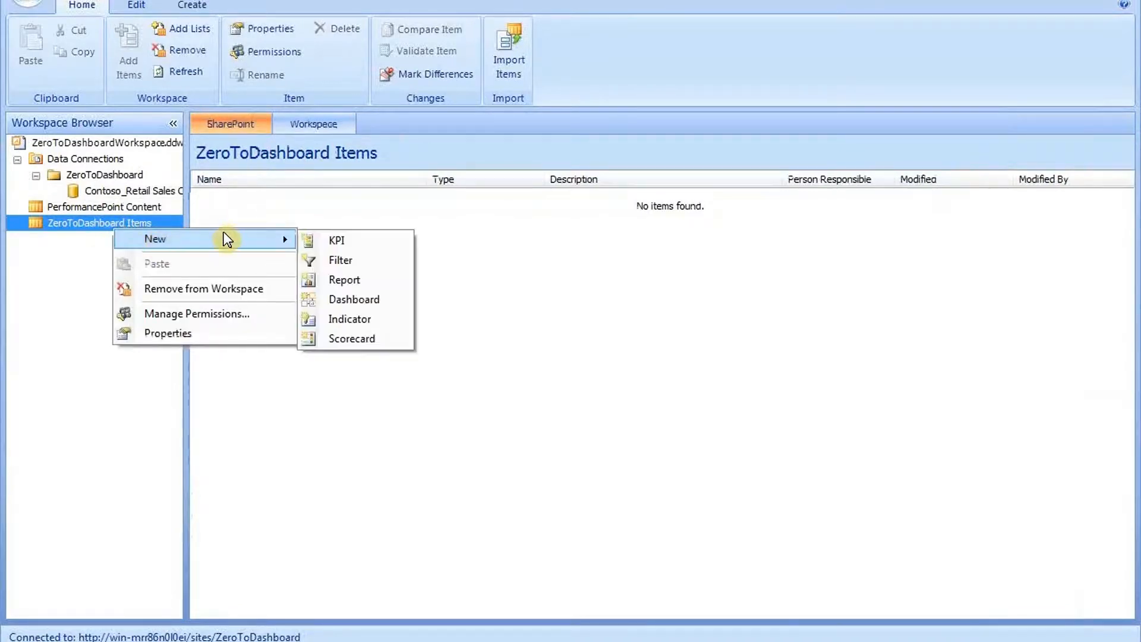
{"action": "left_click", "coordinate": [336, 274]}
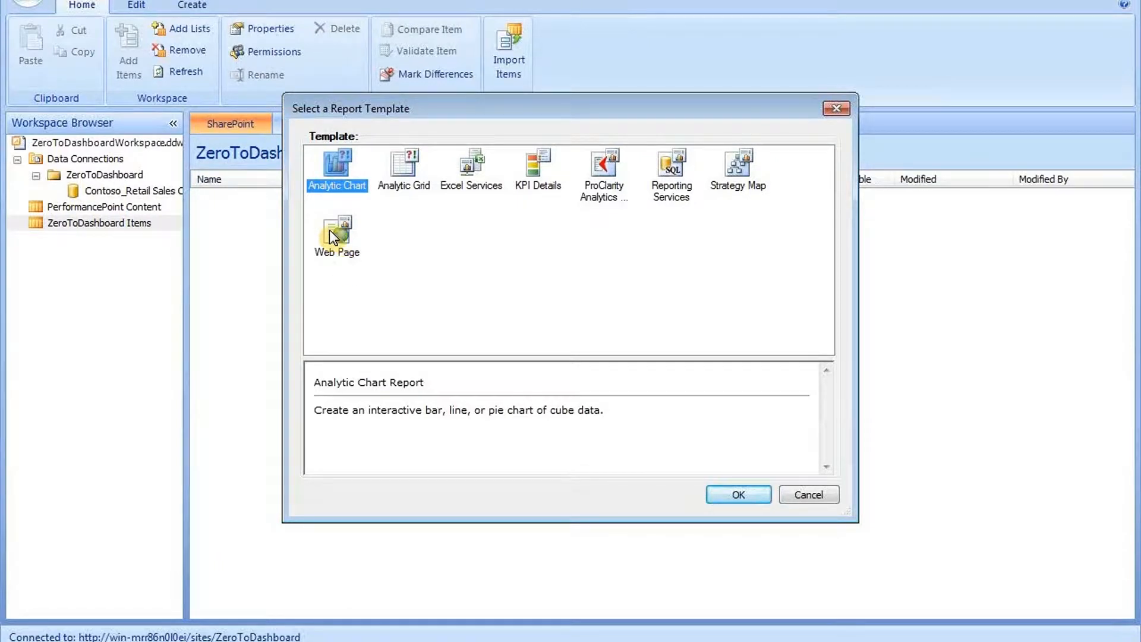
{"action": "left_click", "coordinate": [737, 497]}
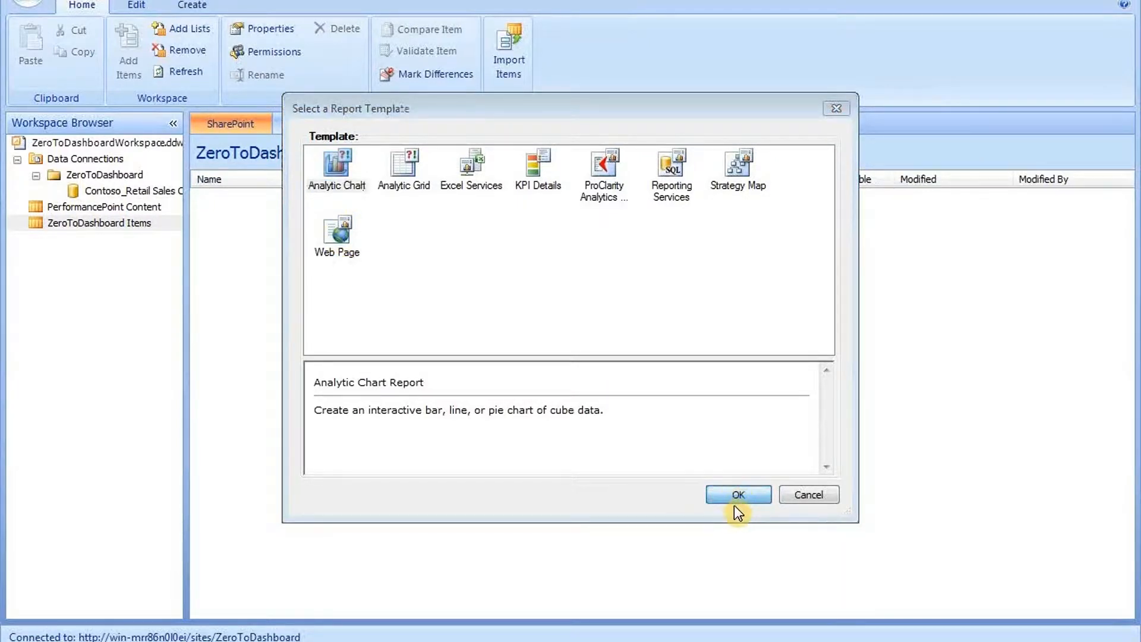
{"action": "left_click", "coordinate": [611, 315]}
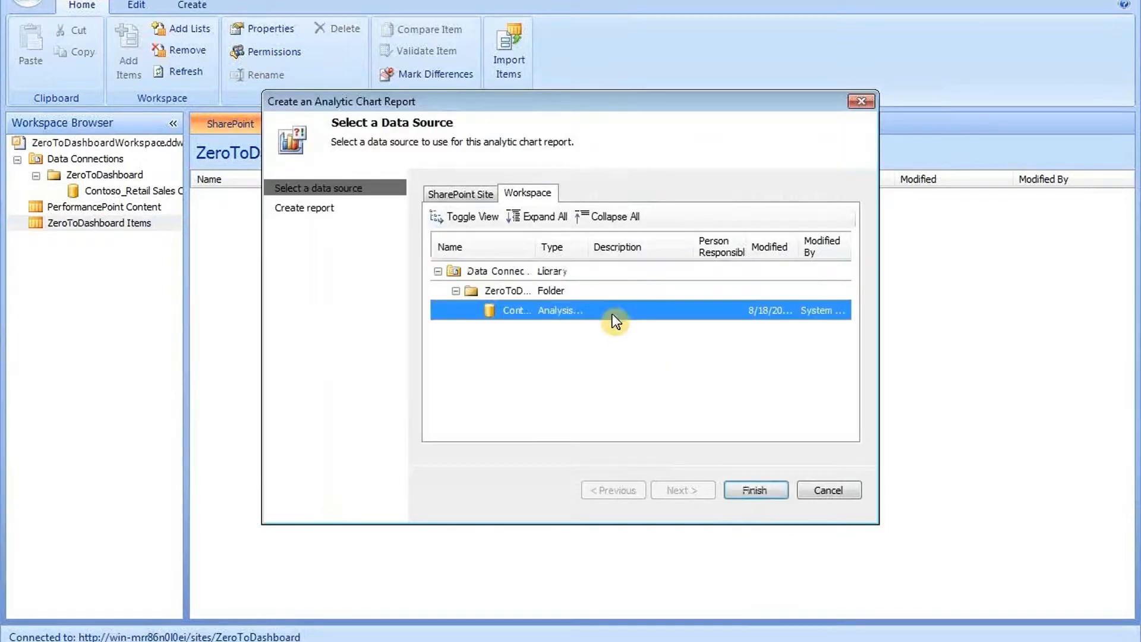
{"action": "left_click", "coordinate": [754, 493]}
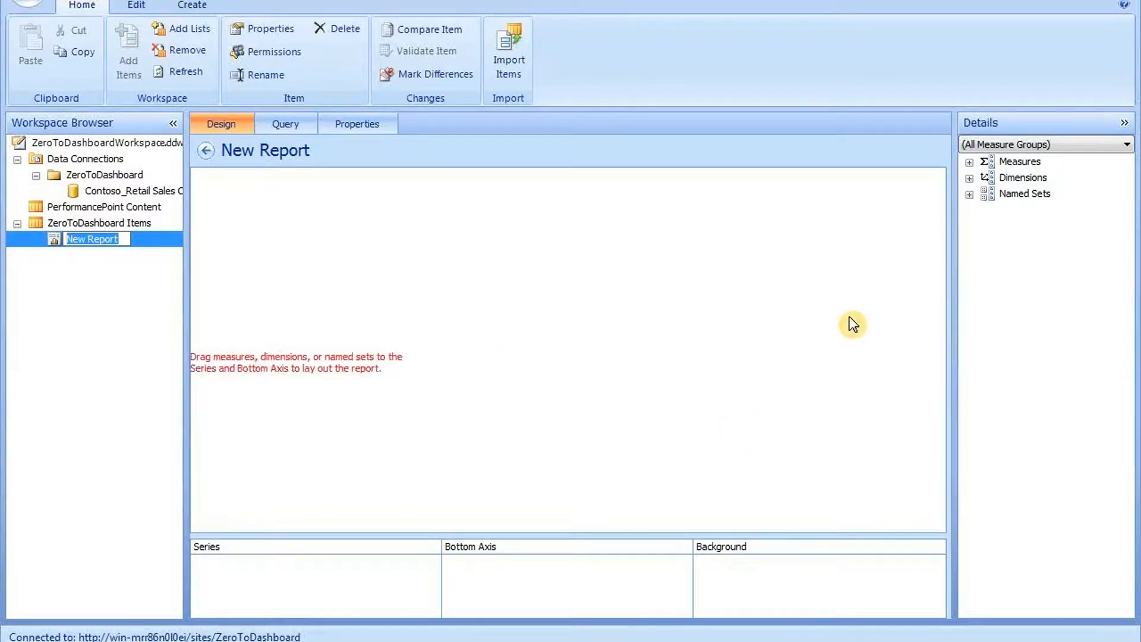
Place the Territory Hierarchy of the Sales Territory dimension on the chart's bottom axis.
{"action": "left_click", "coordinate": [974, 180]}
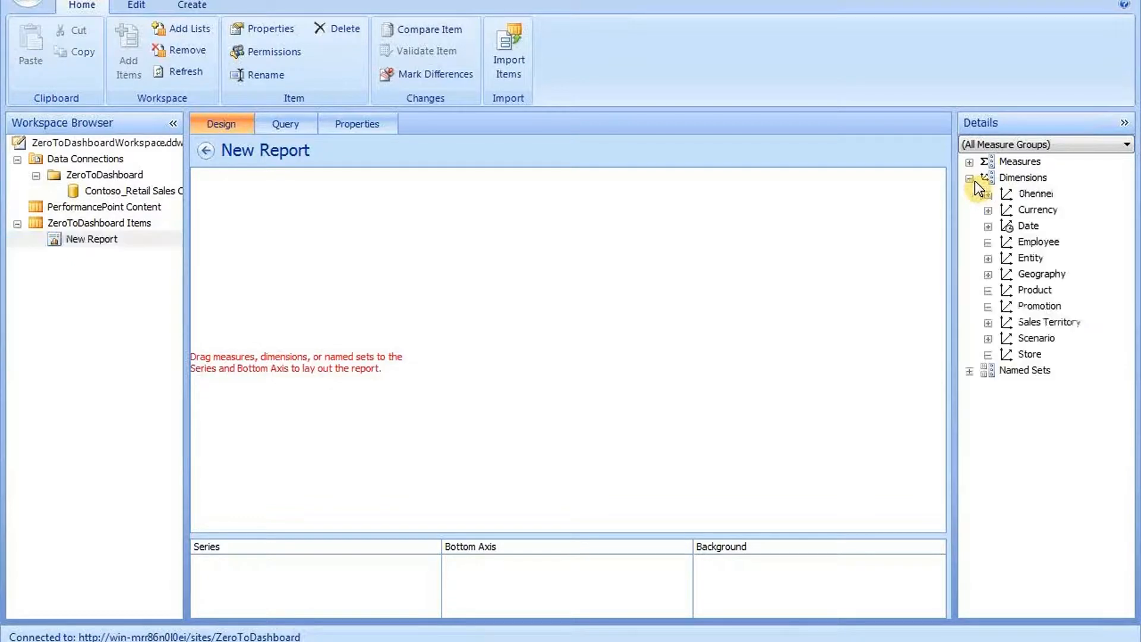
{"action": "left_click", "coordinate": [1061, 338]}
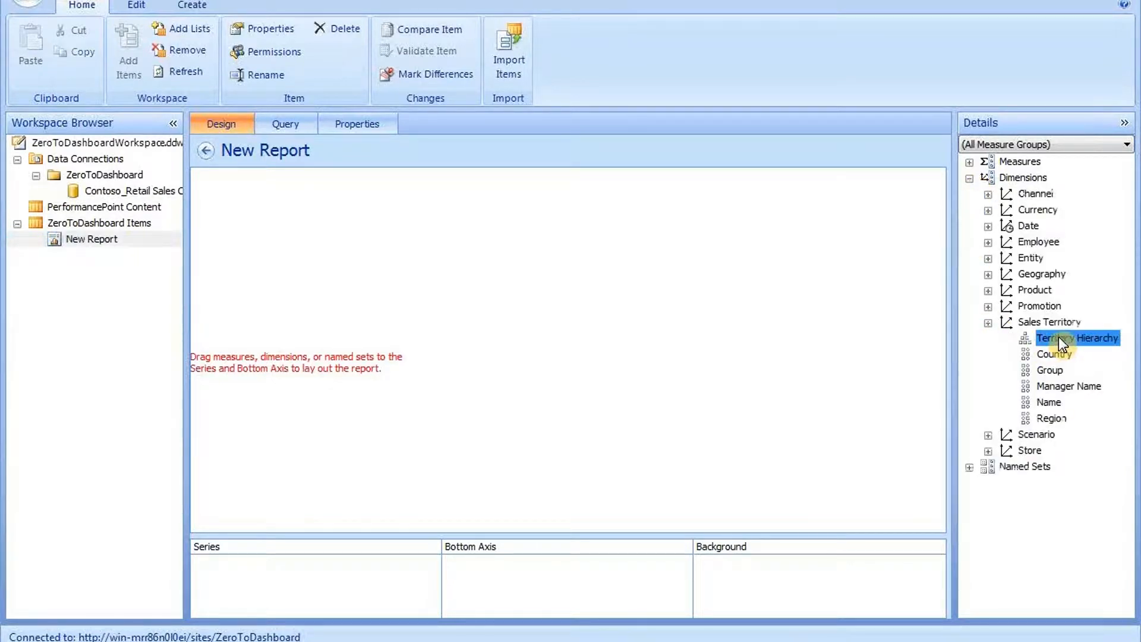
{"action": "left_click_drag", "start_coordinate": [1060, 337], "coordinate": [344, 609]}
{"action": "left_click_drag", "start_coordinate": [474, 577], "coordinate": [541, 565]}
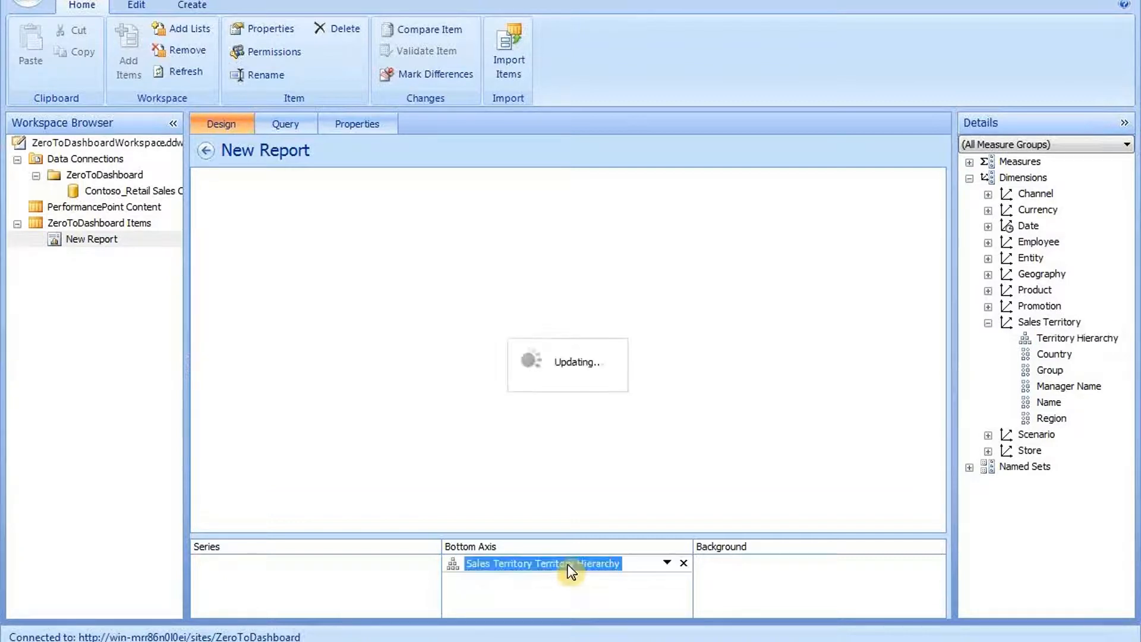
Replace the default member of the Territory Hierarchy with Asia, Europe and North America.
{"action": "left_click", "coordinate": [668, 564]}
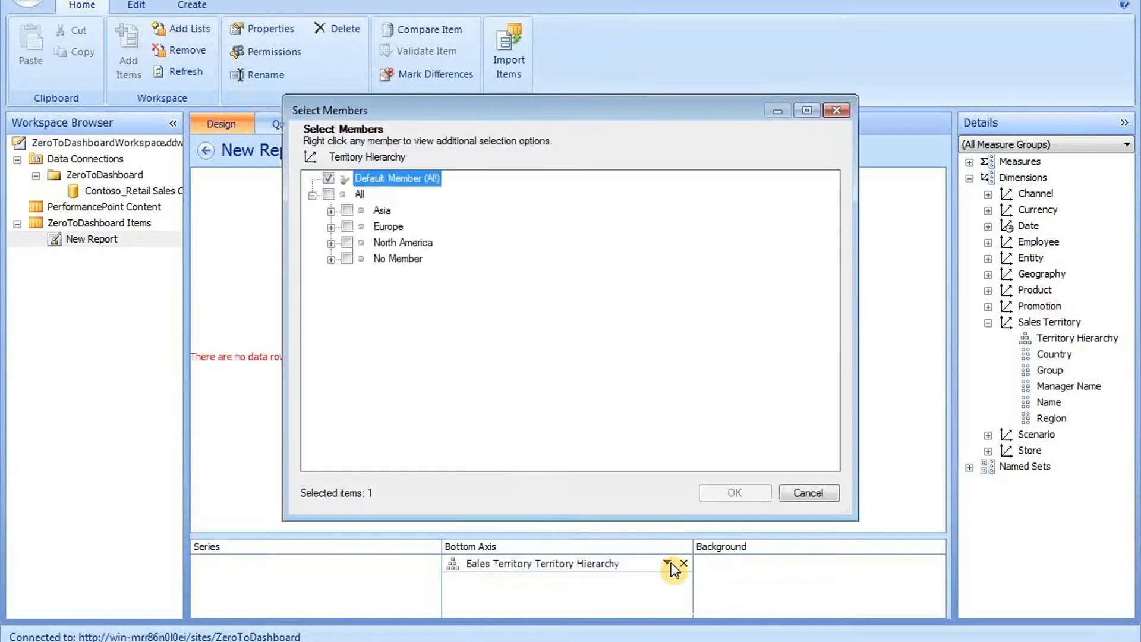
{"action": "left_click", "coordinate": [329, 178]}
{"action": "left_click", "coordinate": [347, 210]}
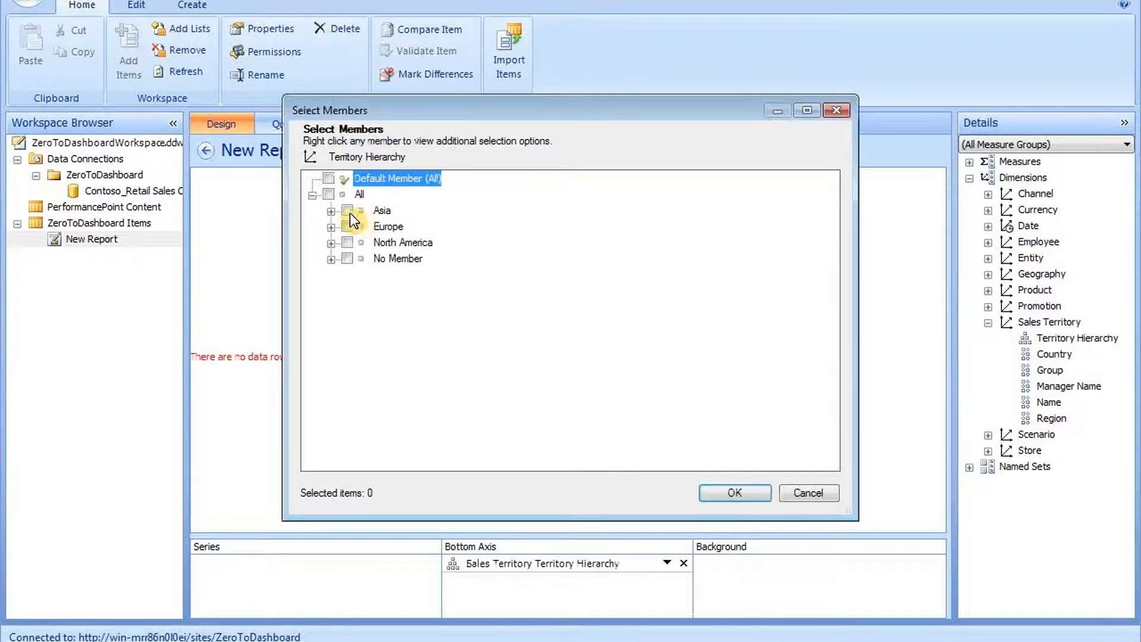
{"action": "left_click", "coordinate": [348, 243]}
{"action": "left_click", "coordinate": [347, 226]}
{"action": "left_click", "coordinate": [734, 492]}
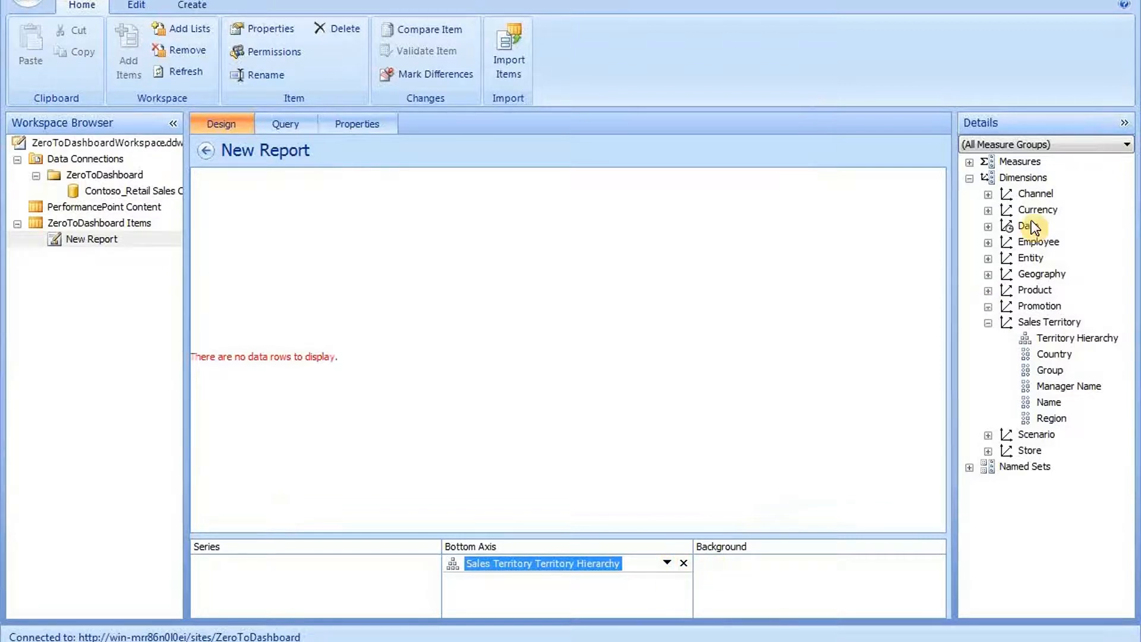
Add the Date dimension's Calendar YQMD hierarchy to the background and the Sales Amount and Sales Quota Amount measures to the series.
{"action": "left_click", "coordinate": [989, 226]}
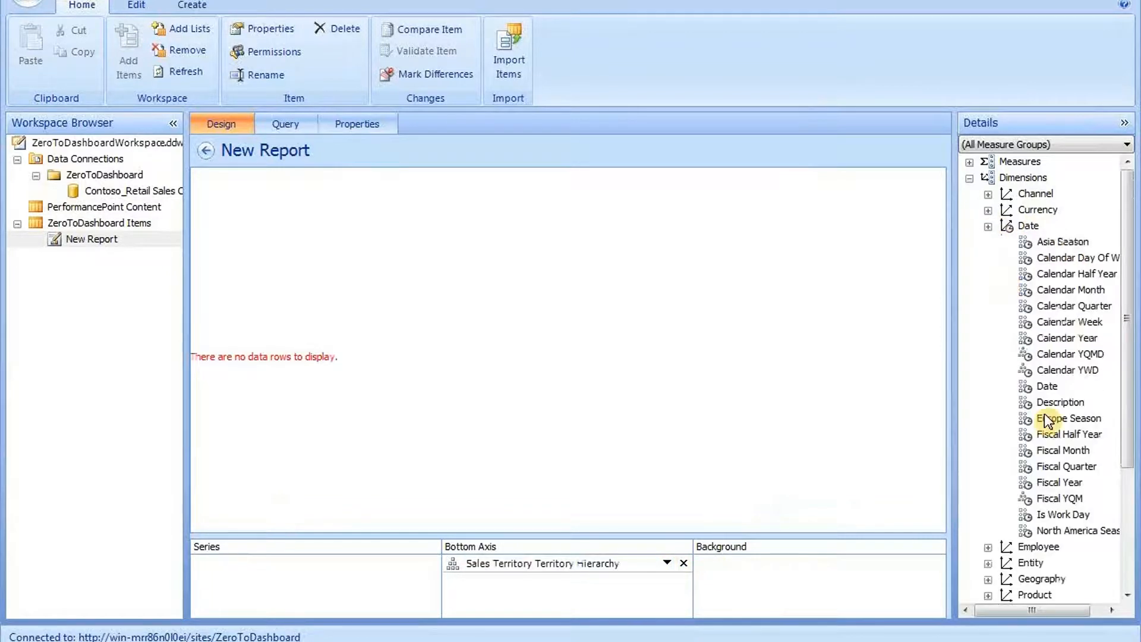
{"action": "left_click_drag", "start_coordinate": [1073, 354], "coordinate": [757, 582]}
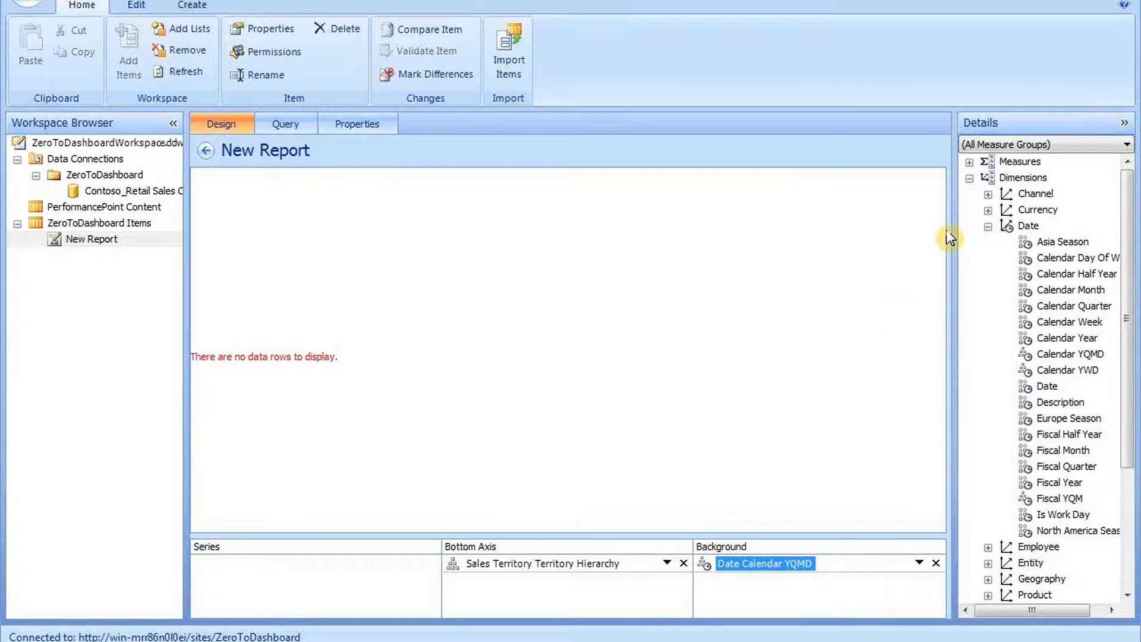
{"action": "left_click", "coordinate": [969, 163]}
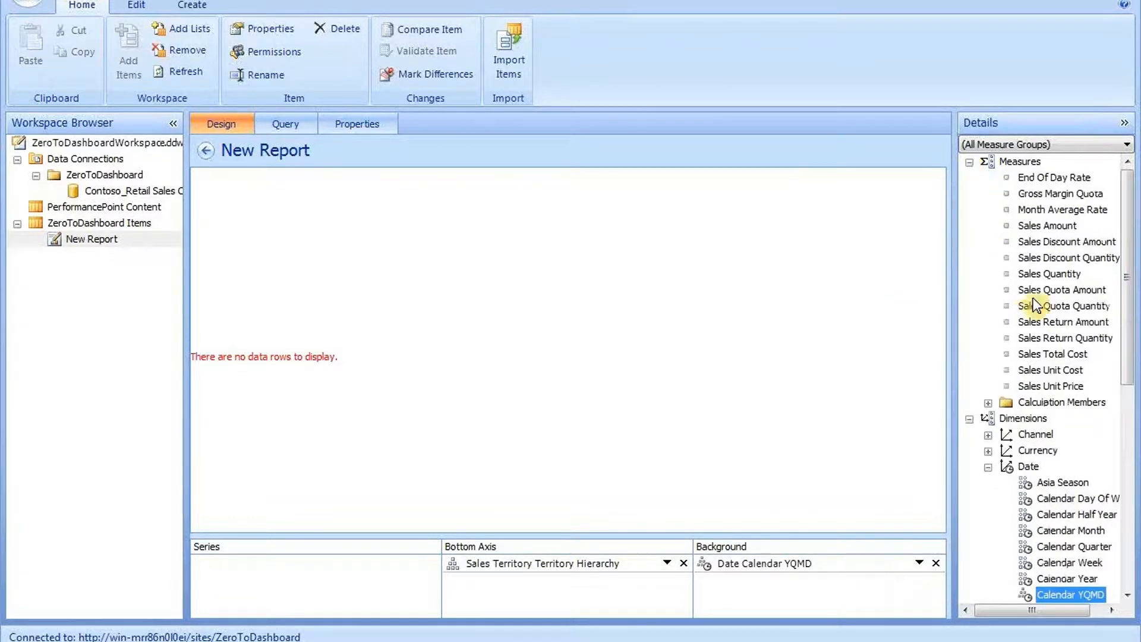
{"action": "left_click_drag", "start_coordinate": [1053, 232], "coordinate": [317, 611]}
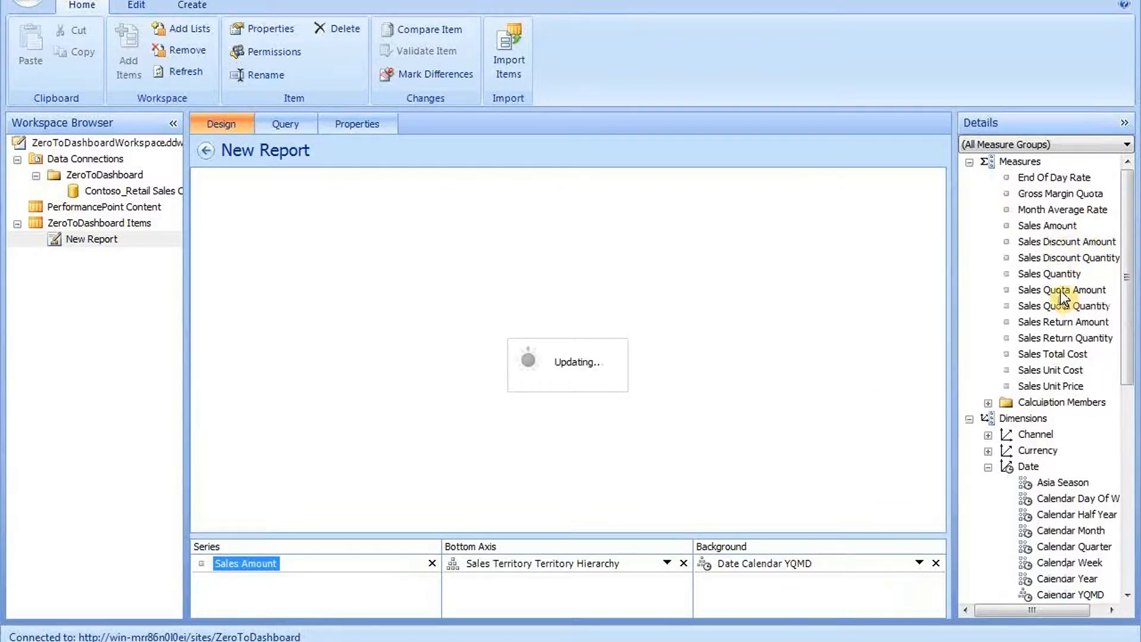
{"action": "left_click_drag", "start_coordinate": [1061, 293], "coordinate": [330, 584]}
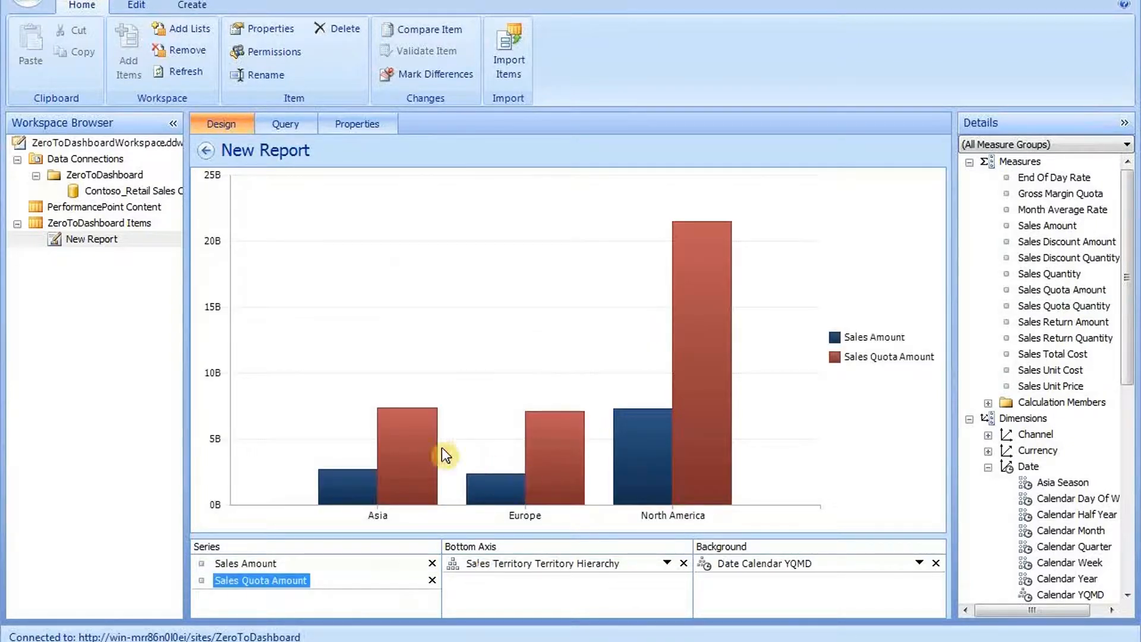
Inspect the values behind the chart bars and review the MDX query generated for the report.
{"action": "mouse_move", "coordinate": [360, 479]}
{"action": "mouse_move", "coordinate": [410, 451]}
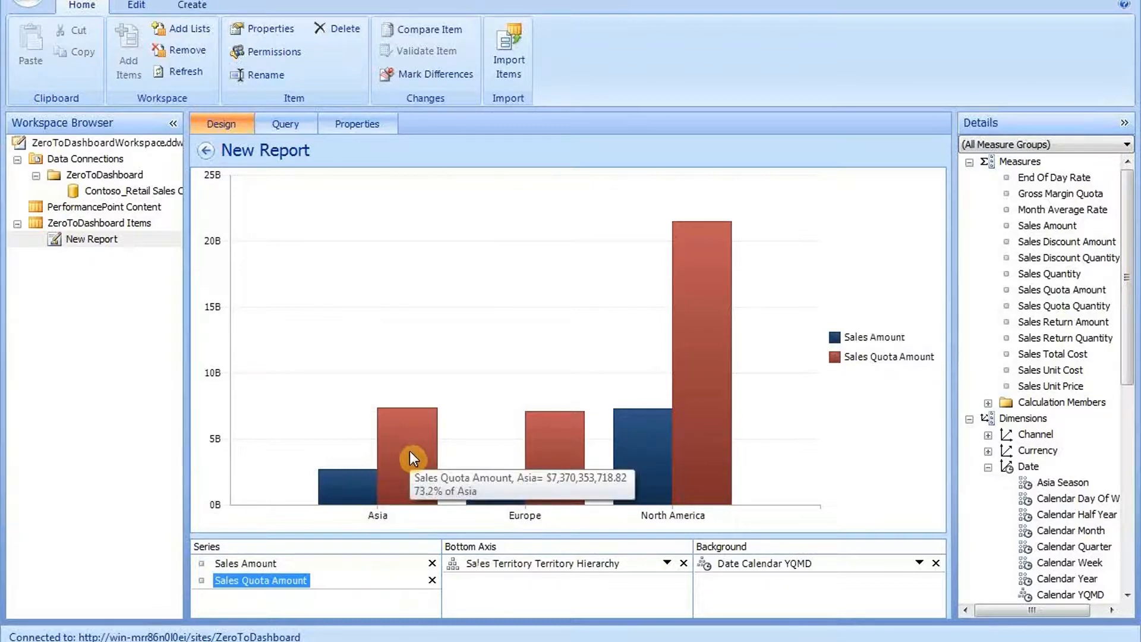
{"action": "mouse_move", "coordinate": [722, 349]}
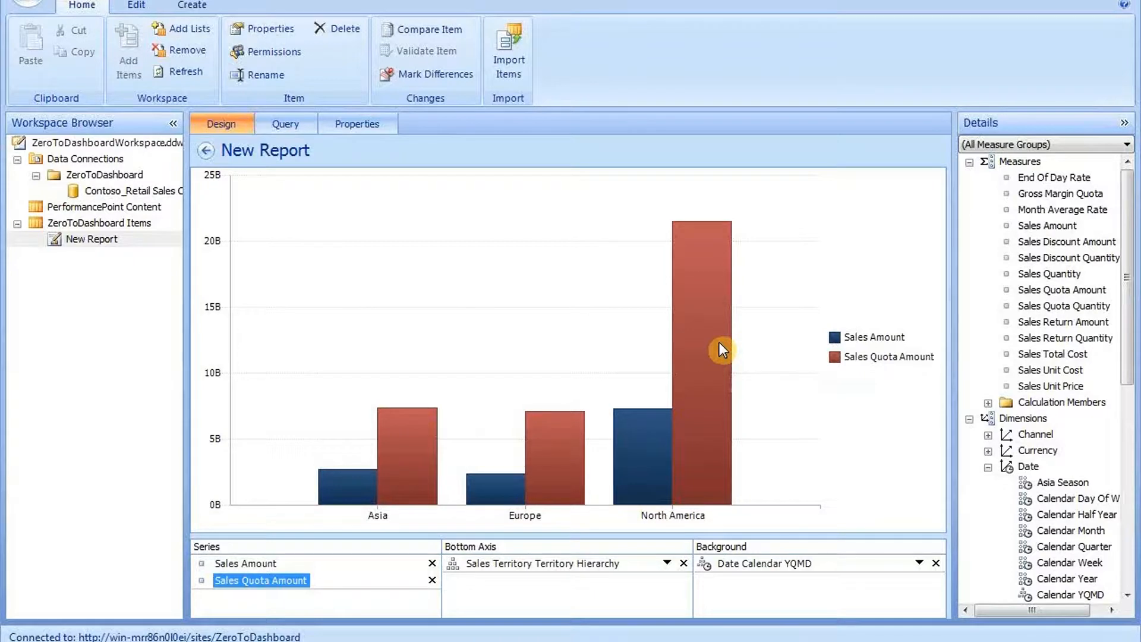
{"action": "left_click", "coordinate": [288, 125]}
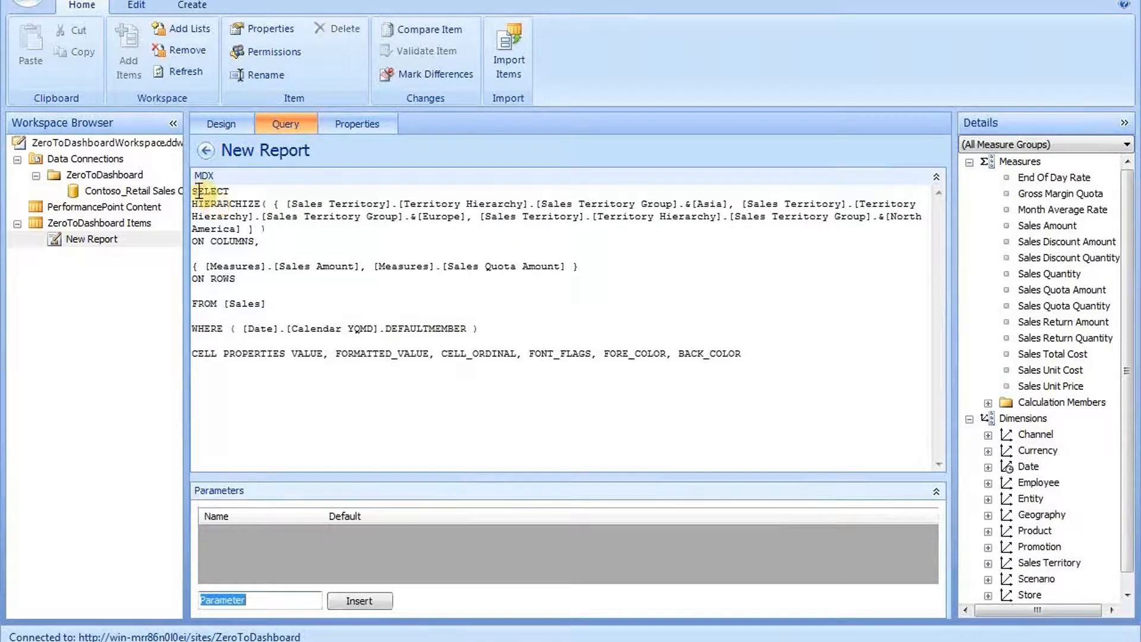
{"action": "left_click_drag", "start_coordinate": [196, 190], "coordinate": [785, 339]}
{"action": "left_click", "coordinate": [785, 338]}
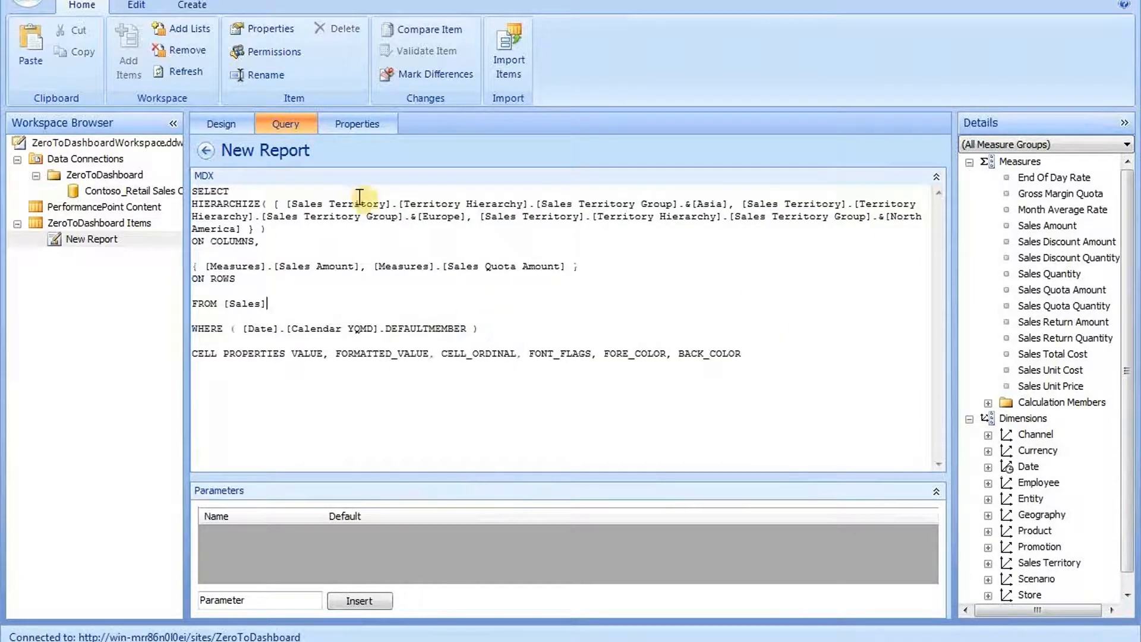
Name the chart report Sales vs Quotas by Territory and assign it to the display folder Charts.
{"action": "left_click", "coordinate": [360, 125]}
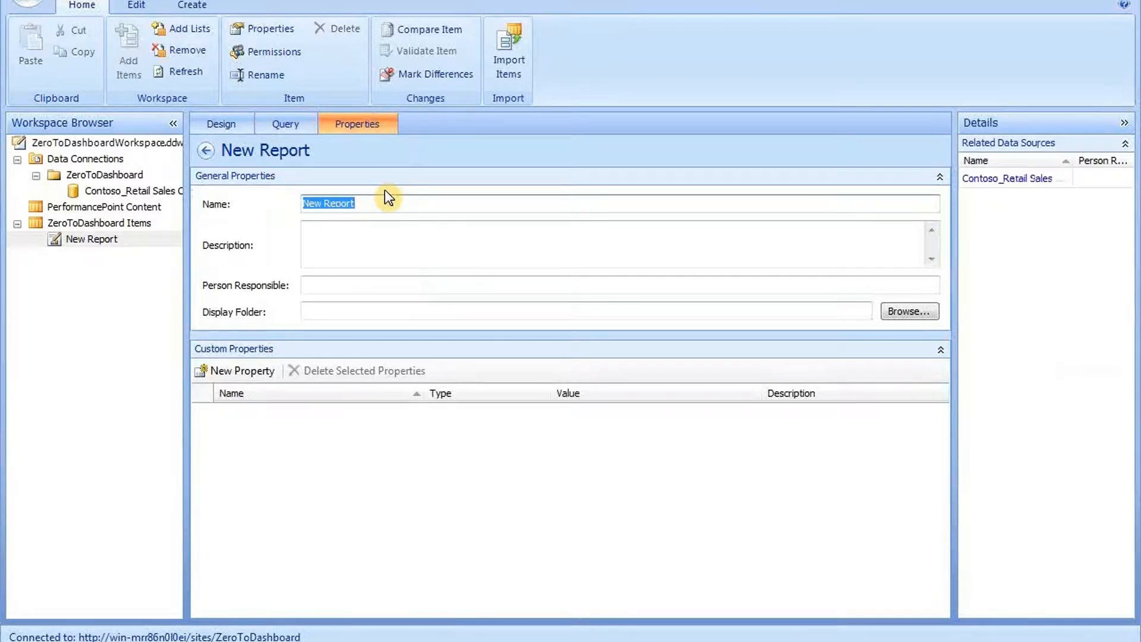
{"action": "type", "text": "Sales "}
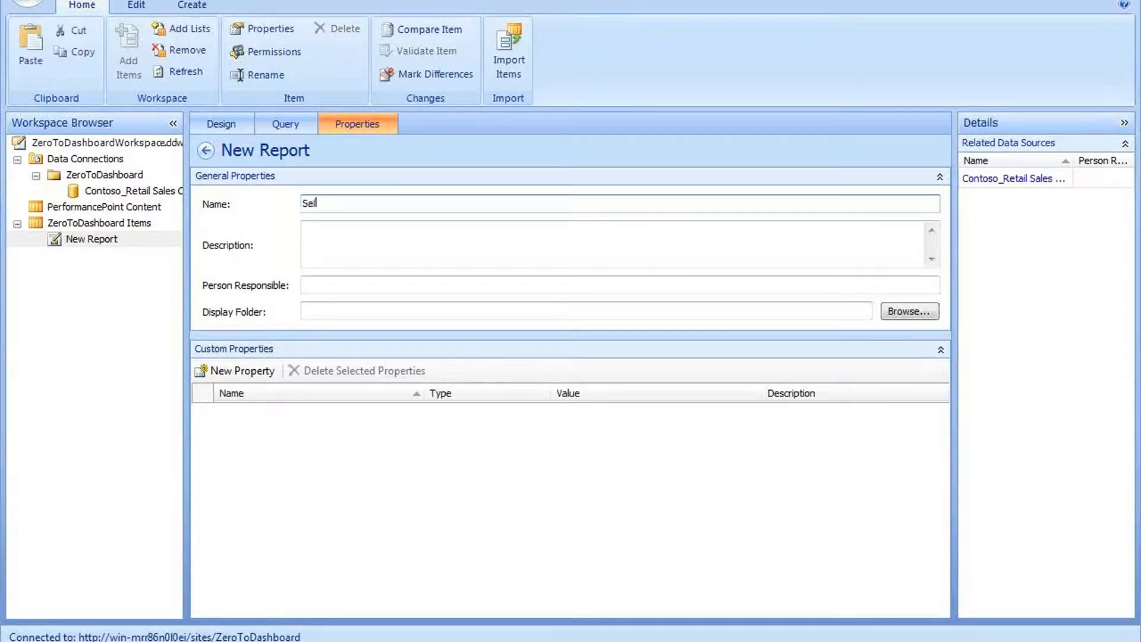
{"action": "type", "text": "vs Quotas by Territory"}
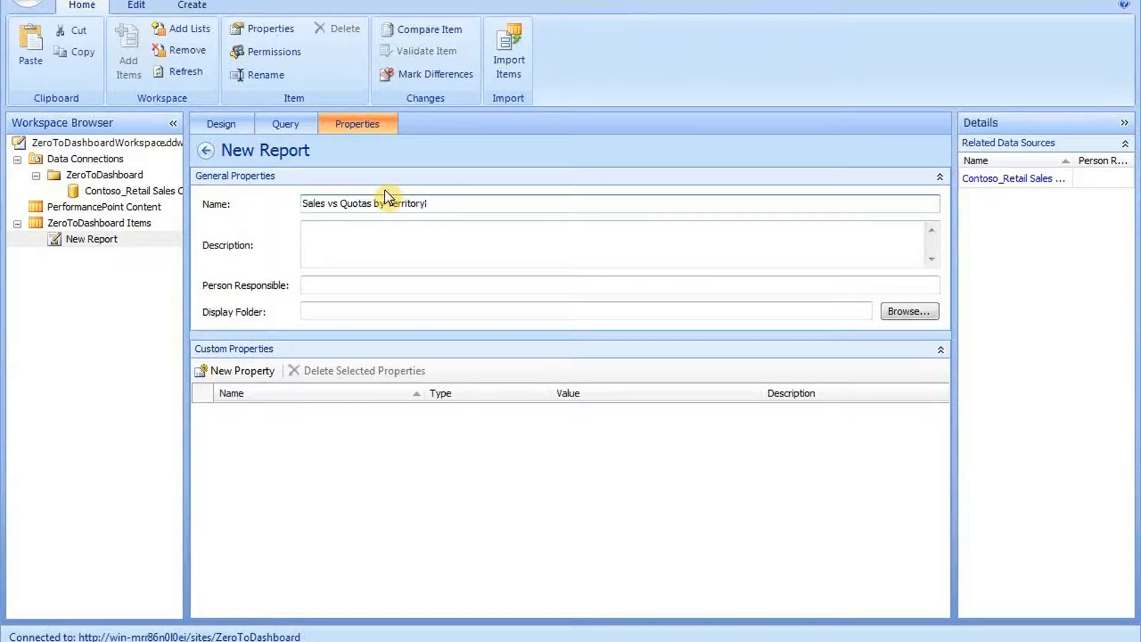
{"action": "left_click", "coordinate": [335, 316]}
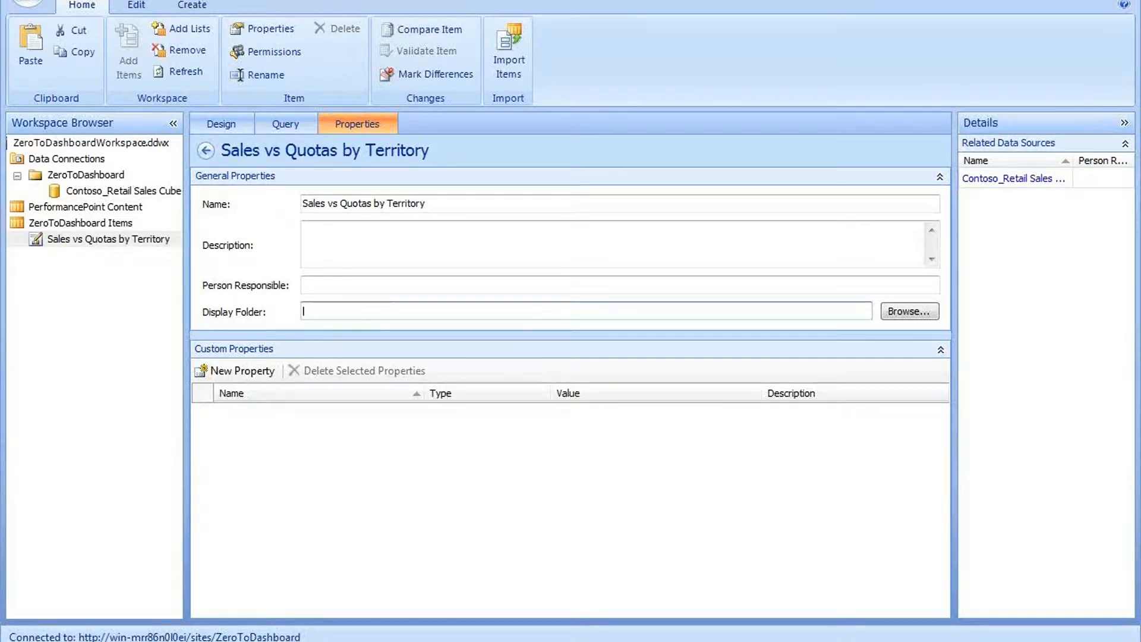
{"action": "type", "text": "Charts"}
{"action": "left_click", "coordinate": [108, 223]}
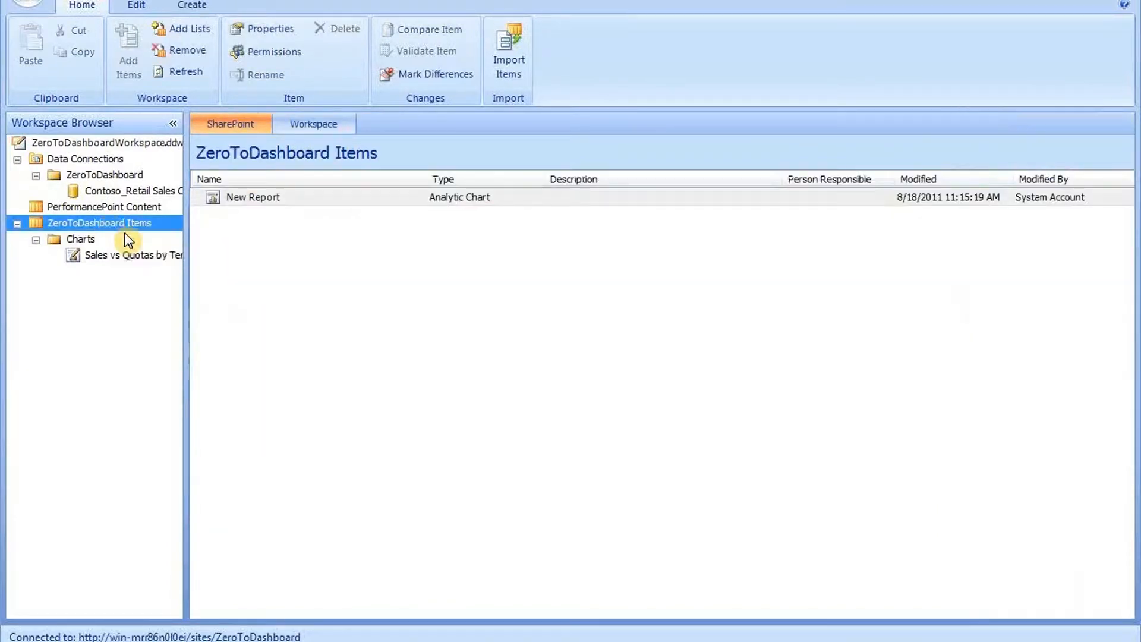
Create an Analytic Grid report in ZeroToDashboard Items based on the Contoso_Retail Sales Cube data source.
{"action": "right_click", "coordinate": [125, 227]}
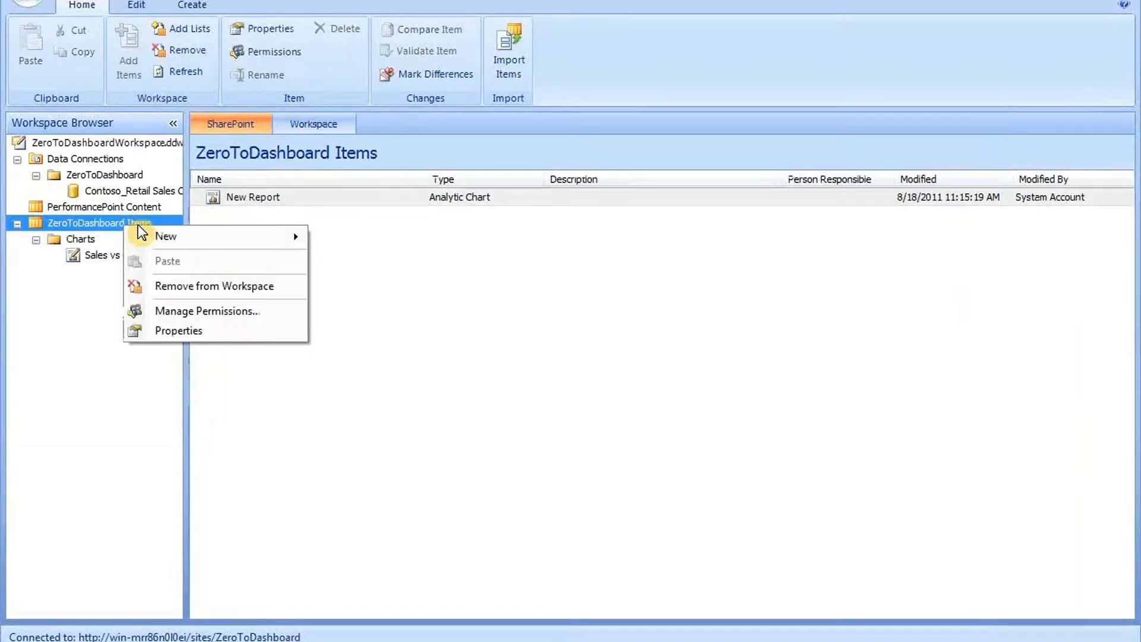
{"action": "mouse_move", "coordinate": [205, 236]}
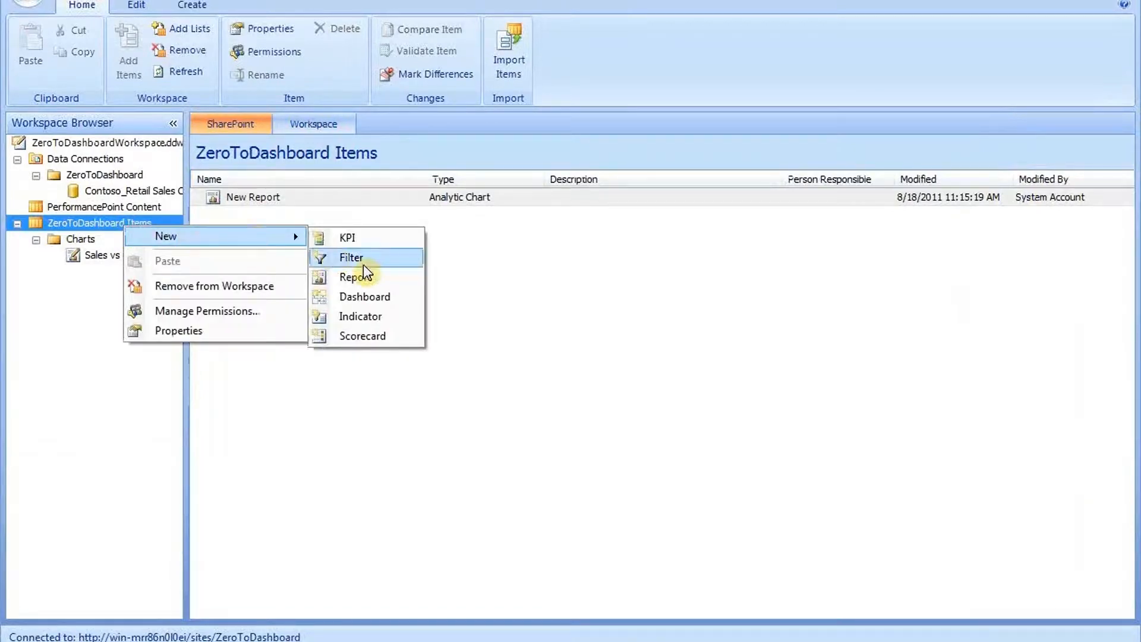
{"action": "left_click", "coordinate": [372, 278]}
{"action": "left_click", "coordinate": [402, 163]}
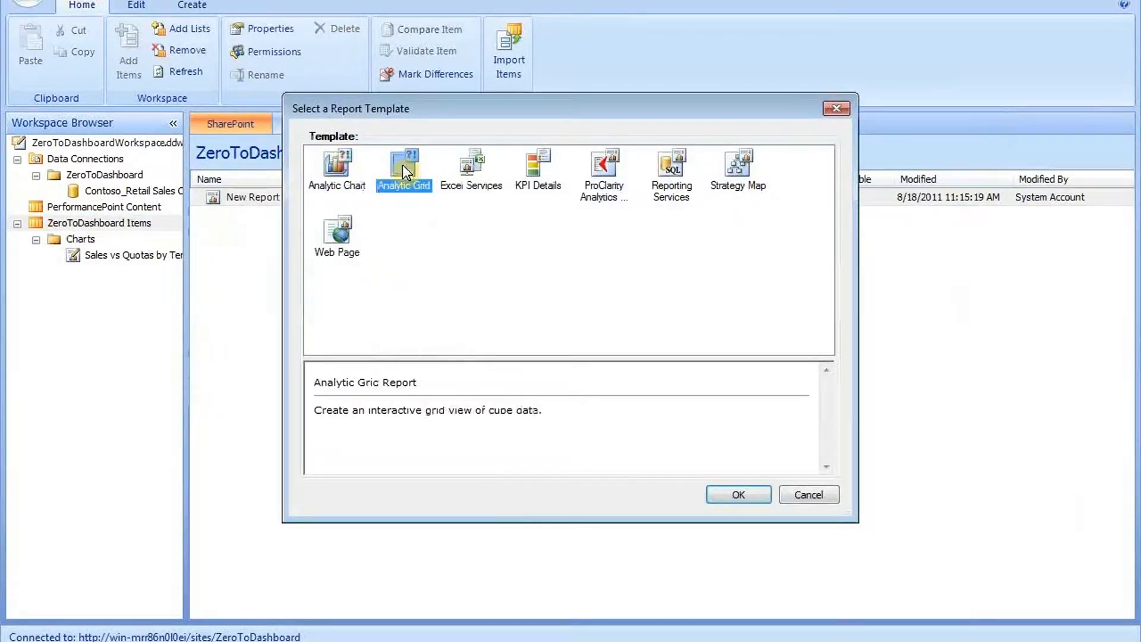
{"action": "left_click", "coordinate": [743, 497]}
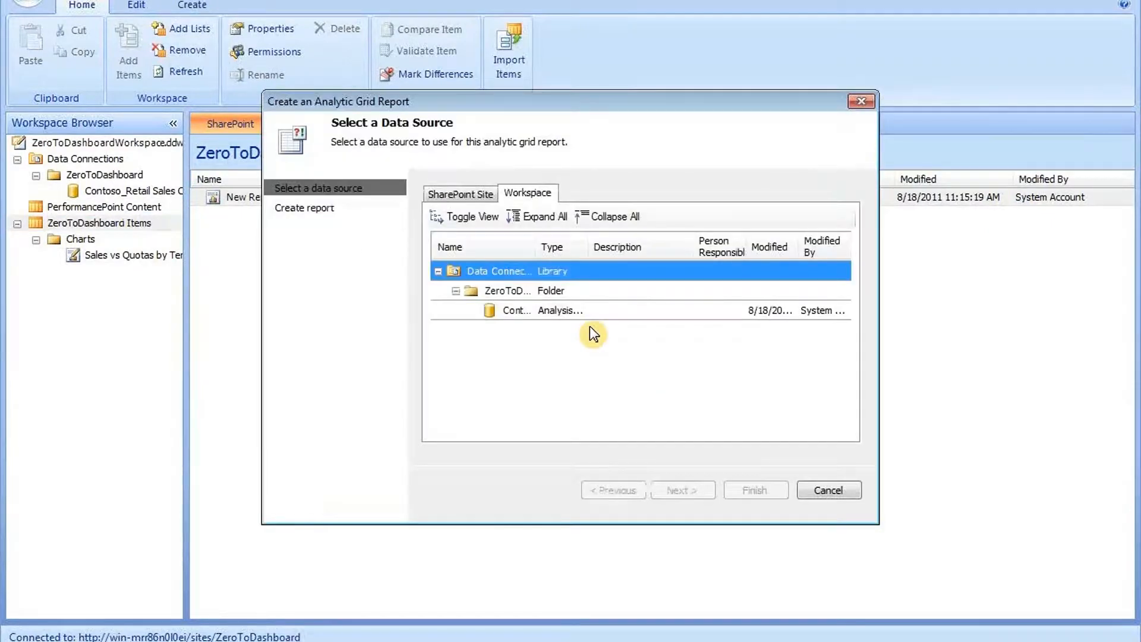
{"action": "left_click", "coordinate": [580, 311]}
{"action": "left_click", "coordinate": [754, 489]}
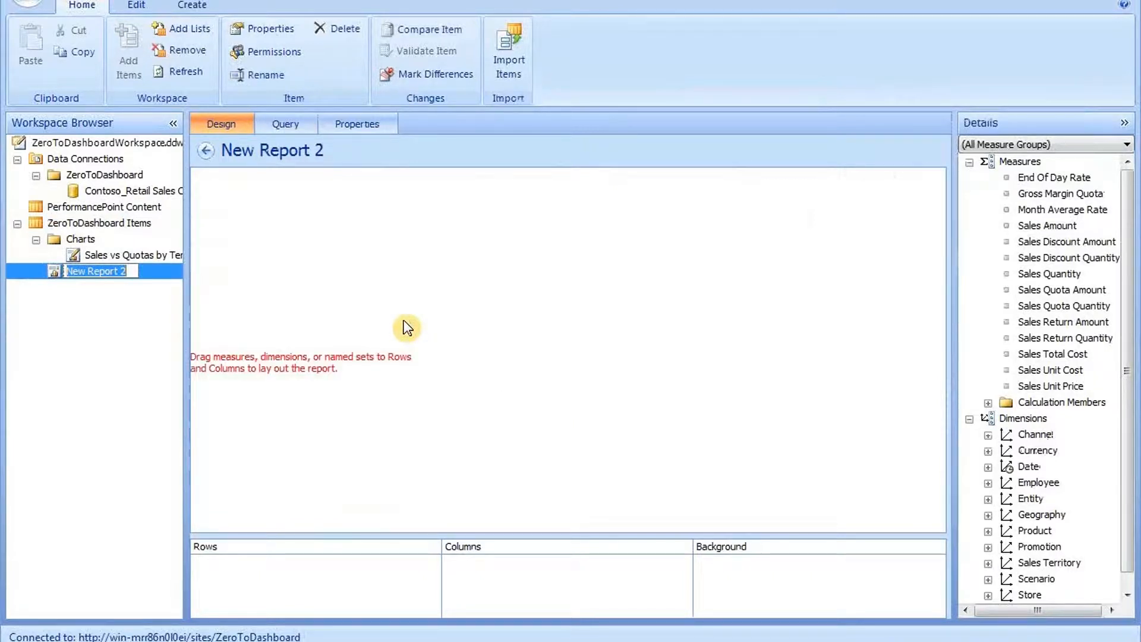
Name the new grid report Sales vs Quotas by Territory.
{"action": "type", "text": "Sa"}
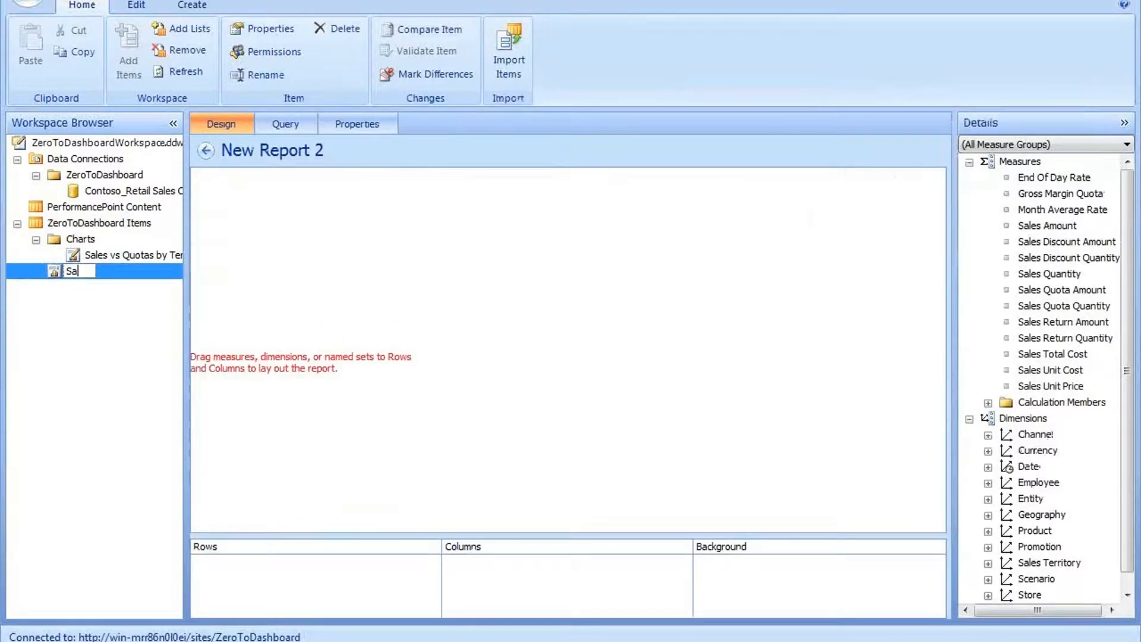
{"action": "type", "text": "les vs Quotas by"}
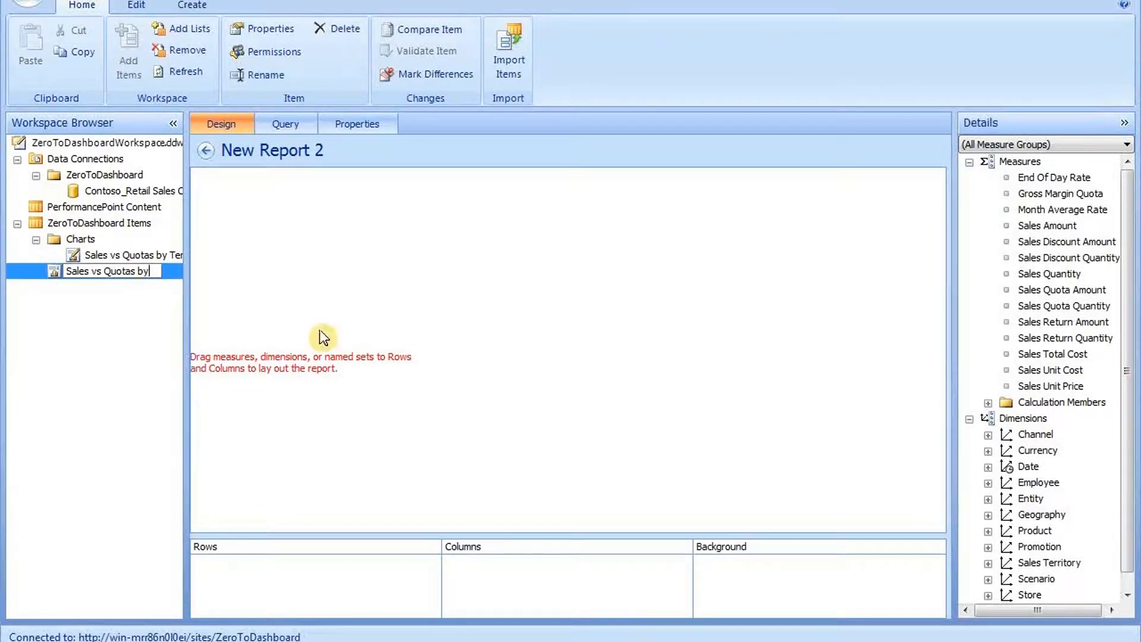
{"action": "type", "text": " Territor"}
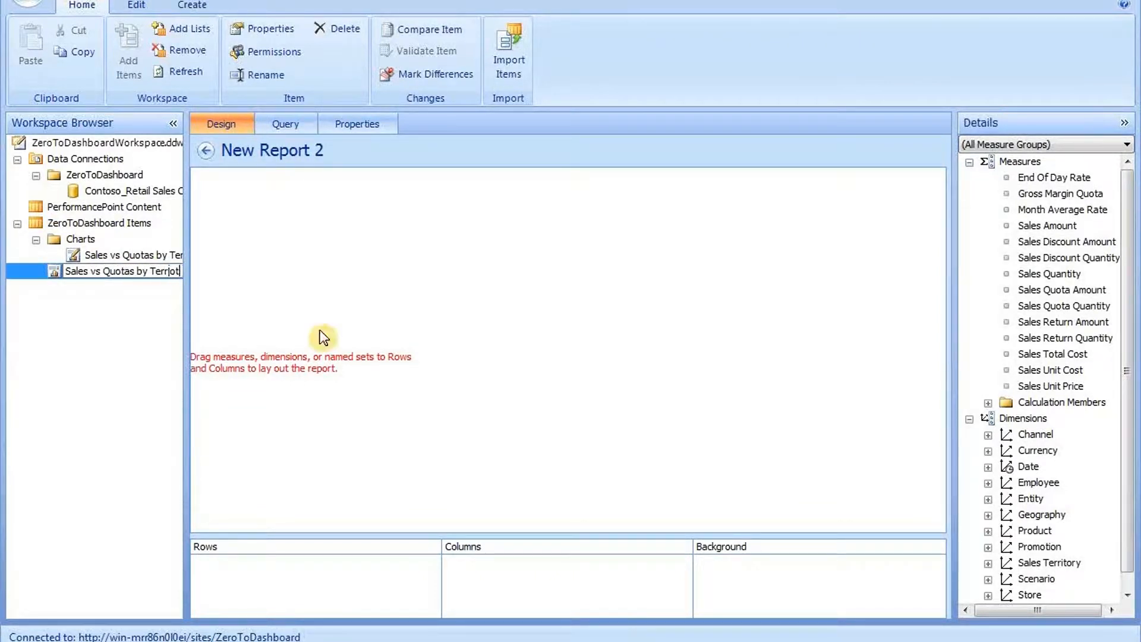
{"action": "type", "text": "y"}
{"action": "key", "text": "Return"}
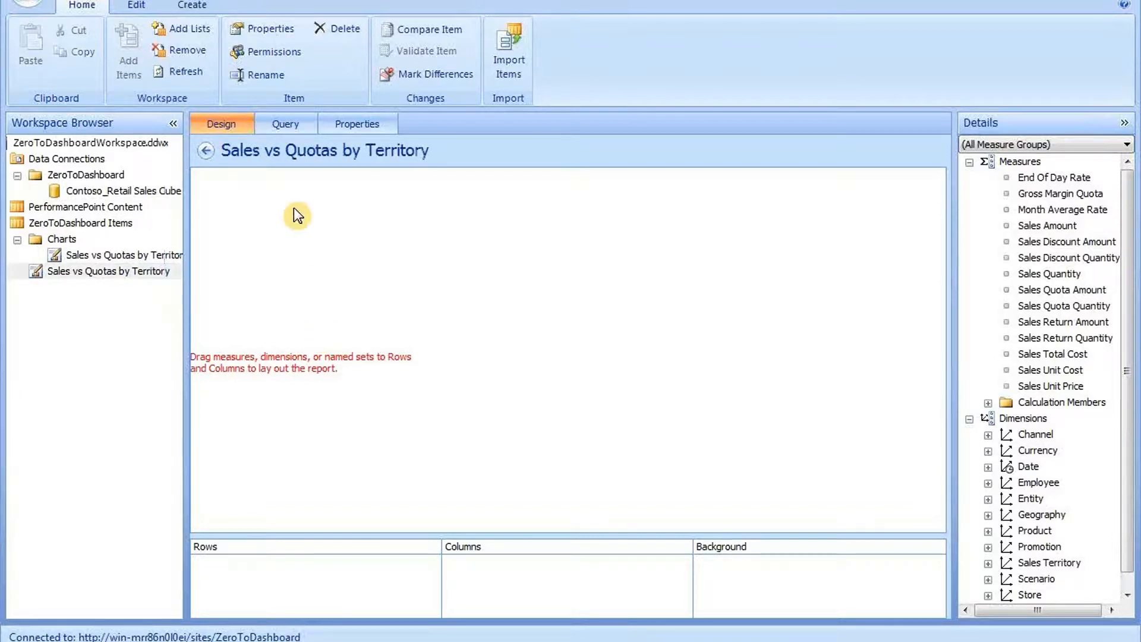
Assign the grid report to the display folder Data.
{"action": "left_click", "coordinate": [374, 119]}
{"action": "left_click", "coordinate": [340, 310]}
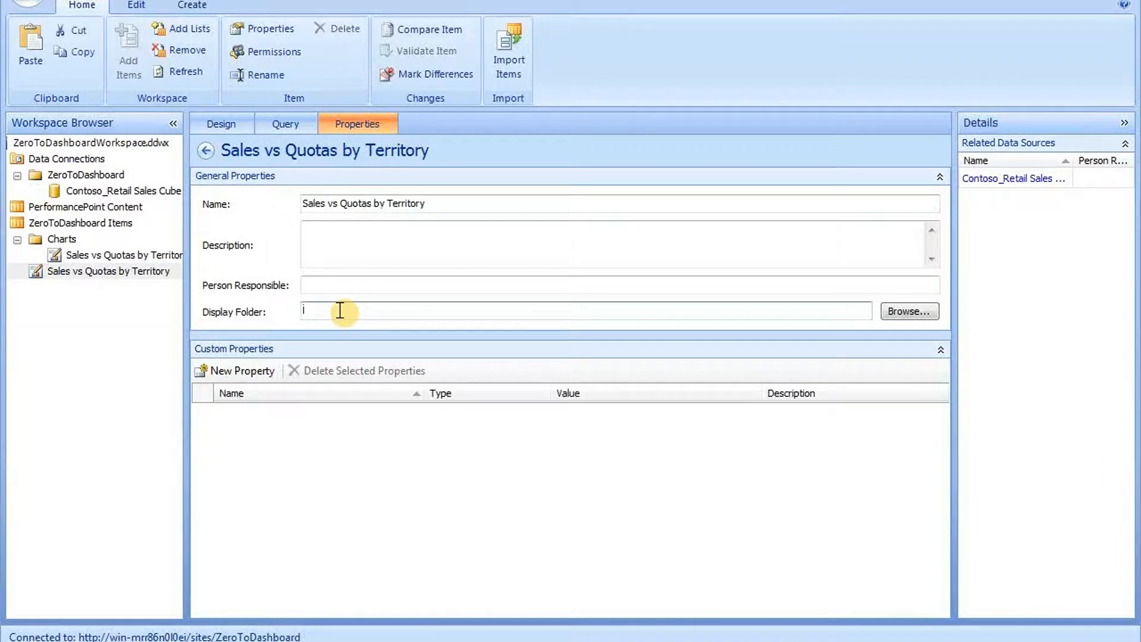
{"action": "type", "text": "Data"}
{"action": "key", "text": "Return"}
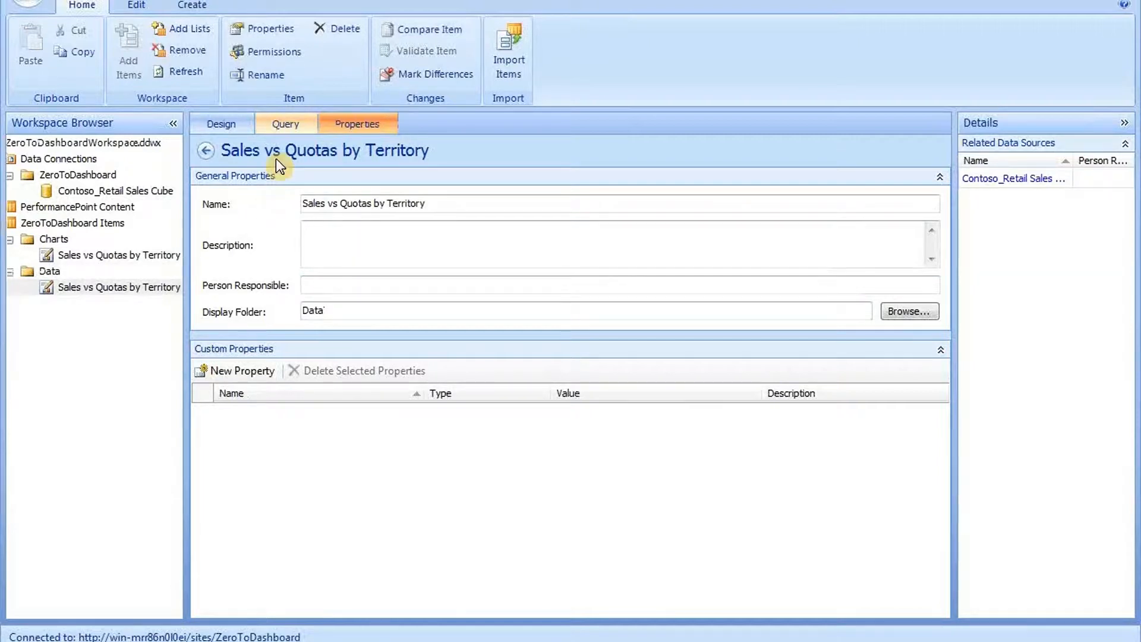
Add the Product hierarchy to the rows of the Sales vs Quotas by Territory grid report.
{"action": "left_click", "coordinate": [227, 122]}
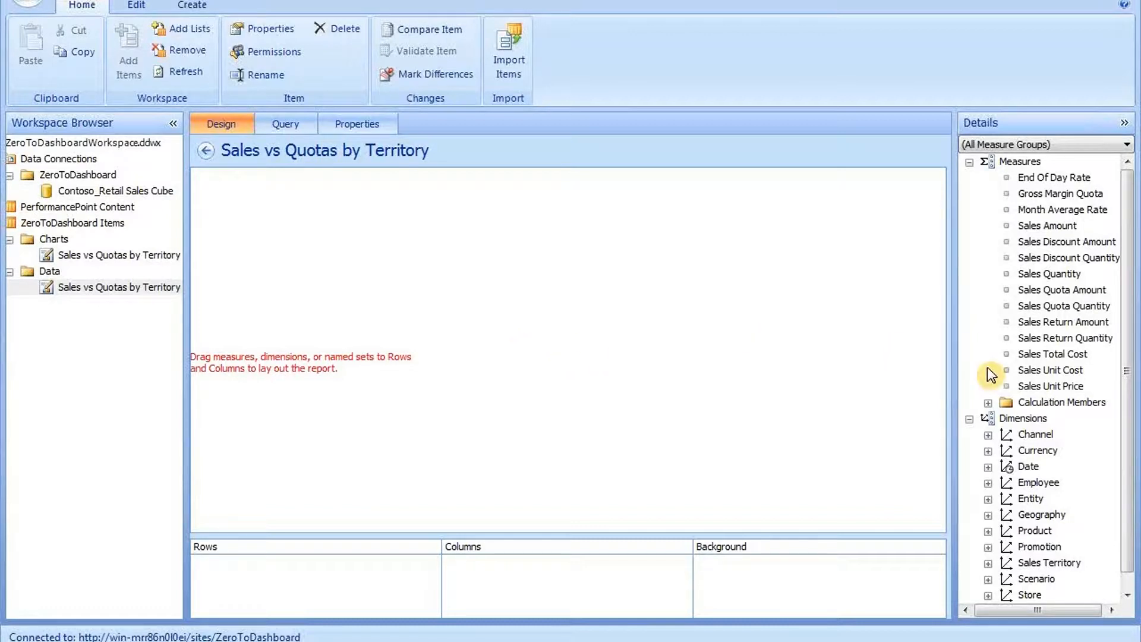
{"action": "left_click", "coordinate": [988, 531]}
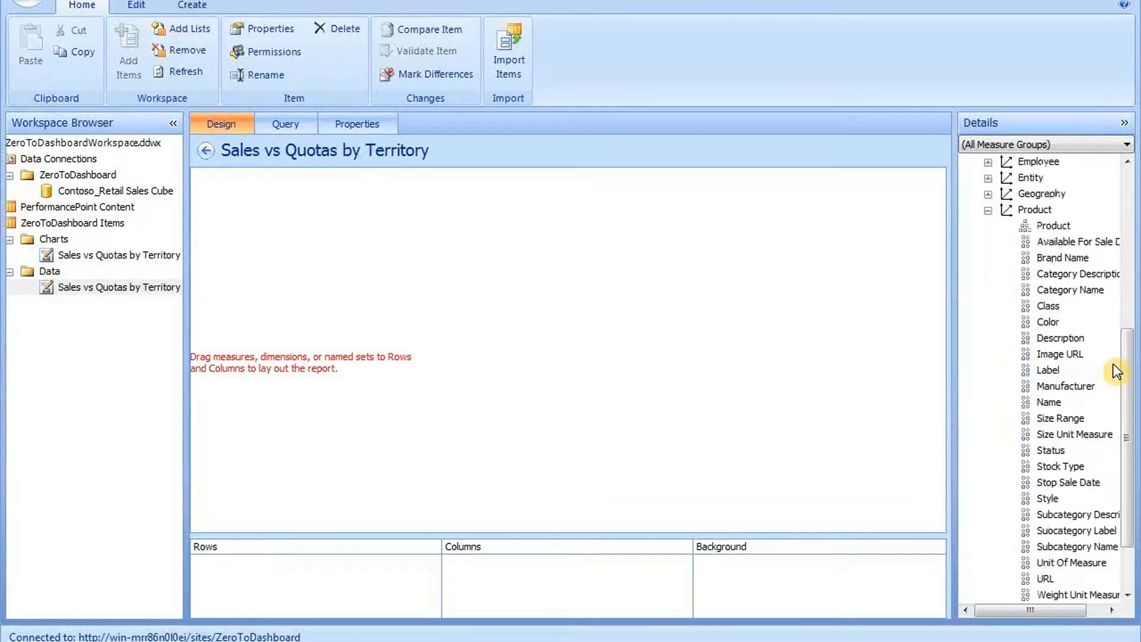
{"action": "left_click_drag", "start_coordinate": [1060, 225], "coordinate": [324, 588]}
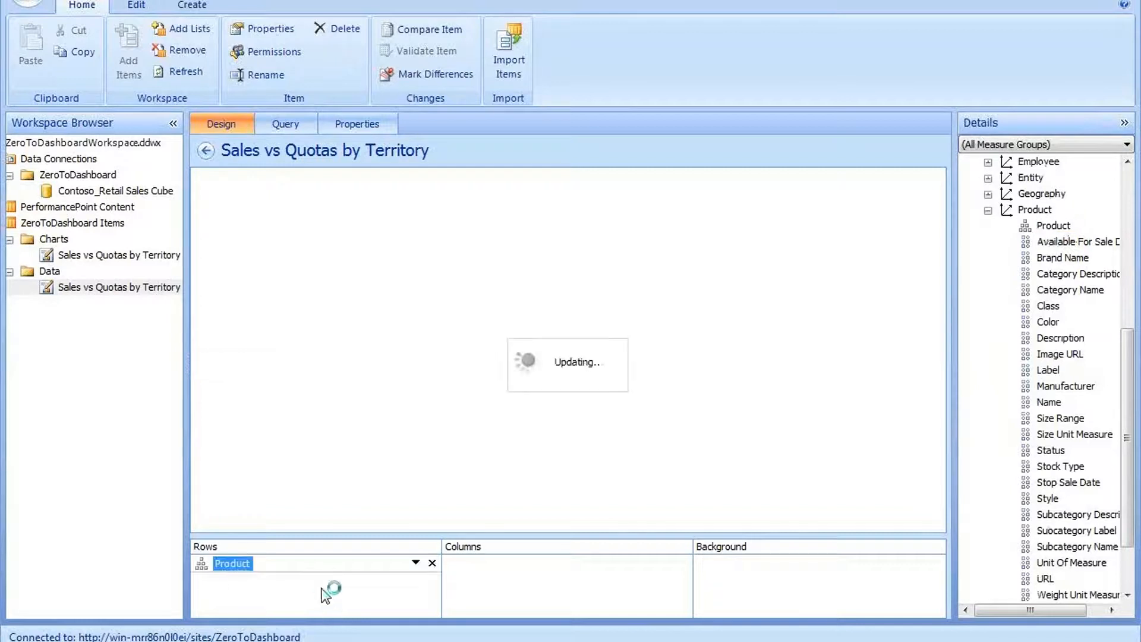
Set the Product row members to all children of All, with Default Member (All) deselected.
{"action": "left_click", "coordinate": [415, 563]}
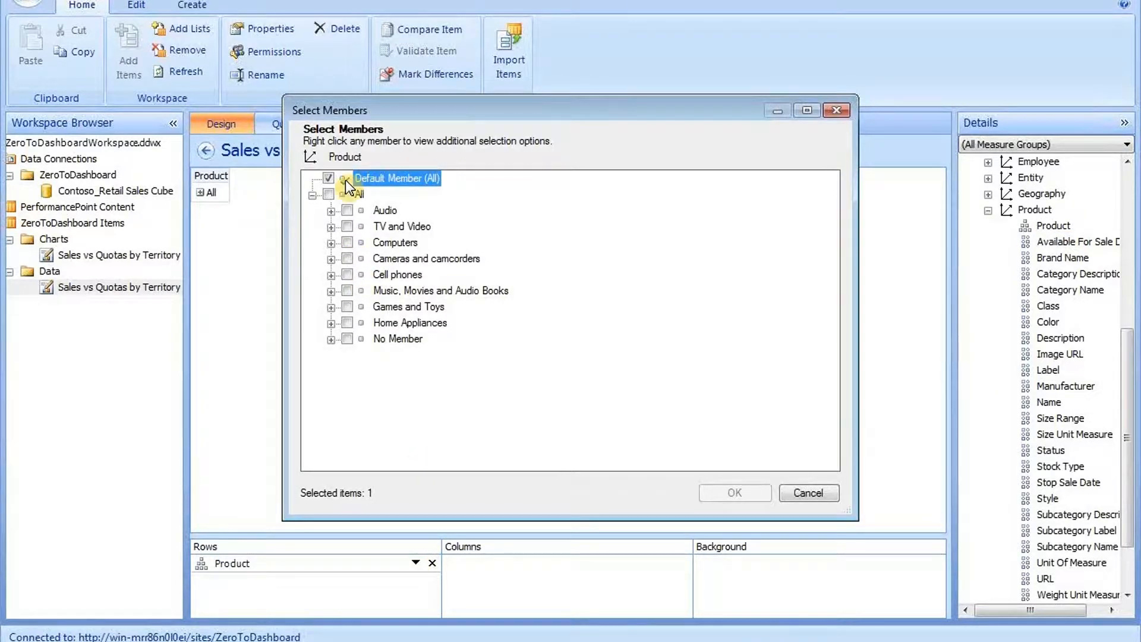
{"action": "left_click", "coordinate": [328, 177]}
{"action": "right_click", "coordinate": [349, 196]}
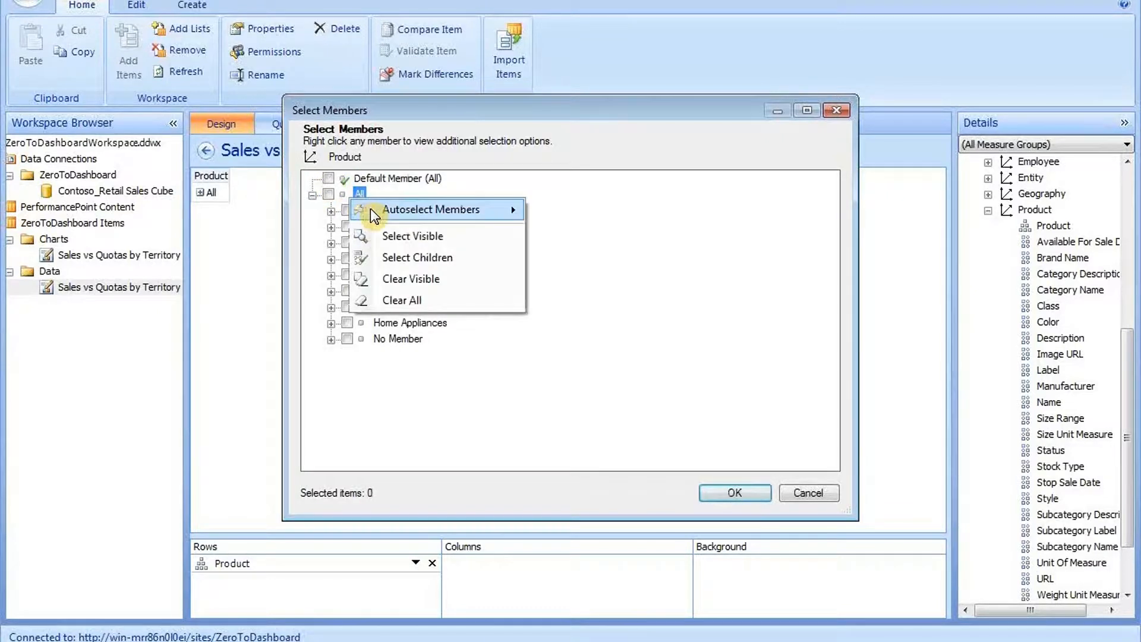
{"action": "left_click", "coordinate": [416, 257]}
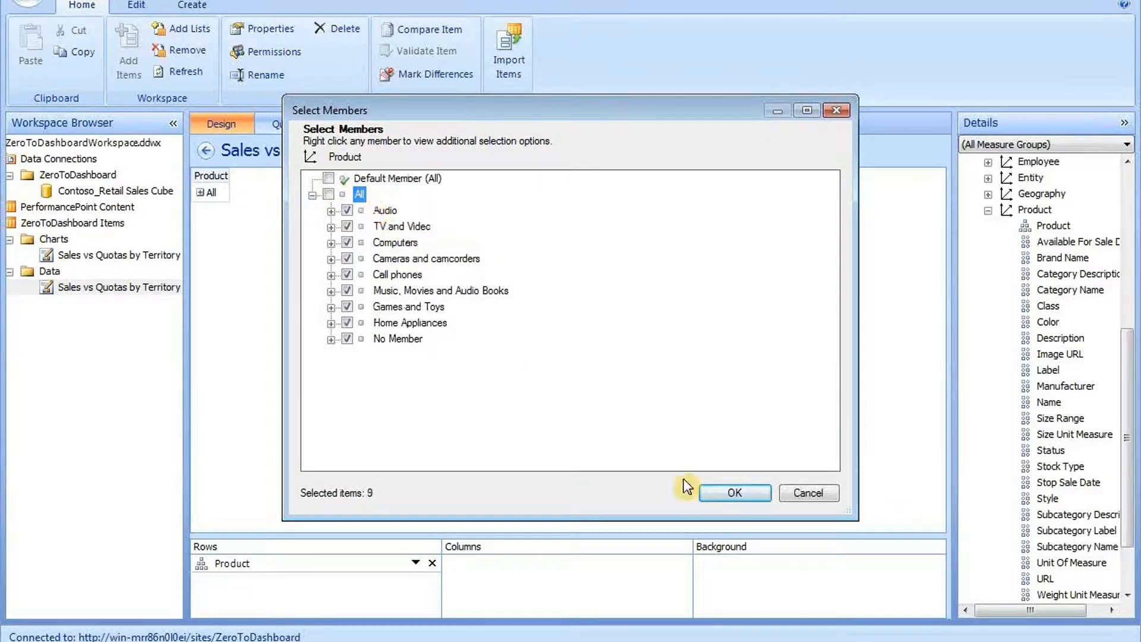
{"action": "left_click", "coordinate": [722, 493]}
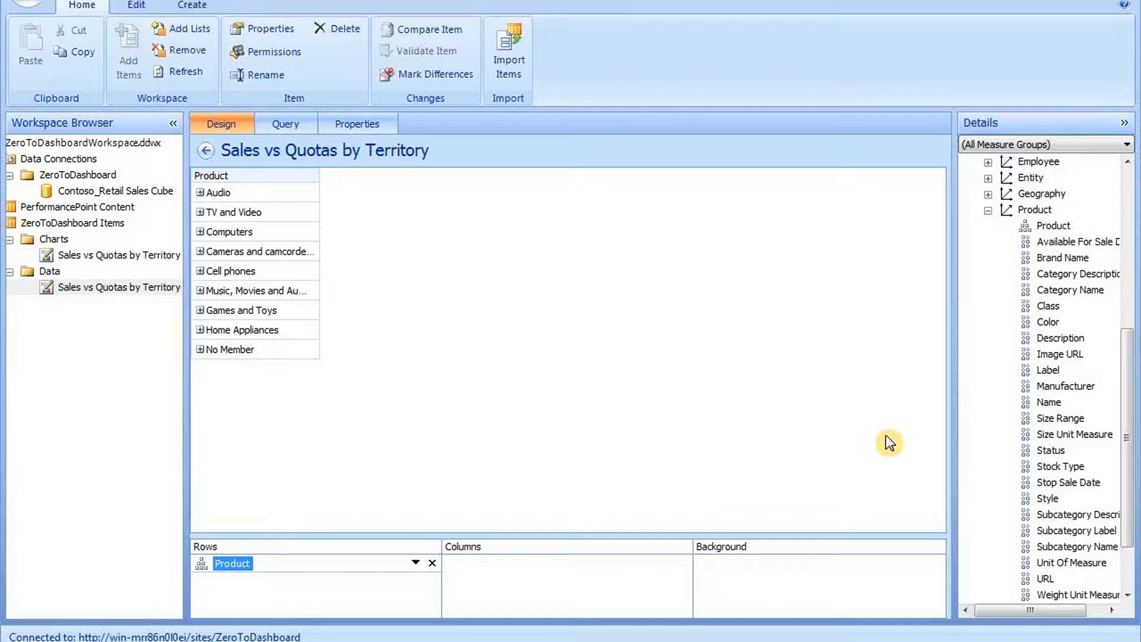
Add the Sales Territory dimension's Territory Hierarchy to the grid report's columns.
{"action": "double_click", "coordinate": [999, 211]}
{"action": "left_click", "coordinate": [988, 546]}
{"action": "left_click_drag", "start_coordinate": [1051, 513], "coordinate": [577, 604]}
Set the Territory Hierarchy column members to Asia, Europe and North America, with Default Member (All) deselected.
{"action": "left_click", "coordinate": [667, 562]}
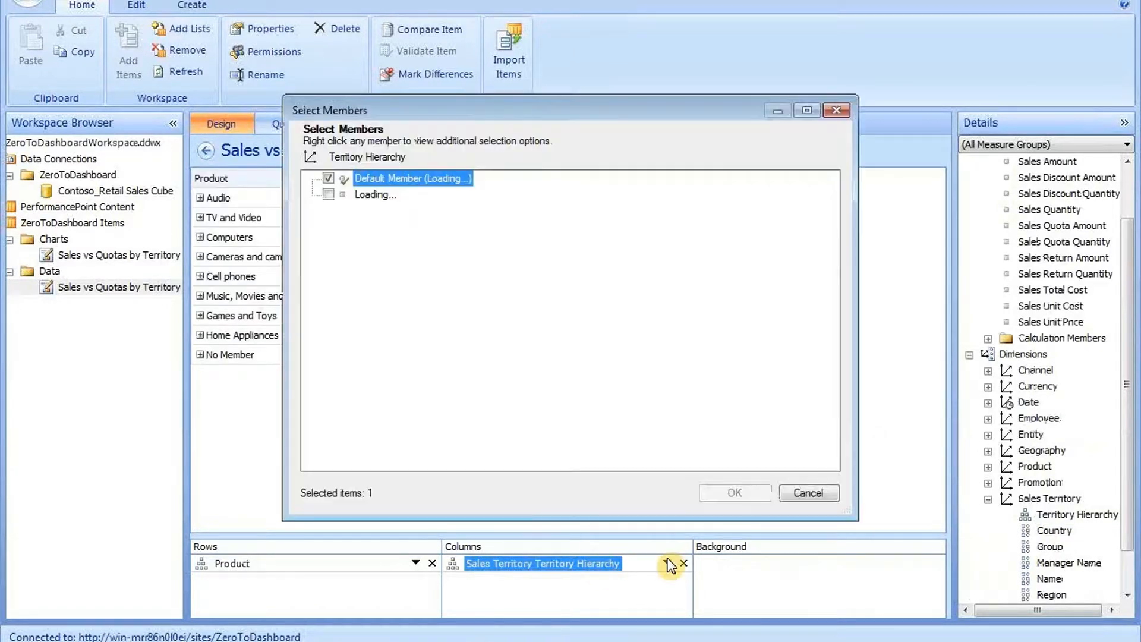
{"action": "left_click", "coordinate": [347, 211]}
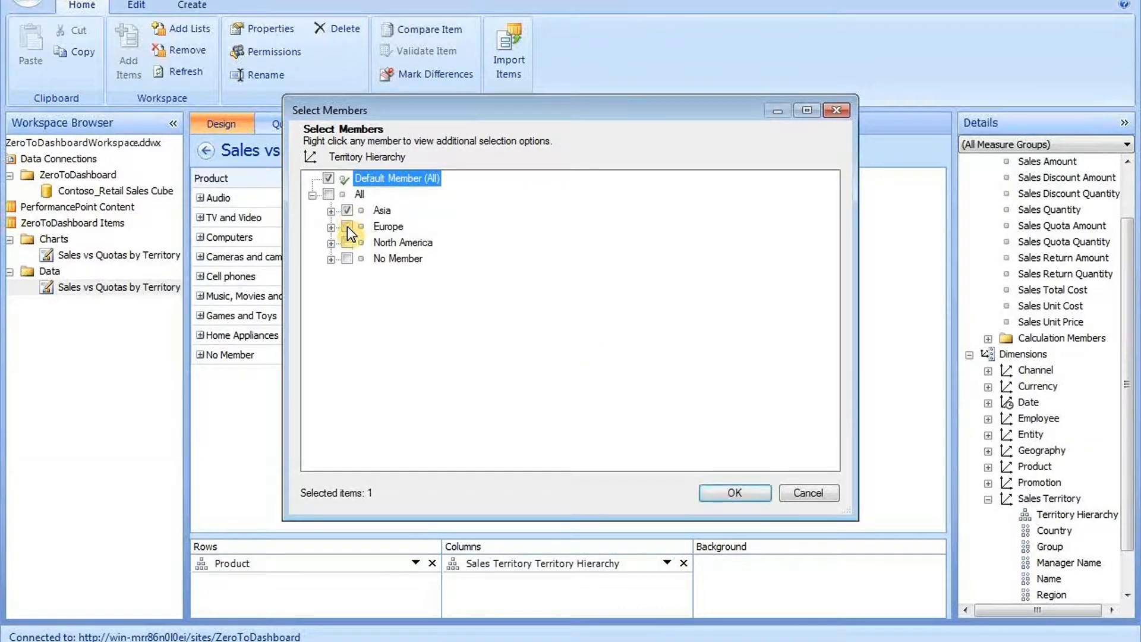
{"action": "left_click", "coordinate": [347, 226]}
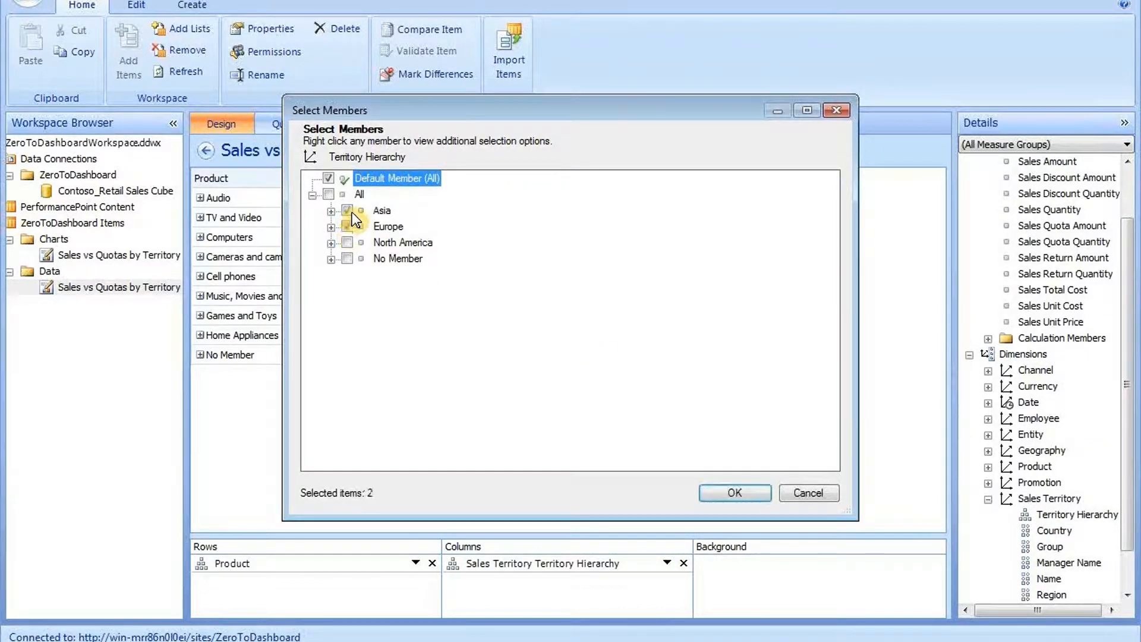
{"action": "left_click", "coordinate": [328, 179]}
{"action": "left_click", "coordinate": [736, 498]}
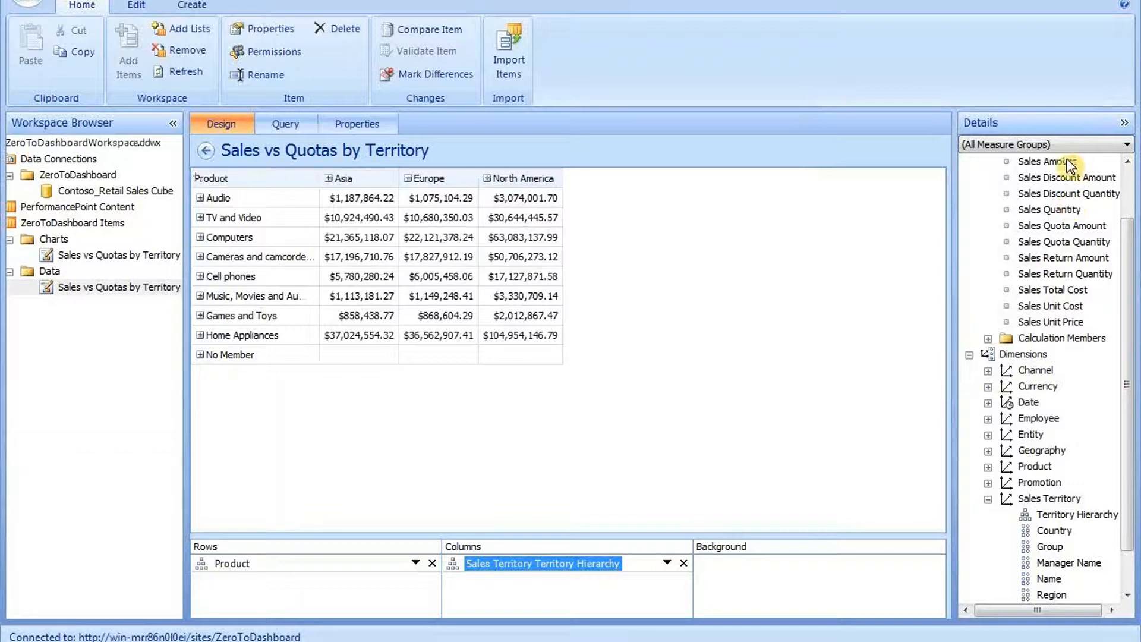
Add the Sales Amount and Sales Quota Amount measures to the columns and Date Calendar YQMD to the background.
{"action": "left_click_drag", "start_coordinate": [1070, 165], "coordinate": [618, 577]}
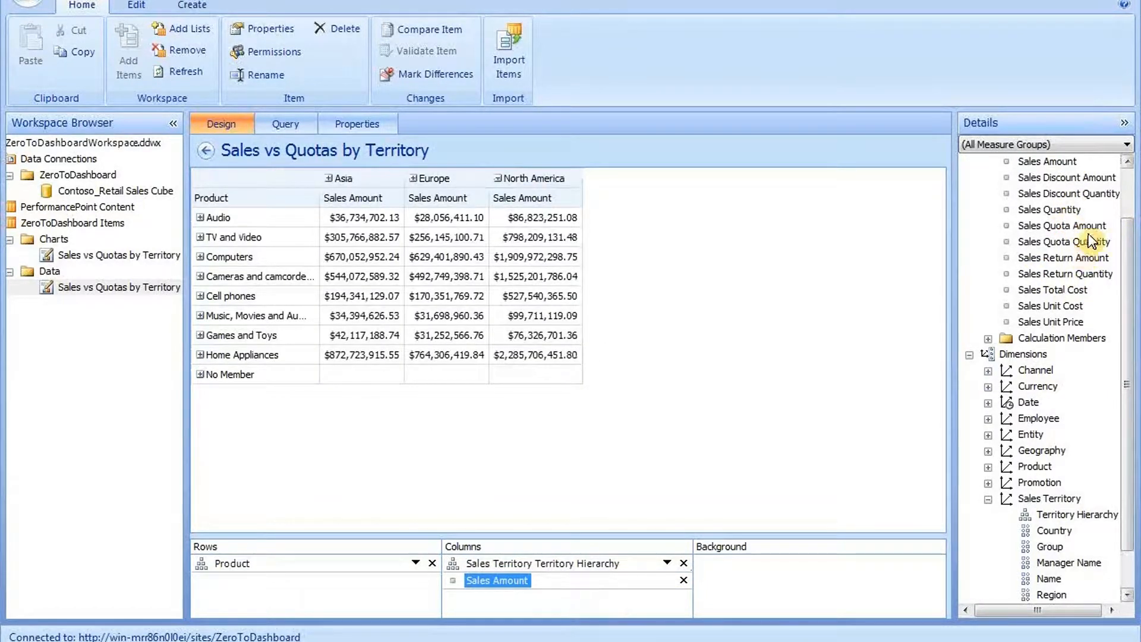
{"action": "left_click_drag", "start_coordinate": [1064, 226], "coordinate": [582, 601]}
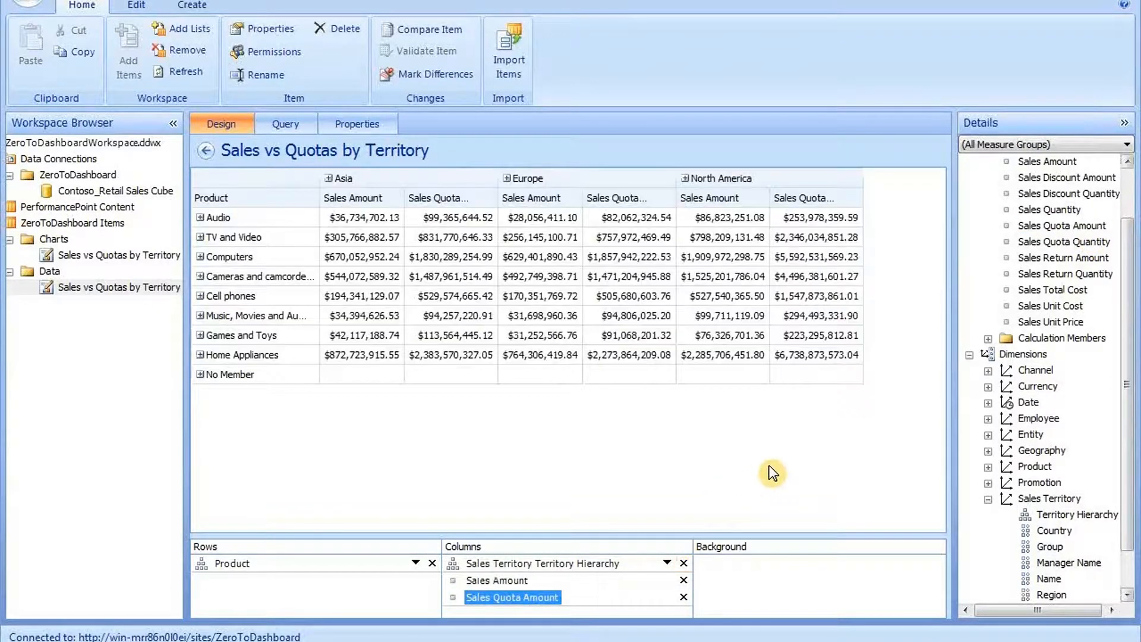
{"action": "left_click", "coordinate": [988, 402]}
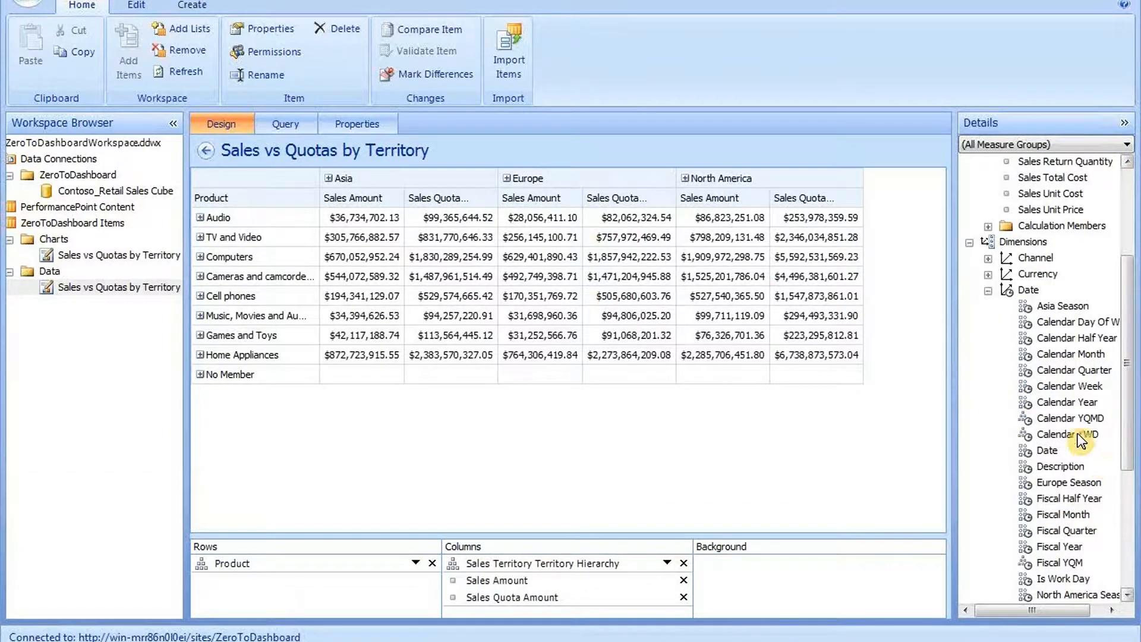
{"action": "left_click_drag", "start_coordinate": [1067, 418], "coordinate": [748, 595]}
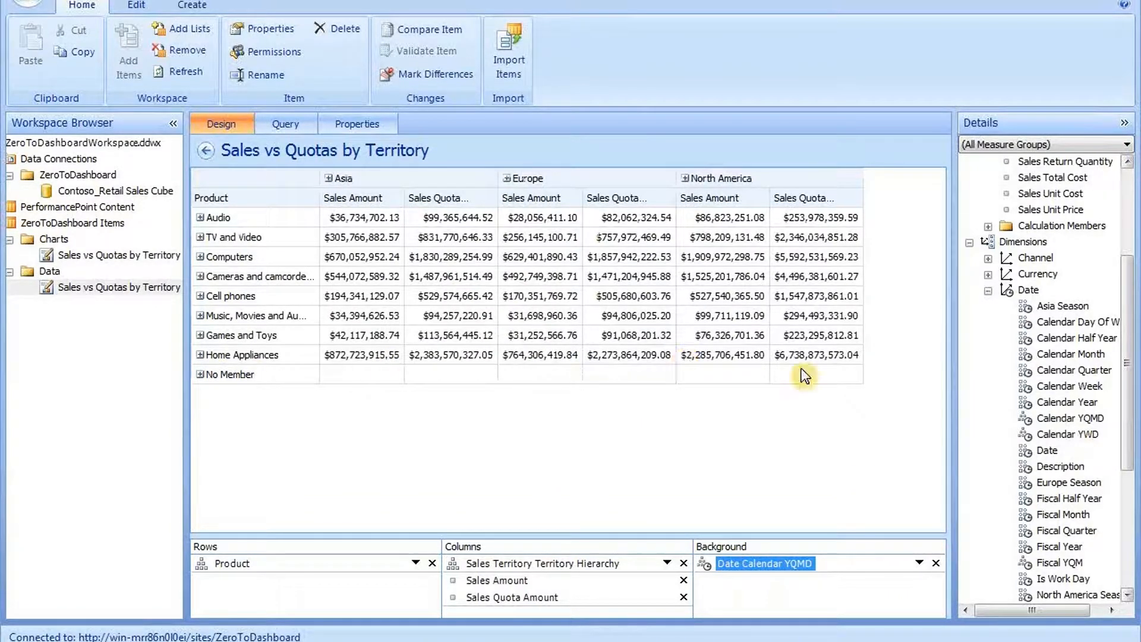
Expand the Audio category in the grid and filter out the empty rows.
{"action": "left_click", "coordinate": [200, 218]}
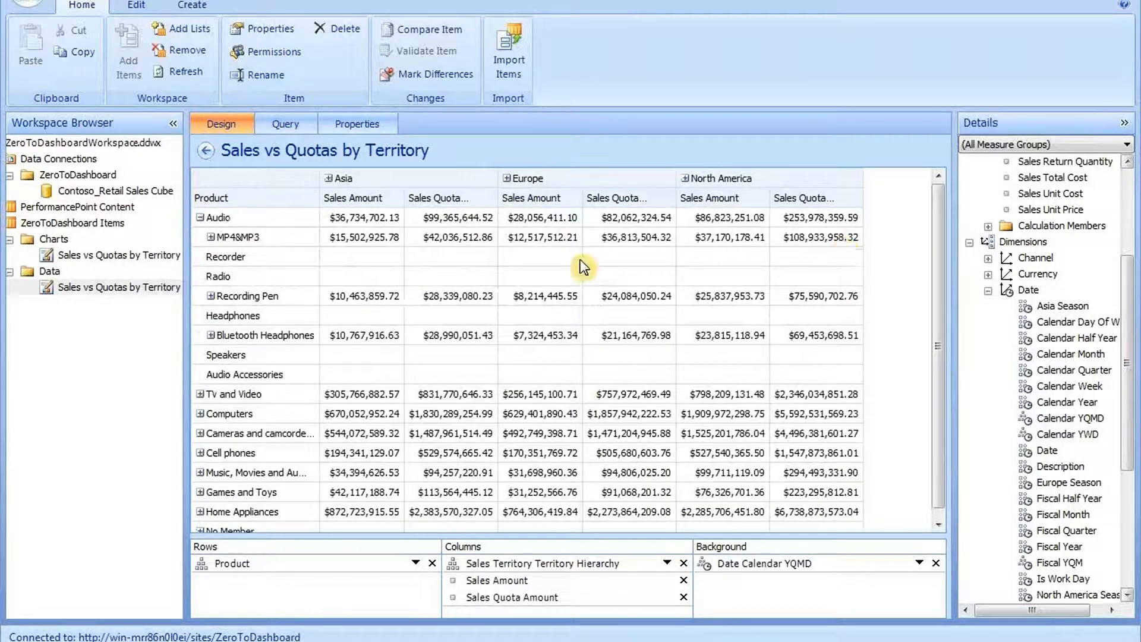
{"action": "left_click", "coordinate": [441, 257]}
{"action": "right_click", "coordinate": [463, 260]}
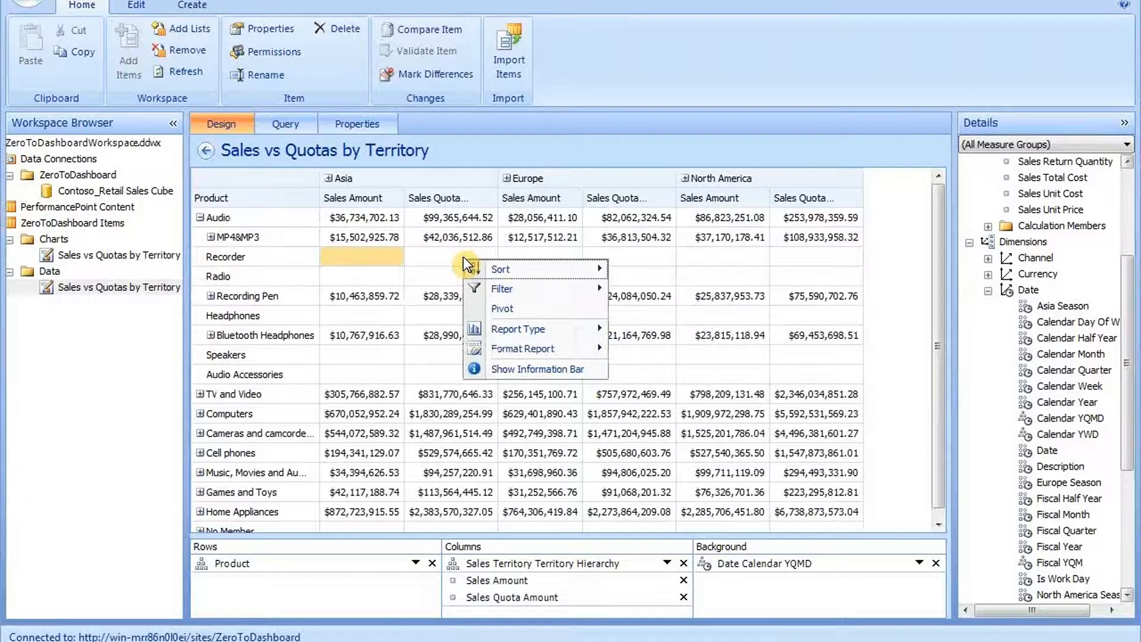
{"action": "mouse_move", "coordinate": [511, 290]}
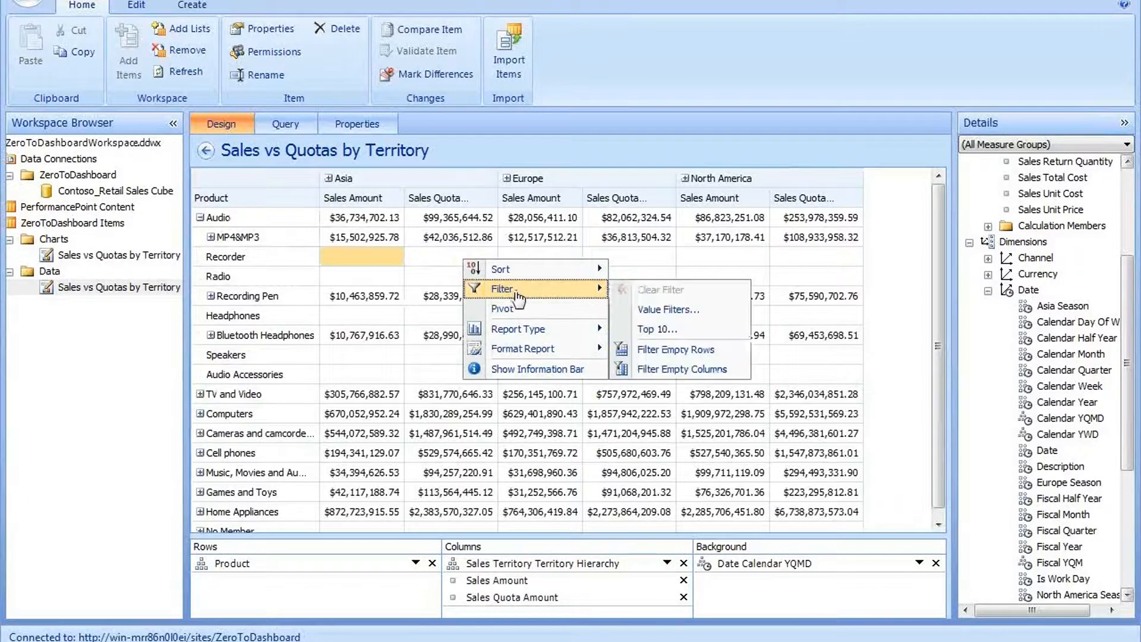
{"action": "left_click", "coordinate": [688, 350]}
Filter out the grid's empty columns and check the report's MDX query and properties.
{"action": "right_click", "coordinate": [363, 241]}
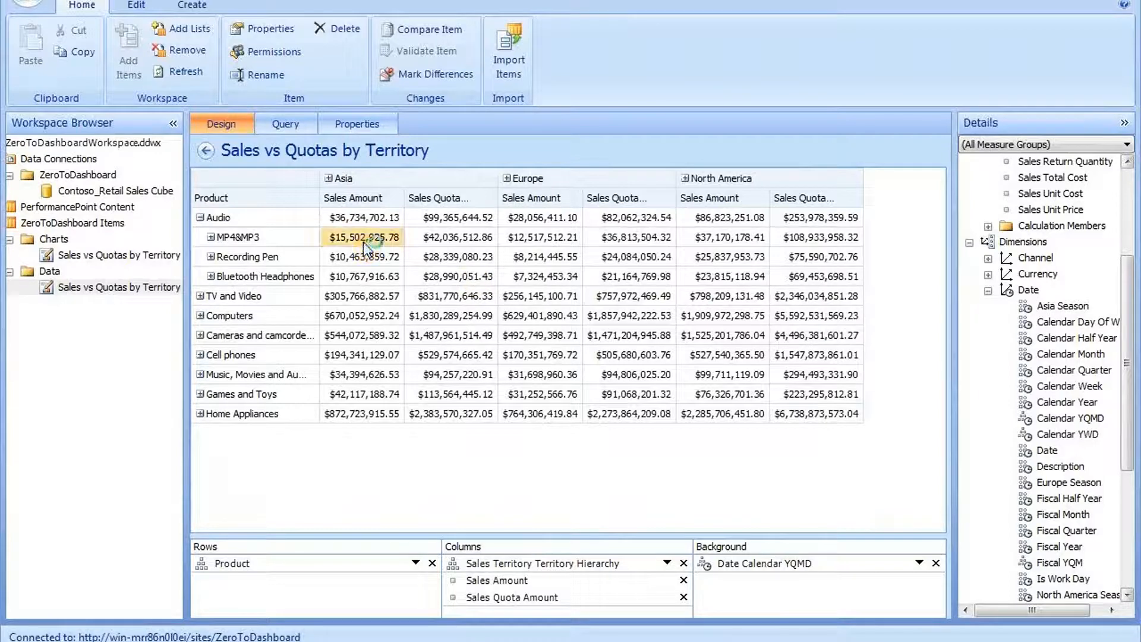
{"action": "mouse_move", "coordinate": [464, 274]}
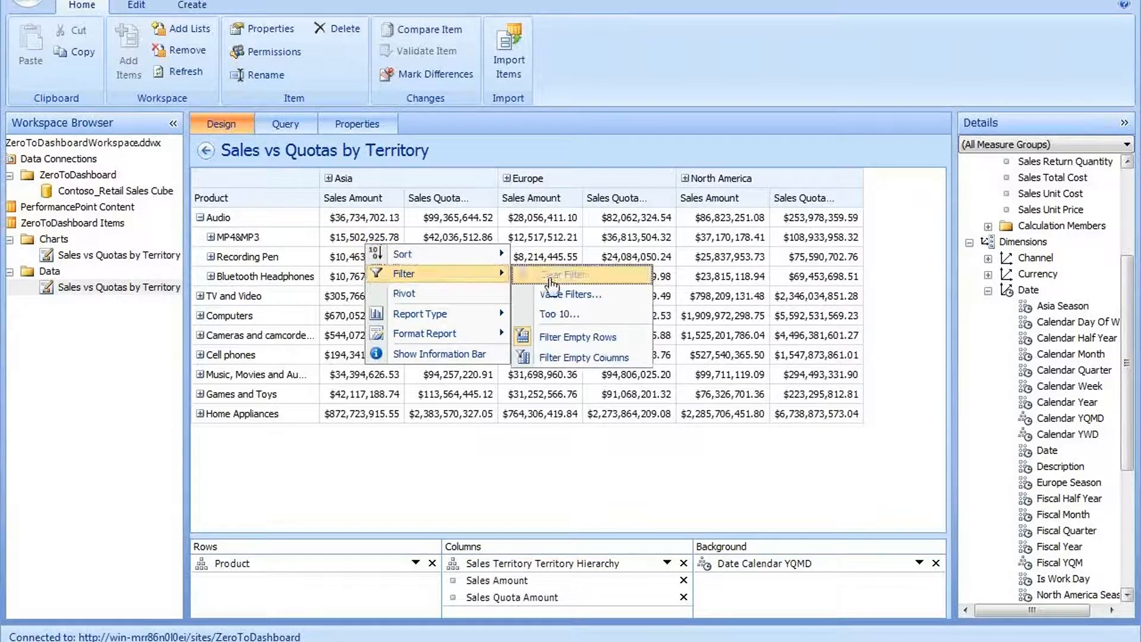
{"action": "left_click", "coordinate": [600, 368]}
{"action": "right_click", "coordinate": [487, 275]}
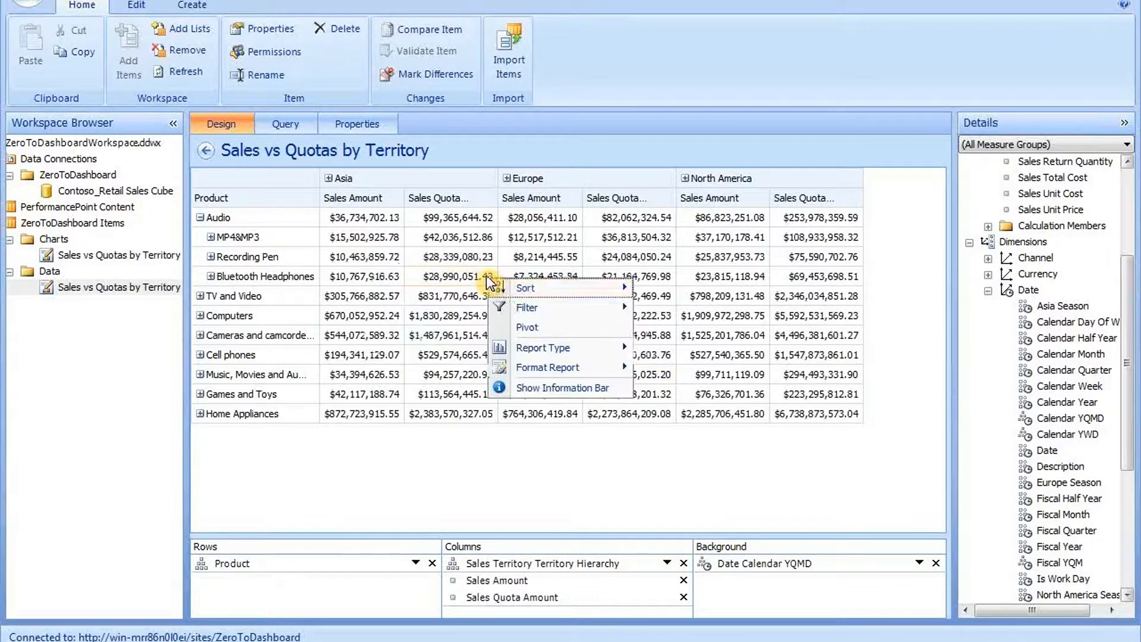
{"action": "mouse_move", "coordinate": [565, 307]}
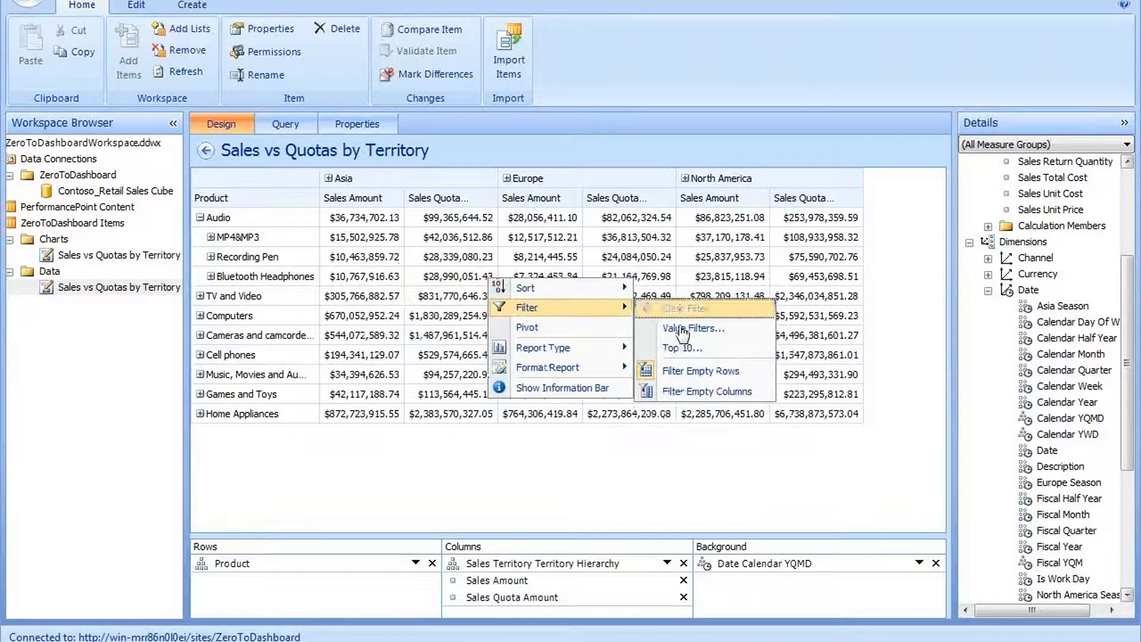
{"action": "left_click", "coordinate": [731, 395]}
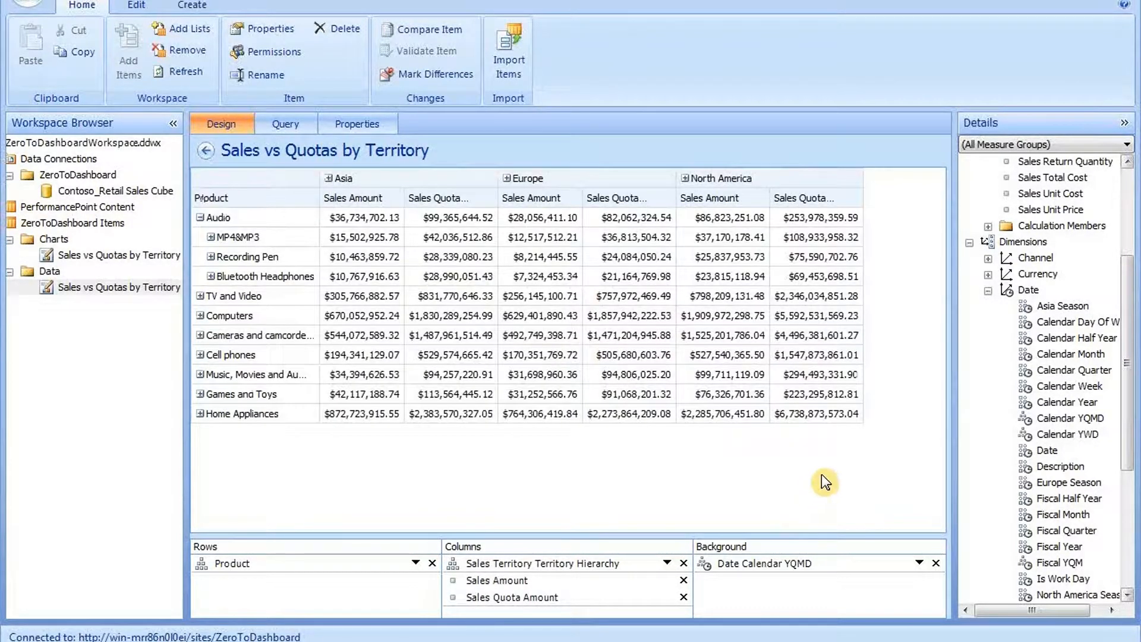
{"action": "left_click", "coordinate": [286, 123]}
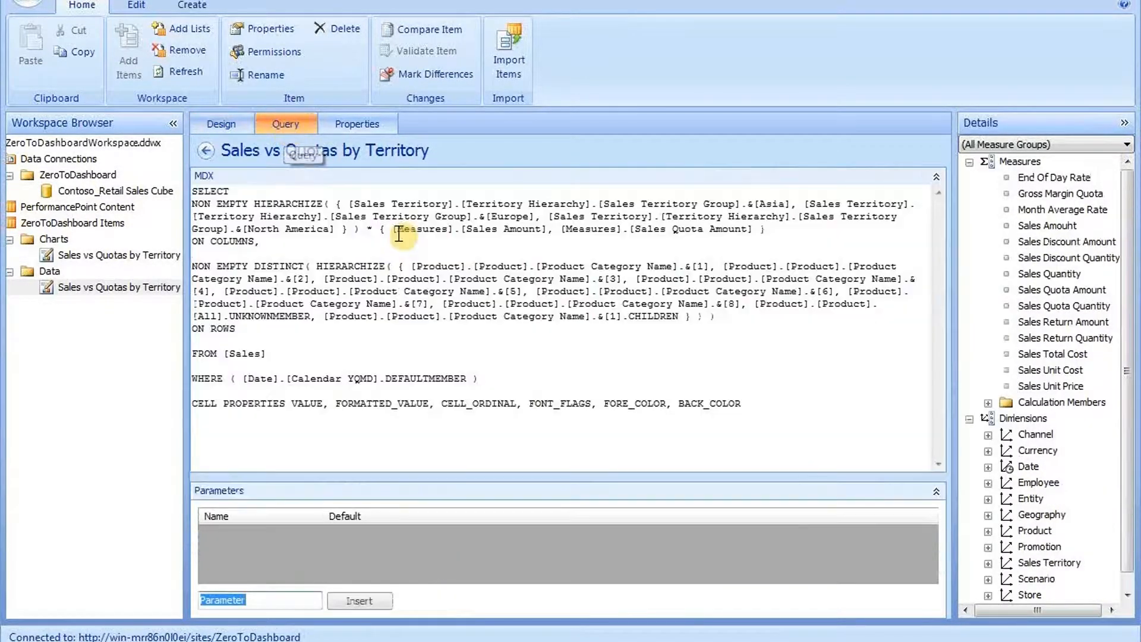
{"action": "left_click", "coordinate": [359, 124]}
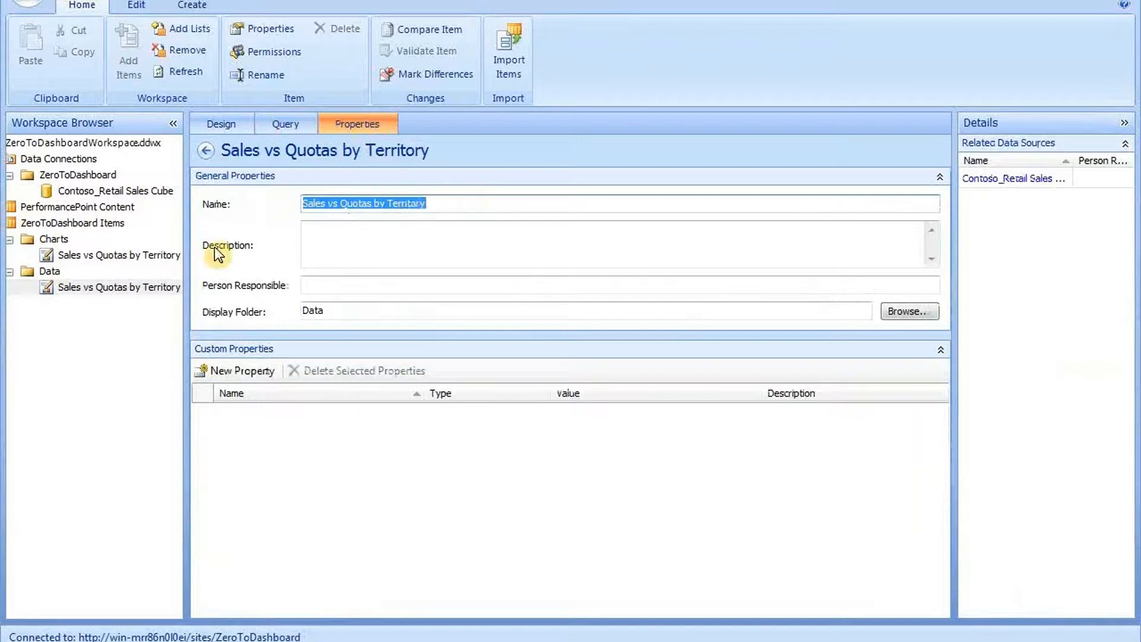
Start a Member Selection filter in ZeroToDashboard Items using the Contoso_Retail Sales Cube data source.
{"action": "right_click", "coordinate": [79, 222]}
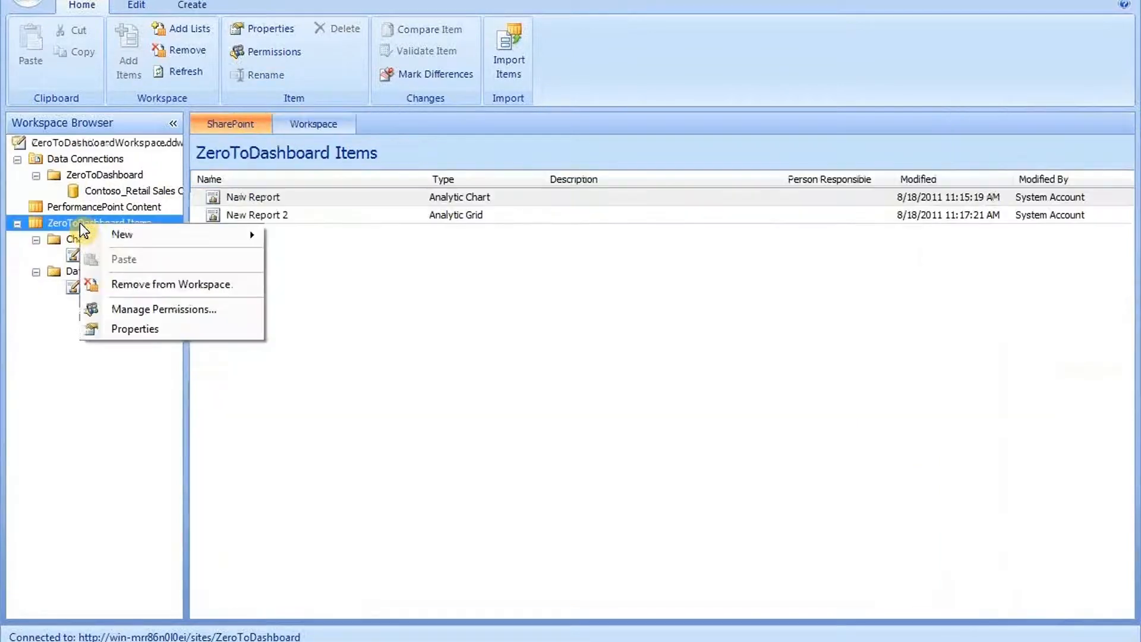
{"action": "mouse_move", "coordinate": [158, 232]}
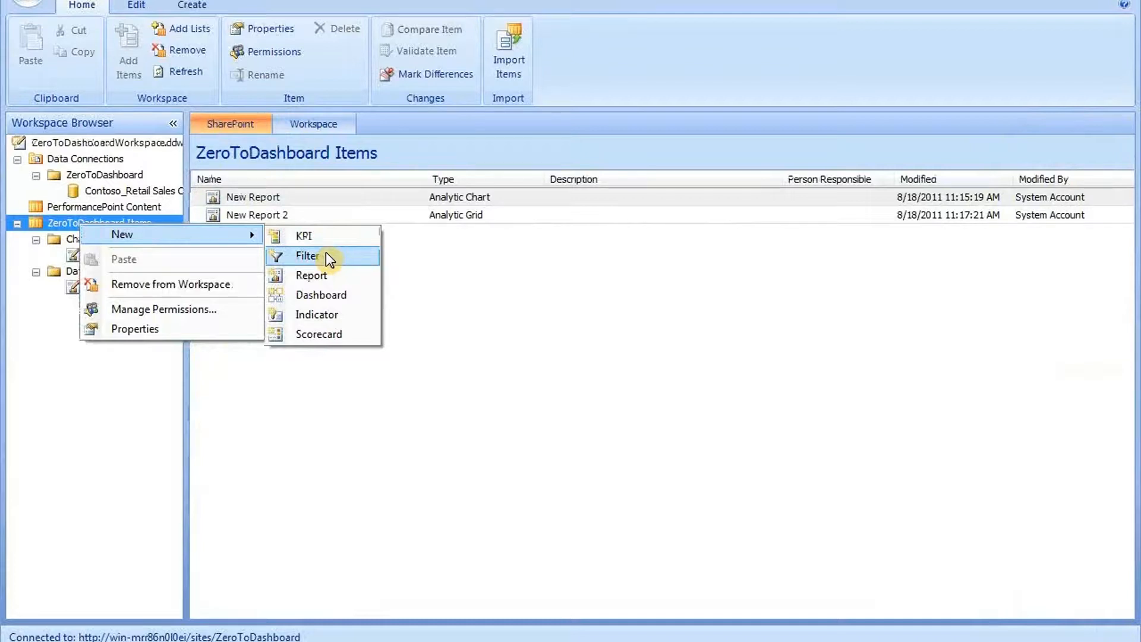
{"action": "left_click", "coordinate": [326, 252]}
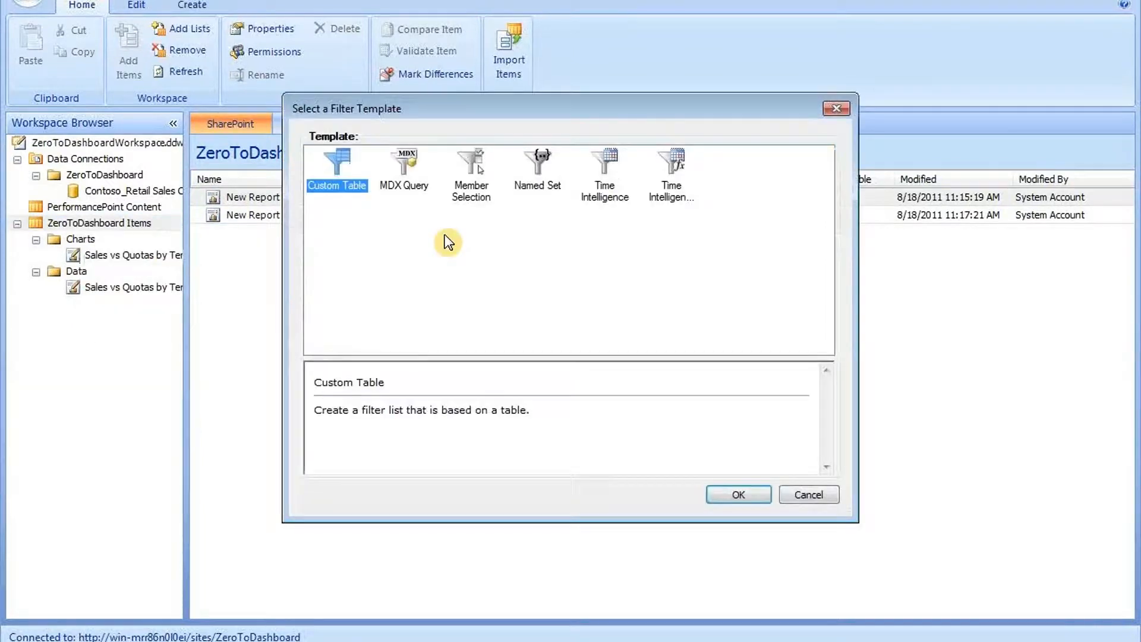
{"action": "left_click", "coordinate": [464, 193]}
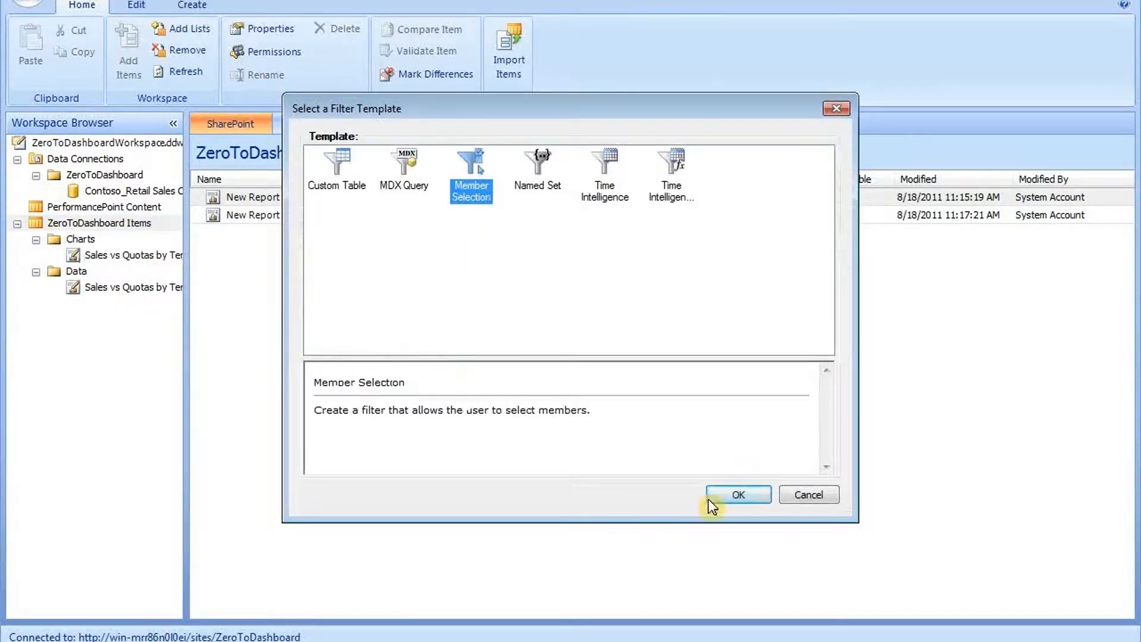
{"action": "left_click", "coordinate": [739, 496]}
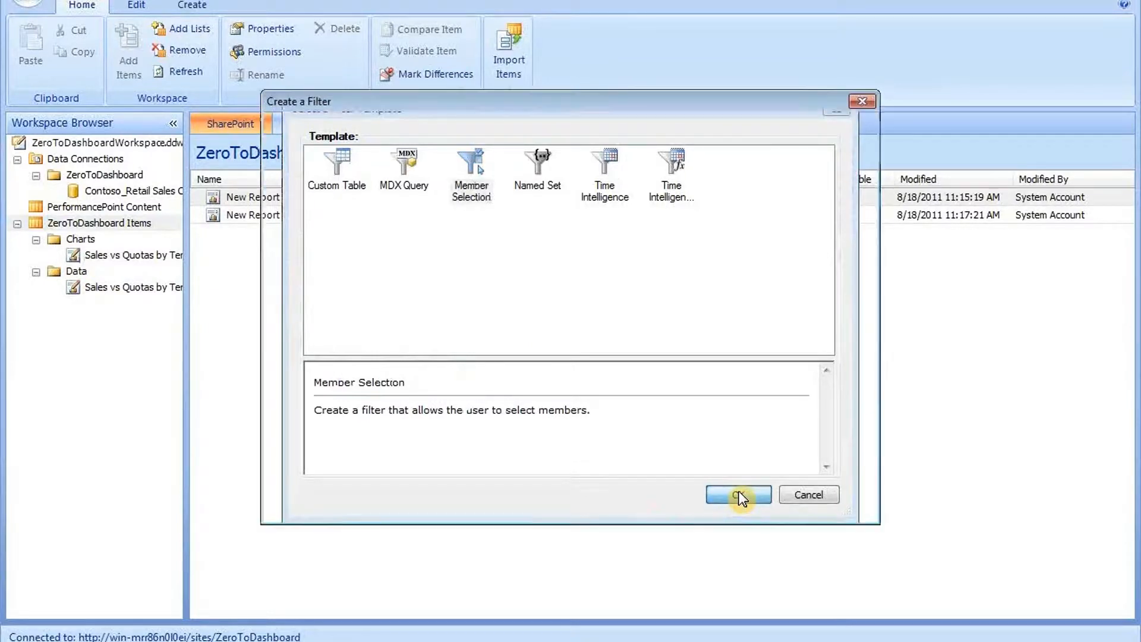
{"action": "left_click", "coordinate": [564, 311]}
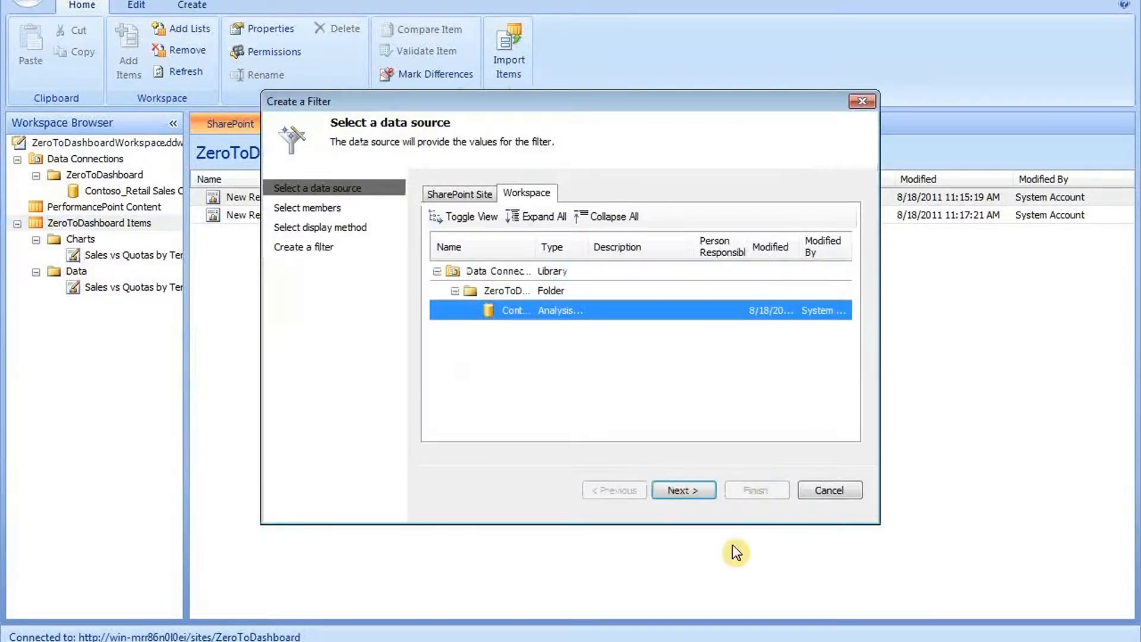
{"action": "left_click", "coordinate": [684, 490]}
Set the filter dimension to Date.Calendar YQMD.
{"action": "left_click", "coordinate": [792, 225]}
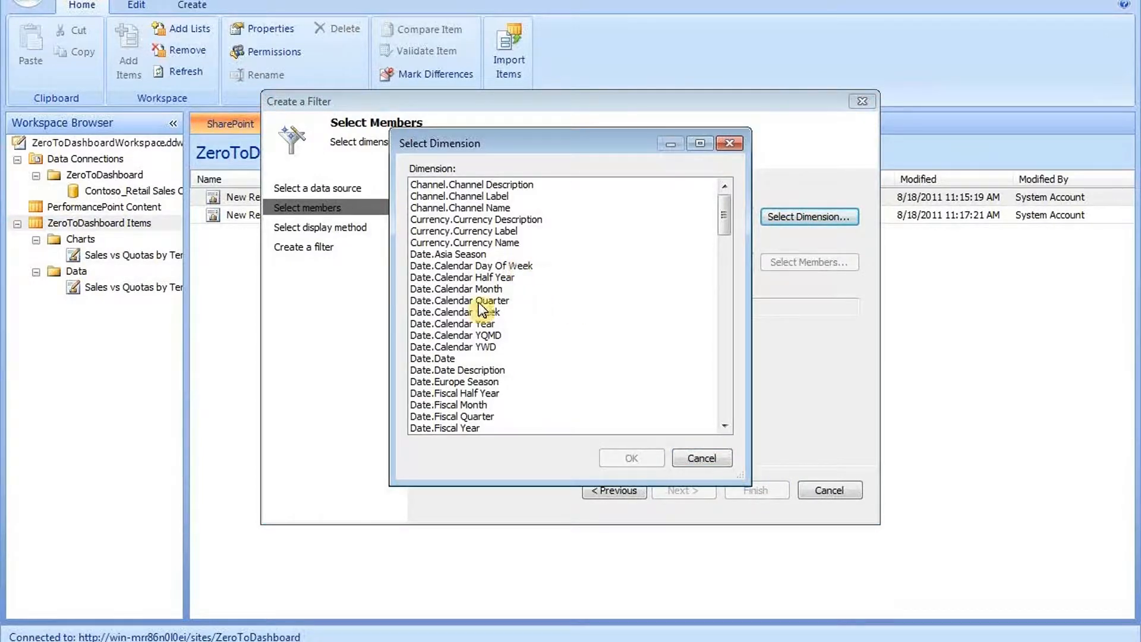
{"action": "left_click", "coordinate": [479, 334]}
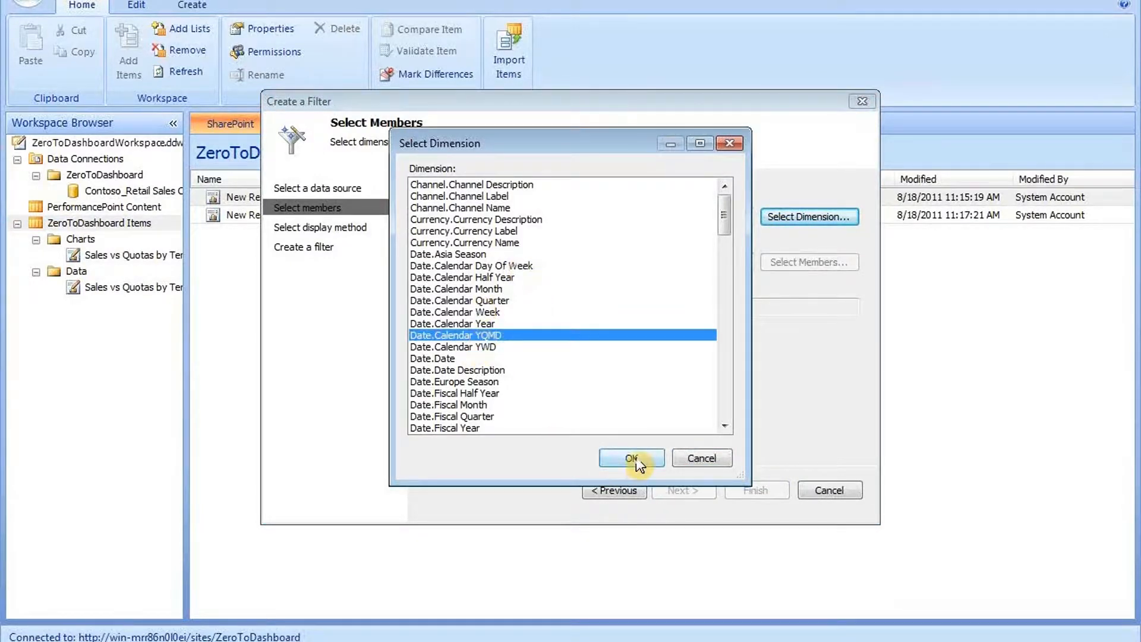
{"action": "left_click", "coordinate": [636, 459]}
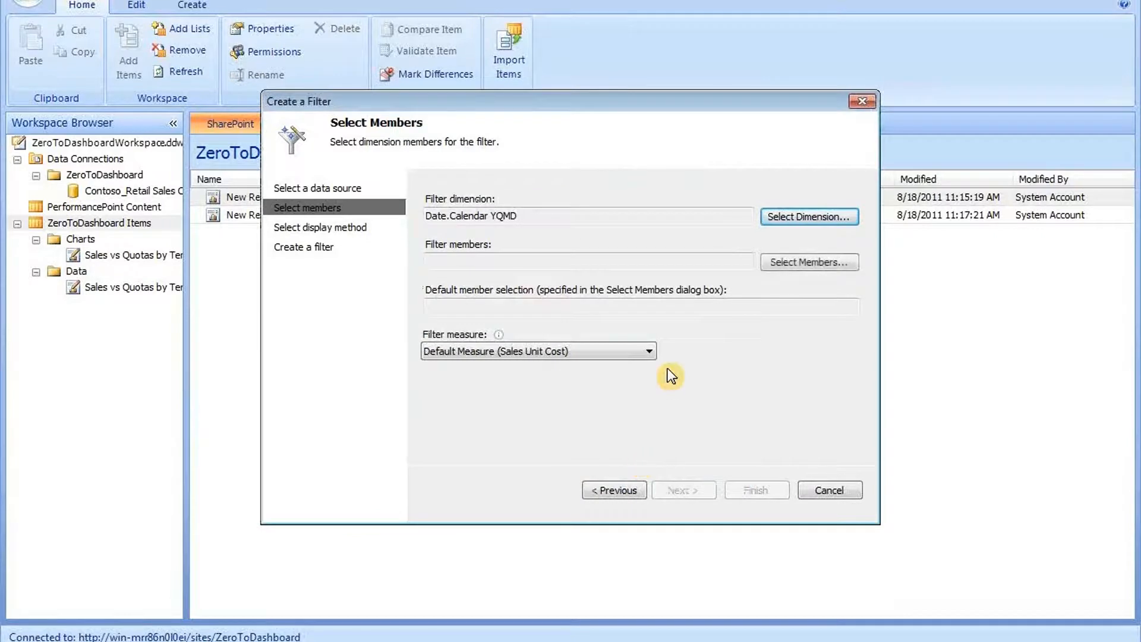
Choose Year 2007, Year 2008 and Year 2009 as the filter members.
{"action": "left_click", "coordinate": [793, 262]}
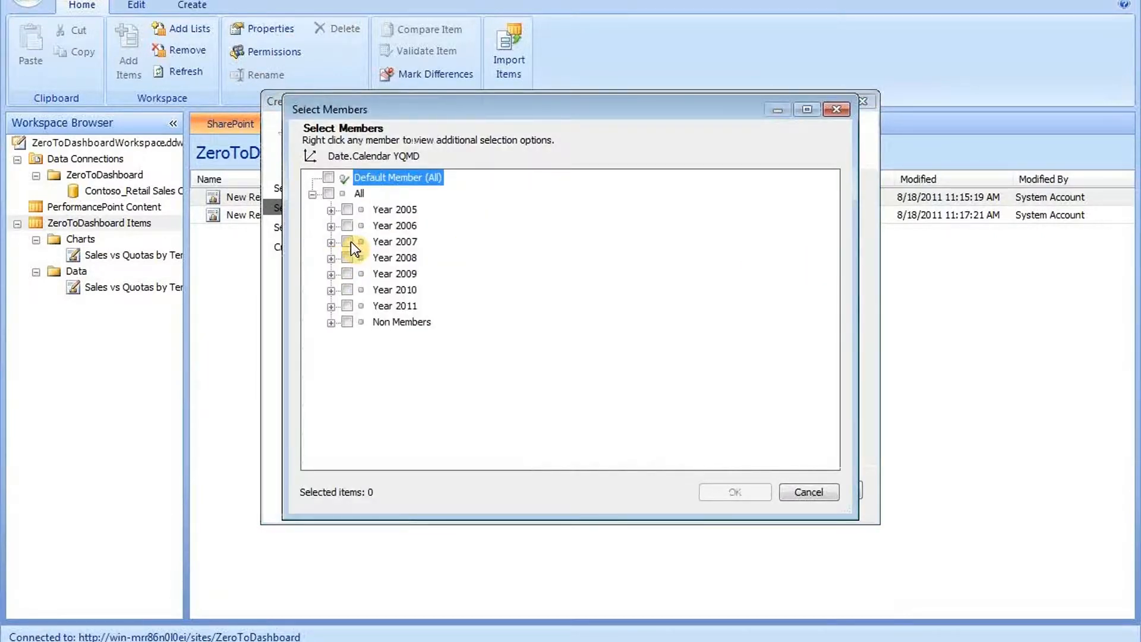
{"action": "left_click", "coordinate": [349, 242]}
{"action": "left_click", "coordinate": [347, 274]}
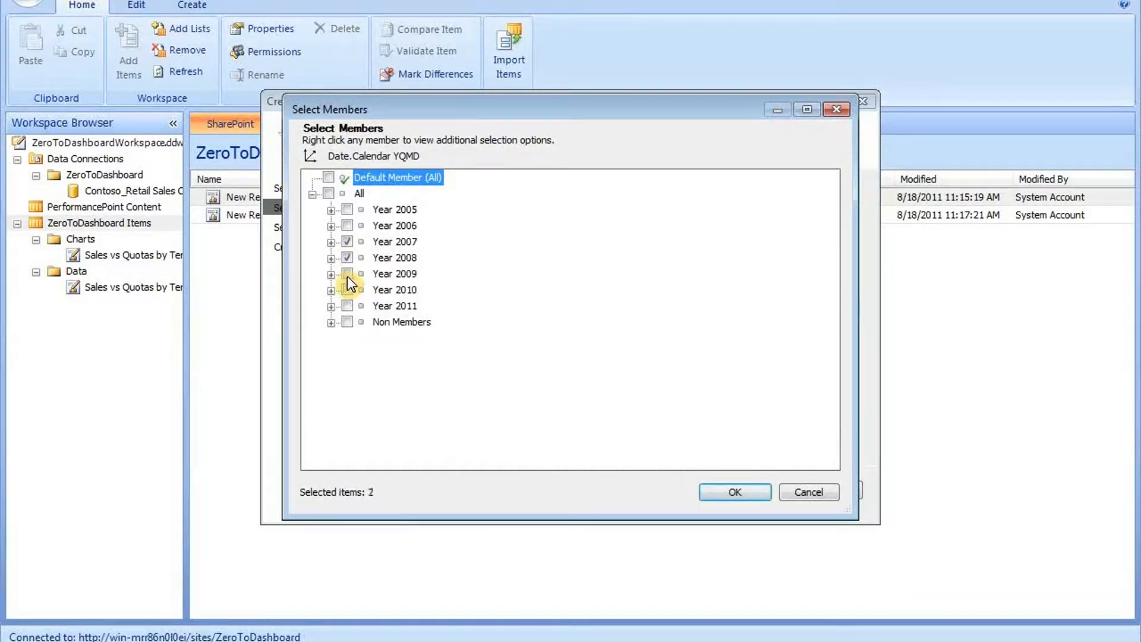
Autoselect all descendants of Year 2007, Year 2008 and Year 2009, and accept the member selection.
{"action": "left_click", "coordinate": [376, 242]}
{"action": "right_click", "coordinate": [377, 245]}
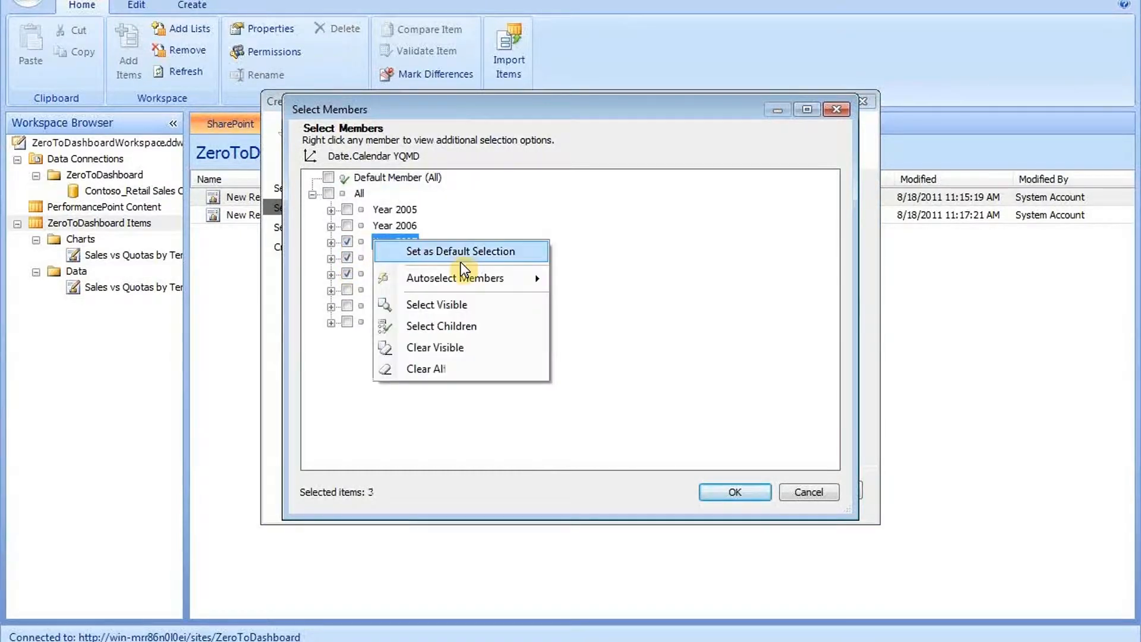
{"action": "mouse_move", "coordinate": [491, 278]}
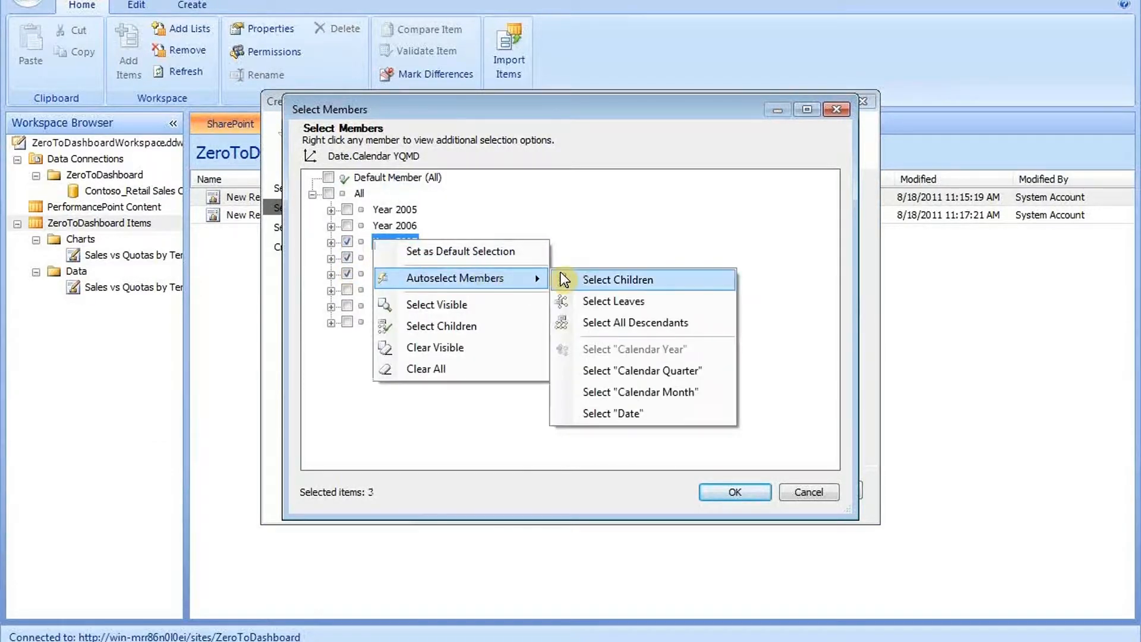
{"action": "left_click", "coordinate": [636, 324]}
{"action": "left_click", "coordinate": [388, 274]}
{"action": "right_click", "coordinate": [388, 275]}
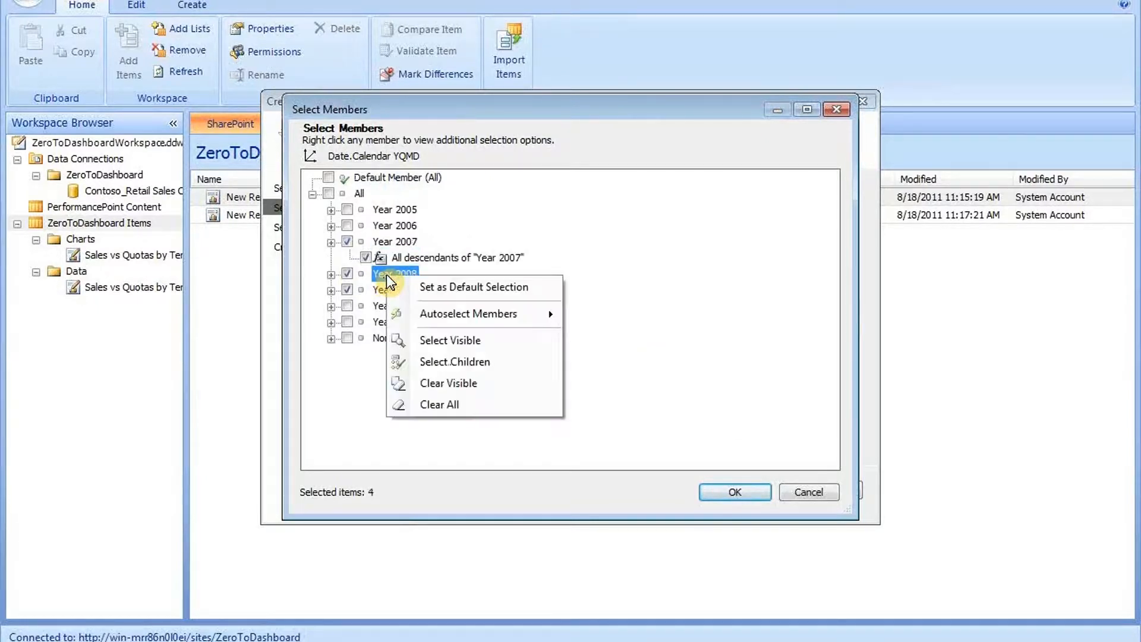
{"action": "mouse_move", "coordinate": [472, 314]}
{"action": "left_click", "coordinate": [606, 356]}
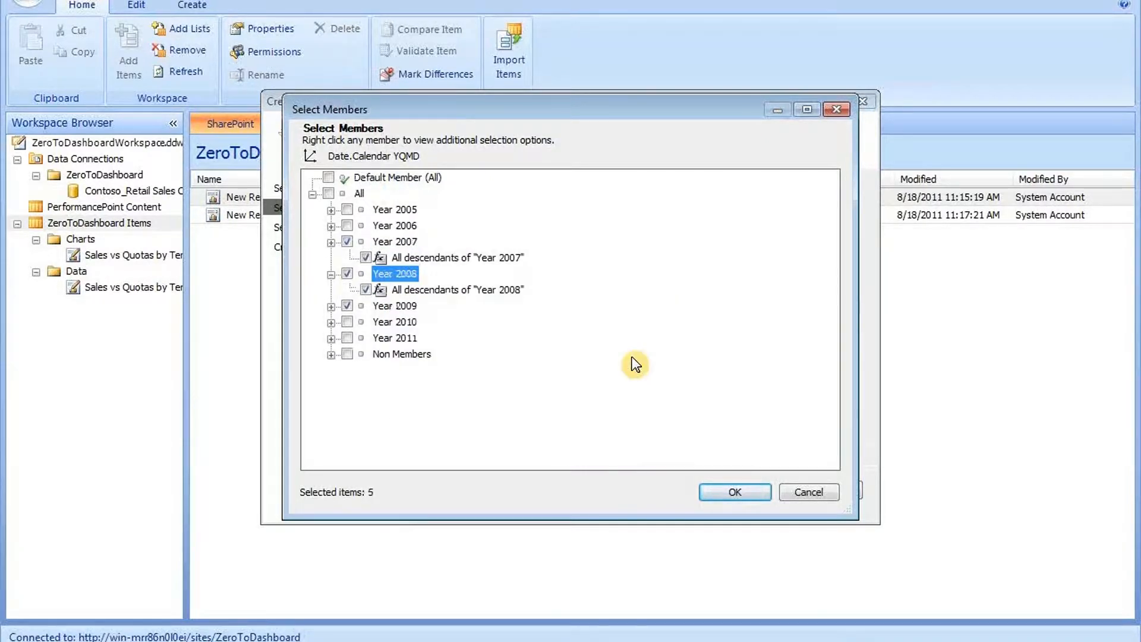
{"action": "left_click", "coordinate": [387, 307]}
{"action": "right_click", "coordinate": [389, 310]}
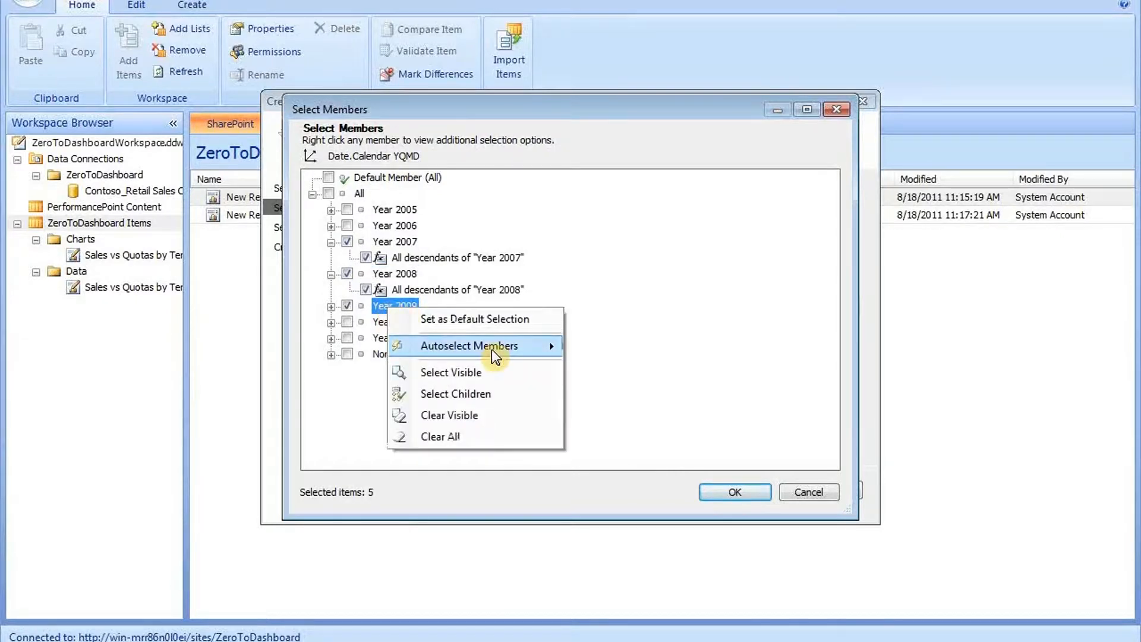
{"action": "mouse_move", "coordinate": [472, 345]}
{"action": "left_click", "coordinate": [640, 390]}
{"action": "left_click", "coordinate": [734, 491]}
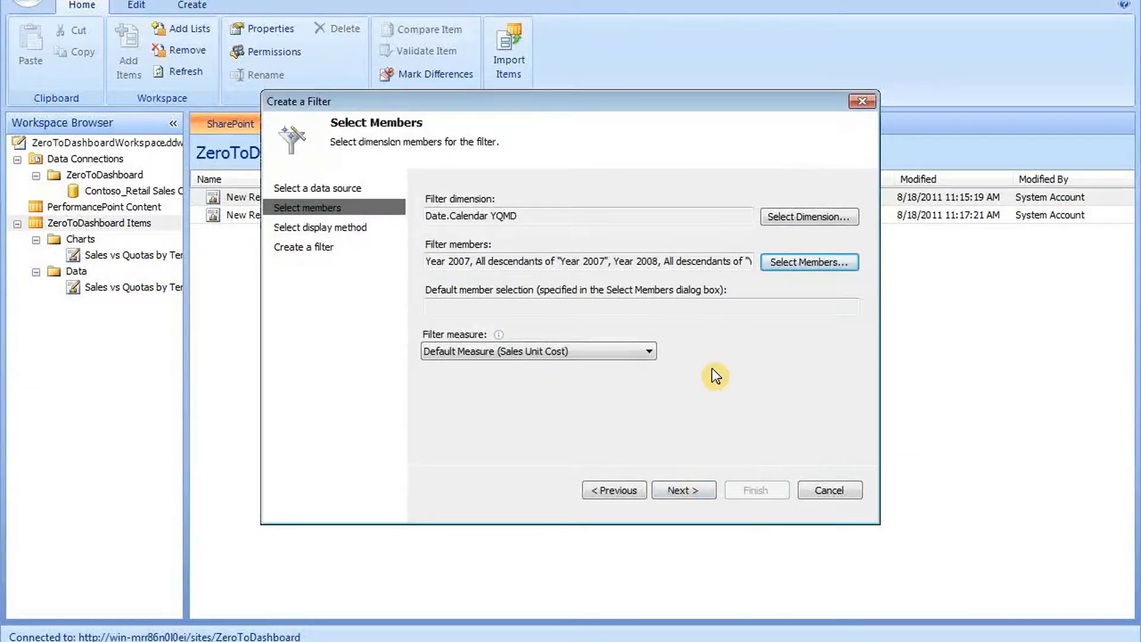
Use the Multi-Select Tree display method for the filter and finish creating it.
{"action": "left_click", "coordinate": [684, 491]}
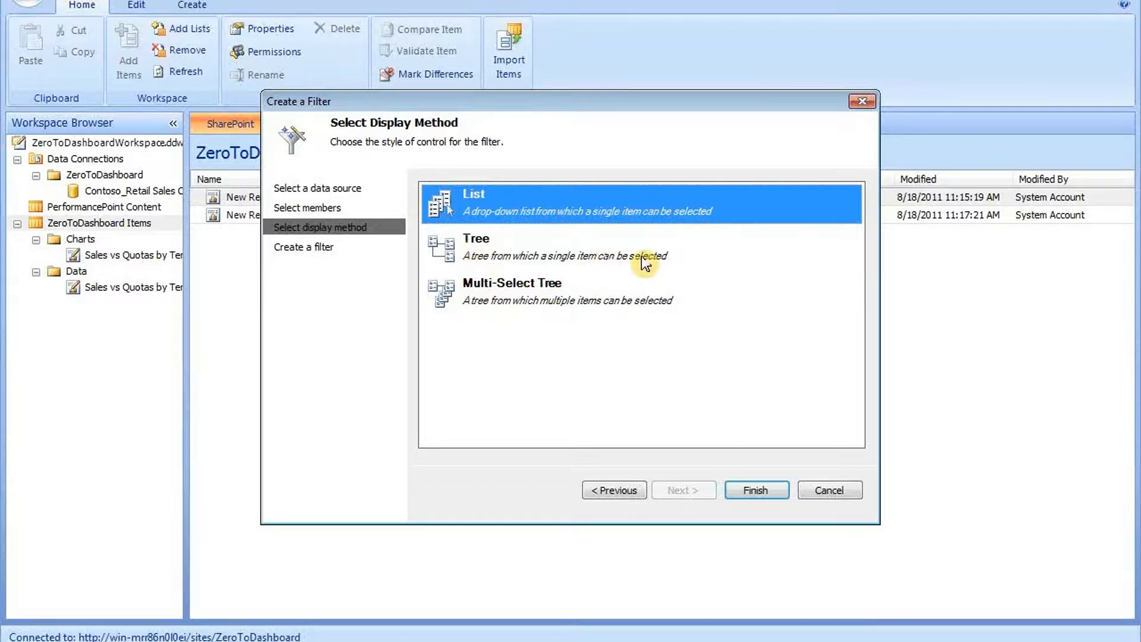
{"action": "left_click", "coordinate": [523, 289]}
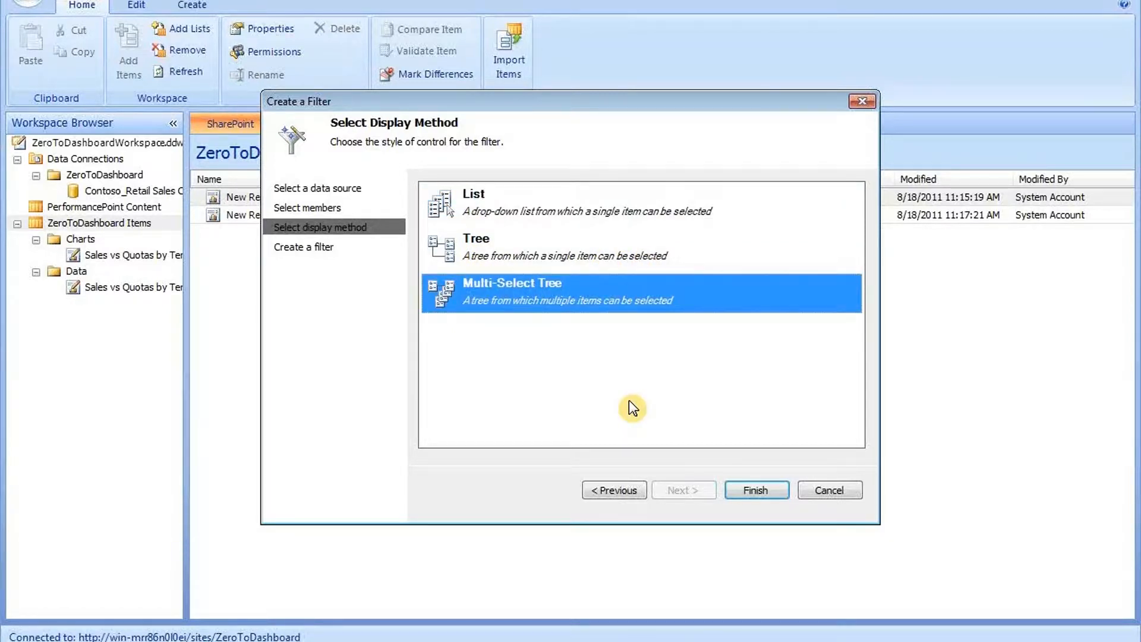
{"action": "left_click", "coordinate": [756, 496]}
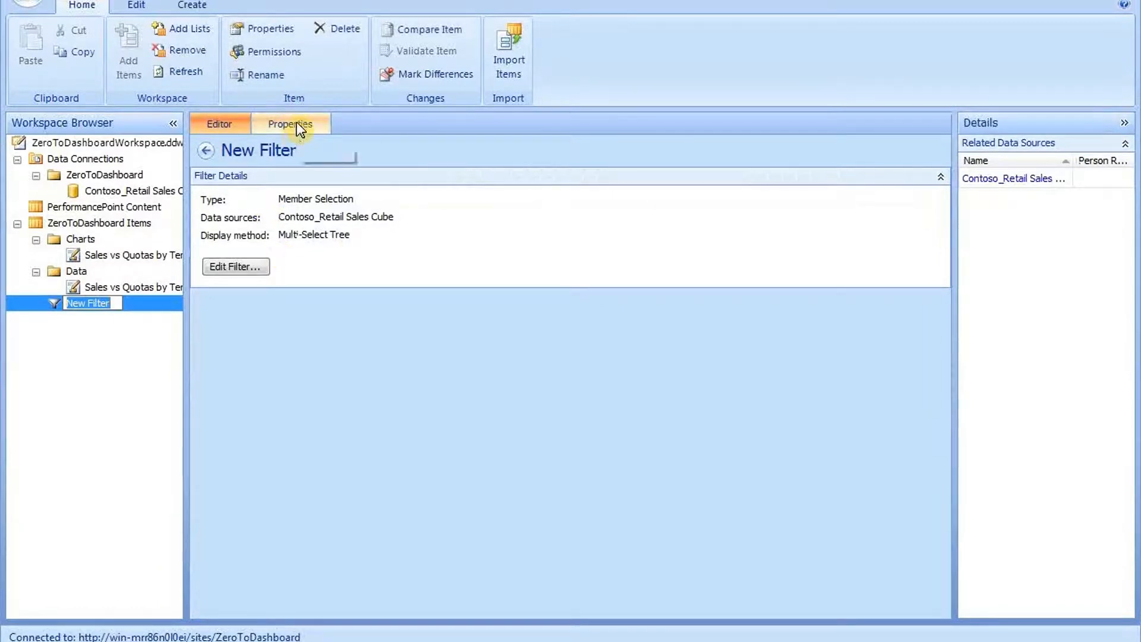
Name the new filter Calendar and set its display folder to Filters.
{"action": "left_click", "coordinate": [297, 122]}
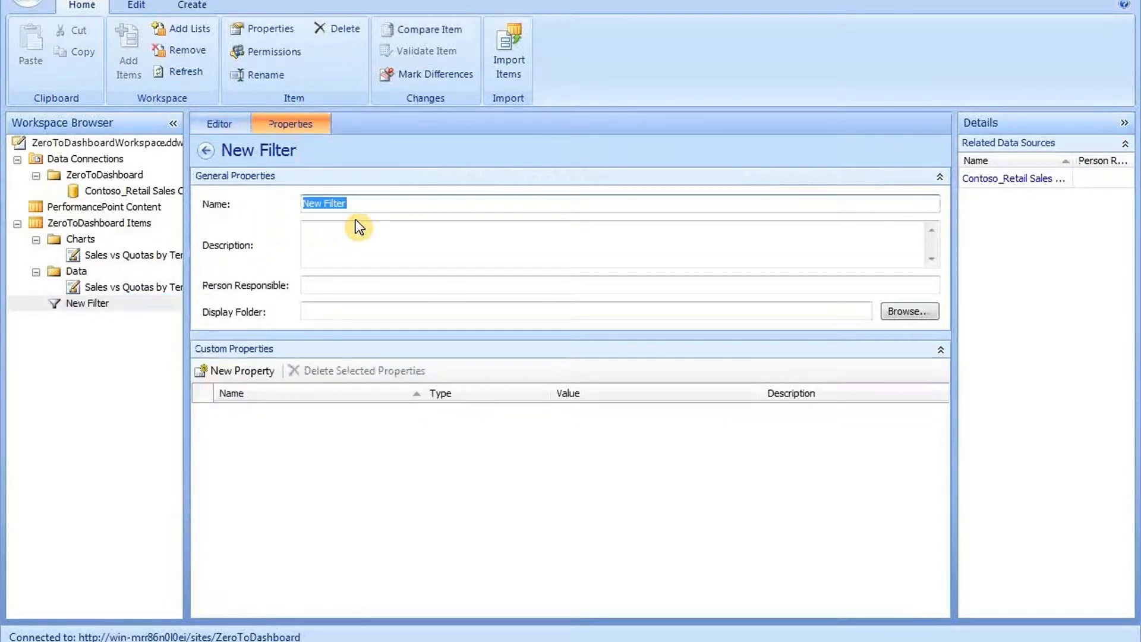
{"action": "type", "text": "Calendar"}
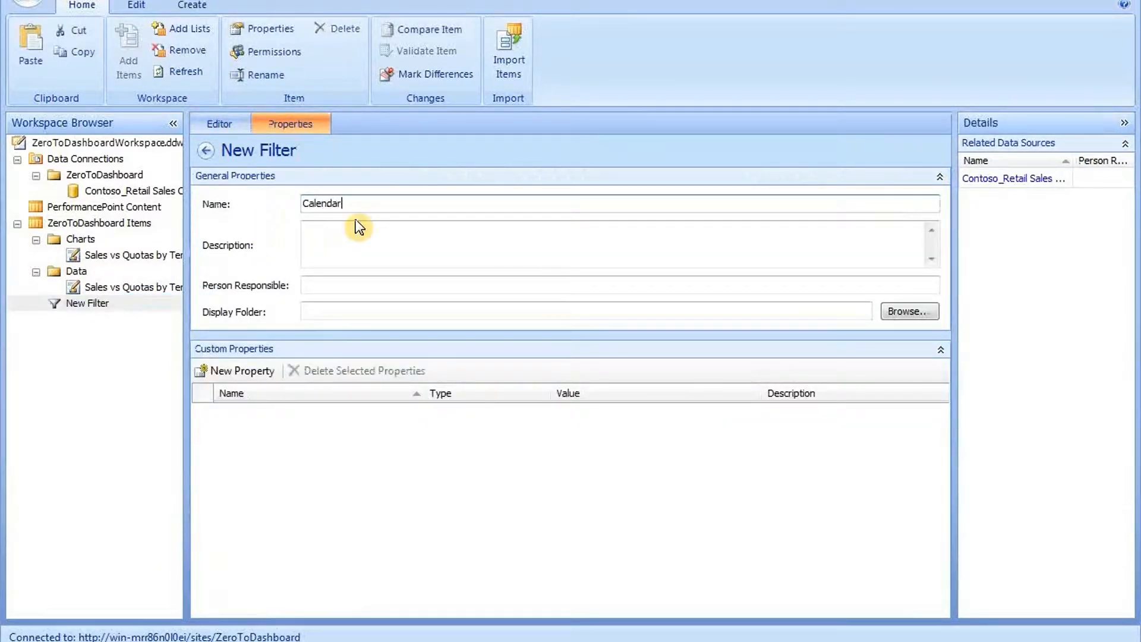
{"action": "left_click", "coordinate": [333, 312]}
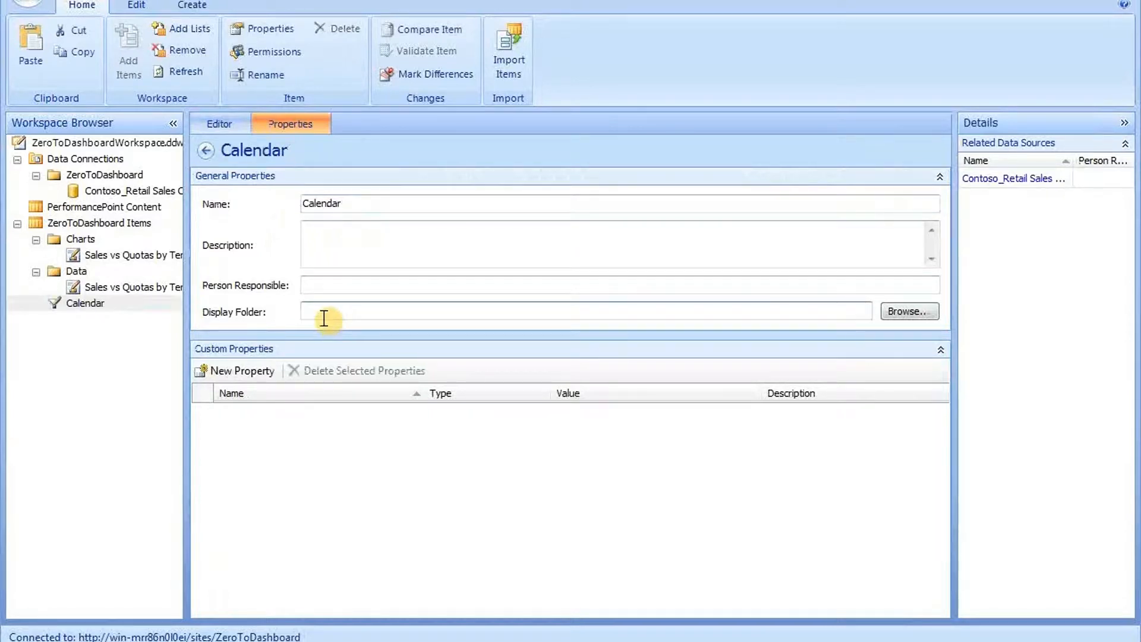
{"action": "type", "text": "Filters"}
{"action": "left_click", "coordinate": [331, 212]}
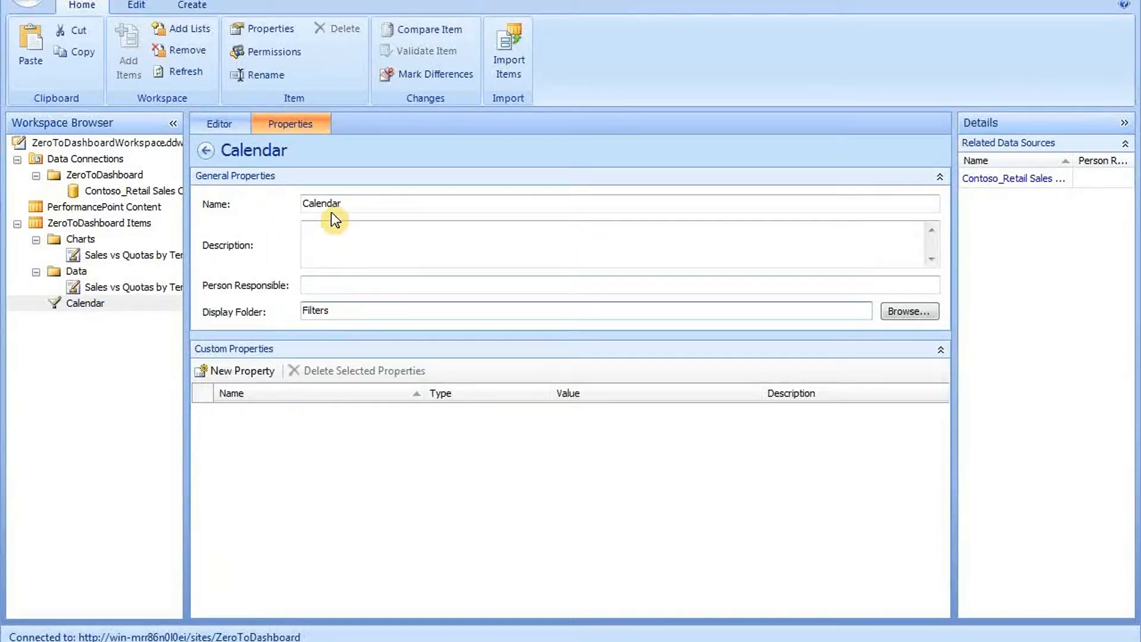
Create a dashboard in ZeroToDashboard Items from the Header, 2 Columns page template.
{"action": "left_click", "coordinate": [98, 222]}
{"action": "right_click", "coordinate": [113, 223]}
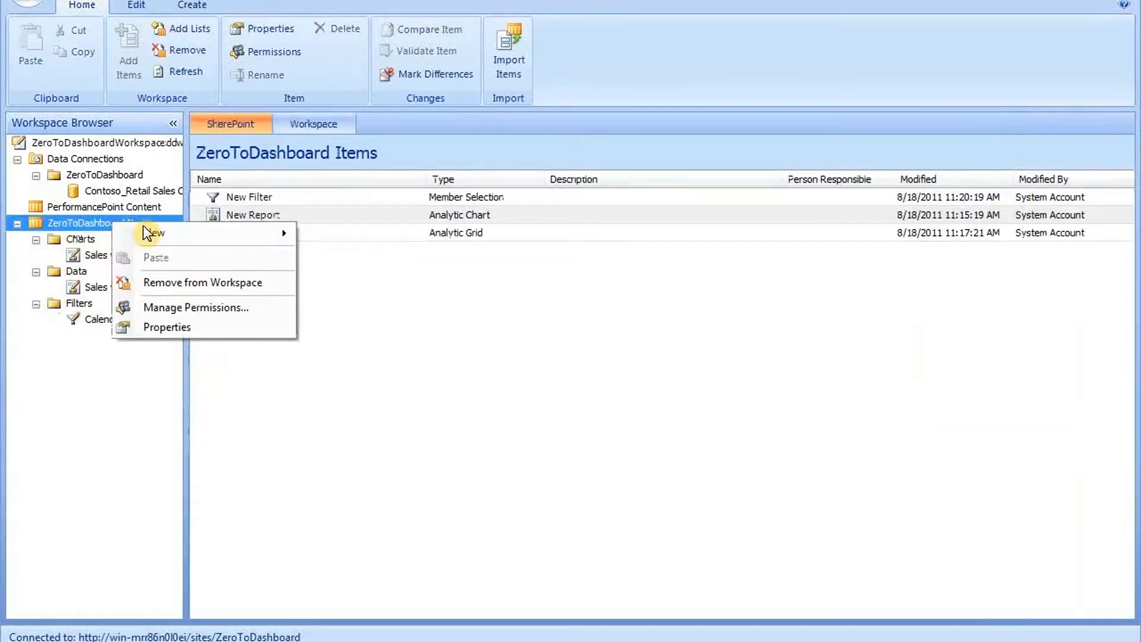
{"action": "mouse_move", "coordinate": [160, 233]}
{"action": "left_click", "coordinate": [372, 290]}
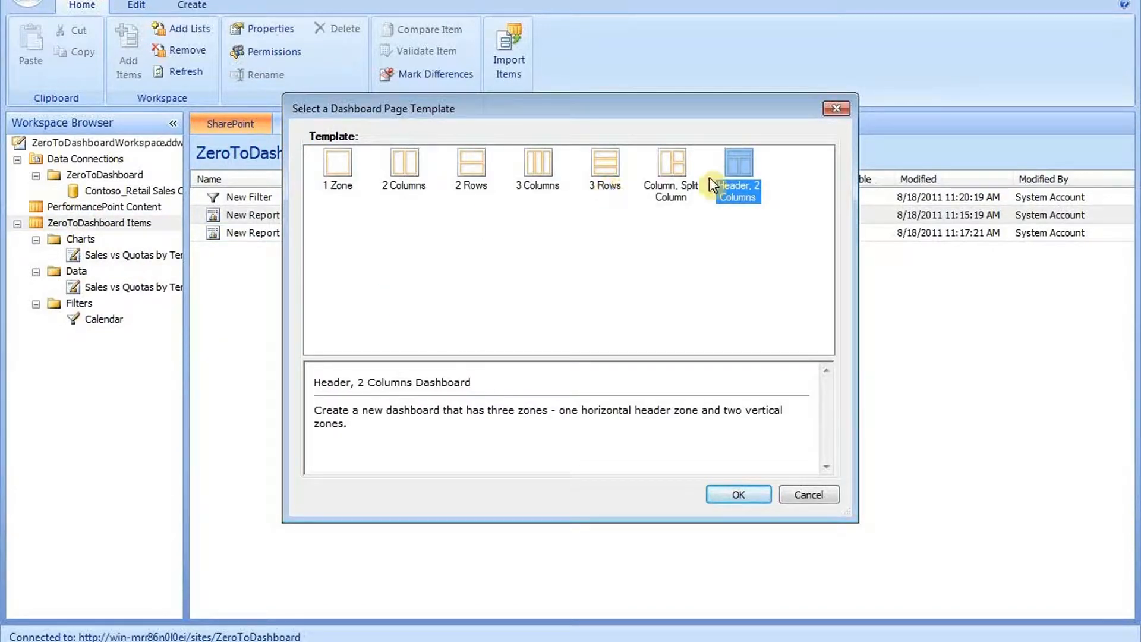
{"action": "left_click", "coordinate": [730, 497]}
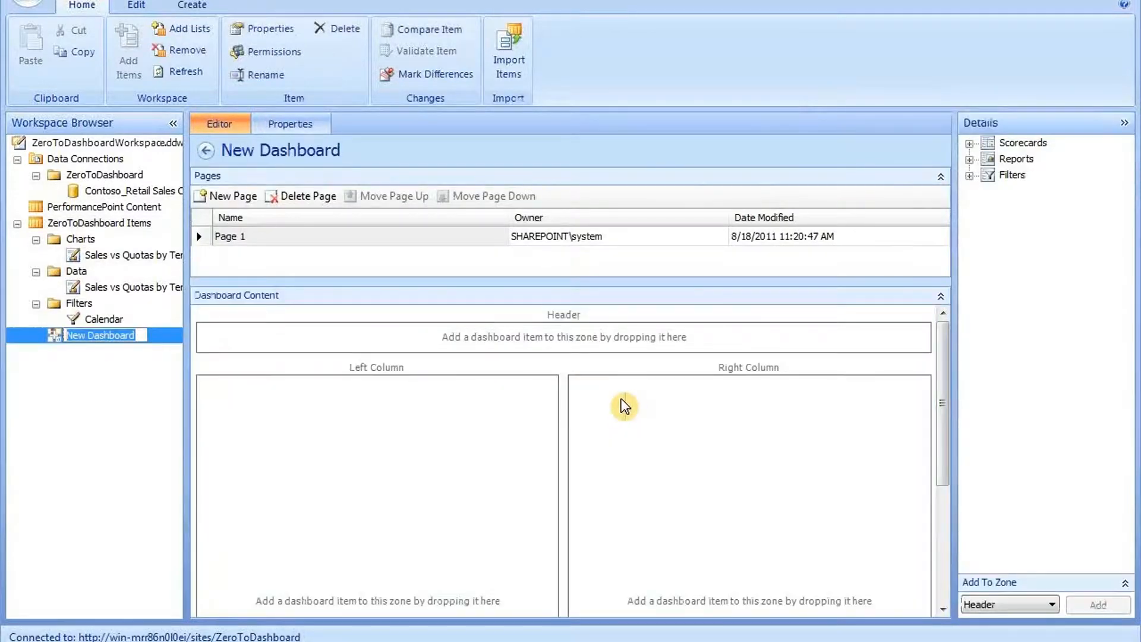
Name the new dashboard Sales Analysis and set its display folder to Dashboards.
{"action": "type", "text": "Sales"}
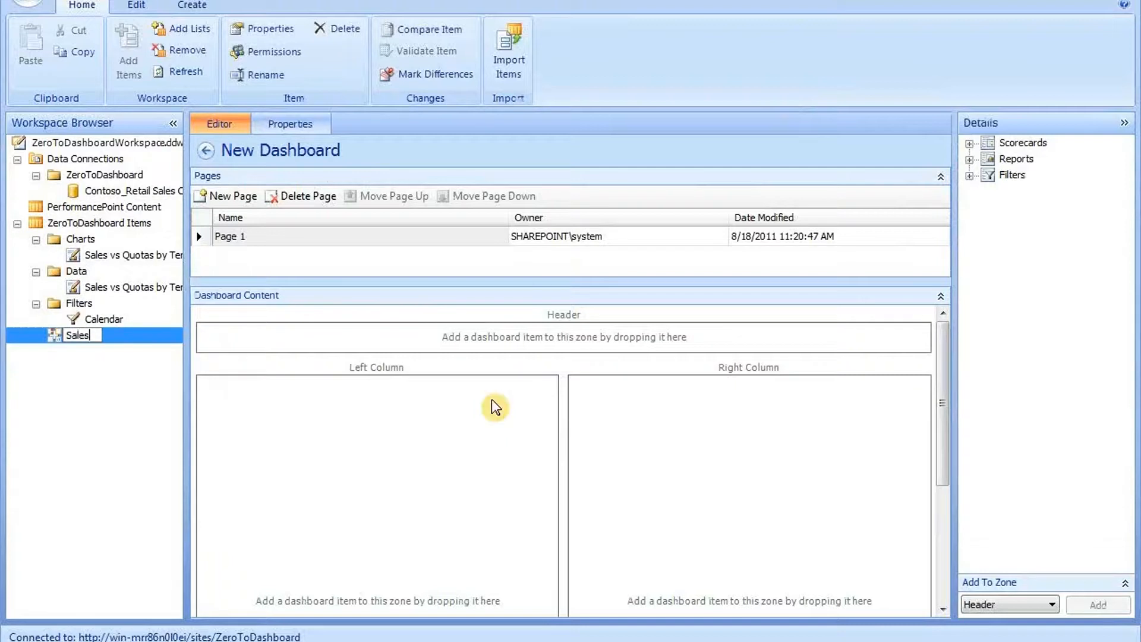
{"action": "type", "text": " Analysis"}
{"action": "key", "text": "Return"}
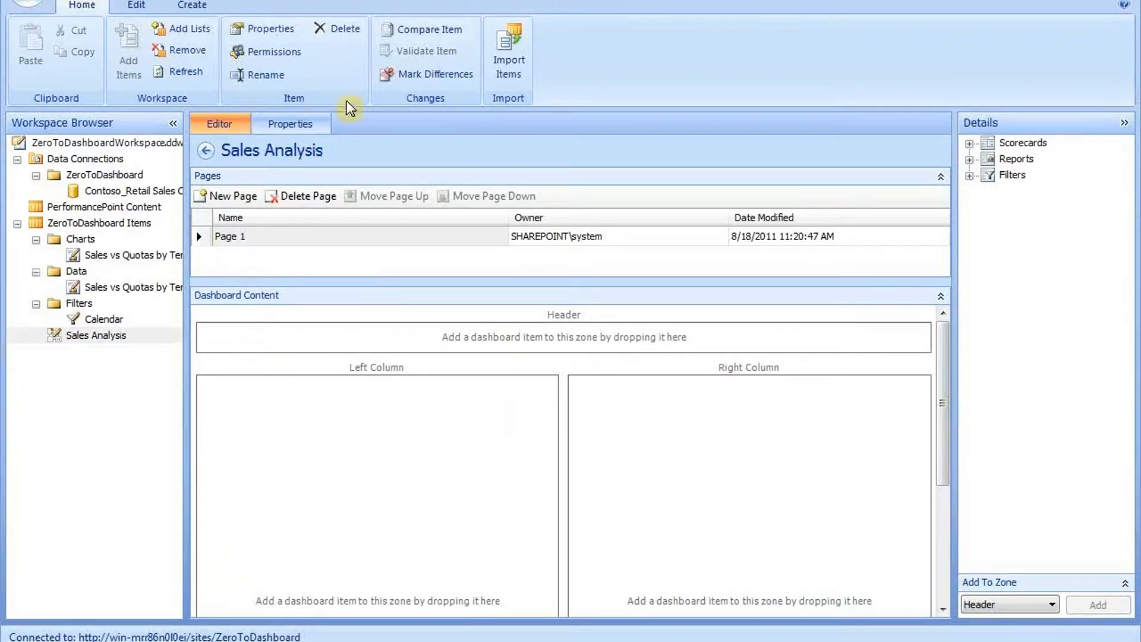
{"action": "left_click", "coordinate": [291, 125]}
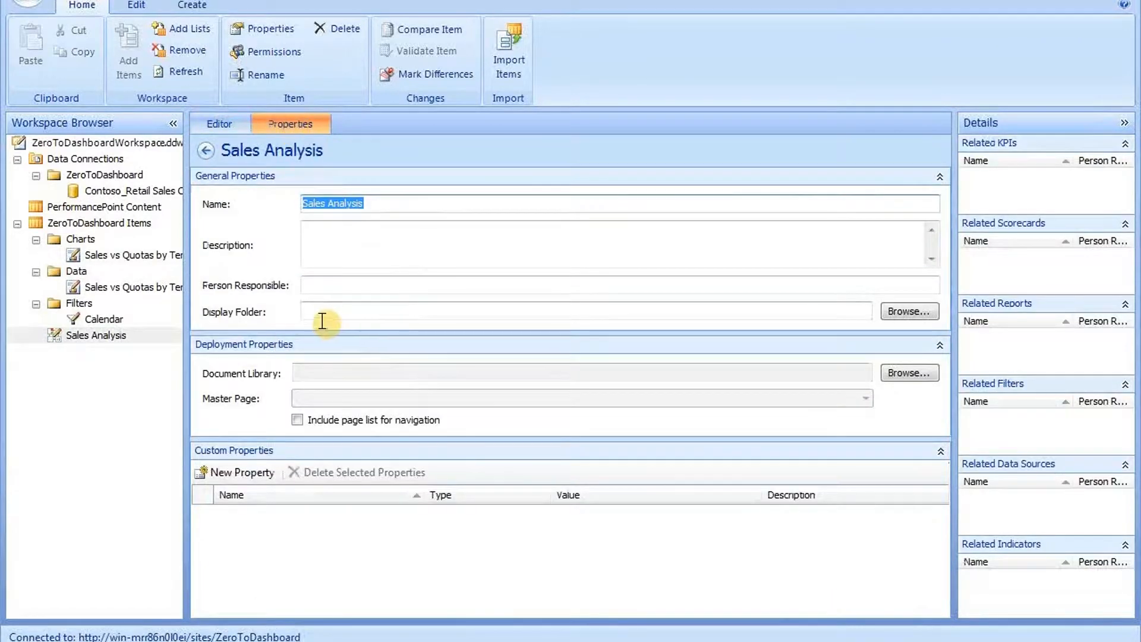
{"action": "left_click", "coordinate": [320, 320]}
{"action": "type", "text": "Das"}
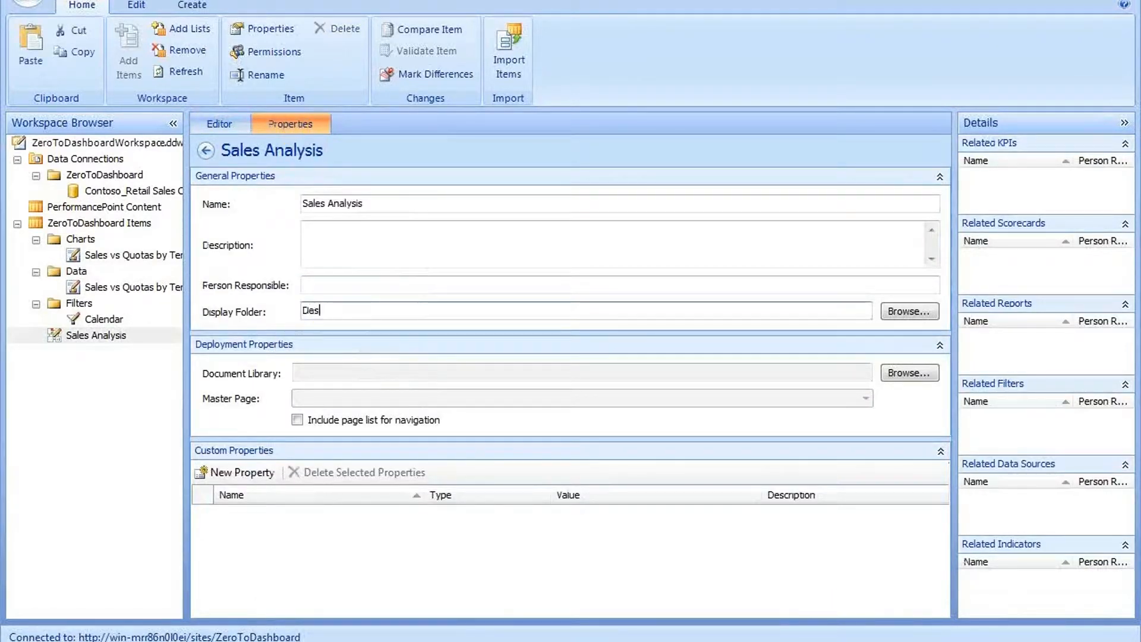
{"action": "type", "text": "hboards"}
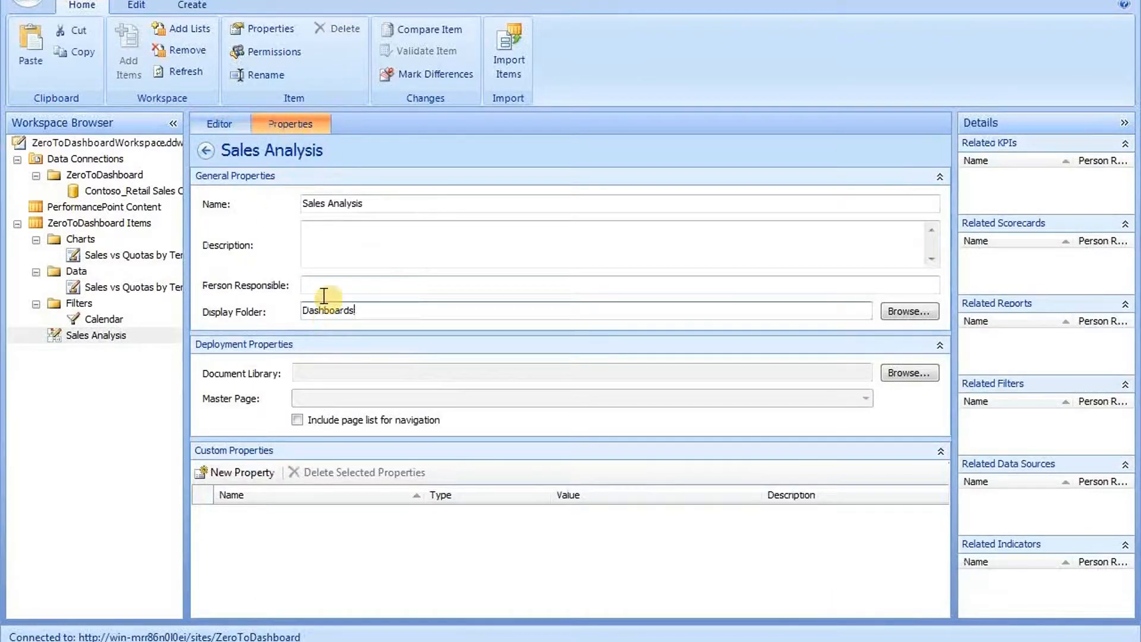
Add the Calendar filter to the dashboard's Header zone, with the Apply Filters Button to its right.
{"action": "left_click", "coordinate": [223, 126]}
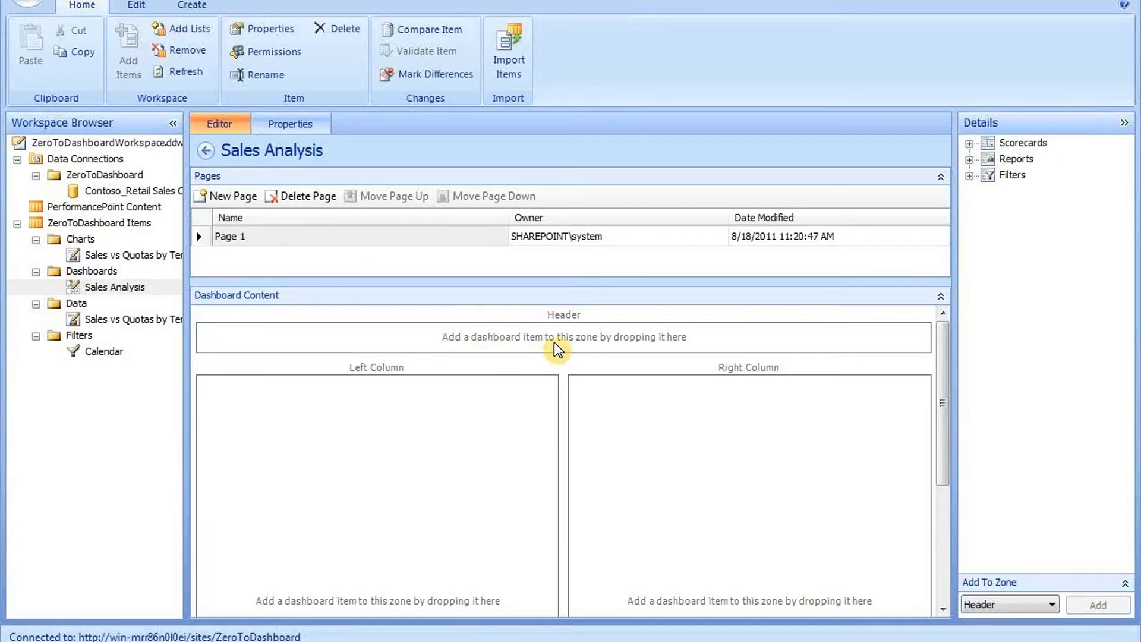
{"action": "left_click", "coordinate": [970, 175]}
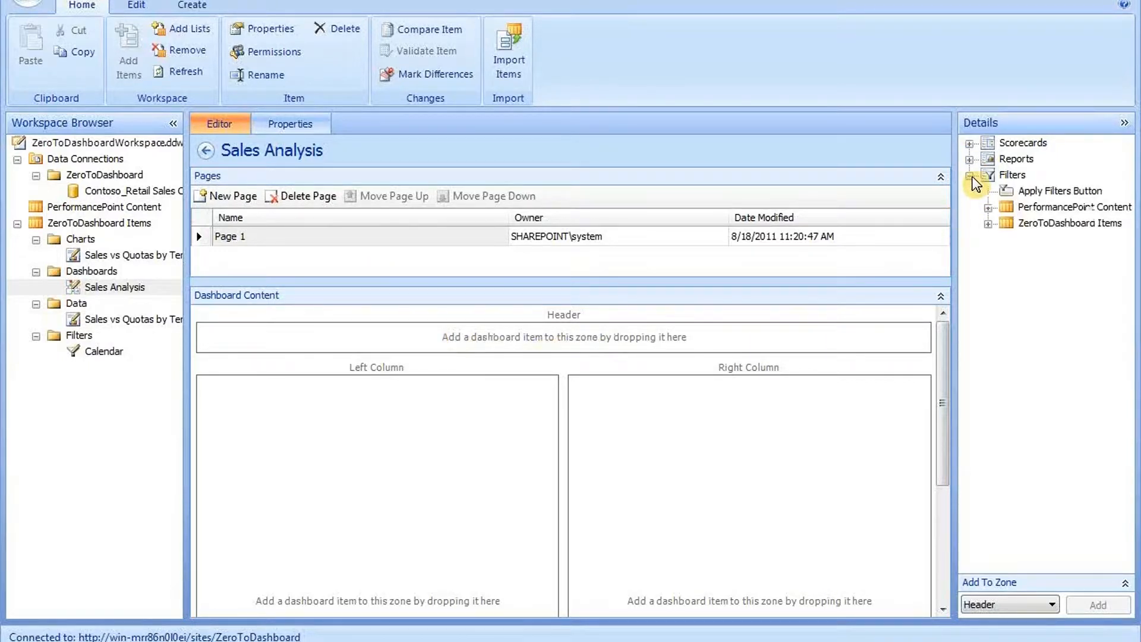
{"action": "left_click", "coordinate": [989, 223]}
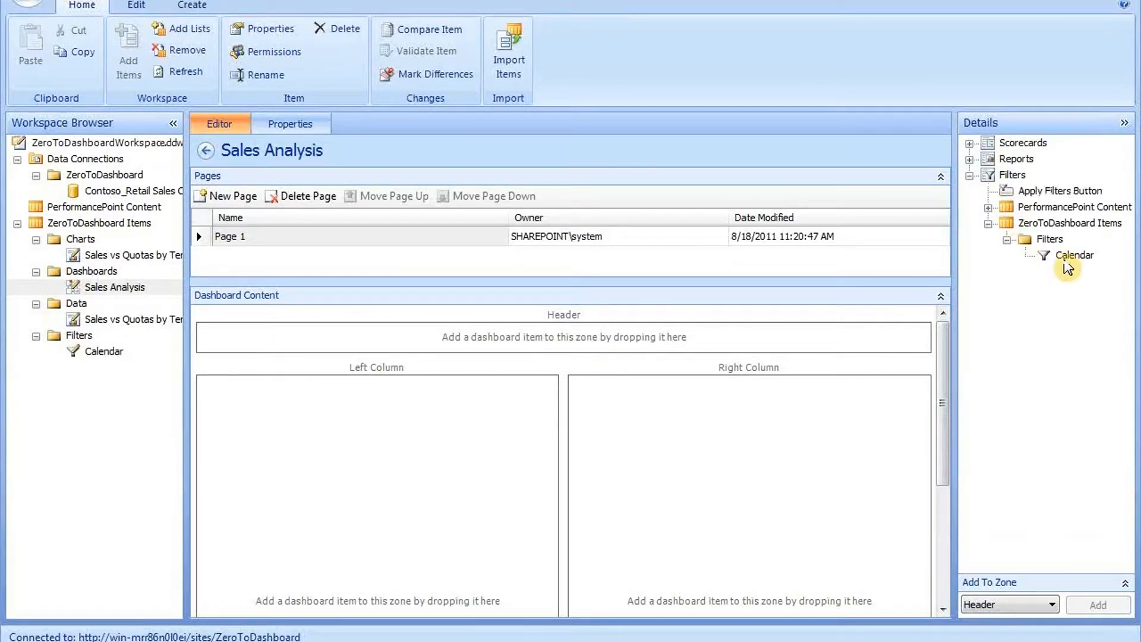
{"action": "left_click_drag", "start_coordinate": [1070, 255], "coordinate": [243, 344]}
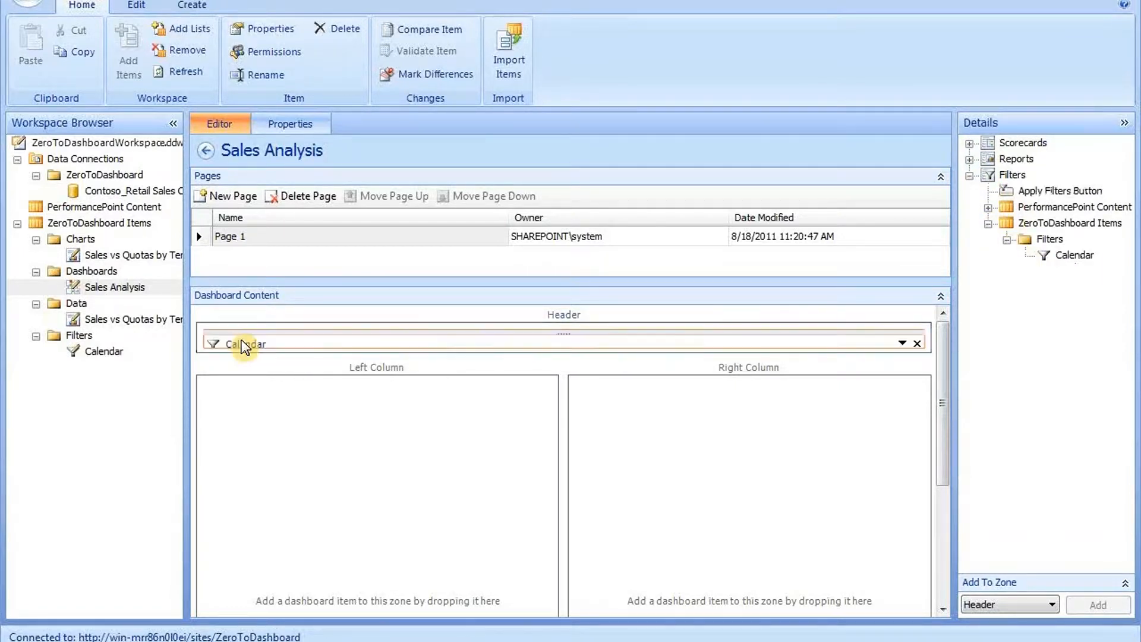
{"action": "left_click", "coordinate": [1054, 192]}
{"action": "left_click_drag", "start_coordinate": [1053, 193], "coordinate": [919, 344]}
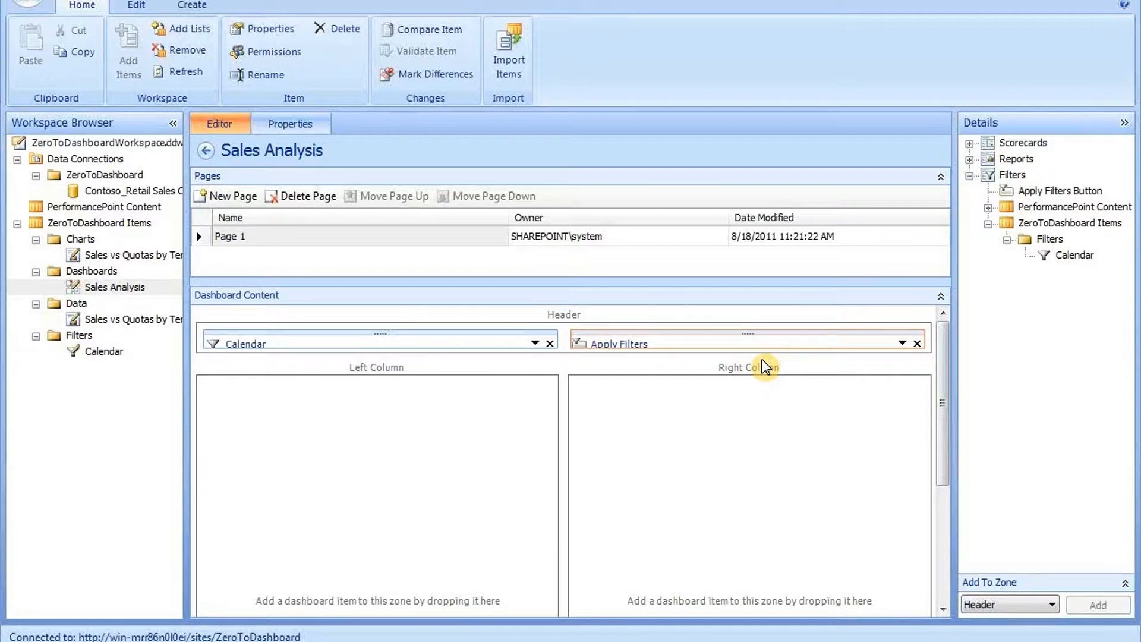
Add the Sales vs Quotas by Territory analytic chart from the Charts folder to the dashboard's Left Column zone.
{"action": "left_click", "coordinate": [969, 160]}
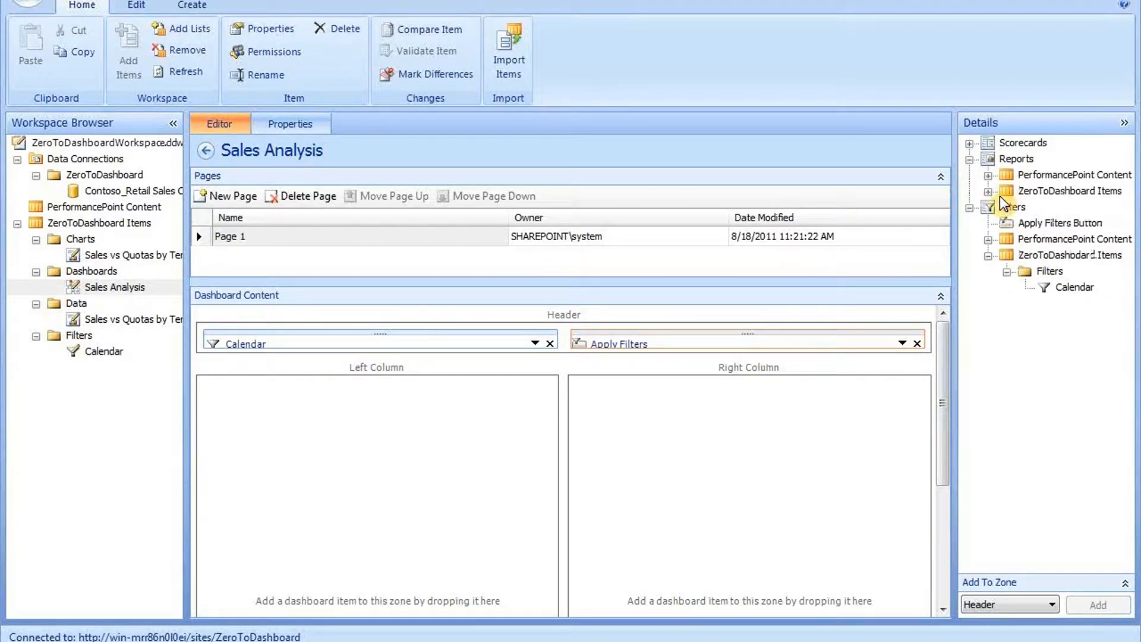
{"action": "left_click", "coordinate": [989, 192]}
{"action": "left_click", "coordinate": [1007, 207]}
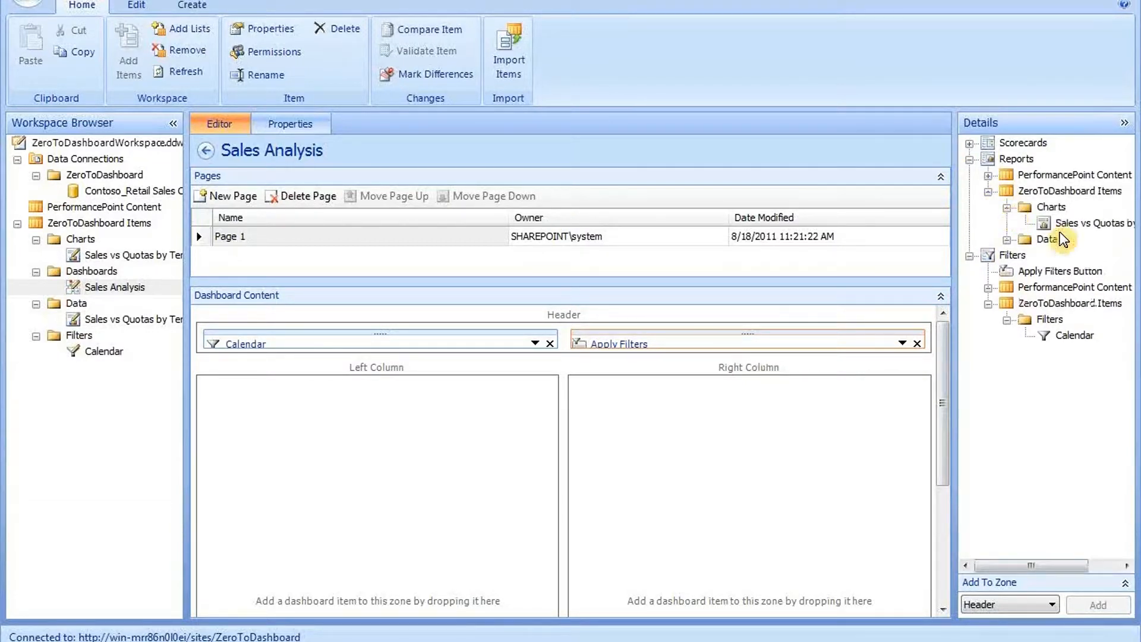
{"action": "left_click_drag", "start_coordinate": [1097, 224], "coordinate": [391, 470]}
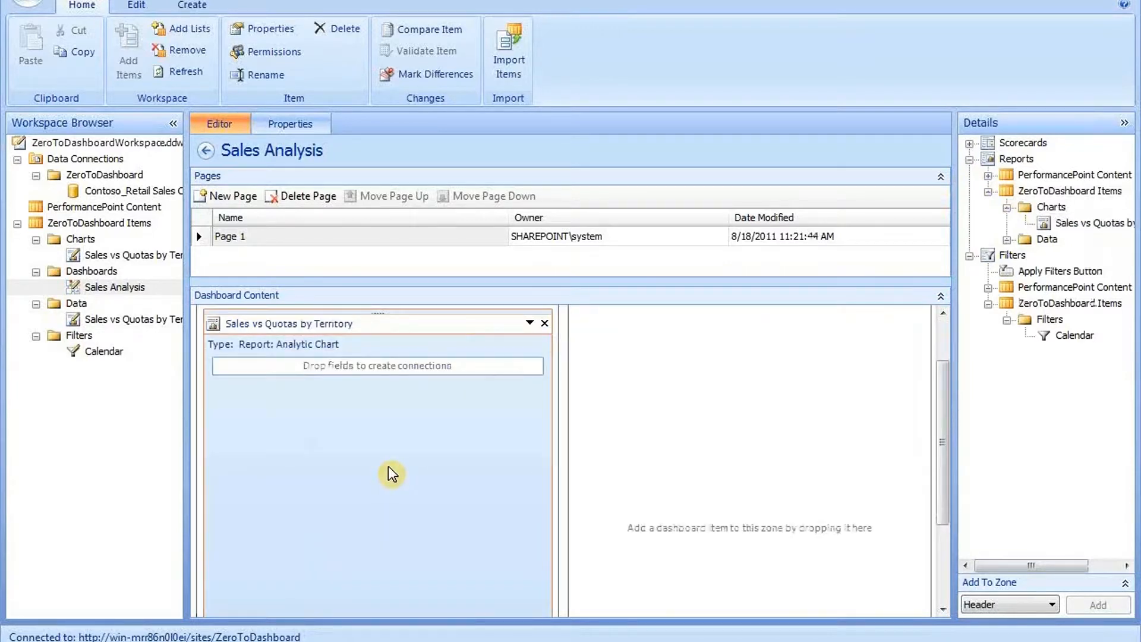
Add the Sales vs Quotas by Territory analytic grid from the Data folder to the dashboard's Right Column zone.
{"action": "left_click", "coordinate": [1008, 240]}
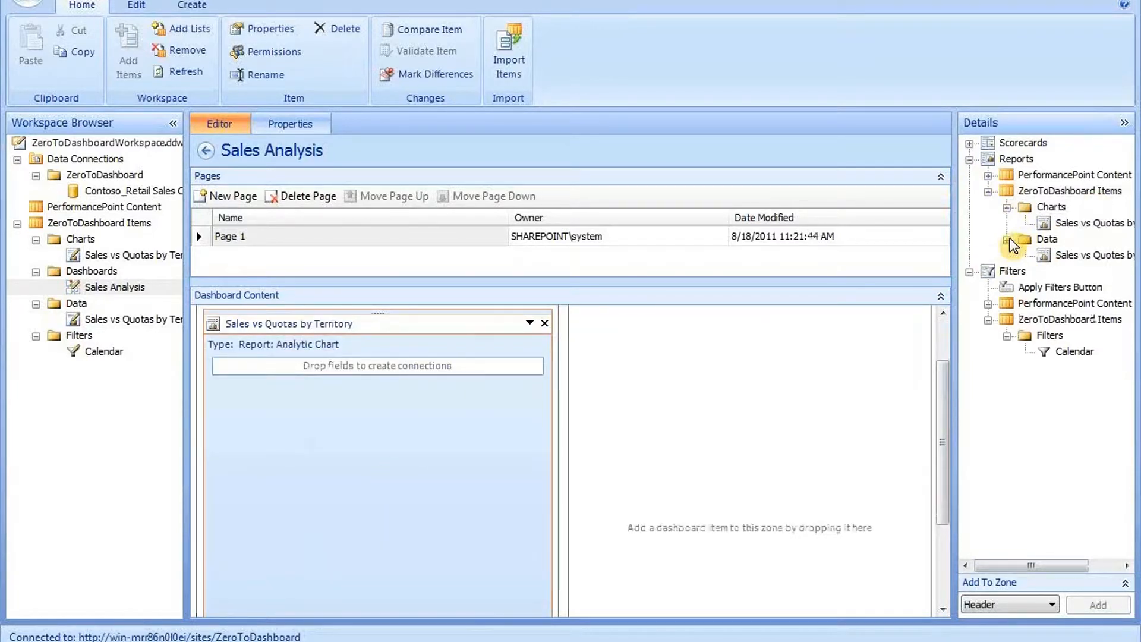
{"action": "left_click", "coordinate": [1078, 257]}
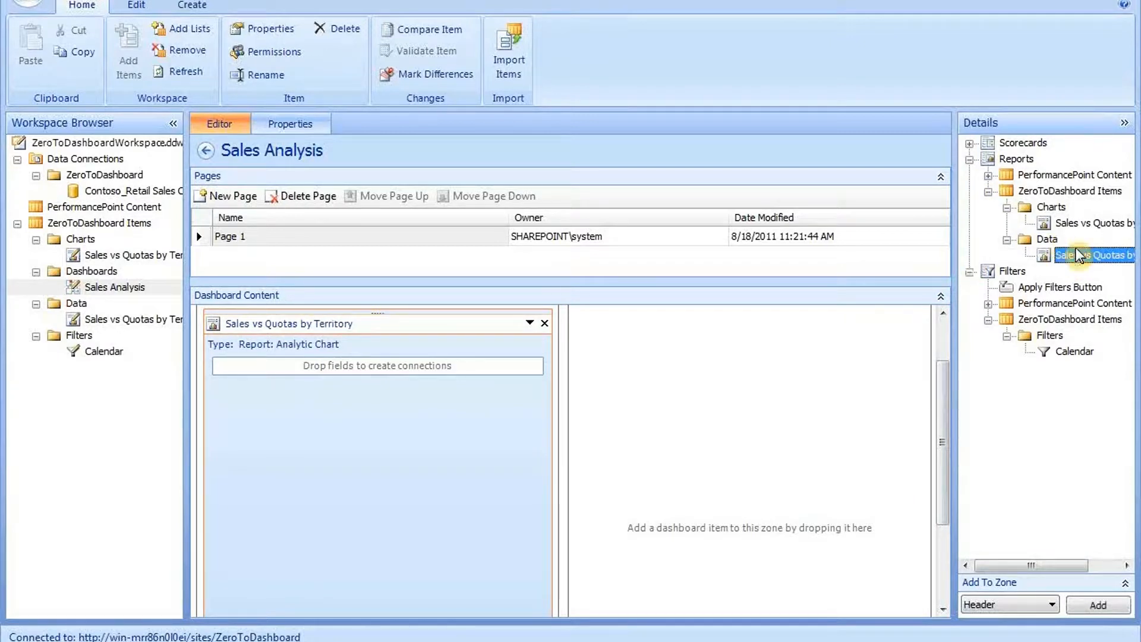
{"action": "left_click_drag", "start_coordinate": [1081, 256], "coordinate": [713, 368]}
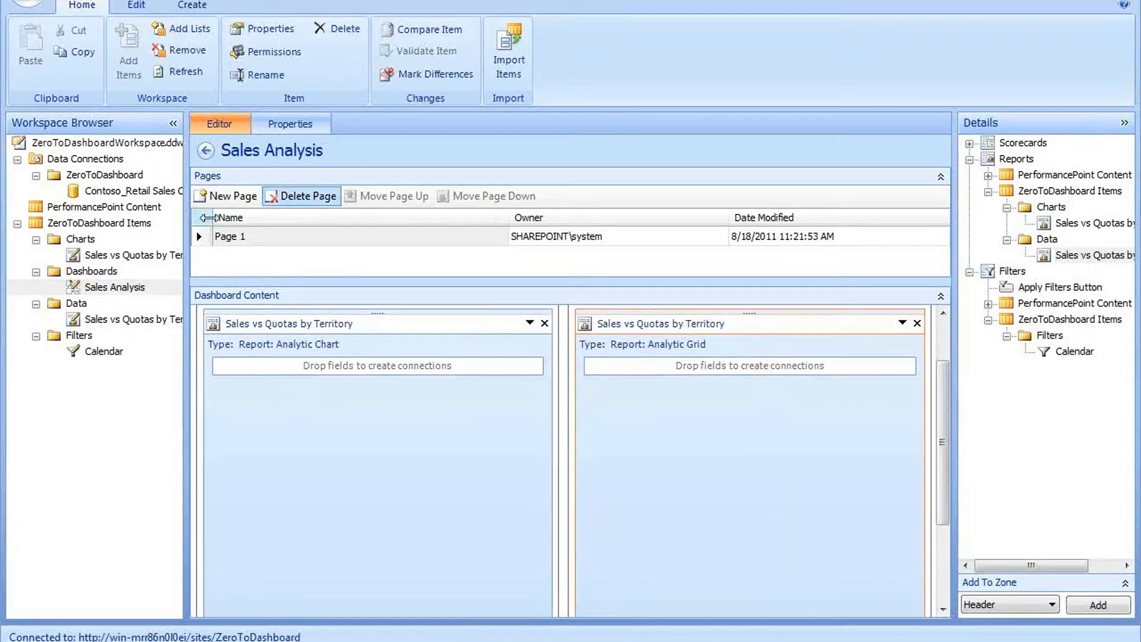
Rename the dashboard's only page to Sales vs Quotas.
{"action": "left_click", "coordinate": [276, 239]}
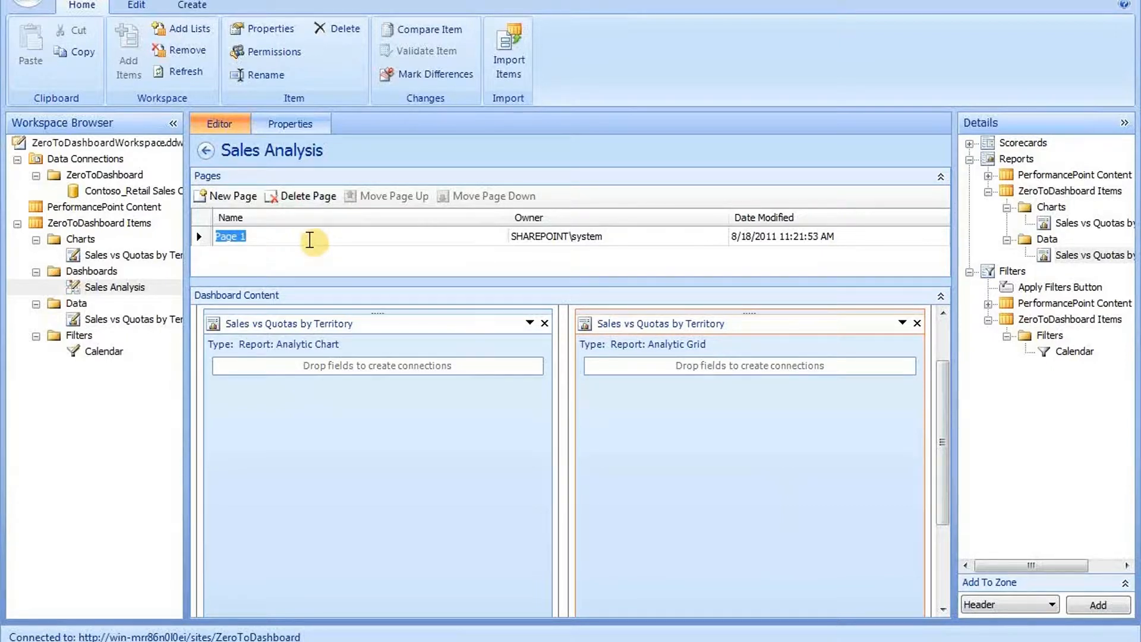
{"action": "type", "text": "Sales vs Quotas"}
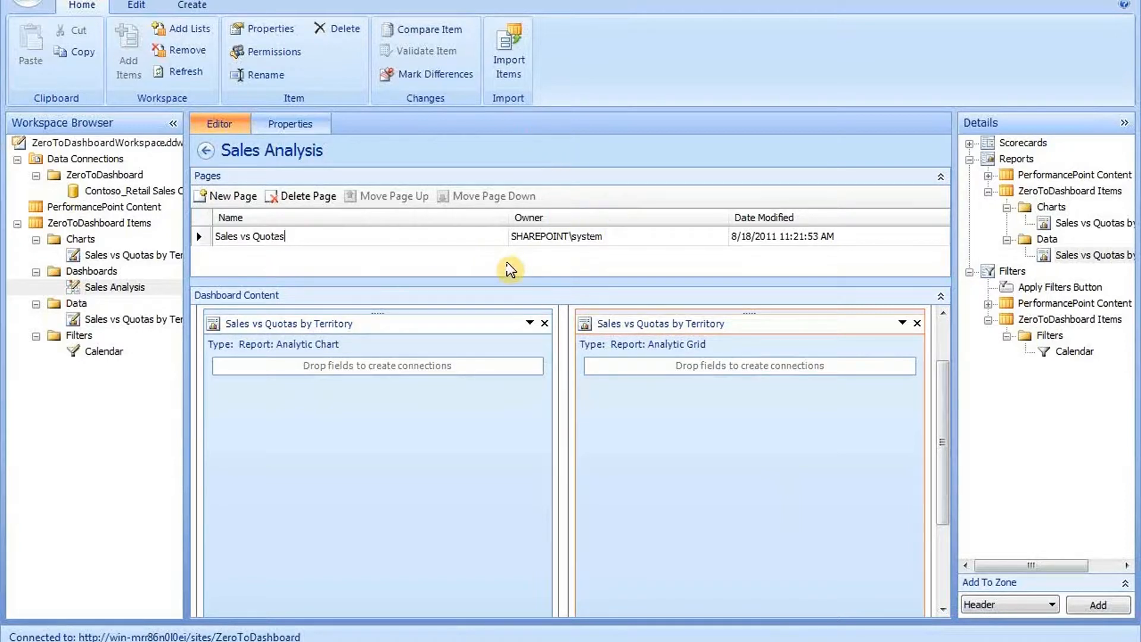
Connect the Calendar filter's Member Unique Name to the analytic chart in the Left Column, sending it to Date Calendar YQMD.
{"action": "scroll", "coordinate": [938, 327], "scroll_direction": "up", "scroll_amount": 2}
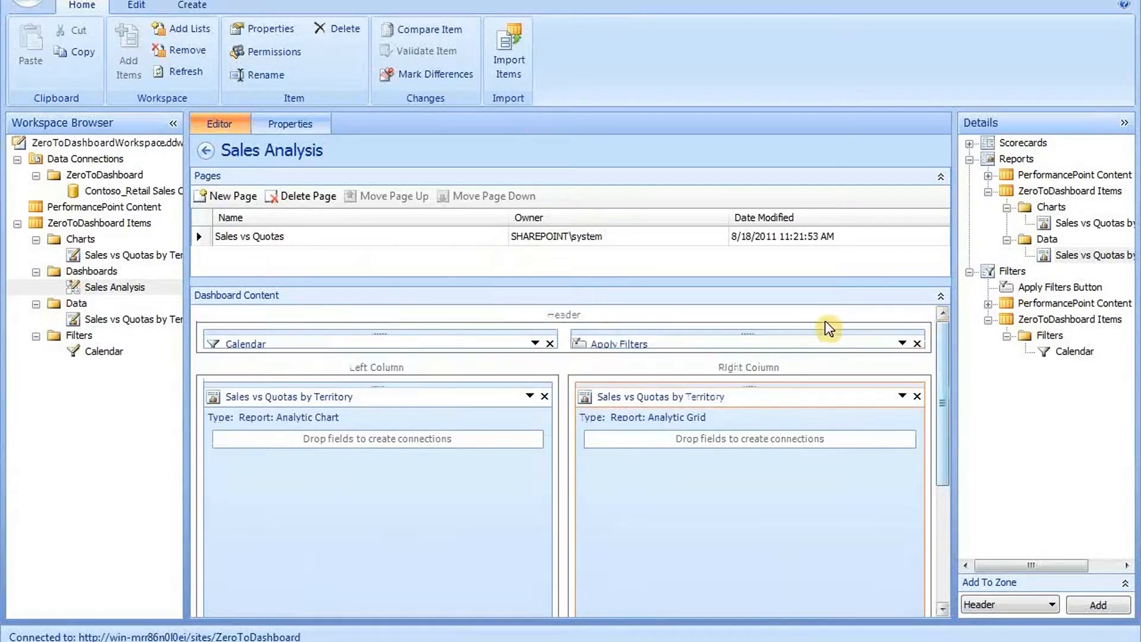
{"action": "mouse_move", "coordinate": [455, 356]}
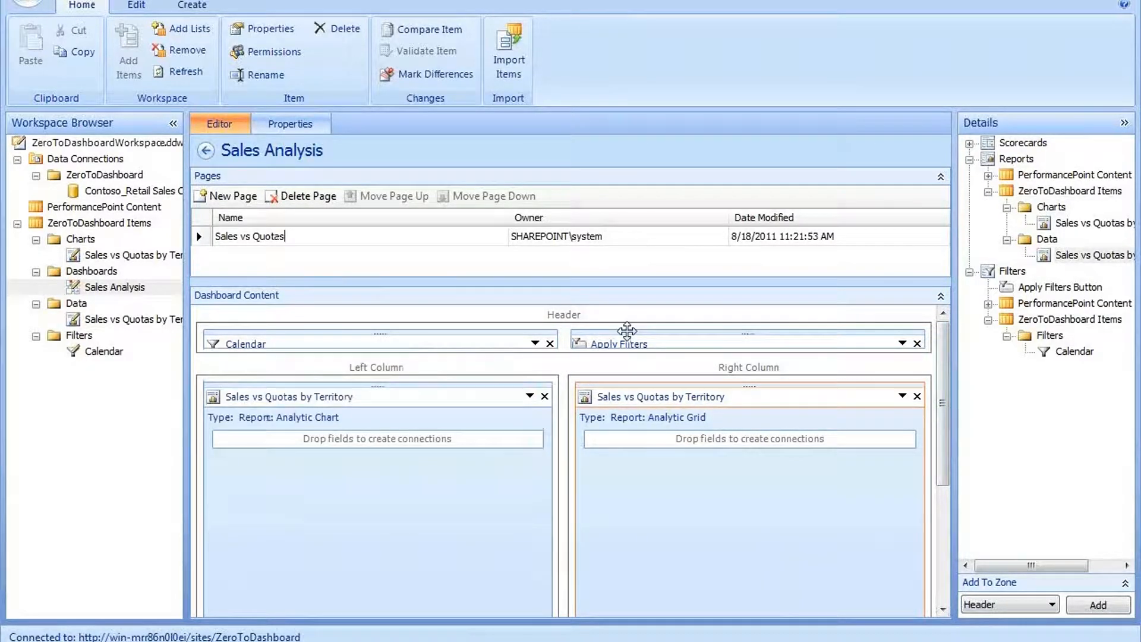
{"action": "mouse_move", "coordinate": [422, 348]}
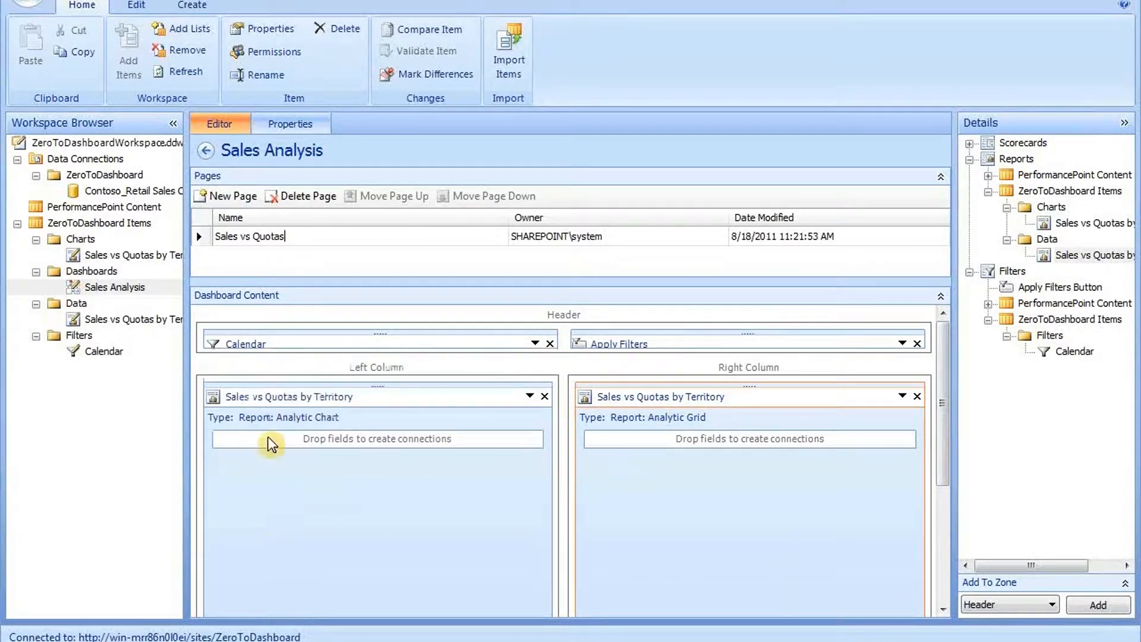
{"action": "mouse_move", "coordinate": [259, 361]}
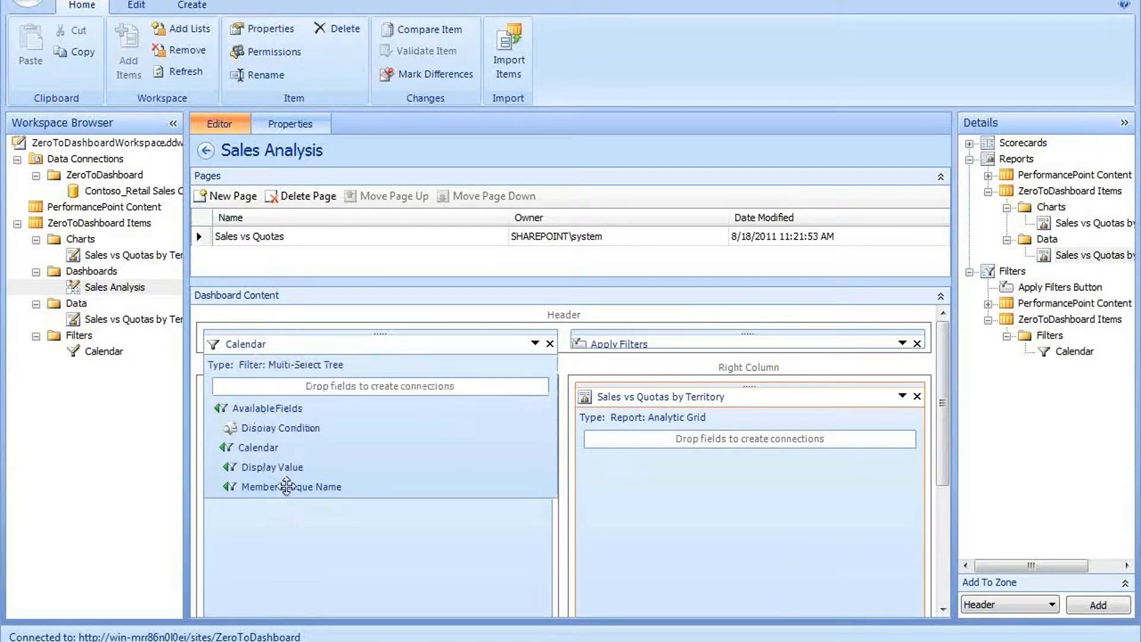
{"action": "left_click_drag", "start_coordinate": [287, 486], "coordinate": [290, 487]}
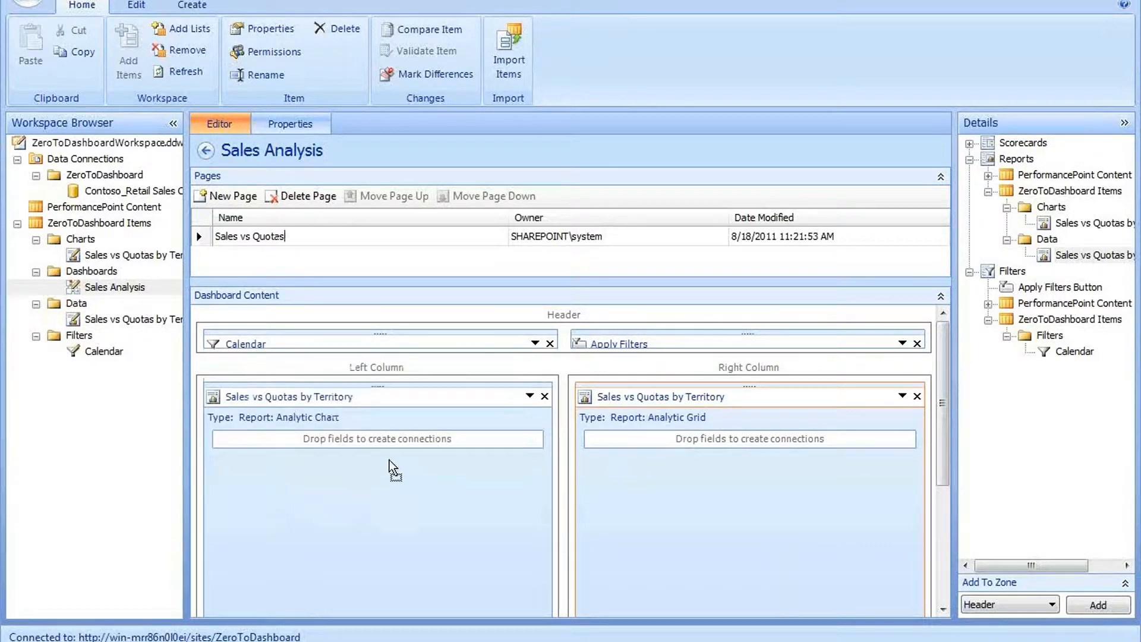
{"action": "left_click_drag", "start_coordinate": [390, 463], "coordinate": [347, 433]}
{"action": "left_click_drag", "start_coordinate": [365, 440], "coordinate": [365, 440]}
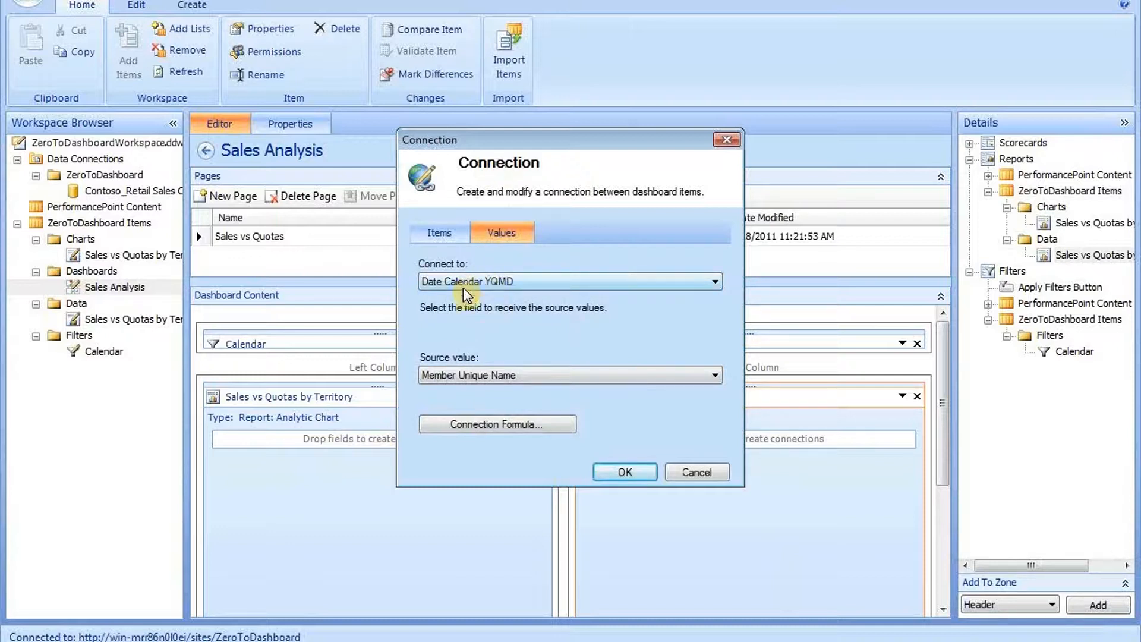
{"action": "left_click", "coordinate": [439, 233]}
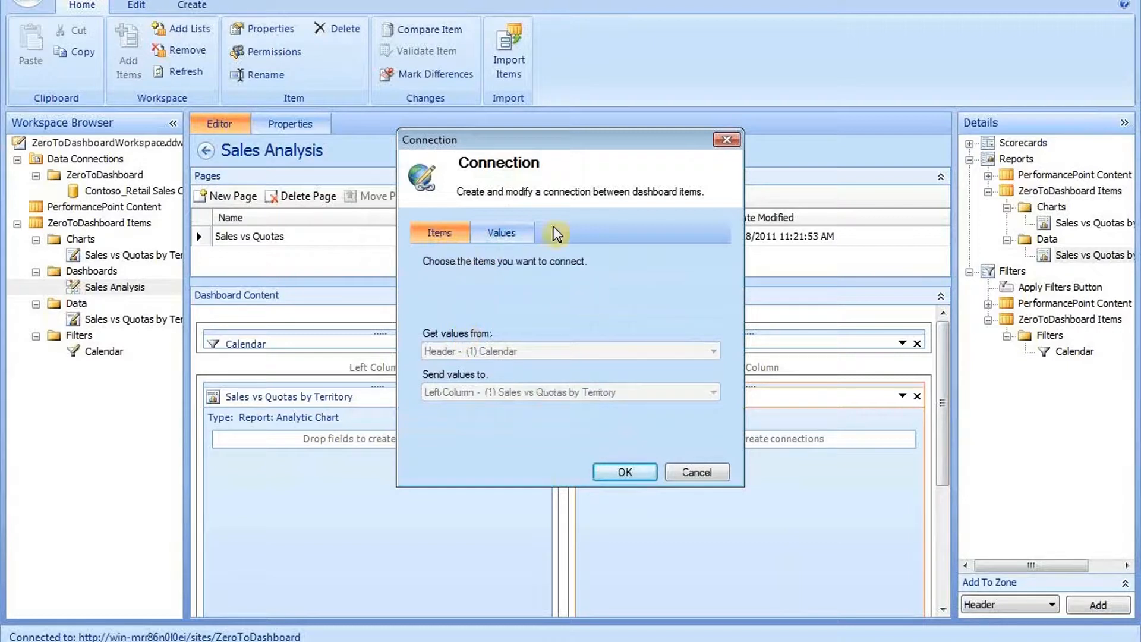
{"action": "left_click", "coordinate": [502, 232]}
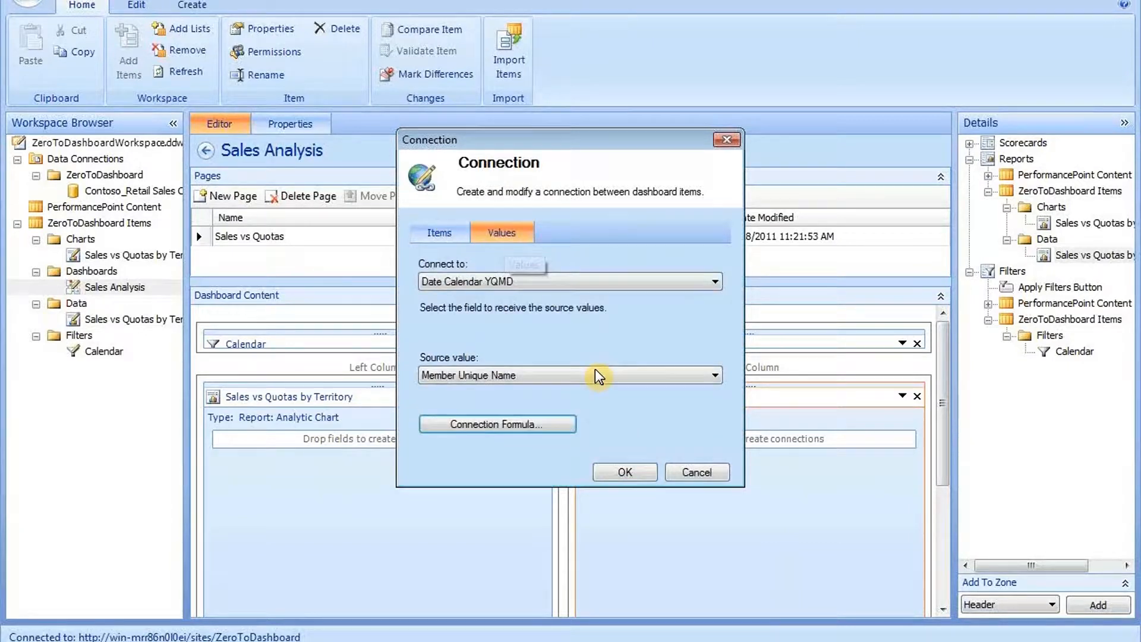
{"action": "left_click", "coordinate": [629, 471]}
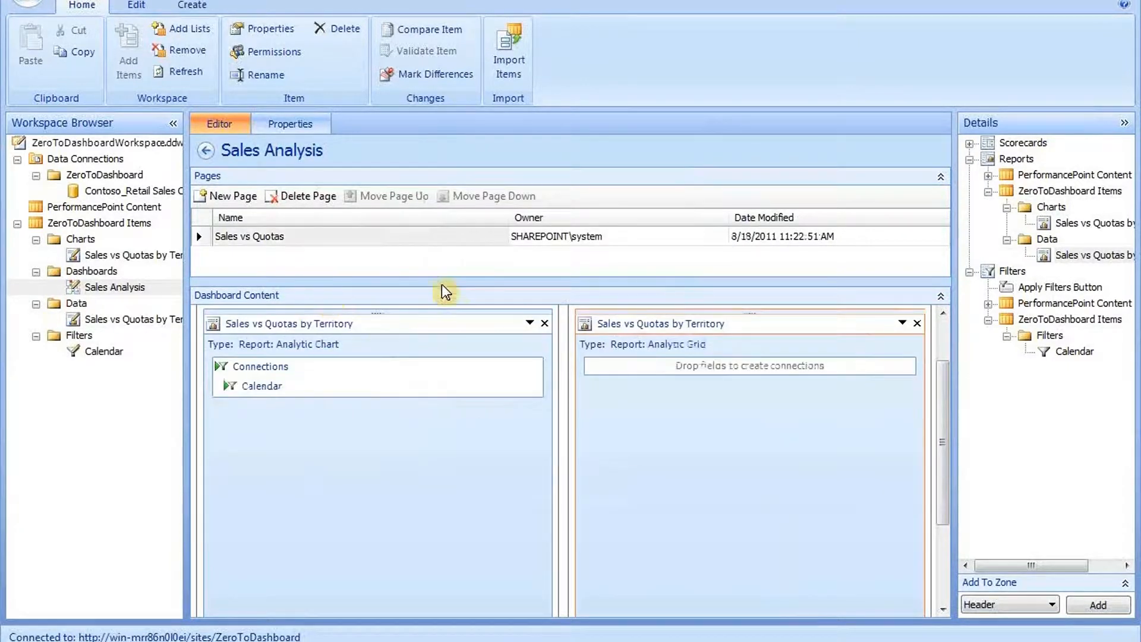
Connect the Calendar filter's Member Unique Name to the analytic grid in the Right Column, sending it to Date Calendar YQMD.
{"action": "left_click", "coordinate": [942, 331]}
{"action": "mouse_move", "coordinate": [306, 338]}
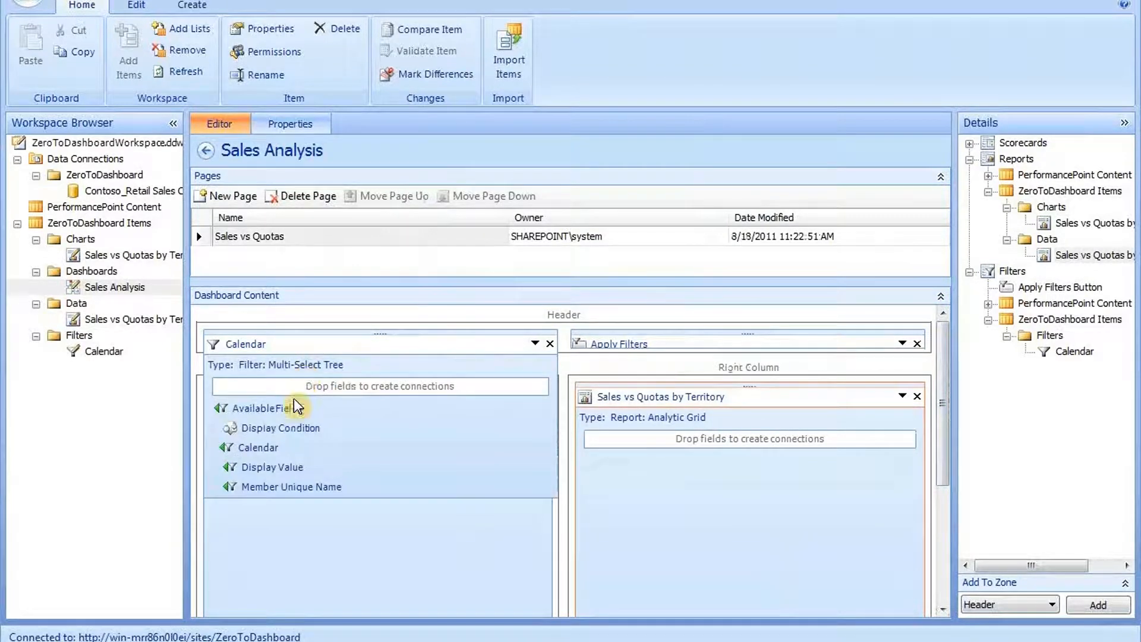
{"action": "left_click_drag", "start_coordinate": [275, 486], "coordinate": [600, 451]}
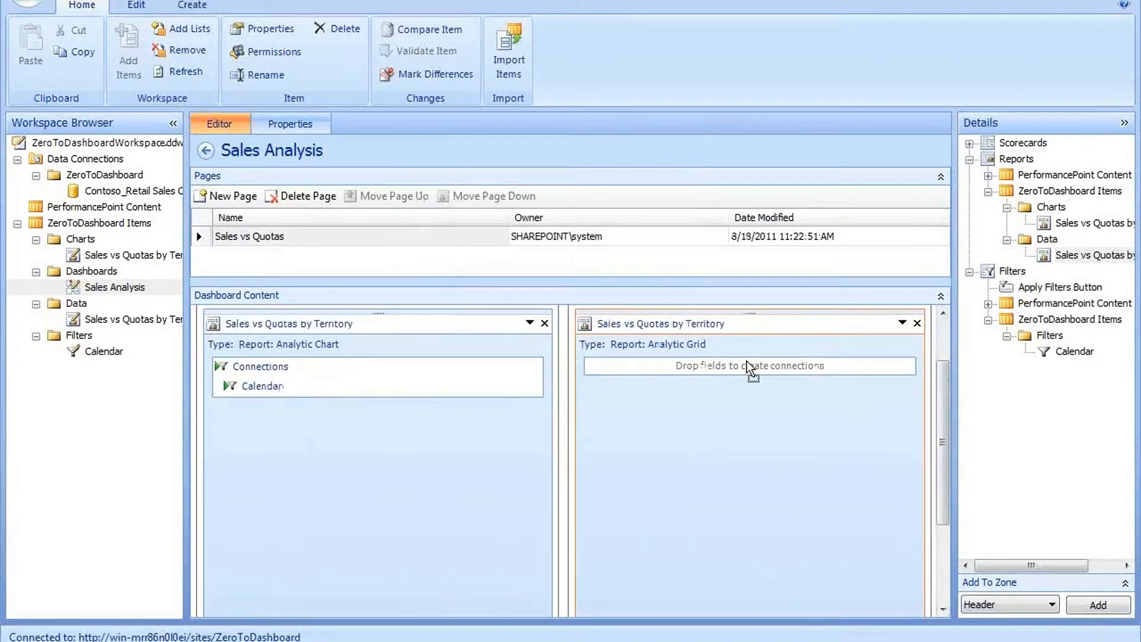
{"action": "left_click_drag", "start_coordinate": [776, 365], "coordinate": [777, 365]}
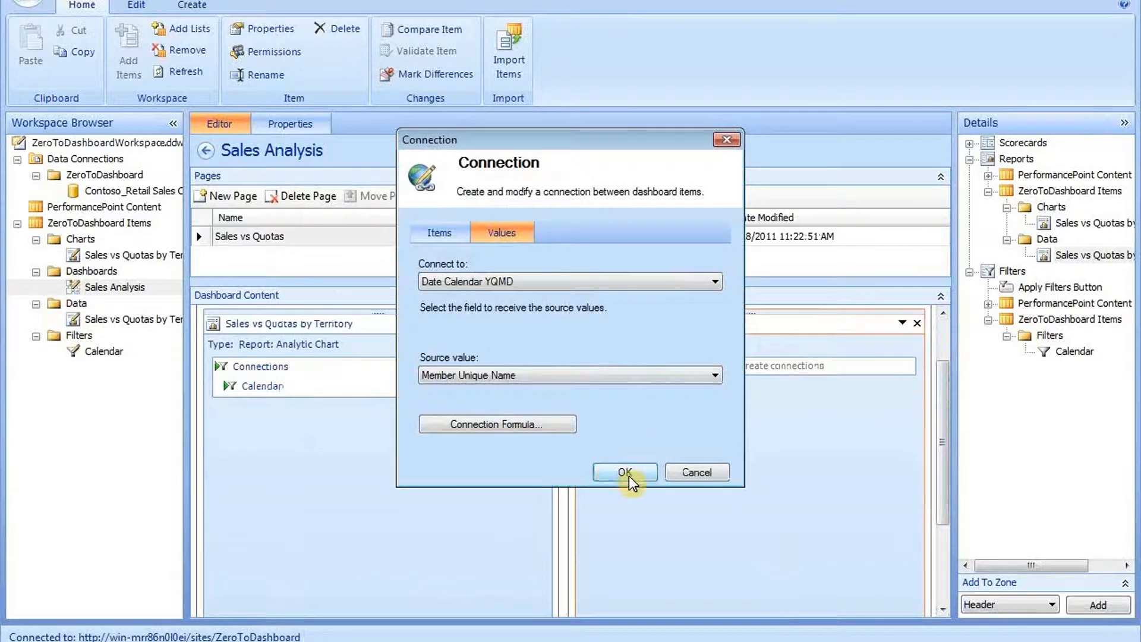
{"action": "left_click", "coordinate": [625, 472]}
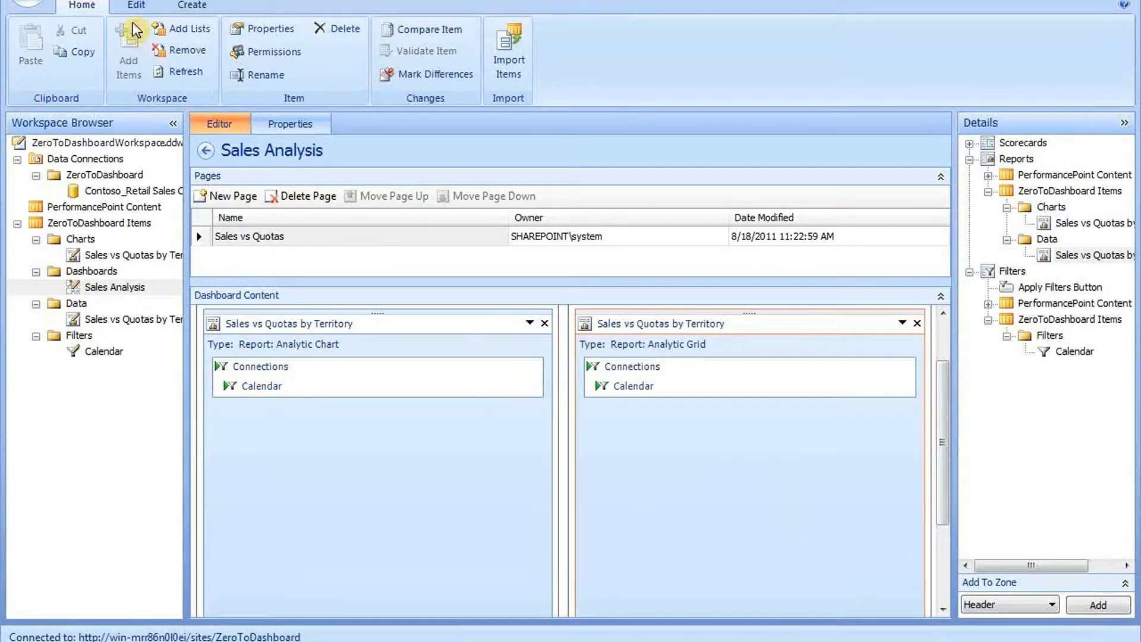
Save the dashboard and deploy it to Dashboards with the nightandday master page, including the page list for navigation.
{"action": "left_click", "coordinate": [90, 3]}
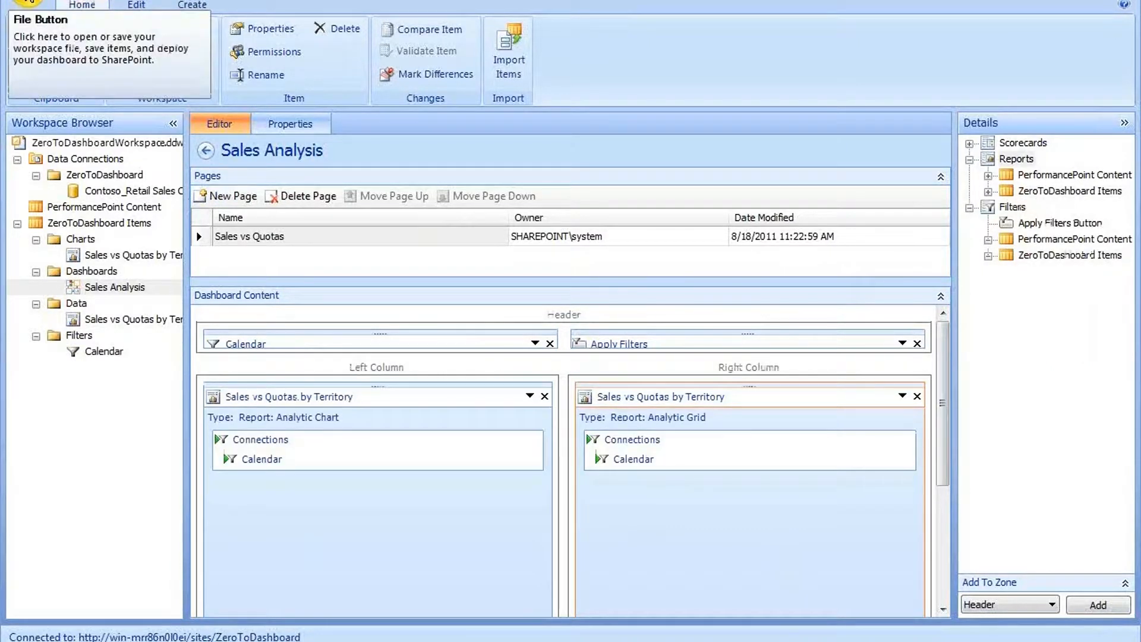
{"action": "left_click", "coordinate": [27, 5]}
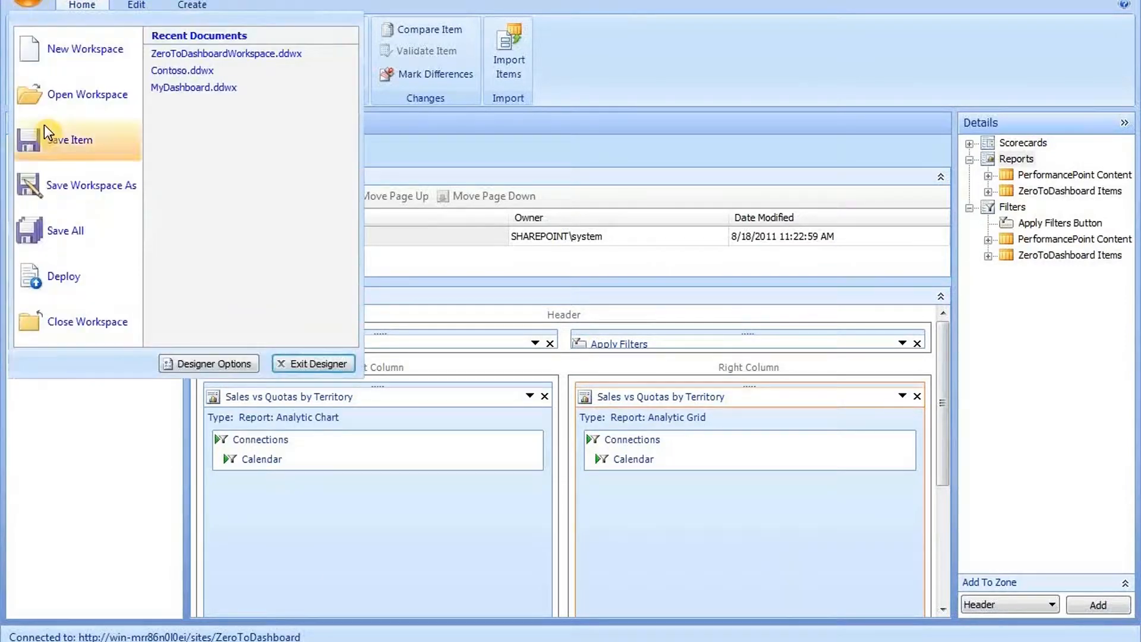
{"action": "left_click", "coordinate": [63, 291]}
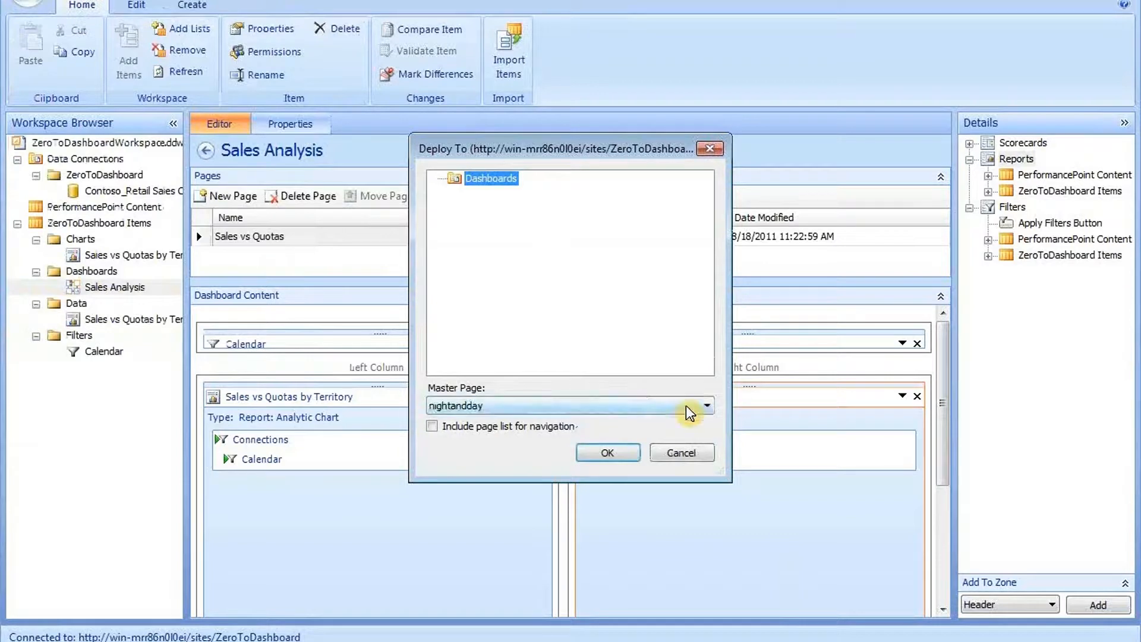
{"action": "left_click", "coordinate": [709, 404]}
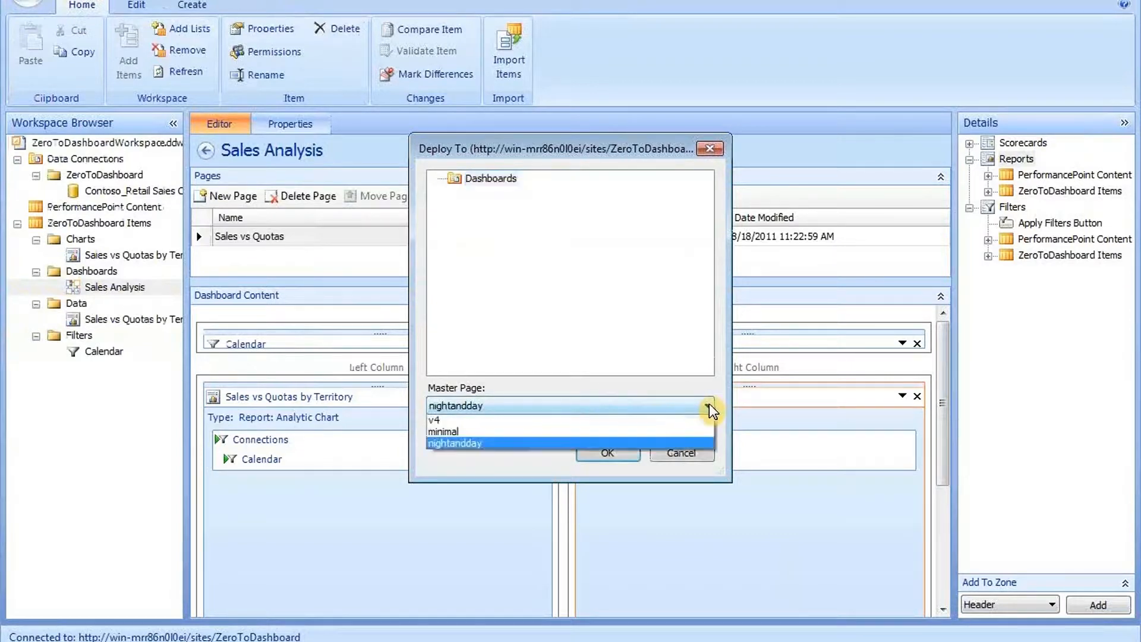
{"action": "left_click", "coordinate": [608, 441]}
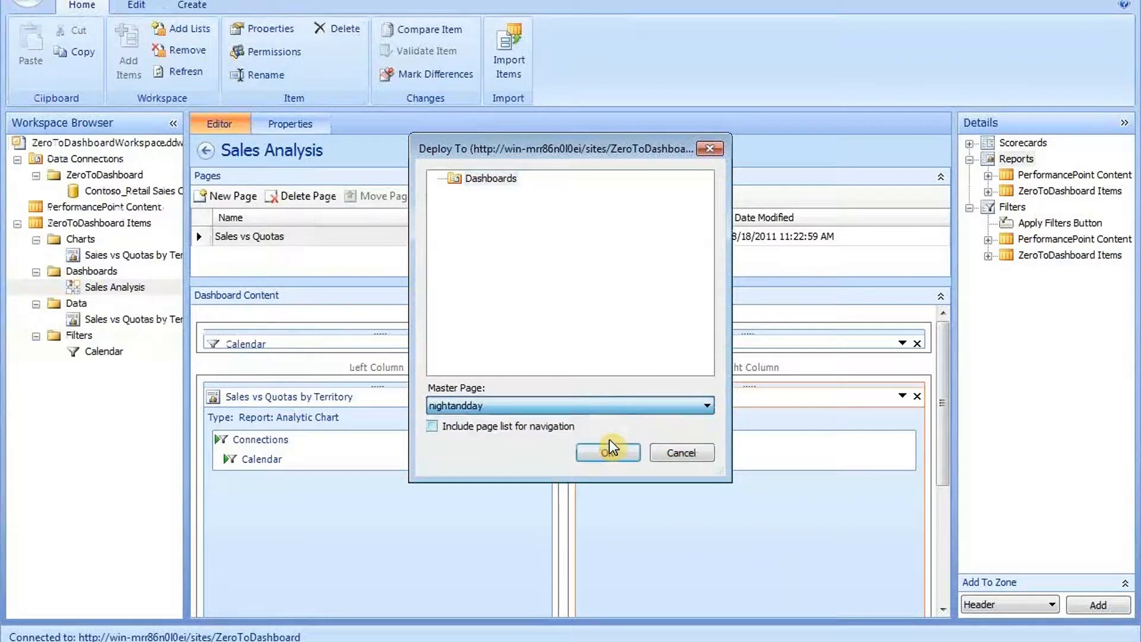
{"action": "left_click", "coordinate": [431, 426]}
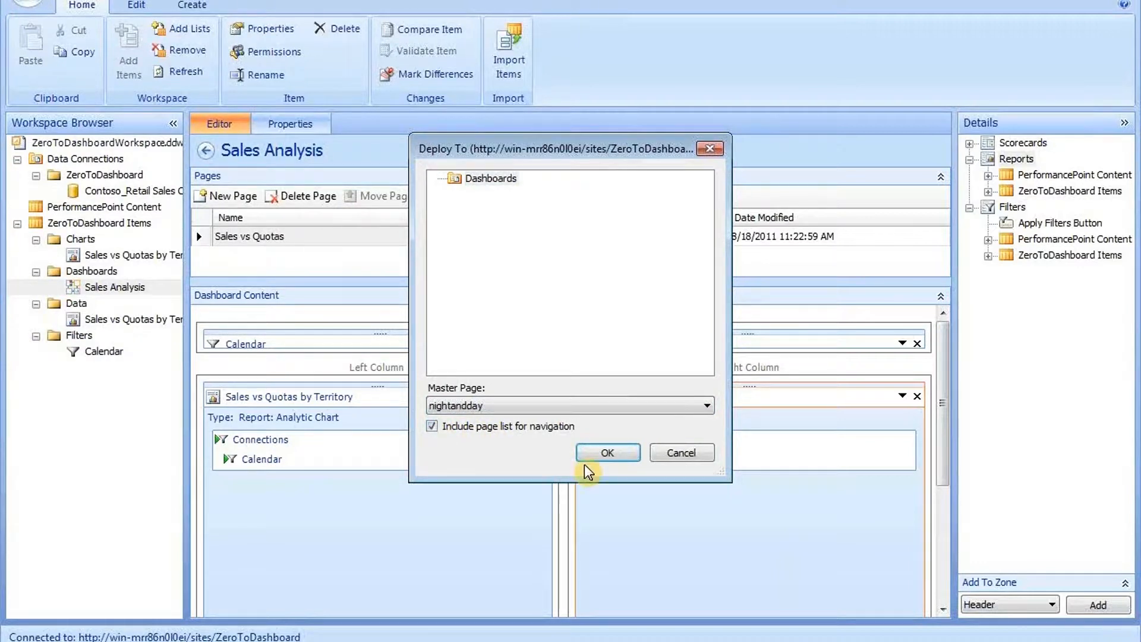
{"action": "left_click", "coordinate": [608, 451]}
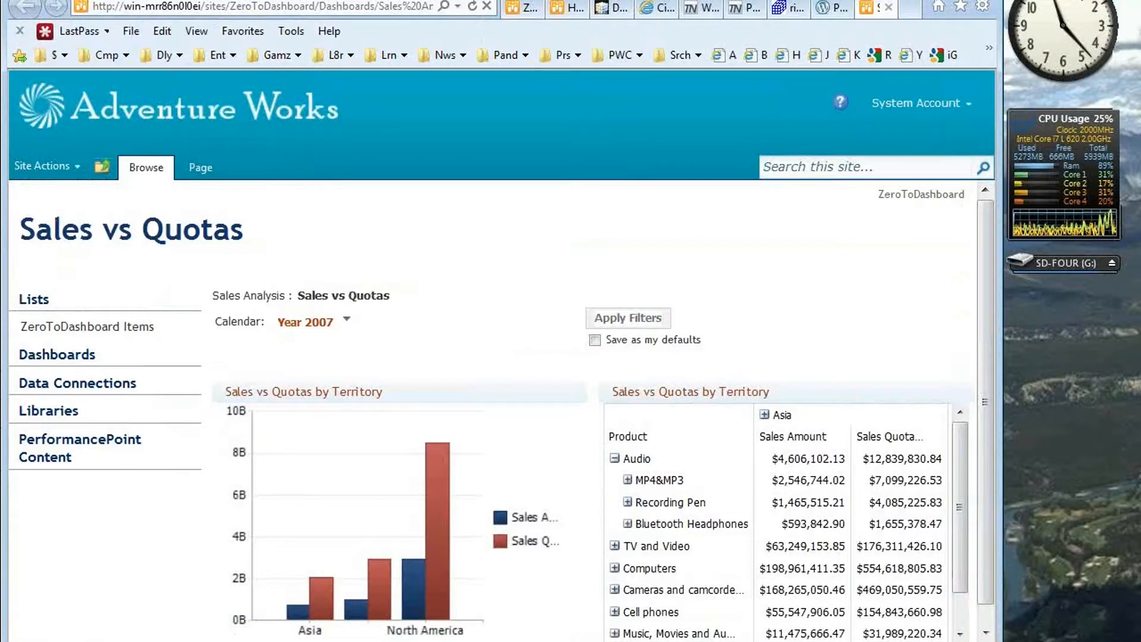
On the deployed page, apply the Calendar filter with only Q1 and Q2 of Year 2008 selected, saving the choice as my defaults.
{"action": "left_click", "coordinate": [347, 322]}
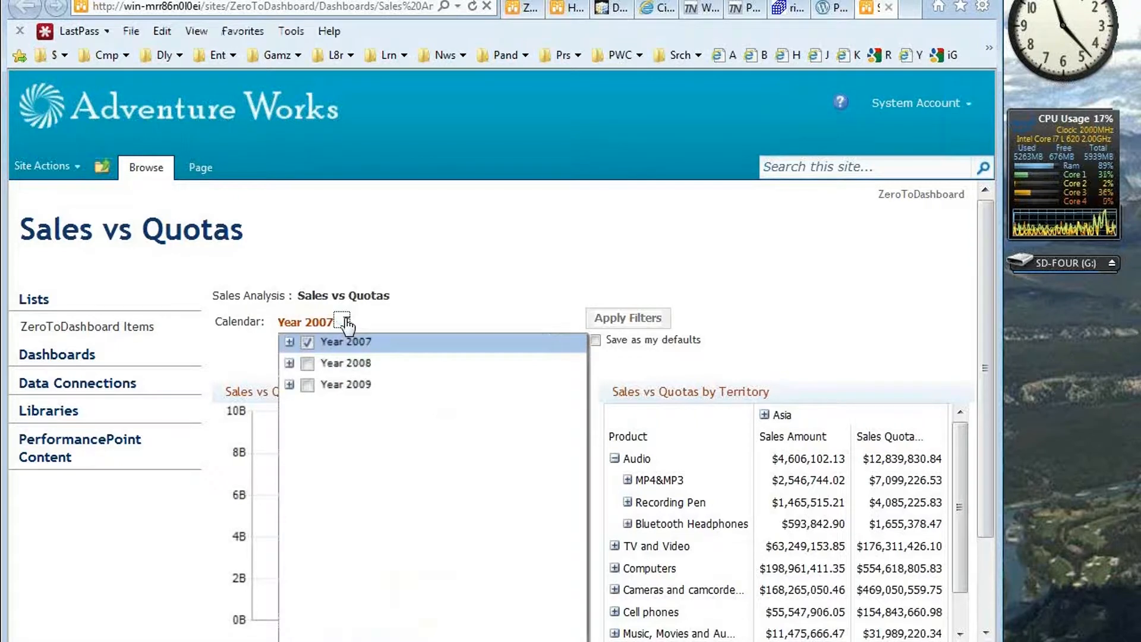
{"action": "left_click", "coordinate": [290, 363]}
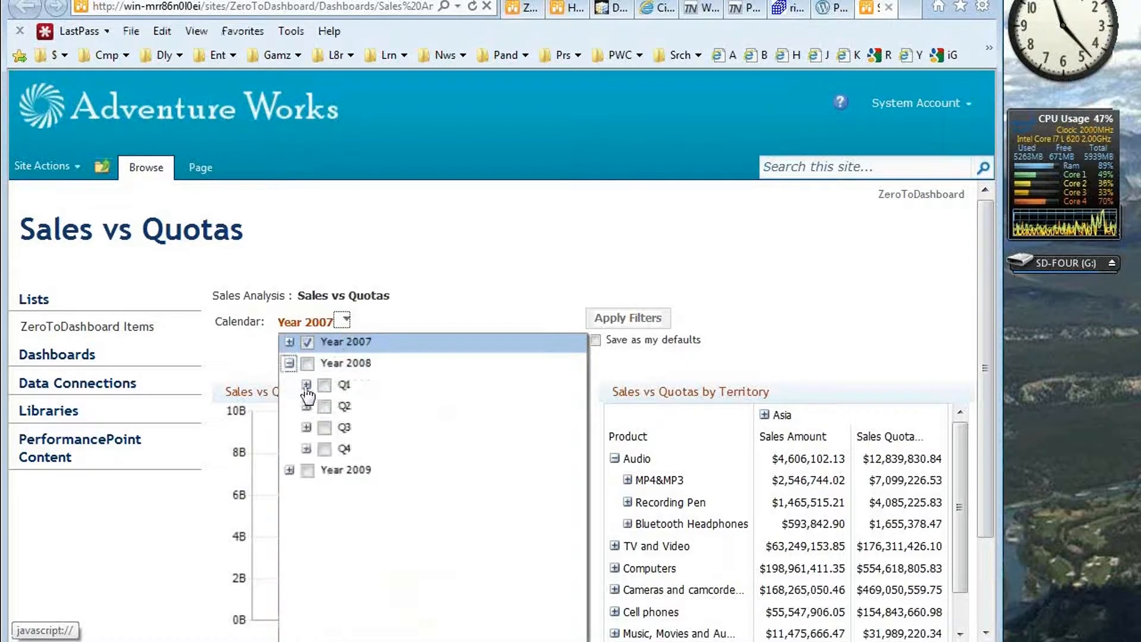
{"action": "left_click", "coordinate": [306, 384]}
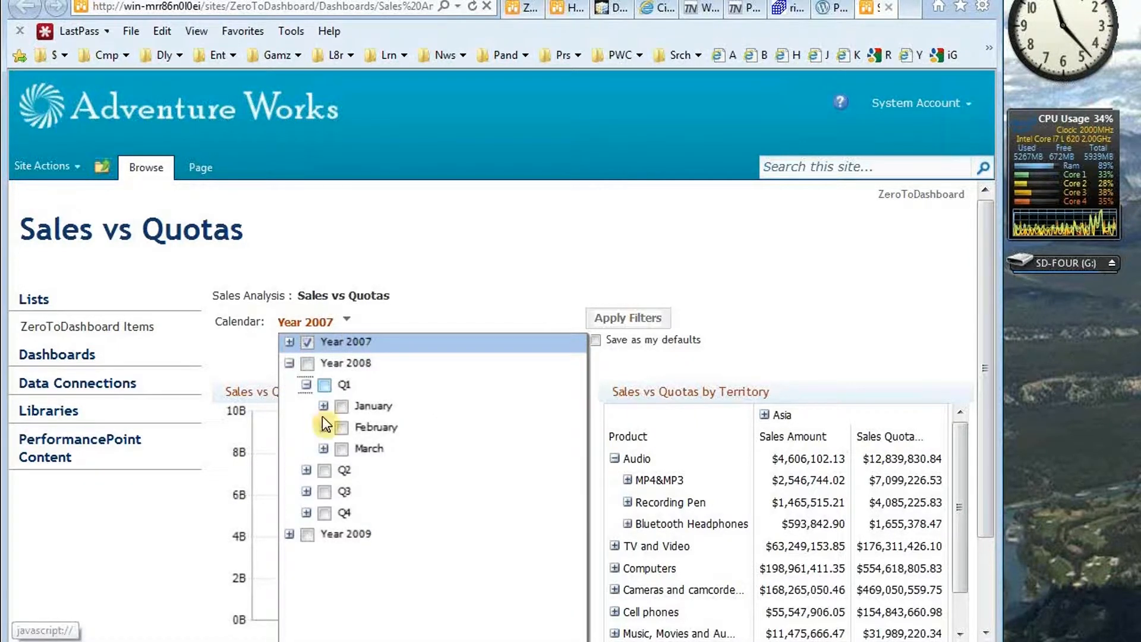
{"action": "left_click", "coordinate": [325, 386]}
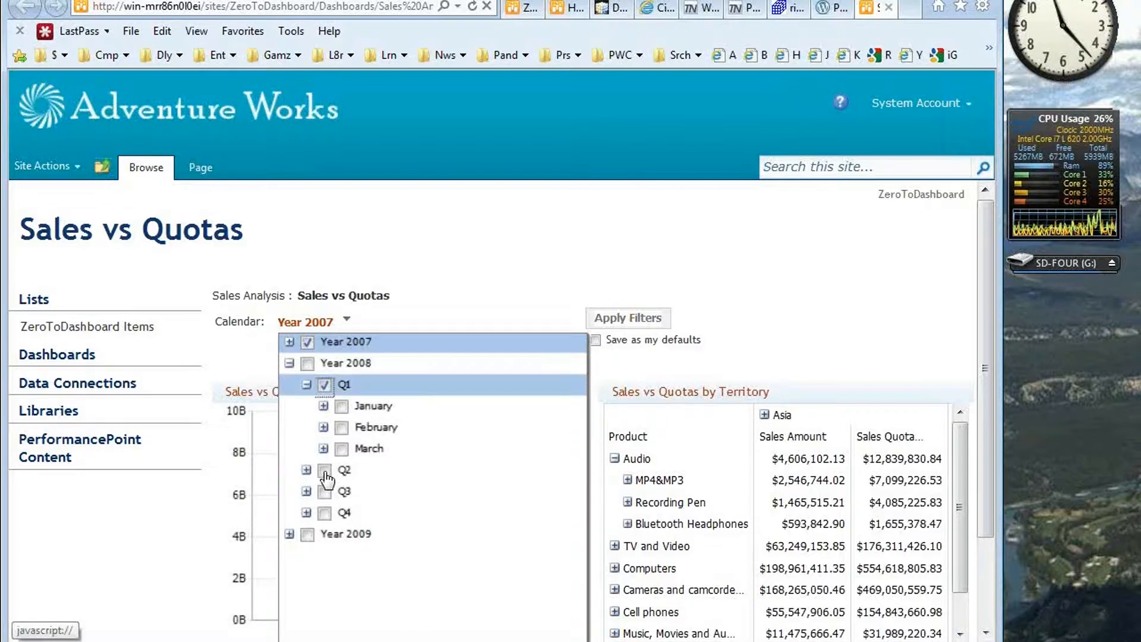
{"action": "left_click", "coordinate": [324, 469]}
{"action": "left_click", "coordinate": [306, 384]}
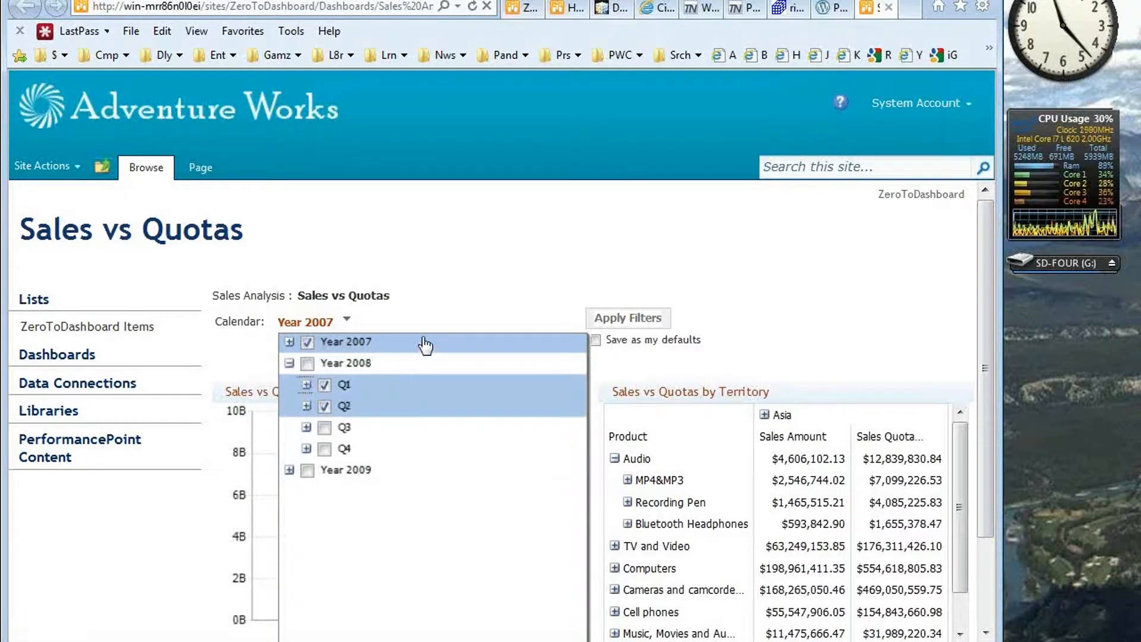
{"action": "left_click", "coordinate": [309, 343]}
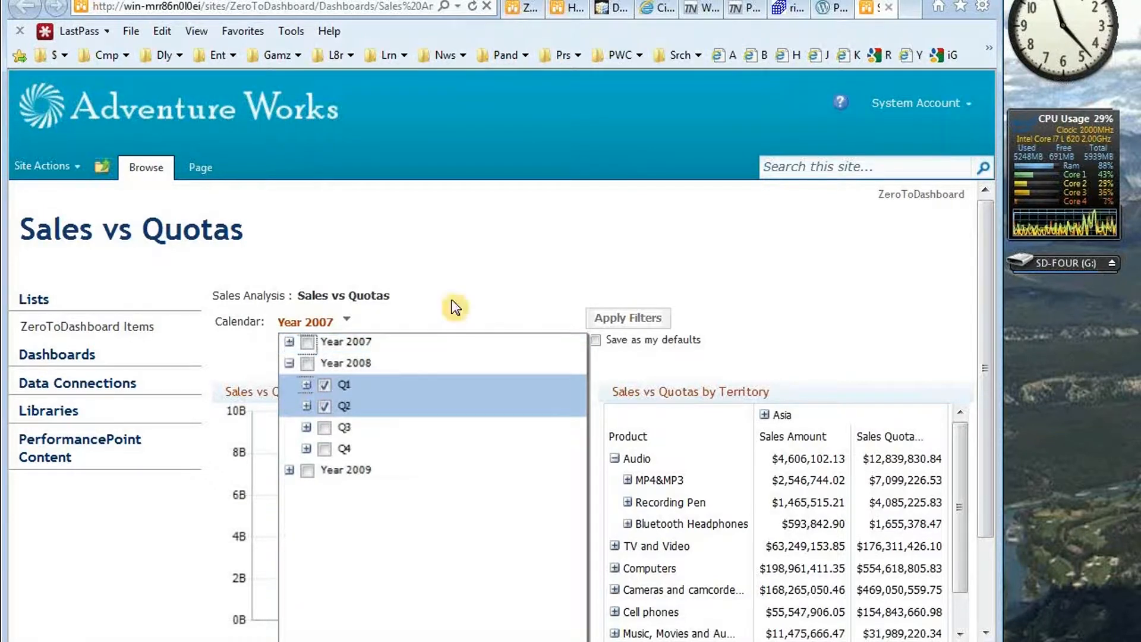
{"action": "left_click", "coordinate": [509, 298]}
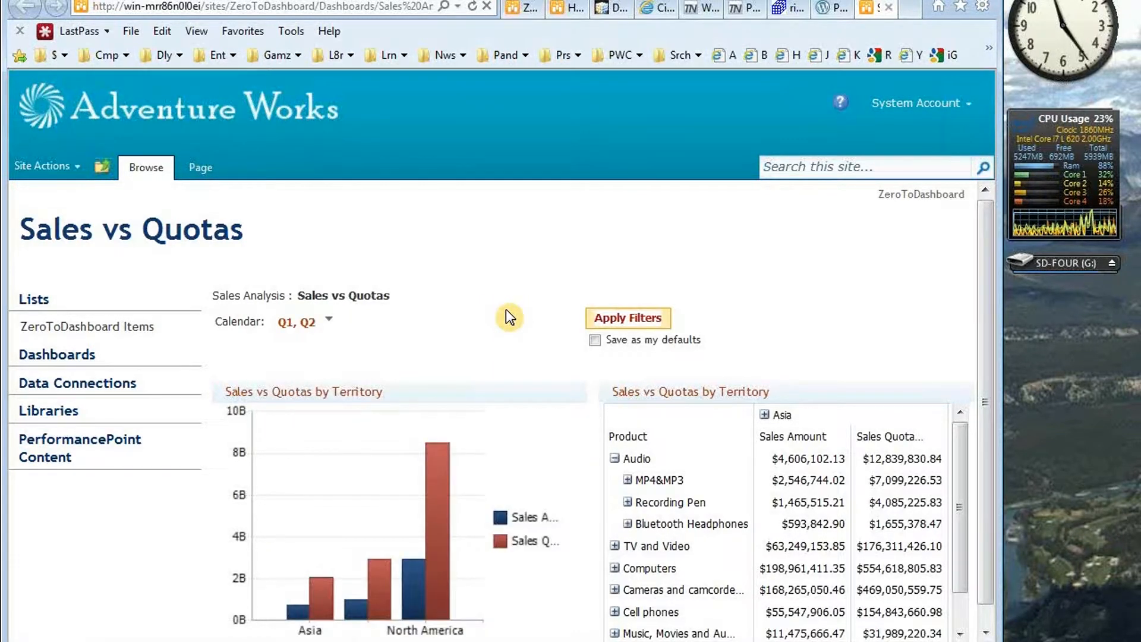
{"action": "left_click", "coordinate": [595, 342]}
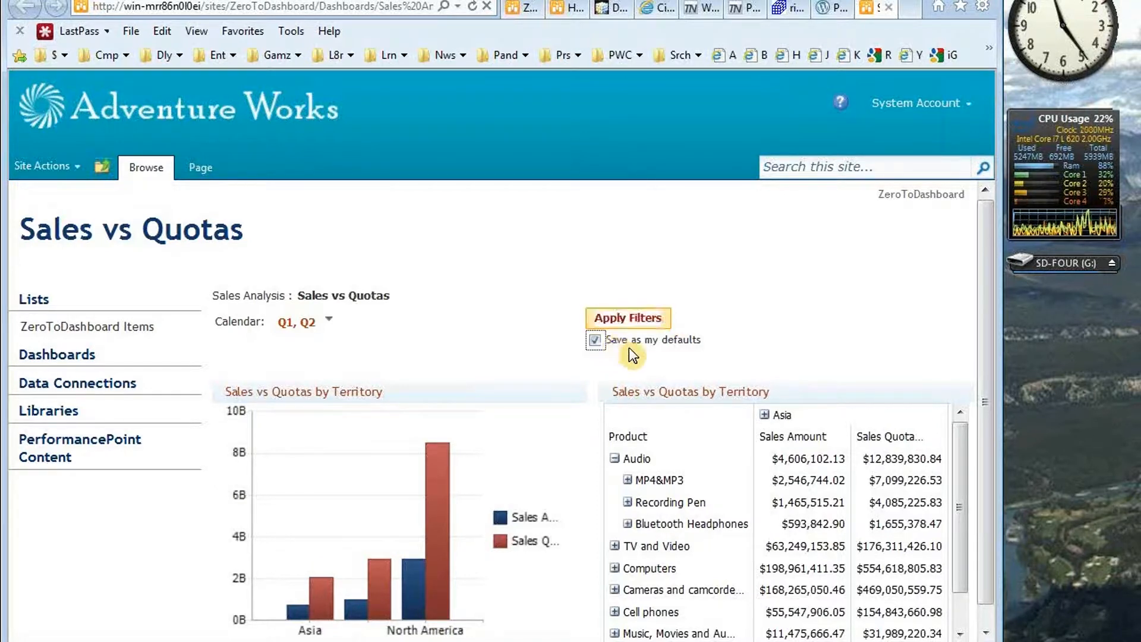
{"action": "left_click", "coordinate": [628, 321]}
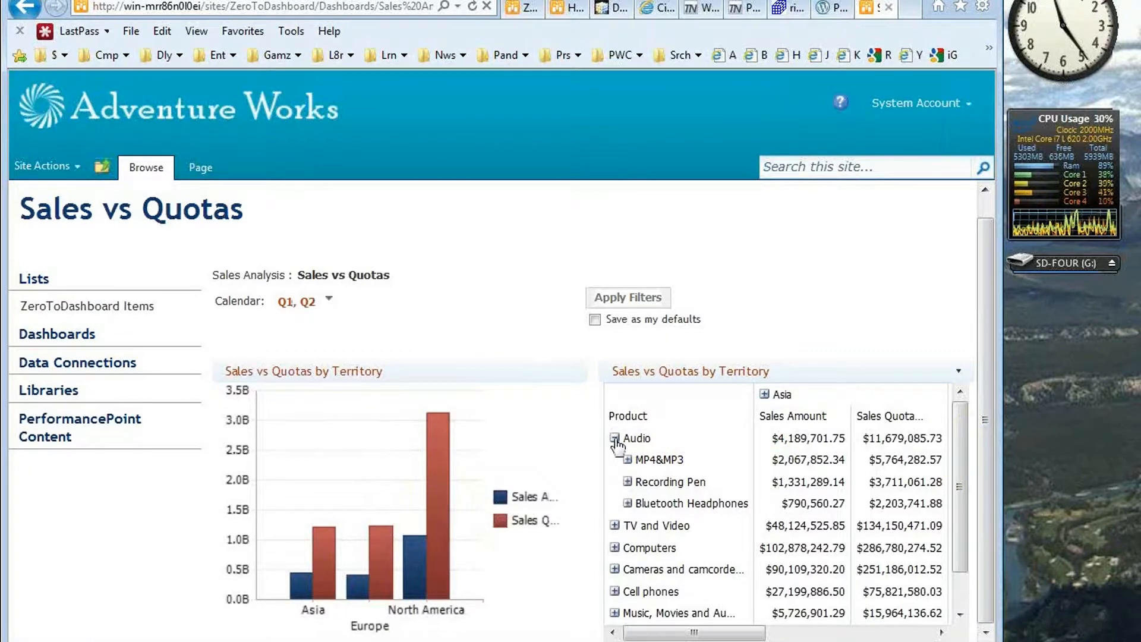
Collapse the Audio category in the Sales vs Quotas by Territory grid.
{"action": "left_click", "coordinate": [616, 439]}
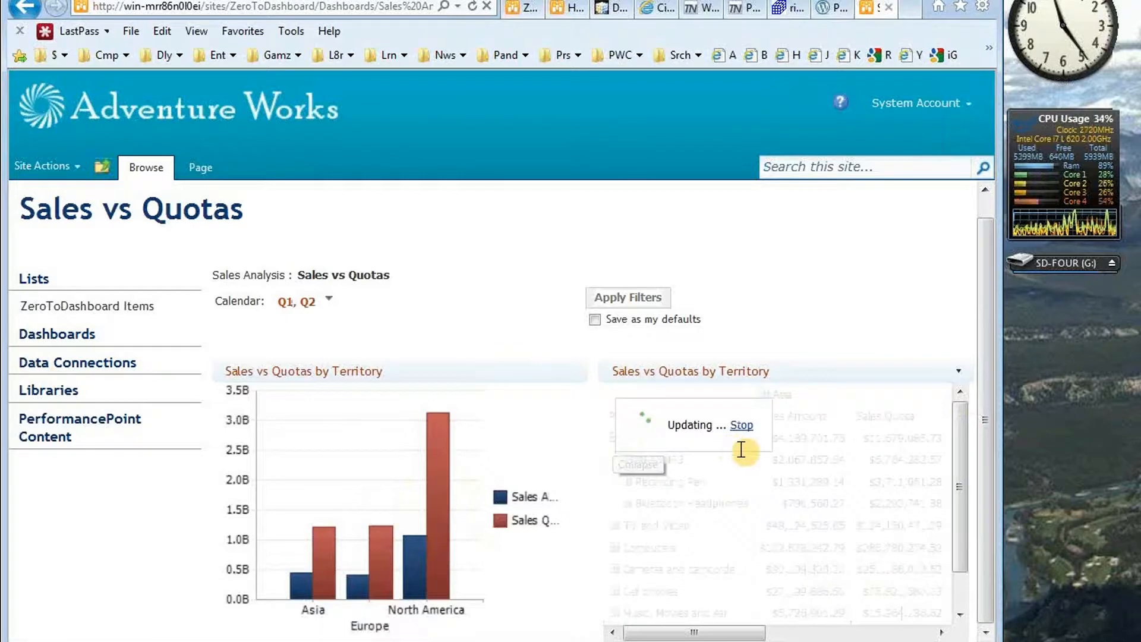
Expand the Computers category in the Sales vs Quotas by Territory grid, opening its Laptops subcategory and collapsing that again.
{"action": "left_click_drag", "start_coordinate": [742, 633], "coordinate": [755, 636]}
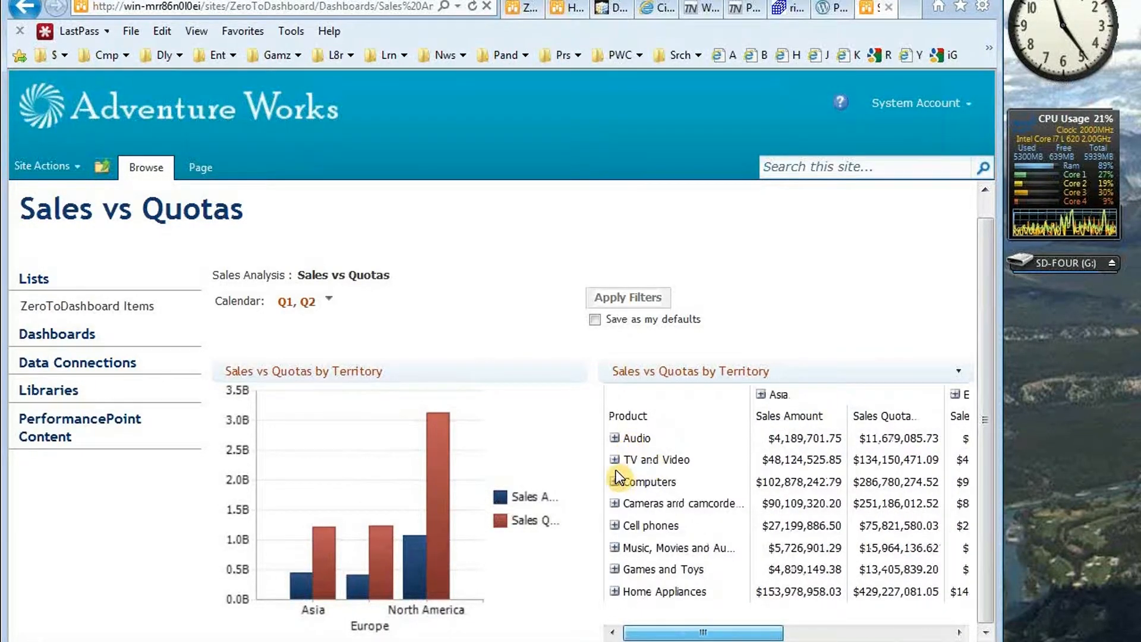
{"action": "left_click", "coordinate": [615, 481]}
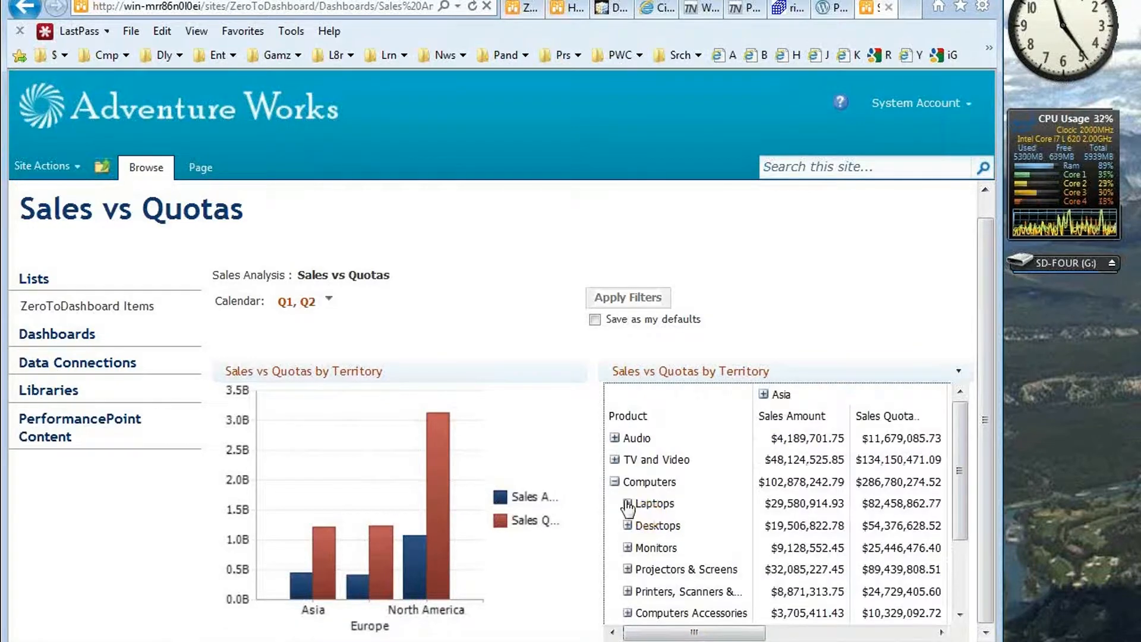
{"action": "left_click", "coordinate": [628, 504]}
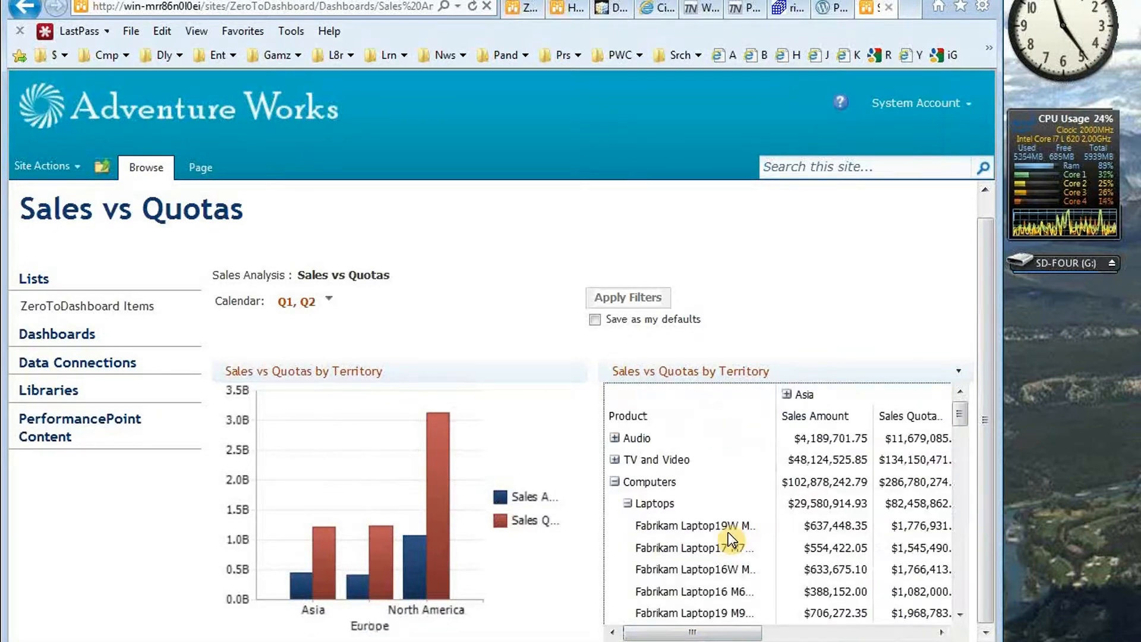
{"action": "left_click", "coordinate": [625, 501]}
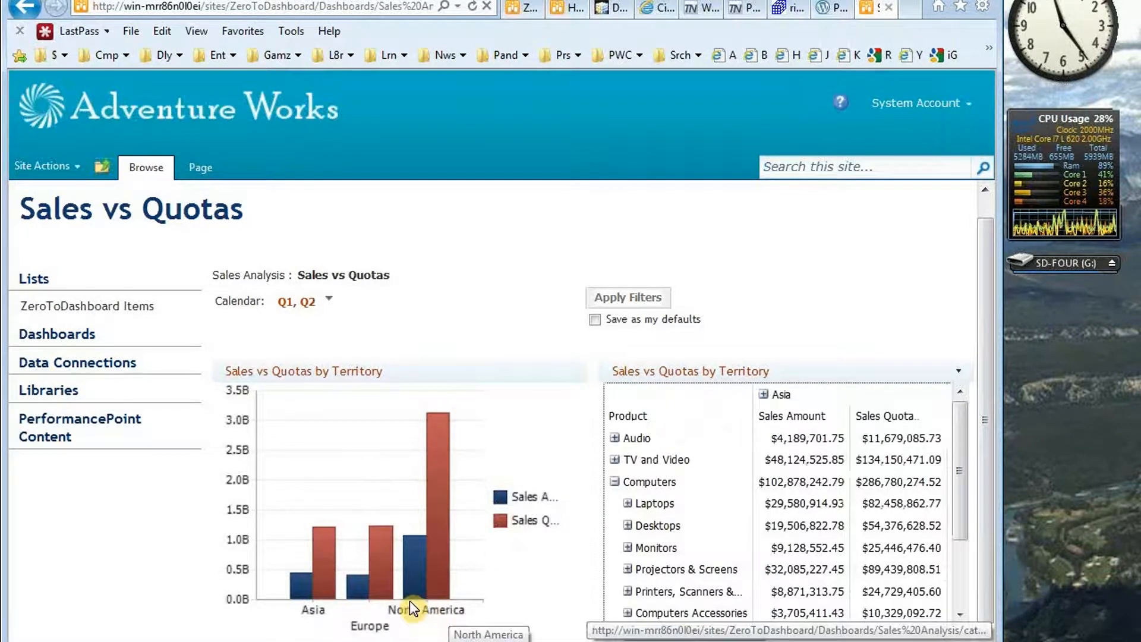
Drill the Sales vs Quotas by Territory chart down from North America into the United States.
{"action": "left_click", "coordinate": [428, 612]}
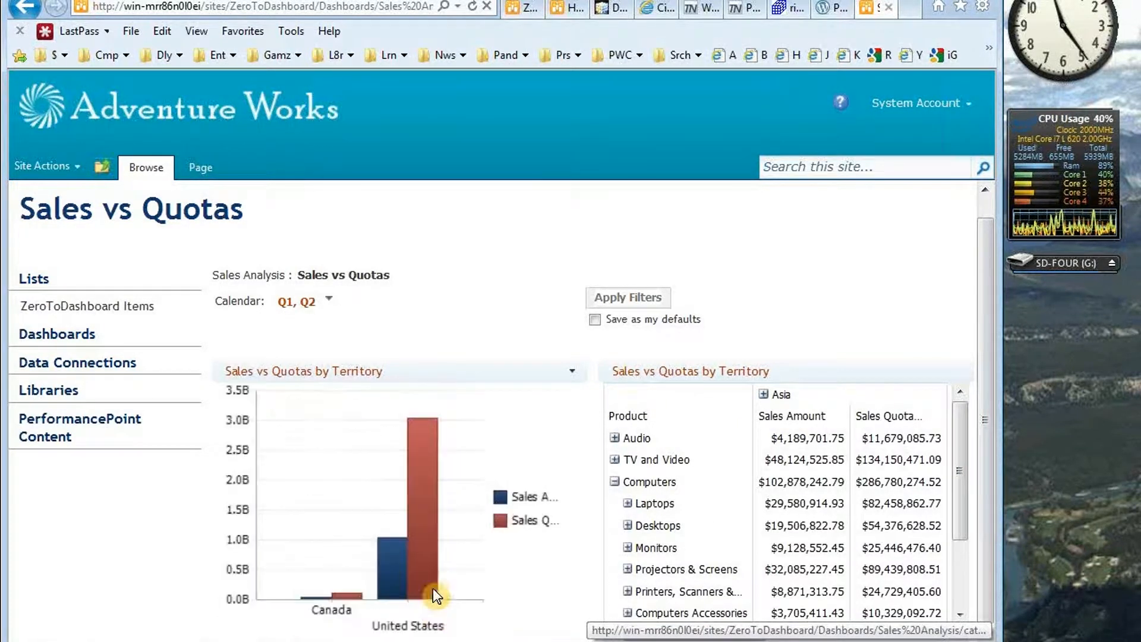
{"action": "left_click", "coordinate": [416, 623]}
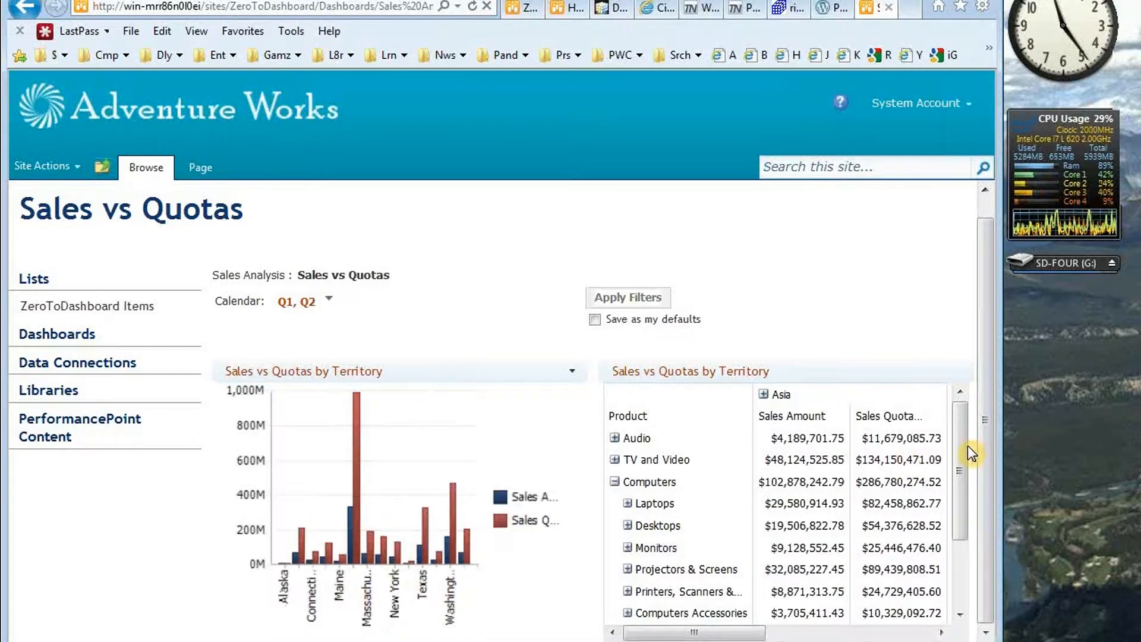
Open the Decomposition Tree for Audio's Asia Sales Amount in the grid and inspect the figures of its product subcategories.
{"action": "mouse_move", "coordinate": [962, 452]}
{"action": "left_mouse_down"}
{"action": "mouse_move", "coordinate": [963, 505]}
{"action": "mouse_move", "coordinate": [966, 440]}
{"action": "left_mouse_up"}
{"action": "right_click", "coordinate": [800, 444]}
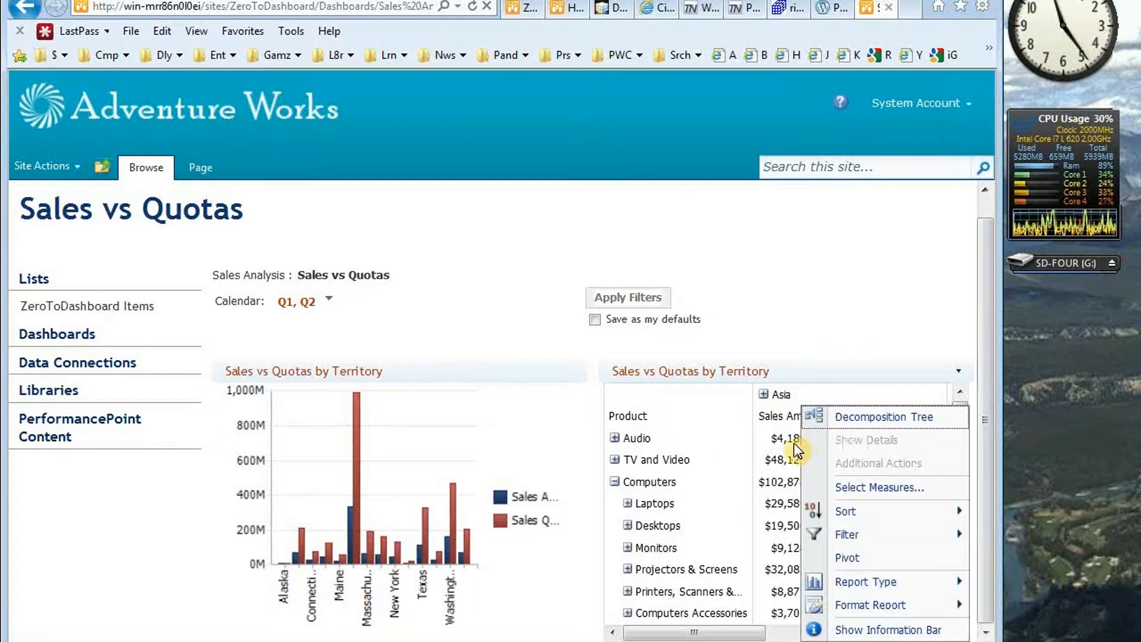
{"action": "left_click", "coordinate": [862, 418]}
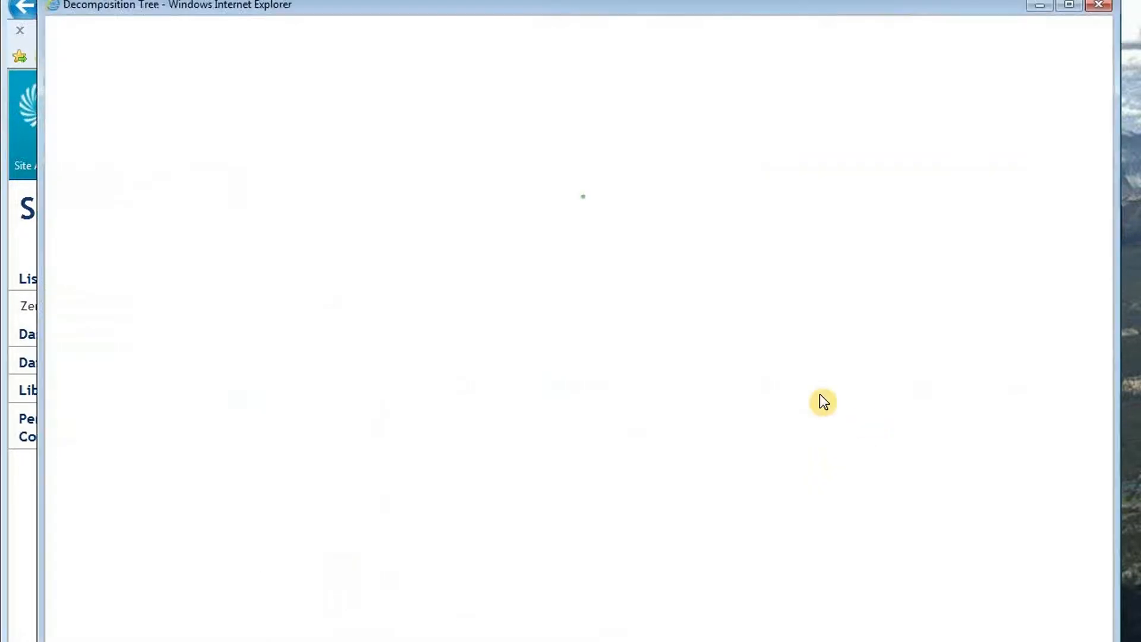
{"action": "left_click_drag", "start_coordinate": [678, 4], "coordinate": [642, 3]}
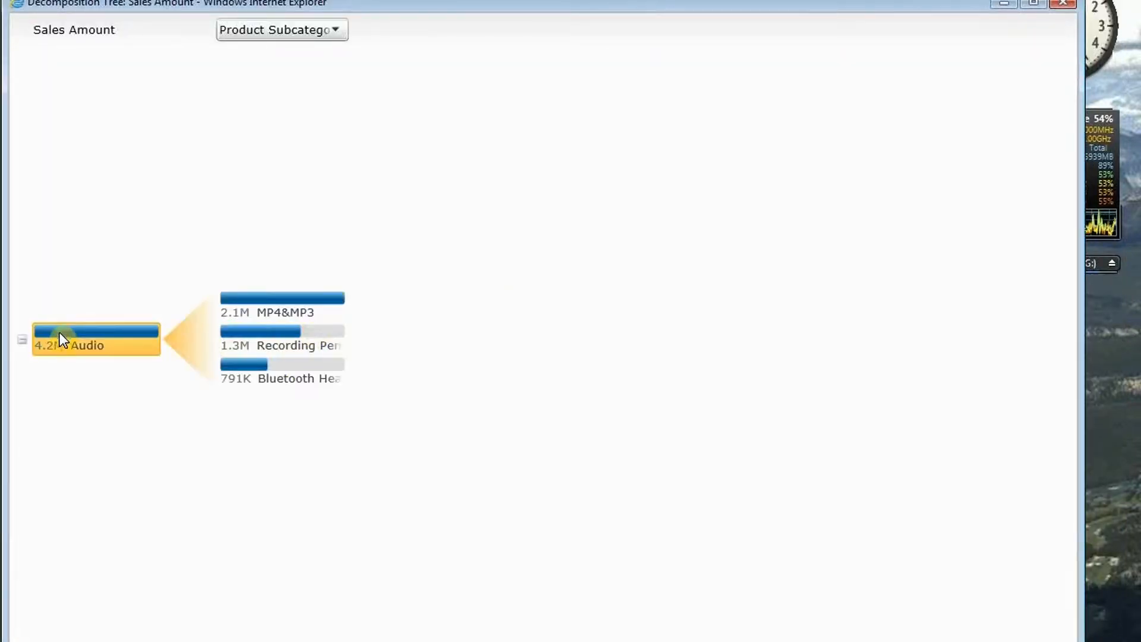
{"action": "mouse_move", "coordinate": [57, 344]}
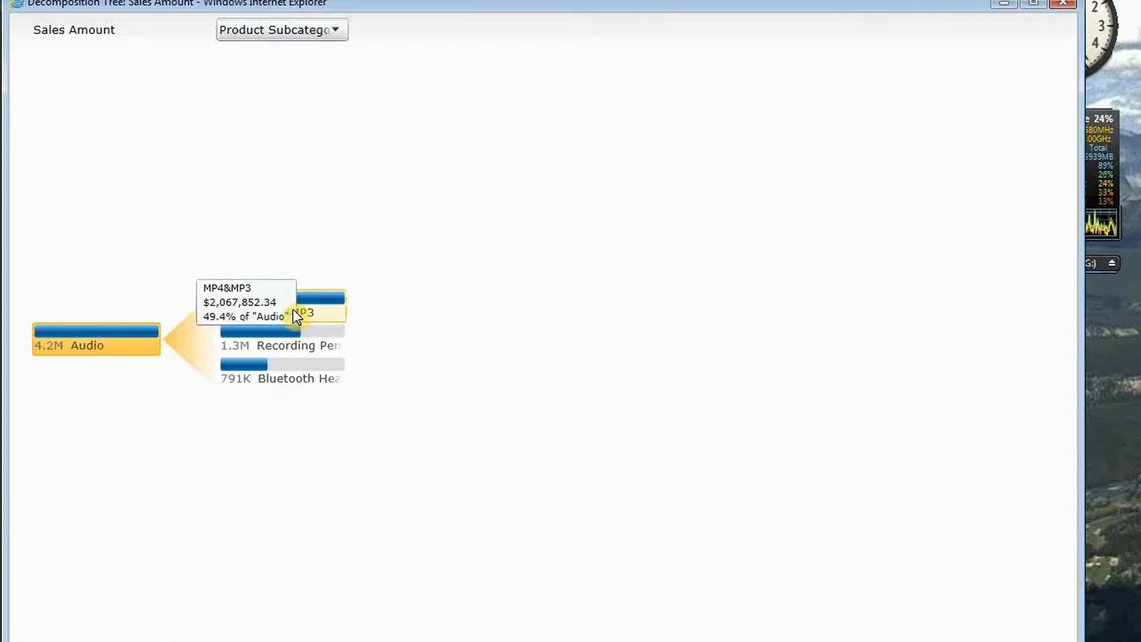
{"action": "mouse_move", "coordinate": [309, 354]}
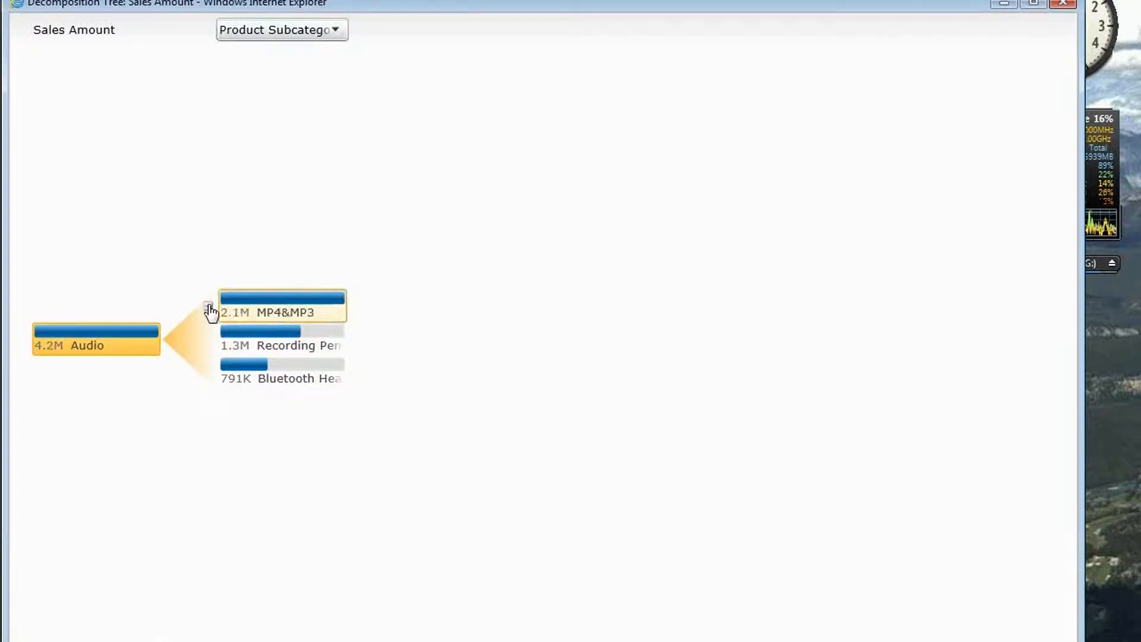
Expand the MP4&MP3 node into its product names, then collapse it again.
{"action": "left_click", "coordinate": [209, 306]}
{"action": "left_click", "coordinate": [339, 308]}
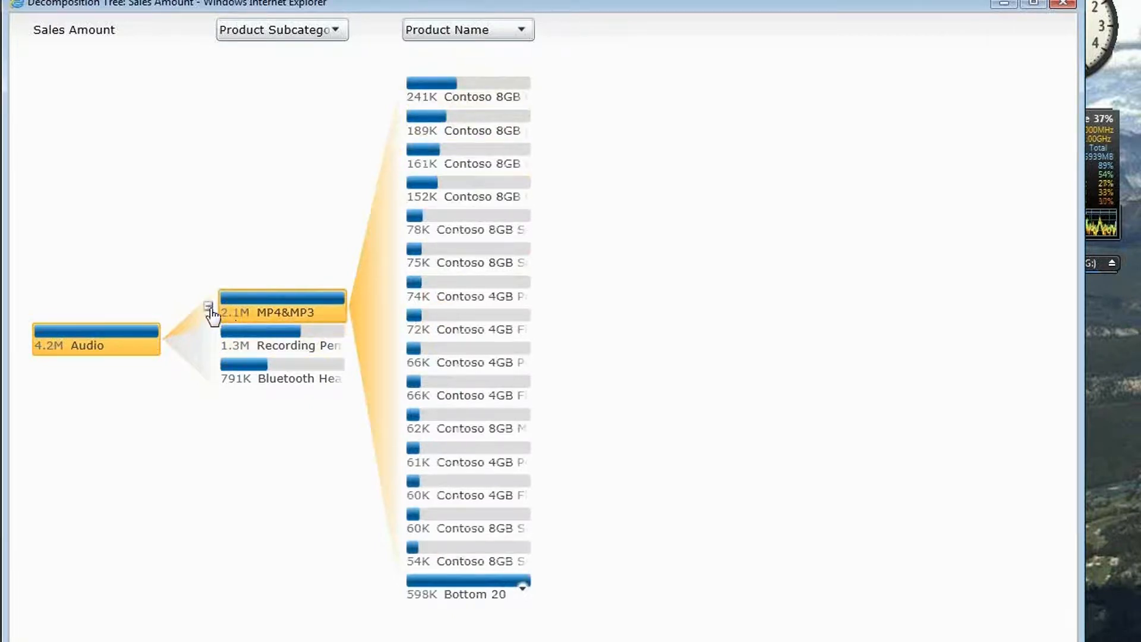
{"action": "left_click", "coordinate": [209, 308]}
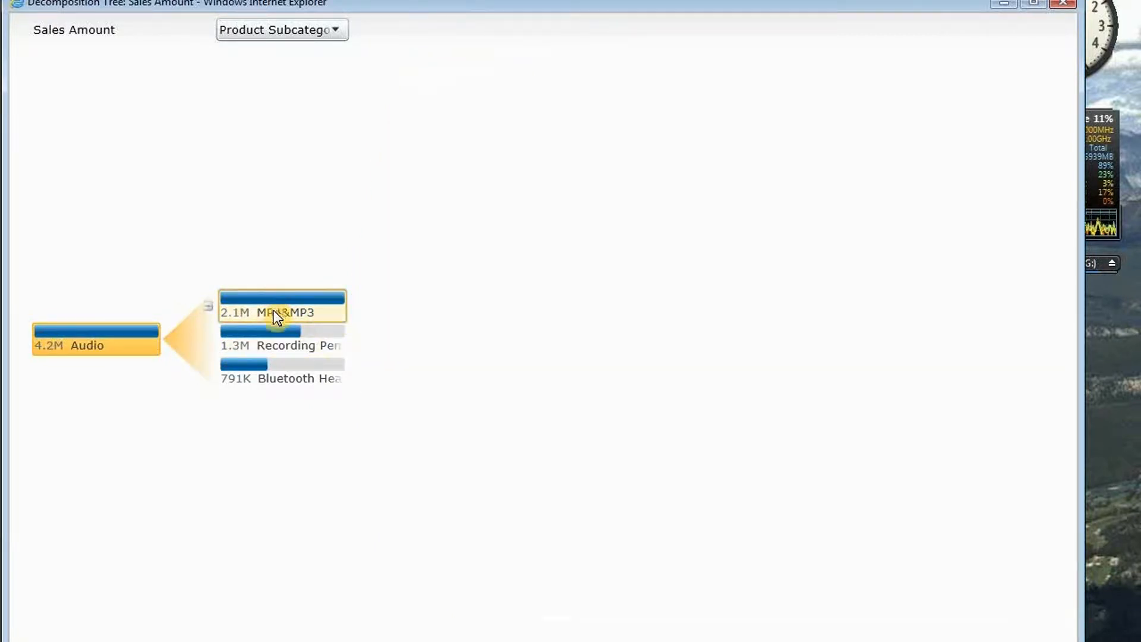
Break the MP4&MP3 node down by the Last Name attribute of the Employee dimension.
{"action": "mouse_move", "coordinate": [277, 317]}
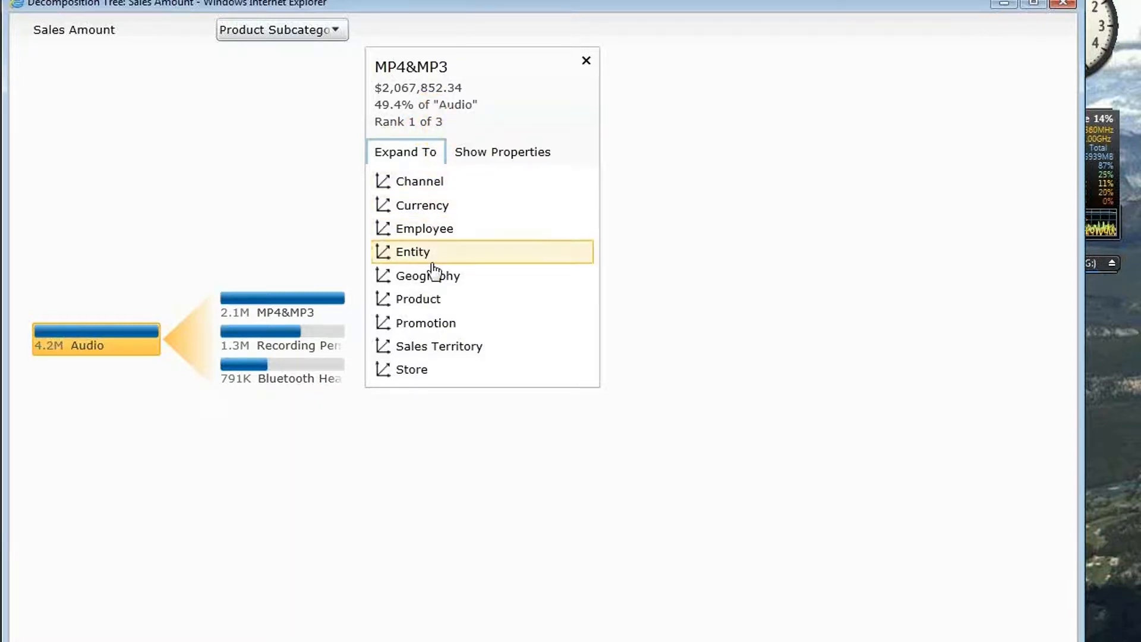
{"action": "left_click", "coordinate": [439, 232]}
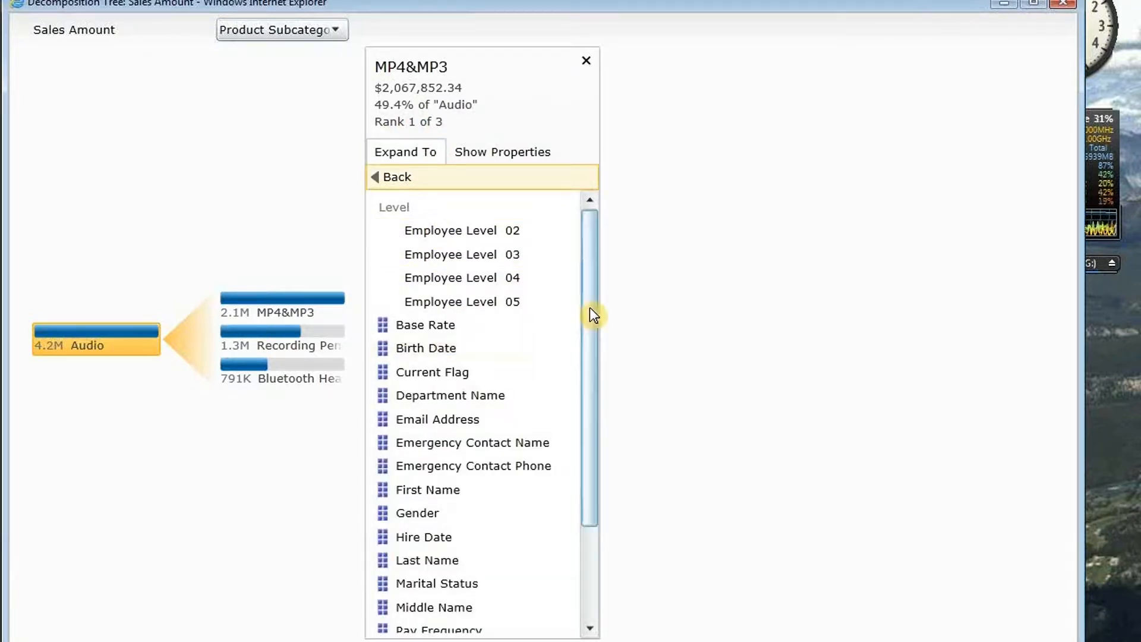
{"action": "left_click_drag", "start_coordinate": [589, 308], "coordinate": [578, 428]}
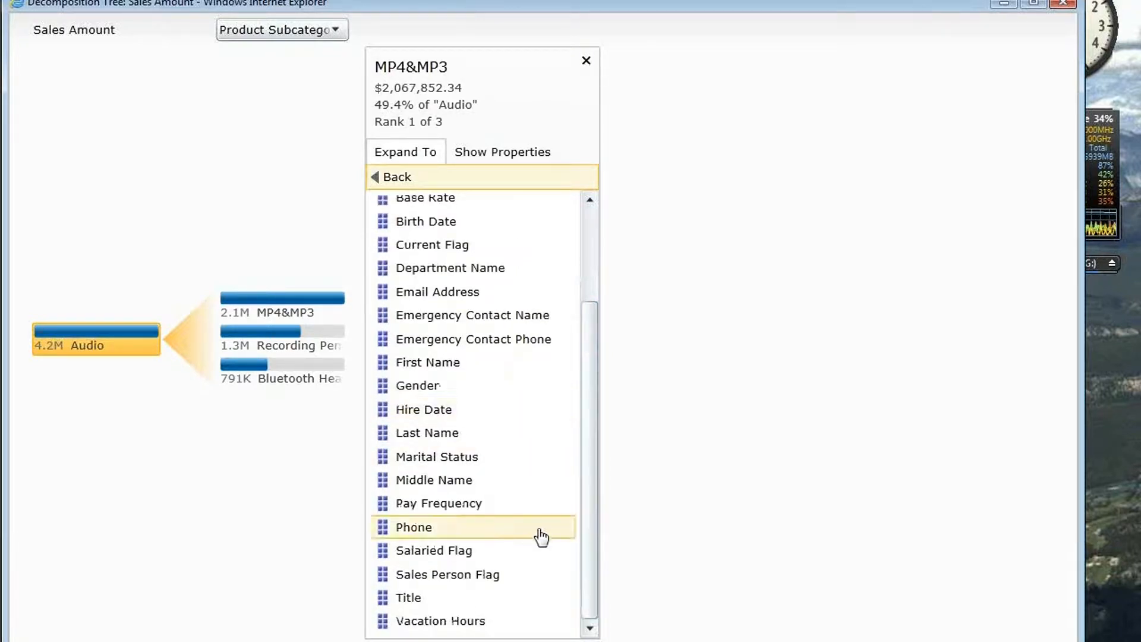
{"action": "left_click", "coordinate": [463, 433]}
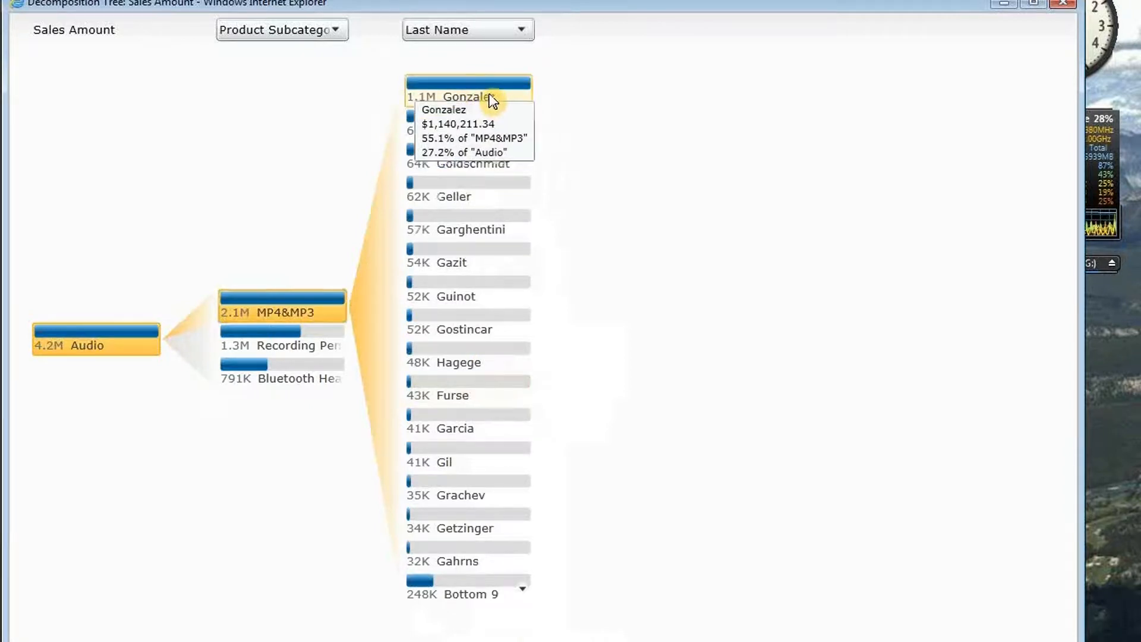
Break the top-ranked employee down by Store Name, inspect the stores' sales figures, and close the Decomposition Tree.
{"action": "left_click", "coordinate": [489, 95]}
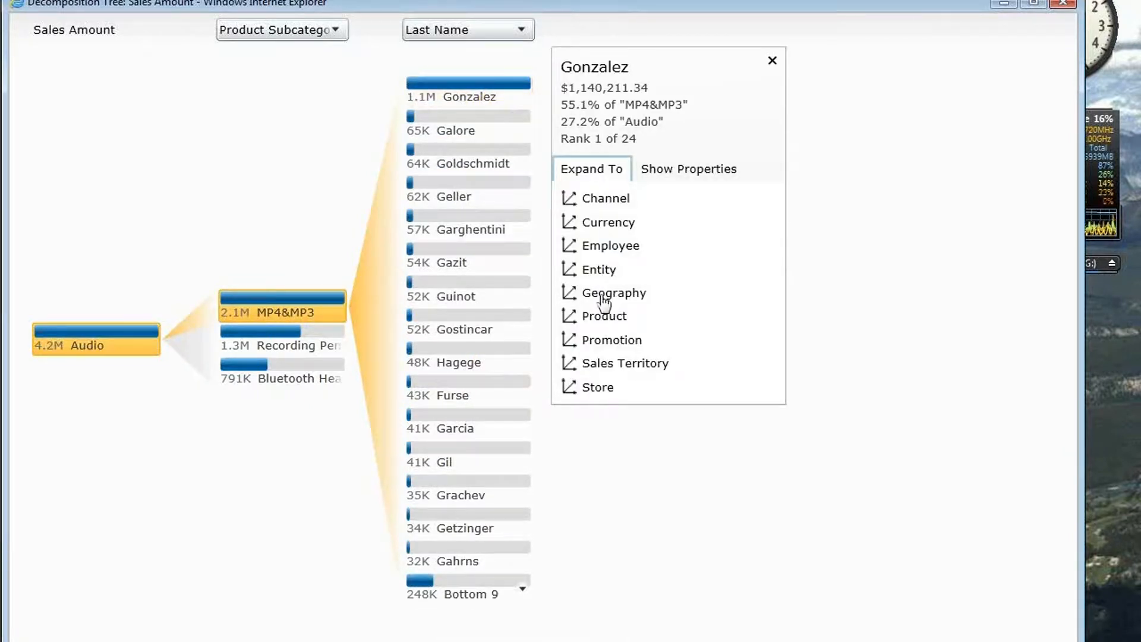
{"action": "left_click", "coordinate": [619, 389]}
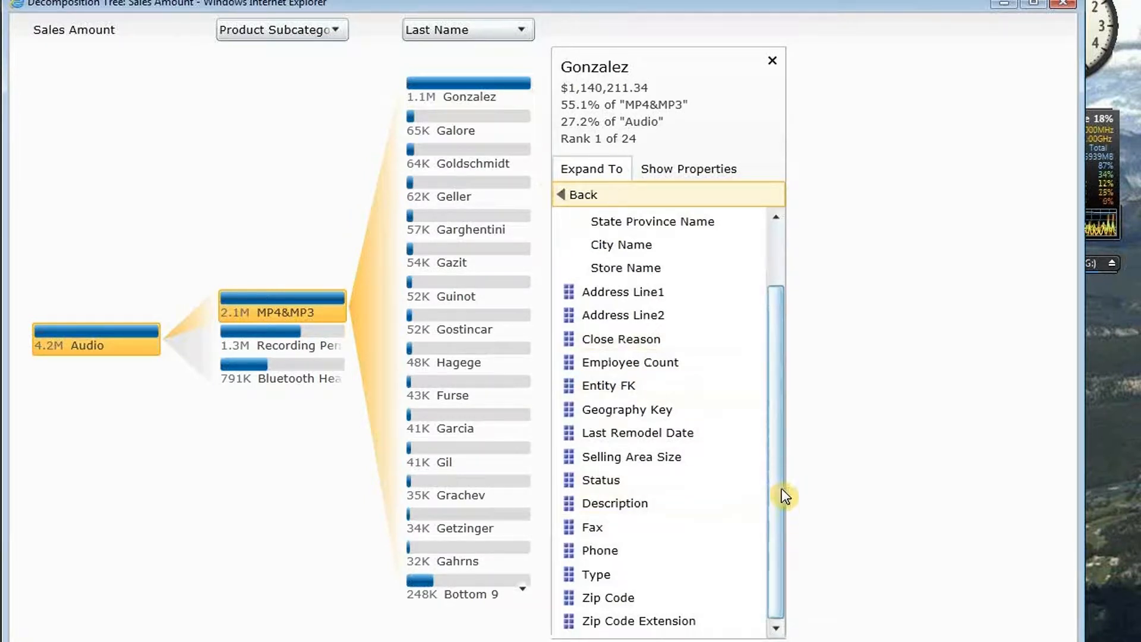
{"action": "left_click", "coordinate": [654, 293]}
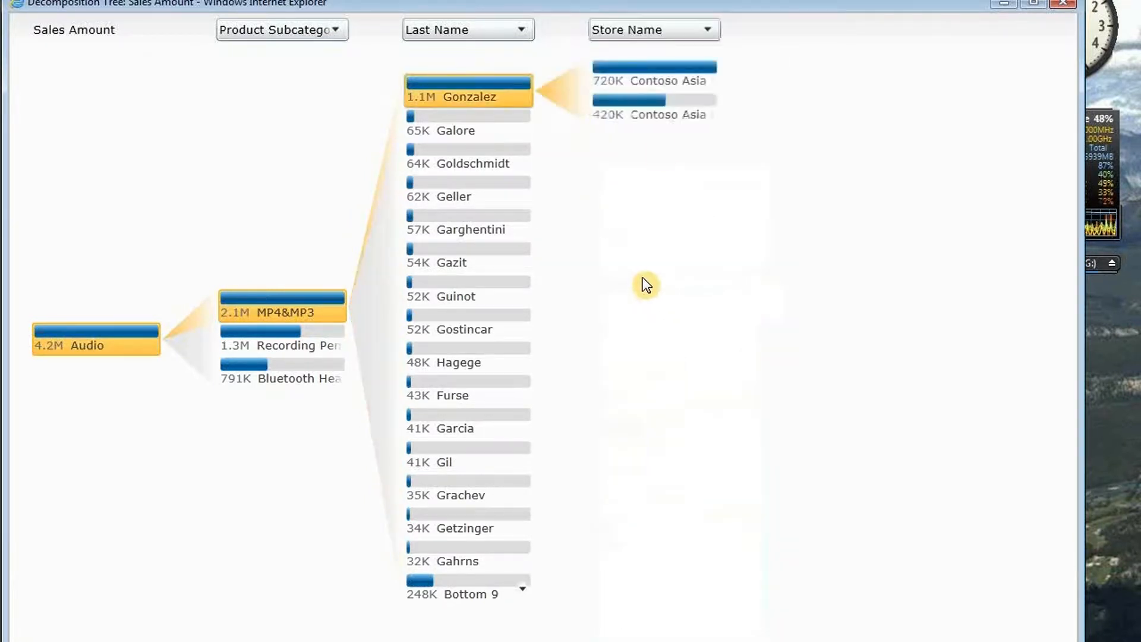
{"action": "mouse_move", "coordinate": [660, 89]}
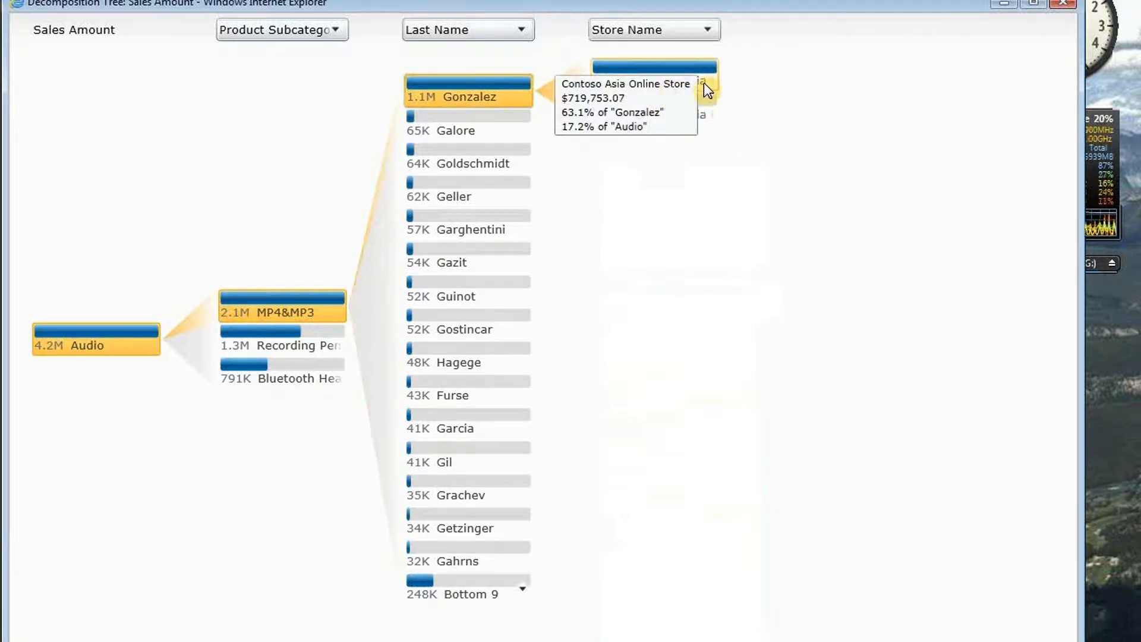
{"action": "mouse_move", "coordinate": [703, 121]}
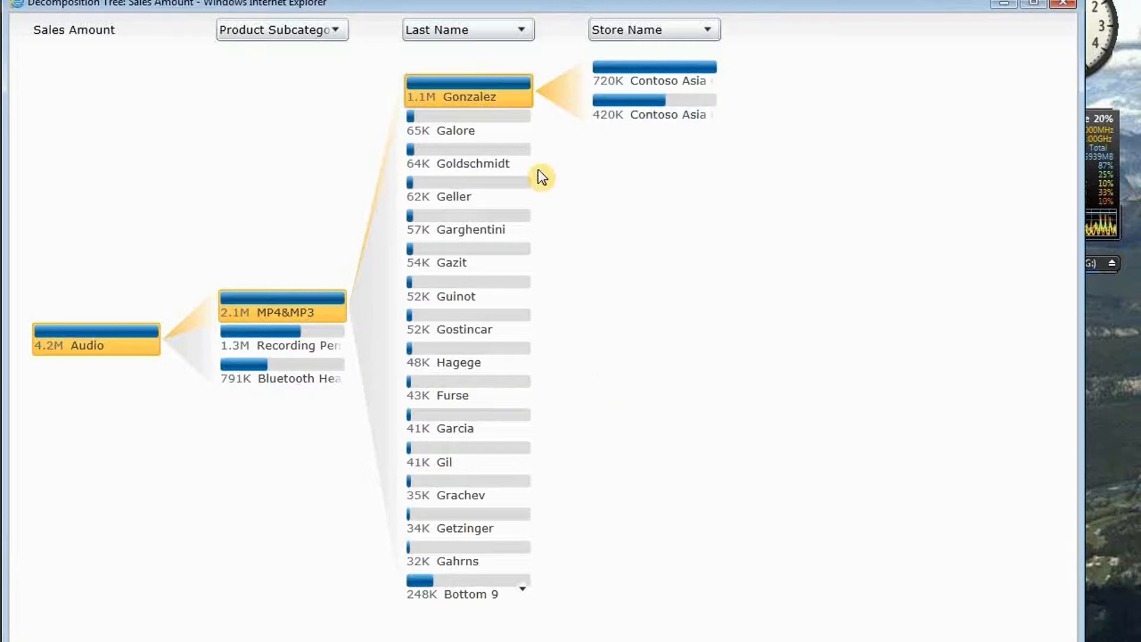
{"action": "left_click", "coordinate": [1063, 6]}
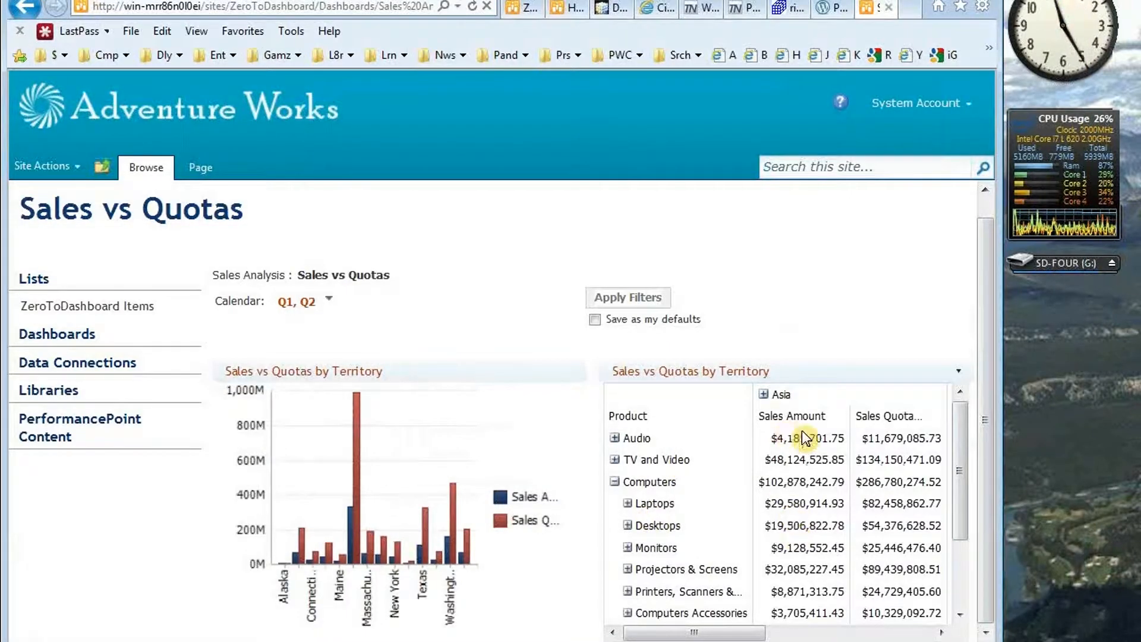
Change the grid's measures to Sales Discount Amount, Sales Return Amount and Sales Amount, removing Sales Quota Amount.
{"action": "right_click", "coordinate": [797, 443]}
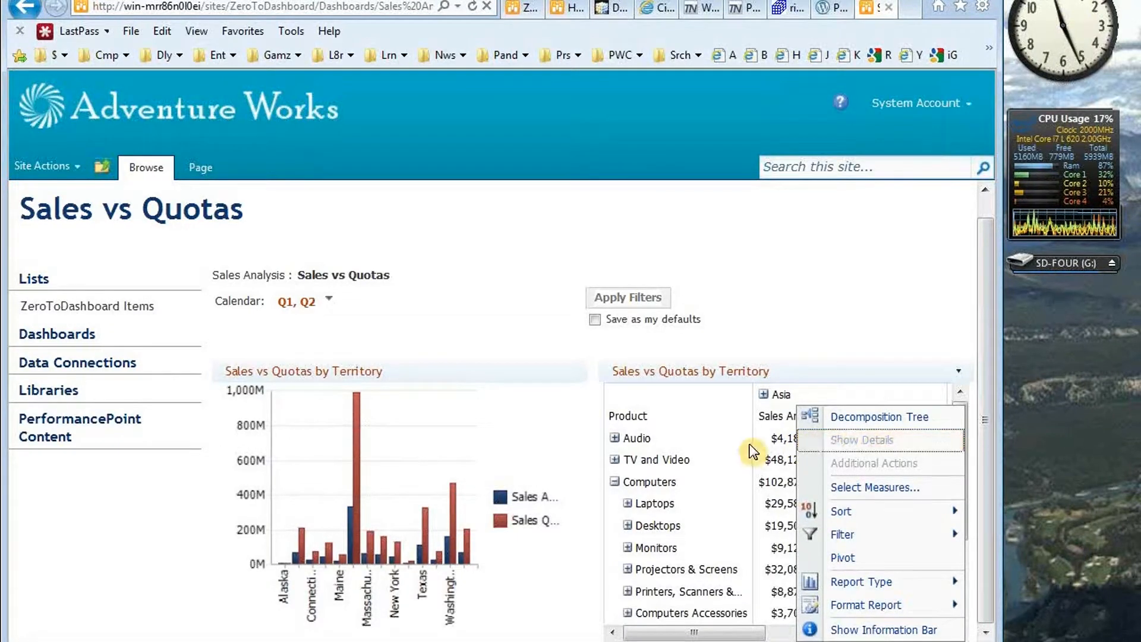
{"action": "left_click", "coordinate": [775, 440]}
{"action": "right_click", "coordinate": [776, 440]}
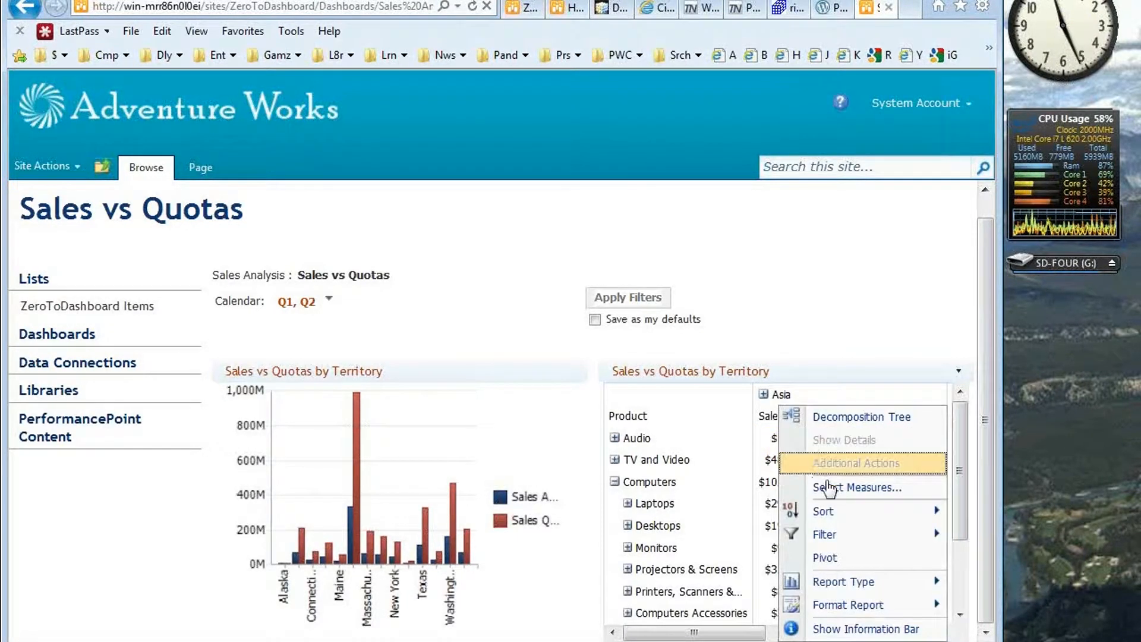
{"action": "left_click", "coordinate": [866, 487]}
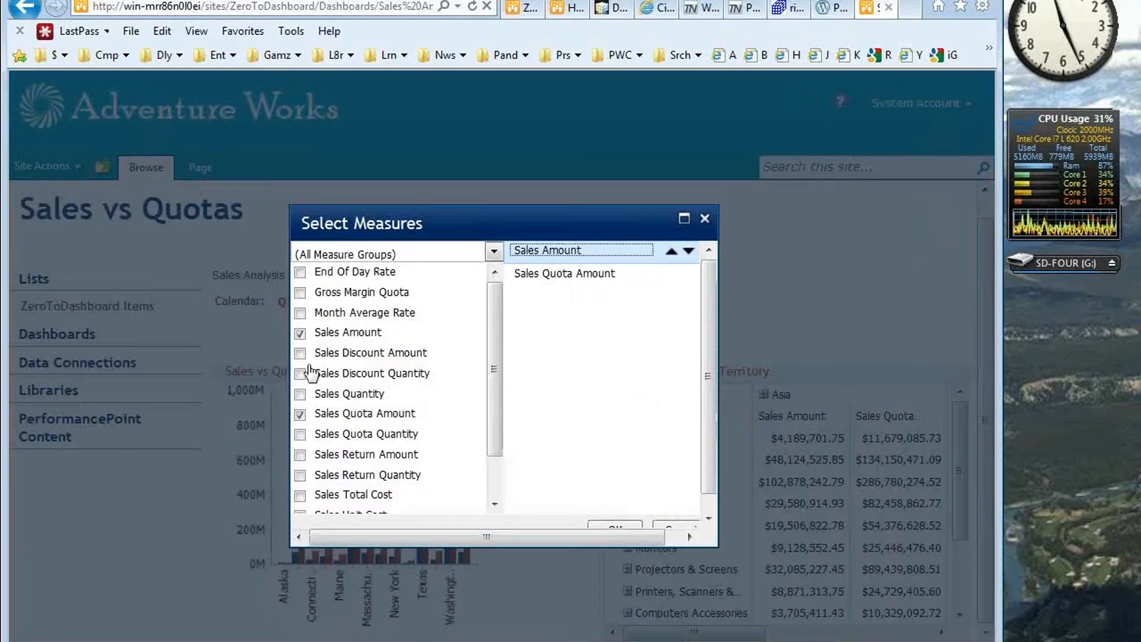
{"action": "left_click", "coordinate": [300, 333]}
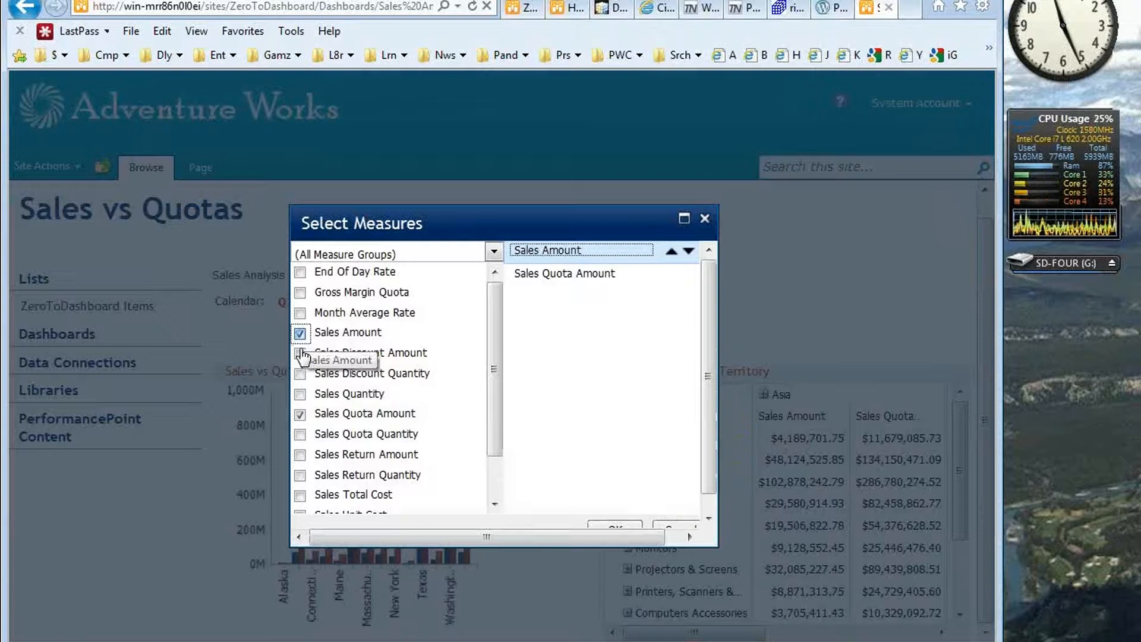
{"action": "left_click", "coordinate": [301, 414]}
{"action": "left_click", "coordinate": [300, 395]}
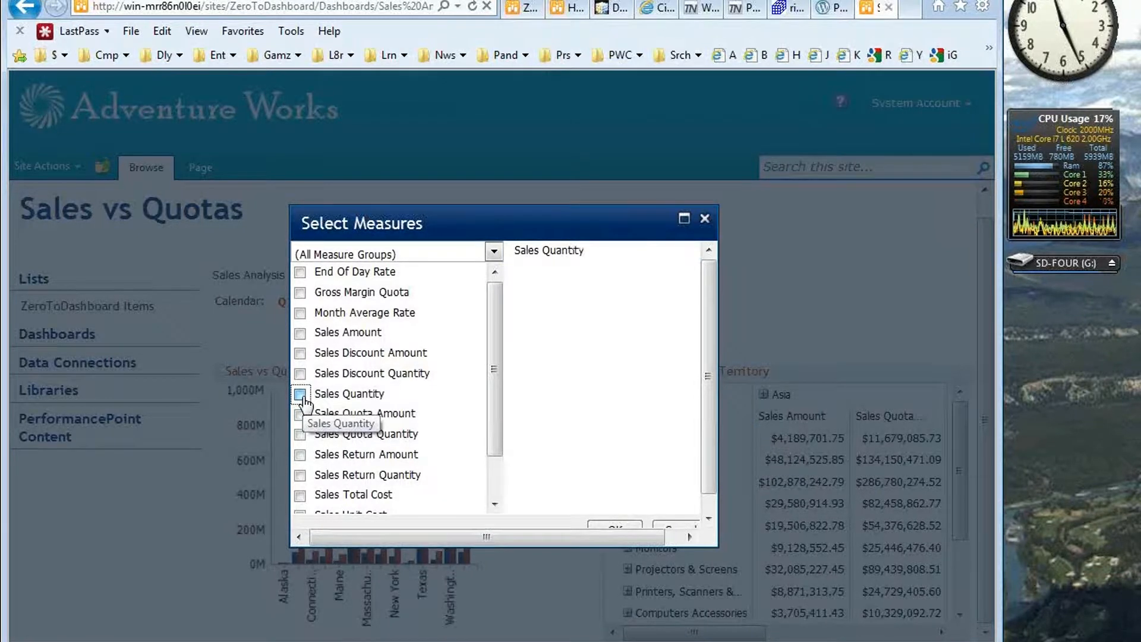
{"action": "left_click", "coordinate": [300, 353]}
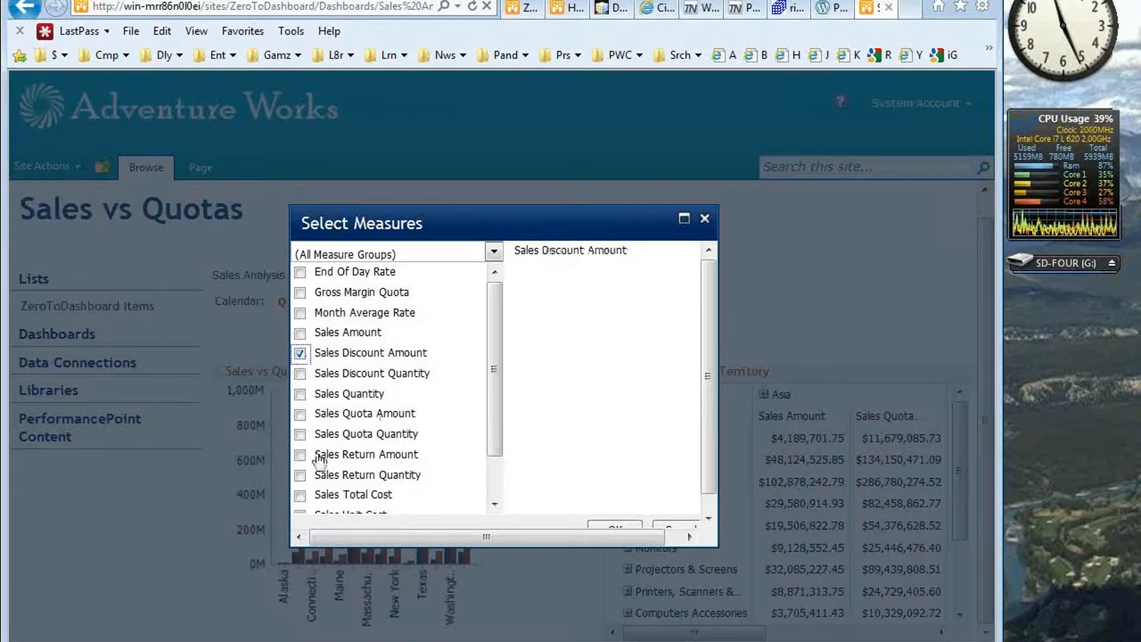
{"action": "left_click", "coordinate": [300, 334]}
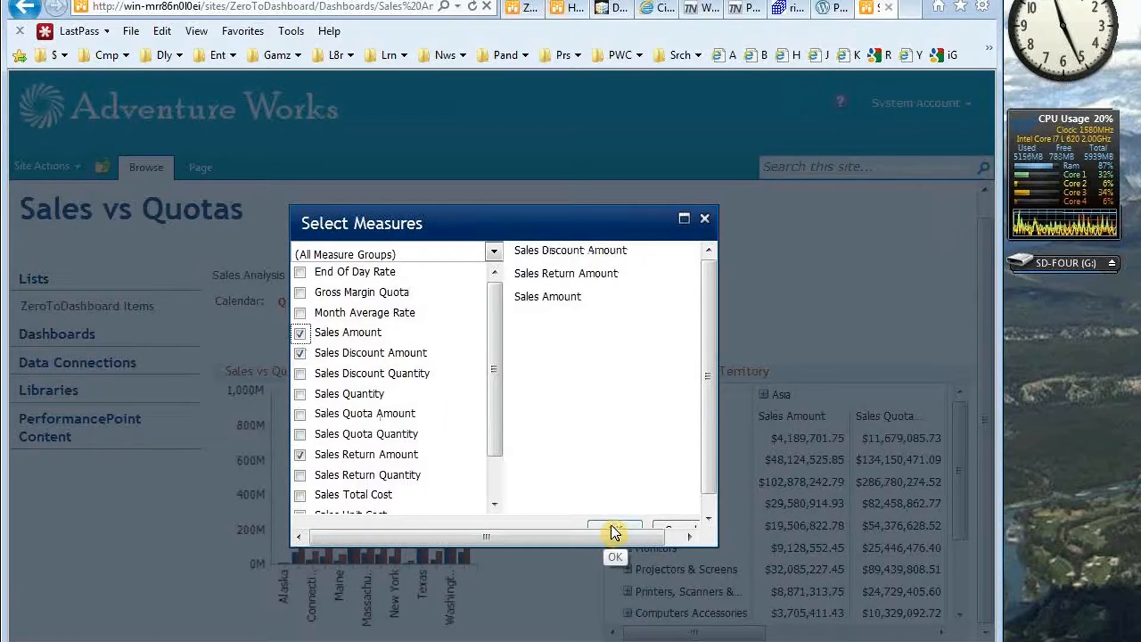
{"action": "left_click", "coordinate": [611, 525]}
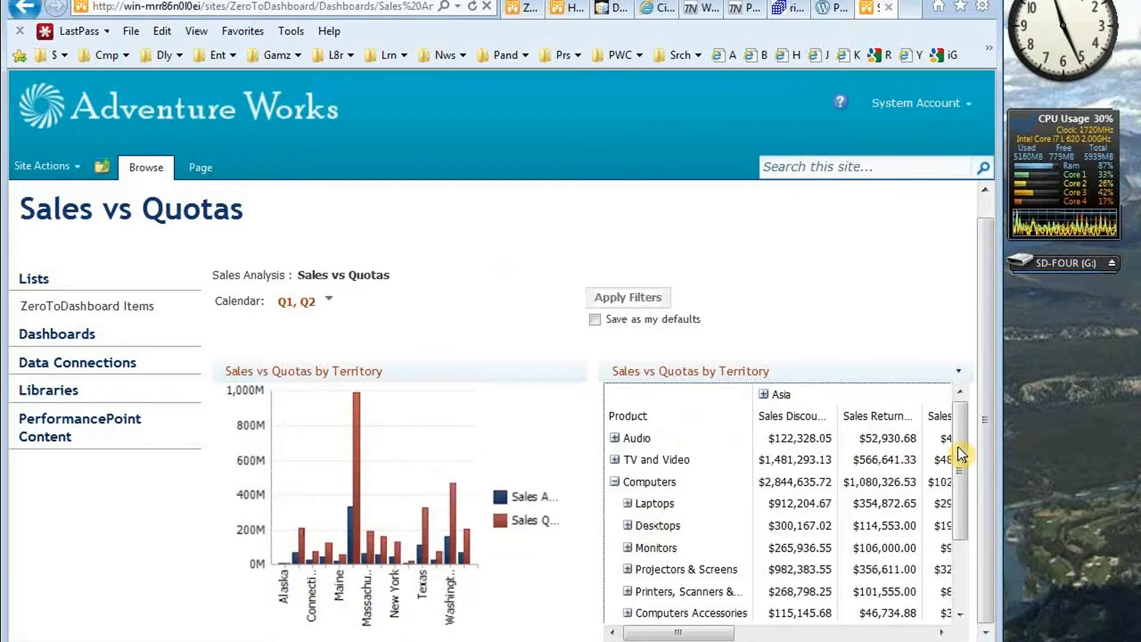
Collapse the Computers category in the grid and bring up the available actions for Audio's Asia Sales Discount Amount.
{"action": "left_click", "coordinate": [615, 481]}
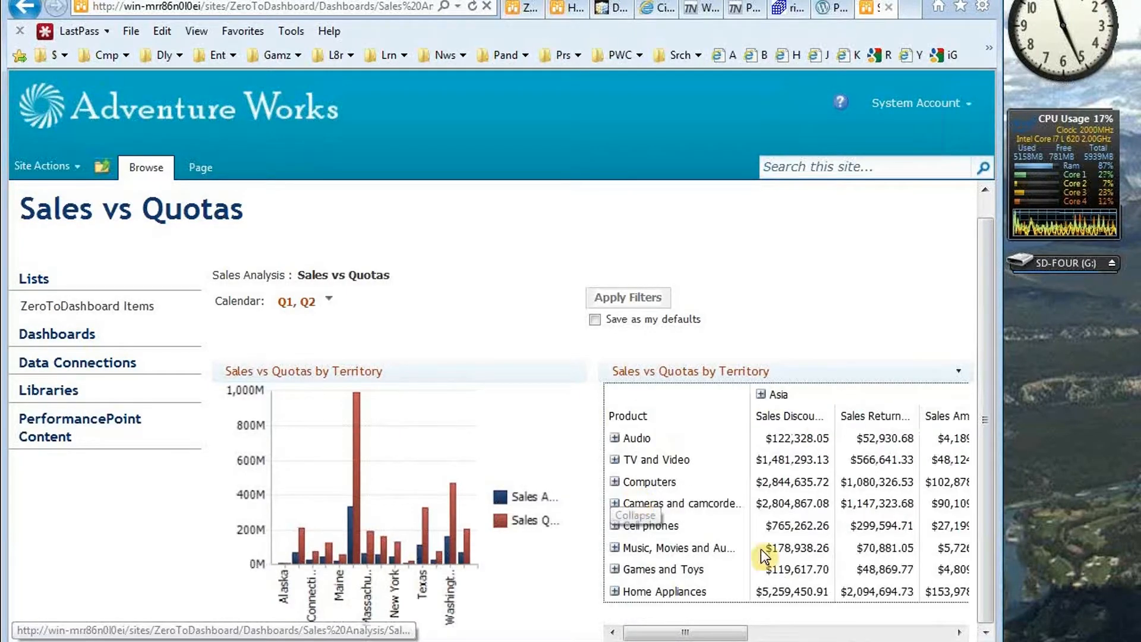
{"action": "left_click_drag", "start_coordinate": [739, 635], "coordinate": [712, 637]}
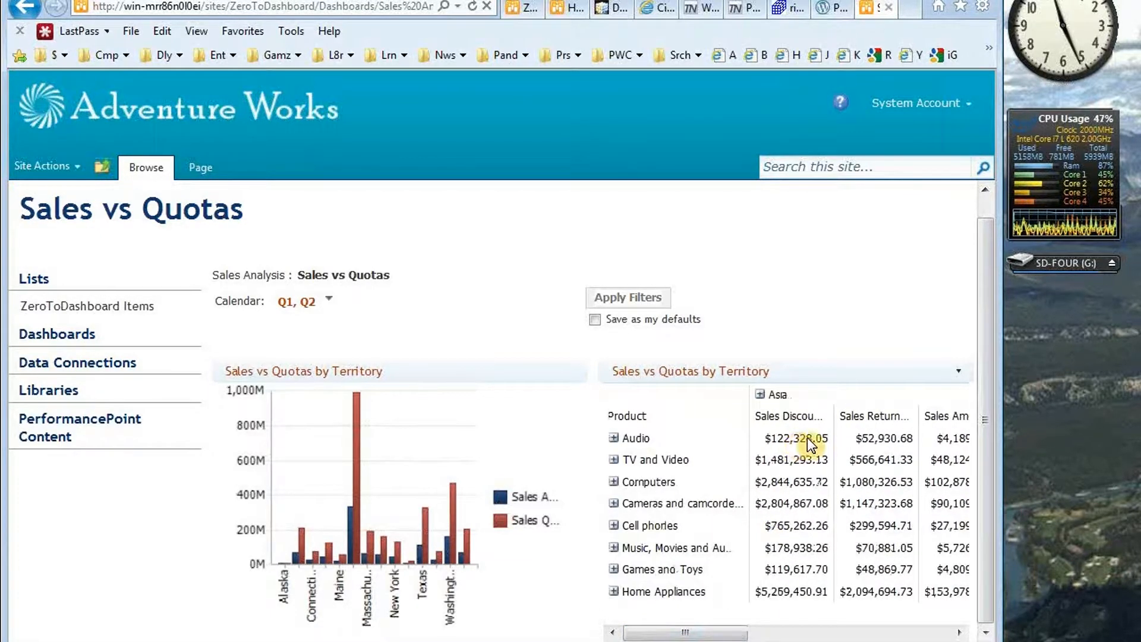
{"action": "left_click_drag", "start_coordinate": [714, 638], "coordinate": [684, 635]}
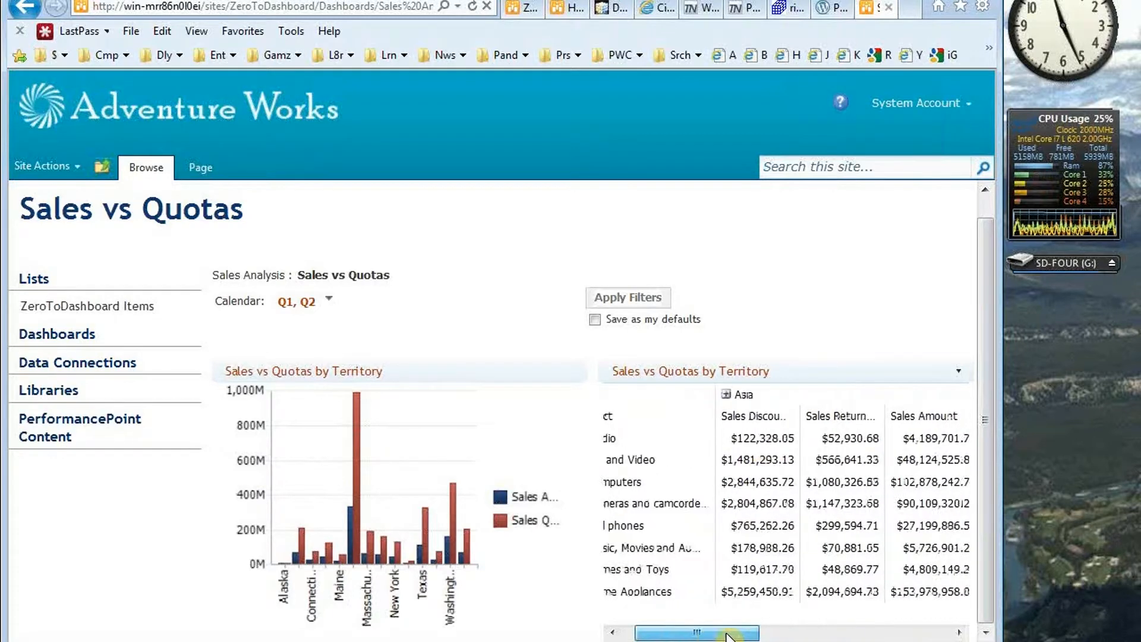
{"action": "right_click", "coordinate": [754, 443]}
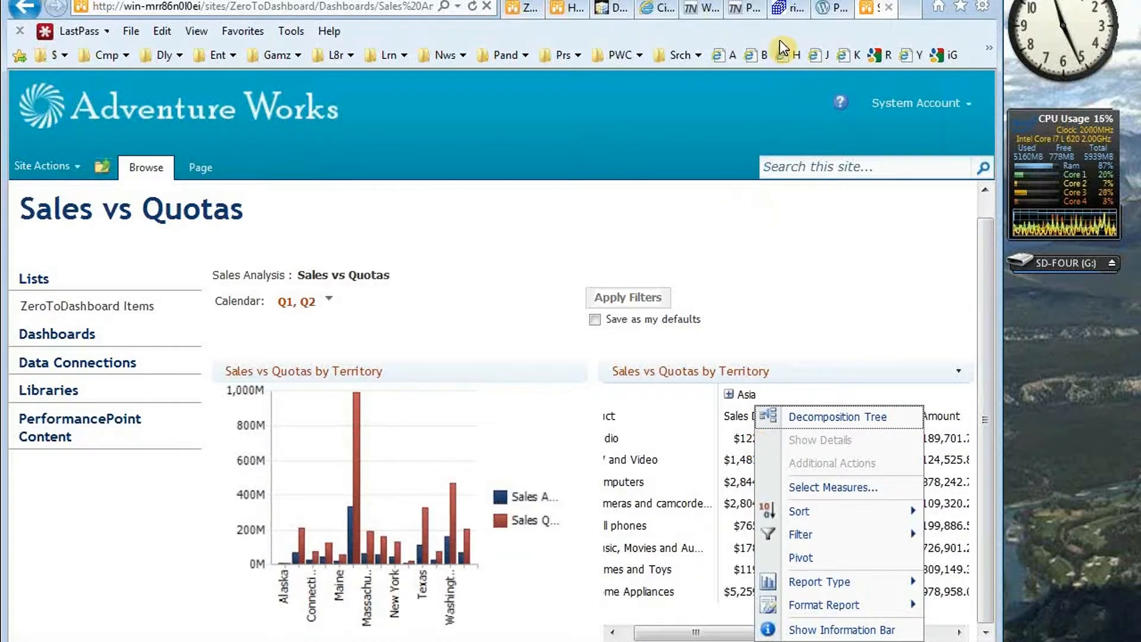
In Central Administration, open the PerformancePoint Service Application Settings of the MyPerformancePointServiceApp service application.
{"action": "left_click", "coordinate": [566, 5]}
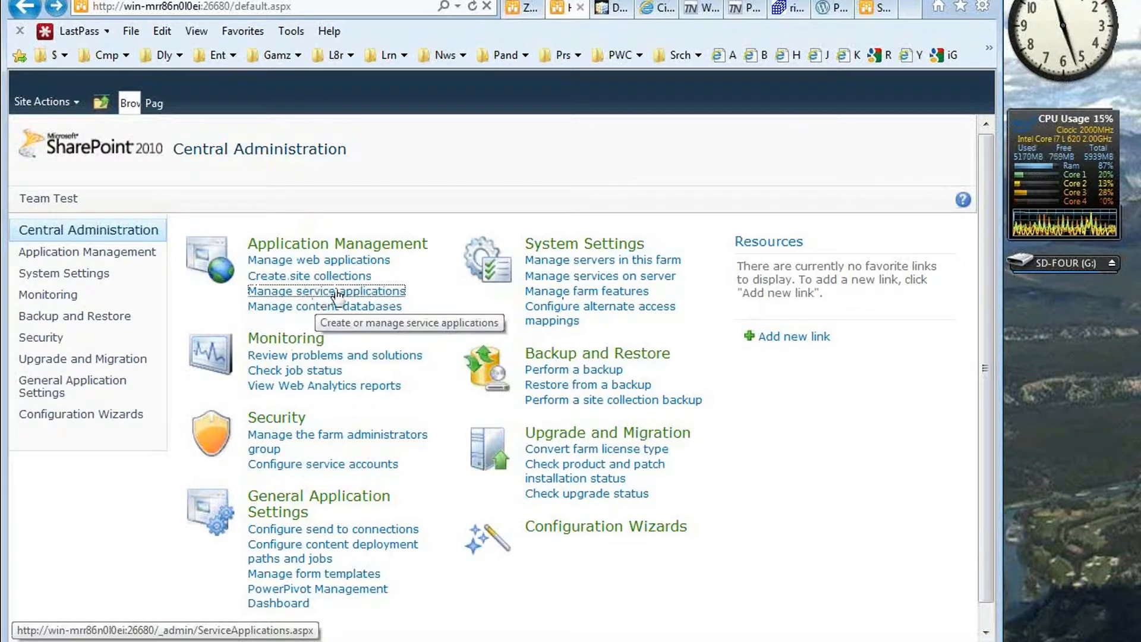
{"action": "left_click", "coordinate": [374, 294]}
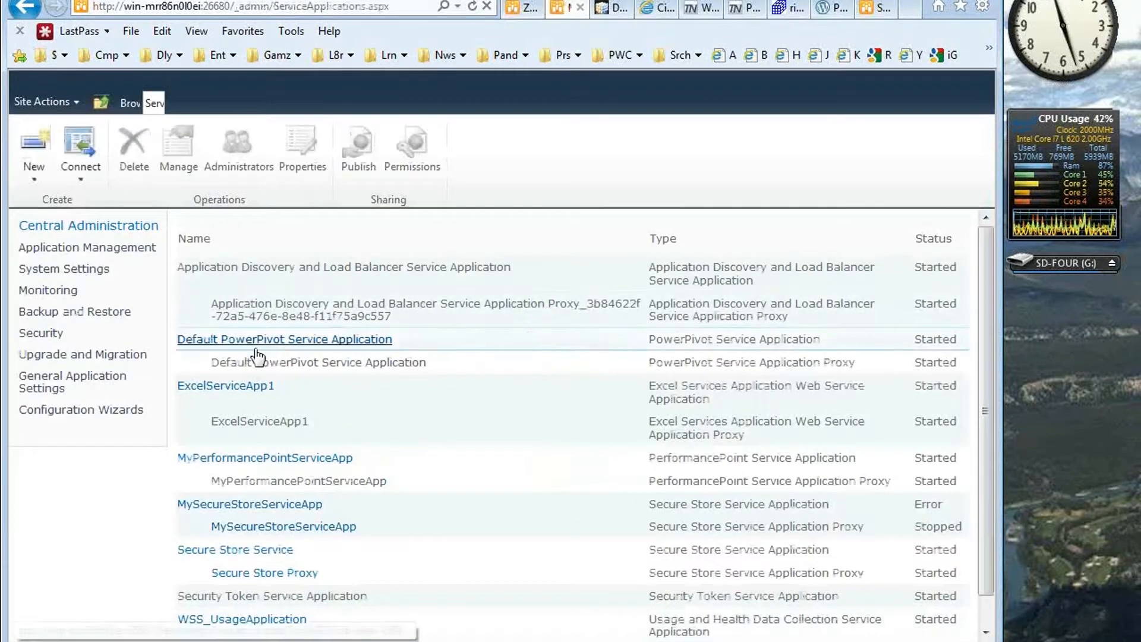
{"action": "left_click", "coordinate": [403, 465]}
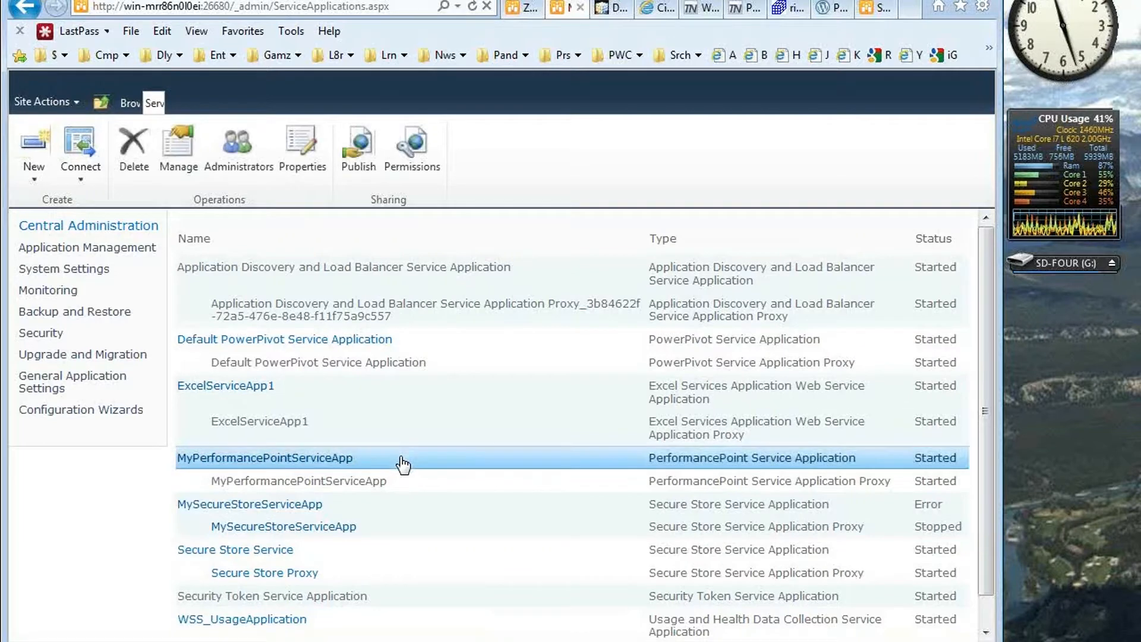
{"action": "left_click", "coordinate": [181, 150]}
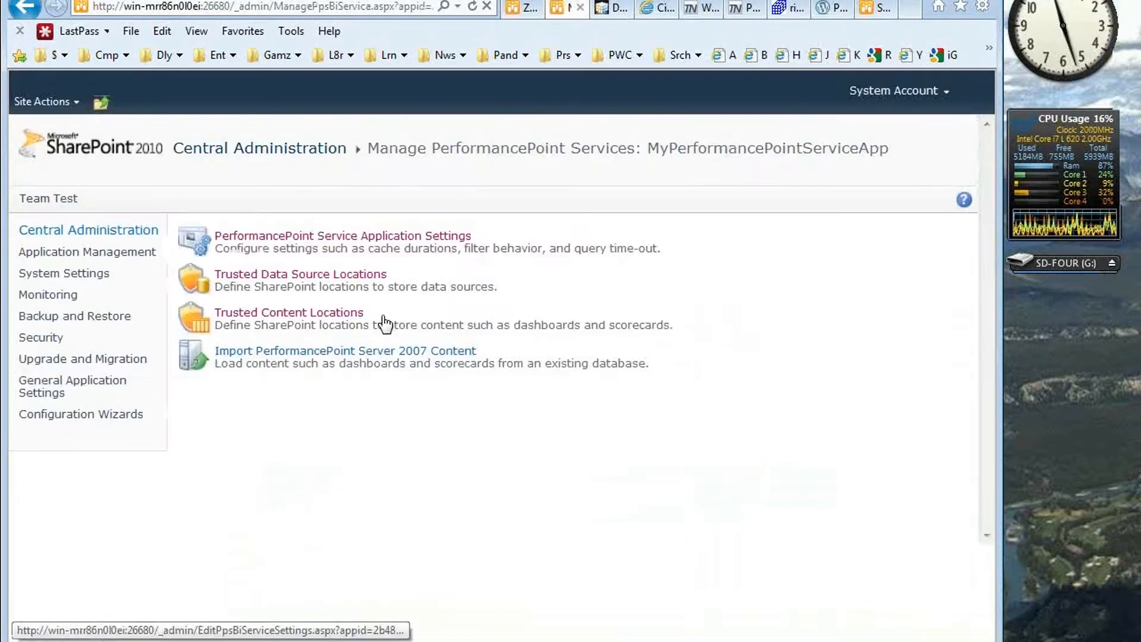
{"action": "left_click", "coordinate": [328, 237]}
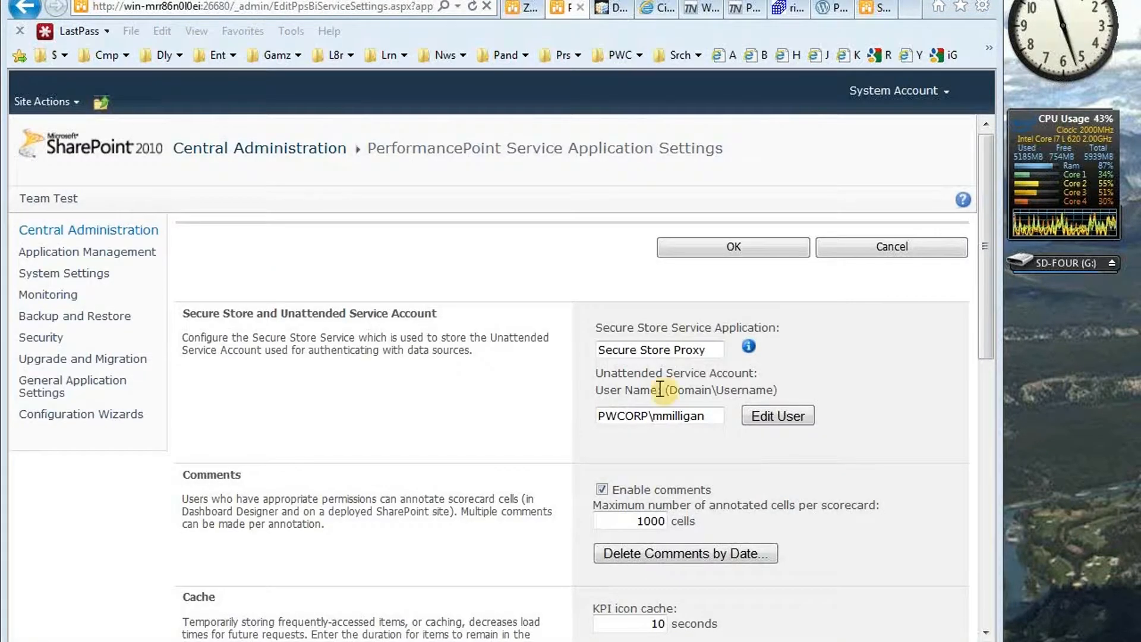
Set the maximum measures to load in the Select Measure control to 0 and save the settings.
{"action": "left_click_drag", "start_coordinate": [984, 321], "coordinate": [984, 586]}
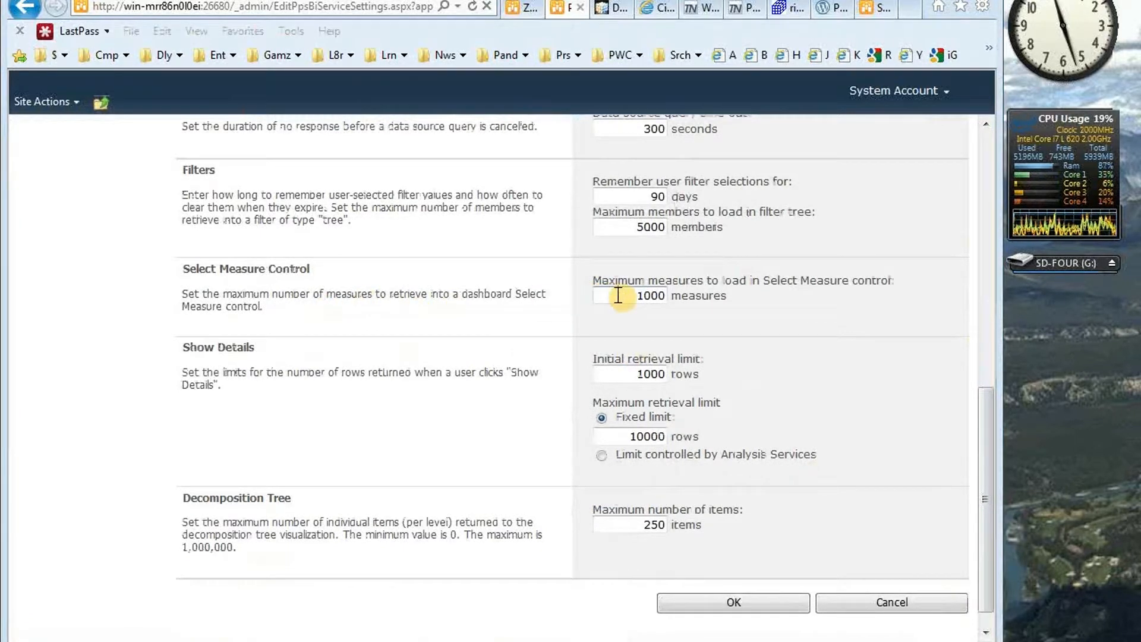
{"action": "left_click", "coordinate": [600, 293]}
{"action": "type", "text": "0"}
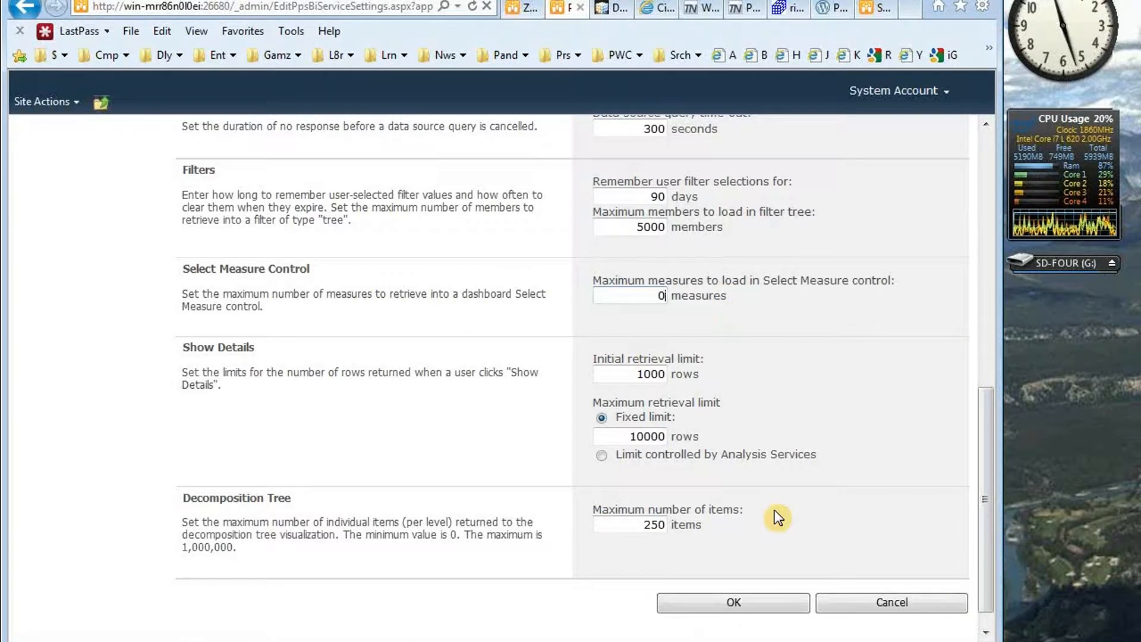
{"action": "left_click", "coordinate": [761, 600]}
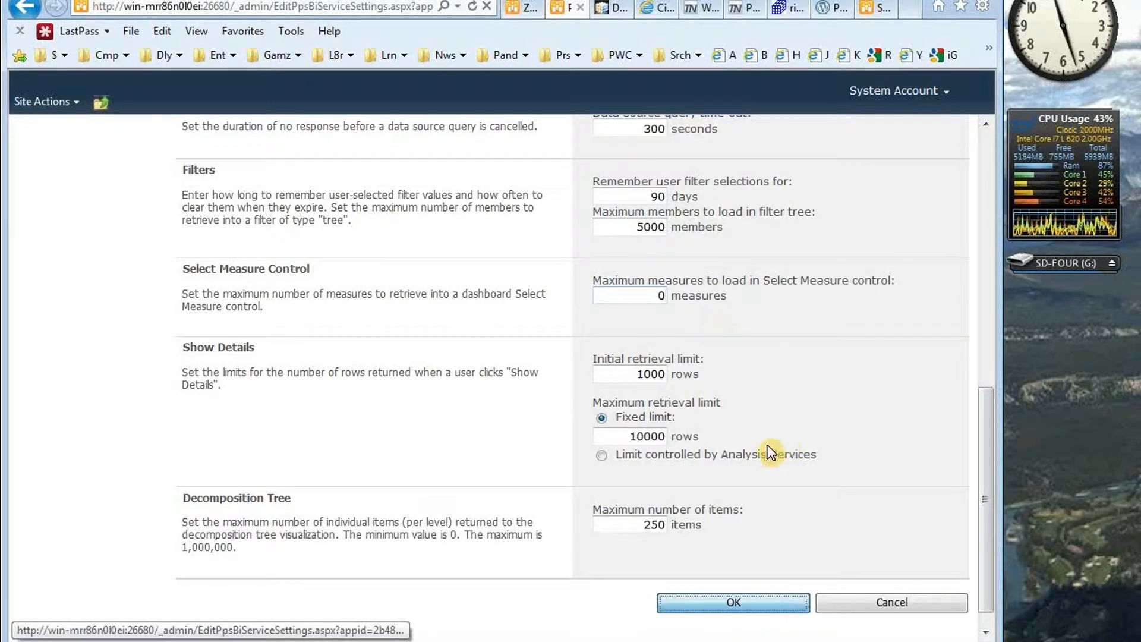
{"action": "key", "text": "Return"}
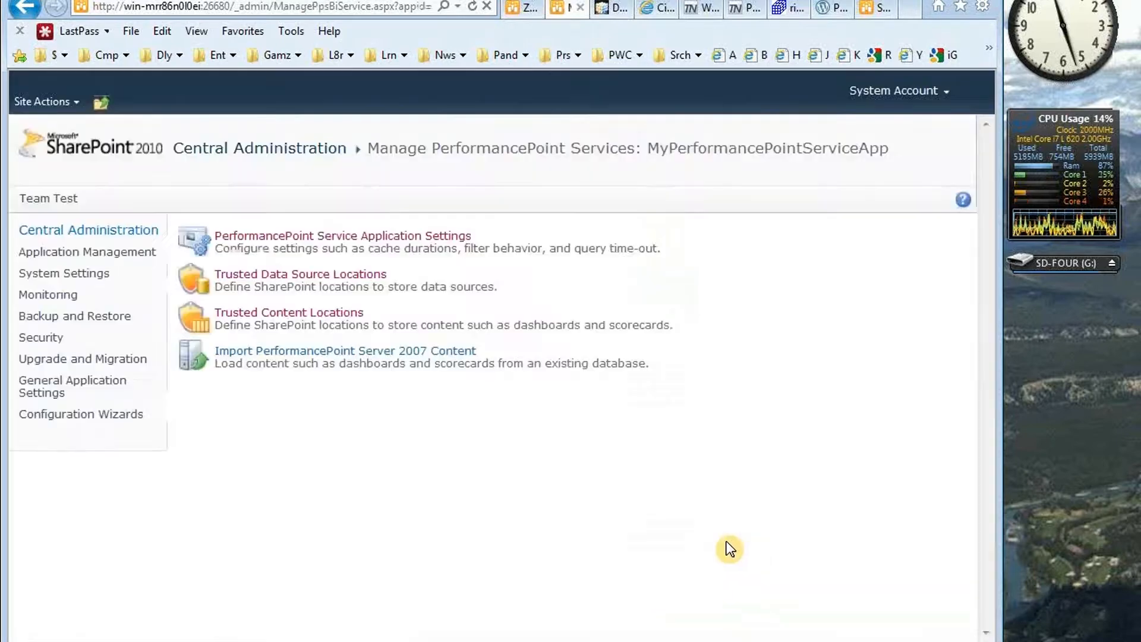
Return to the Sales vs Quotas dashboard page and reload it, resending the submitted information.
{"action": "left_click", "coordinate": [519, 10]}
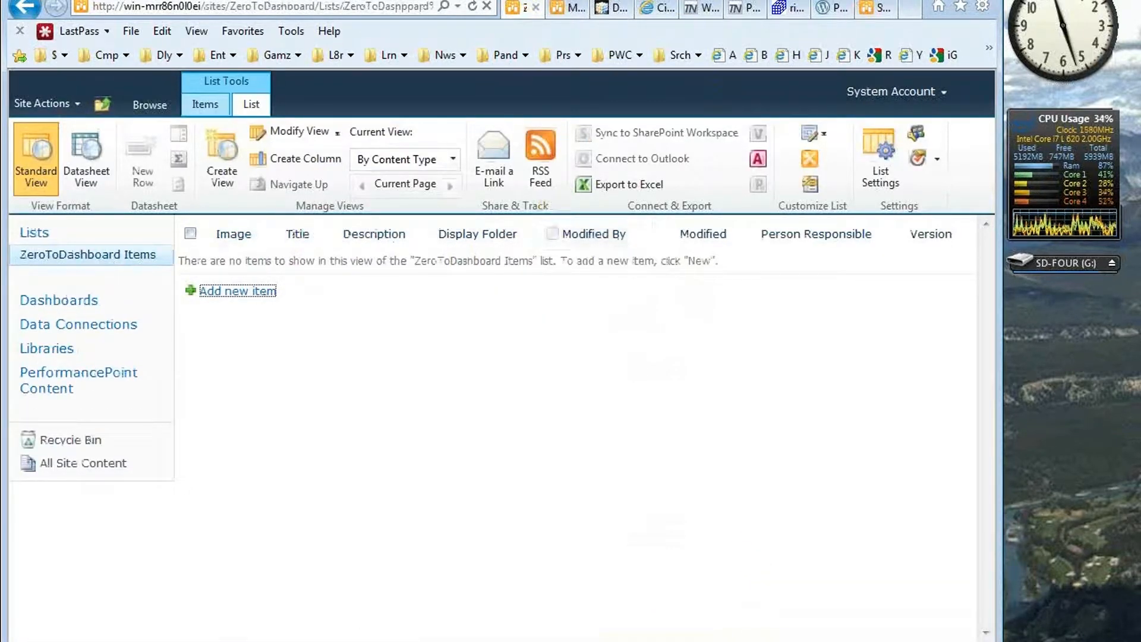
{"action": "left_click", "coordinate": [877, 7]}
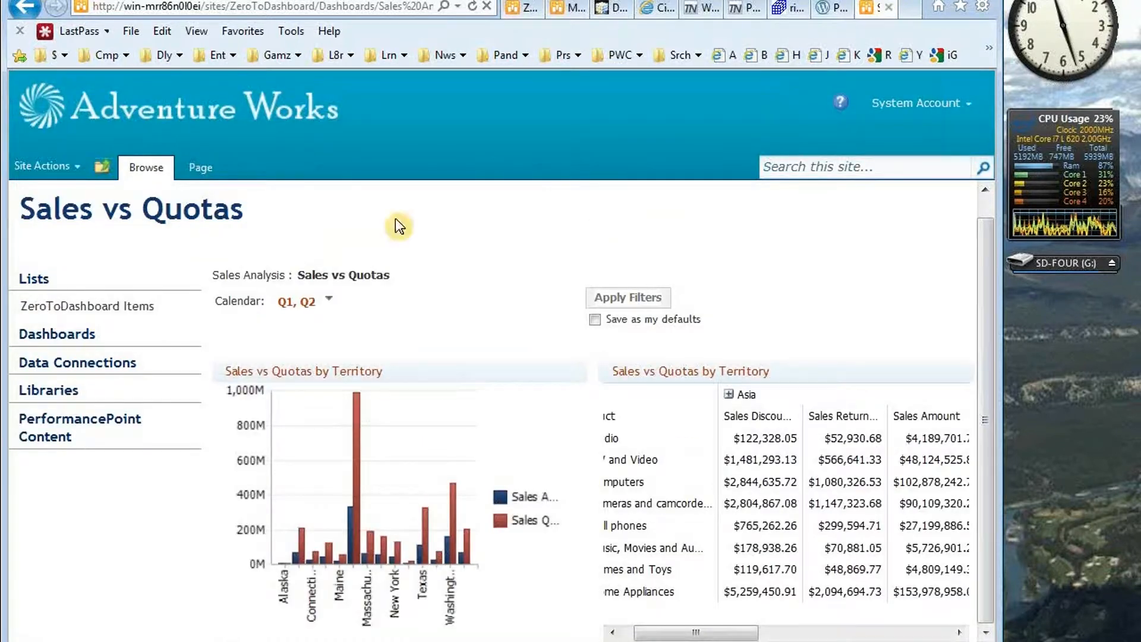
{"action": "left_click", "coordinate": [472, 6]}
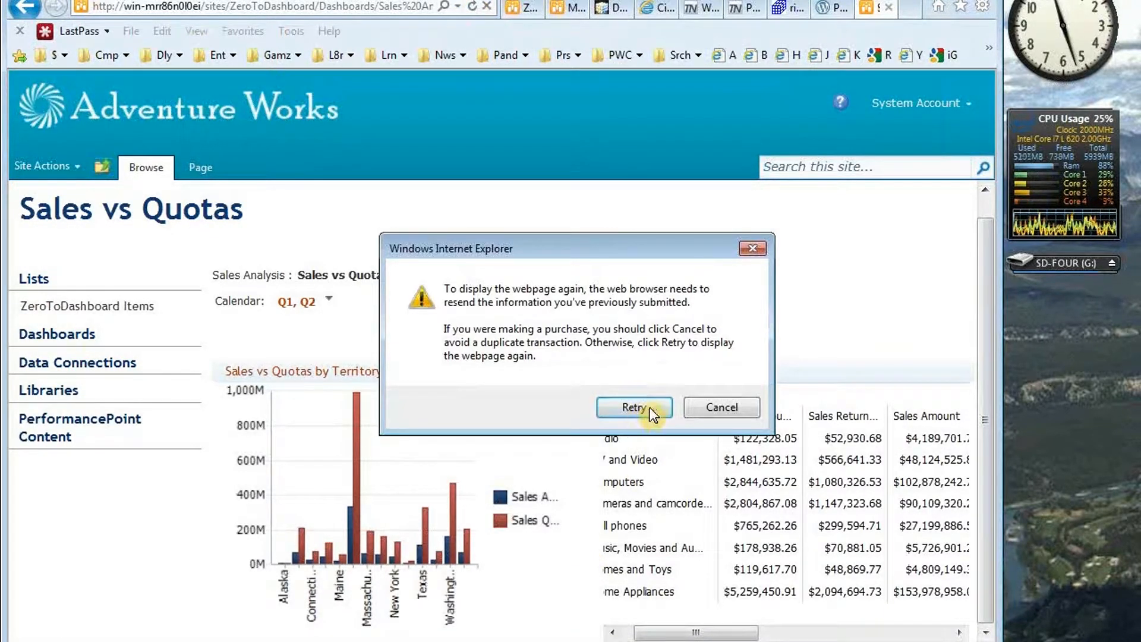
{"action": "left_click", "coordinate": [651, 408]}
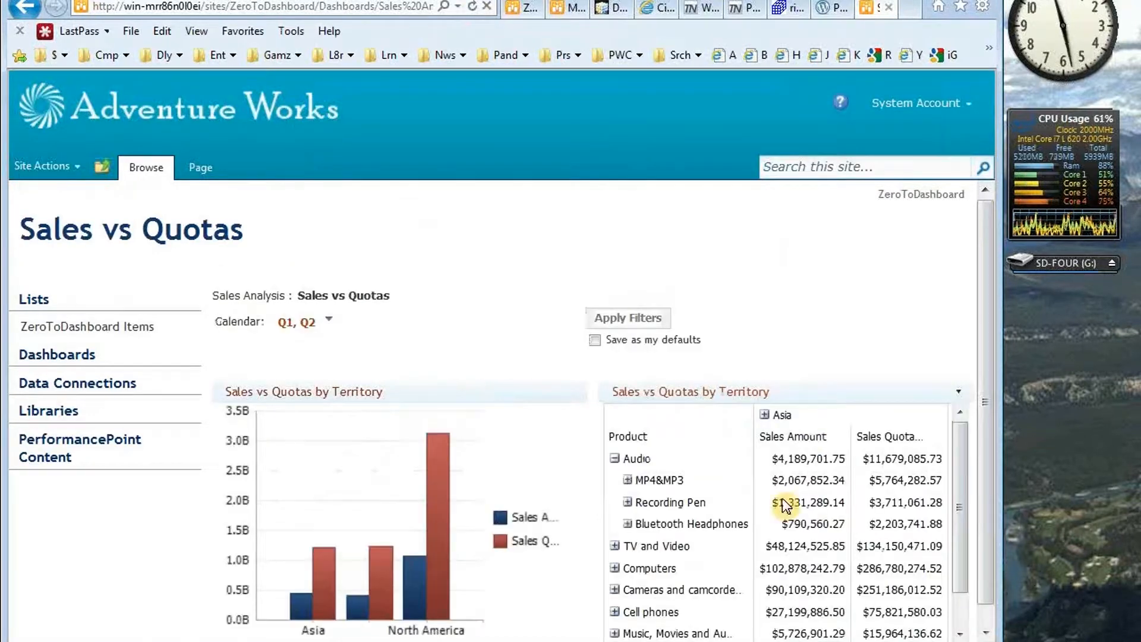
Check which measures the grid offers for selection from MP4&MP3's Asia Sales Amount, and dismiss the dialog without changes.
{"action": "right_click", "coordinate": [794, 481]}
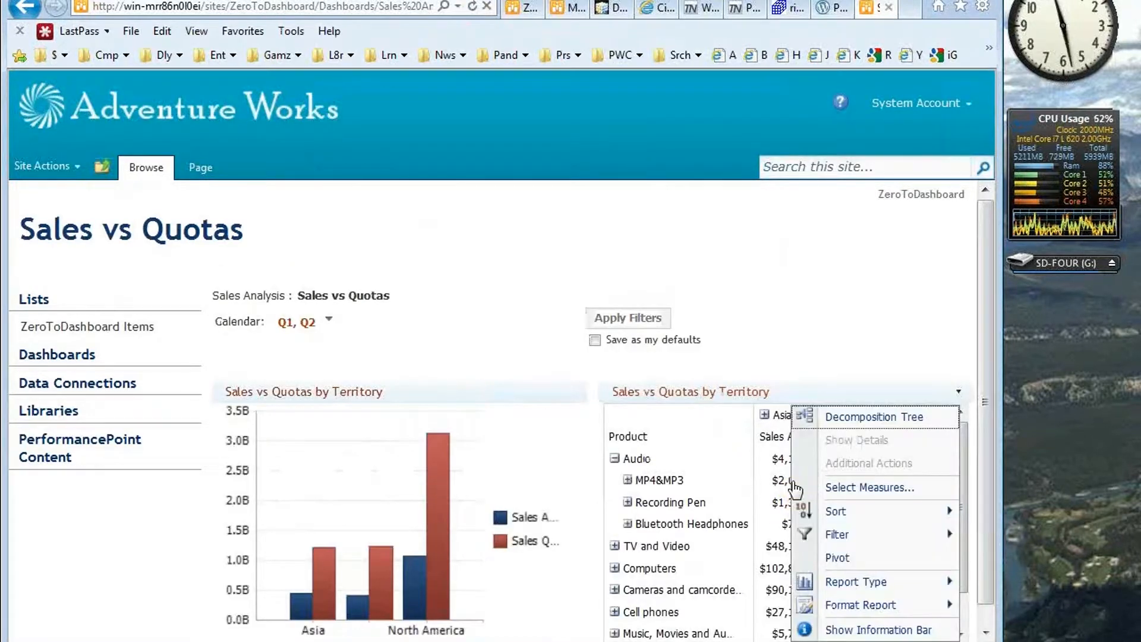
{"action": "left_click", "coordinate": [852, 489]}
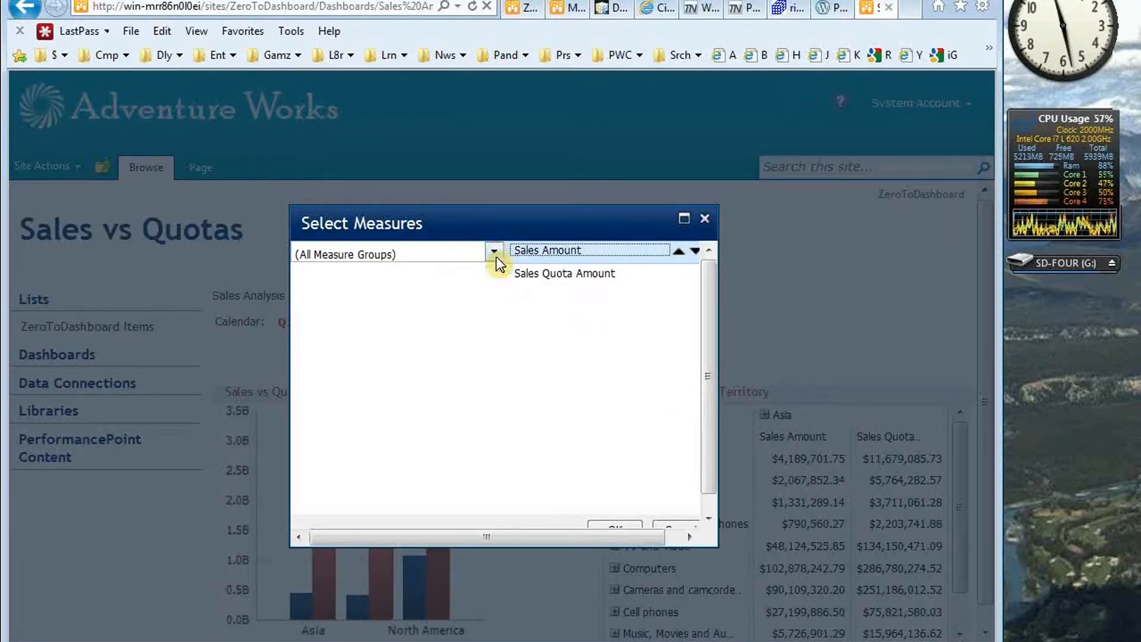
{"action": "left_click", "coordinate": [670, 523]}
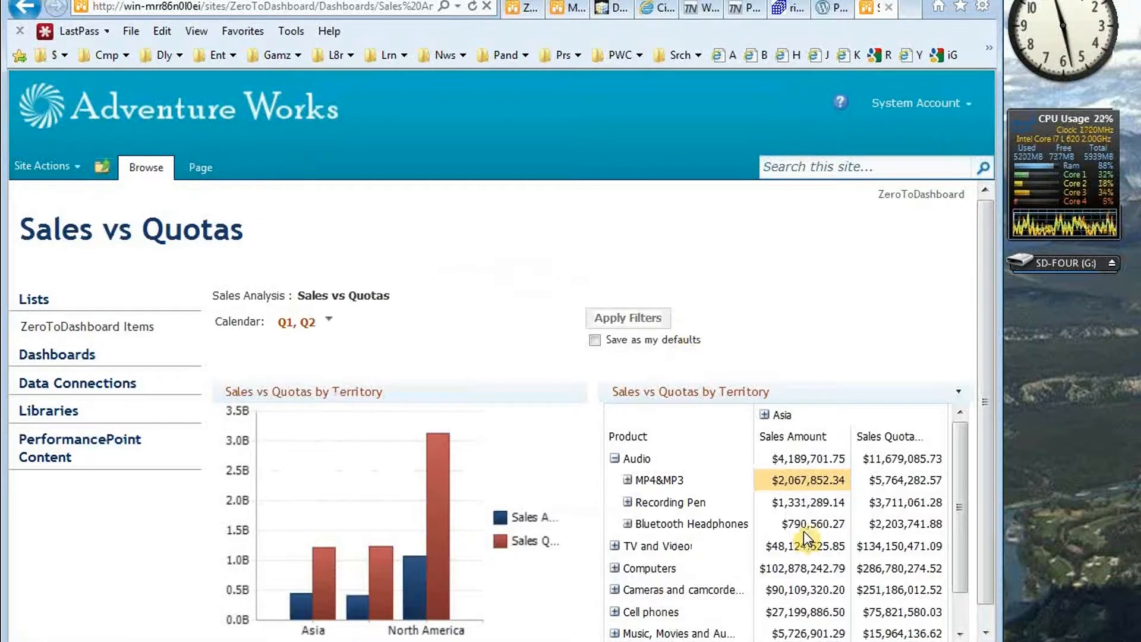
Sort the grid's products by Asia Sales Amount from largest to smallest.
{"action": "right_click", "coordinate": [803, 507]}
{"action": "mouse_move", "coordinate": [848, 510]}
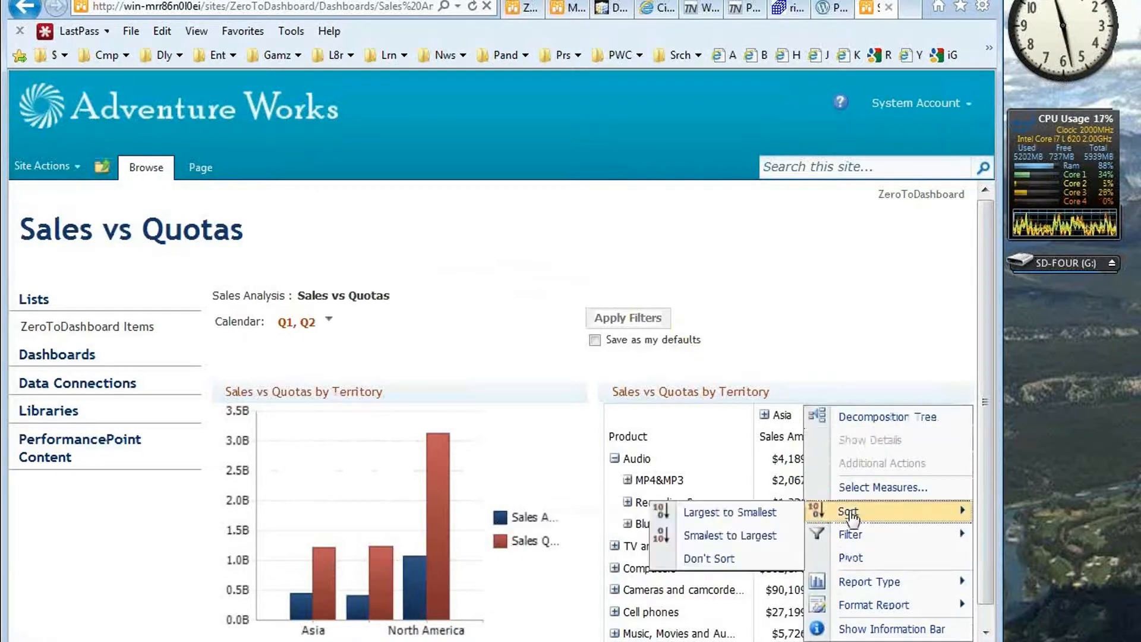
{"action": "left_click", "coordinate": [730, 513]}
Filter the grid's product categories to the top 10 by count on Asia, Sales Amount.
{"action": "right_click", "coordinate": [819, 504]}
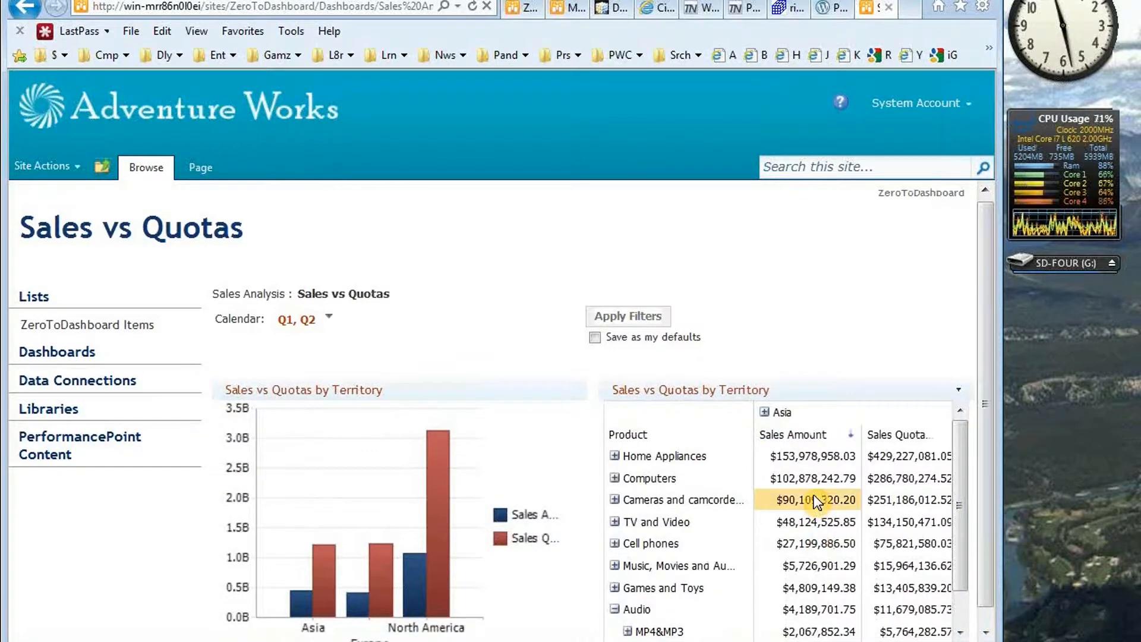
{"action": "mouse_move", "coordinate": [844, 534]}
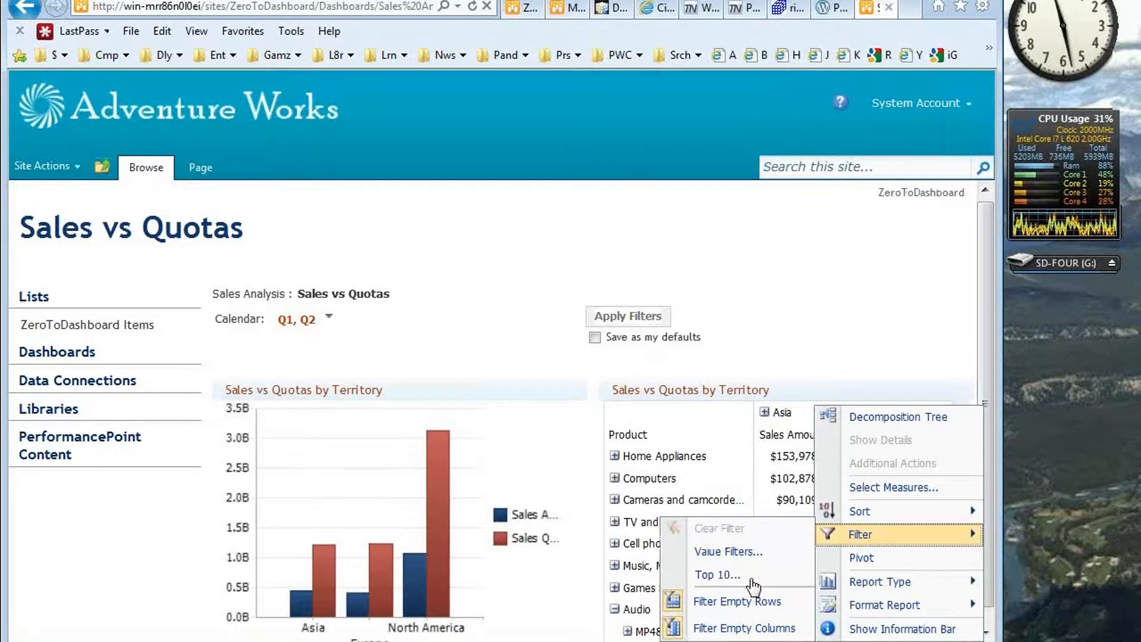
{"action": "left_click", "coordinate": [730, 574]}
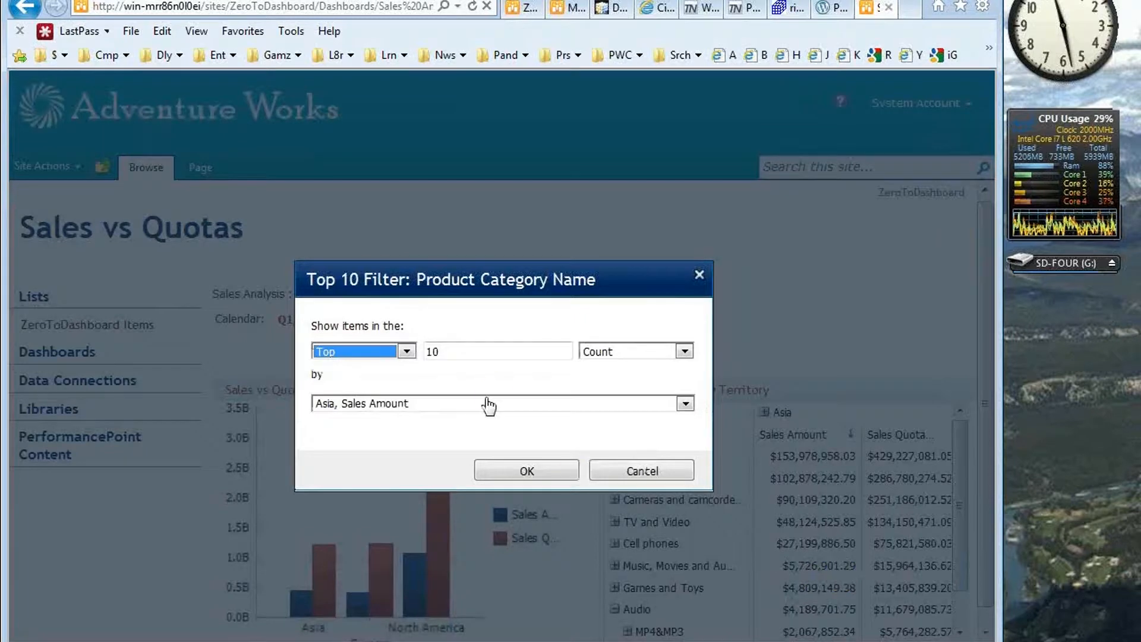
{"action": "left_click", "coordinate": [523, 468]}
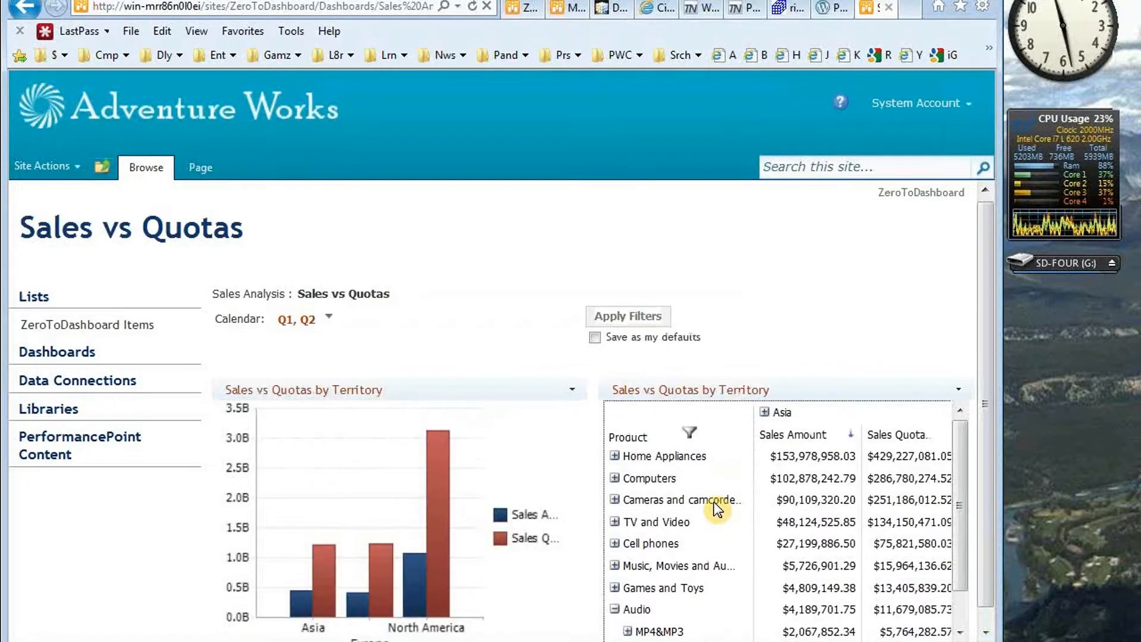
Try the Line Chart report type on the product report and switch it back to Grid.
{"action": "right_click", "coordinate": [798, 496]}
{"action": "mouse_move", "coordinate": [908, 587]}
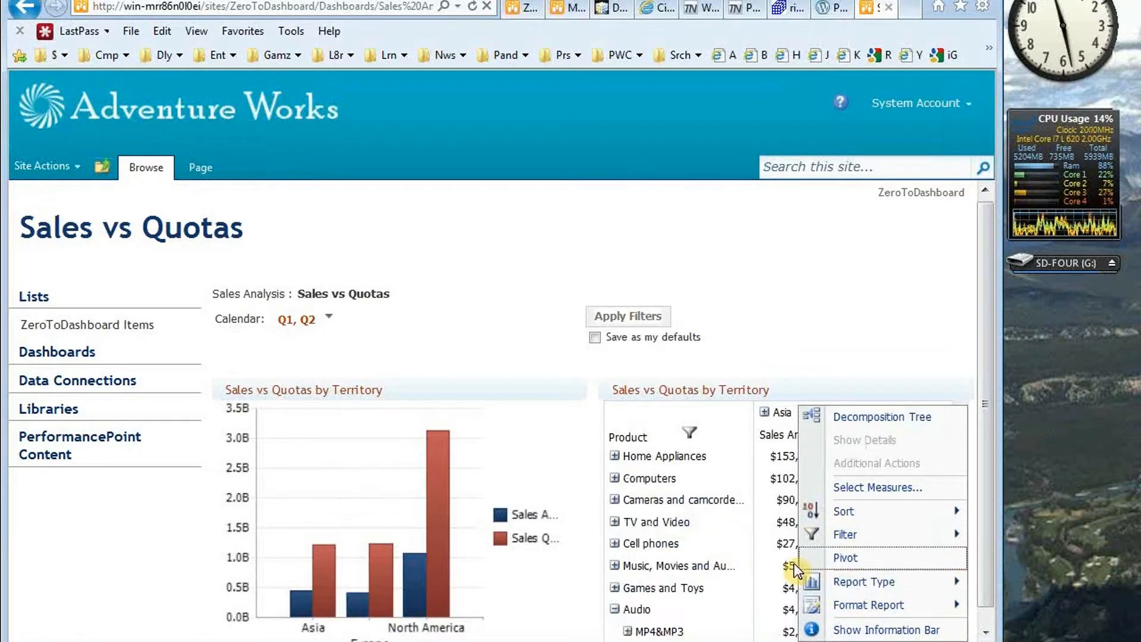
{"action": "mouse_move", "coordinate": [865, 581]}
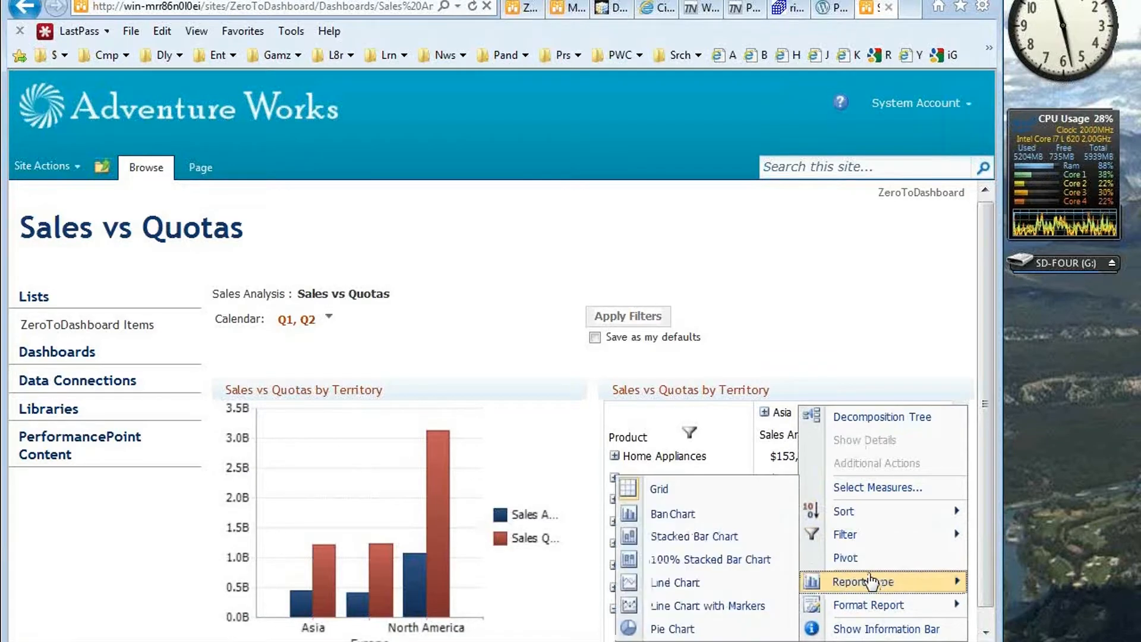
{"action": "left_click", "coordinate": [741, 585]}
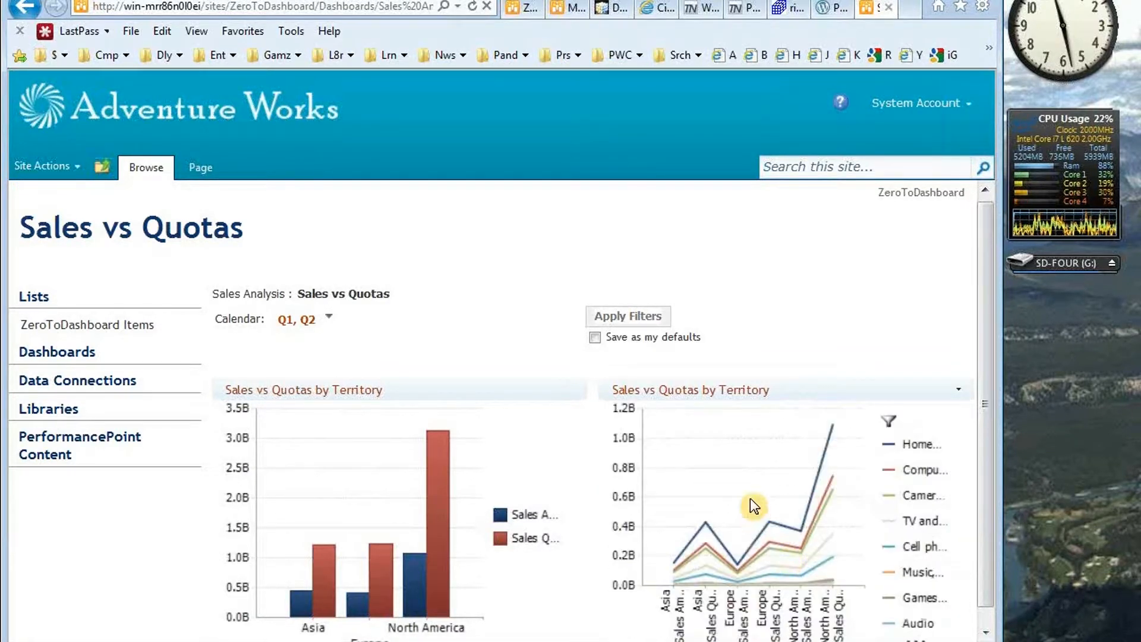
{"action": "right_click", "coordinate": [751, 498]}
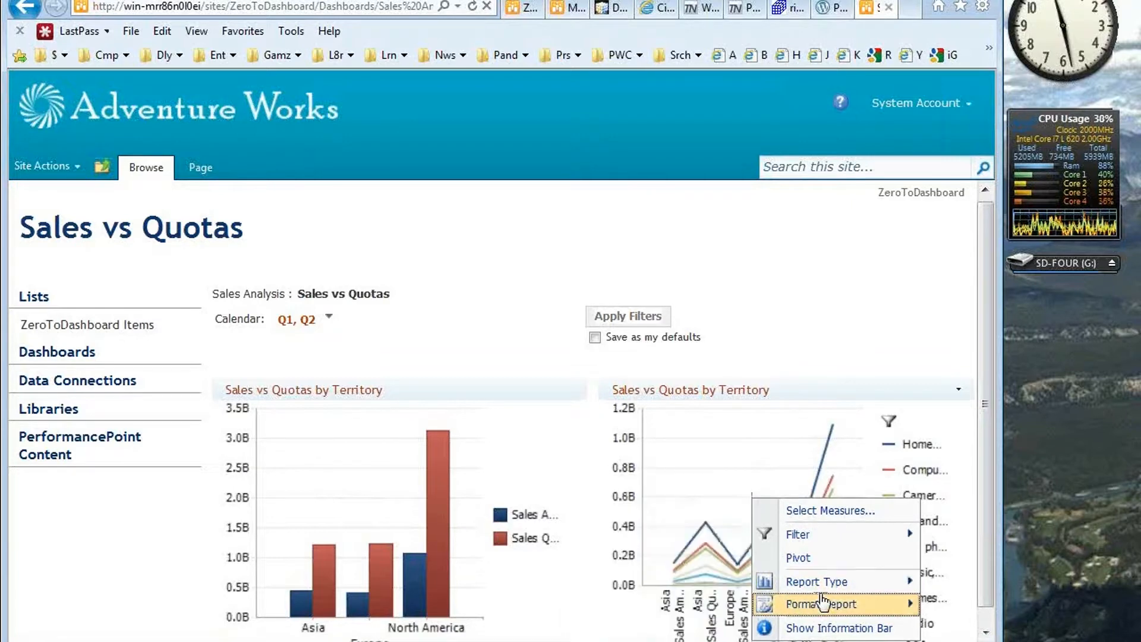
{"action": "mouse_move", "coordinate": [820, 581]}
{"action": "left_click", "coordinate": [653, 484]}
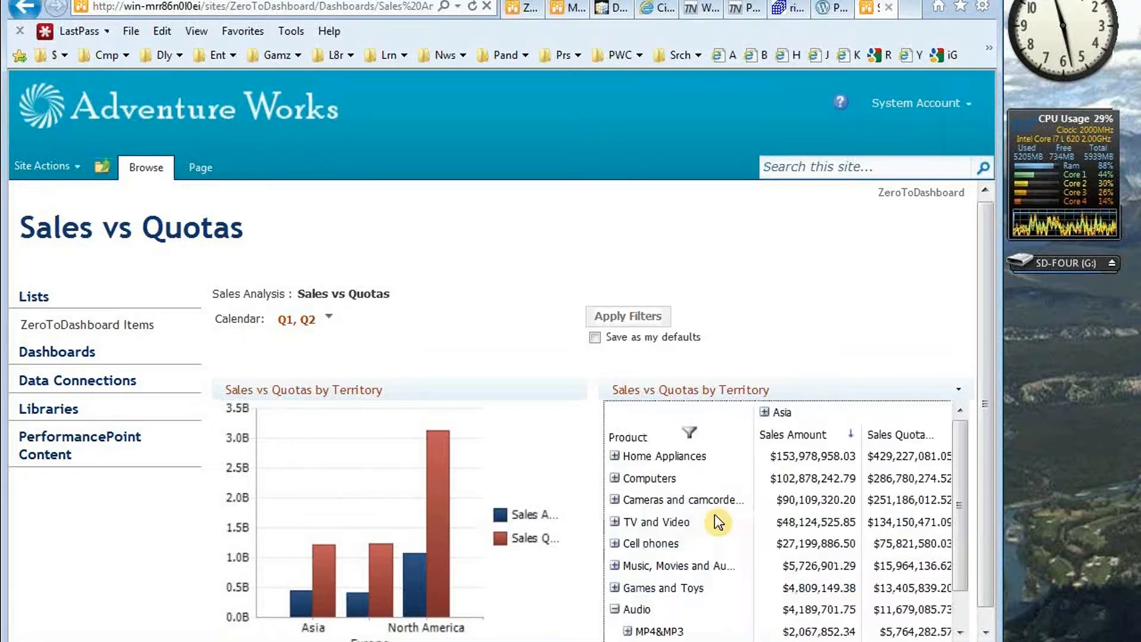
Change the grid's format to Tabular Layout and expand the Asia column.
{"action": "right_click", "coordinate": [719, 523]}
{"action": "mouse_move", "coordinate": [818, 605]}
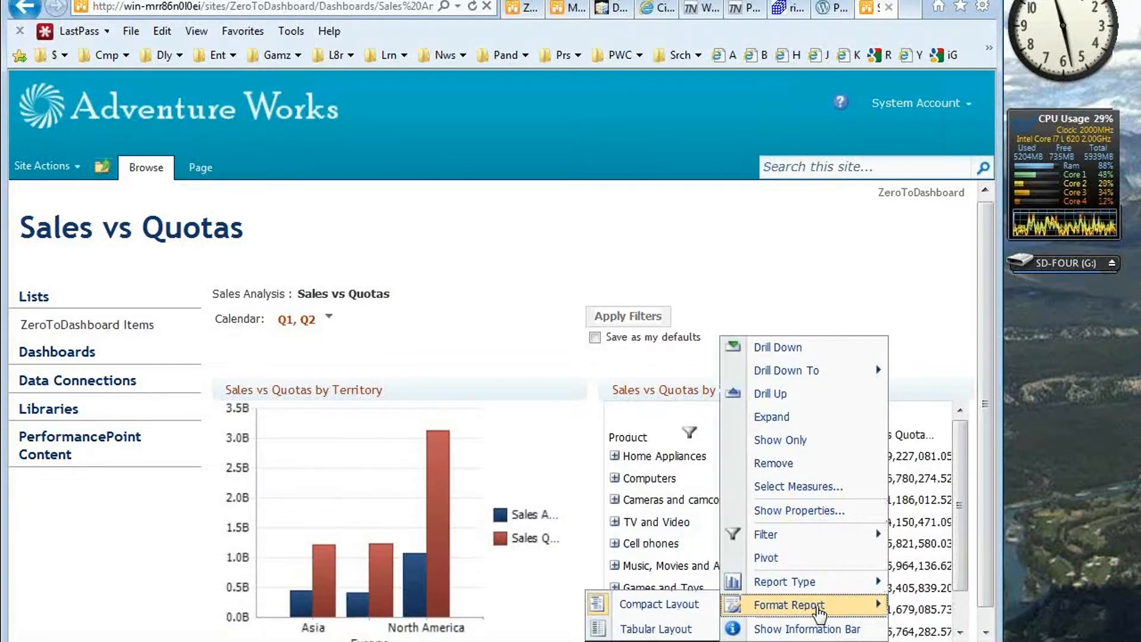
{"action": "left_click", "coordinate": [677, 629]}
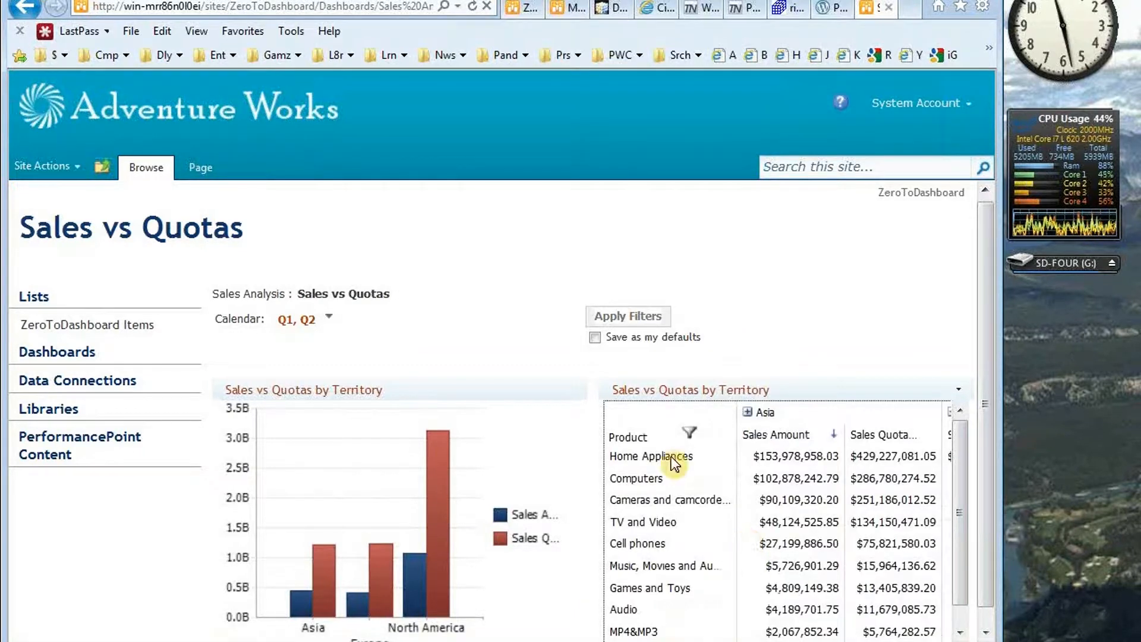
{"action": "left_click", "coordinate": [747, 413]}
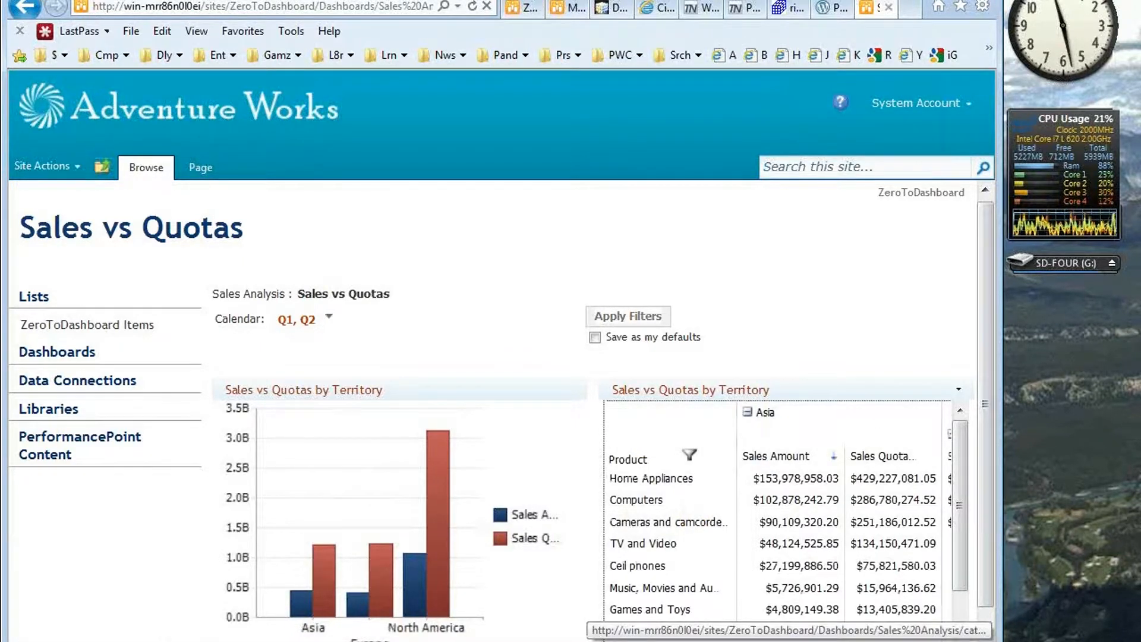
Switch to Dashboard Designer and create a new KPI in ZeroToDashboard Items from the Blank KPI template.
{"action": "key", "text": "alt+Tab"}
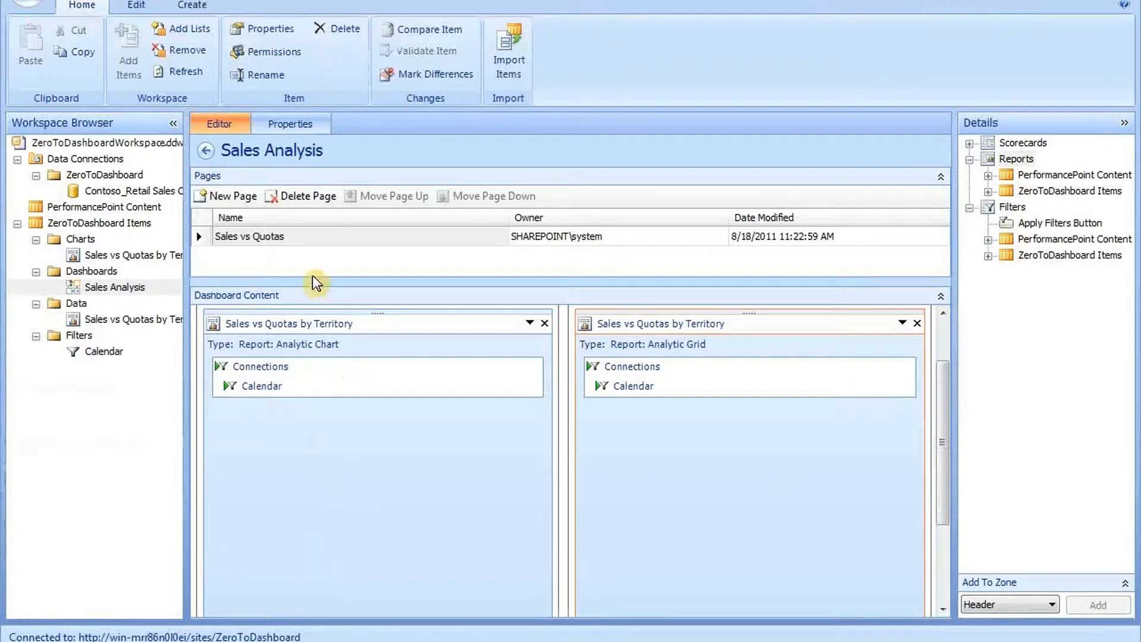
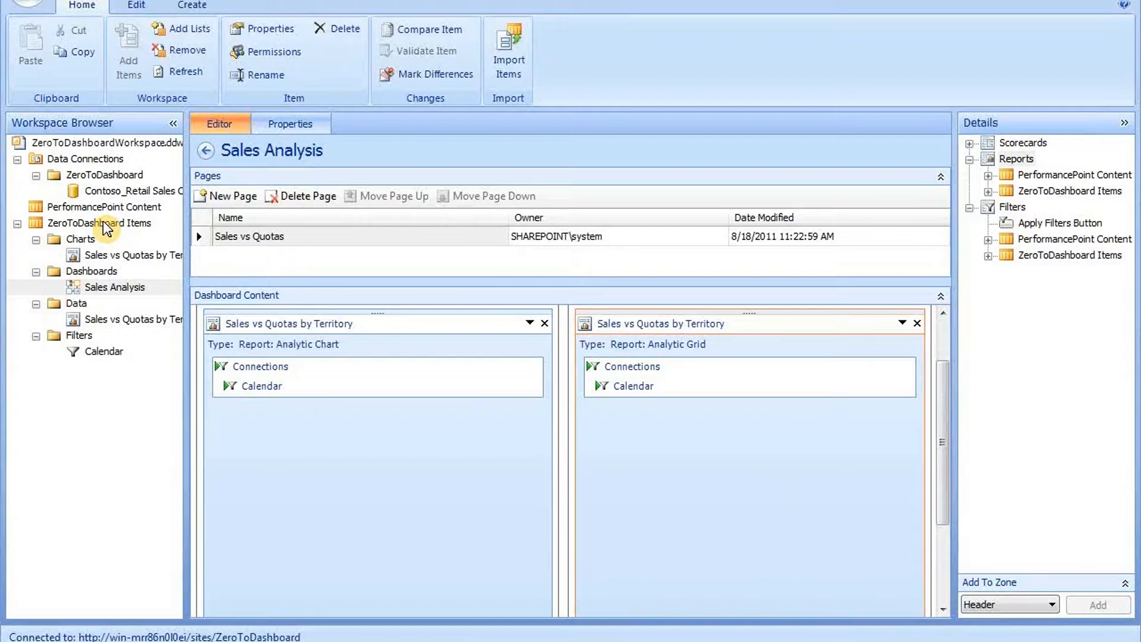
{"action": "left_click", "coordinate": [102, 220]}
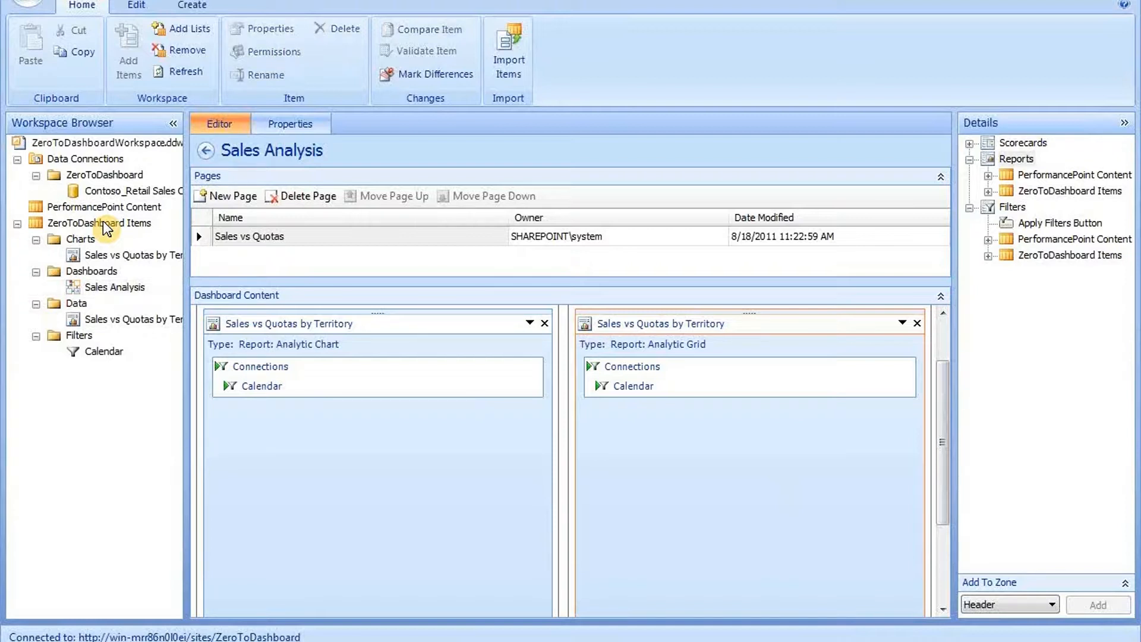
{"action": "right_click", "coordinate": [102, 221]}
{"action": "mouse_move", "coordinate": [158, 233]}
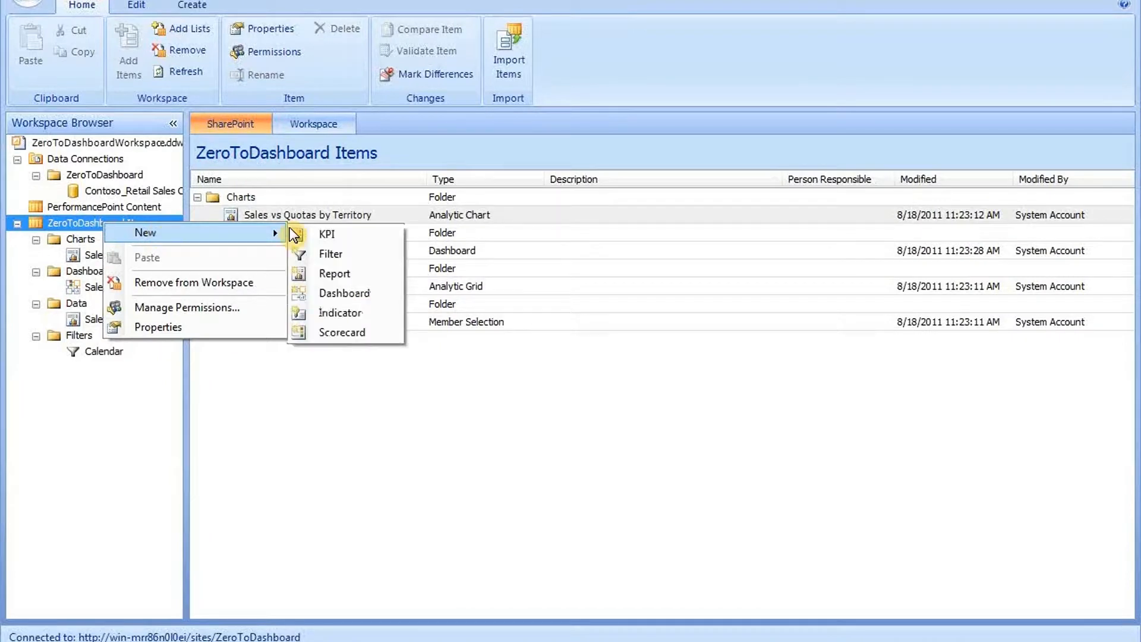
{"action": "left_click", "coordinate": [346, 234]}
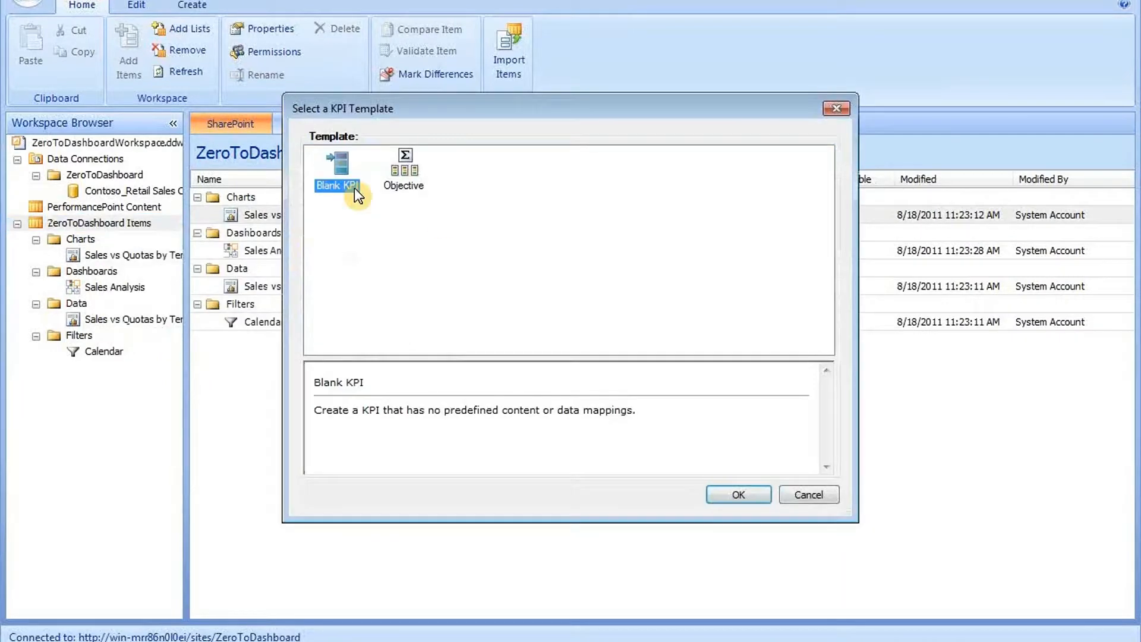
{"action": "left_click", "coordinate": [738, 494]}
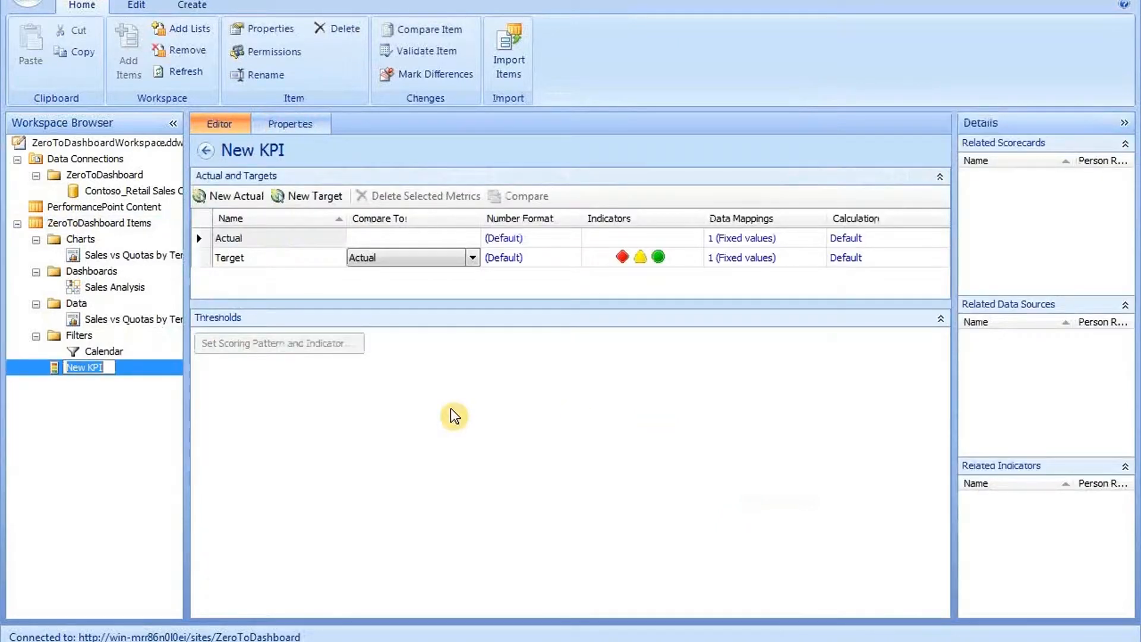
Name the new KPI Sales Amount.
{"action": "type", "text": "Sales Sh"}
{"action": "type", "text": "ount"}
{"action": "key", "text": "BackSpace"}
{"action": "key", "text": "BackSpace"}
{"action": "key", "text": "BackSpace"}
{"action": "key", "text": "BackSpace"}
{"action": "key", "text": "BackSpace"}
{"action": "key", "text": "BackSpace"}
{"action": "type", "text": "Amount"}
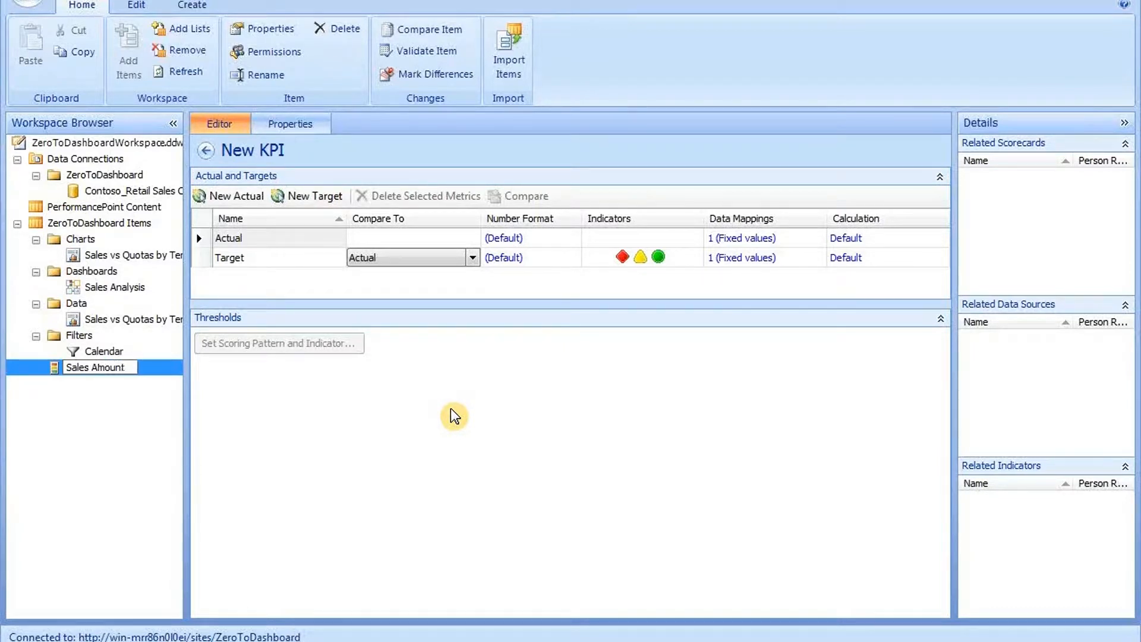
{"action": "key", "text": "Return"}
Set the Sales Amount KPI's display folder to KPIs and return to its actual and target definitions.
{"action": "left_click", "coordinate": [291, 123]}
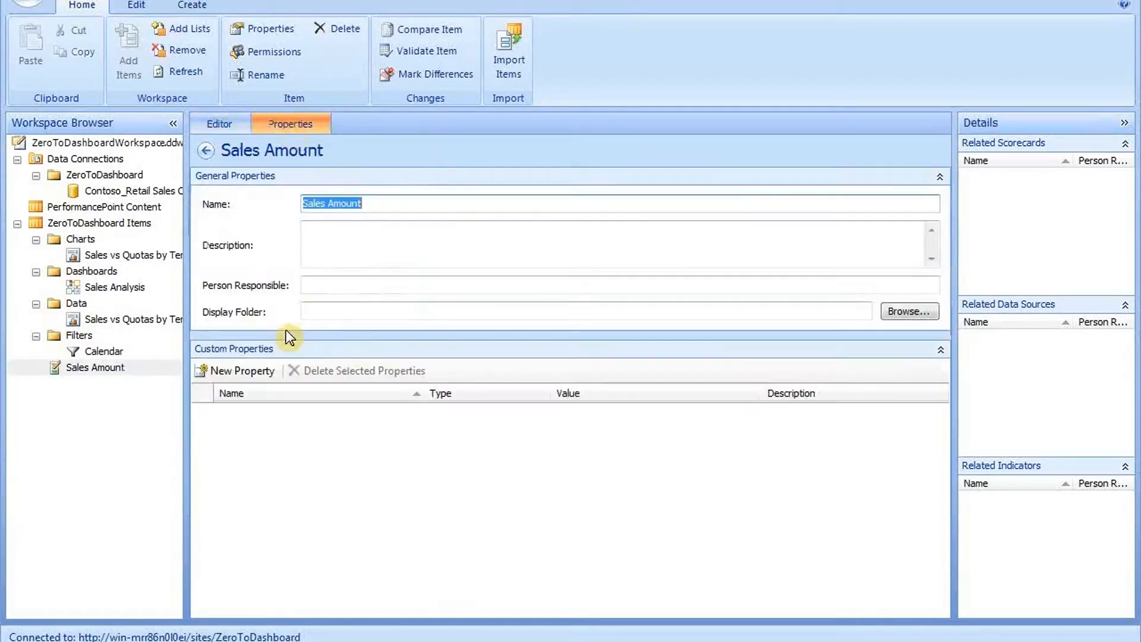
{"action": "left_click", "coordinate": [308, 311]}
{"action": "type", "text": "KP"}
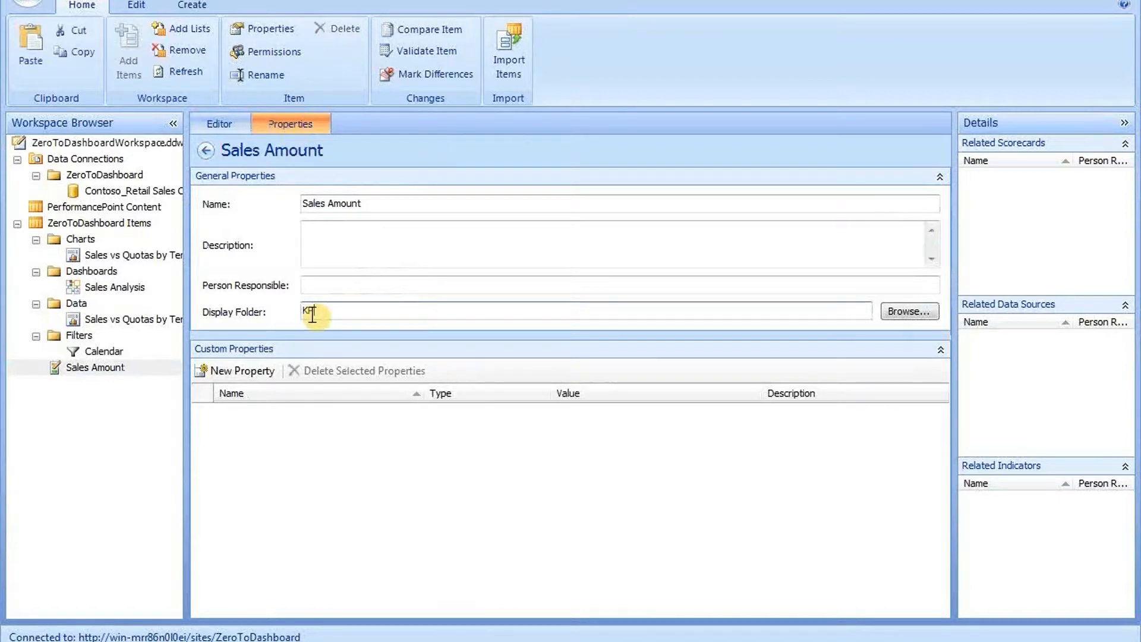
{"action": "type", "text": "Is"}
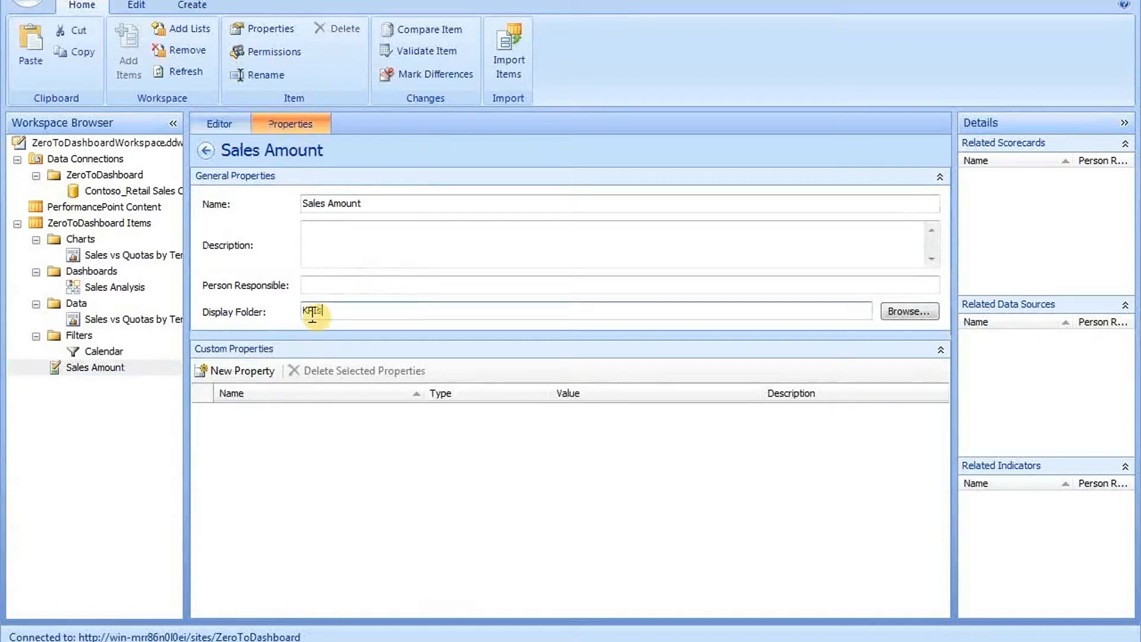
{"action": "left_click", "coordinate": [230, 124]}
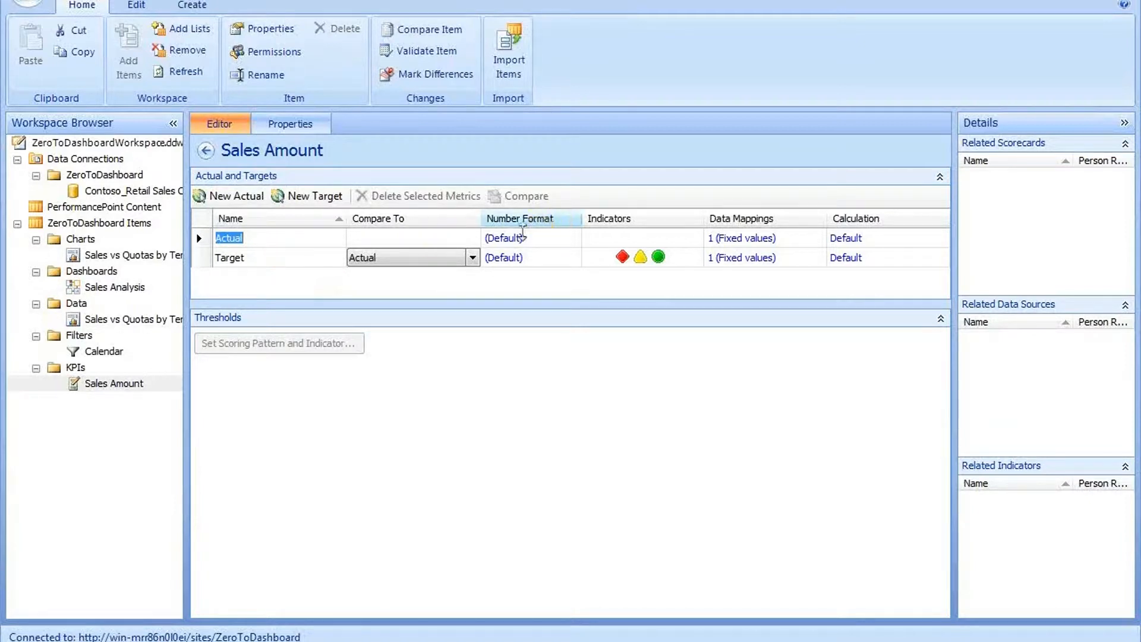
Format the Actual metric's numbers as Currency with the $ symbol and 0 decimals.
{"action": "left_click", "coordinate": [515, 239]}
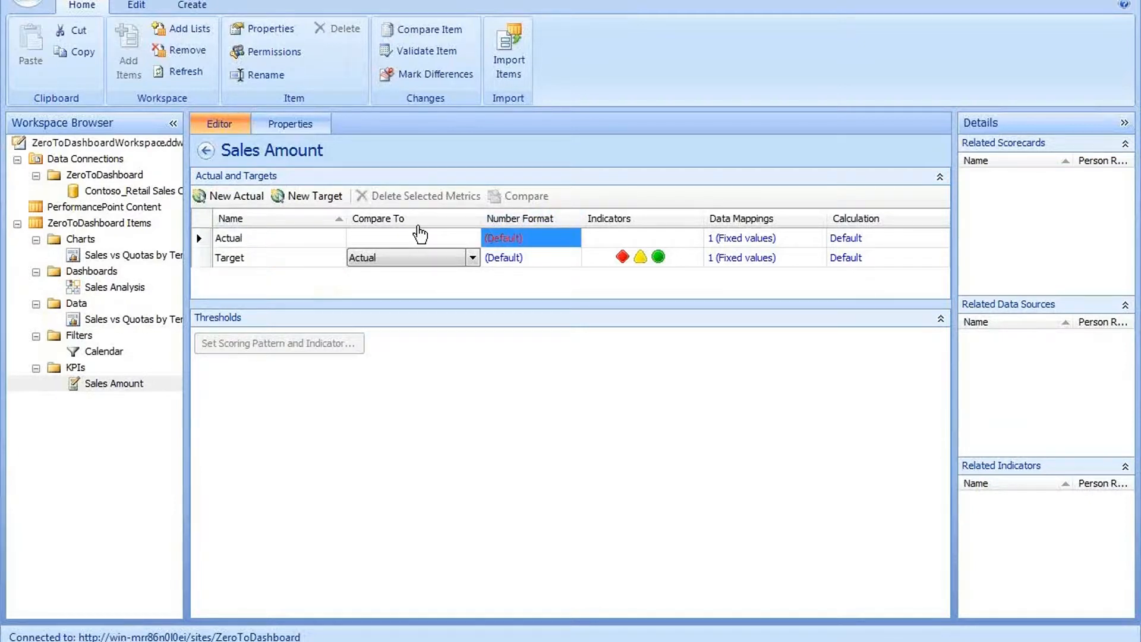
{"action": "key", "text": "c"}
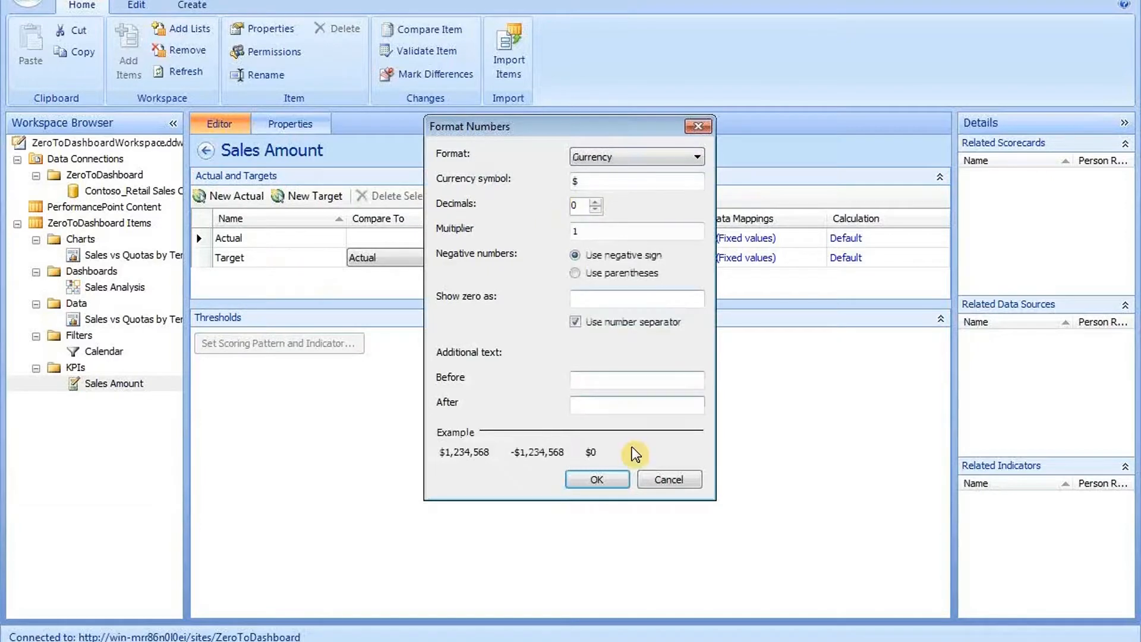
{"action": "left_click", "coordinate": [597, 480]}
Map the Actual metric to the Sales Amount measure of the Contoso_Retail Sales data source in the workspace.
{"action": "left_click", "coordinate": [743, 238]}
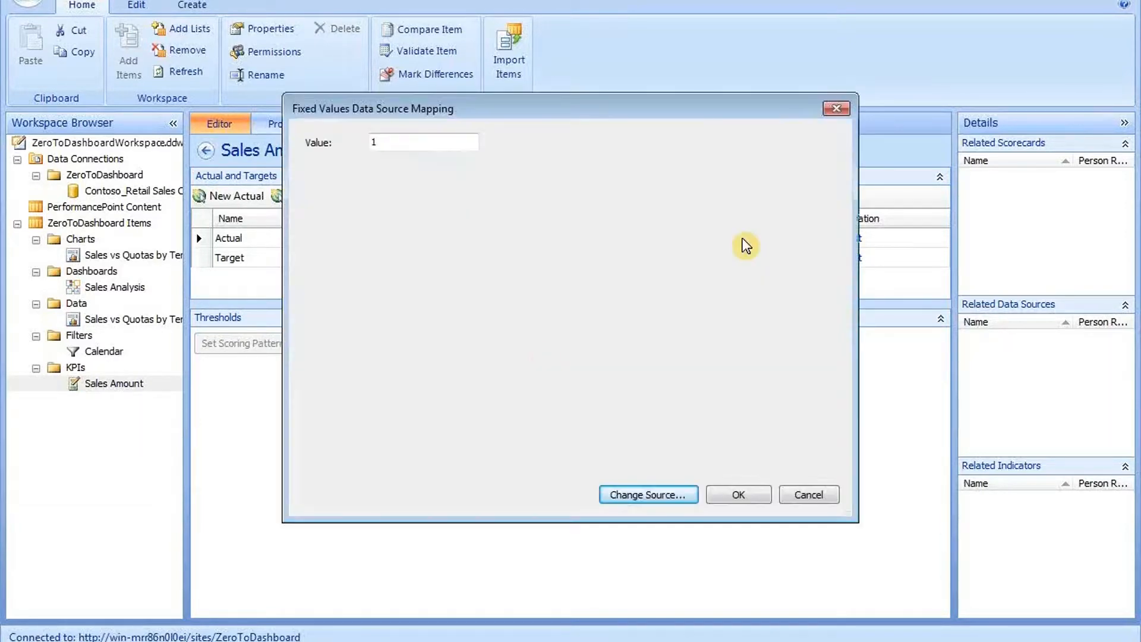
{"action": "left_click", "coordinate": [641, 493]}
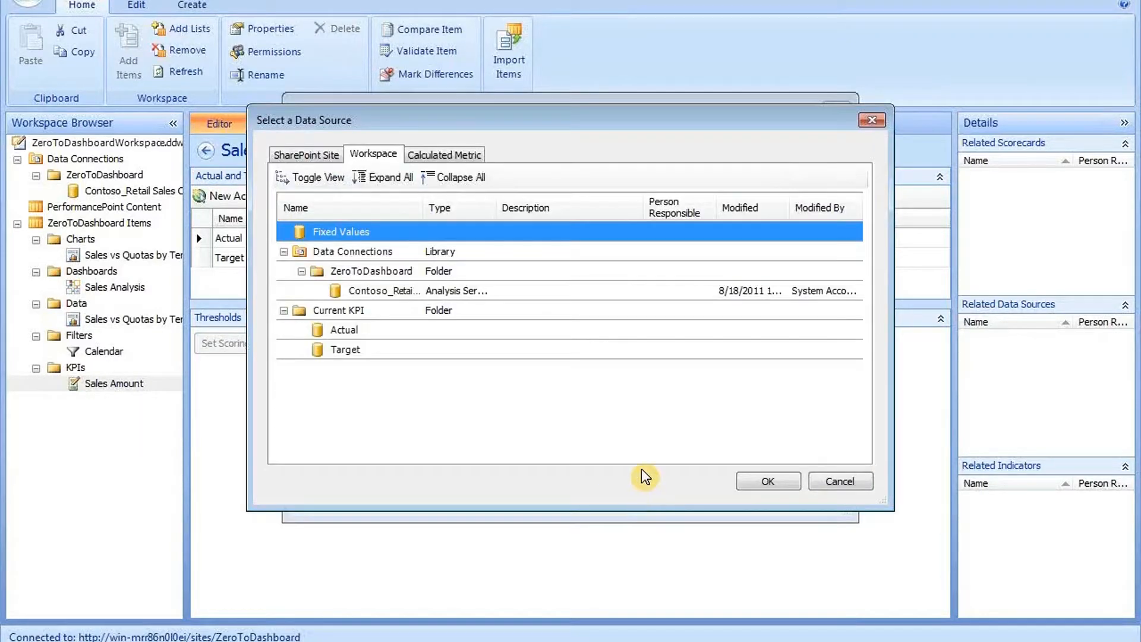
{"action": "left_click", "coordinate": [457, 291]}
{"action": "left_click", "coordinate": [759, 479]}
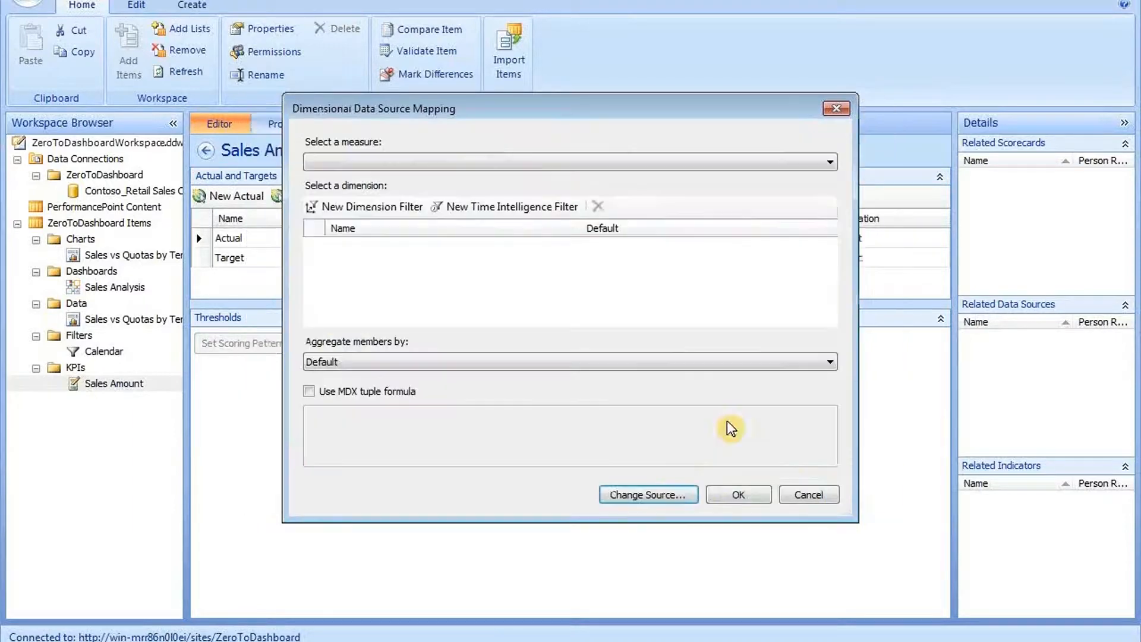
{"action": "left_click", "coordinate": [556, 162]}
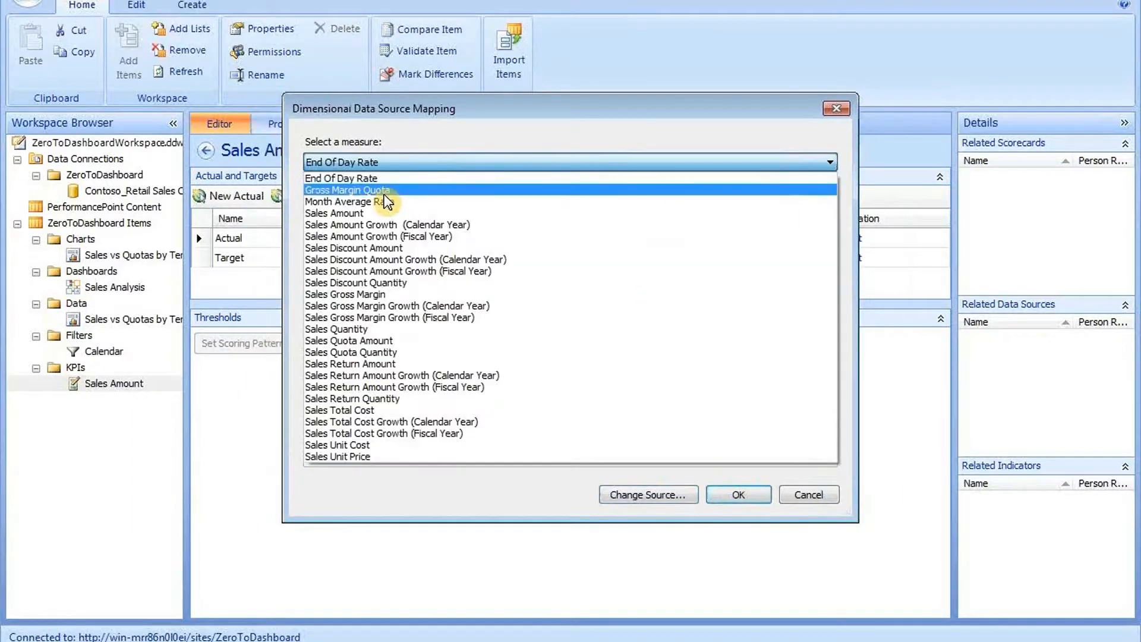
{"action": "left_click", "coordinate": [339, 213]}
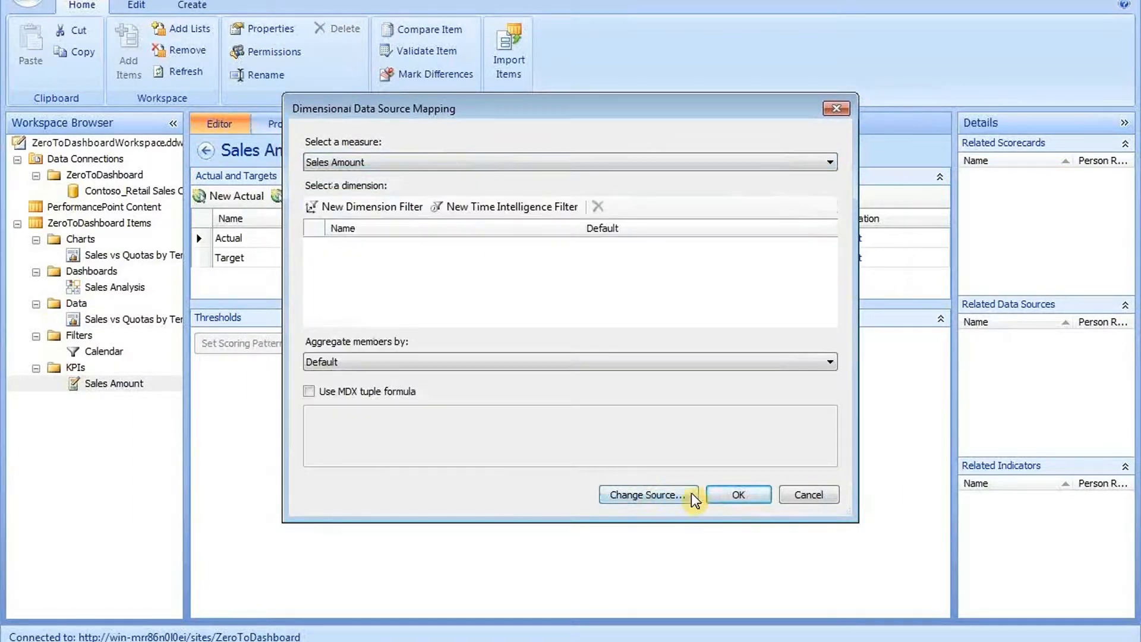
{"action": "left_click", "coordinate": [737, 495]}
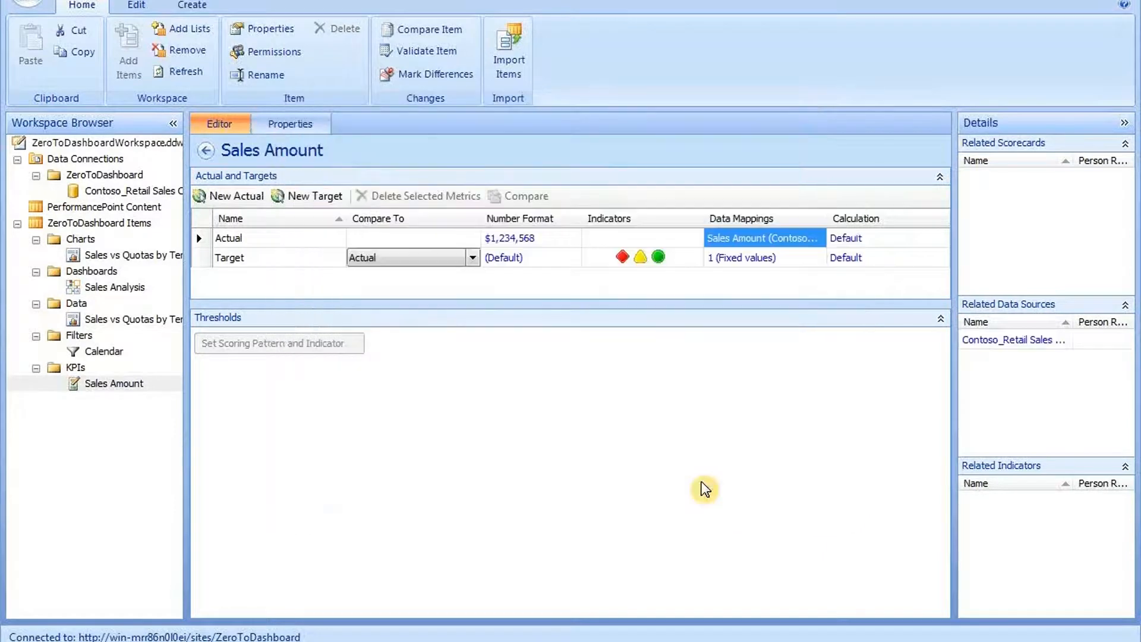
Format the Target metric as $ Currency with 0 decimals and map it to the Sales Quota Amount measure of the Contoso_Retail Sales data source.
{"action": "left_click", "coordinate": [507, 257]}
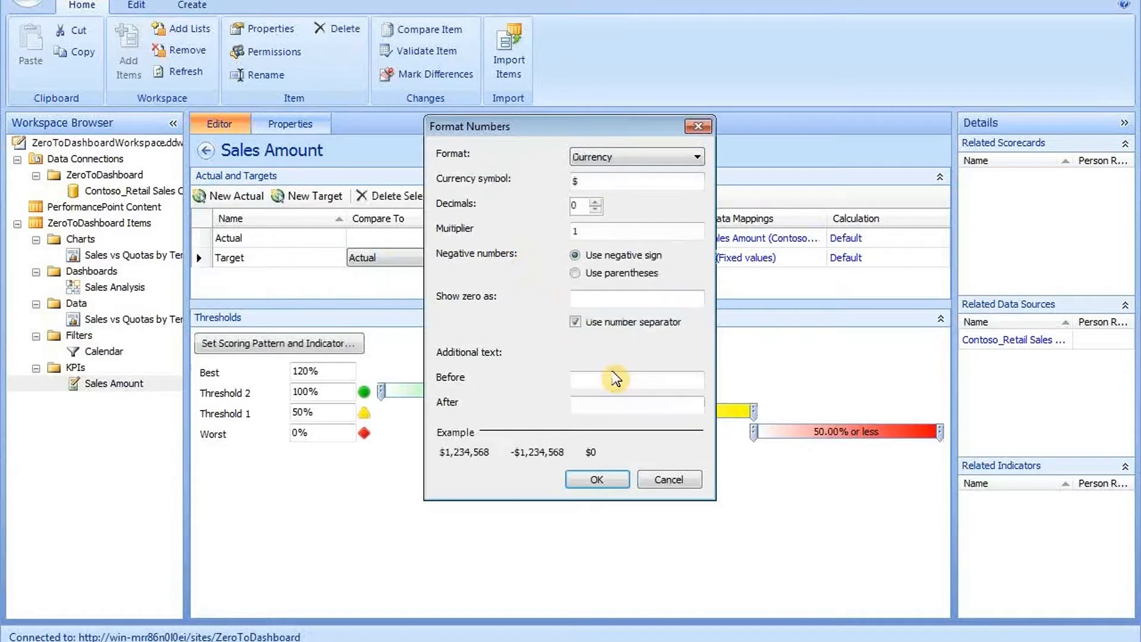
{"action": "left_click", "coordinate": [605, 479]}
{"action": "left_click", "coordinate": [740, 259]}
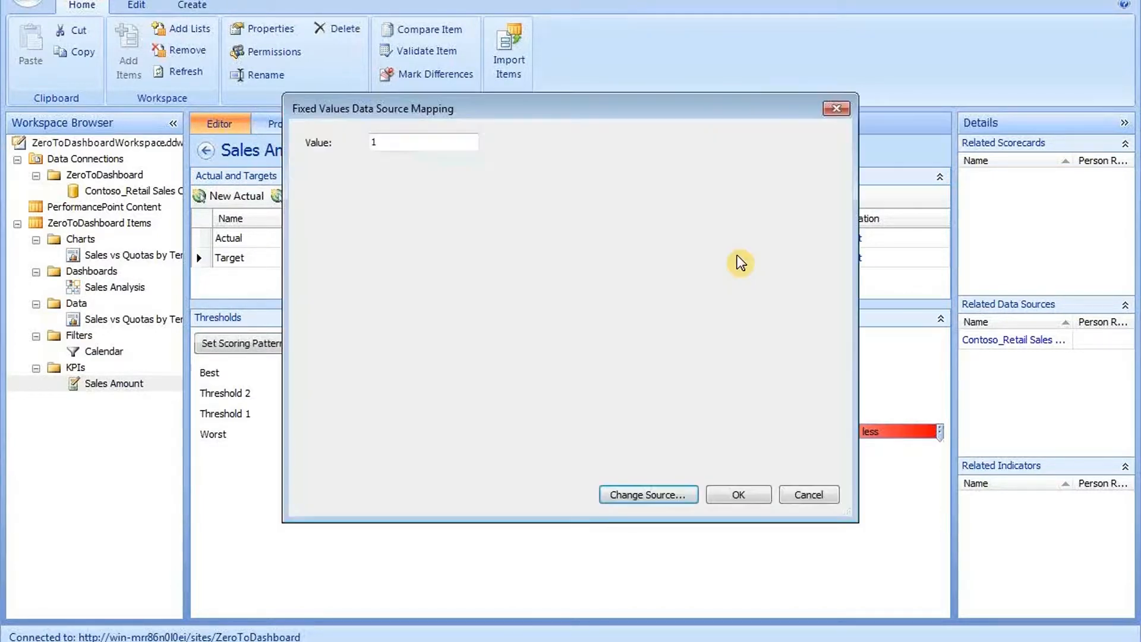
{"action": "left_click", "coordinate": [635, 498]}
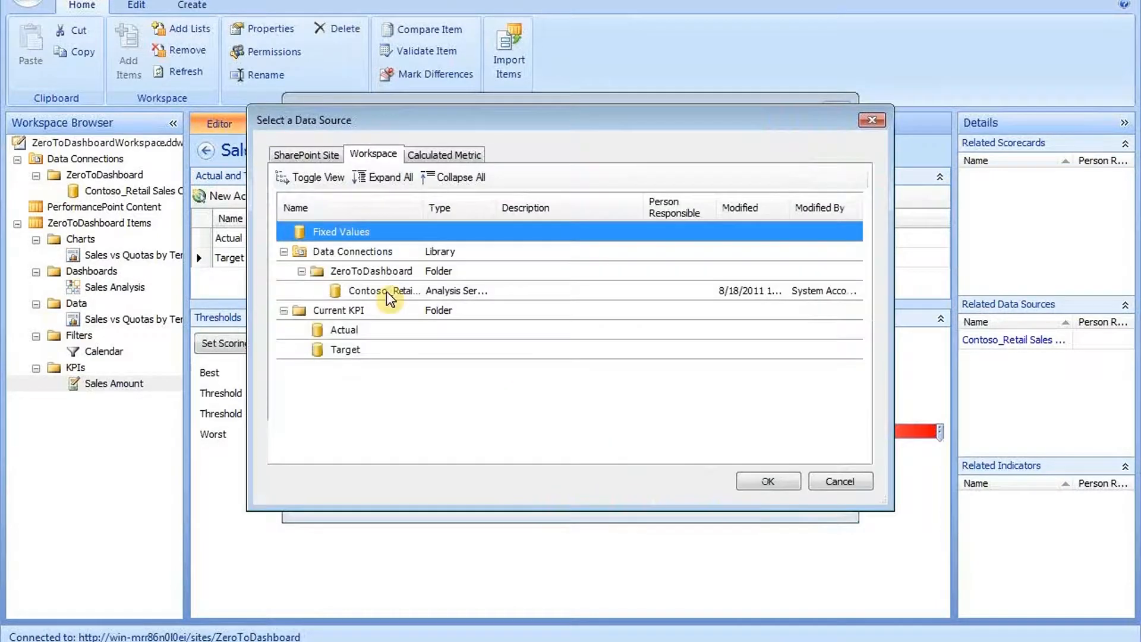
{"action": "left_click", "coordinate": [386, 291]}
{"action": "left_click", "coordinate": [765, 484]}
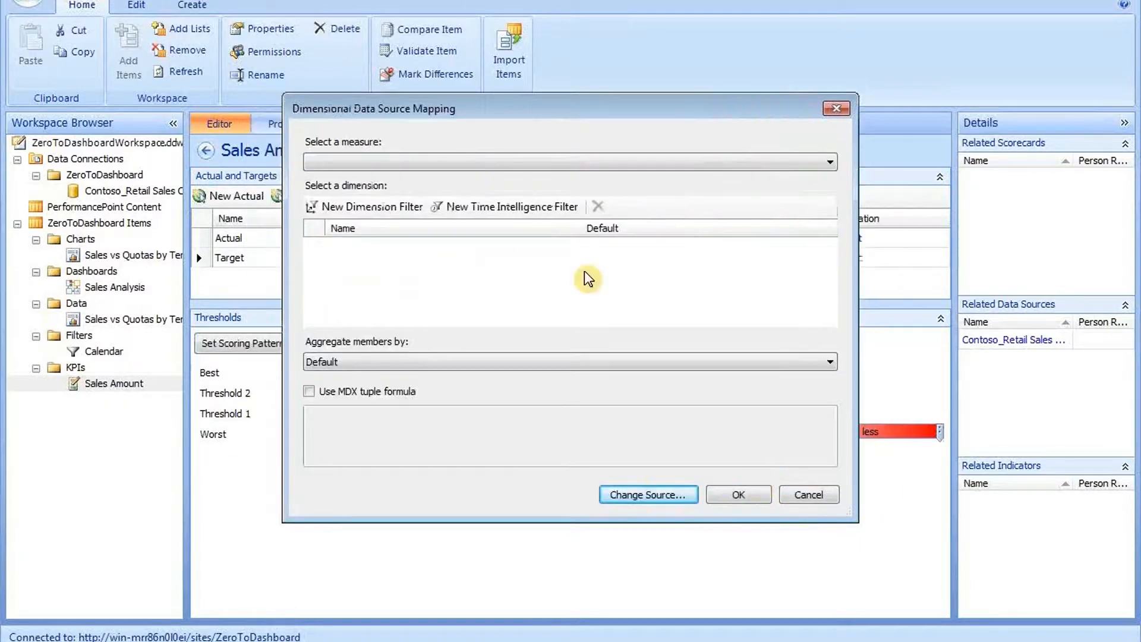
{"action": "left_click", "coordinate": [482, 159]}
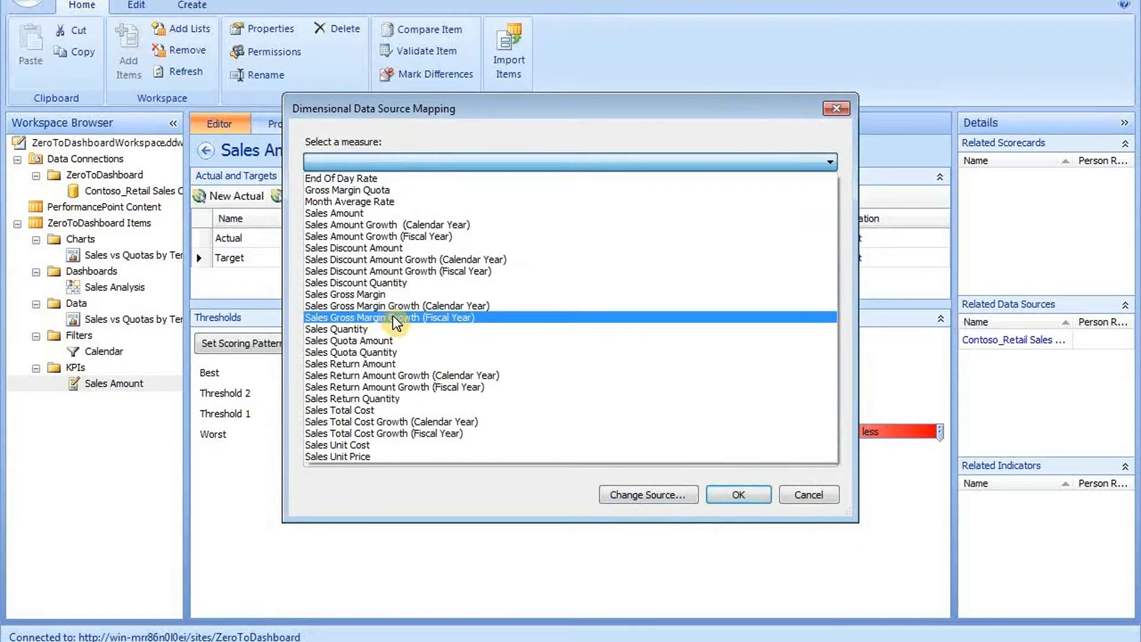
{"action": "left_click", "coordinate": [398, 338]}
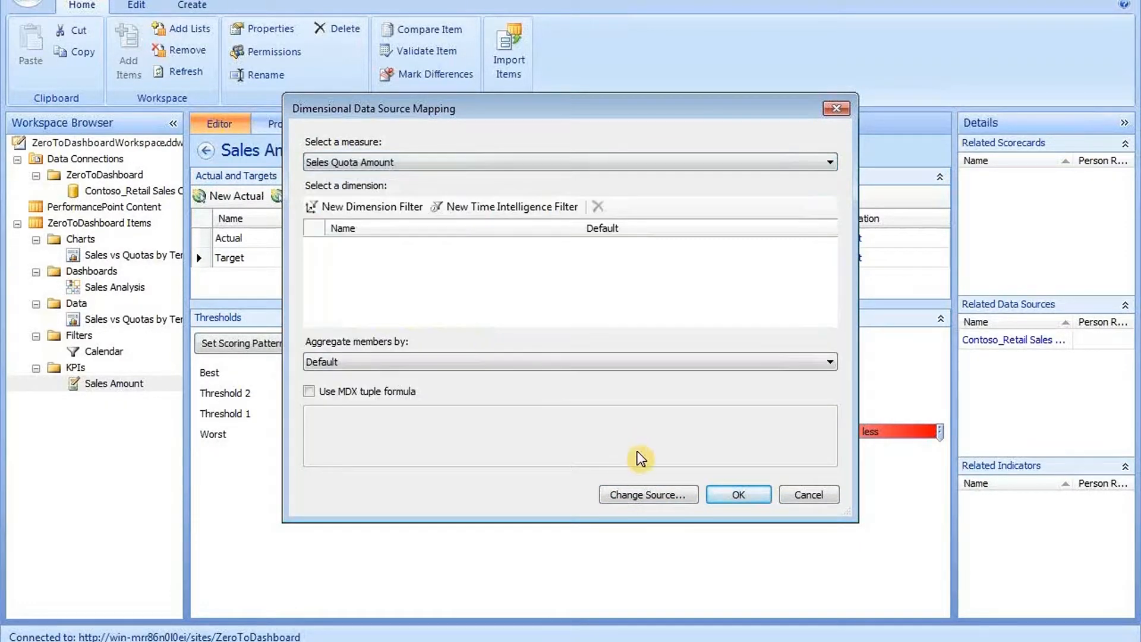
{"action": "left_click", "coordinate": [740, 496]}
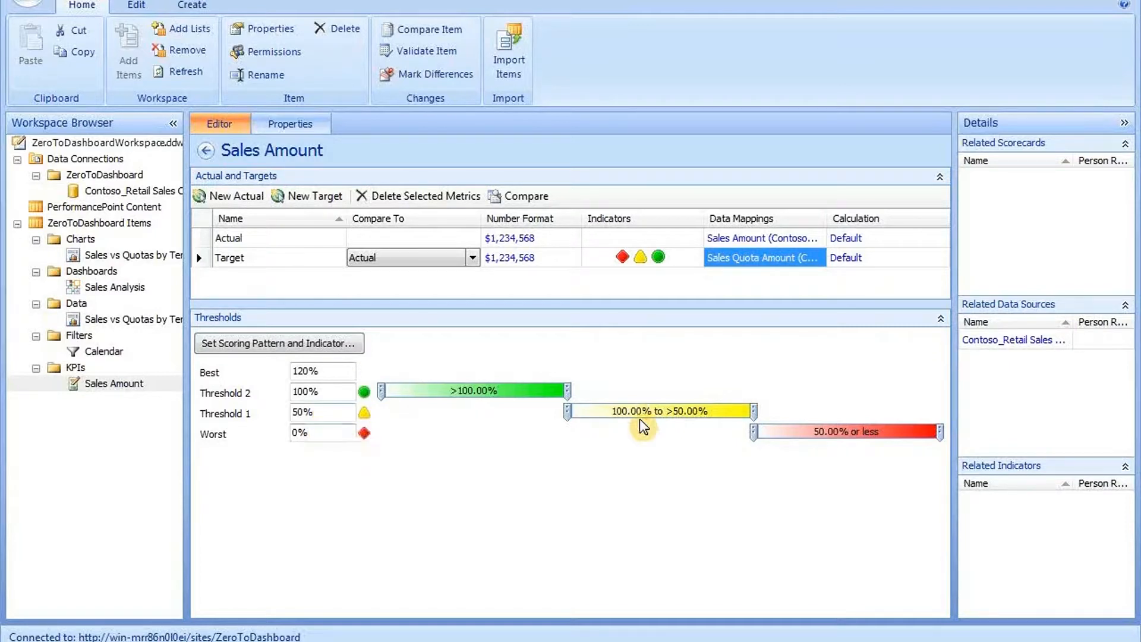
Raise the Target's Threshold 1 to 63.5% by moving the boundary between the red and yellow bands.
{"action": "left_click_drag", "start_coordinate": [753, 431], "coordinate": [706, 430]}
{"action": "left_click", "coordinate": [335, 394]}
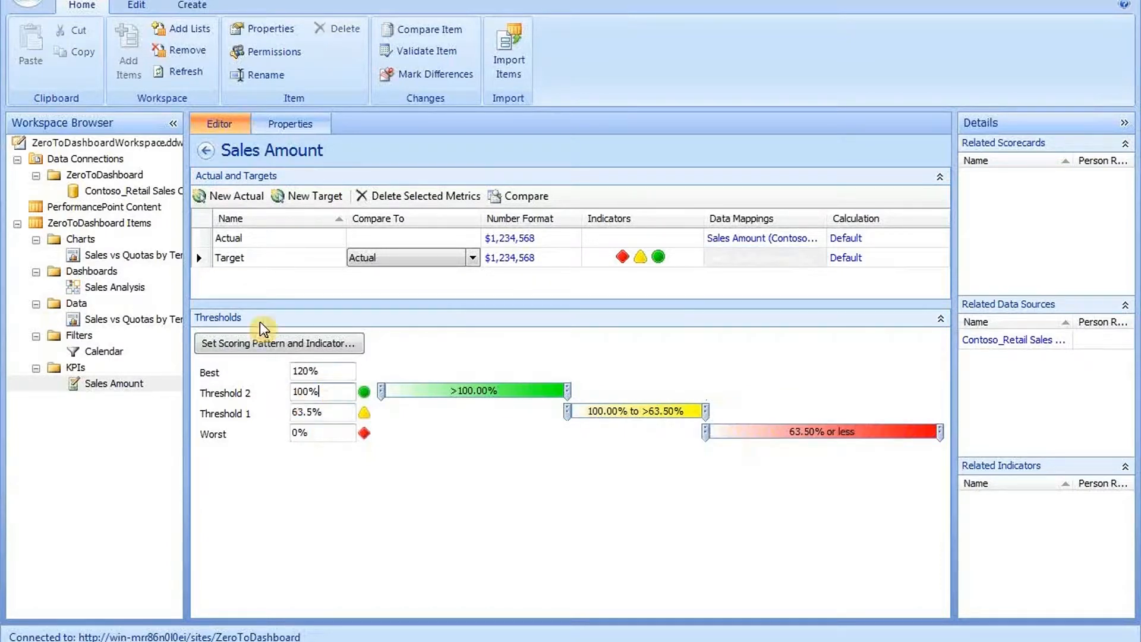
Open the Target's scoring pattern settings, try the other banding methods, and settle on Band by normalized value of Actual/Target with Increasing is Better.
{"action": "left_click", "coordinate": [309, 343]}
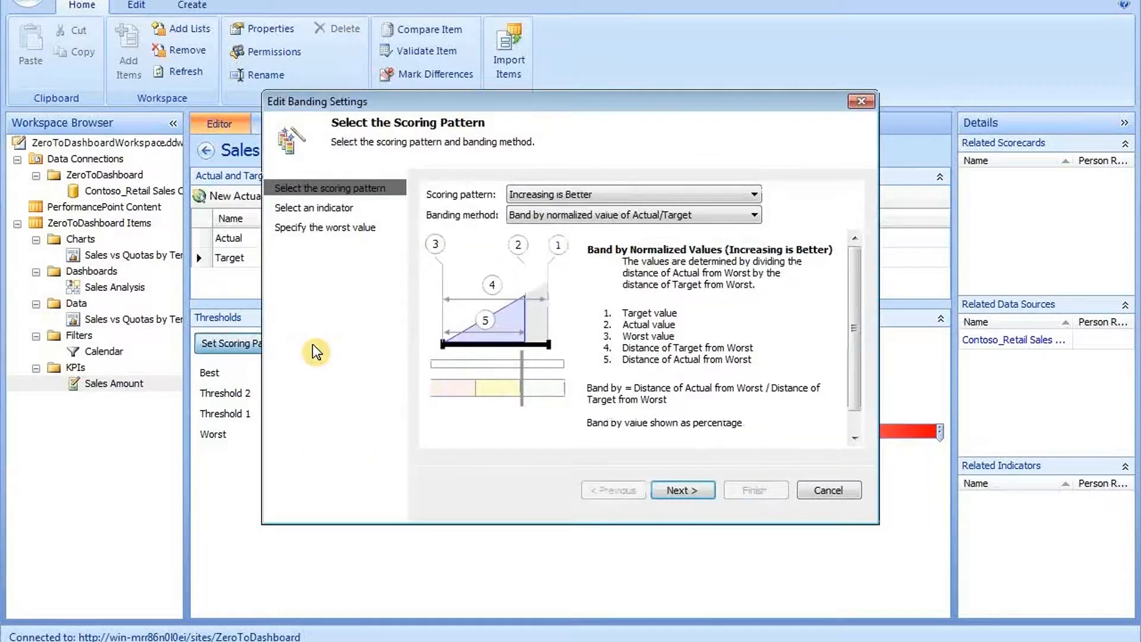
{"action": "left_click", "coordinate": [661, 216]}
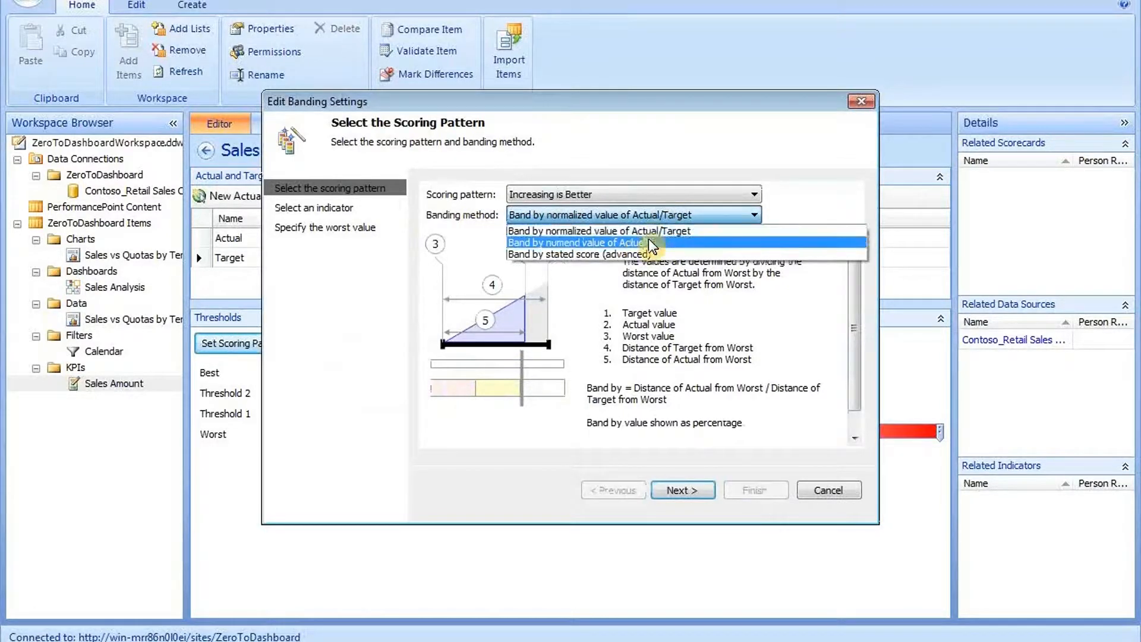
{"action": "left_click", "coordinate": [648, 241]}
{"action": "left_click", "coordinate": [645, 214]}
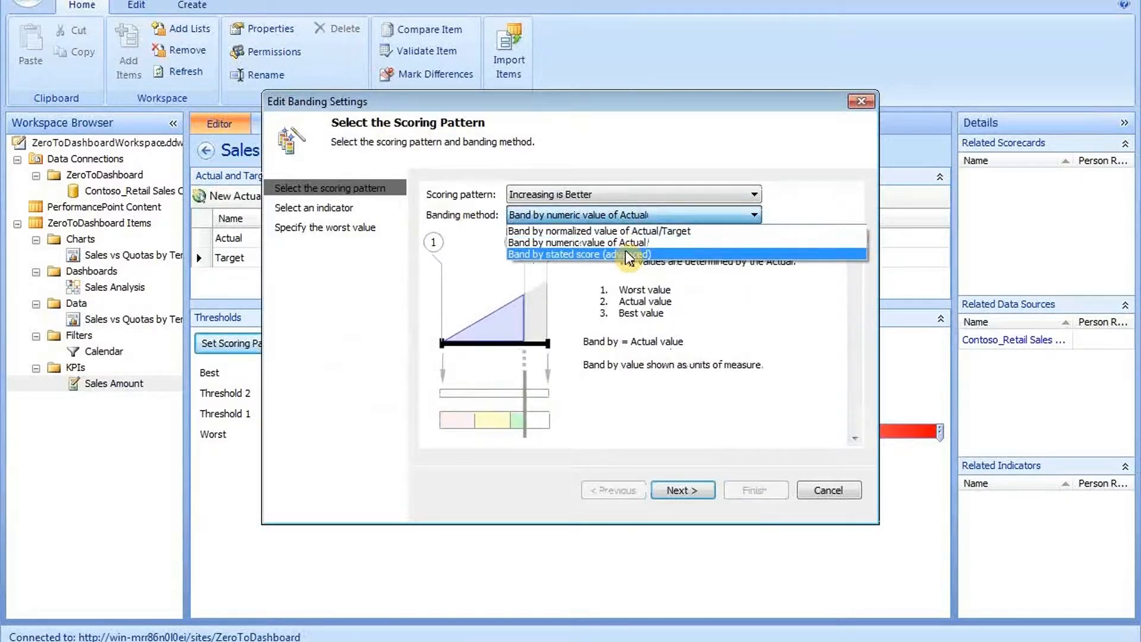
{"action": "left_click", "coordinate": [625, 253]}
{"action": "left_click", "coordinate": [618, 214]}
{"action": "left_click", "coordinate": [511, 230]}
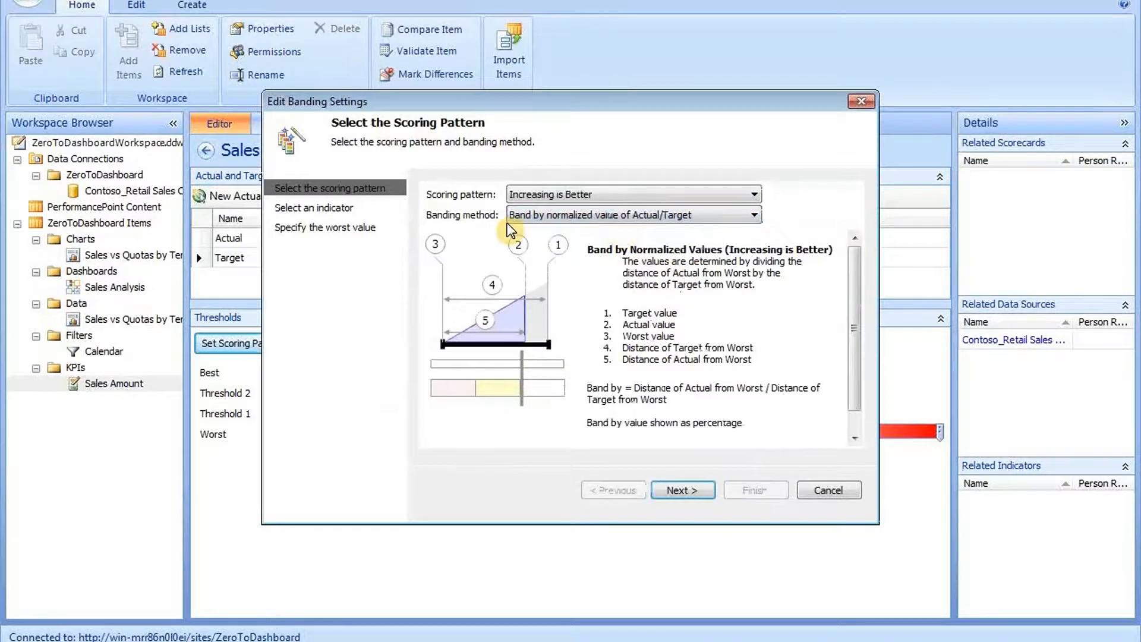
{"action": "left_click", "coordinate": [546, 193]}
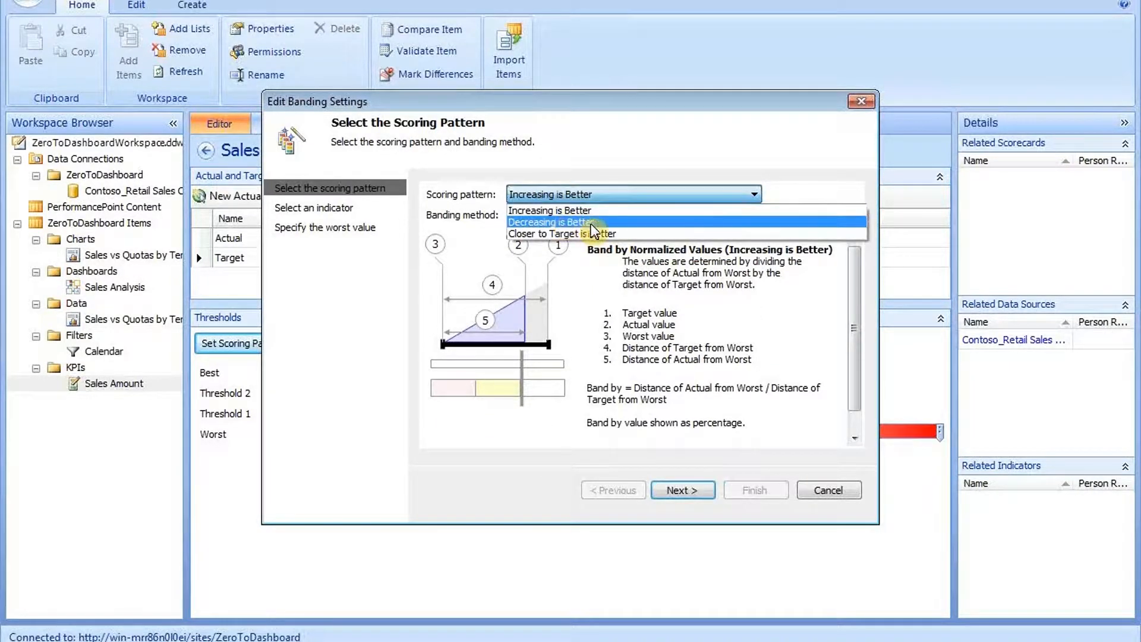
{"action": "left_click", "coordinate": [580, 206]}
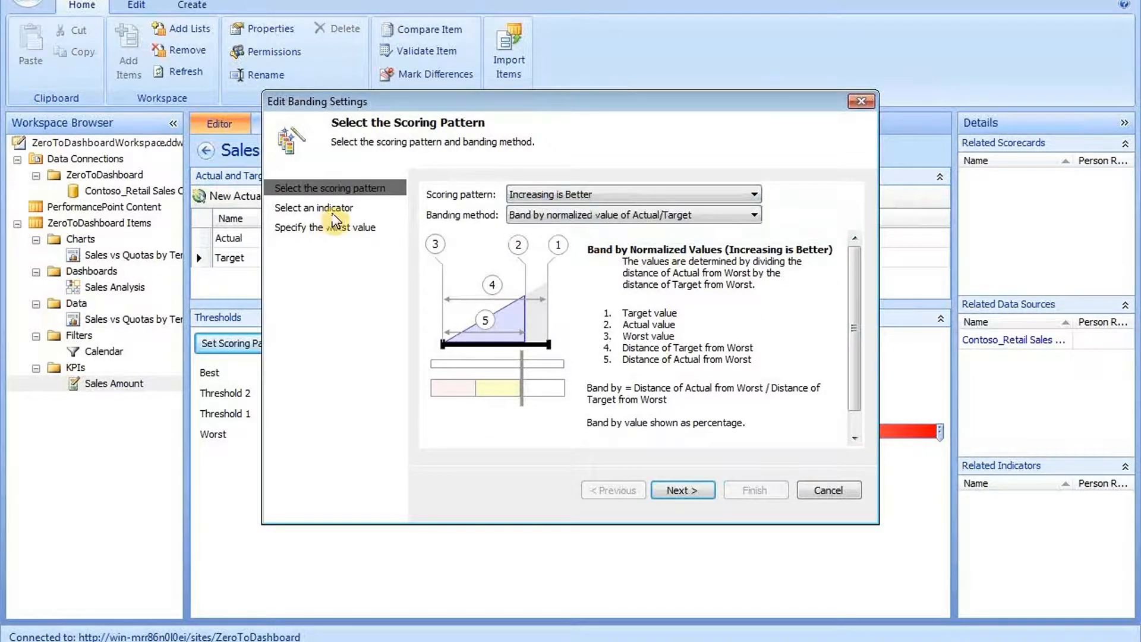
Choose the Stoplight A - Medium indicator for the Target and finish the banding settings with a worst value of 0.
{"action": "left_click", "coordinate": [682, 490]}
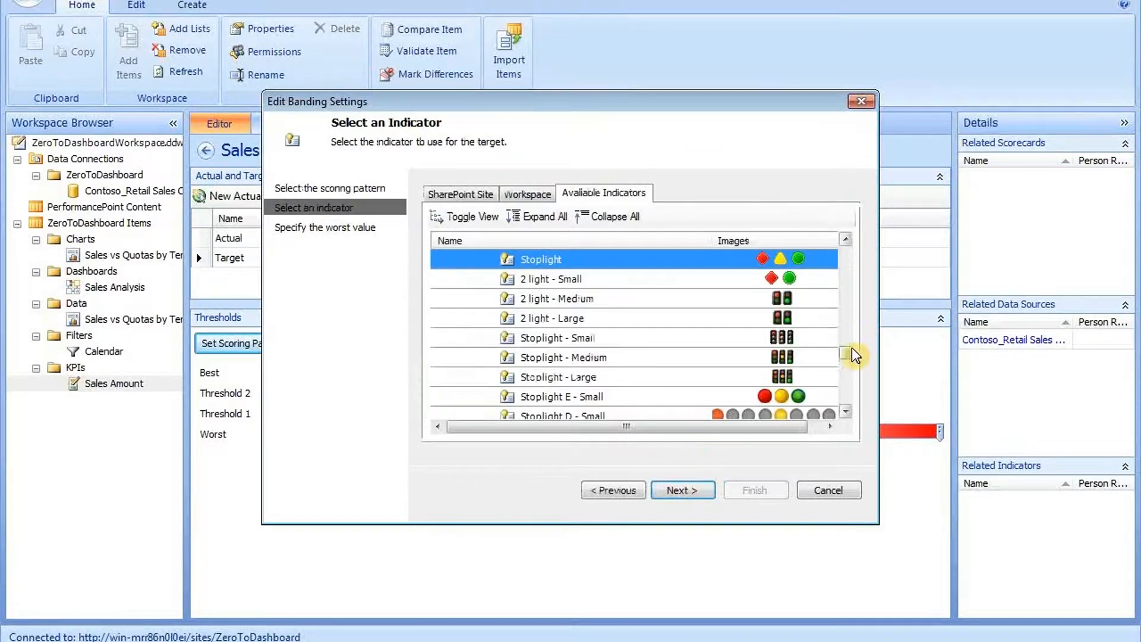
{"action": "mouse_move", "coordinate": [852, 351]}
{"action": "left_mouse_down"}
{"action": "mouse_move", "coordinate": [843, 242]}
{"action": "mouse_move", "coordinate": [847, 398]}
{"action": "mouse_move", "coordinate": [846, 368]}
{"action": "left_mouse_up"}
{"action": "left_click", "coordinate": [803, 318]}
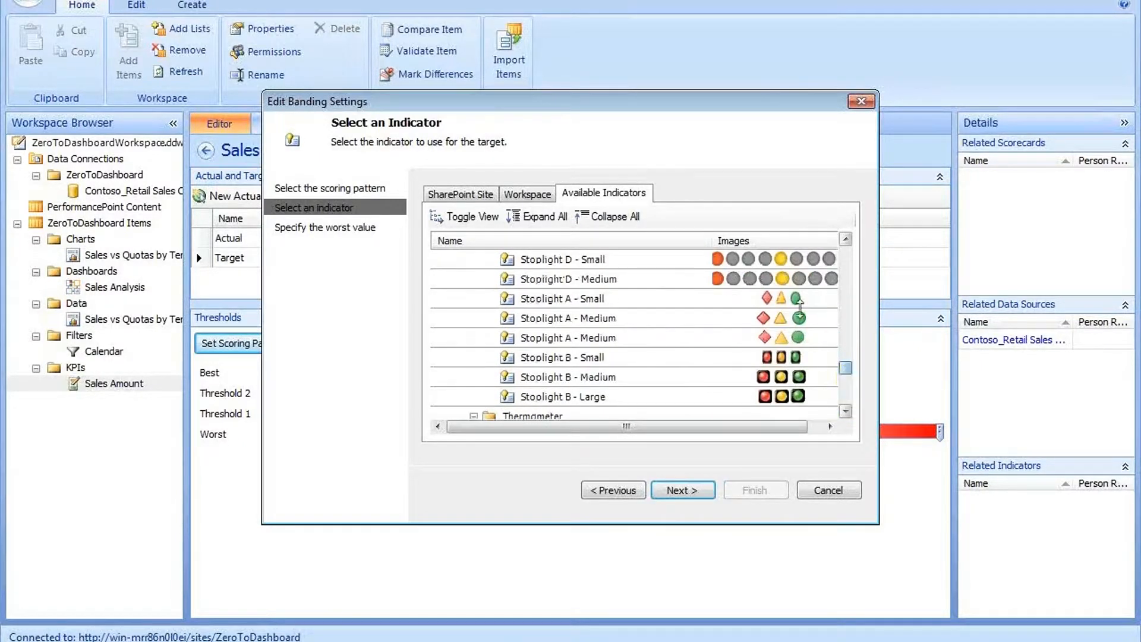
{"action": "left_click", "coordinate": [750, 318]}
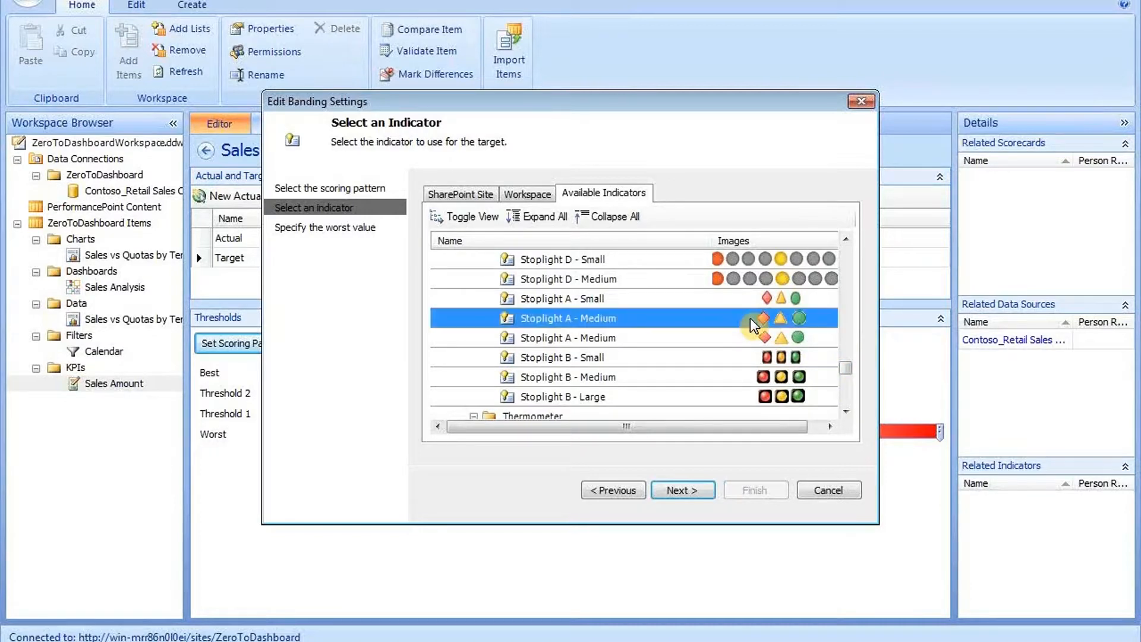
{"action": "left_click", "coordinate": [681, 491]}
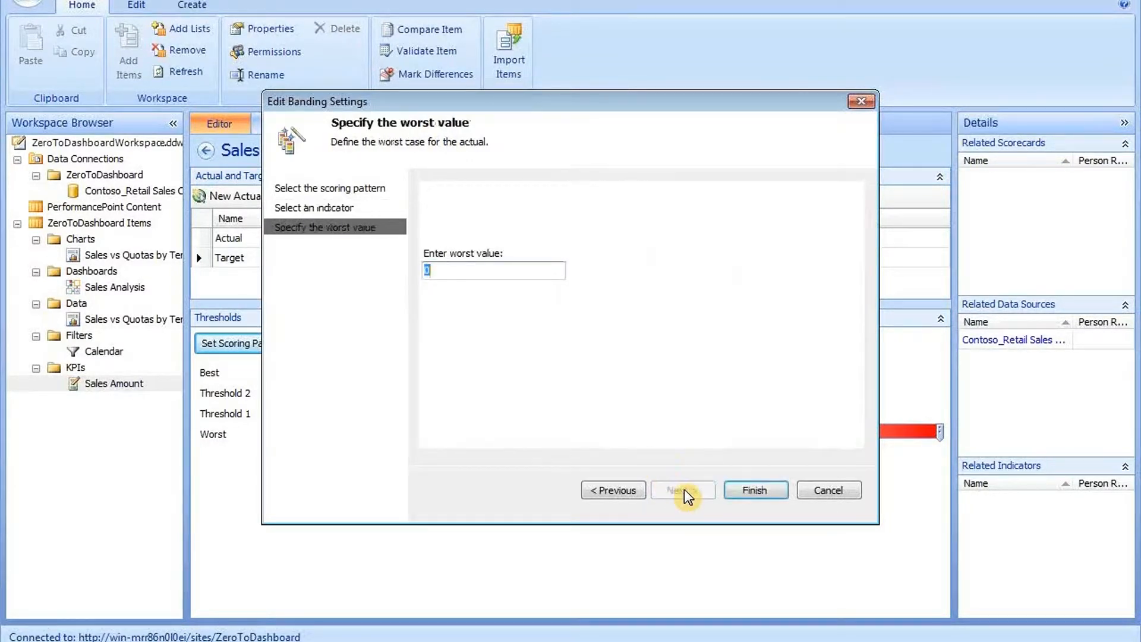
{"action": "left_click", "coordinate": [756, 490]}
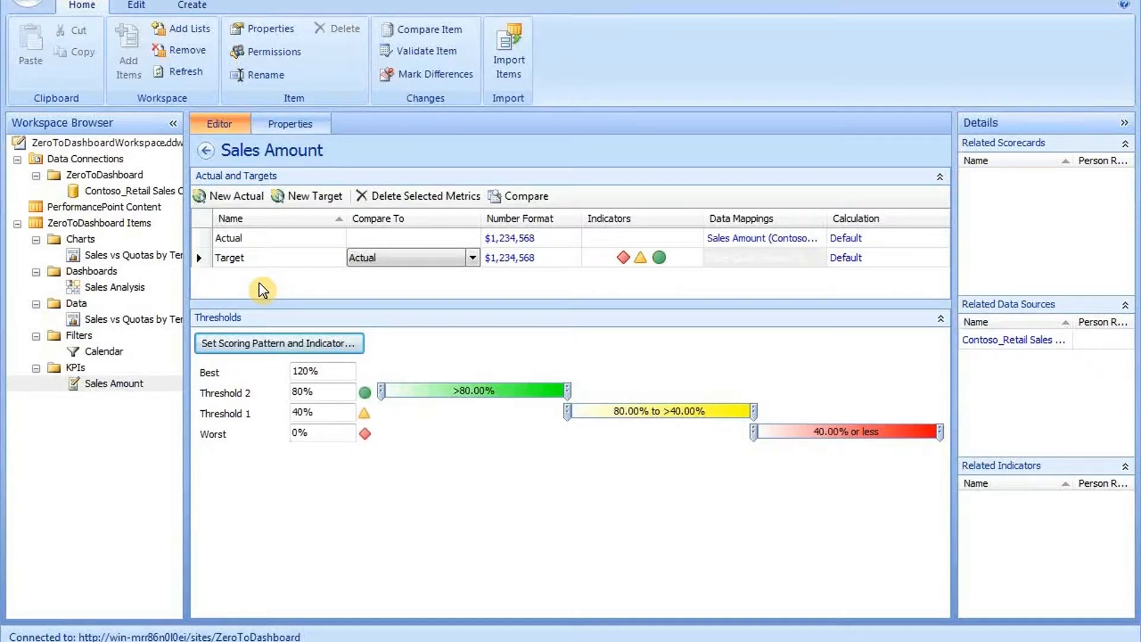
Add a new actual named MTDLY to the Sales Amount KPI and format it as $ Currency with 0 decimals.
{"action": "left_click", "coordinate": [233, 198]}
{"action": "type", "text": "MTDLY"}
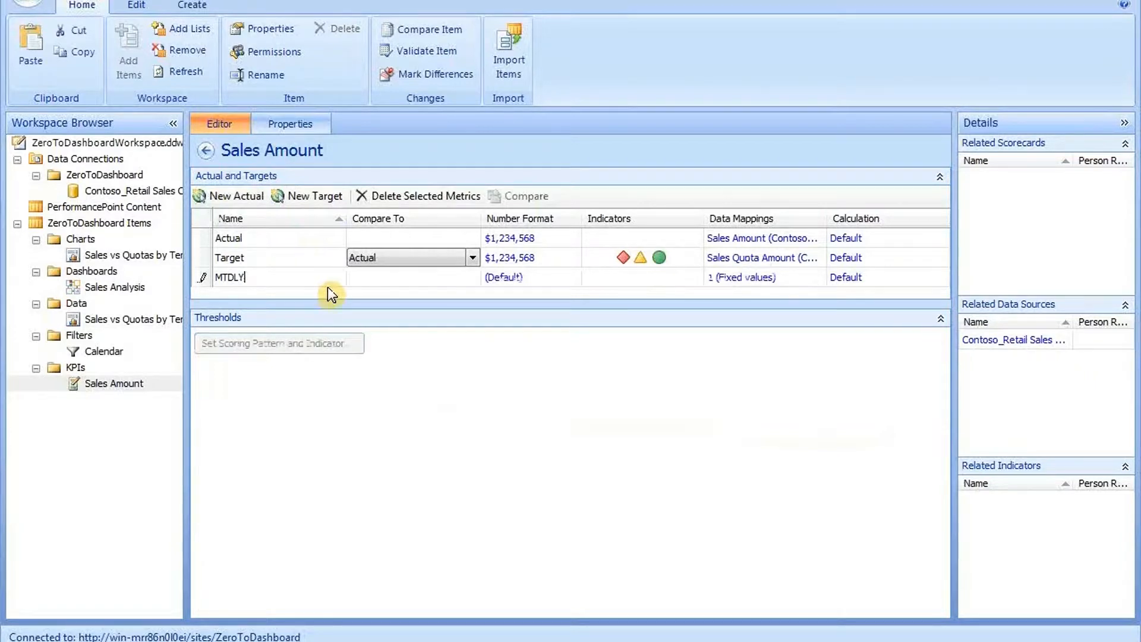
{"action": "left_click", "coordinate": [530, 275]}
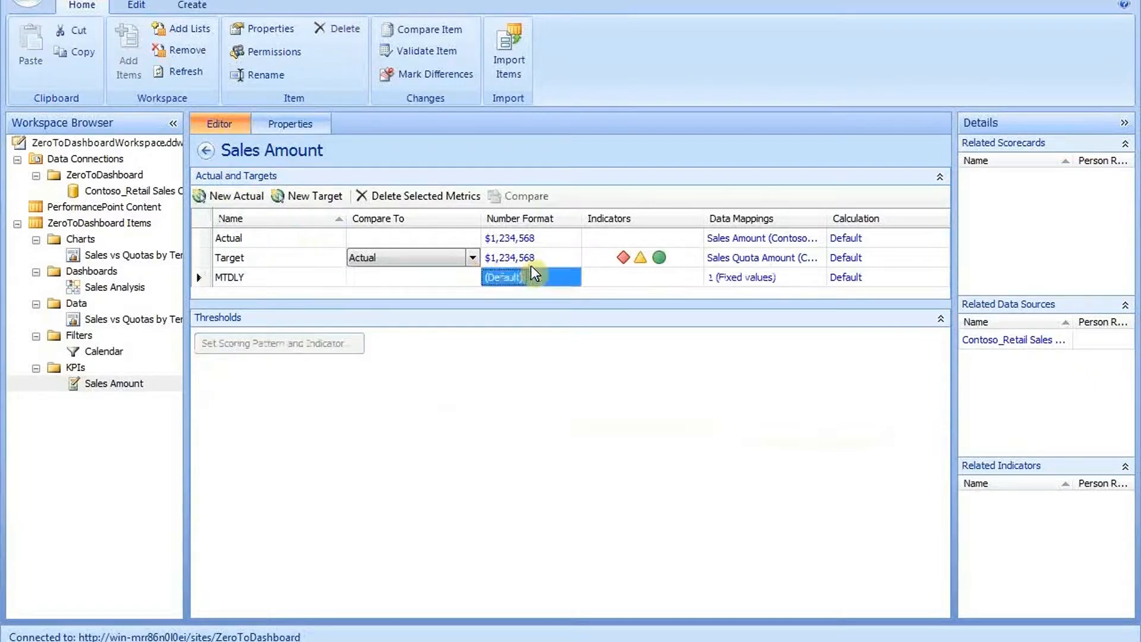
{"action": "left_click", "coordinate": [529, 273]}
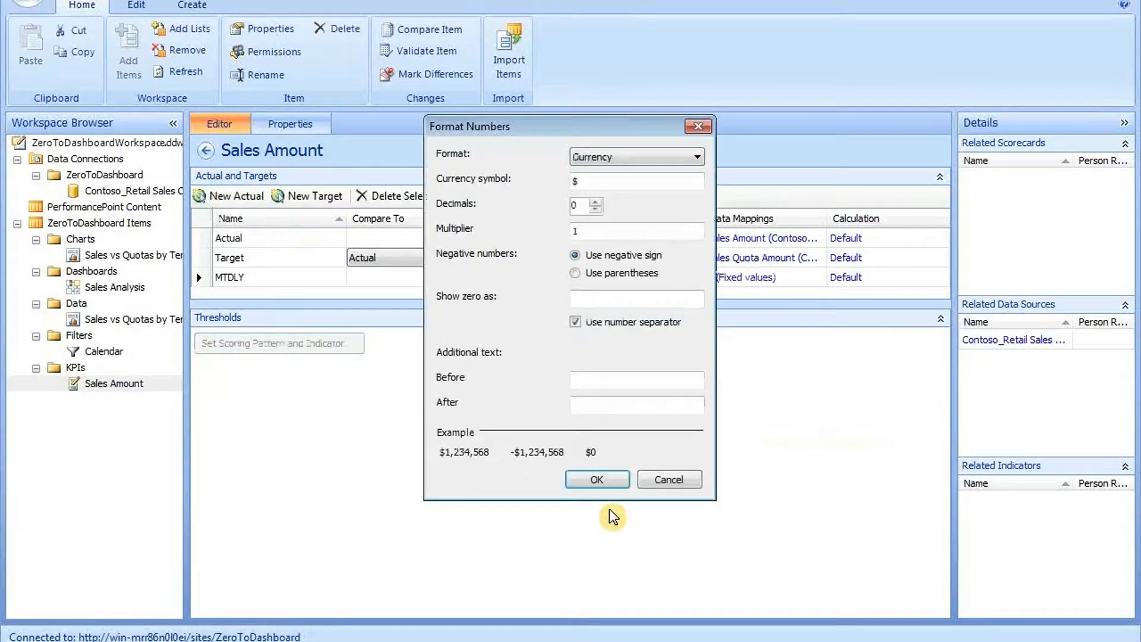
{"action": "left_click", "coordinate": [604, 480]}
Change MTDLY's data mapping from fixed values to the Sales Amount measure of the Contoso_Retail Sales data source.
{"action": "left_click", "coordinate": [746, 277]}
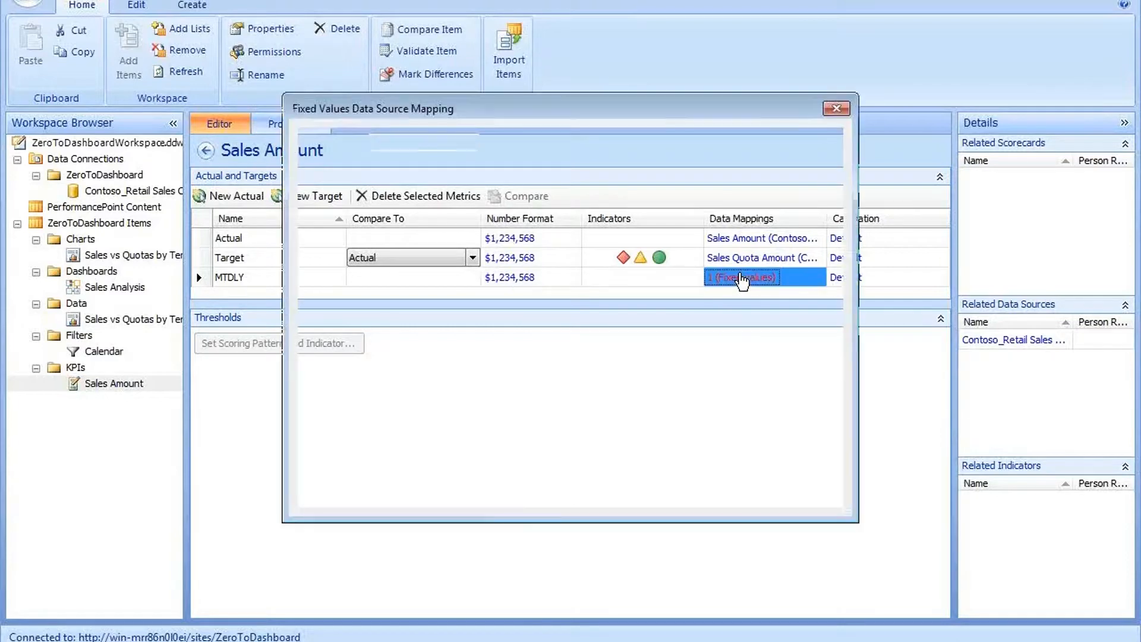
{"action": "left_click", "coordinate": [644, 494]}
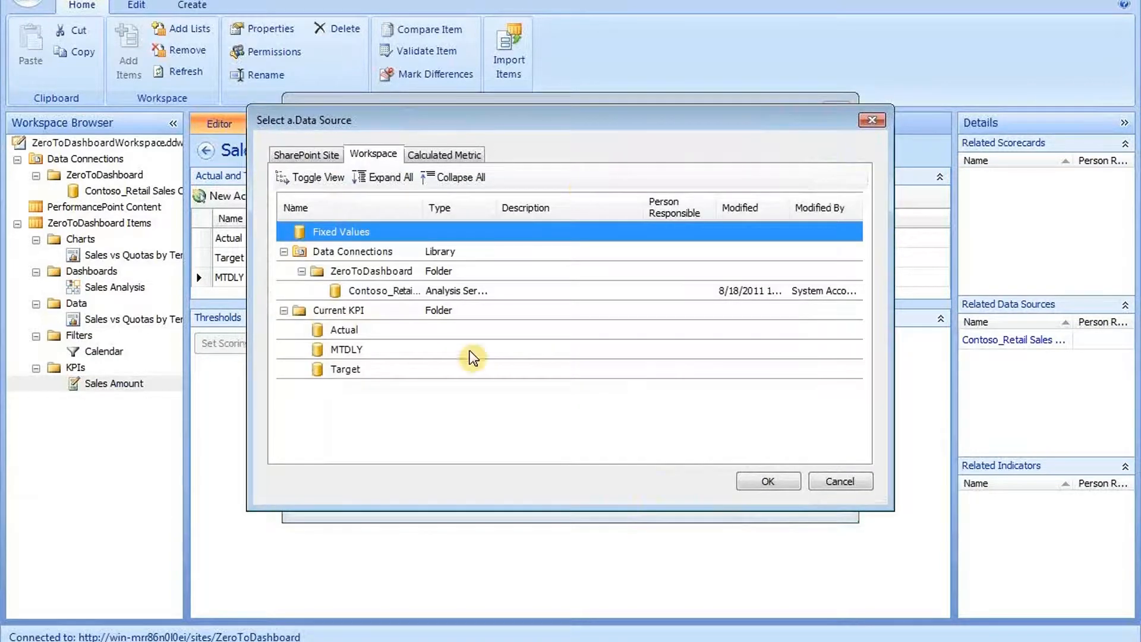
{"action": "left_click", "coordinate": [467, 291]}
{"action": "left_click", "coordinate": [780, 480]}
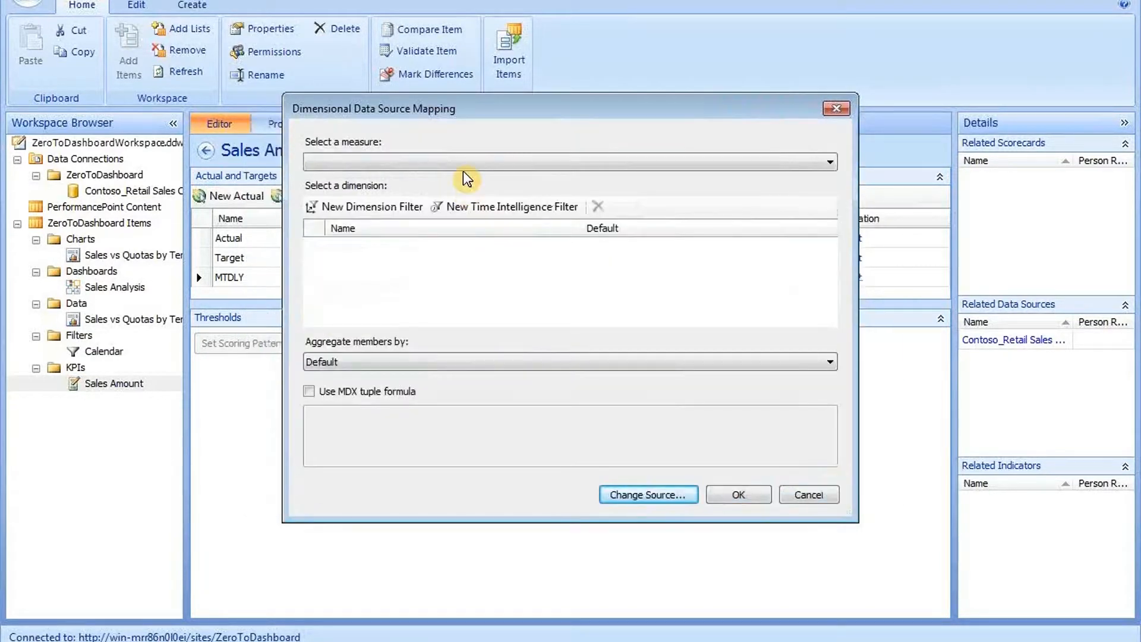
{"action": "left_click", "coordinate": [462, 168]}
{"action": "left_click", "coordinate": [367, 213]}
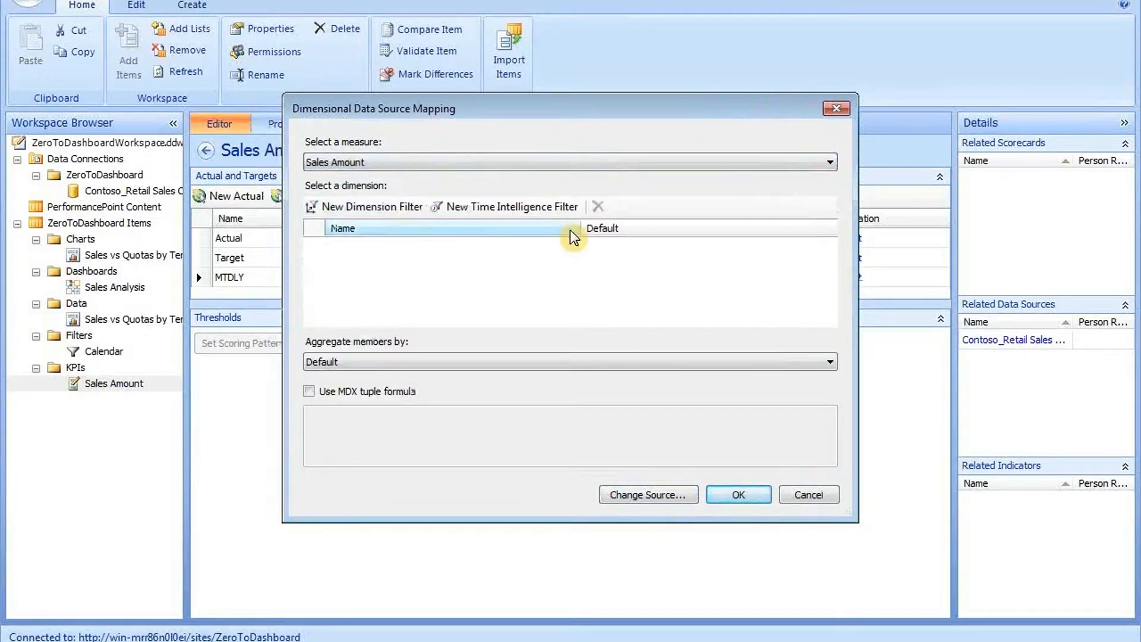
Create a time intelligence filter for MTDLY with the formula (Year-1).Month.FirstDay:(Year-1).Month.Day.
{"action": "left_click", "coordinate": [513, 212]}
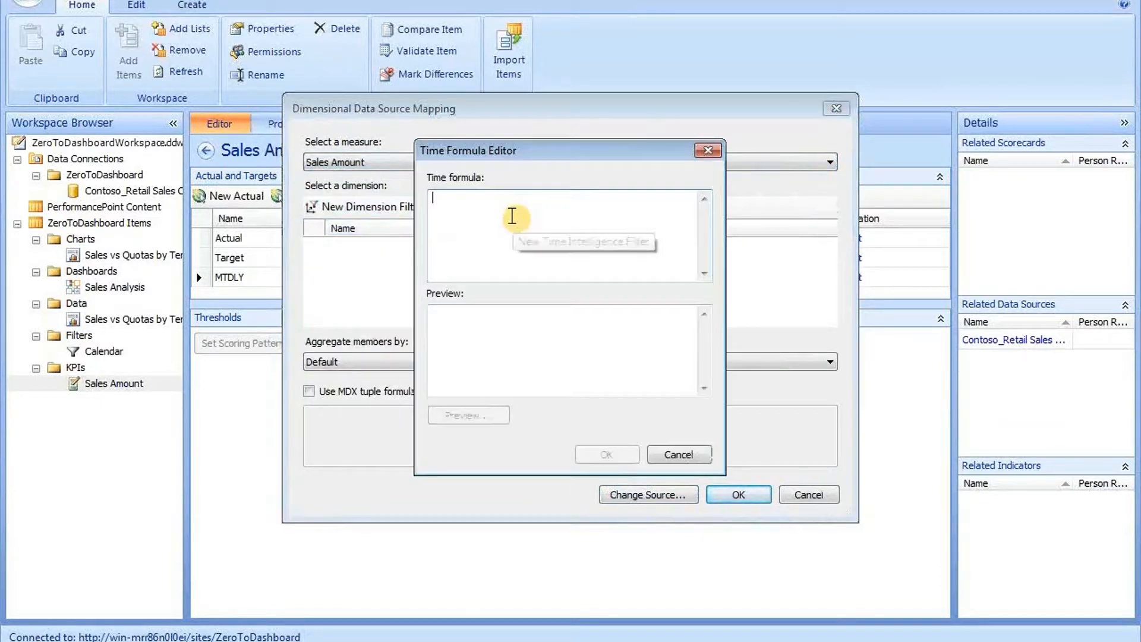
{"action": "left_click", "coordinate": [506, 255]}
{"action": "type", "text": "(Year-1"}
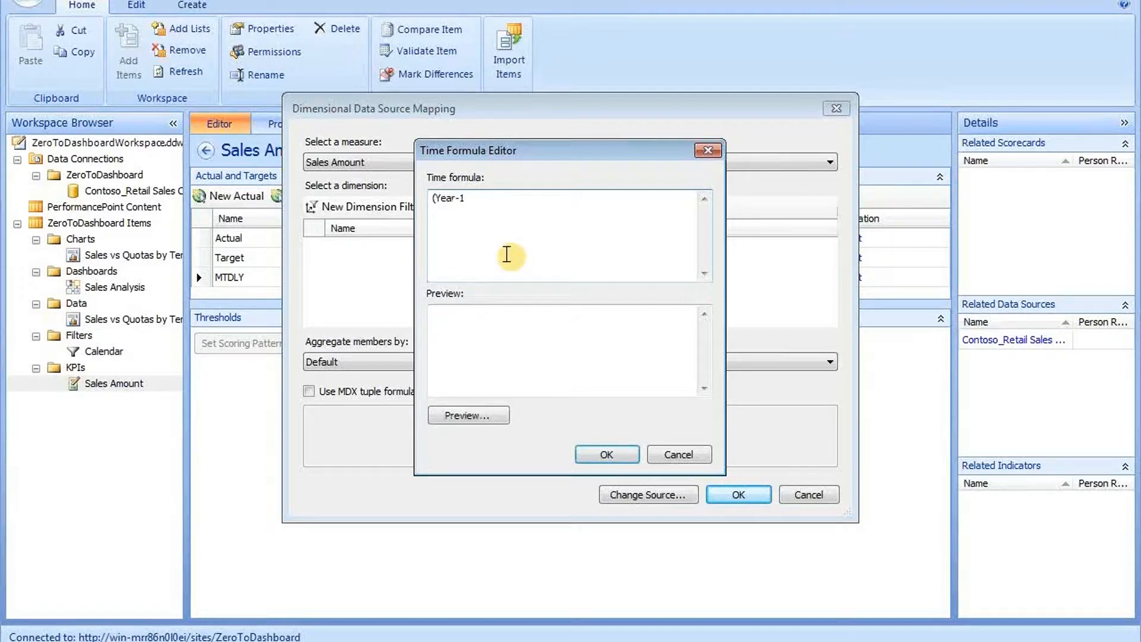
{"action": "type", "text": ").Month.FirstDay:(Year"}
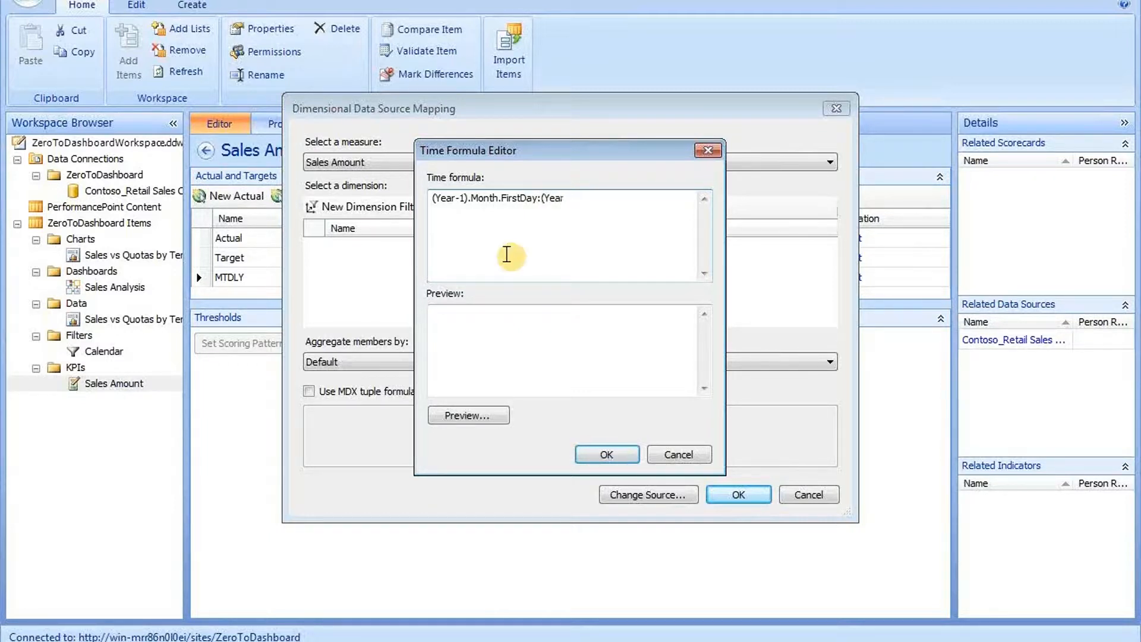
{"action": "type", "text": "-1).Month."}
{"action": "type", "text": "Day"}
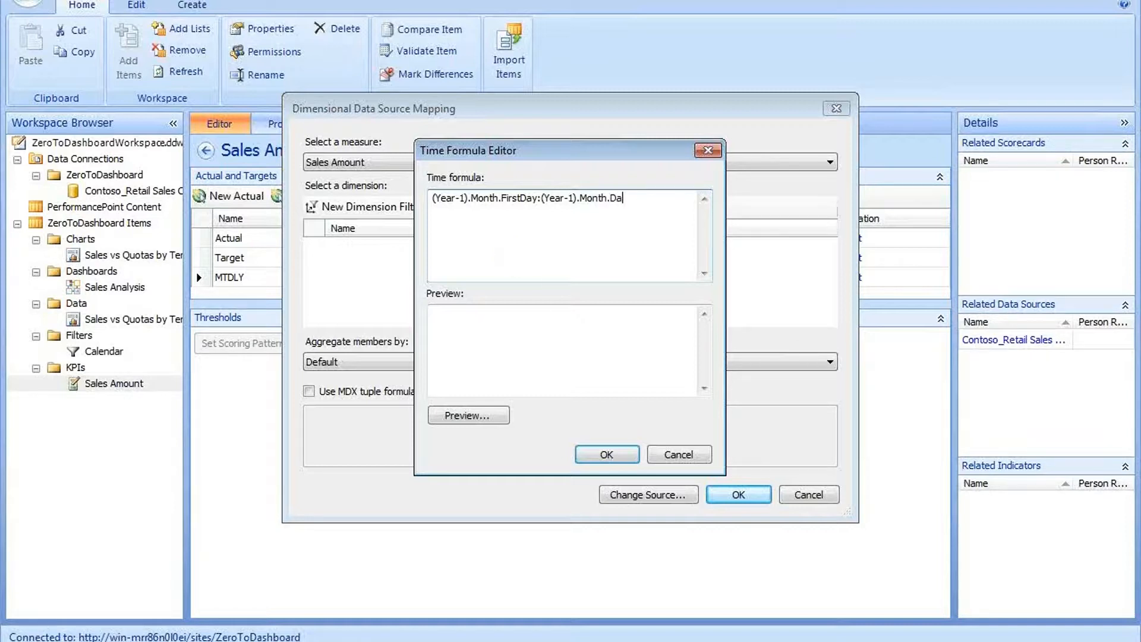
Preview the dates returned by the MTDLY time formula, then apply the filter and the data mapping.
{"action": "left_click", "coordinate": [485, 326]}
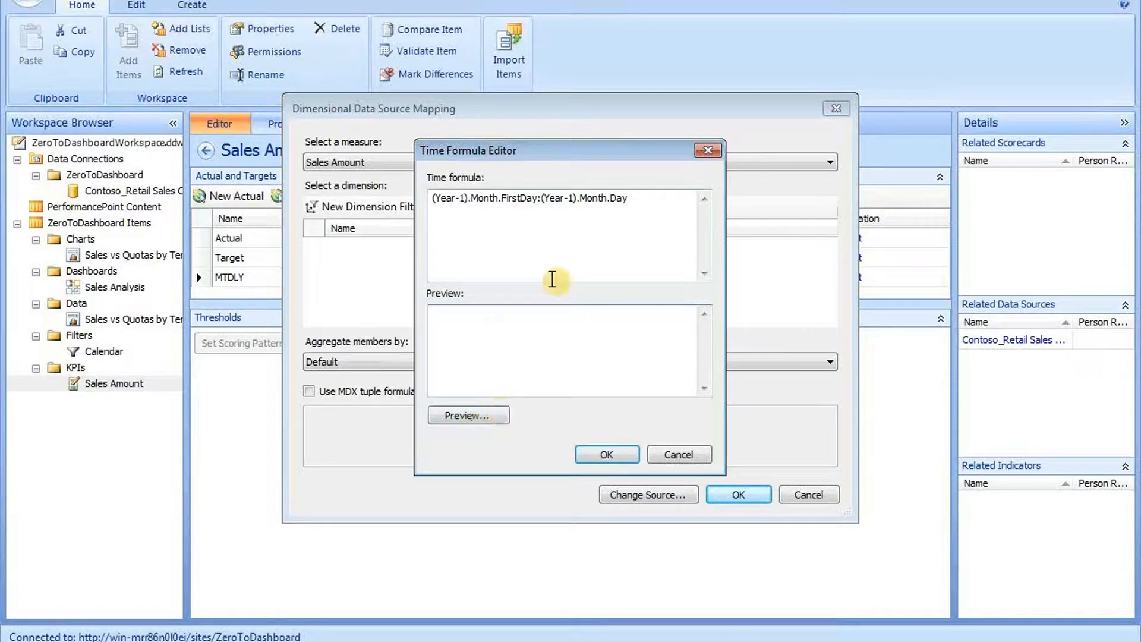
{"action": "left_click", "coordinate": [484, 418]}
{"action": "left_click_drag", "start_coordinate": [435, 311], "coordinate": [652, 314]}
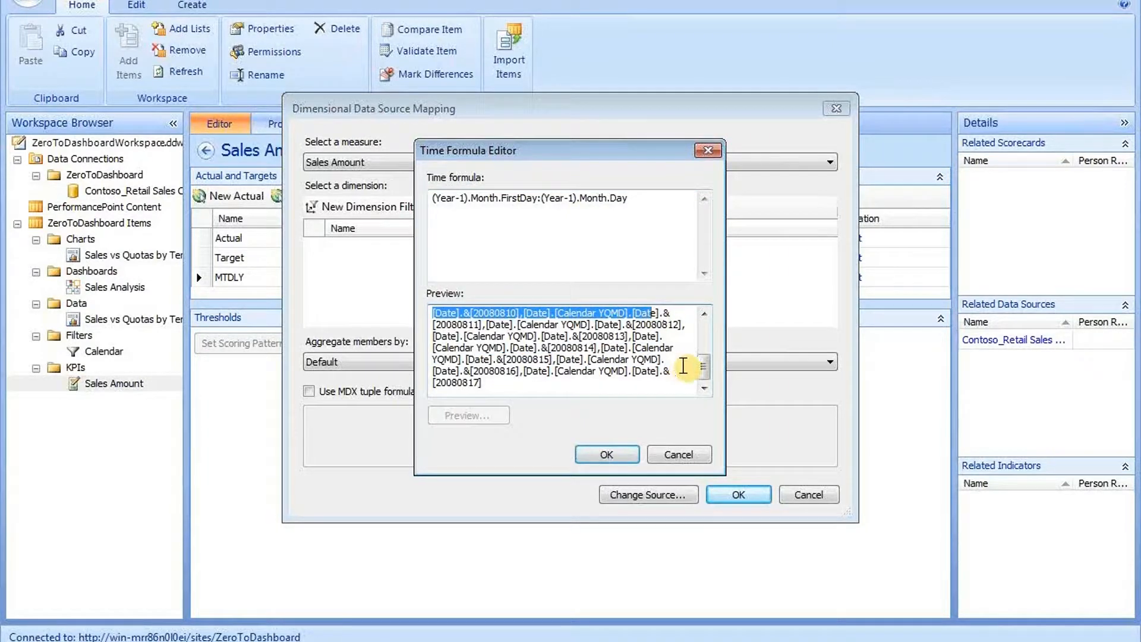
{"action": "left_click_drag", "start_coordinate": [703, 367], "coordinate": [704, 340]}
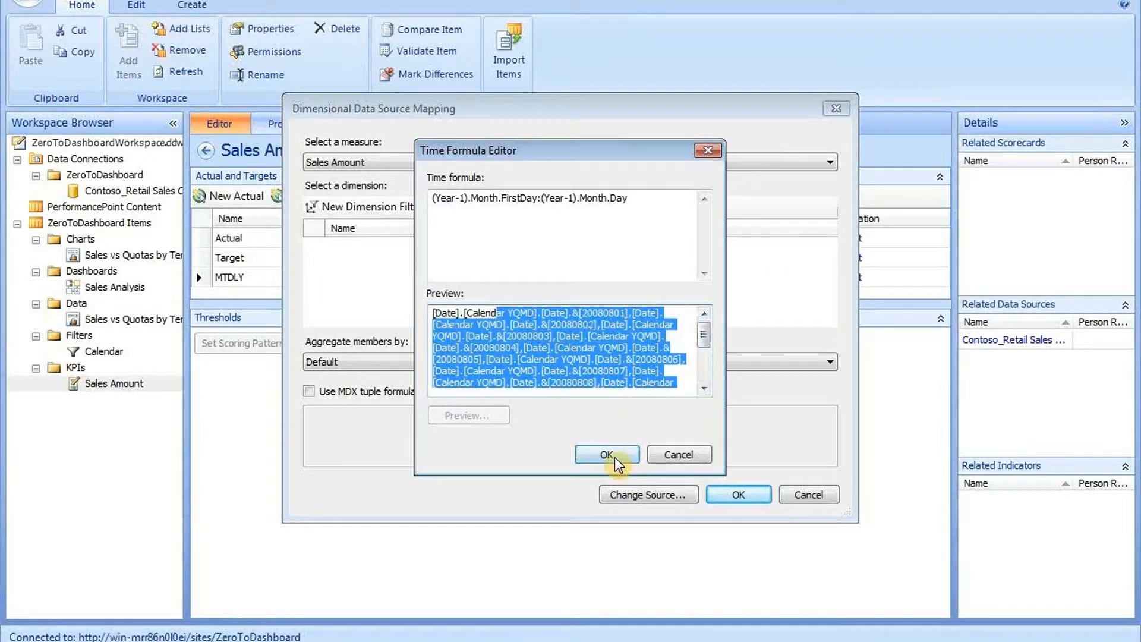
{"action": "left_click", "coordinate": [613, 456]}
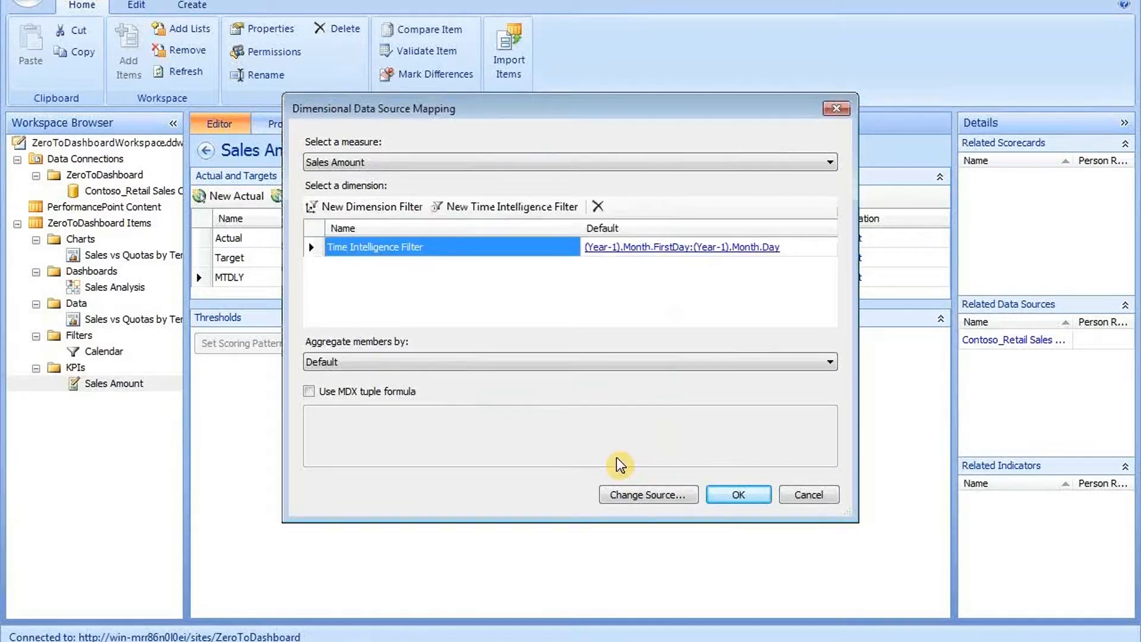
{"action": "left_click", "coordinate": [750, 495]}
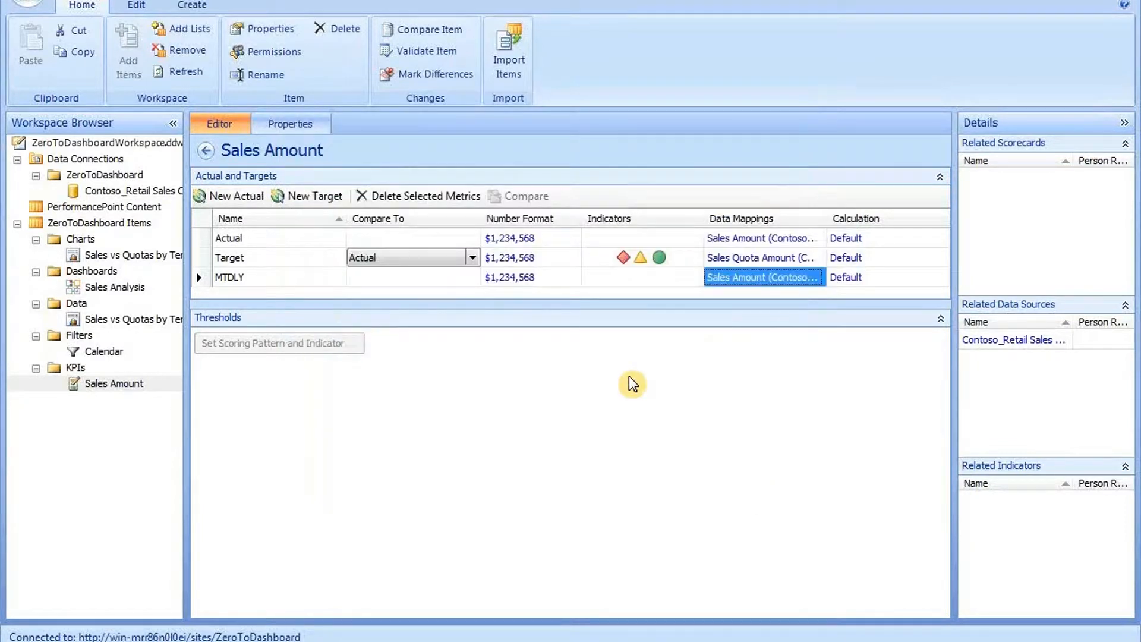
Add another actual named YTDLY and format it as $ Currency with 0 decimals.
{"action": "left_click", "coordinate": [224, 198]}
{"action": "type", "text": "Y"}
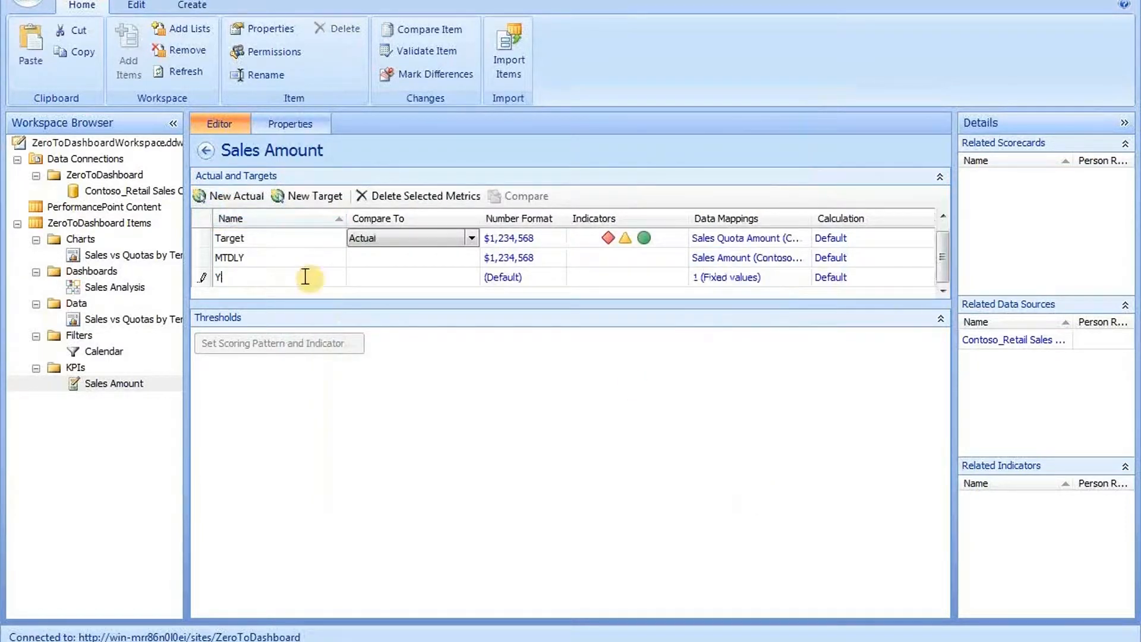
{"action": "type", "text": "TDLY"}
{"action": "left_click", "coordinate": [502, 277]}
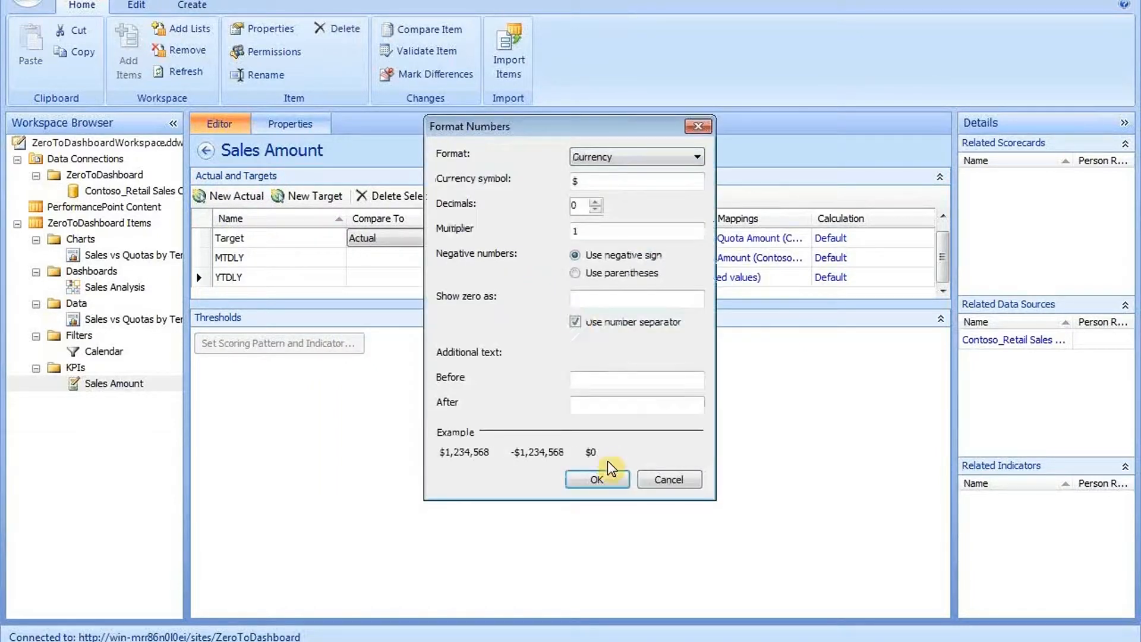
{"action": "key", "text": "Return"}
Map the YTDLY actual to the Sales Amount measure of the Contoso_Retail Sales data source.
{"action": "left_click", "coordinate": [722, 279]}
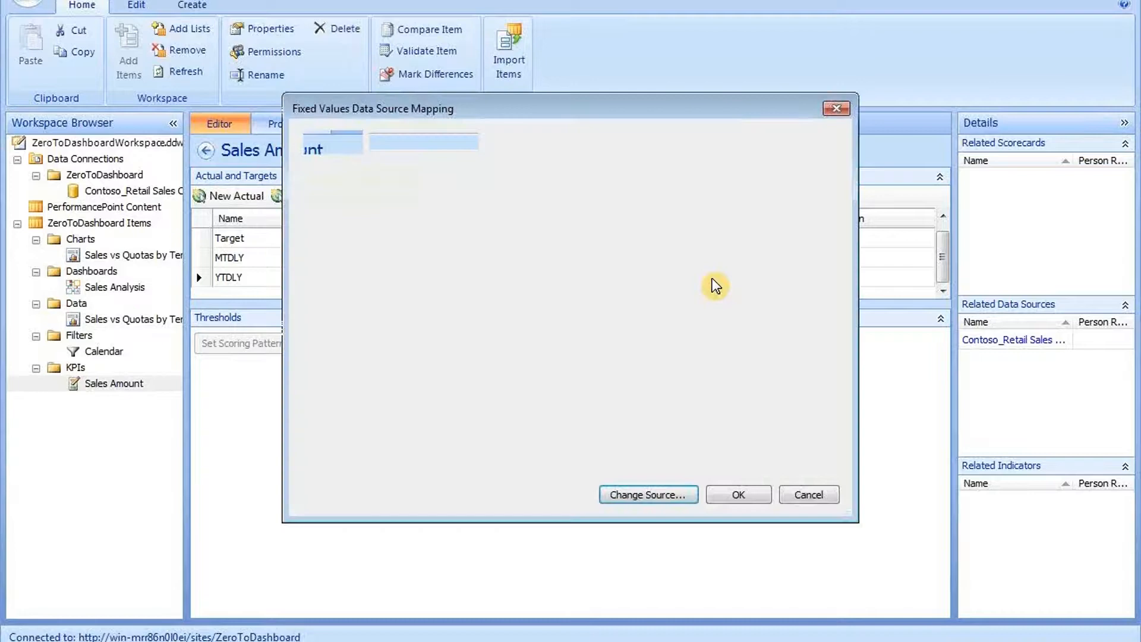
{"action": "left_click", "coordinate": [632, 493]}
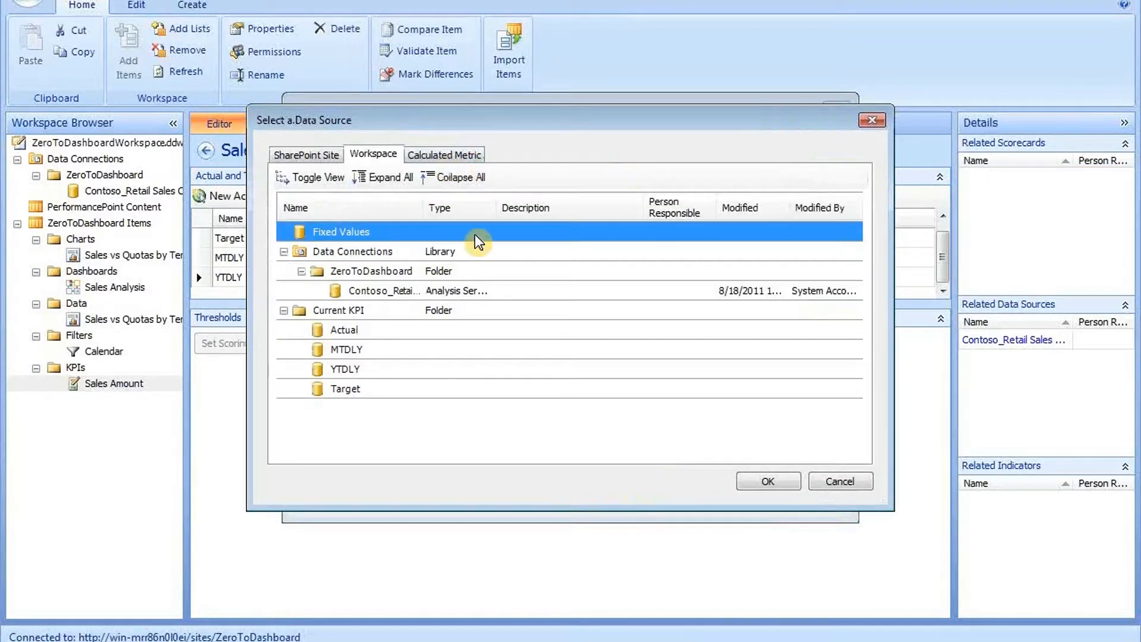
{"action": "left_click", "coordinate": [483, 290]}
{"action": "left_click", "coordinate": [770, 478]}
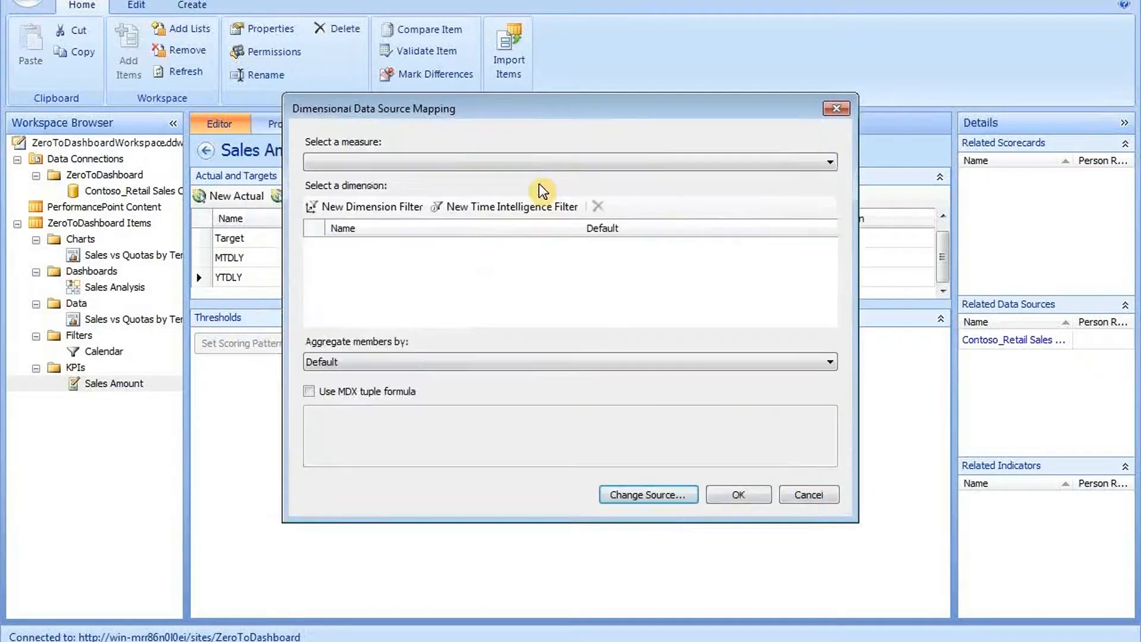
{"action": "left_click", "coordinate": [468, 165]}
{"action": "left_click", "coordinate": [393, 214]}
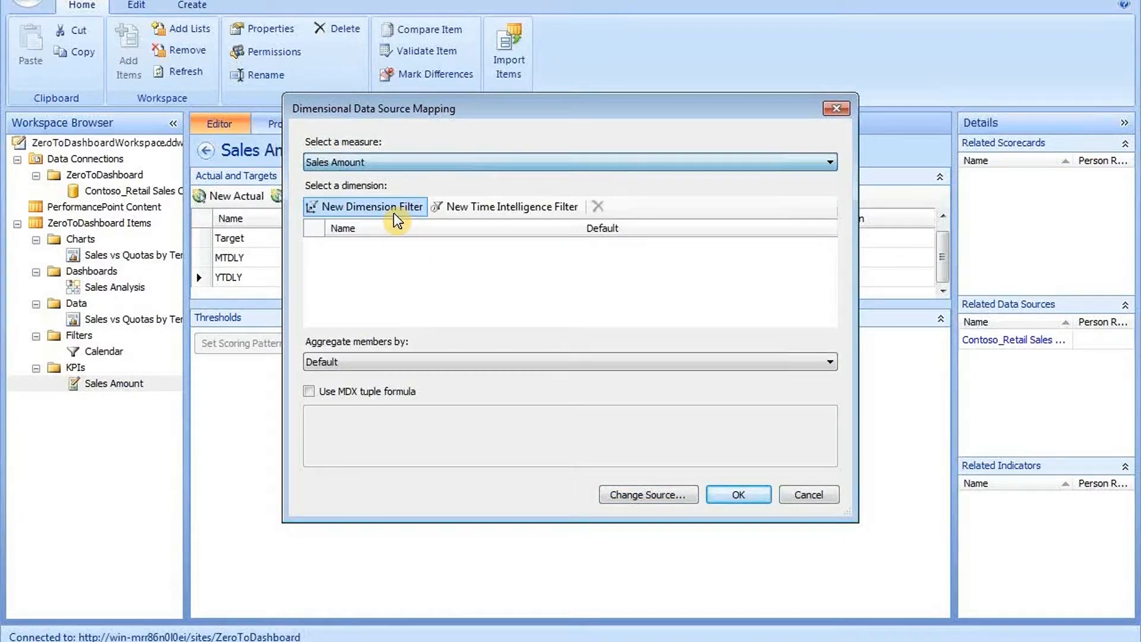
Give YTDLY's mapping the time intelligence filter (Year-1).FirstMonth.FirstDay:(Year-1).Month.Day, preview its dates and apply the mapping.
{"action": "left_click", "coordinate": [515, 201]}
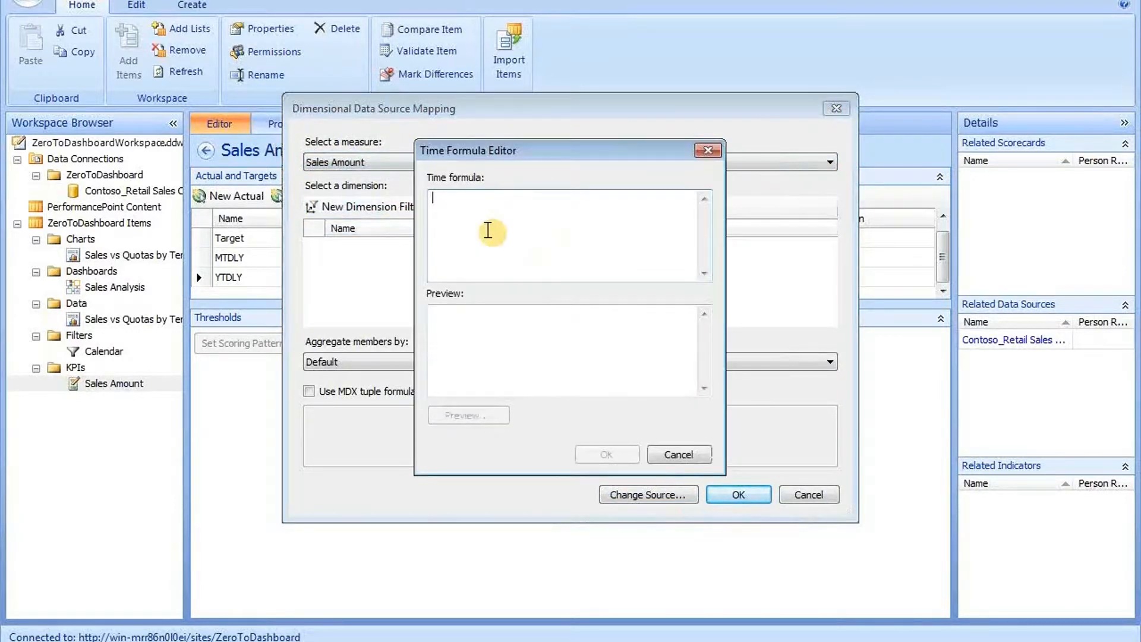
{"action": "type", "text": "(Year"}
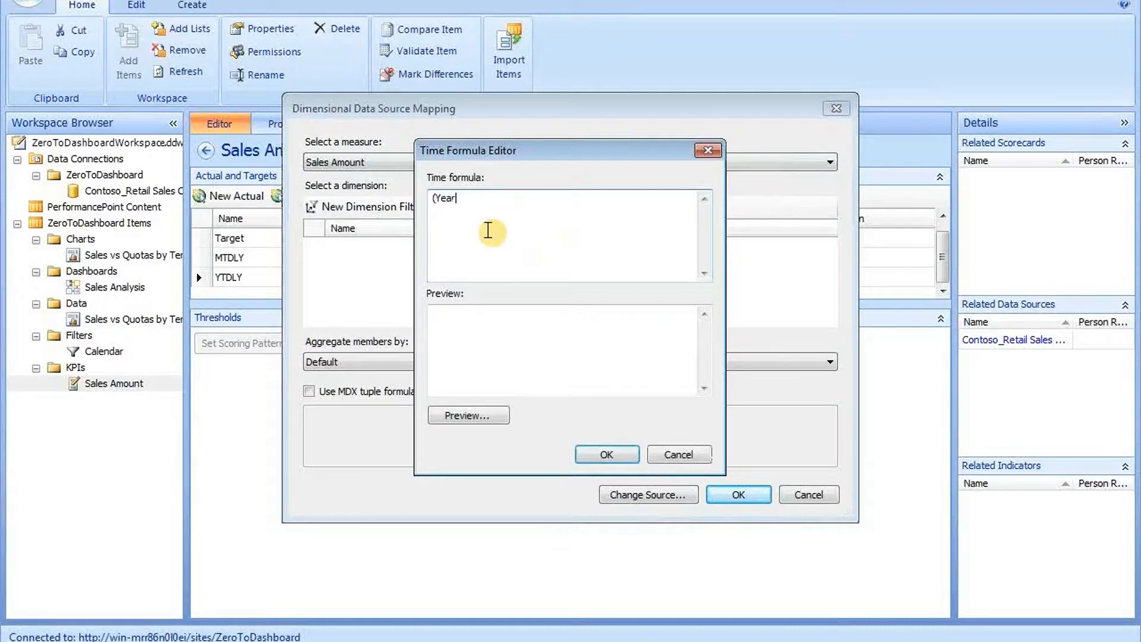
{"action": "type", "text": "-1):"}
{"action": "type", "text": " Fir"}
{"action": "type", "text": "stMbnth.First"}
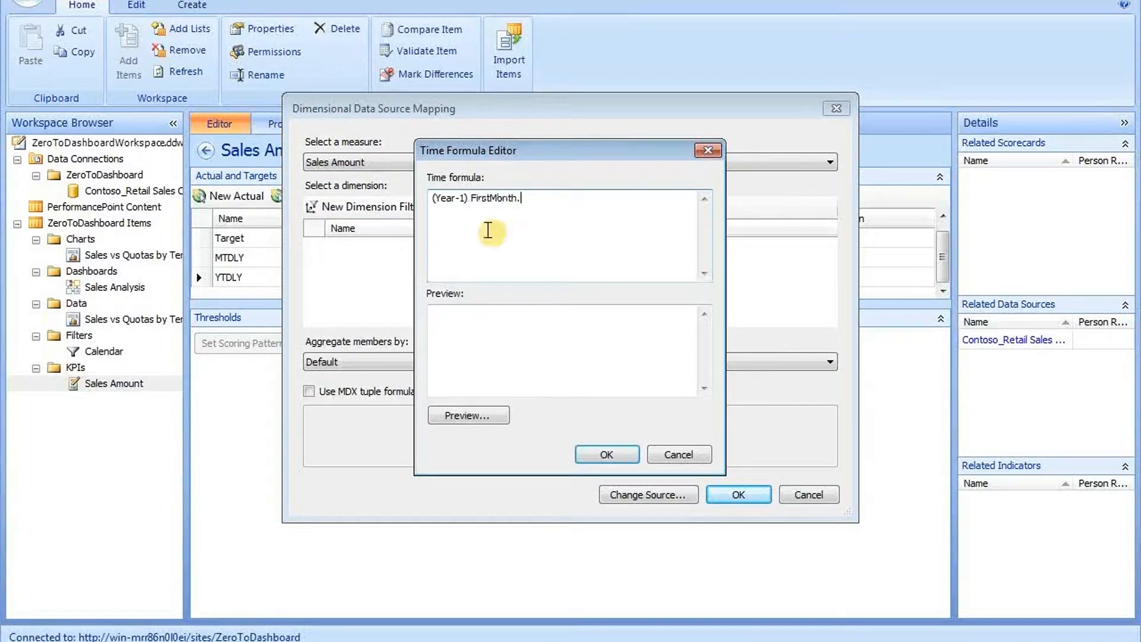
{"action": "type", "text": "Day:(Year-1).Mohth."}
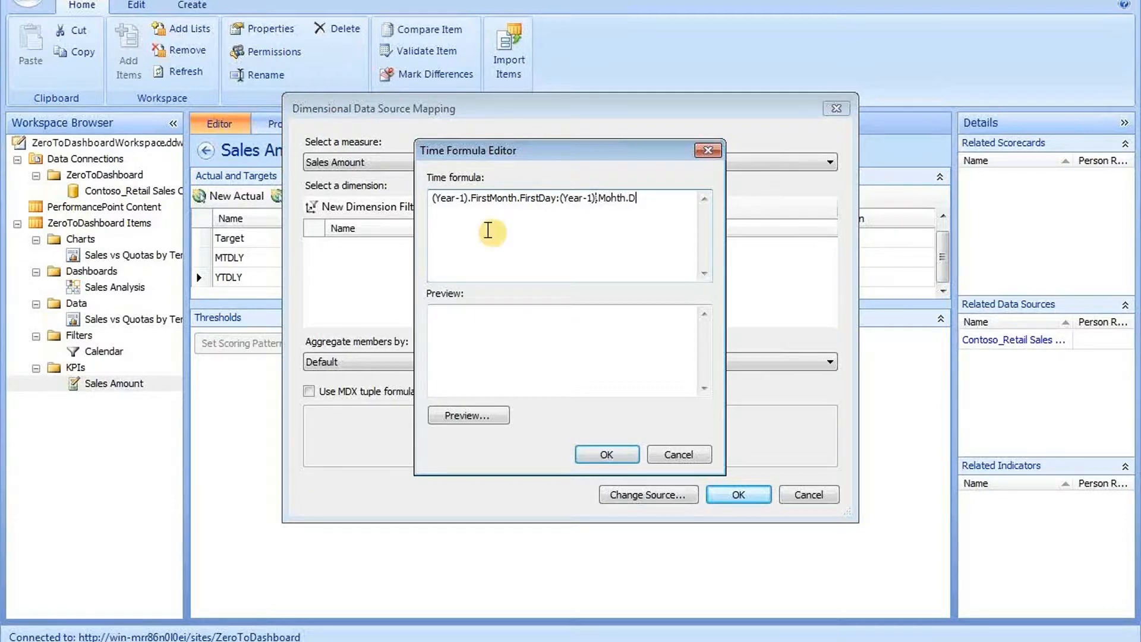
{"action": "type", "text": "Day"}
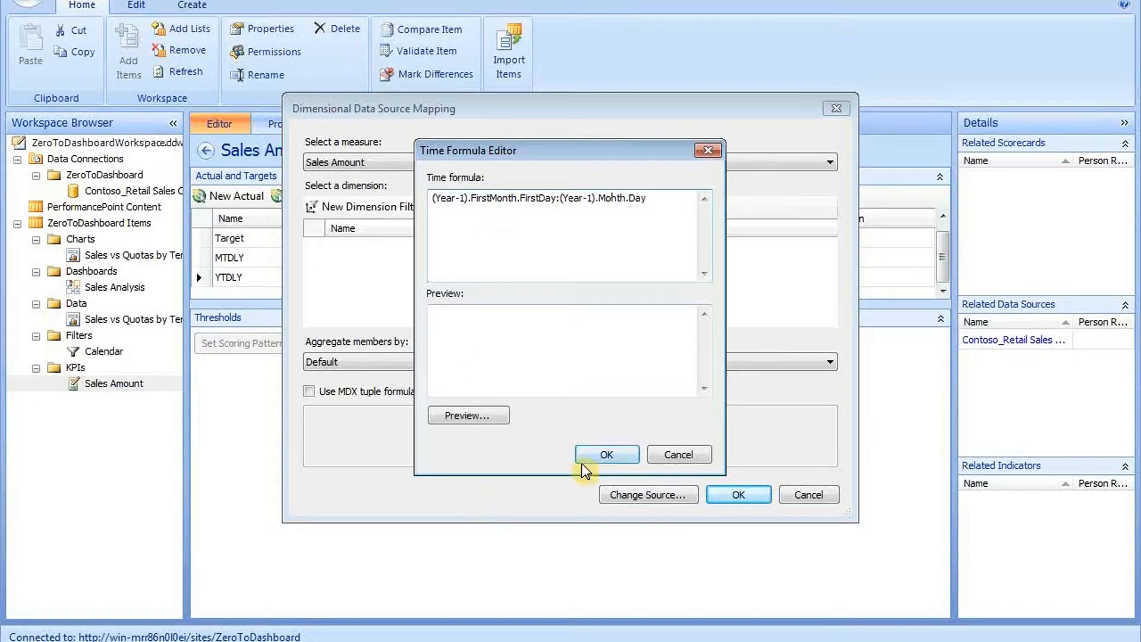
{"action": "left_click", "coordinate": [493, 416]}
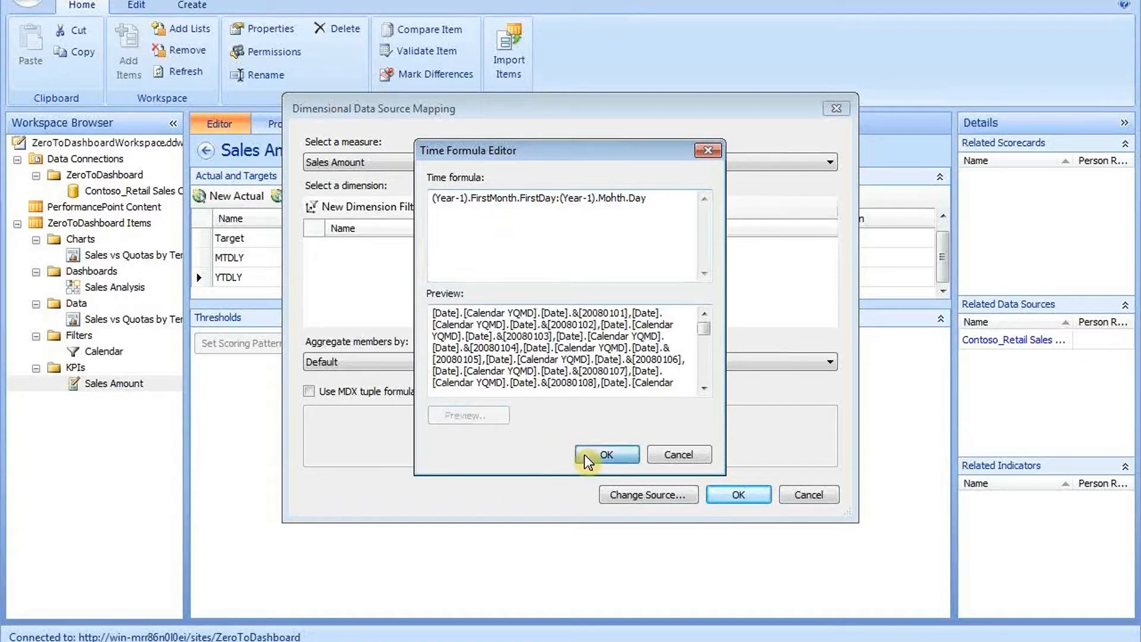
{"action": "left_click", "coordinate": [585, 454]}
{"action": "left_click", "coordinate": [734, 494]}
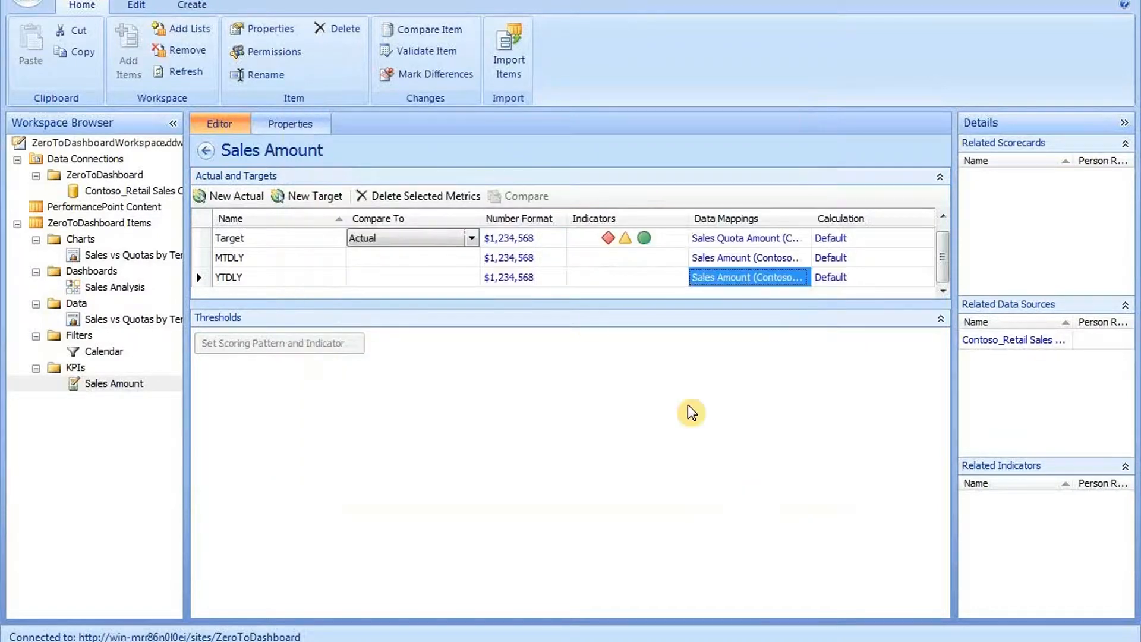
Reopen MTDLY's data mapping to review its time formula, leaving the formula unedited.
{"action": "left_click", "coordinate": [748, 260]}
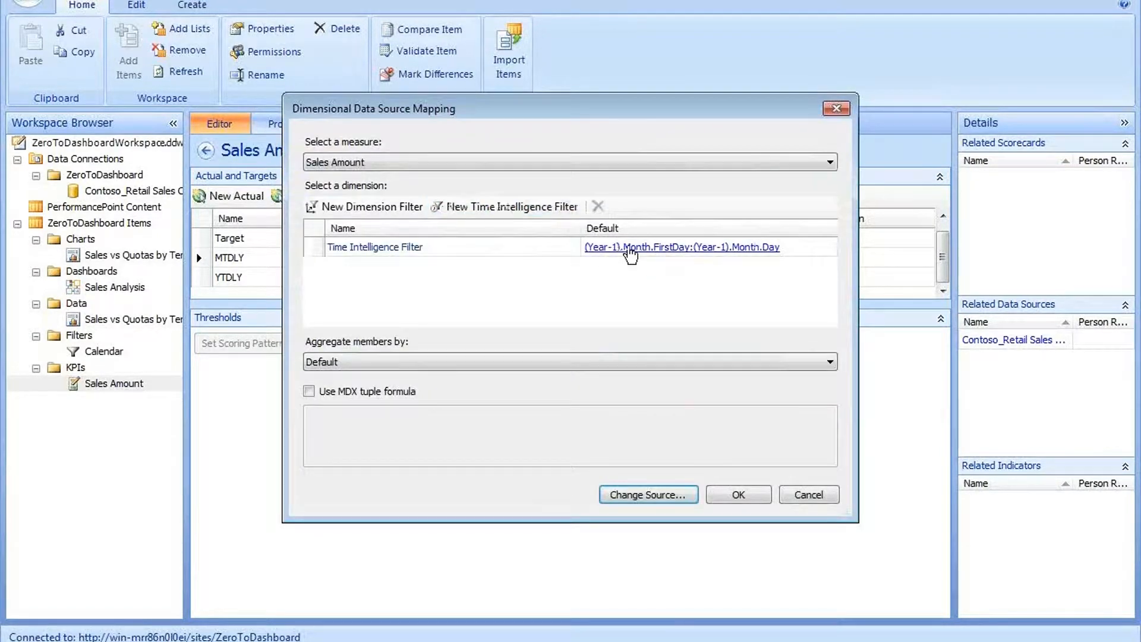
{"action": "left_click", "coordinate": [632, 251]}
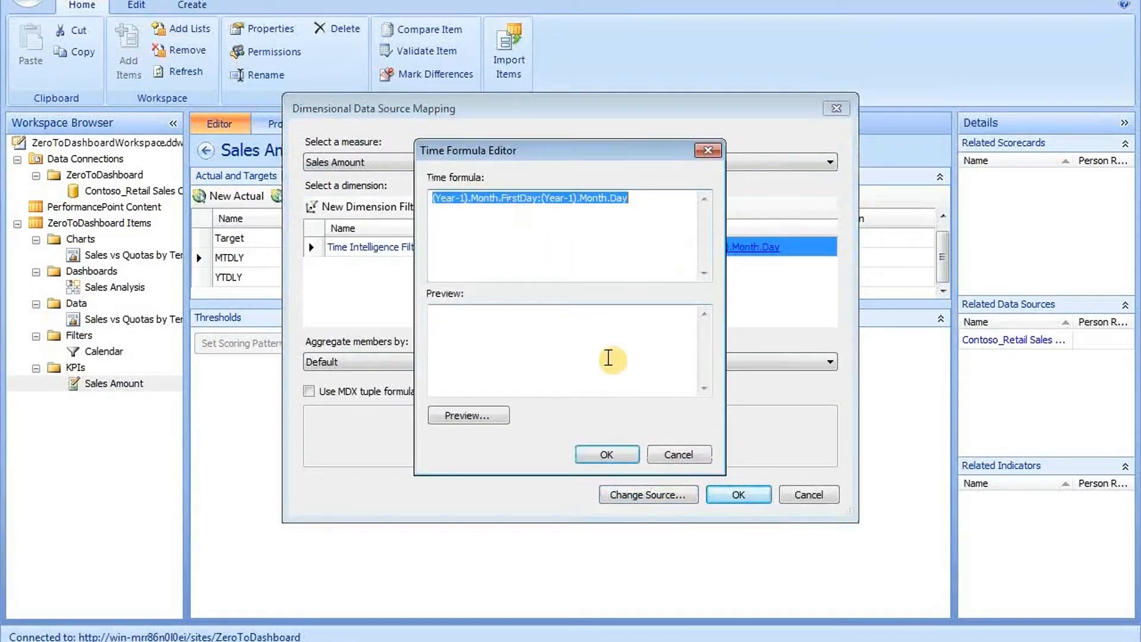
{"action": "left_click", "coordinate": [676, 455]}
{"action": "left_click", "coordinate": [734, 499]}
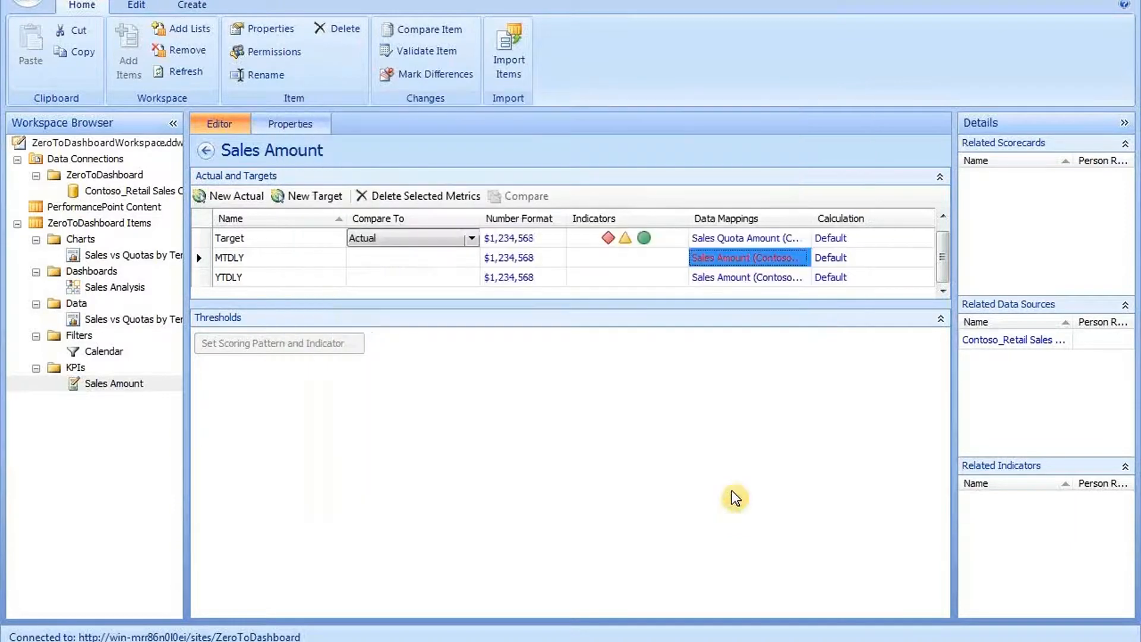
Add a new target named MTD and set it to compare to MTDLY.
{"action": "left_click", "coordinate": [306, 202]}
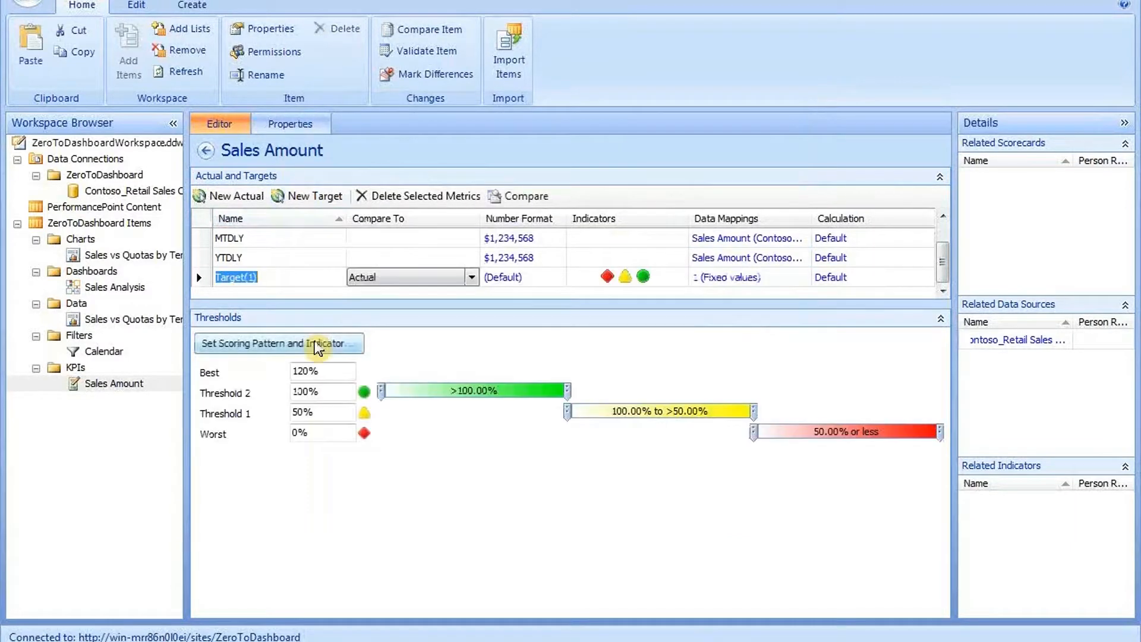
{"action": "type", "text": "MTD"}
{"action": "left_click", "coordinate": [397, 280]}
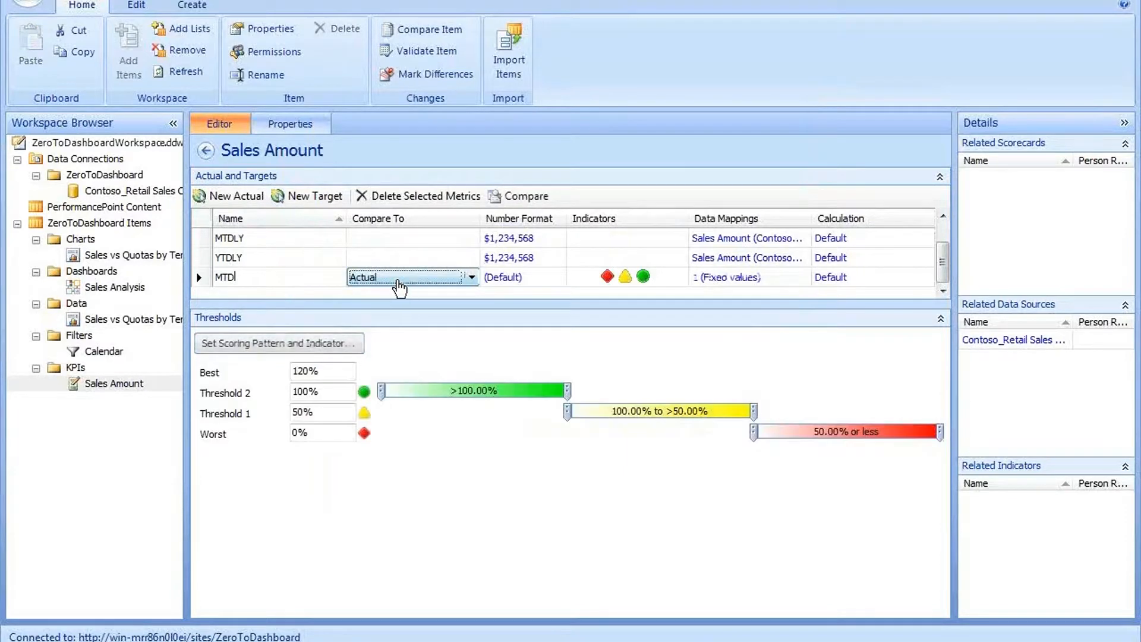
{"action": "left_click", "coordinate": [400, 288]}
{"action": "left_click", "coordinate": [381, 304]}
Format the MTD target's numbers as $ Currency with 0 decimals.
{"action": "left_click", "coordinate": [515, 283]}
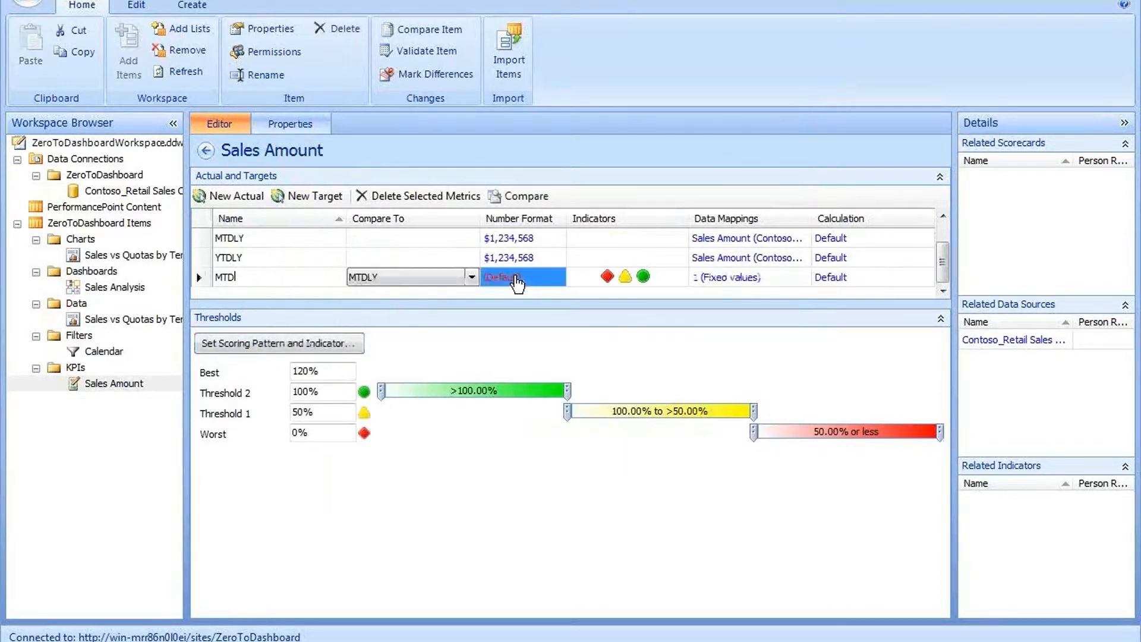
{"action": "left_click", "coordinate": [517, 283]}
{"action": "left_click", "coordinate": [581, 331]}
{"action": "left_click", "coordinate": [603, 479]}
Map the MTD target to the Sales Amount measure of Contoso_Retail Sales and start a new time intelligence filter for it.
{"action": "left_click", "coordinate": [734, 277]}
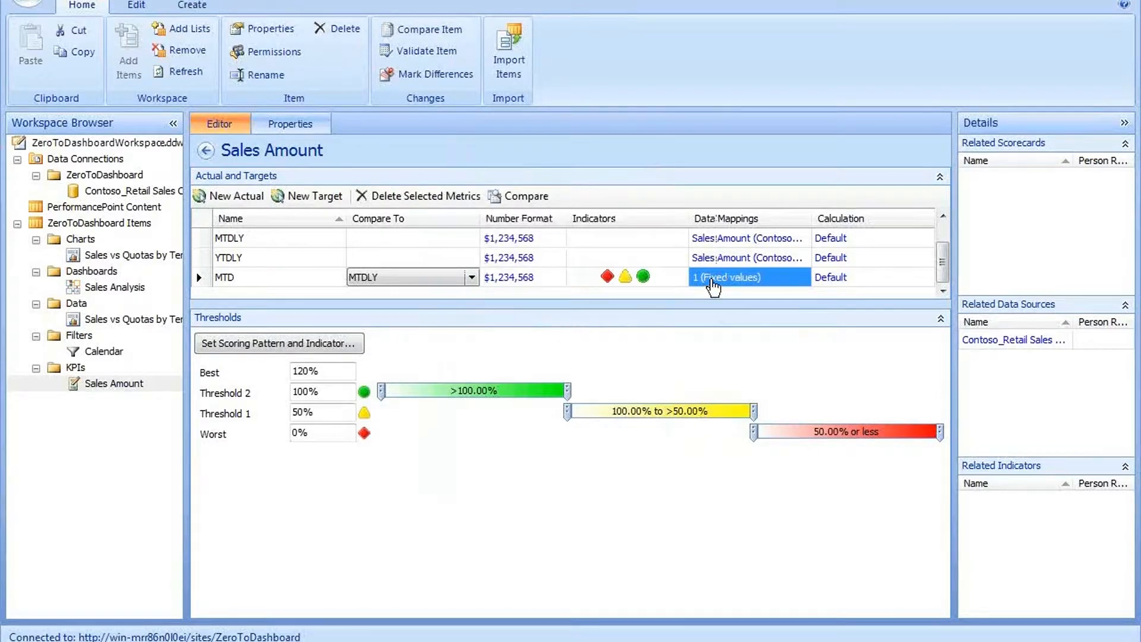
{"action": "left_click", "coordinate": [711, 280]}
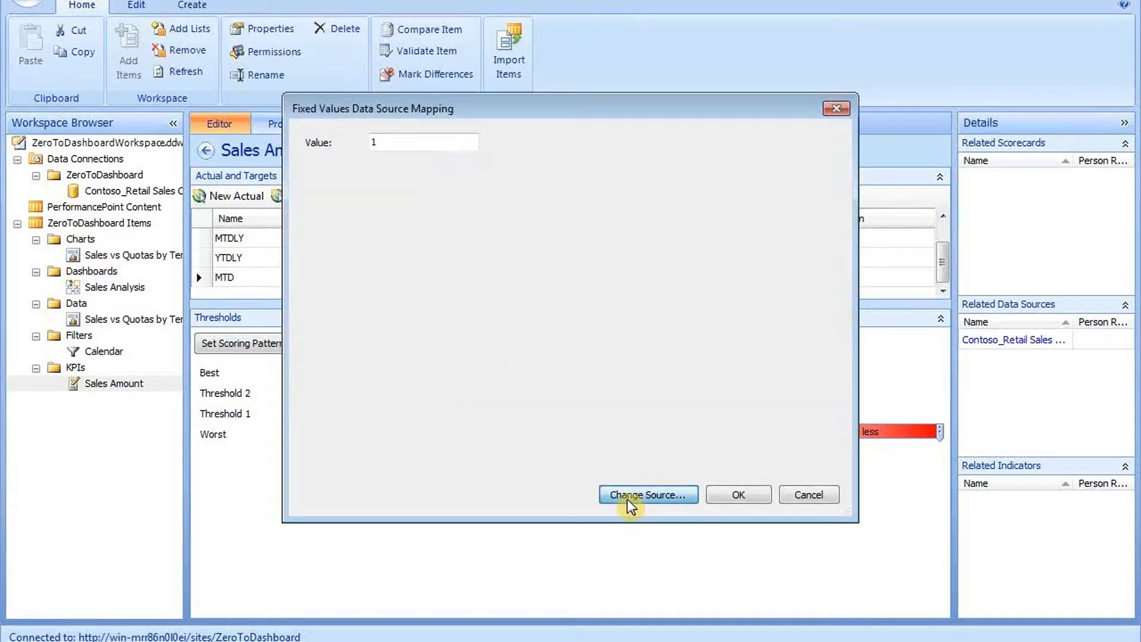
{"action": "left_click", "coordinate": [627, 497]}
{"action": "left_click", "coordinate": [466, 292]}
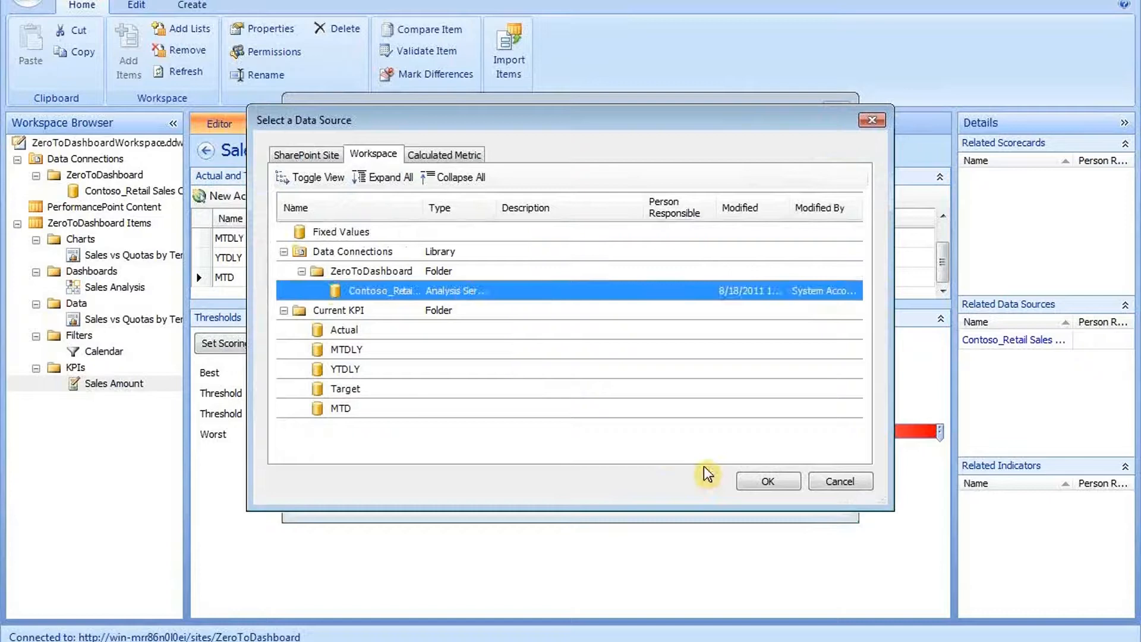
{"action": "left_click", "coordinate": [763, 481]}
{"action": "left_click", "coordinate": [474, 161]}
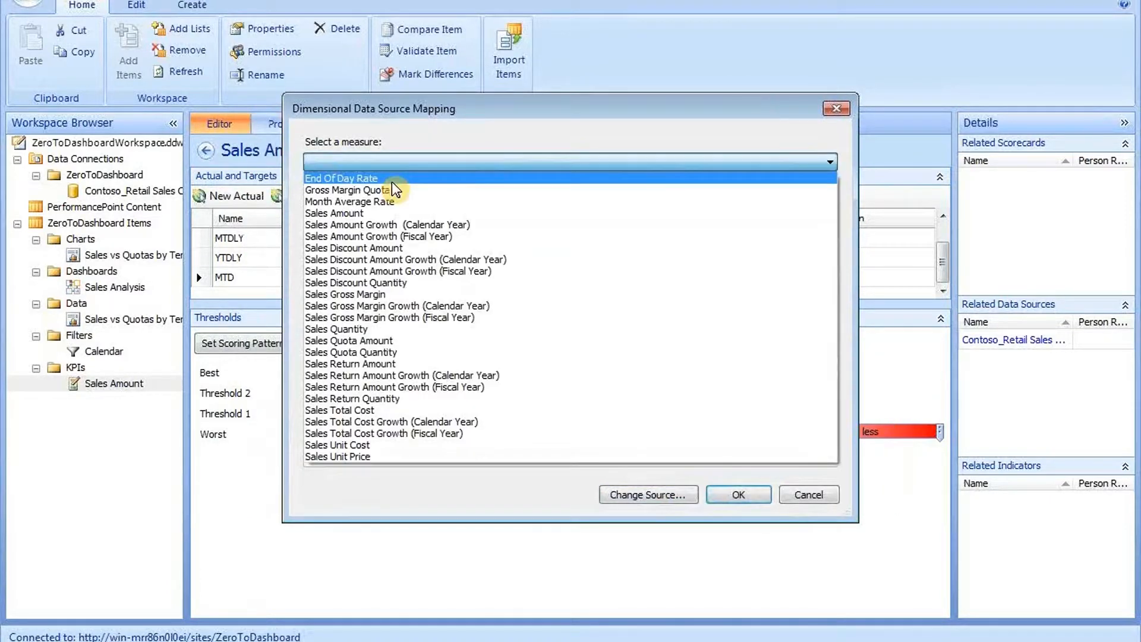
{"action": "left_click", "coordinate": [335, 213]}
{"action": "left_click", "coordinate": [549, 208]}
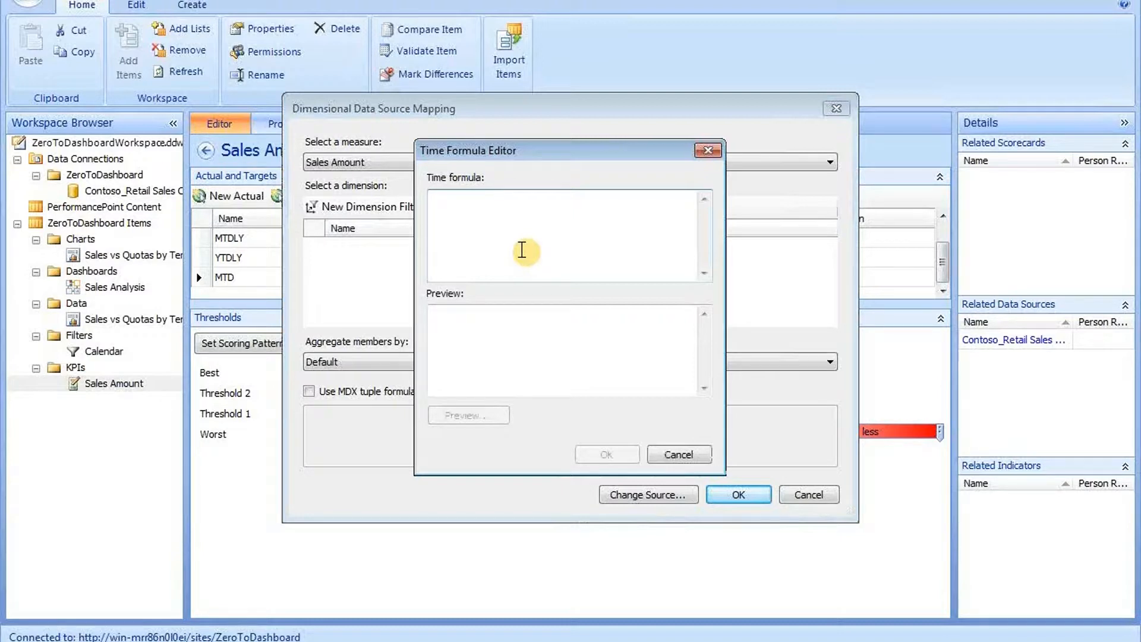
Enter and preview the time formula Year.Month.FirstDay:Year.Month.Day for the MTD target, and confirm its data source mapping.
{"action": "type", "text": "Y"}
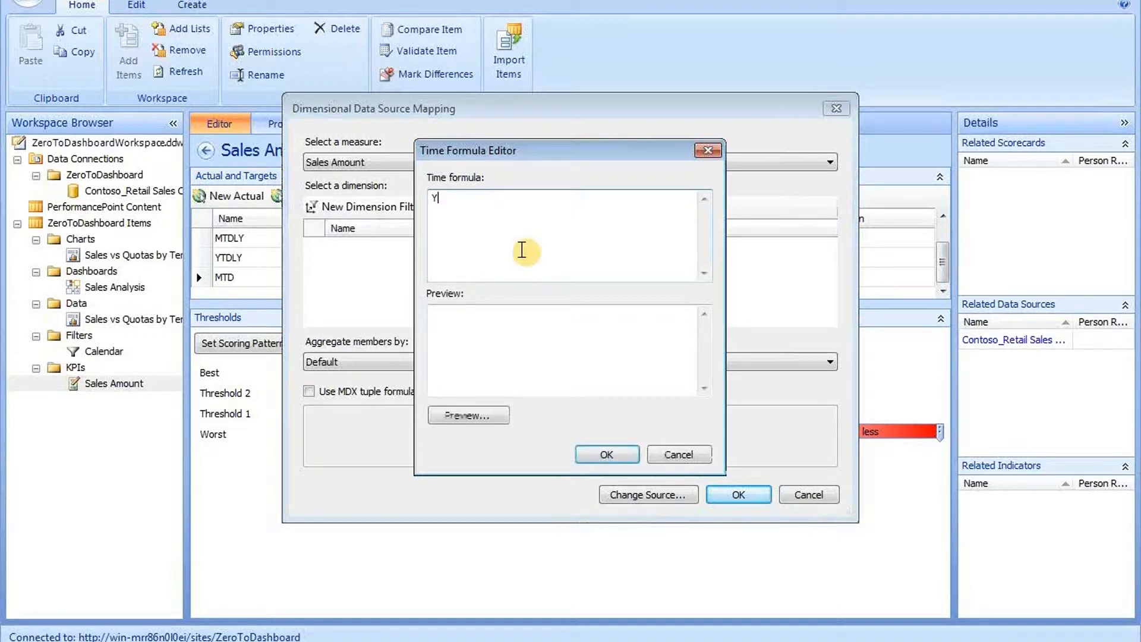
{"action": "type", "text": "ear.Month"}
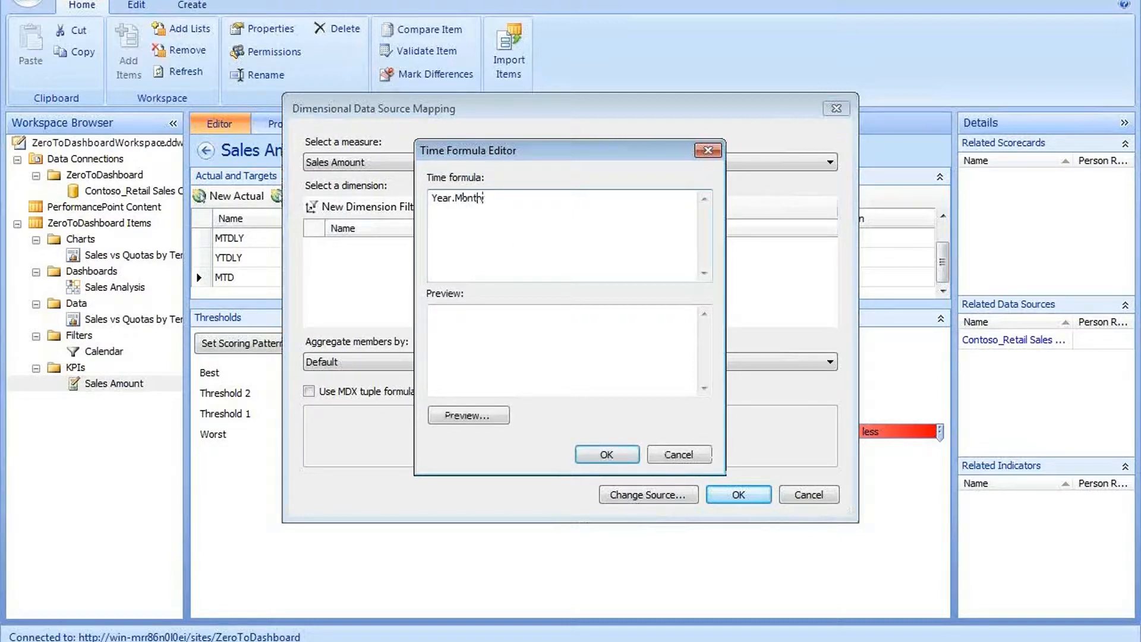
{"action": "type", "text": ".FirstD"}
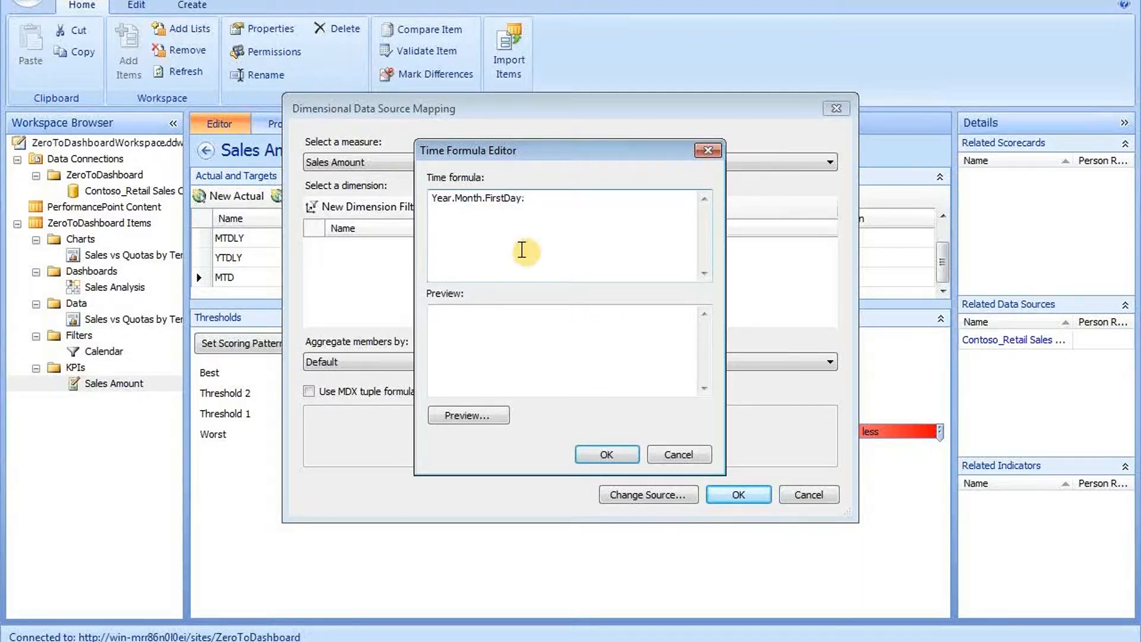
{"action": "type", "text": "ay:"}
{"action": "type", "text": "Year.Month"}
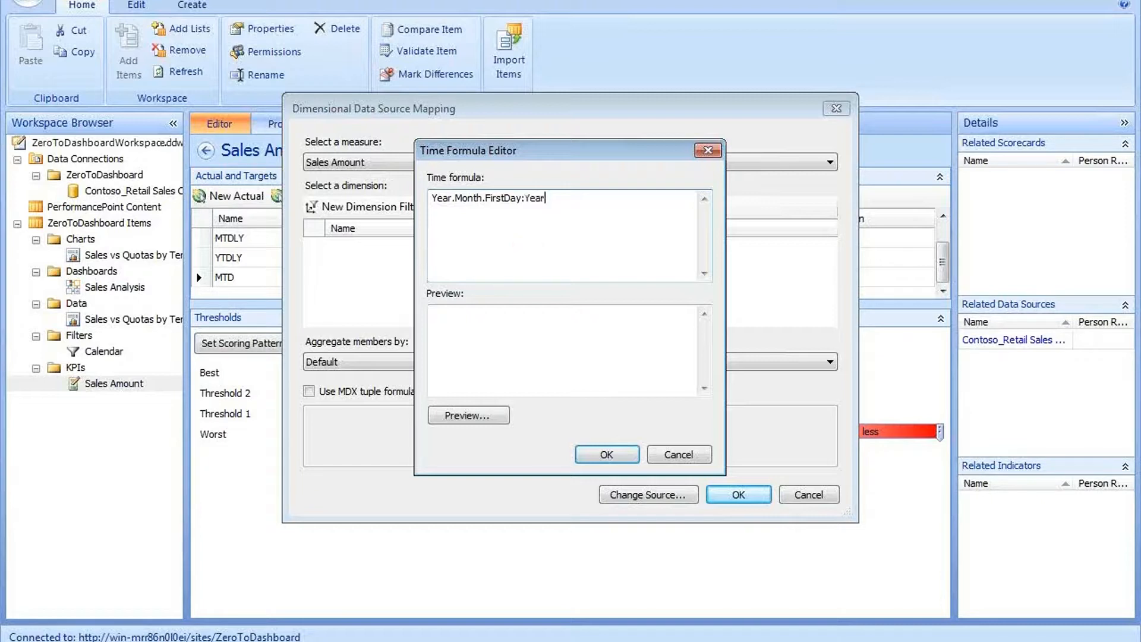
{"action": "type", "text": ".Day"}
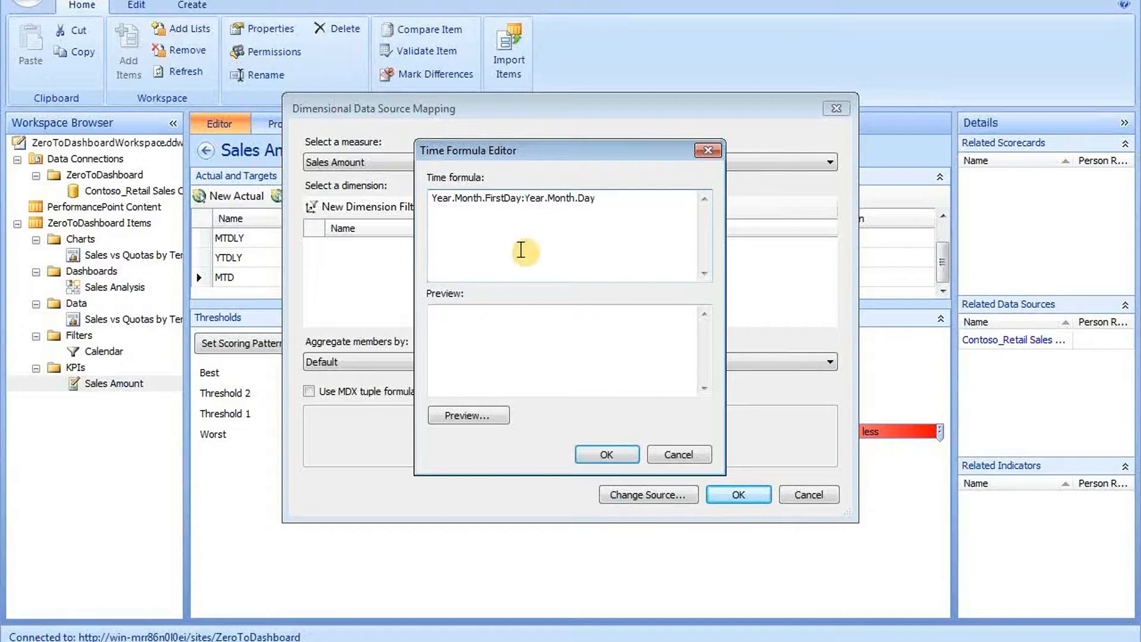
{"action": "left_click", "coordinate": [466, 415]}
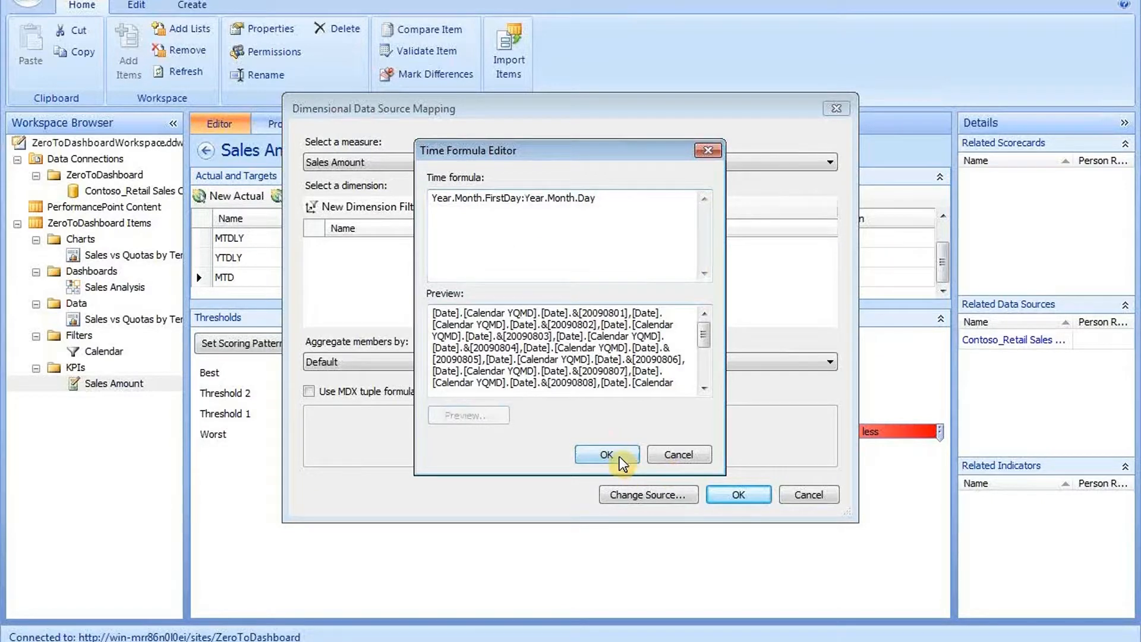
{"action": "left_click", "coordinate": [606, 454]}
{"action": "left_click", "coordinate": [732, 496]}
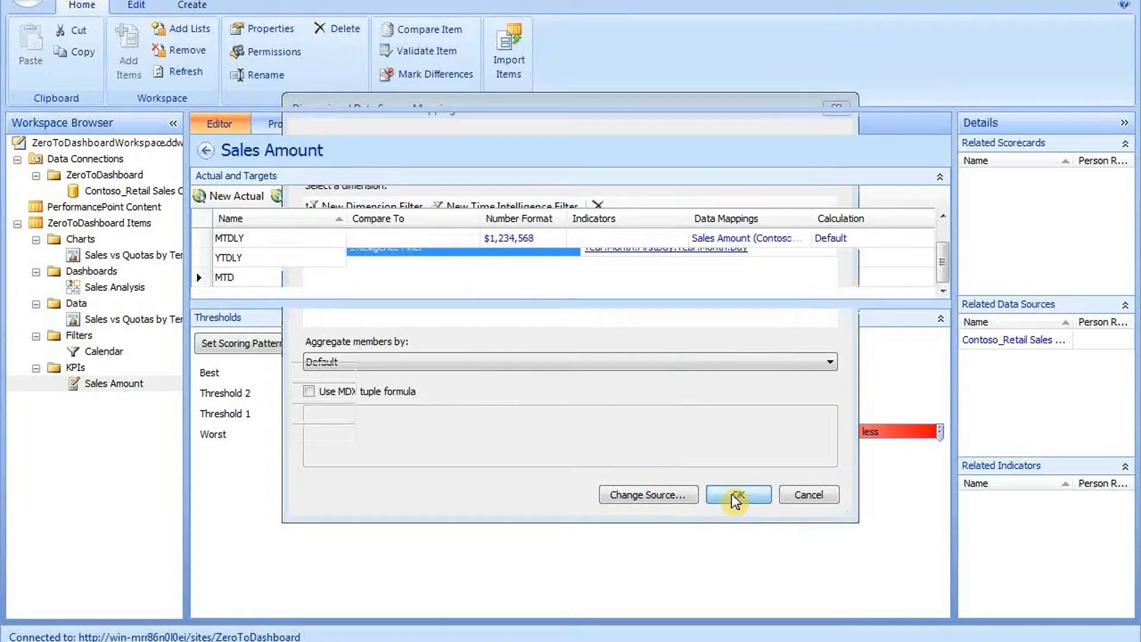
Add a new target named YTD, compare it to YTDLY, and give it the $1,234,568 currency number format.
{"action": "left_click", "coordinate": [306, 198]}
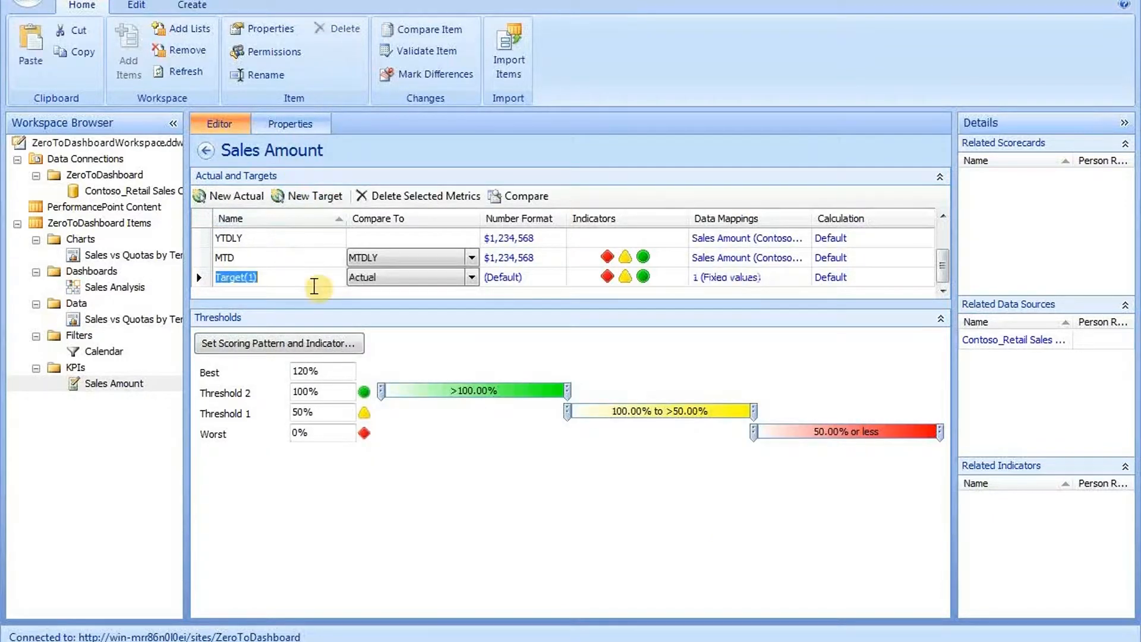
{"action": "type", "text": "YTD"}
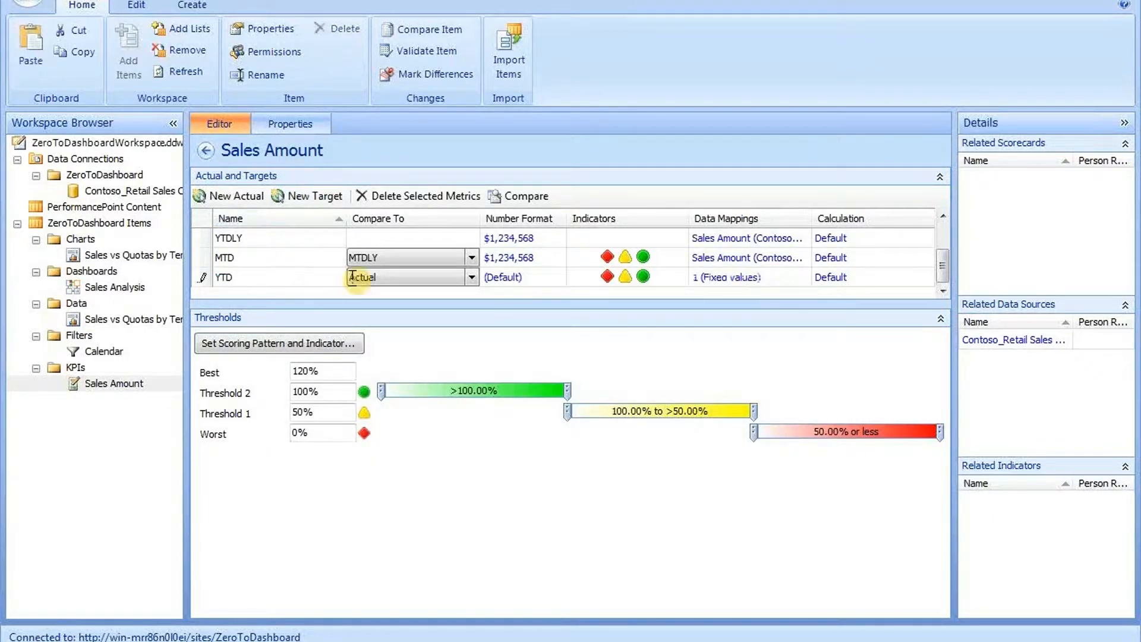
{"action": "left_click", "coordinate": [429, 278]}
{"action": "left_click", "coordinate": [390, 277]}
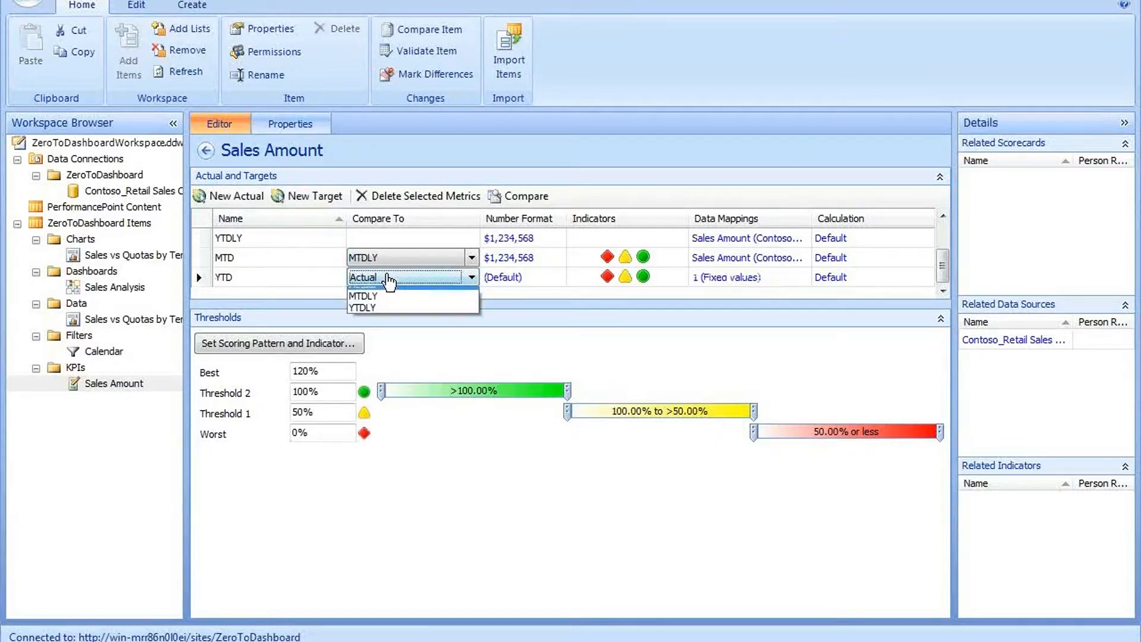
{"action": "left_click", "coordinate": [368, 319]}
{"action": "left_click", "coordinate": [514, 282]}
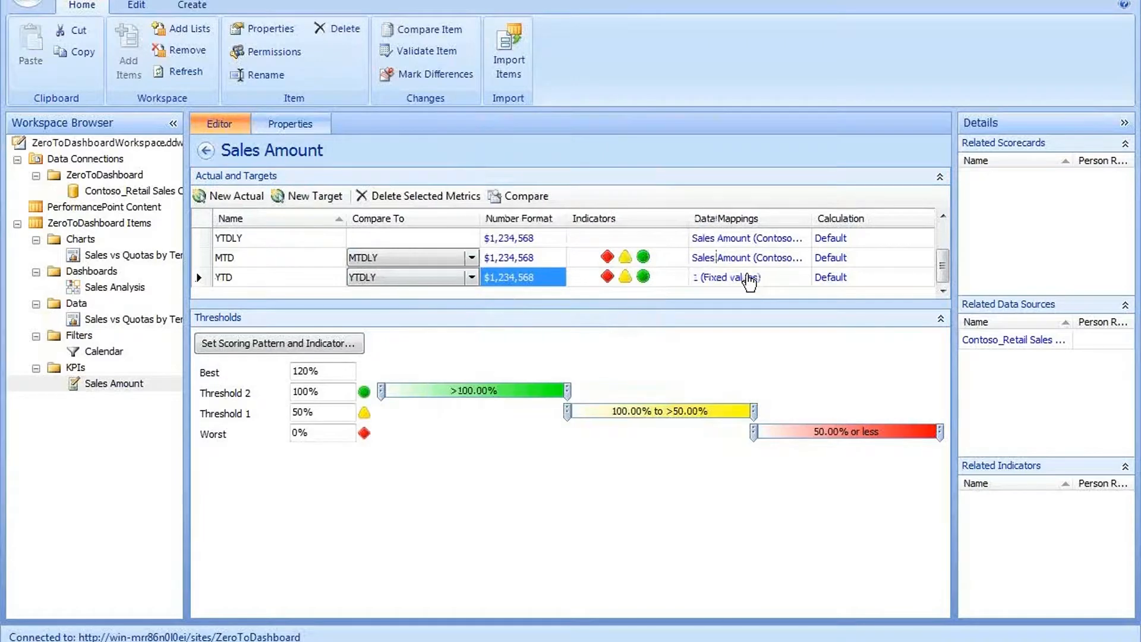
Map the YTD target to the Contoso_Retail Sales Cube data source with Sales Amount as the measure.
{"action": "left_click", "coordinate": [750, 280]}
{"action": "left_click", "coordinate": [657, 498]}
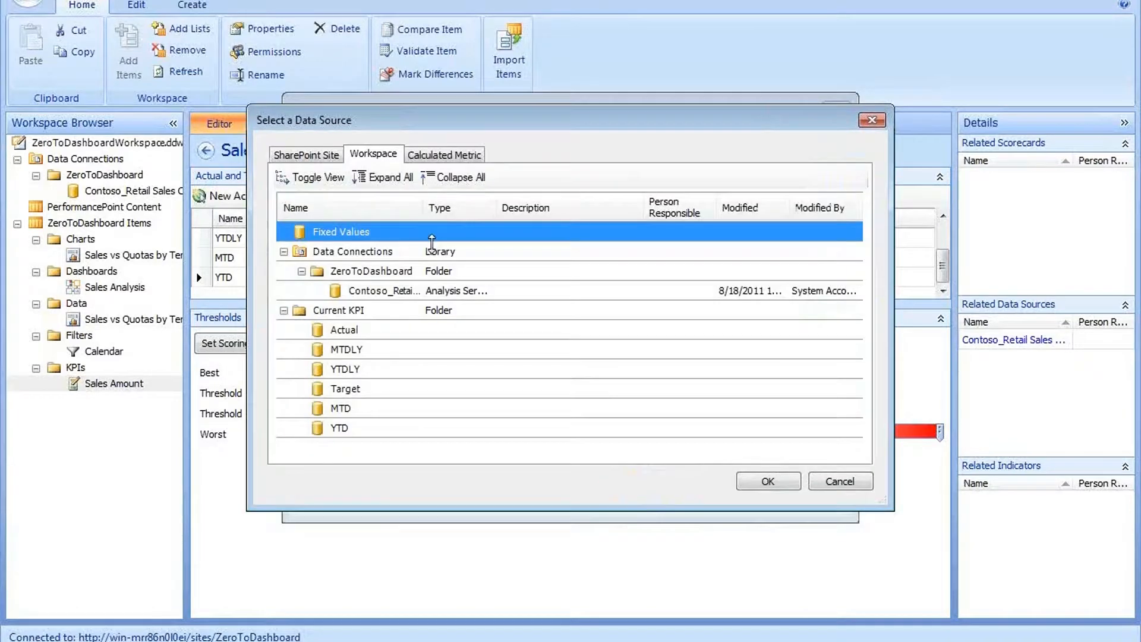
{"action": "left_click", "coordinate": [464, 291]}
{"action": "left_click", "coordinate": [765, 489]}
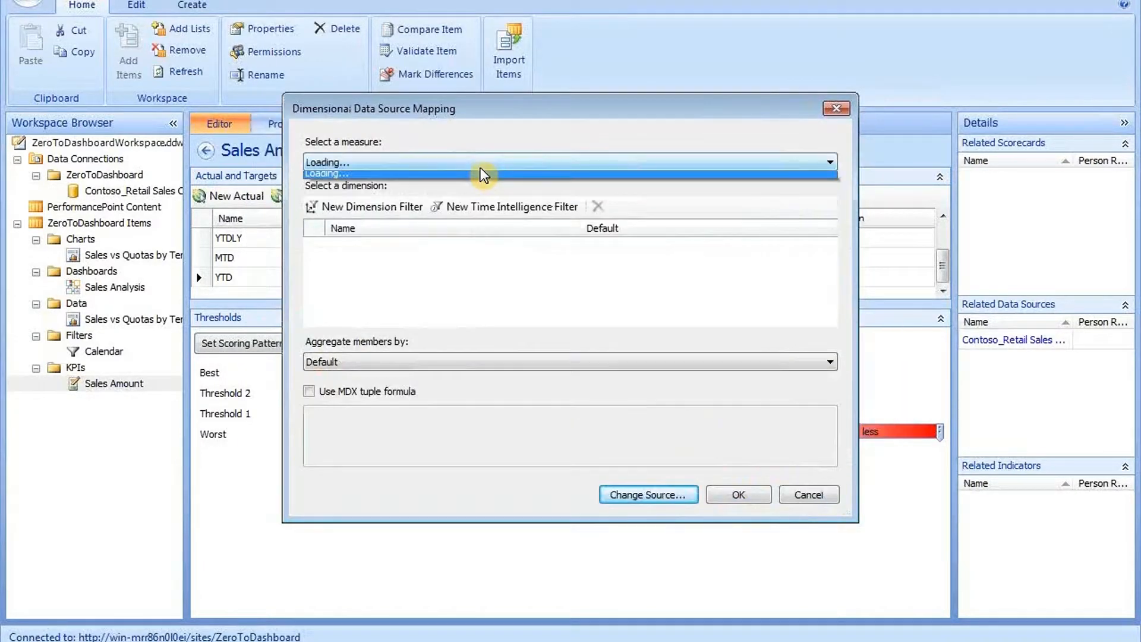
{"action": "left_click", "coordinate": [433, 163]}
{"action": "left_click", "coordinate": [393, 212]}
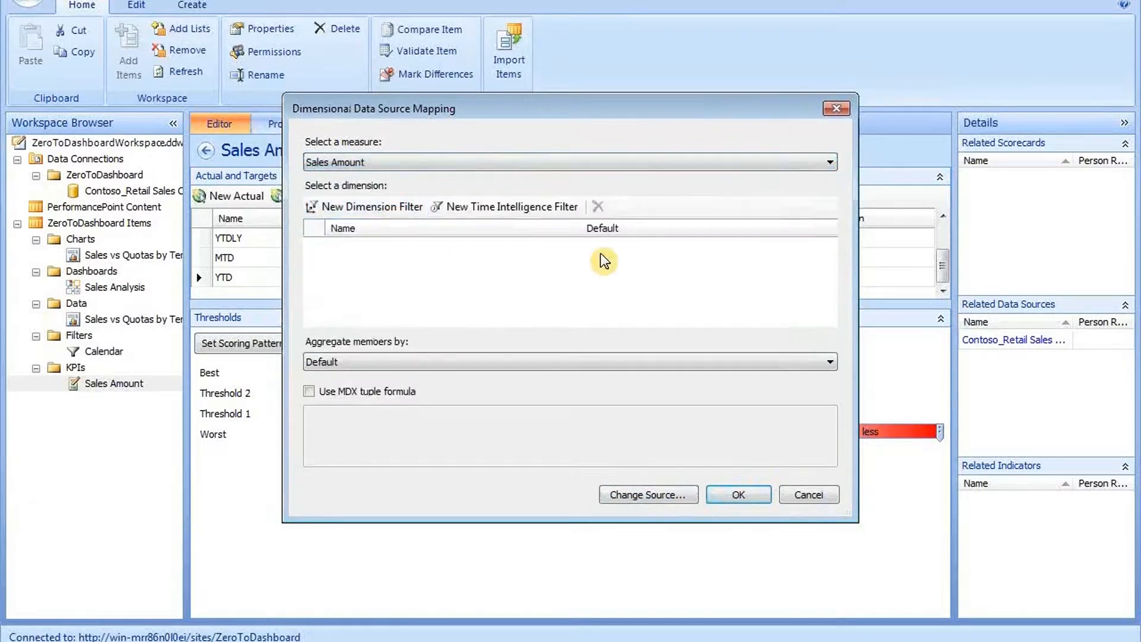
Add a time intelligence filter with the formula Year.FirstMonth.FirstDay:Year.Month.Day to the YTD mapping, preview it and confirm the mapping.
{"action": "left_click", "coordinate": [516, 209]}
{"action": "left_click", "coordinate": [535, 252]}
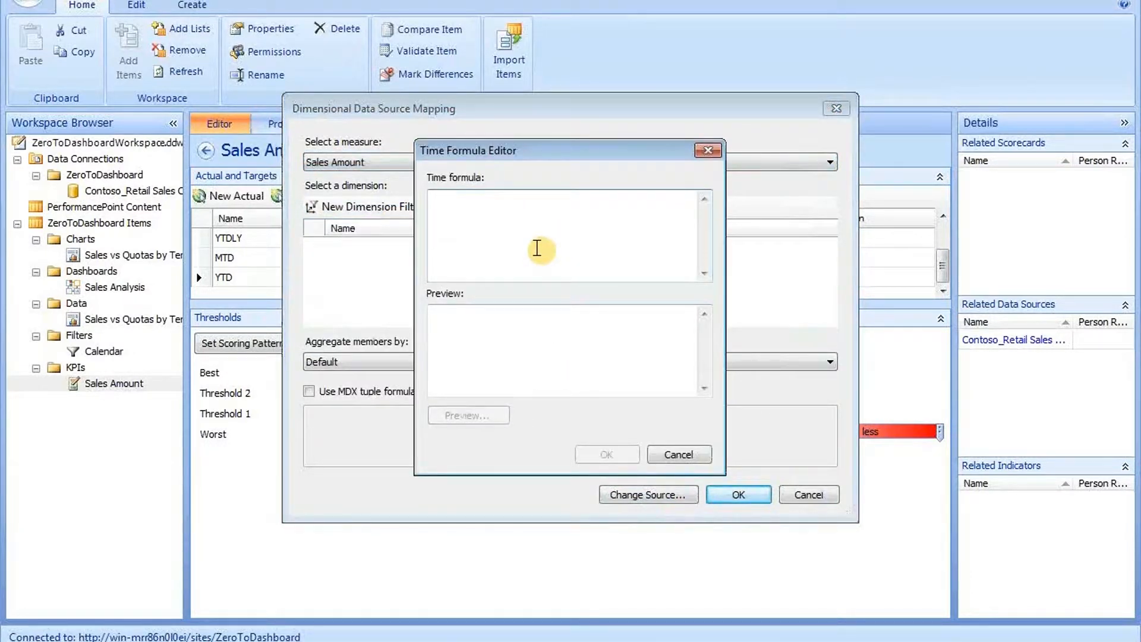
{"action": "type", "text": "Yea"}
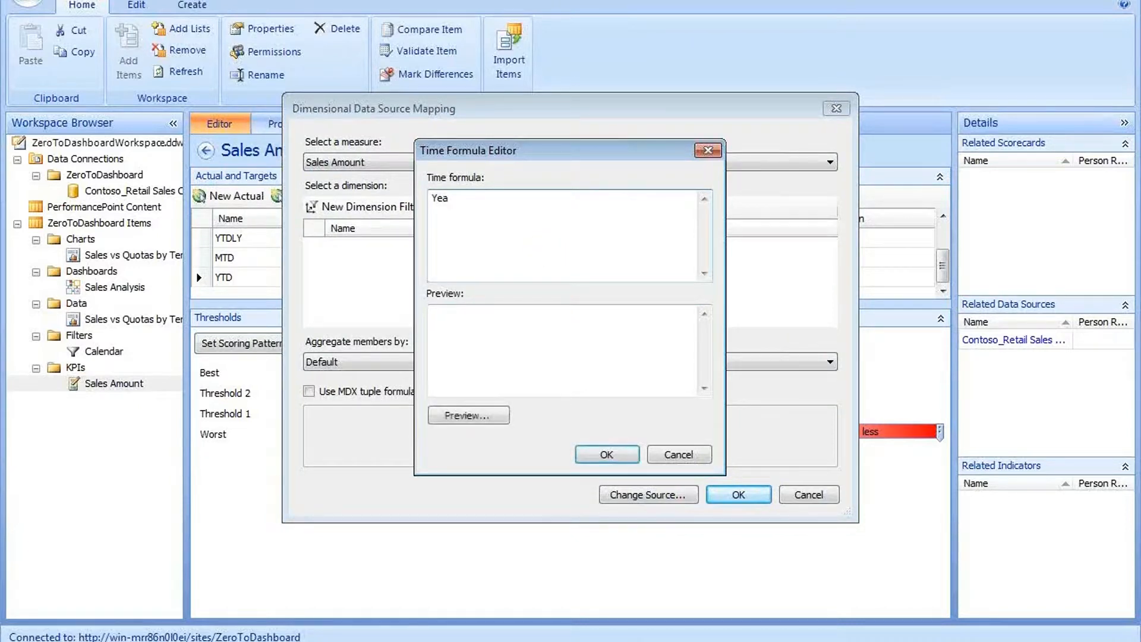
{"action": "type", "text": "r FirstMonth.FirstDay:Year.Mon"}
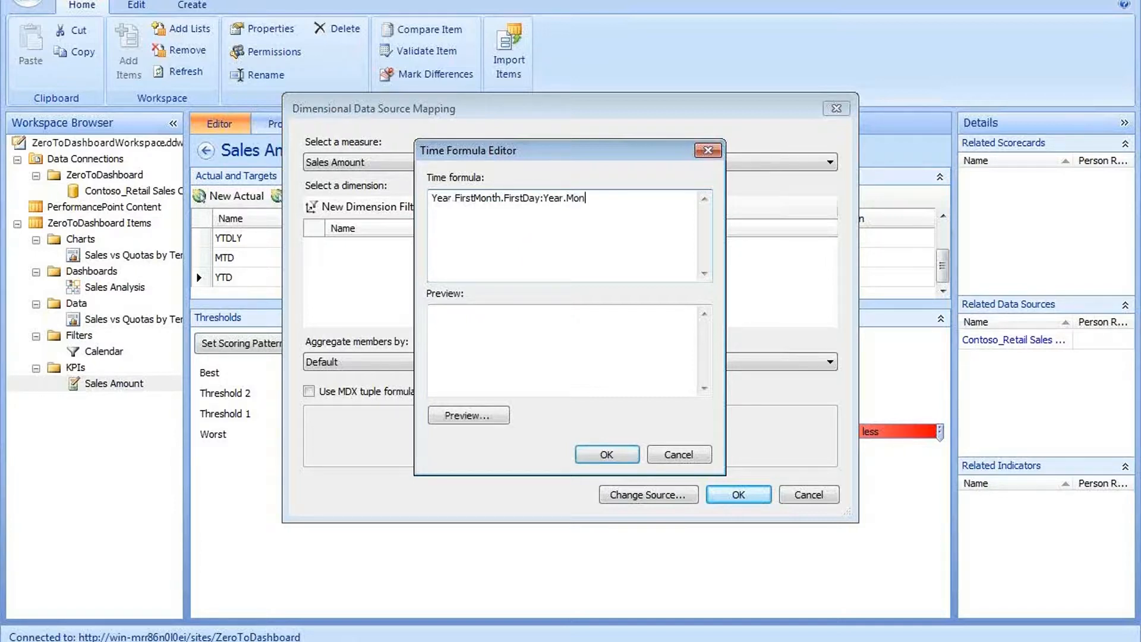
{"action": "type", "text": "th.Day"}
{"action": "left_click", "coordinate": [488, 418]}
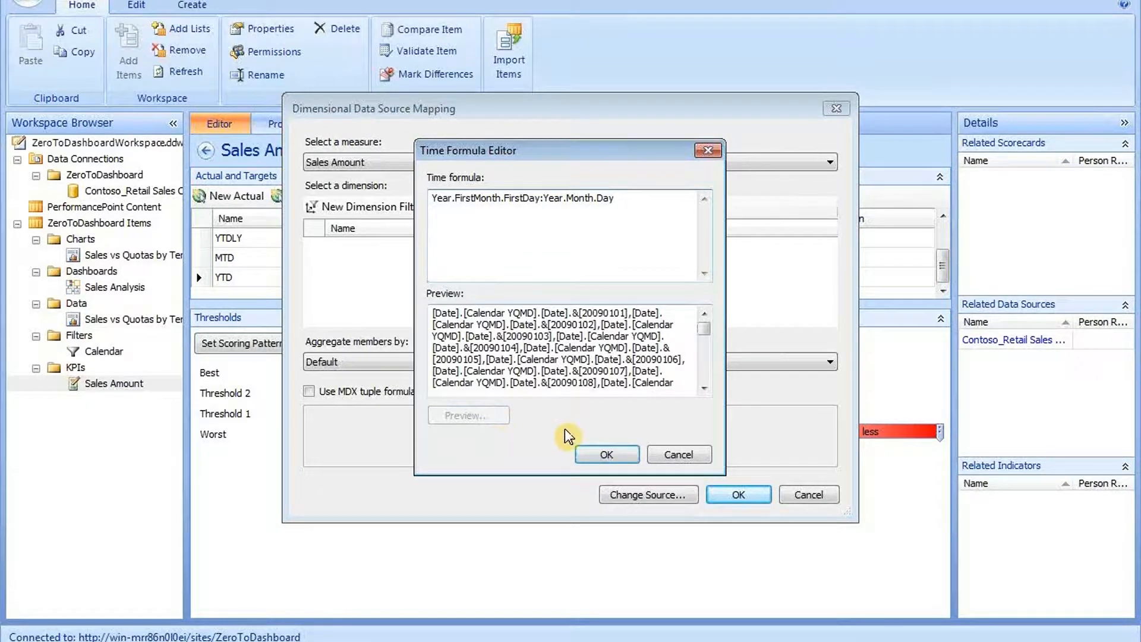
{"action": "left_click", "coordinate": [610, 457]}
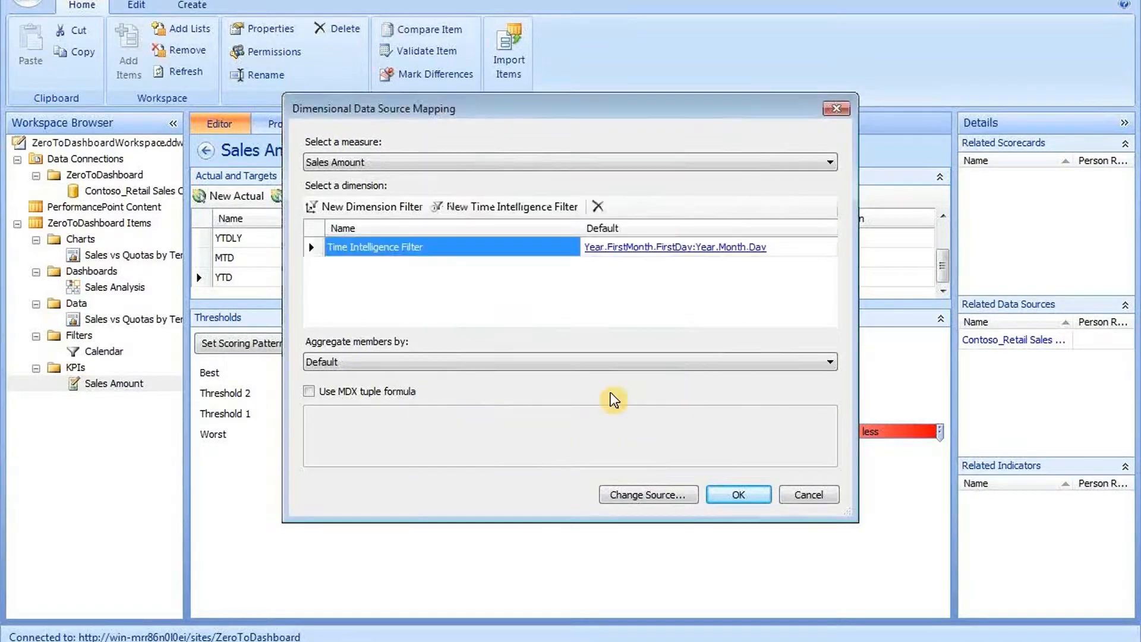
{"action": "left_click", "coordinate": [735, 496]}
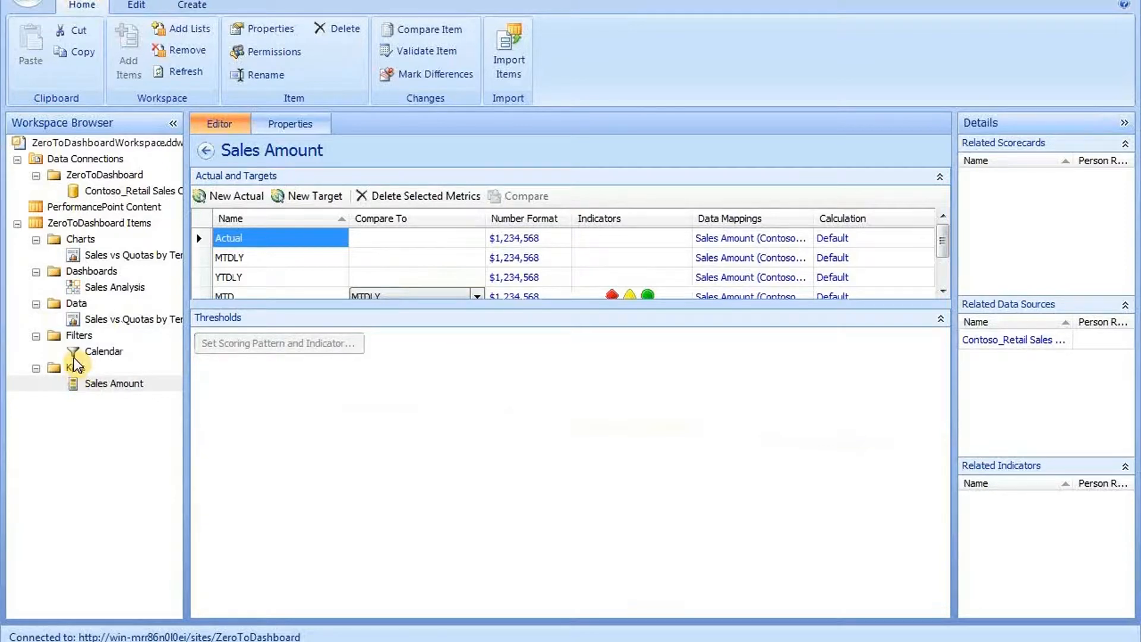
Create a new scorecard in ZeroToDashboard Items from the standard Blank Scorecard template.
{"action": "right_click", "coordinate": [76, 221]}
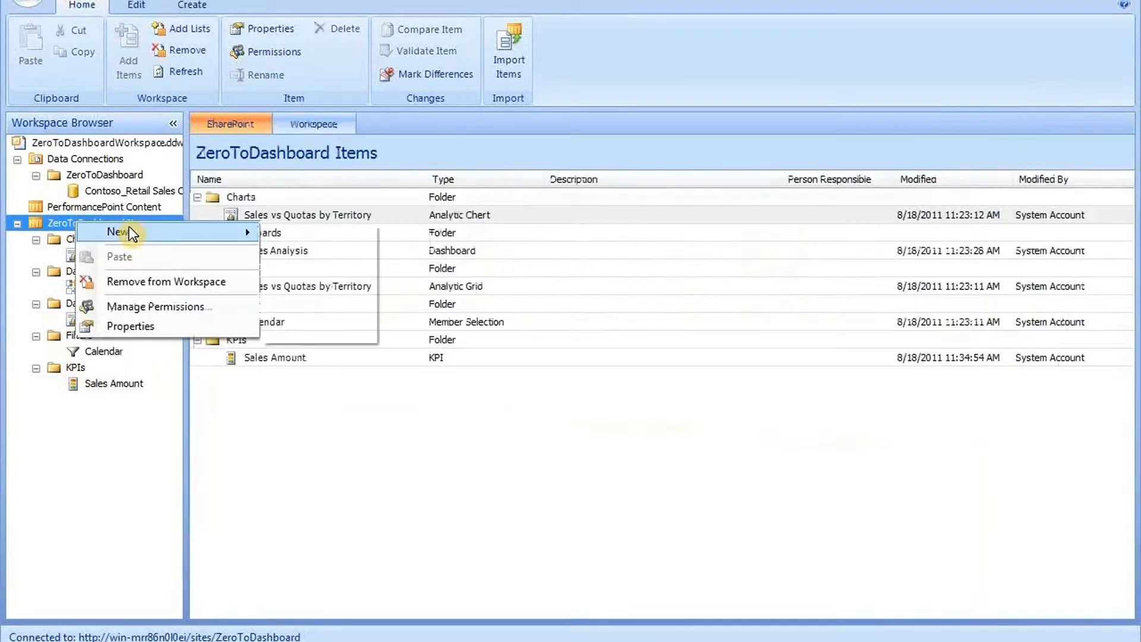
{"action": "mouse_move", "coordinate": [130, 233]}
{"action": "left_click", "coordinate": [316, 329]}
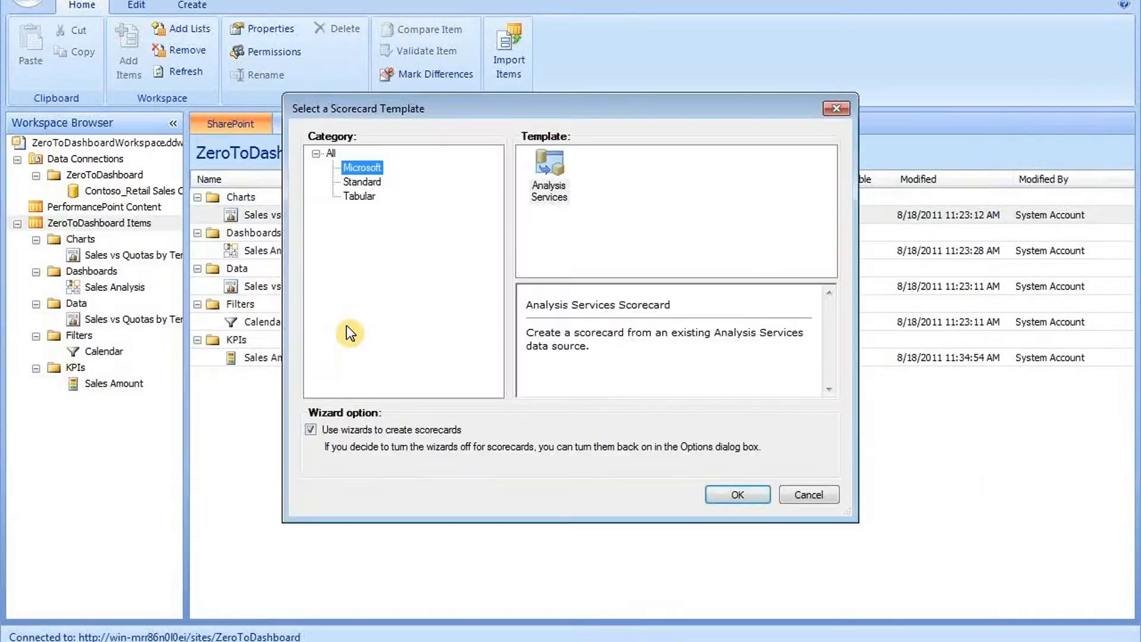
{"action": "left_click", "coordinate": [369, 183]}
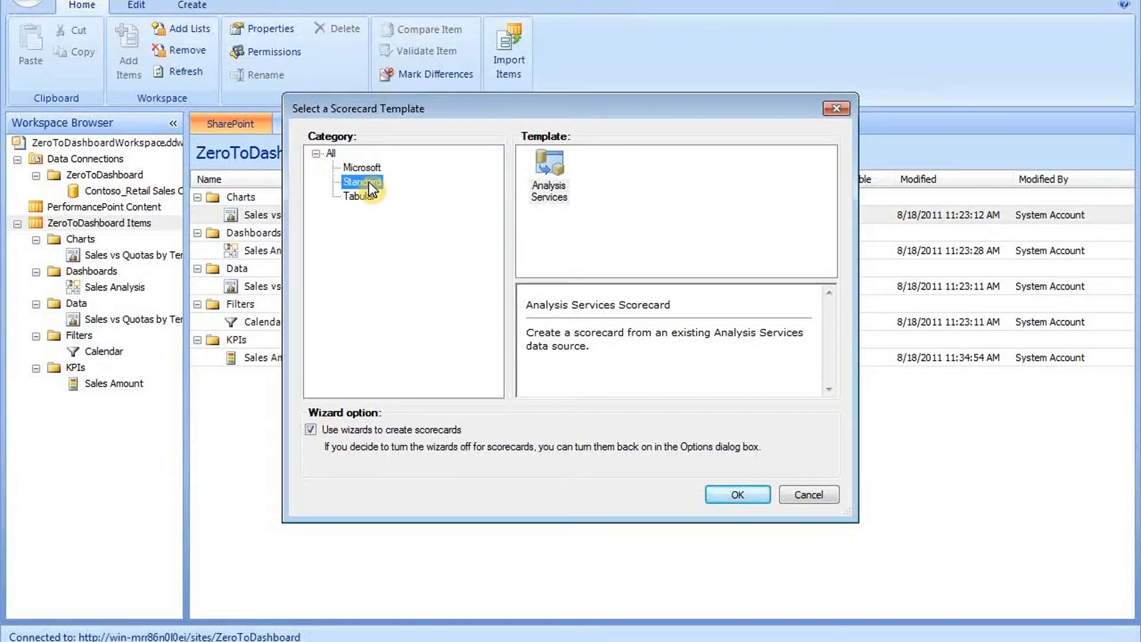
{"action": "left_click", "coordinate": [557, 173]}
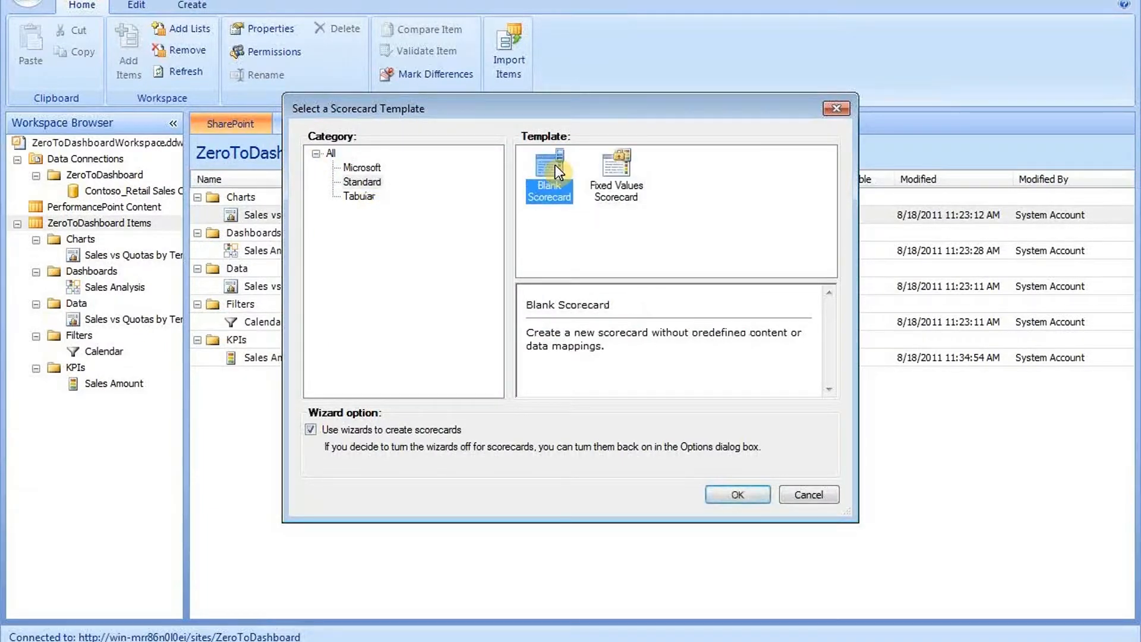
{"action": "left_click", "coordinate": [737, 494]}
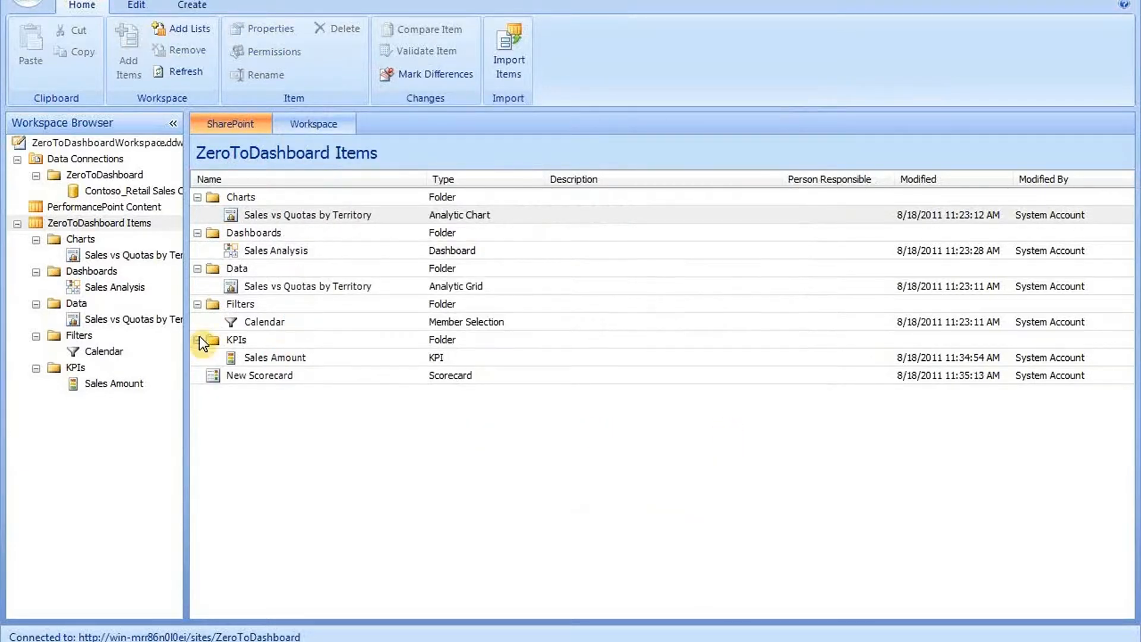
Name the new scorecard Current Sales to Last Year.
{"action": "type", "text": "C"}
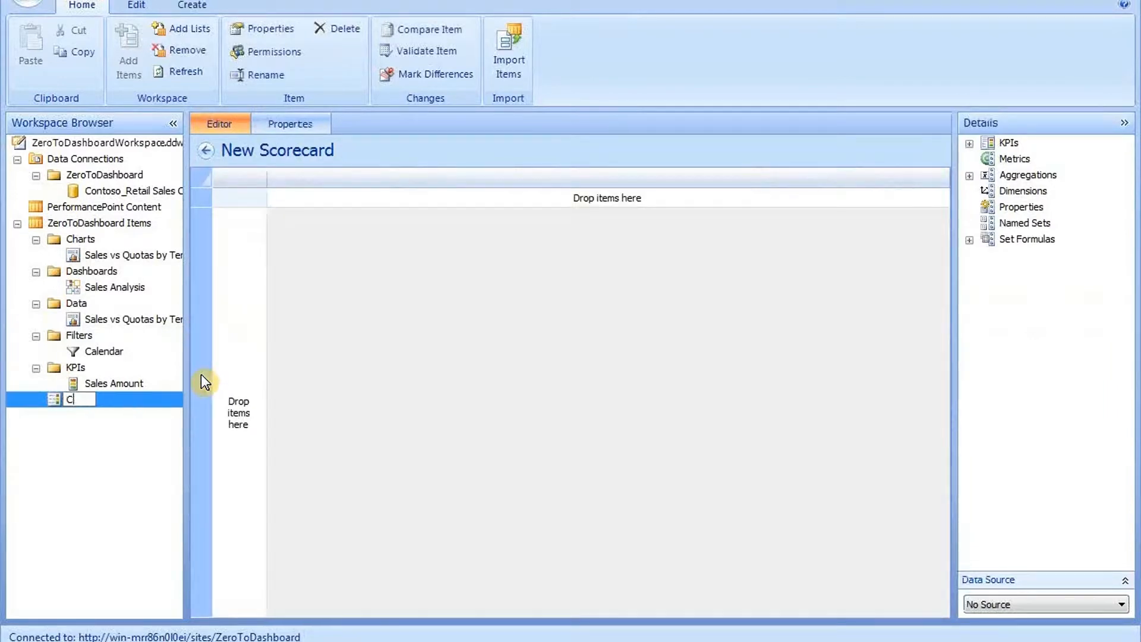
{"action": "type", "text": "urrent Sales"}
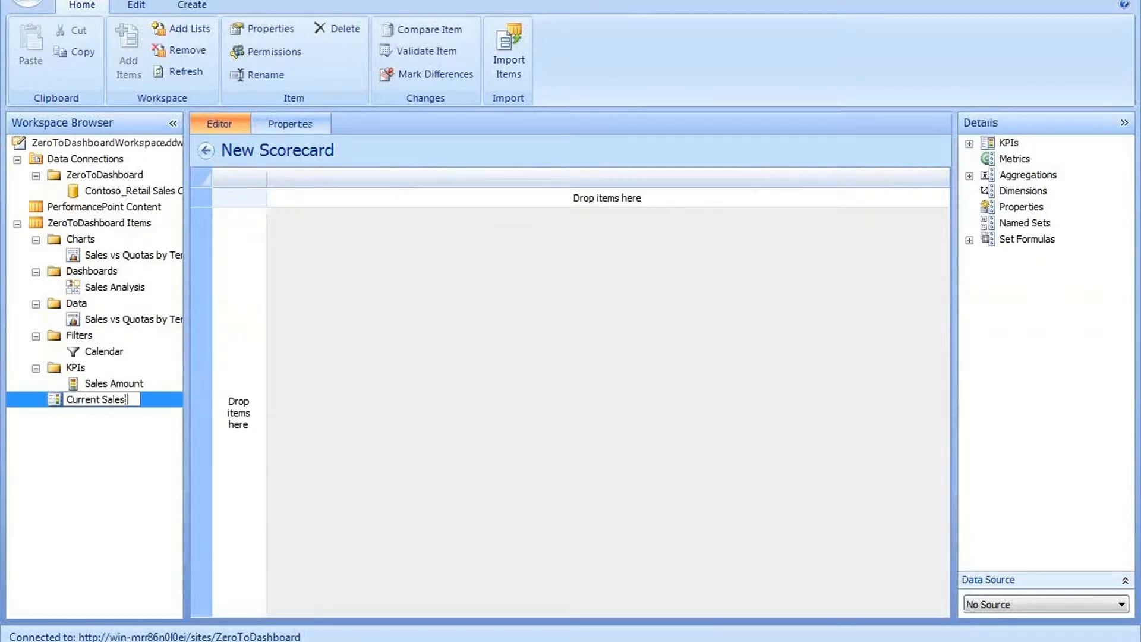
{"action": "type", "text": " to Last Year"}
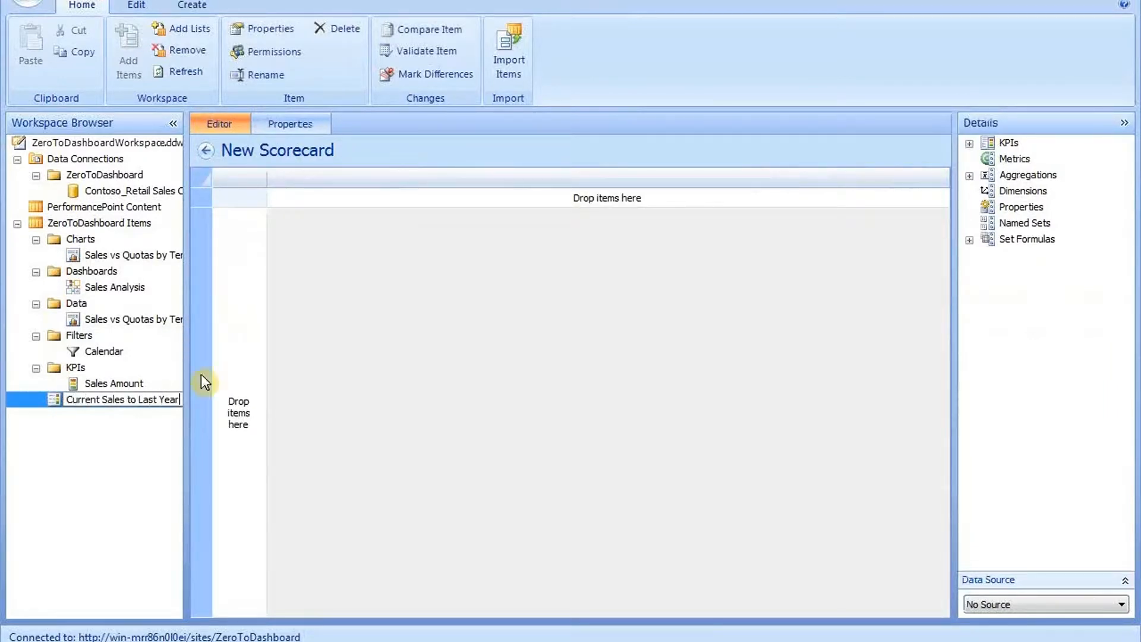
{"action": "key", "text": "Return"}
Set the scorecard's display folder to Scorecards and return to its editor.
{"action": "left_click", "coordinate": [297, 126]}
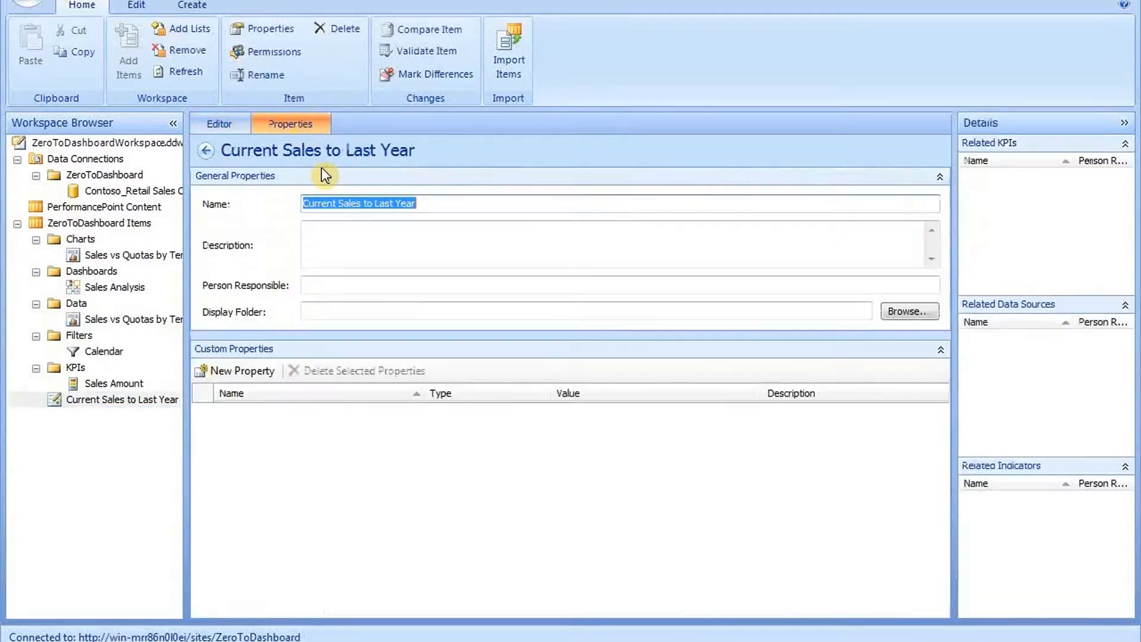
{"action": "left_click", "coordinate": [319, 312]}
{"action": "type", "text": "Scorecards"}
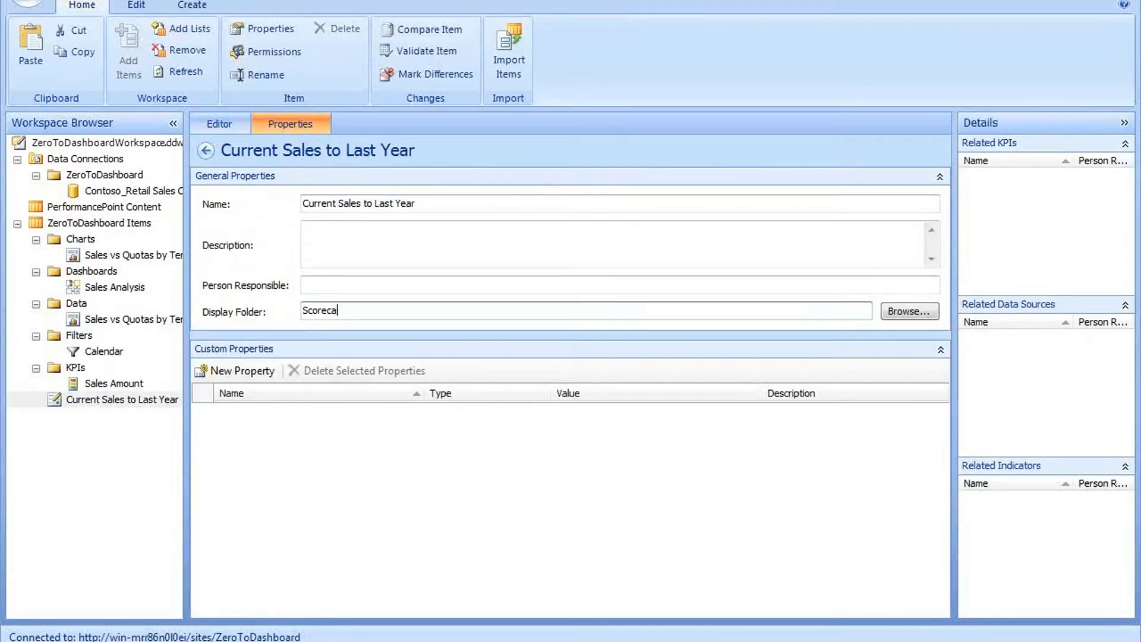
{"action": "left_click", "coordinate": [221, 126]}
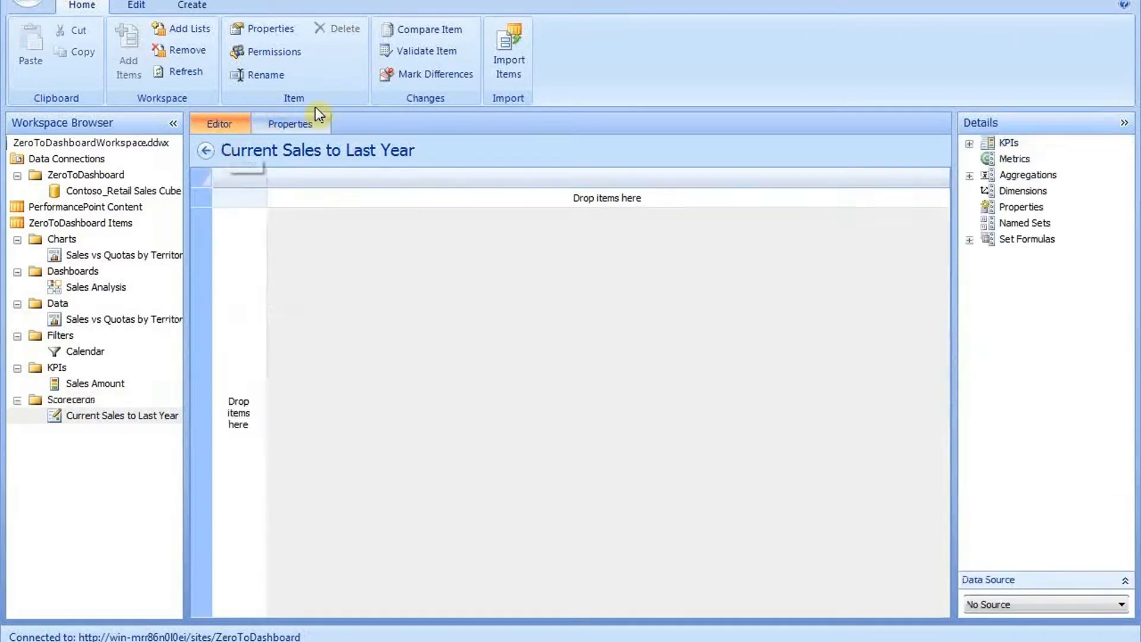
Add the Sales Amount KPI from the ZeroToDashboard Items KPIs folder to the scorecard's rows.
{"action": "left_click", "coordinate": [970, 145]}
{"action": "left_click", "coordinate": [988, 175]}
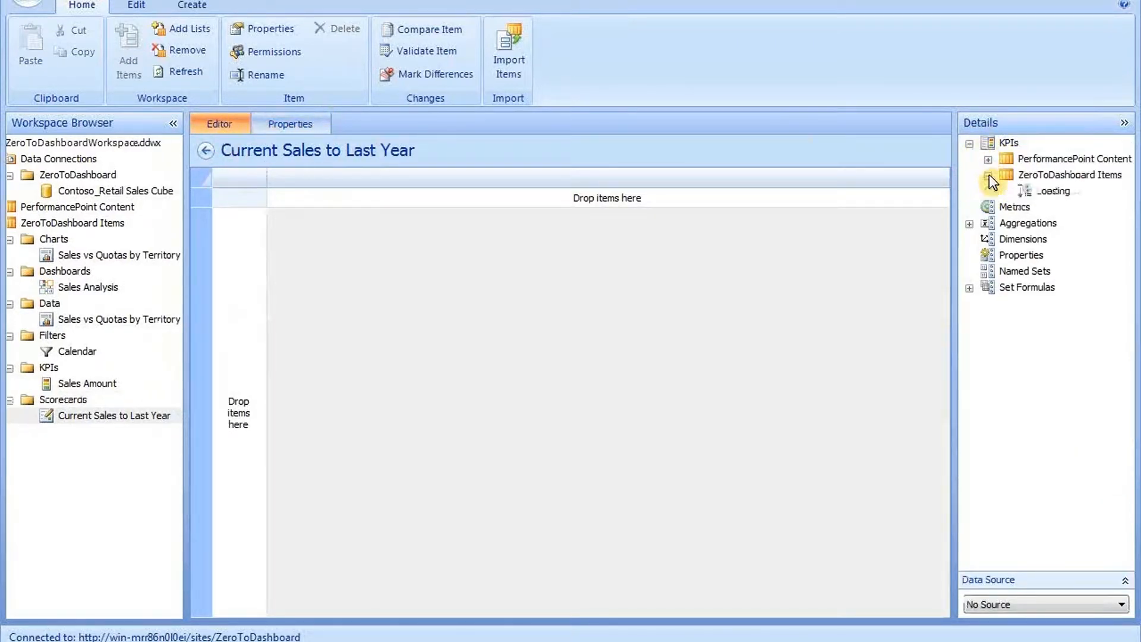
{"action": "left_click", "coordinate": [1007, 192]}
{"action": "left_click", "coordinate": [1068, 208]}
{"action": "left_click_drag", "start_coordinate": [1064, 206], "coordinate": [238, 326]}
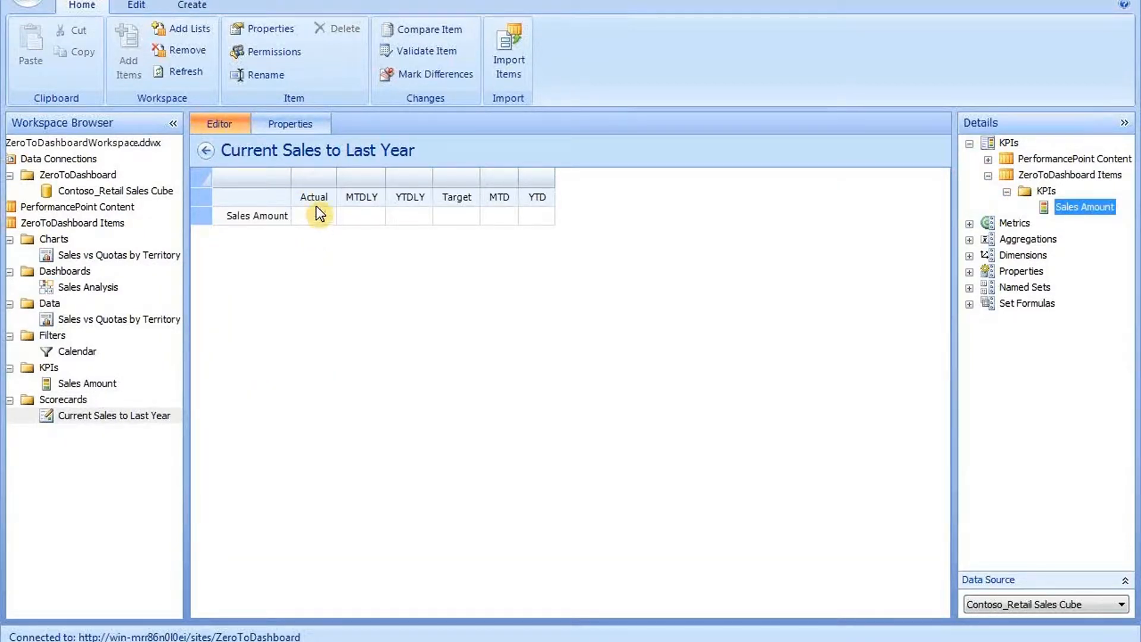
{"action": "left_click", "coordinate": [318, 218]}
{"action": "right_click", "coordinate": [320, 220]}
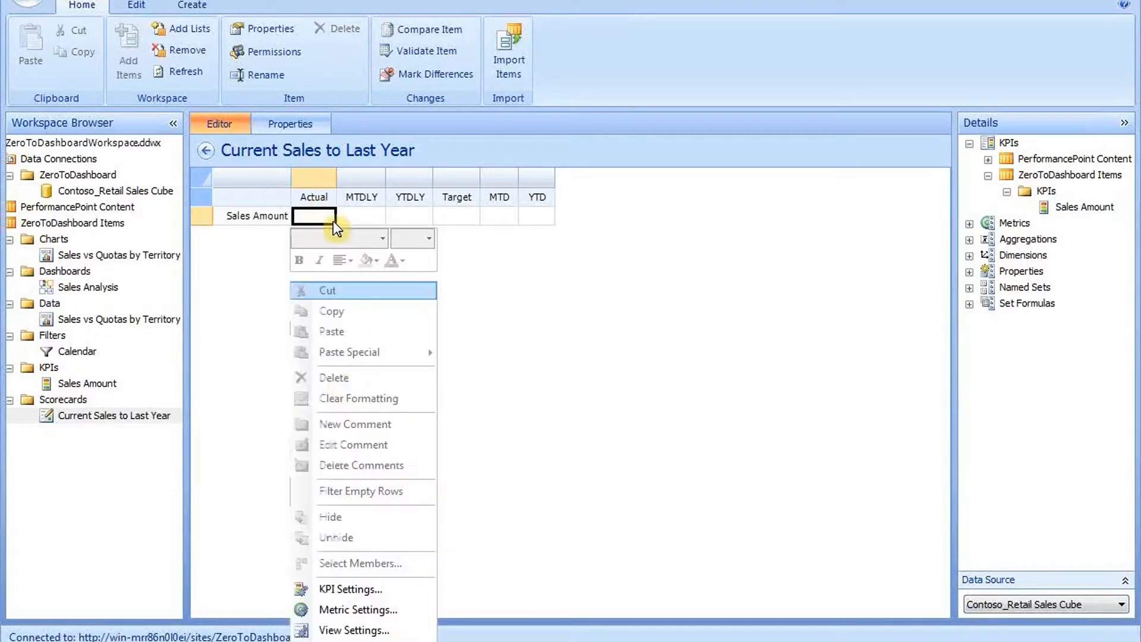
{"action": "left_click", "coordinate": [305, 179]}
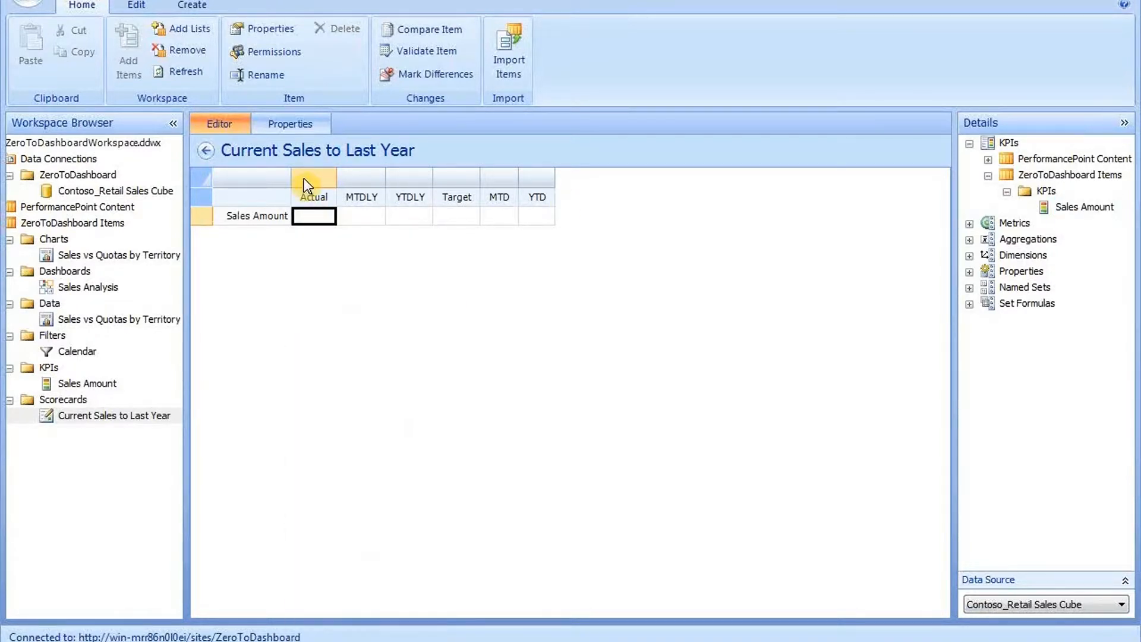
Delete the Actual, MTDLY, YTDLY and Target columns from the Current Sales to Last Year scorecard.
{"action": "right_click", "coordinate": [305, 181]}
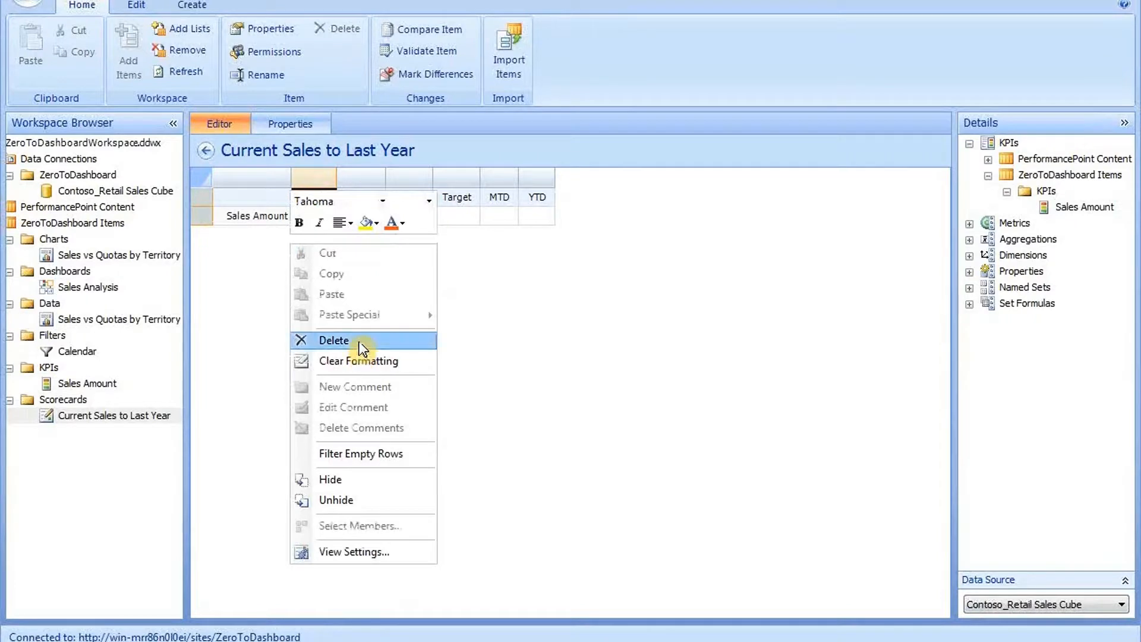
{"action": "left_click", "coordinate": [357, 341]}
{"action": "left_click", "coordinate": [323, 178]}
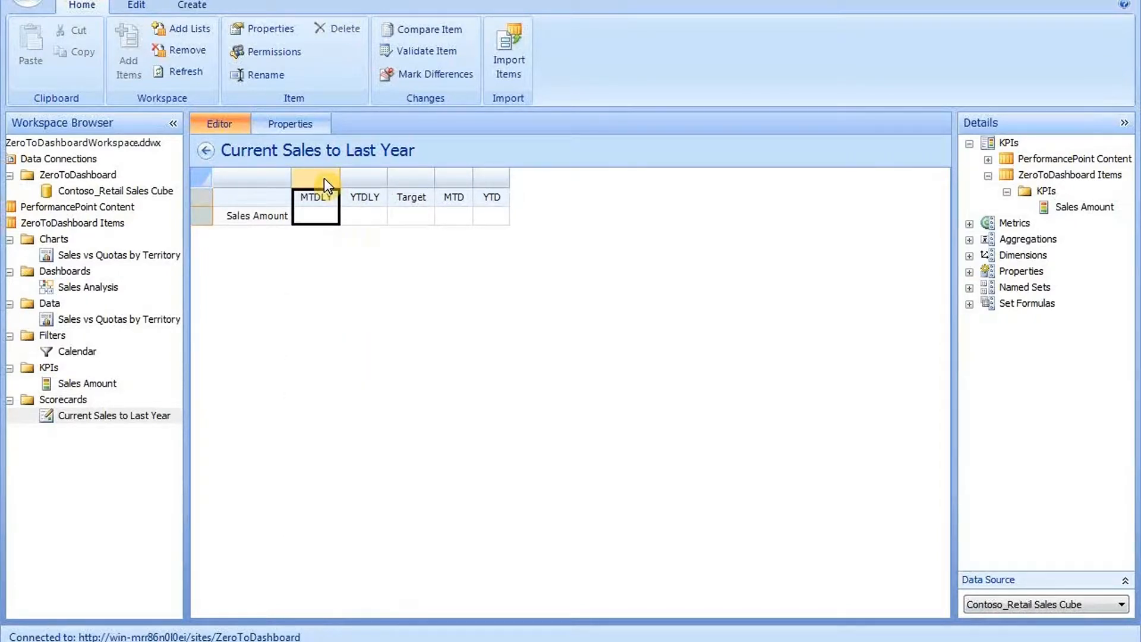
{"action": "right_click", "coordinate": [323, 177]}
{"action": "left_click", "coordinate": [357, 341]}
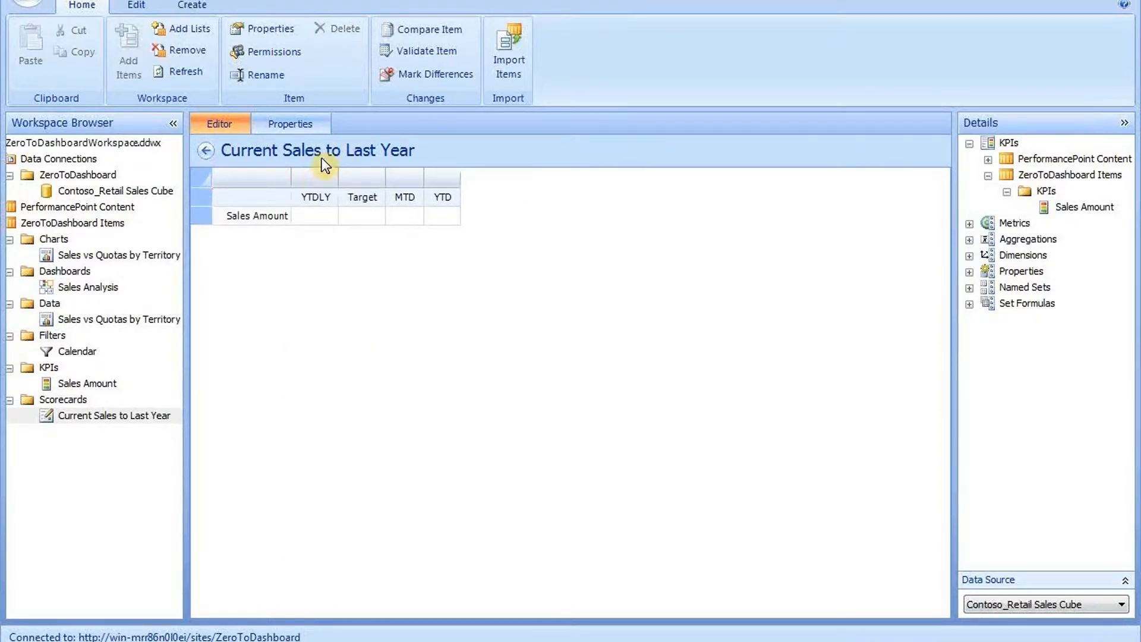
{"action": "left_click", "coordinate": [315, 174]}
{"action": "right_click", "coordinate": [315, 174]}
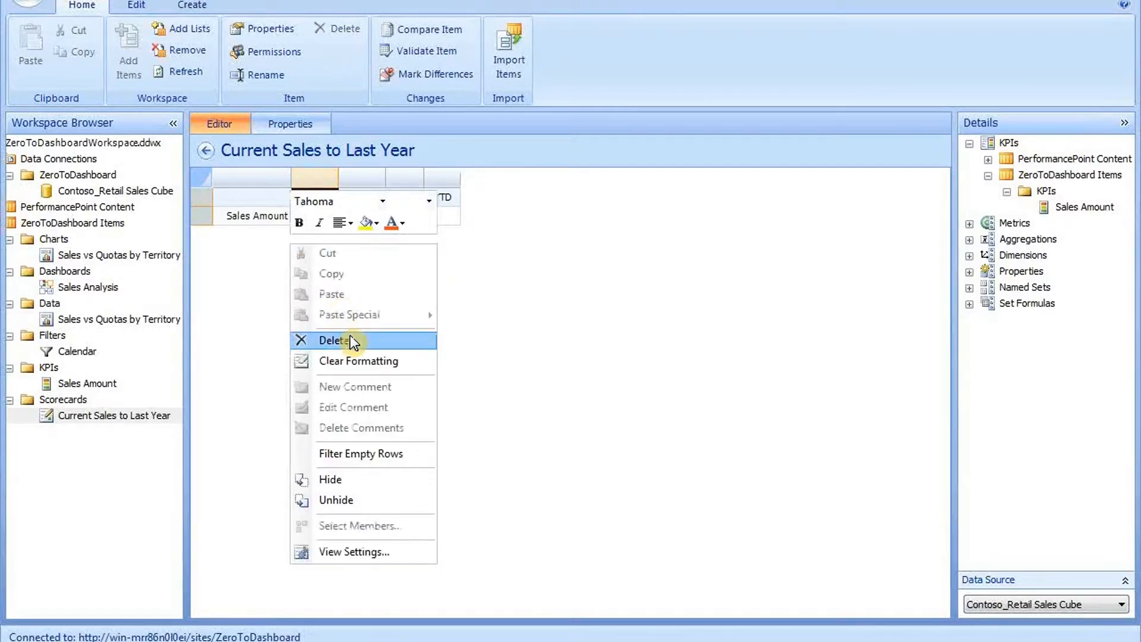
{"action": "left_click", "coordinate": [348, 337]}
{"action": "left_click", "coordinate": [311, 182]}
{"action": "right_click", "coordinate": [311, 180]}
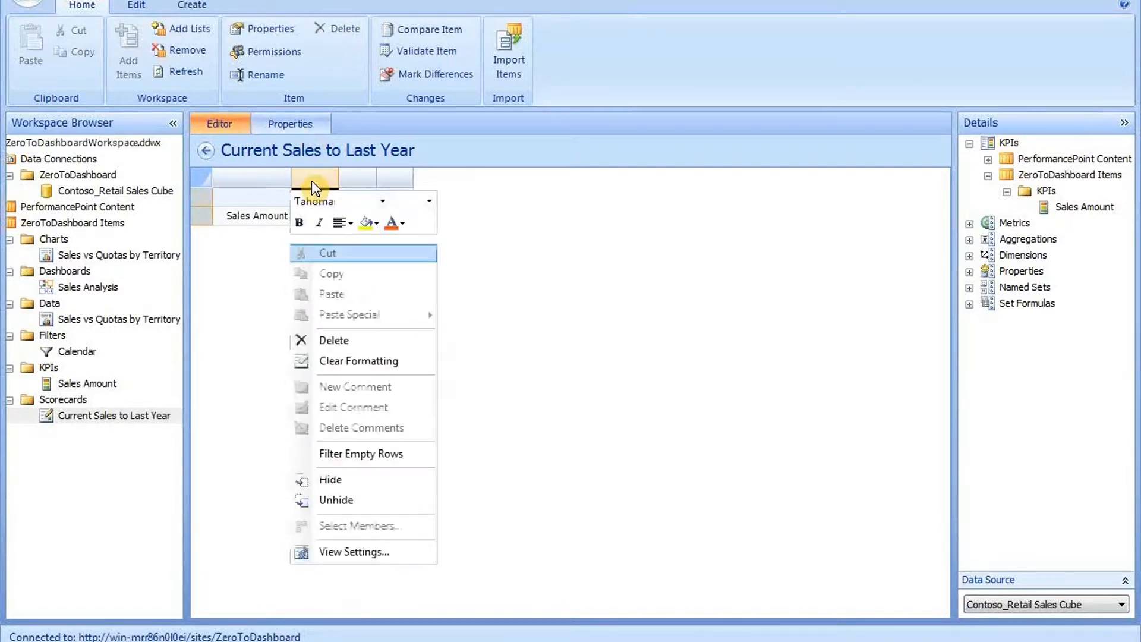
{"action": "left_click", "coordinate": [348, 342]}
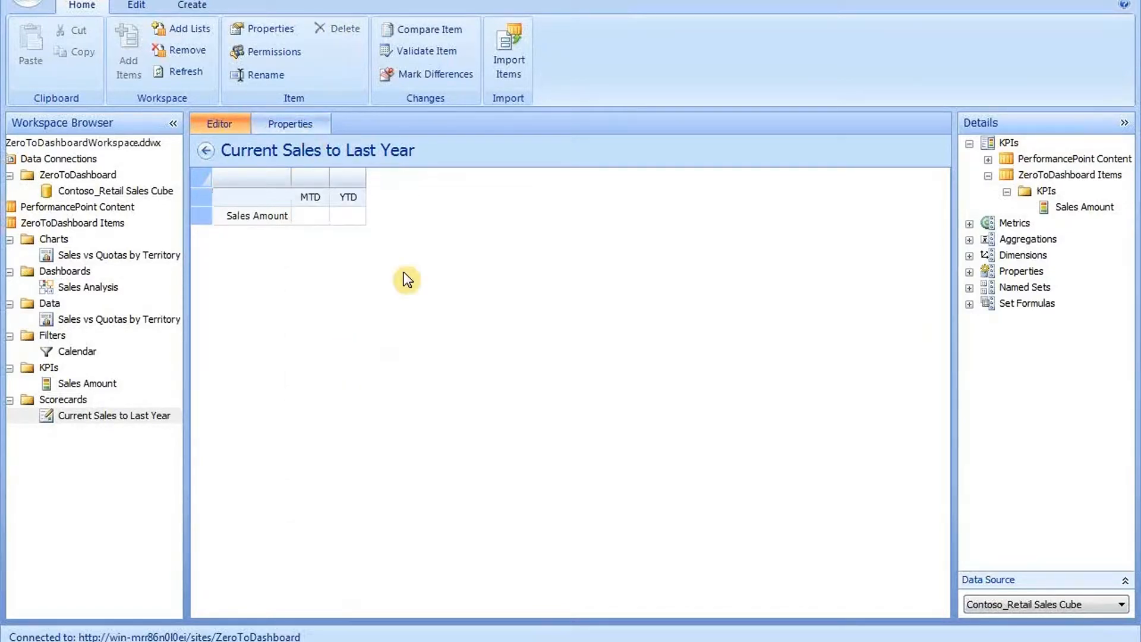
Rename the scorecard's MTD target MTD vs MTDLY and set its additional data value to Actual.
{"action": "left_click", "coordinate": [305, 218]}
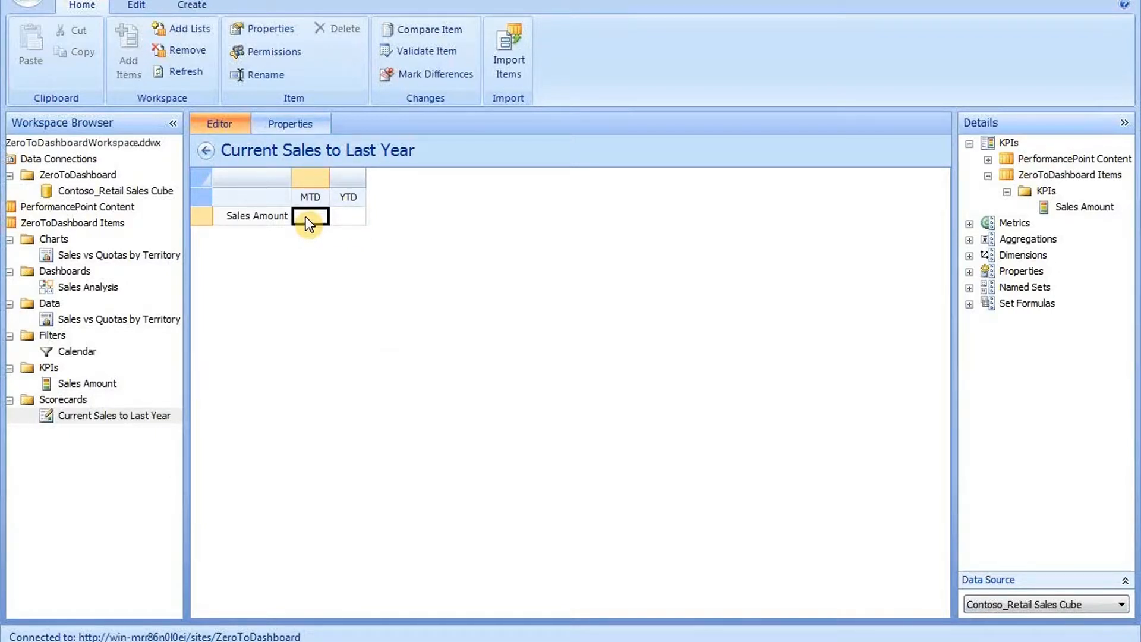
{"action": "right_click", "coordinate": [305, 218]}
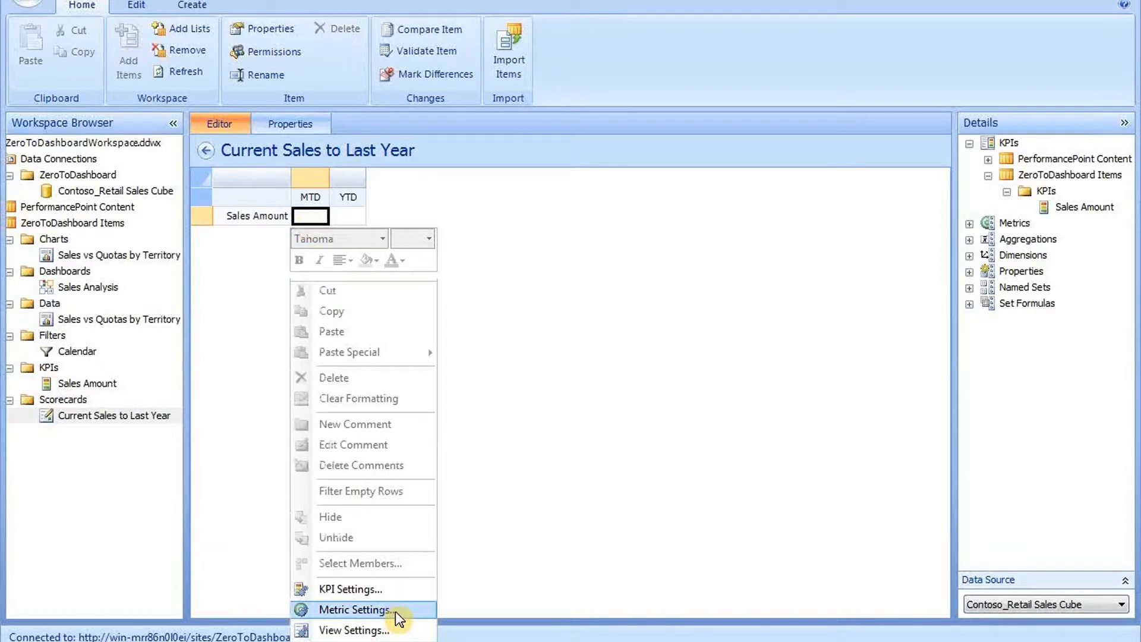
{"action": "left_click", "coordinate": [397, 612]}
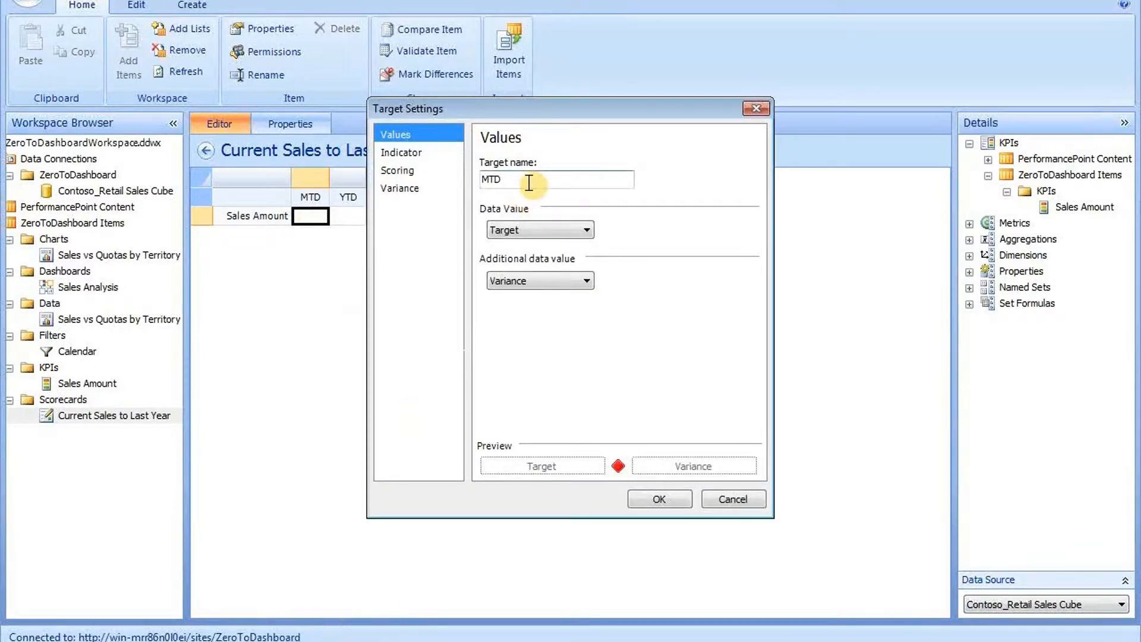
{"action": "type", "text": "MTD vs MTDXL"}
{"action": "type", "text": "LY"}
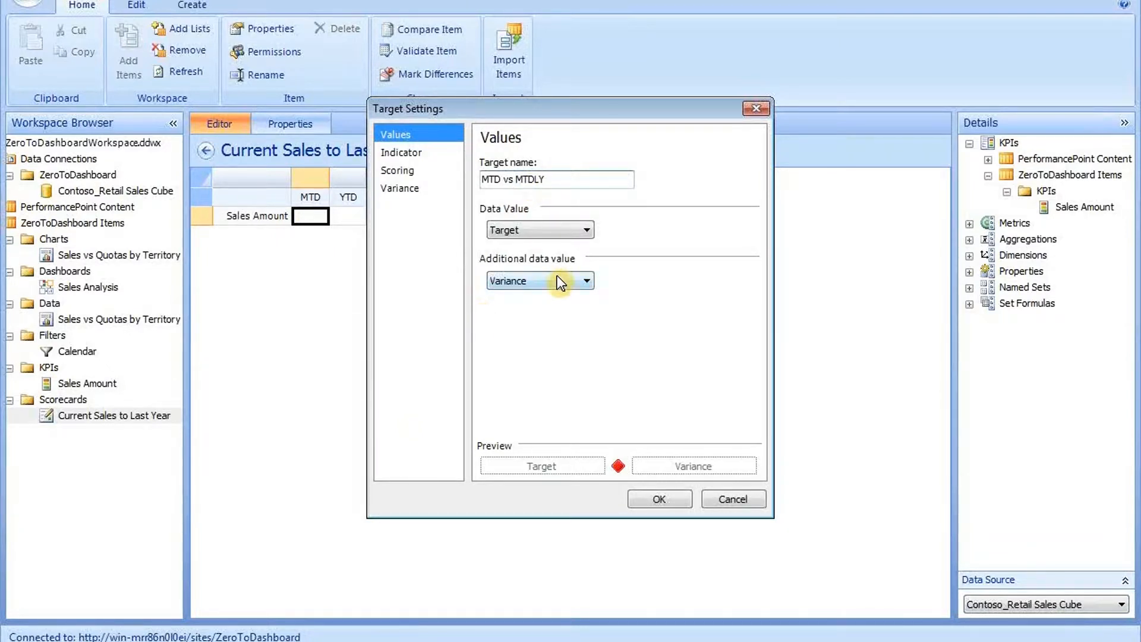
{"action": "left_click", "coordinate": [559, 282]}
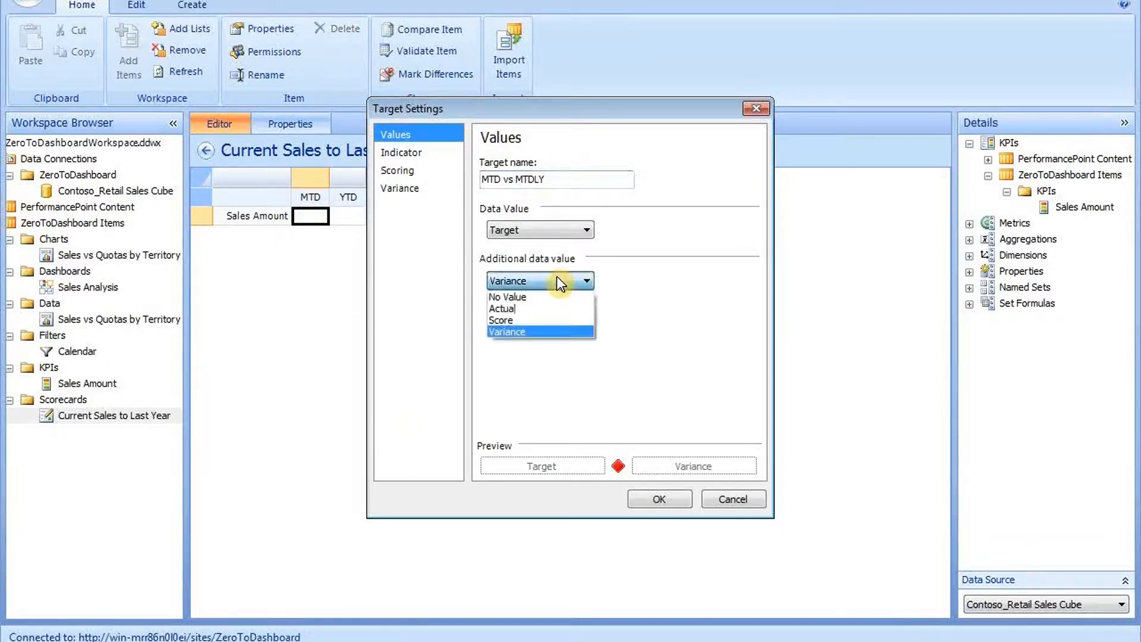
{"action": "left_click", "coordinate": [541, 308]}
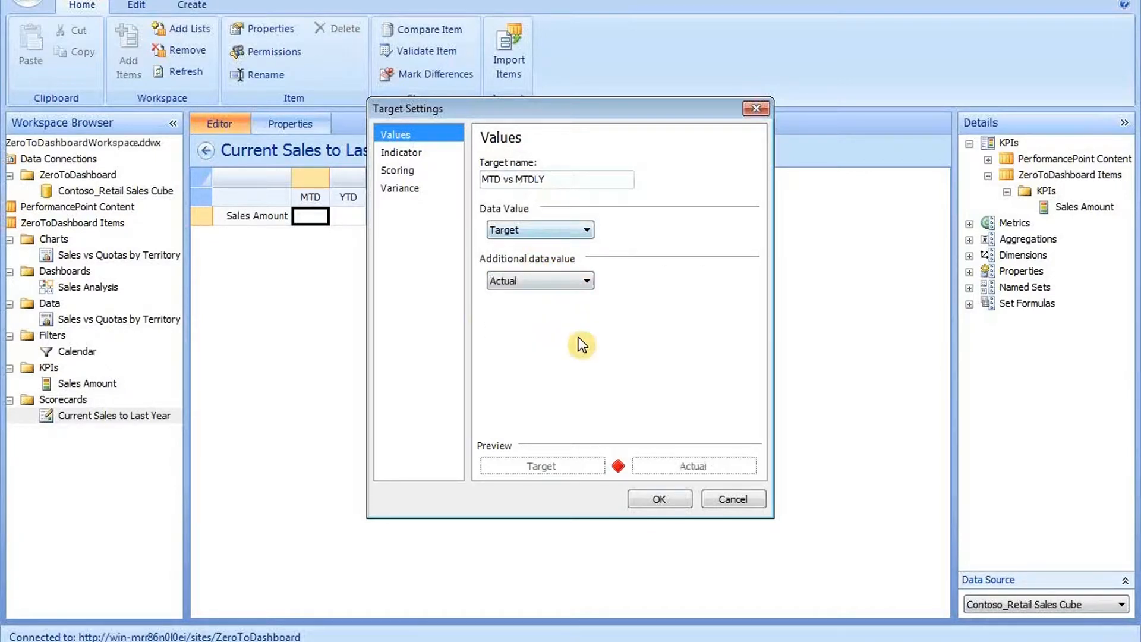
{"action": "left_click", "coordinate": [657, 499]}
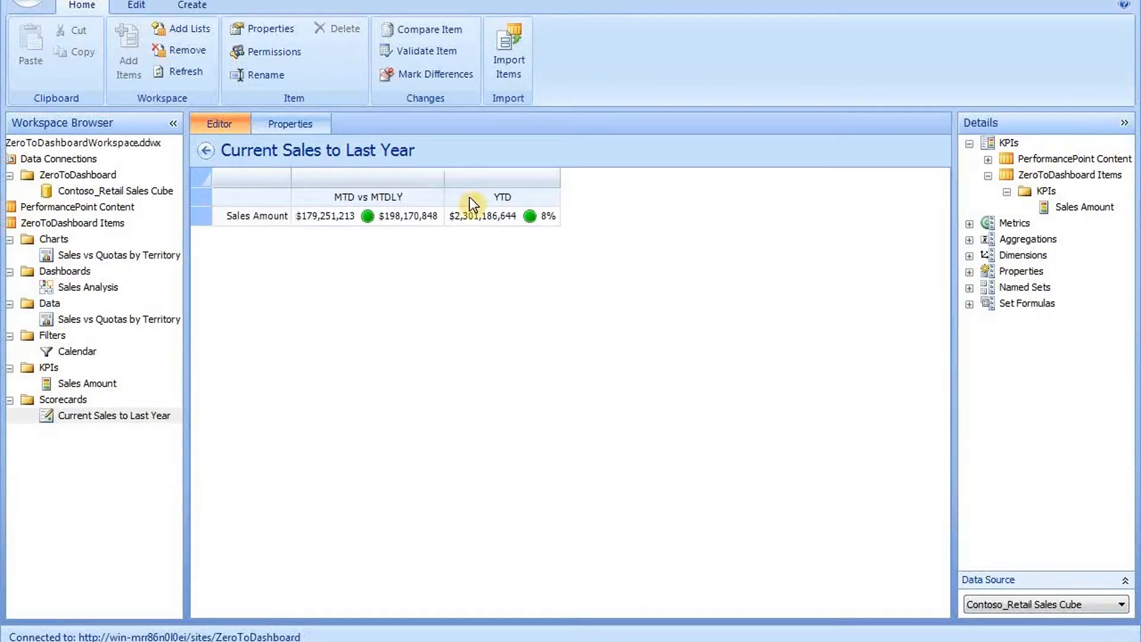
Rename the scorecard's YTD target YTD vs YTDLY and set its additional data value to Actual.
{"action": "right_click", "coordinate": [497, 221]}
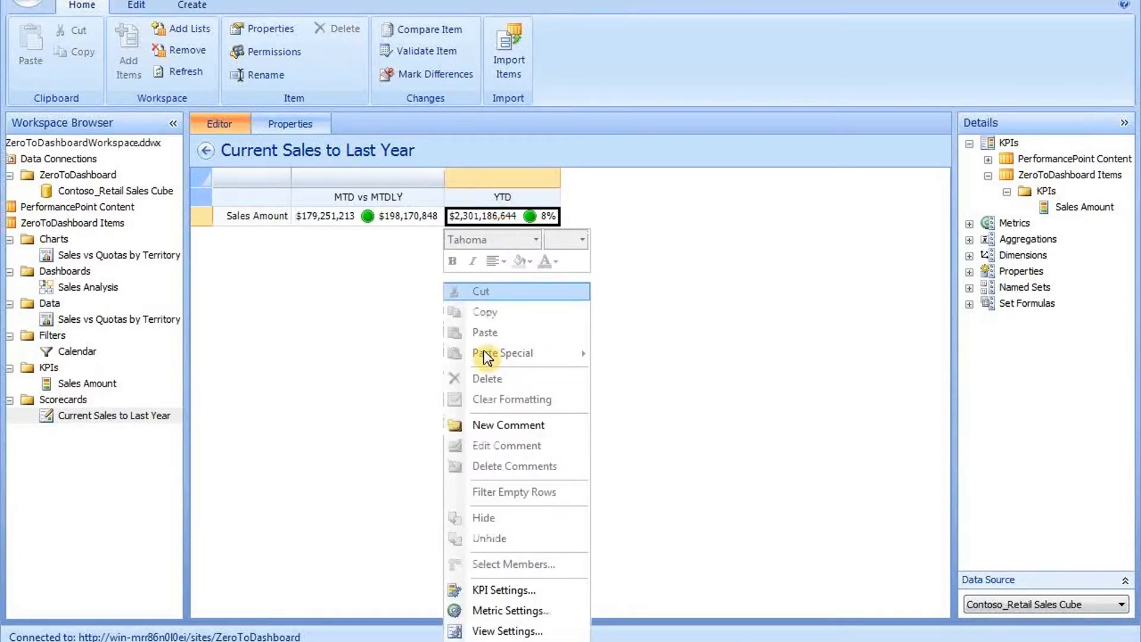
{"action": "left_click", "coordinate": [508, 611]}
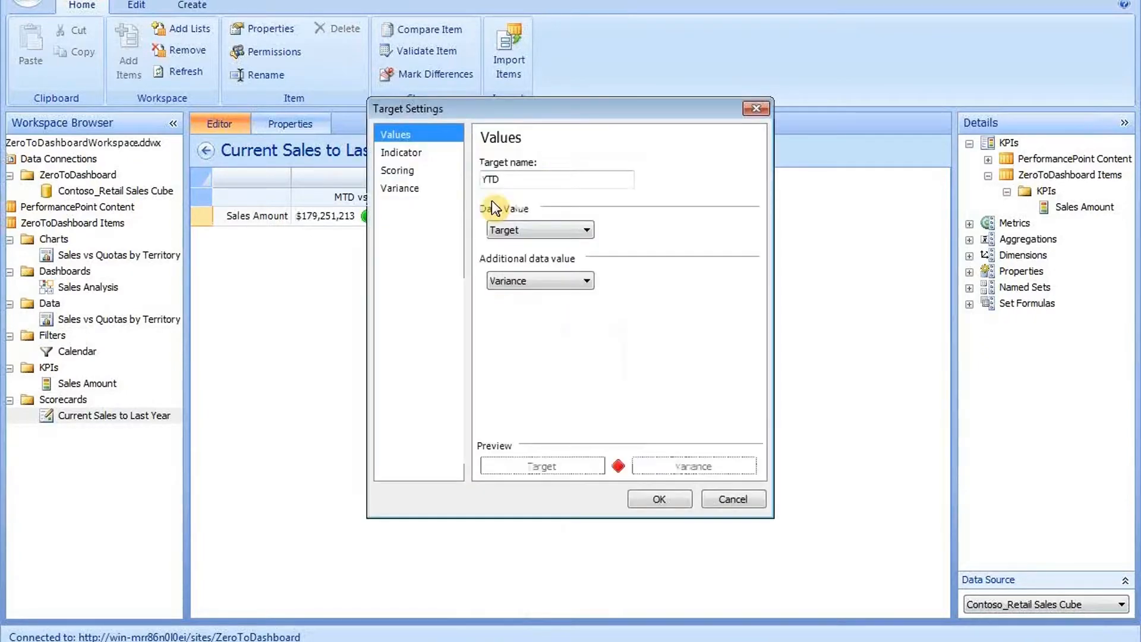
{"action": "left_click", "coordinate": [518, 180]}
{"action": "type", "text": "VS"}
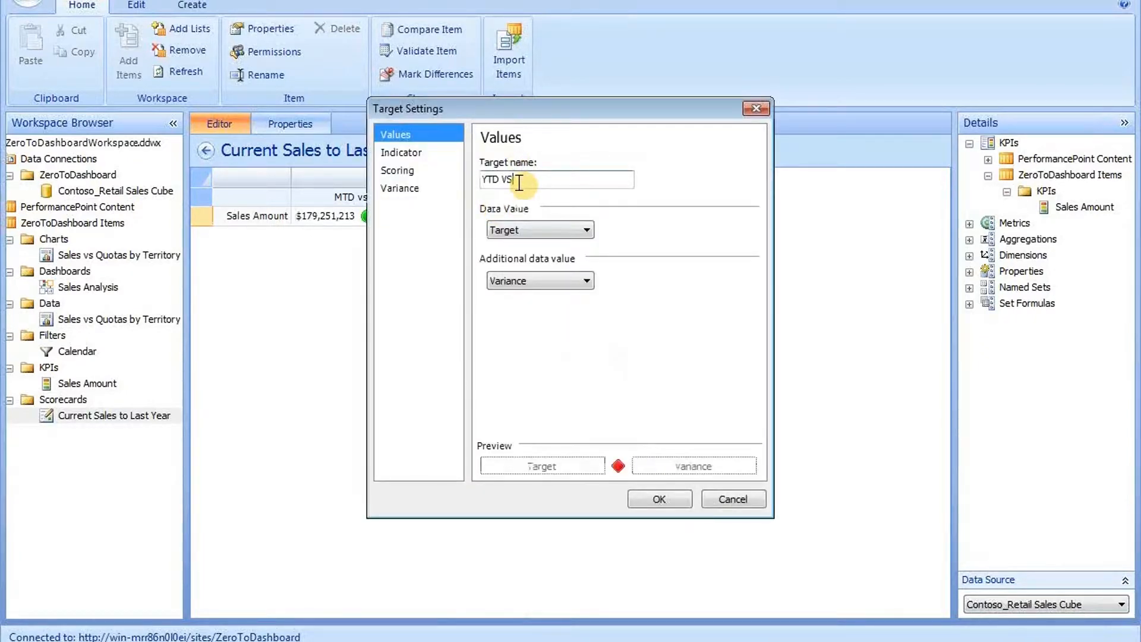
{"action": "key", "text": "BackSpace"}
{"action": "key", "text": "BackSpace"}
{"action": "type", "text": "vs YTDLY"}
{"action": "left_click", "coordinate": [548, 279]}
{"action": "left_click", "coordinate": [544, 310]}
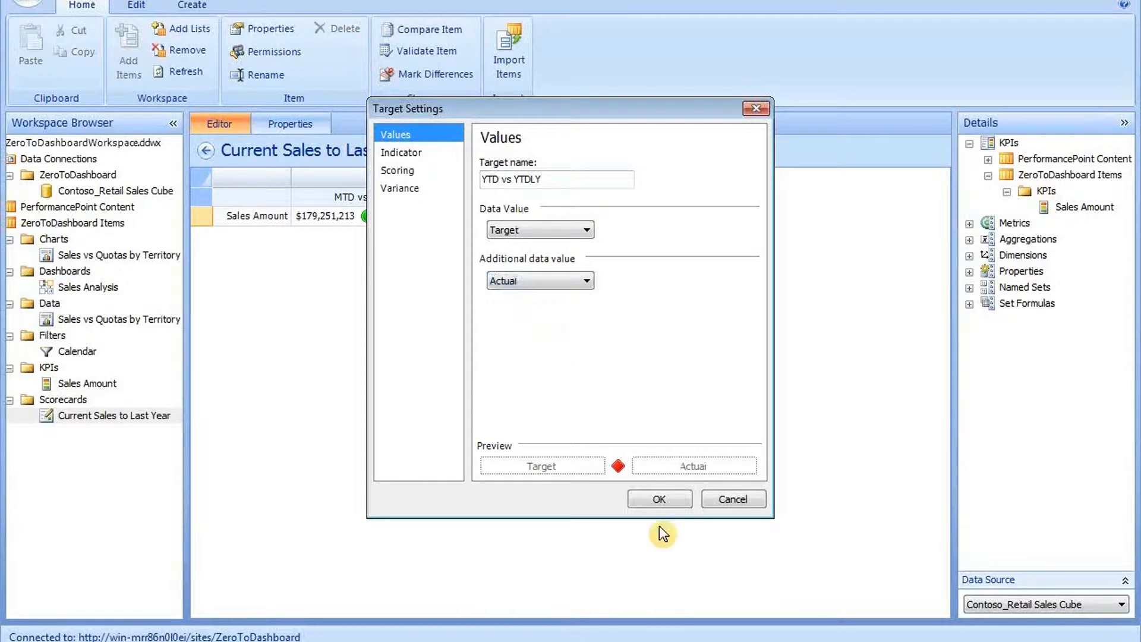
{"action": "left_click", "coordinate": [659, 499]}
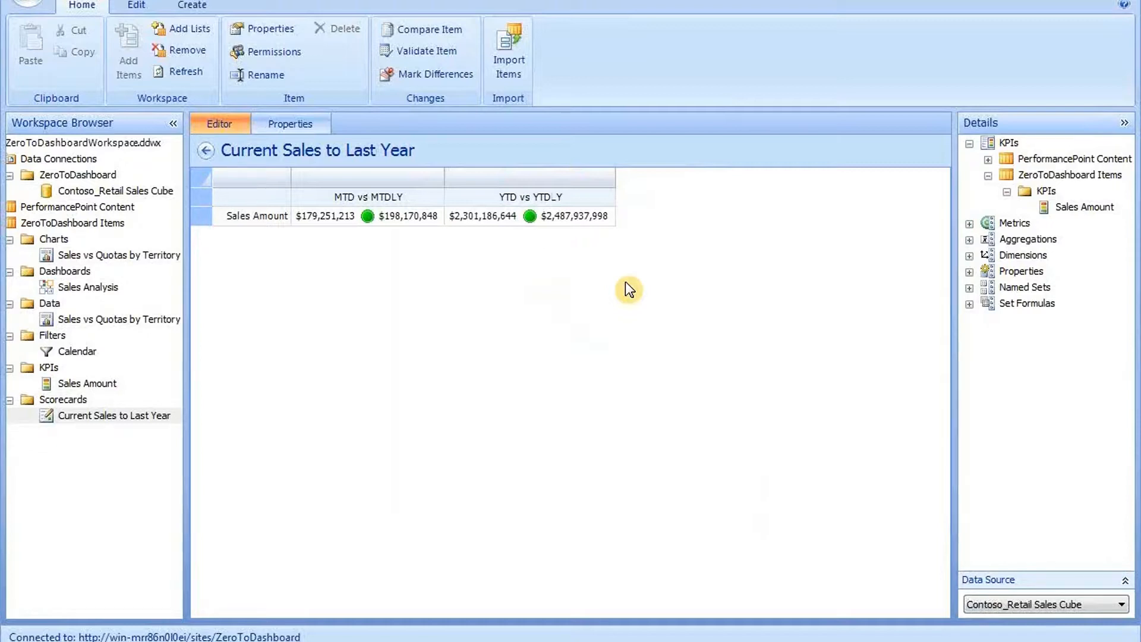
Add Asia, Europe and North America from the Sales Territory dimension's Territory Hierarchy to the scorecard rows and update the view.
{"action": "left_click", "coordinate": [970, 256]}
{"action": "left_click", "coordinate": [988, 400]}
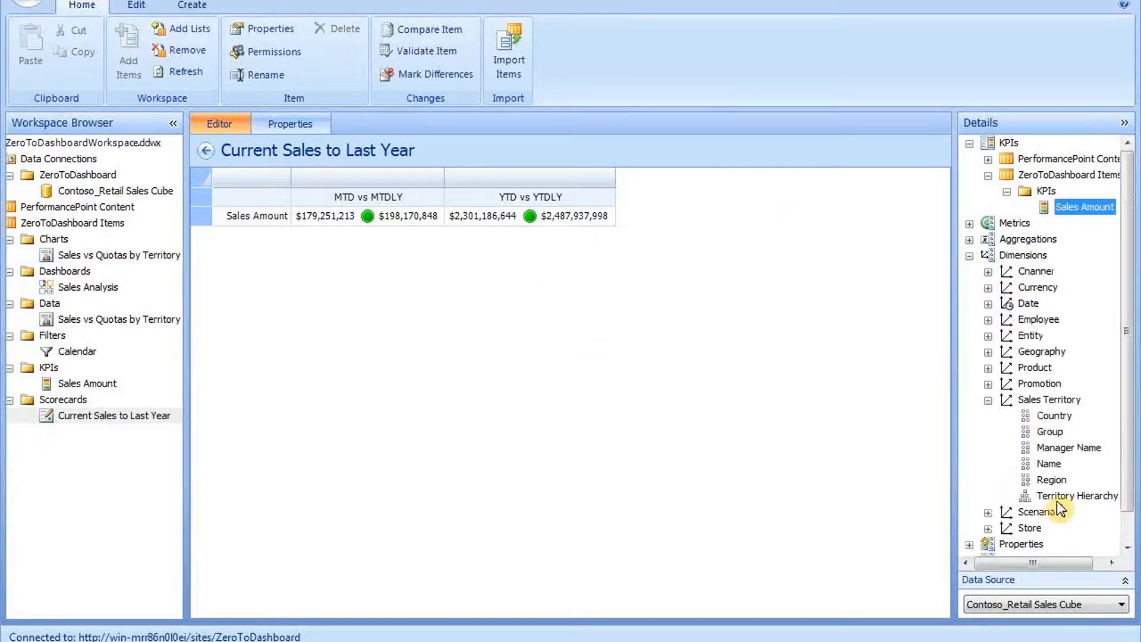
{"action": "left_click_drag", "start_coordinate": [1058, 497], "coordinate": [216, 222]}
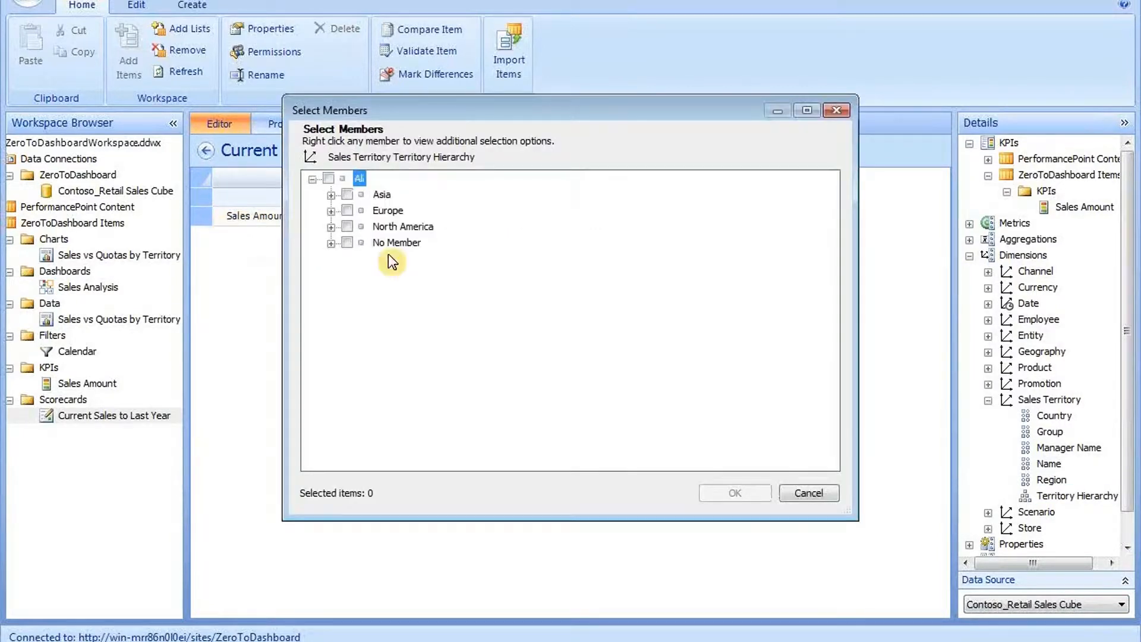
{"action": "left_click", "coordinate": [347, 194]}
{"action": "left_click", "coordinate": [347, 211]}
{"action": "left_click", "coordinate": [347, 227]}
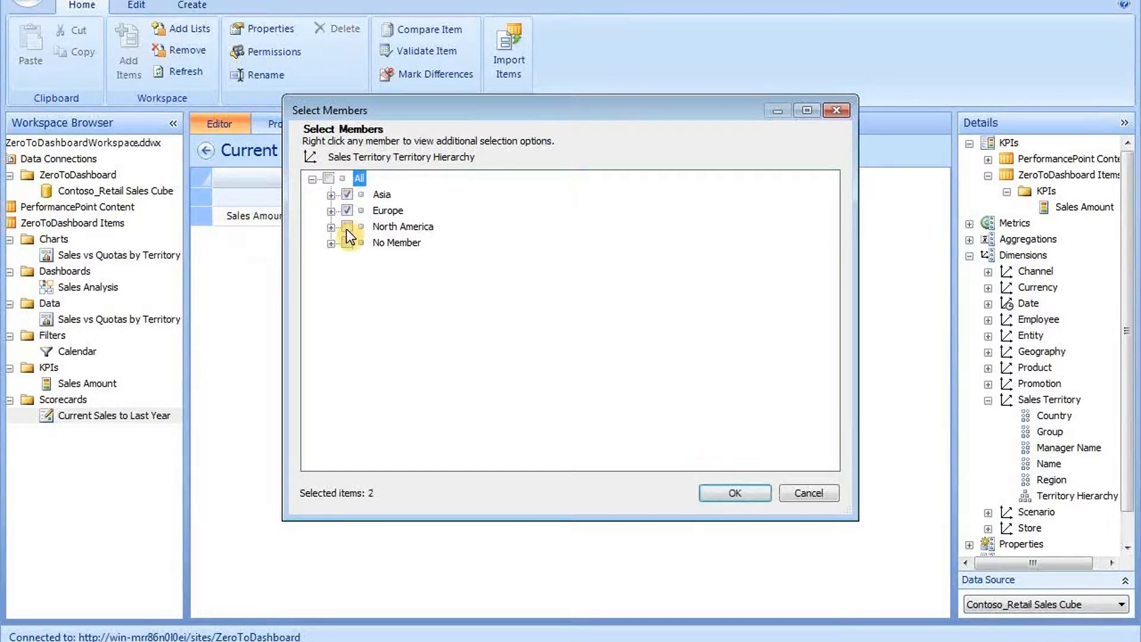
{"action": "left_click", "coordinate": [718, 491]}
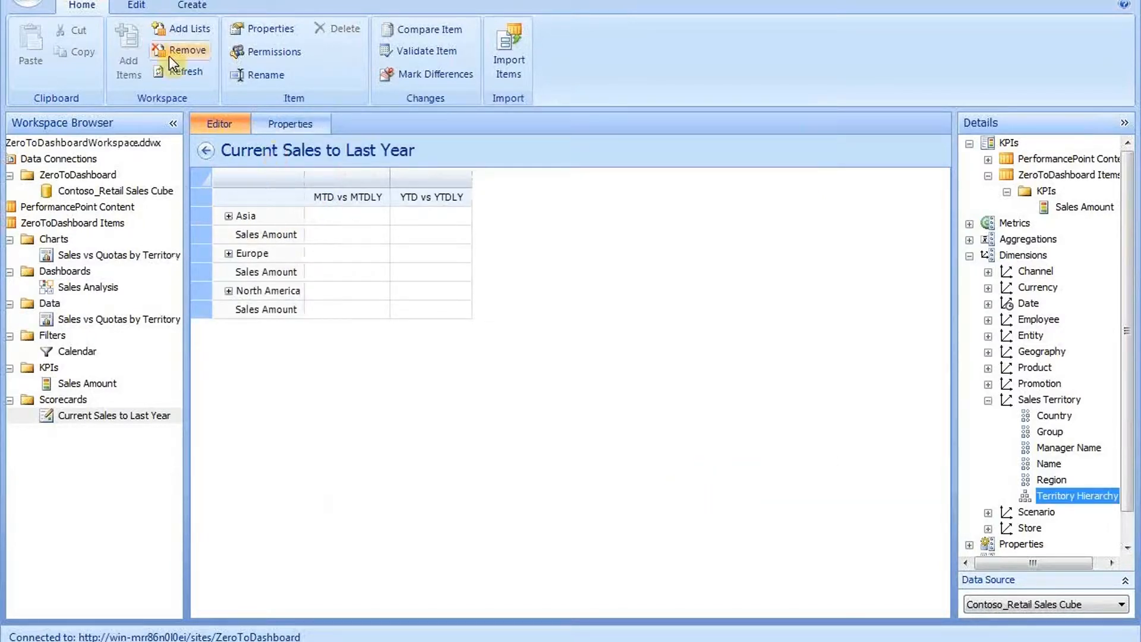
{"action": "left_click", "coordinate": [136, 7]}
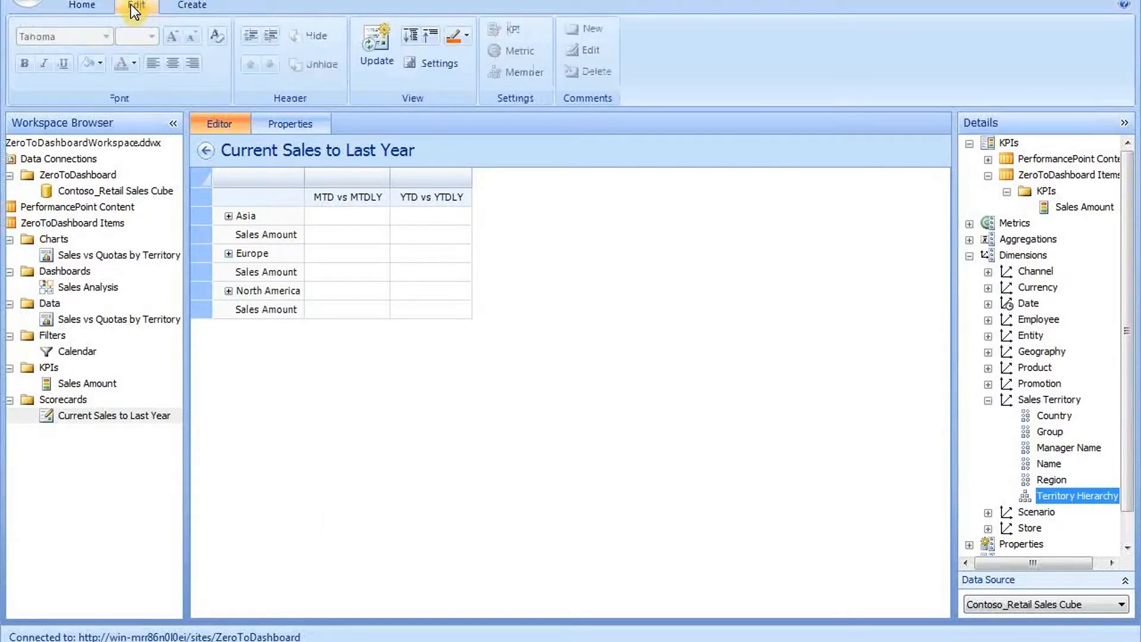
{"action": "left_click", "coordinate": [378, 48]}
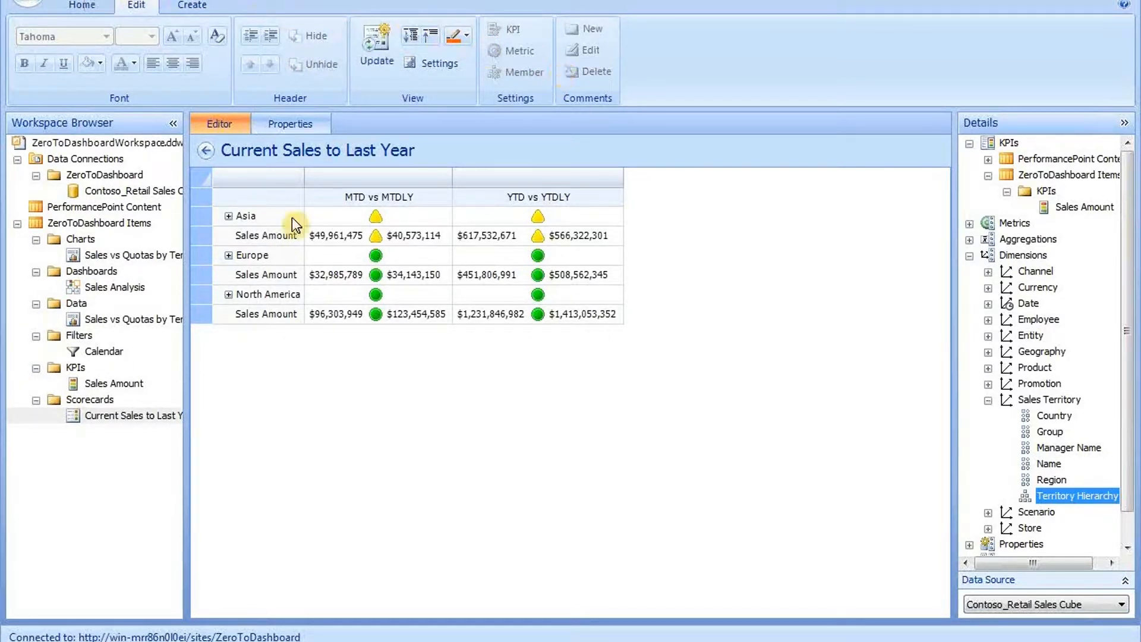
Create a new report in ZeroToDashboard Items from the KPI Details template.
{"action": "left_click", "coordinate": [90, 223]}
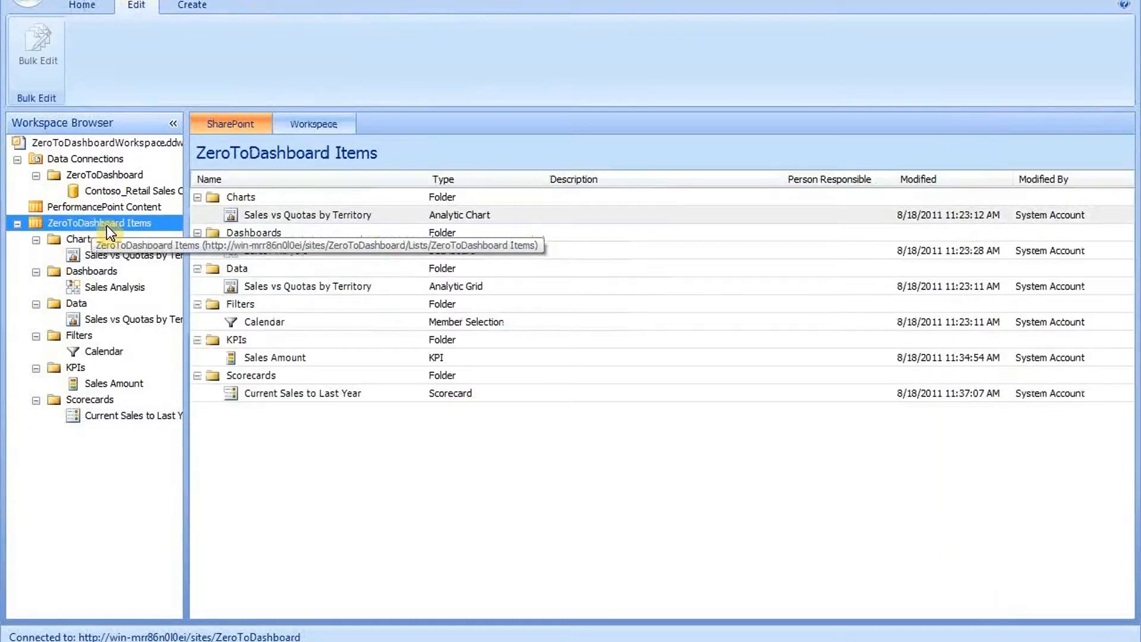
{"action": "right_click", "coordinate": [118, 222]}
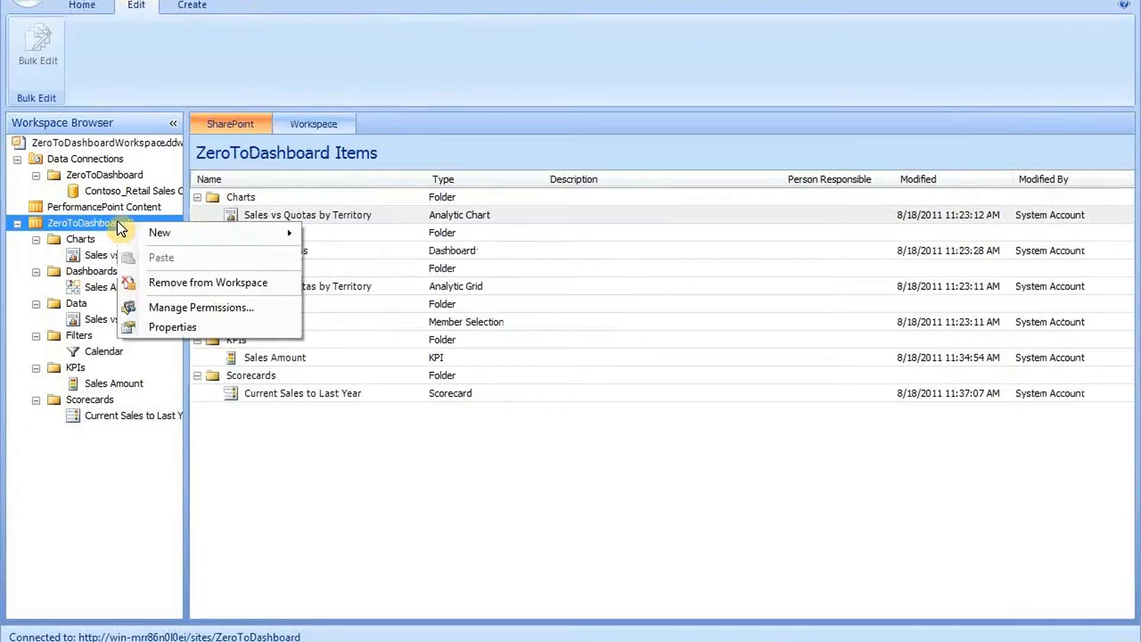
{"action": "mouse_move", "coordinate": [243, 234]}
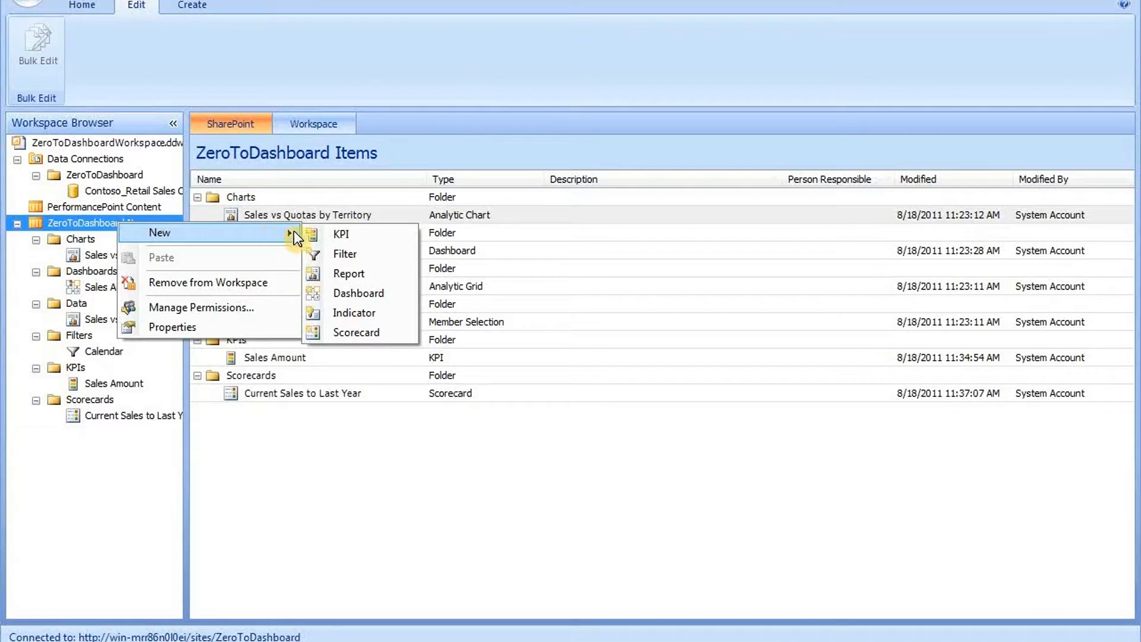
{"action": "left_click", "coordinate": [350, 274]}
{"action": "left_click", "coordinate": [537, 172]}
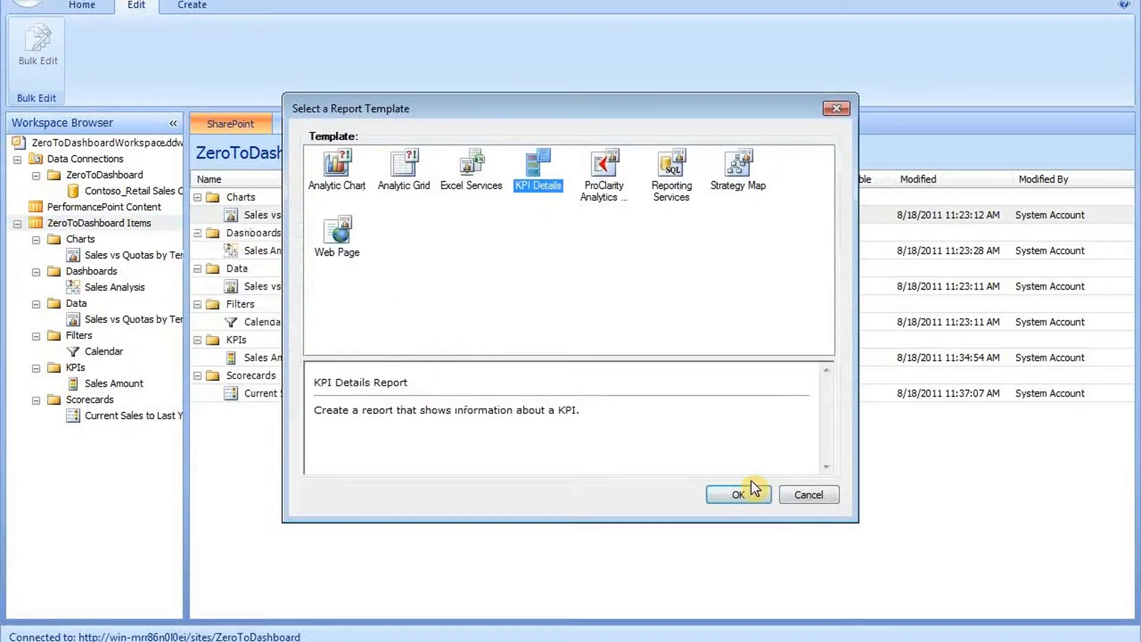
{"action": "left_click", "coordinate": [752, 496]}
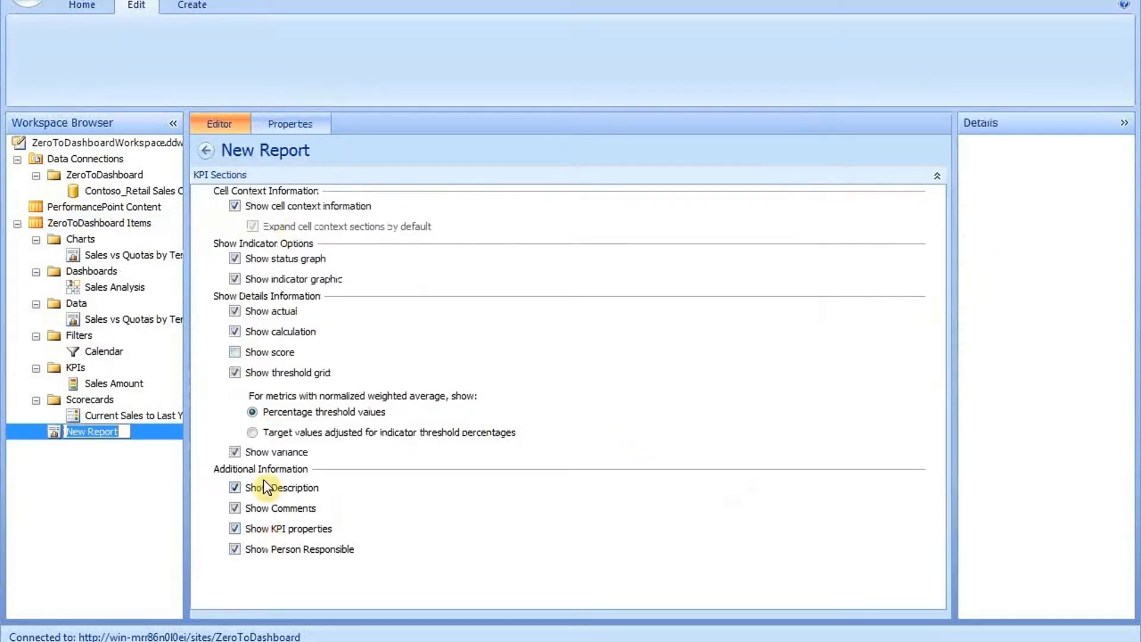
Name the new report KPI Details and set its display folder to KPIs.
{"action": "type", "text": "K"}
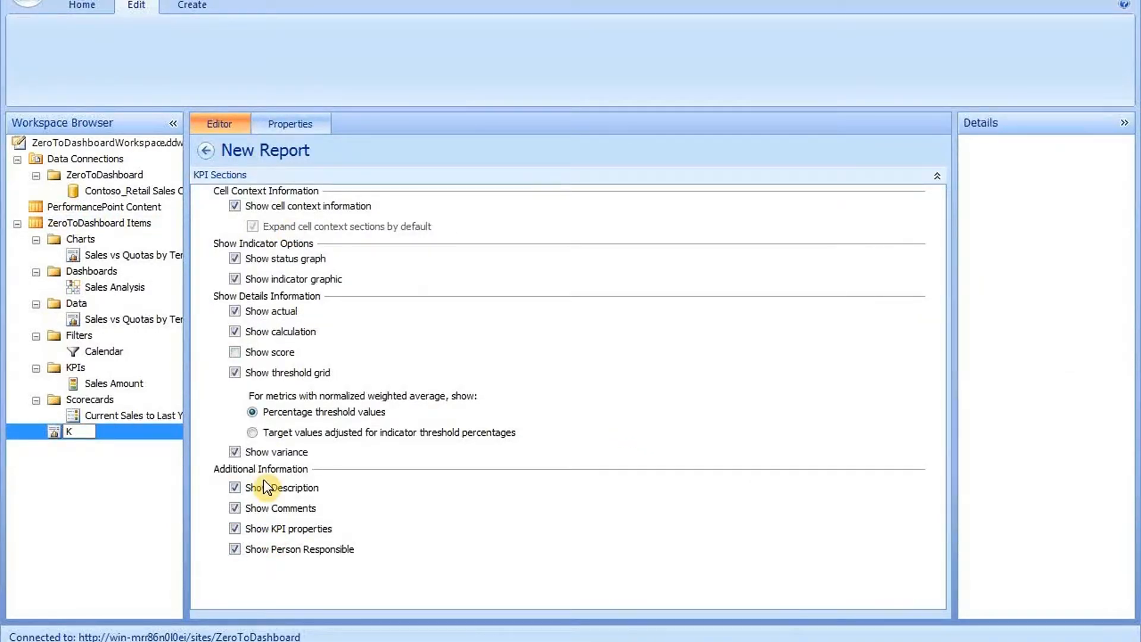
{"action": "type", "text": "PI Details"}
{"action": "left_click", "coordinate": [284, 124]}
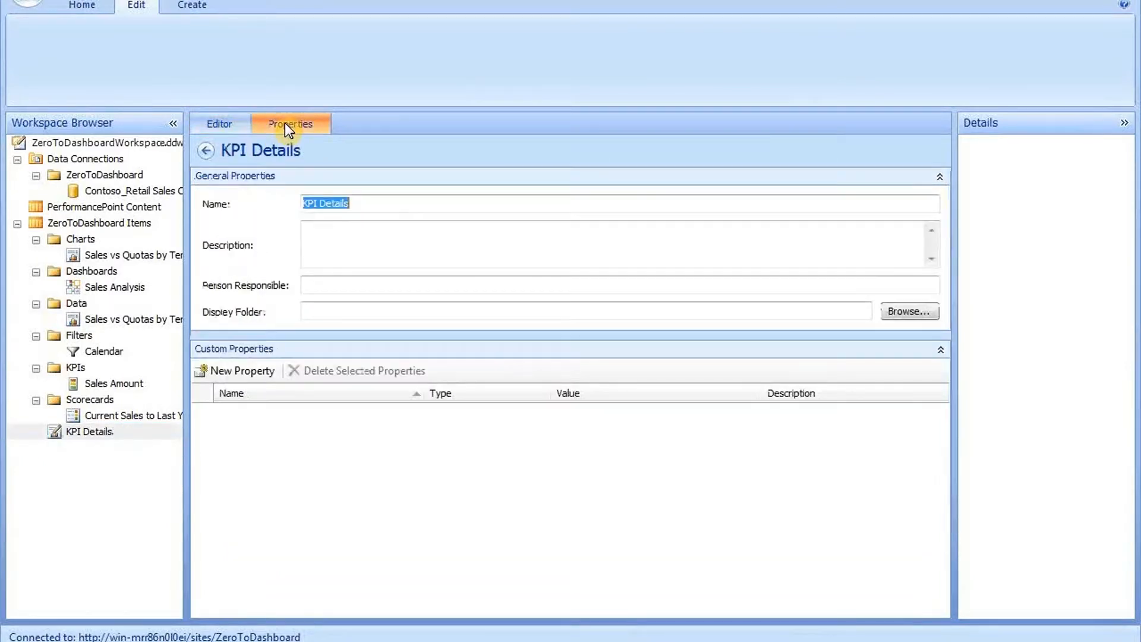
{"action": "left_click", "coordinate": [321, 318]}
{"action": "type", "text": "KPI"}
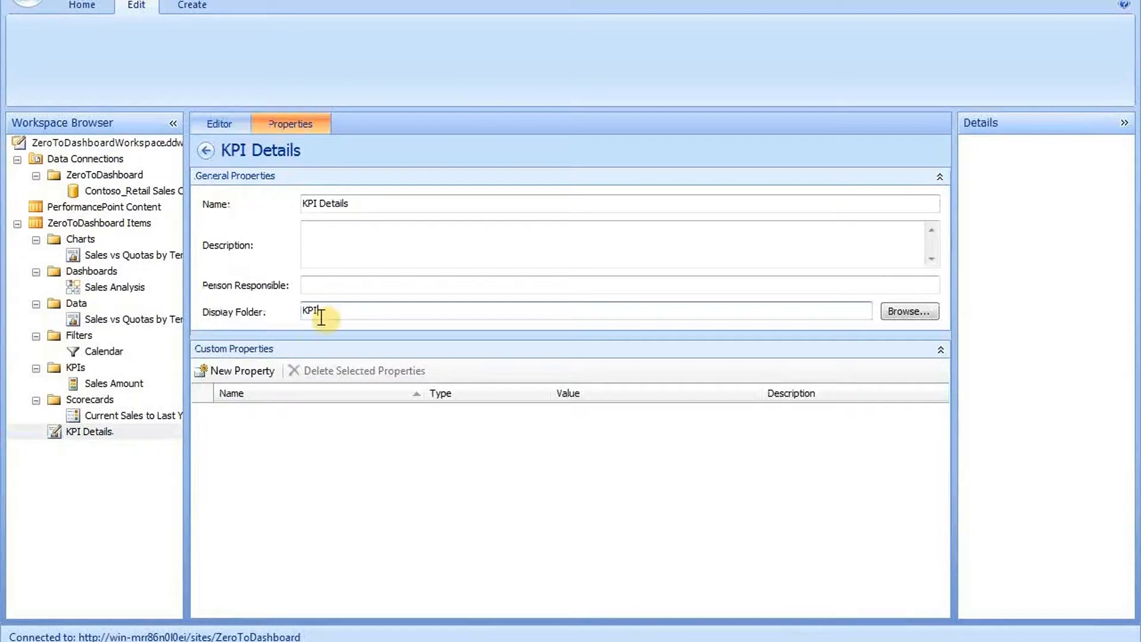
{"action": "type", "text": "s"}
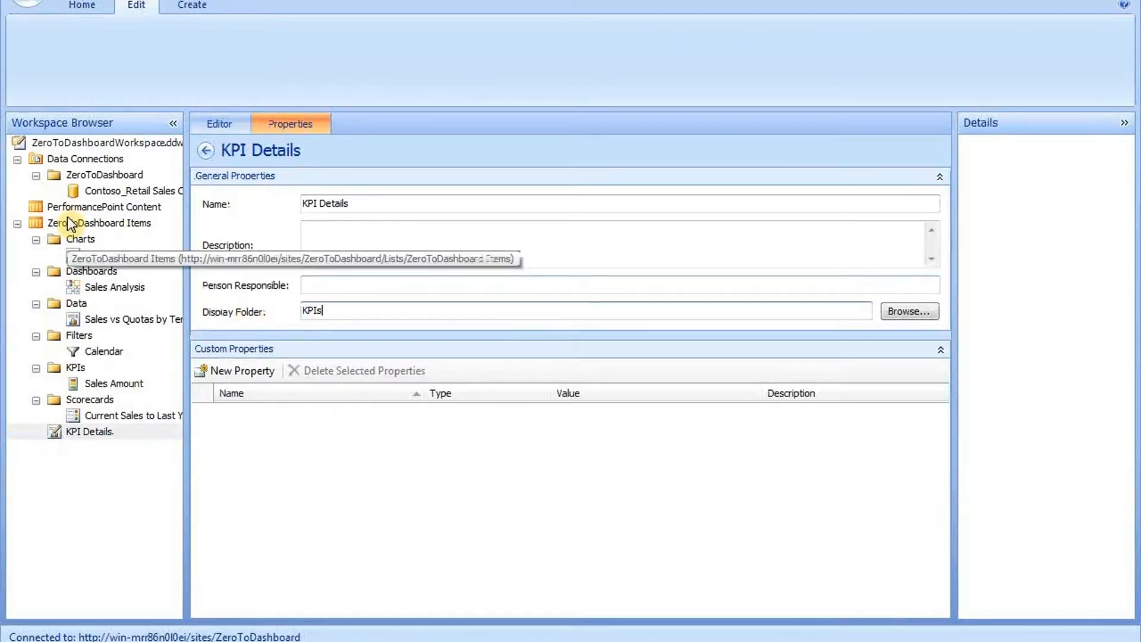
Create a new Analytic Chart report in ZeroToDashboard Items using the Contoso_Retail Sales cube connection as its data source.
{"action": "left_click", "coordinate": [149, 224]}
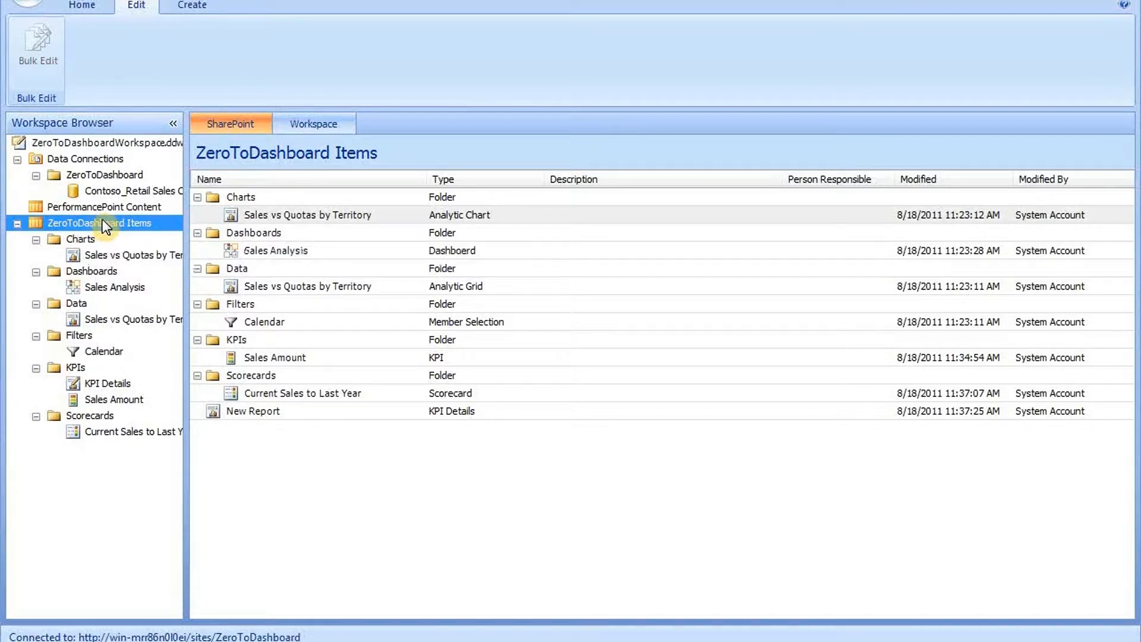
{"action": "right_click", "coordinate": [106, 228]}
{"action": "mouse_move", "coordinate": [162, 229]}
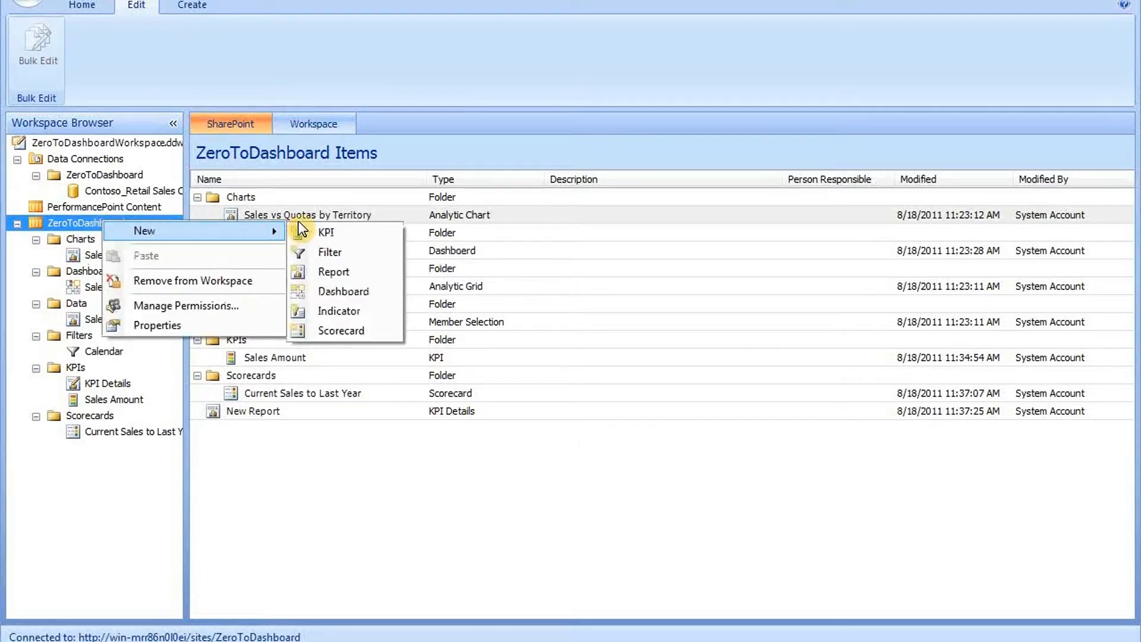
{"action": "left_click", "coordinate": [355, 272]}
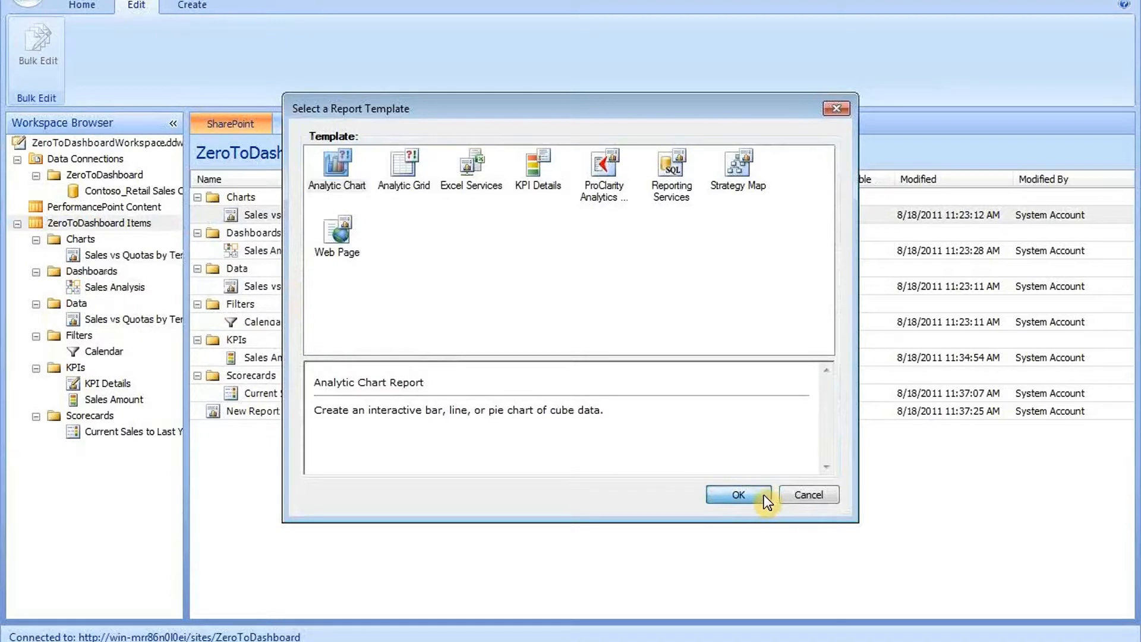
{"action": "left_click", "coordinate": [764, 494]}
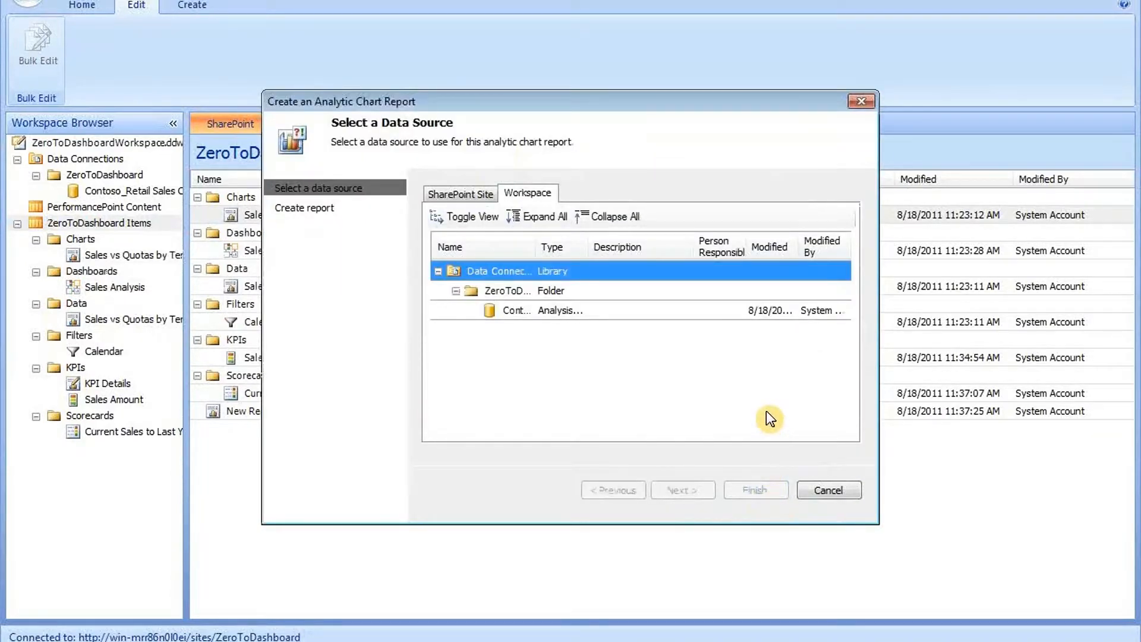
{"action": "left_click", "coordinate": [576, 311]}
{"action": "left_click", "coordinate": [752, 490]}
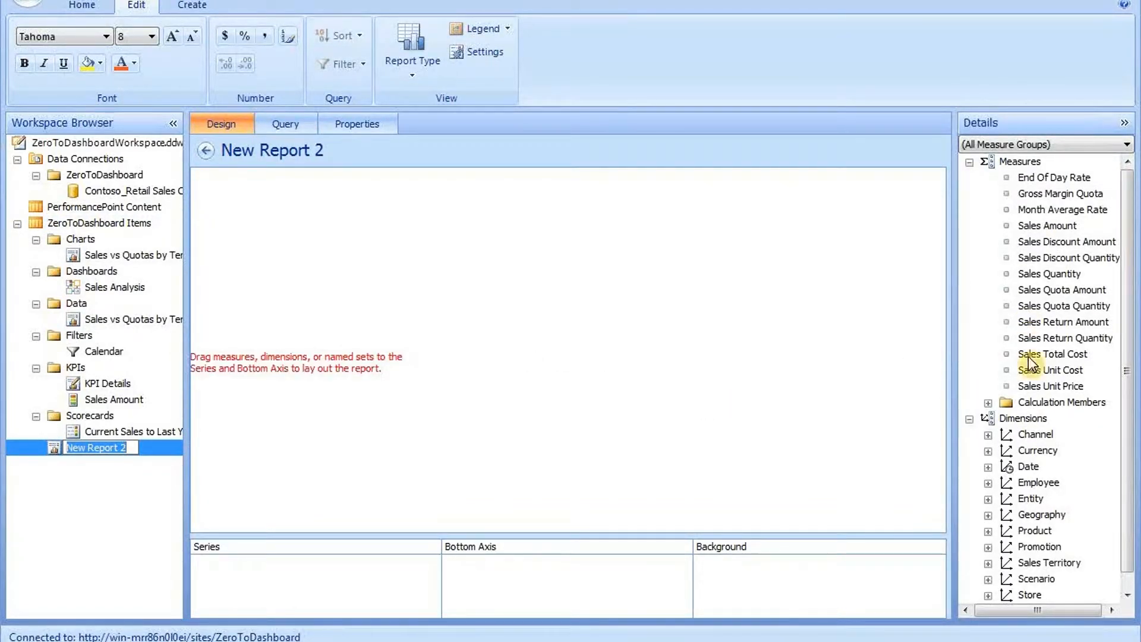
Add Sales Territory's Territory Hierarchy to the chart background and the Product hierarchy to the series, selecting the children of All.
{"action": "left_click", "coordinate": [989, 563]}
{"action": "left_click_drag", "start_coordinate": [1045, 517], "coordinate": [820, 576]}
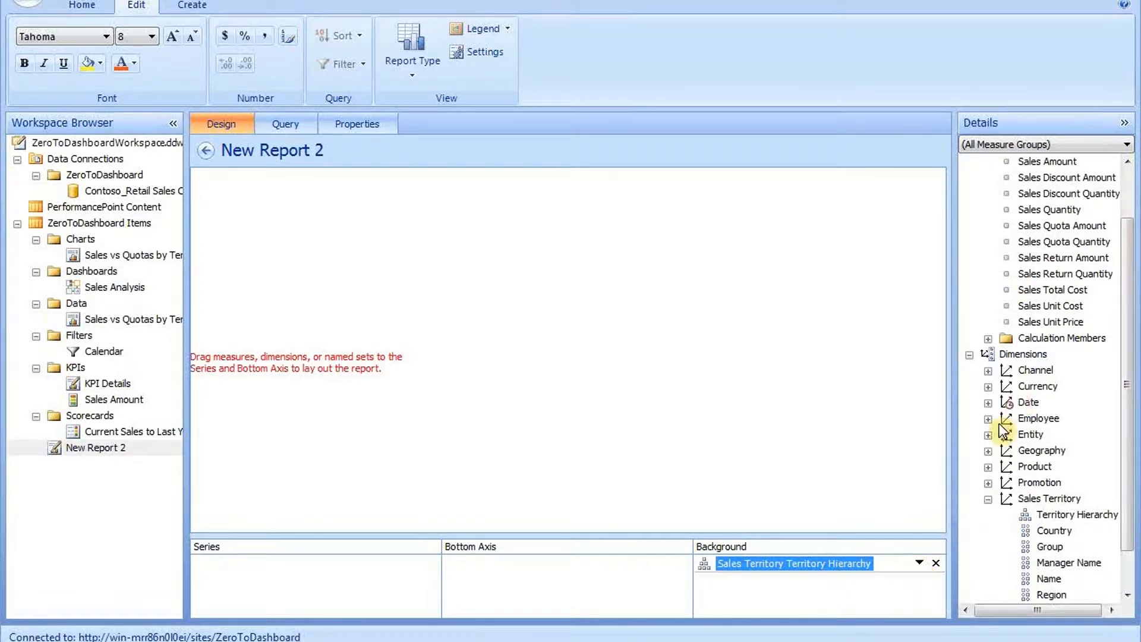
{"action": "left_click", "coordinate": [988, 467]}
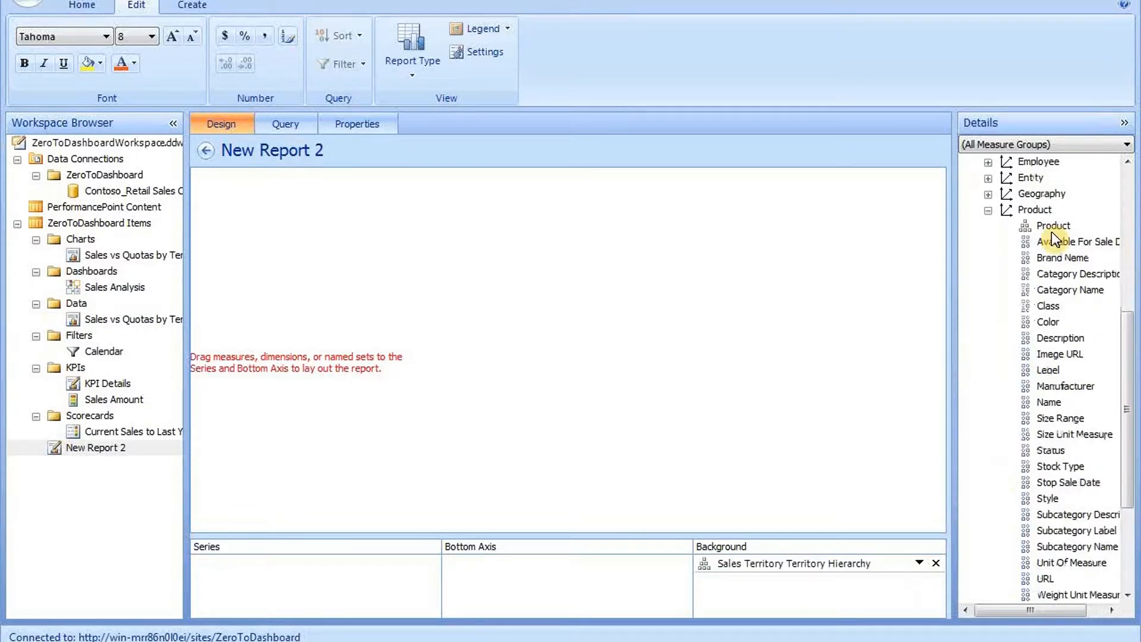
{"action": "left_click_drag", "start_coordinate": [1052, 226], "coordinate": [320, 573]}
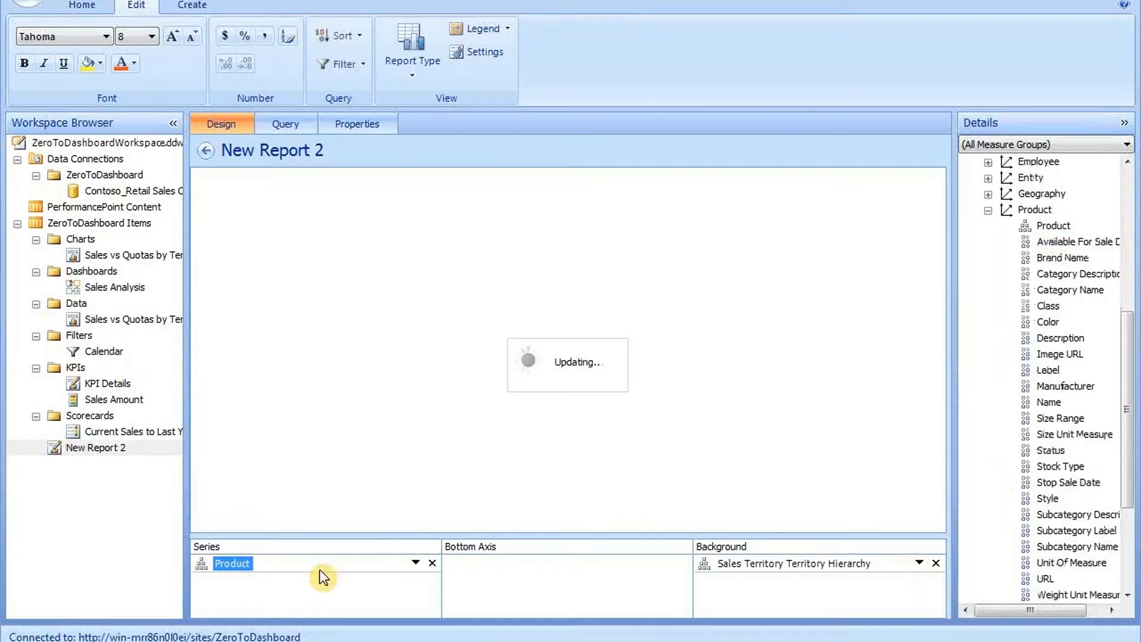
{"action": "left_click", "coordinate": [416, 563]}
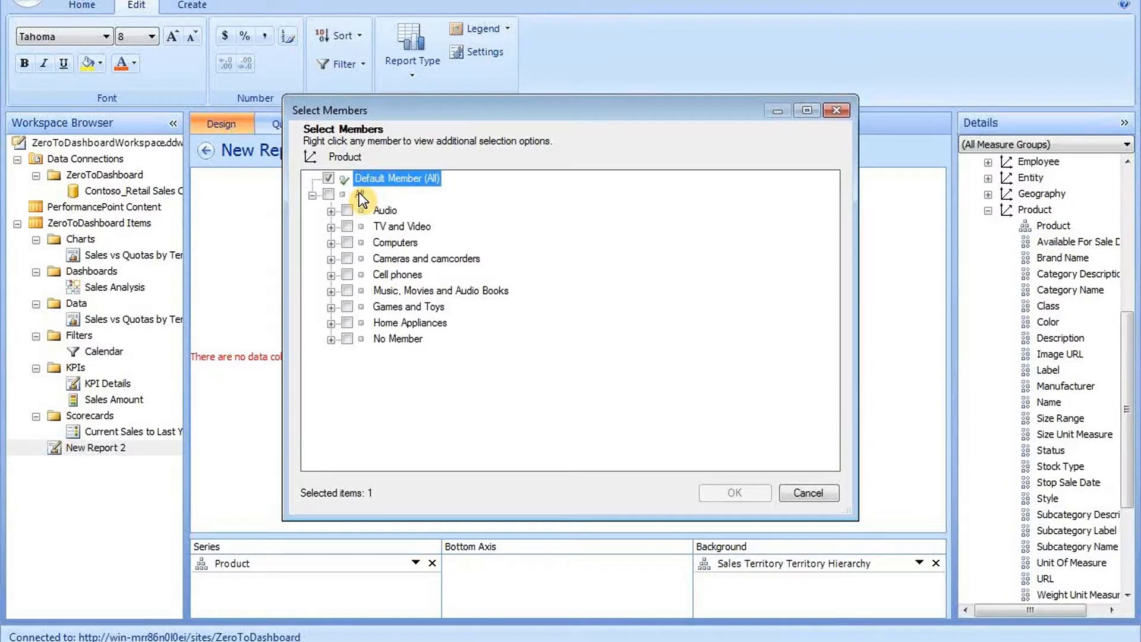
{"action": "right_click", "coordinate": [358, 192]}
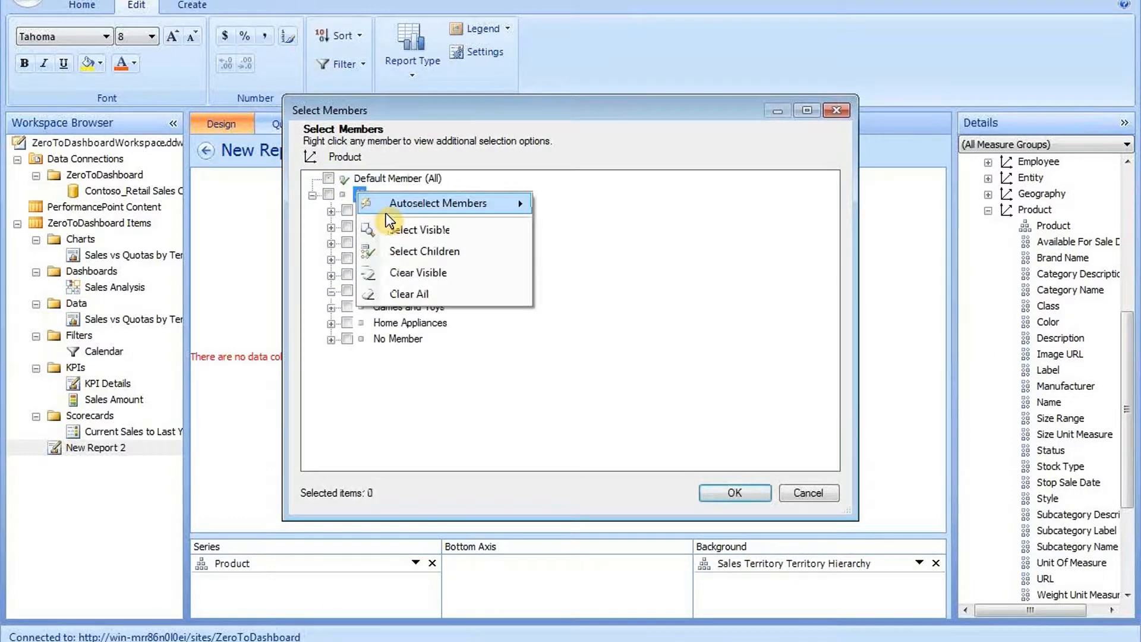
{"action": "left_click", "coordinate": [432, 247]}
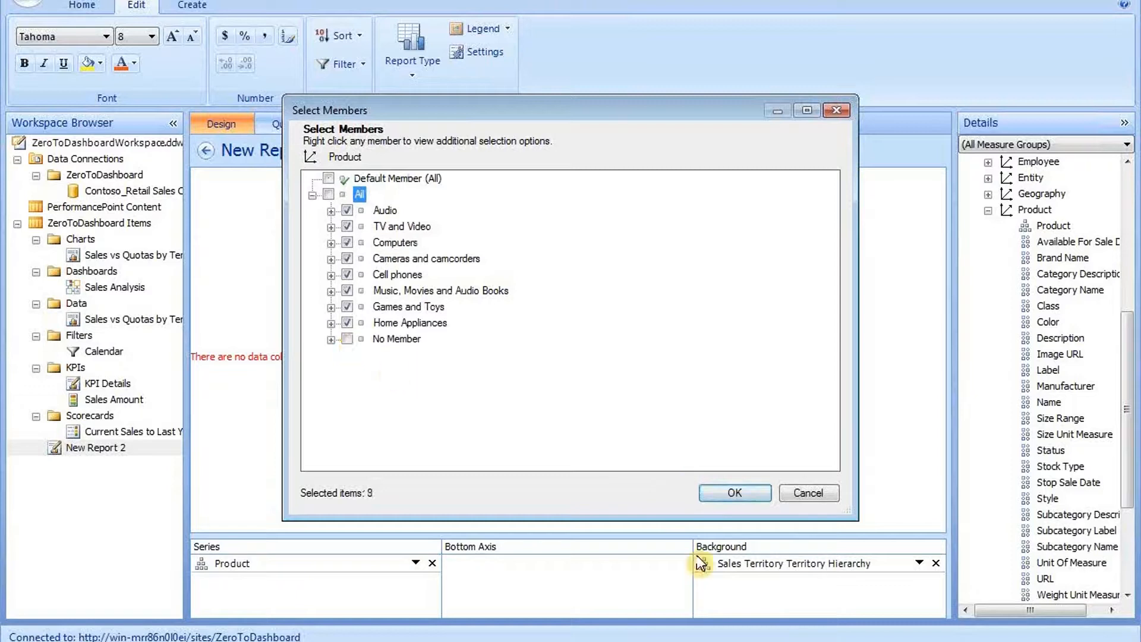
{"action": "left_click", "coordinate": [732, 493]}
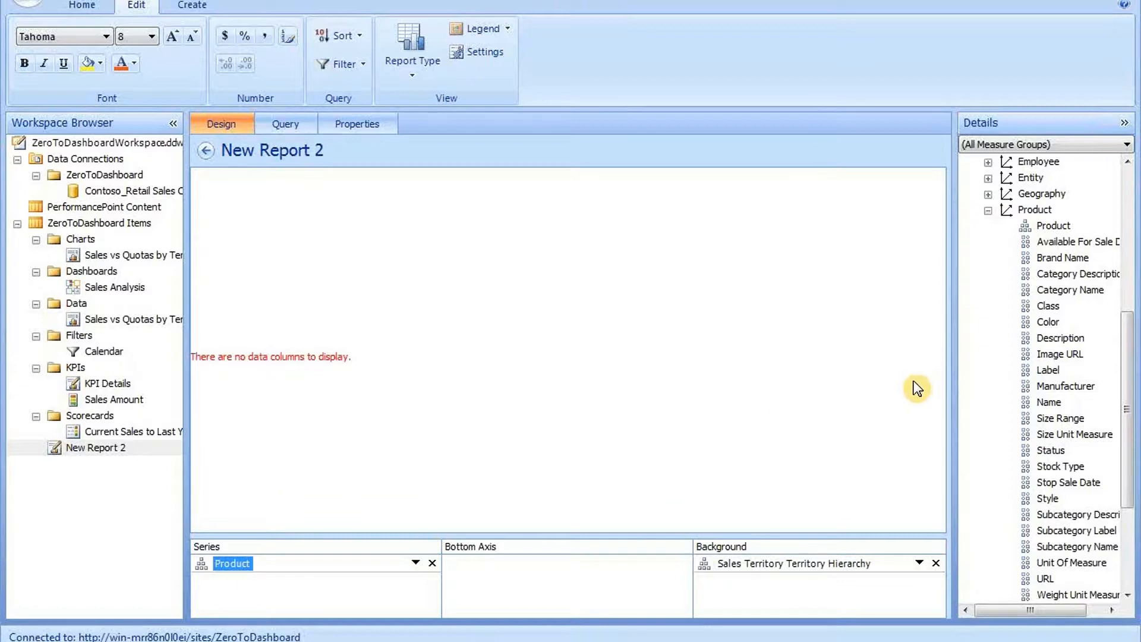
Add the Date dimension's Calendar Year to the bottom axis and select only Year 2008 and Year 2009.
{"action": "left_click", "coordinate": [988, 210]}
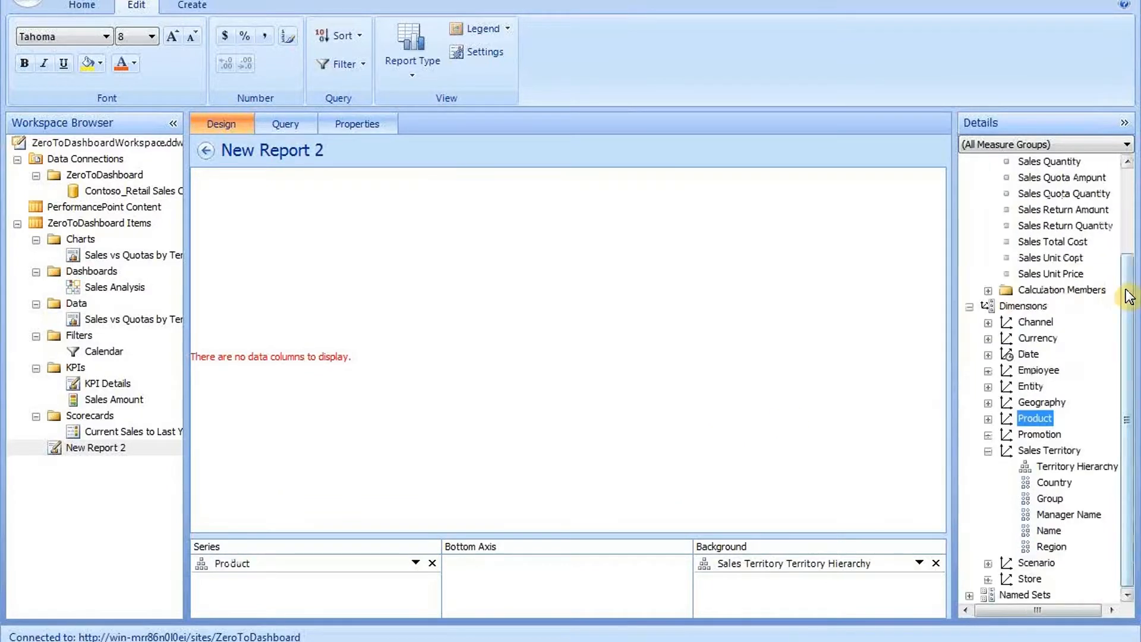
{"action": "left_click", "coordinate": [988, 355]}
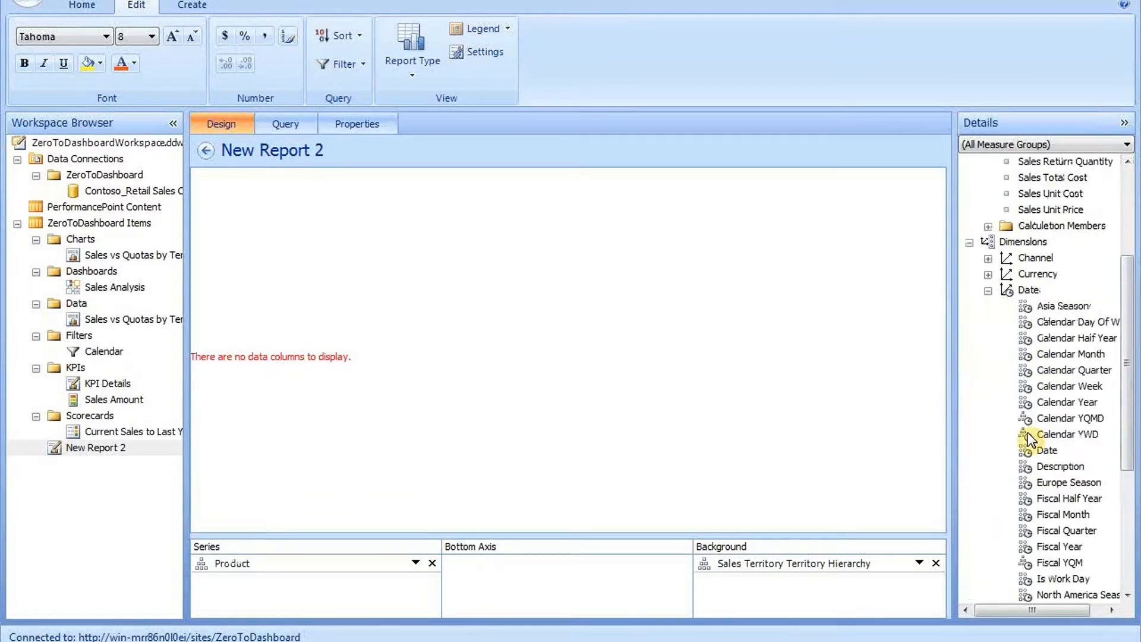
{"action": "left_click_drag", "start_coordinate": [1067, 403], "coordinate": [597, 583]}
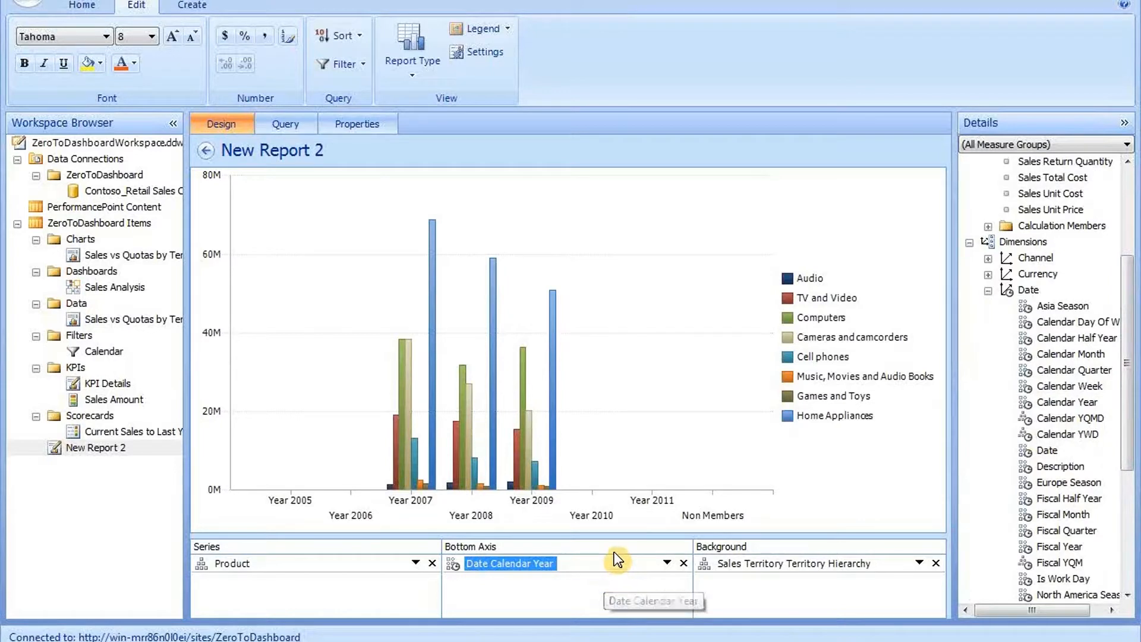
{"action": "left_click", "coordinate": [667, 563]}
{"action": "left_click", "coordinate": [347, 259]}
{"action": "left_click", "coordinate": [347, 274]}
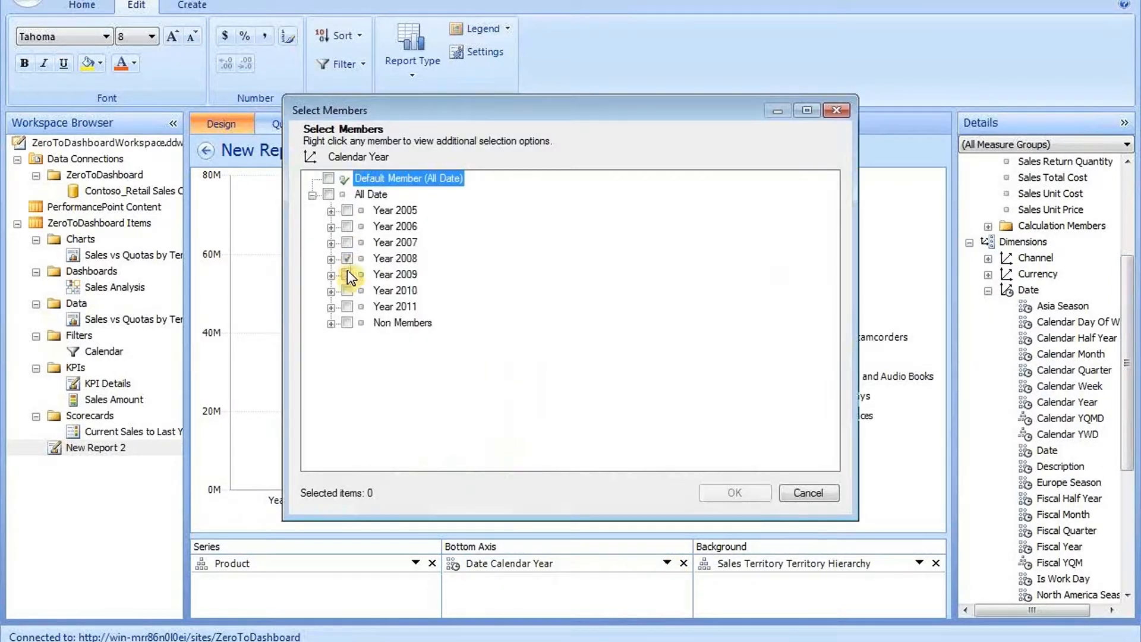
{"action": "left_click", "coordinate": [735, 492]}
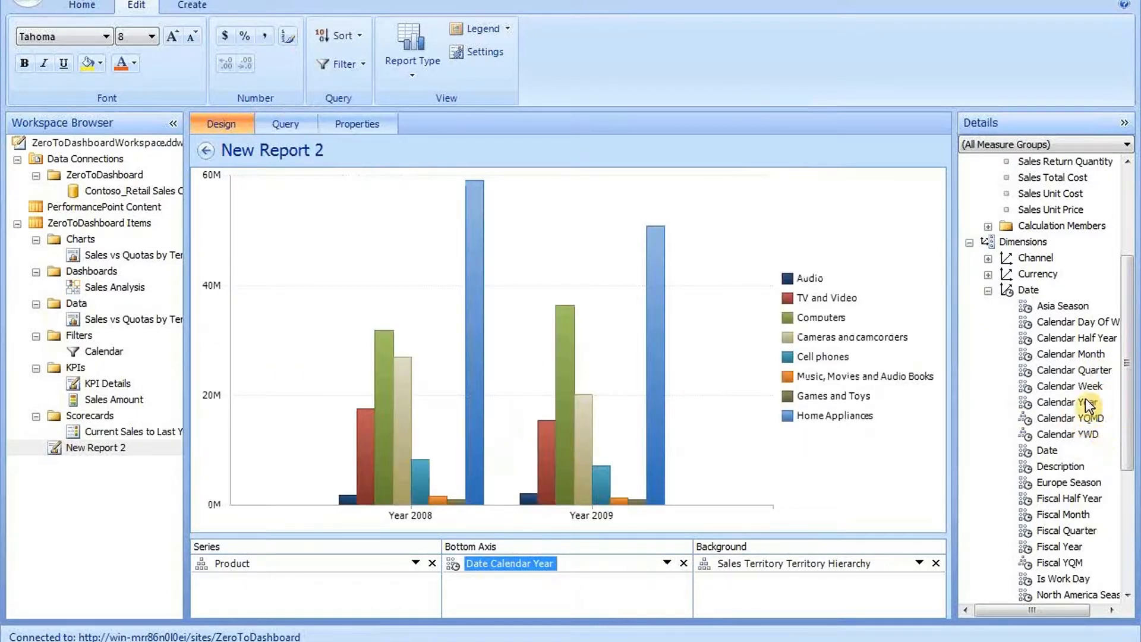
Add Calendar Quarter below Calendar Year on the bottom axis and change the report type to Line Chart.
{"action": "left_click_drag", "start_coordinate": [1073, 370], "coordinate": [547, 586]}
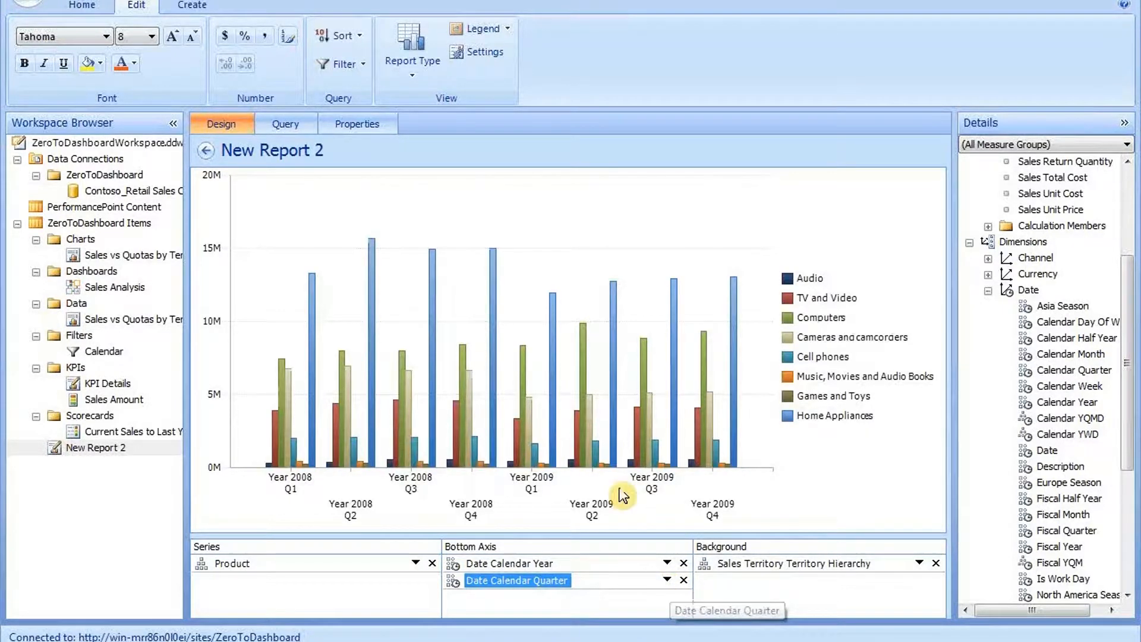
{"action": "right_click", "coordinate": [506, 361]}
{"action": "mouse_move", "coordinate": [576, 409]}
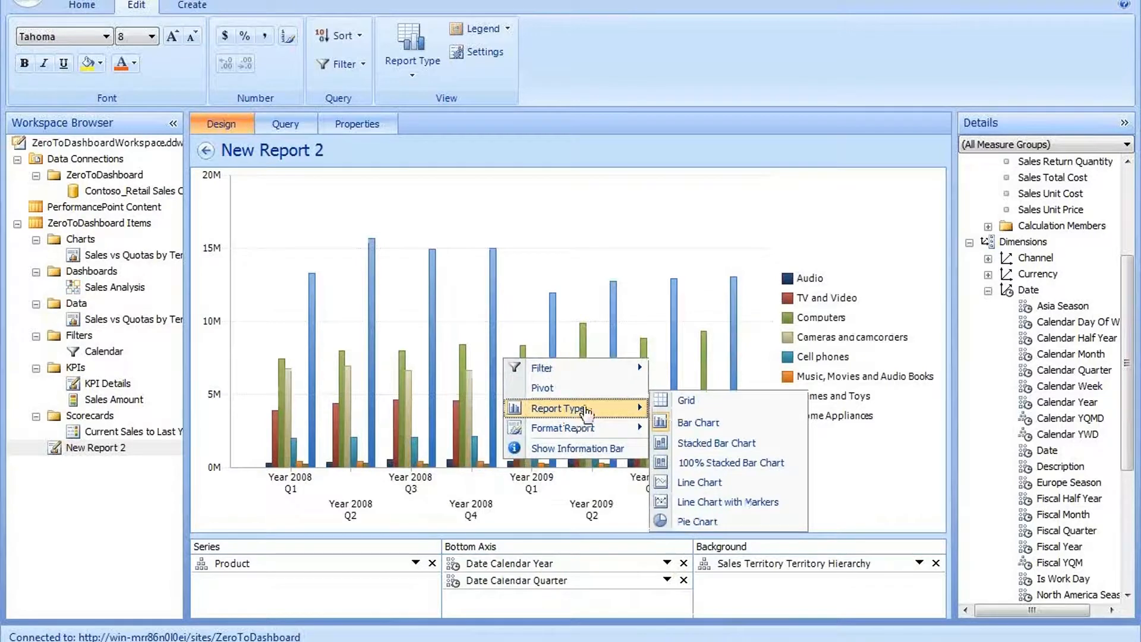
{"action": "left_click", "coordinate": [712, 486]}
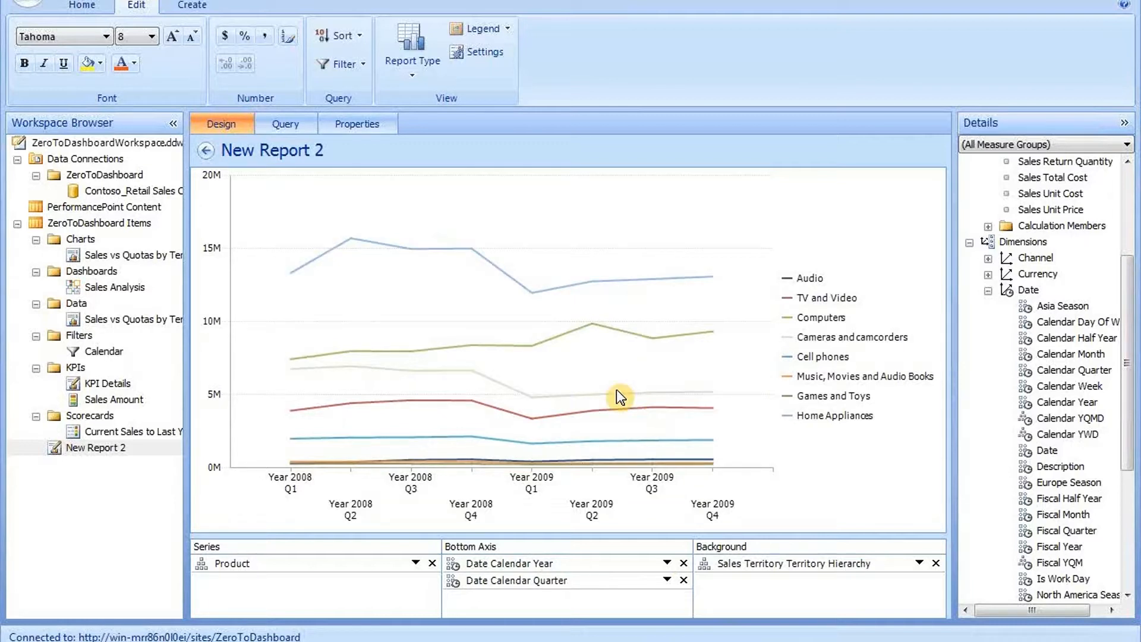
Name the chart report Line Sales by Product Territory and Time and set its display folder to Charts.
{"action": "left_click", "coordinate": [356, 126]}
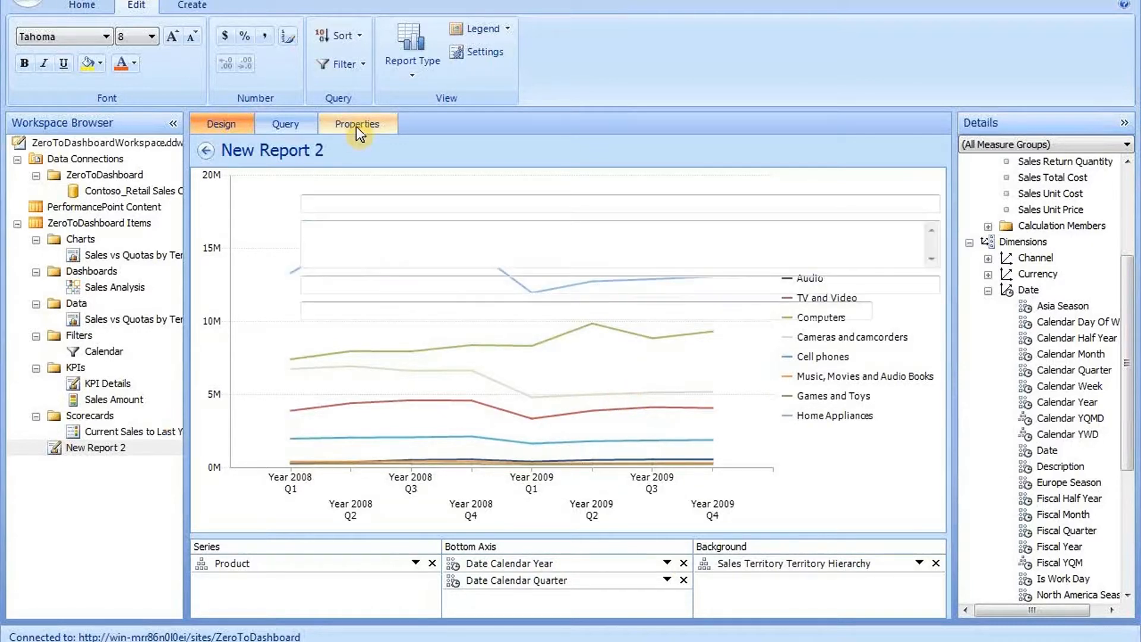
{"action": "type", "text": "Line"}
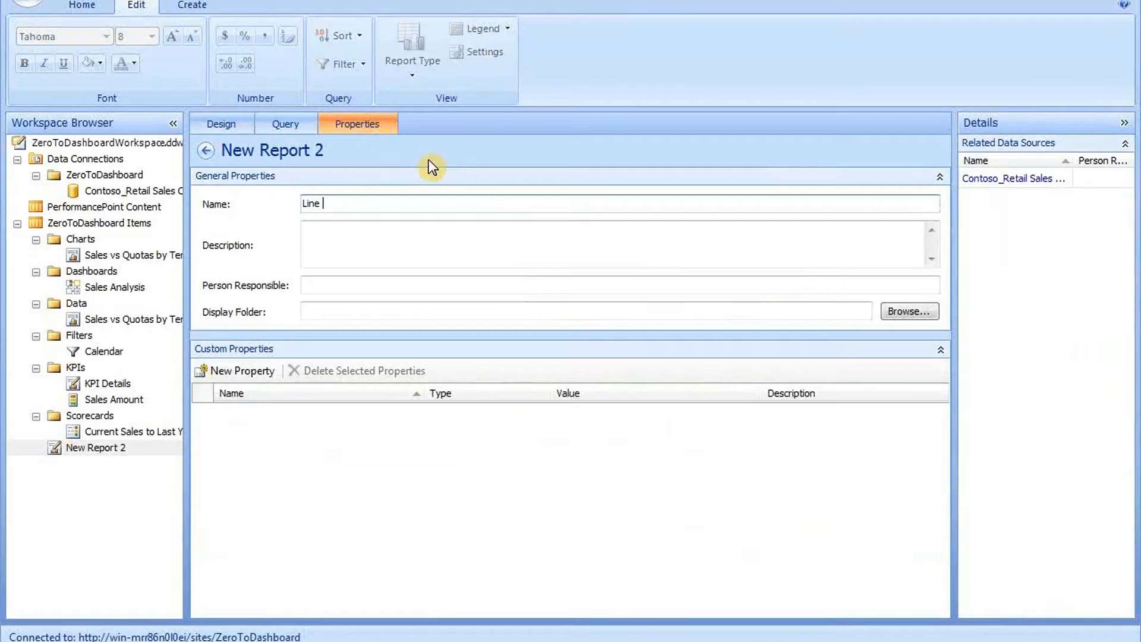
{"action": "type", "text": "Sales by Product Territory and Time"}
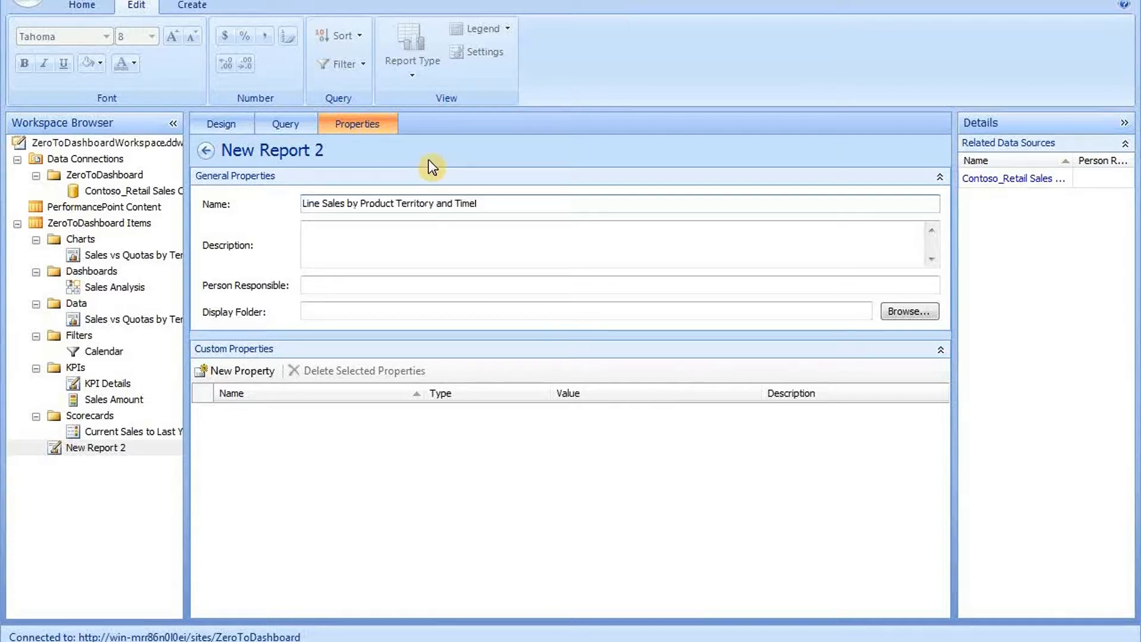
{"action": "left_click", "coordinate": [351, 311]}
{"action": "type", "text": "Ch"}
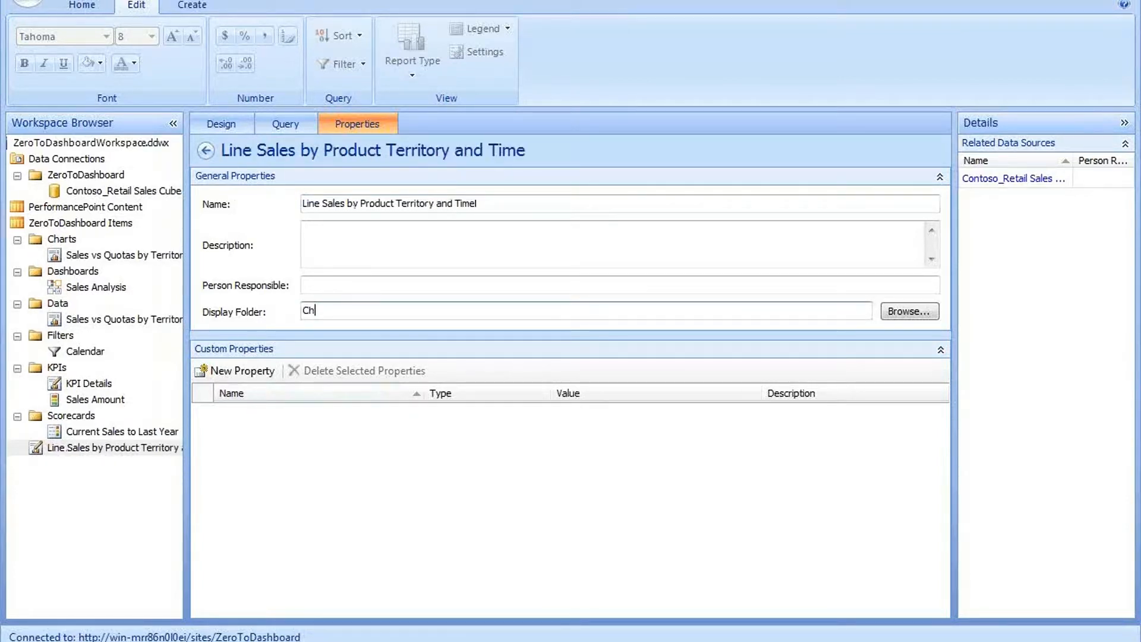
{"action": "type", "text": "arts"}
{"action": "key", "text": "Return"}
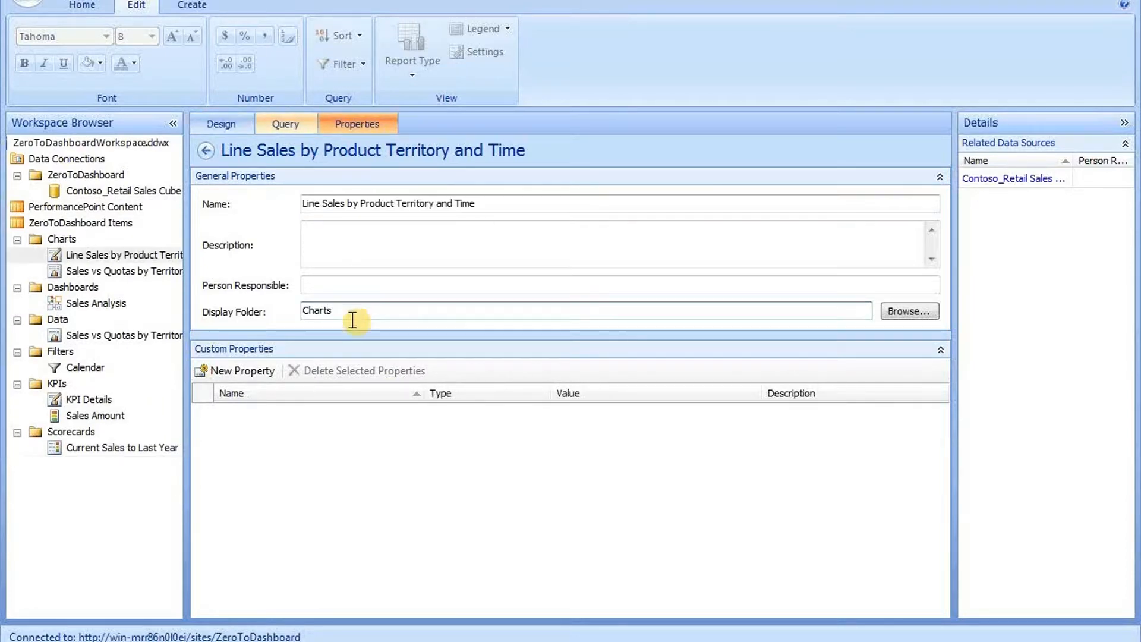
{"action": "right_click", "coordinate": [88, 222]}
{"action": "mouse_move", "coordinate": [156, 232]}
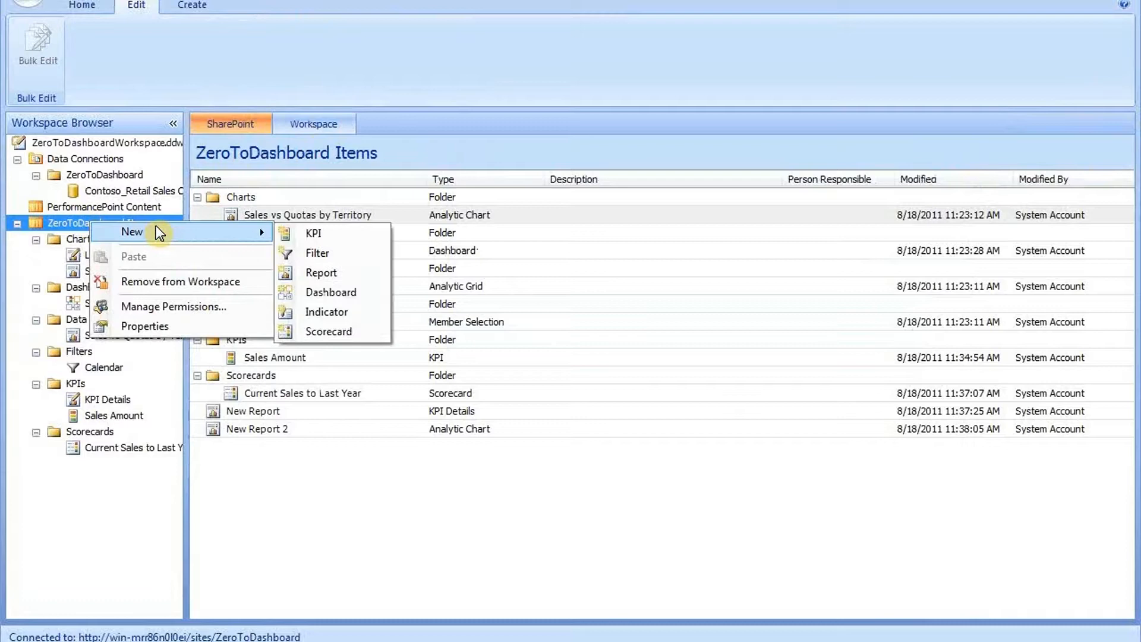
{"action": "left_click", "coordinate": [365, 295]}
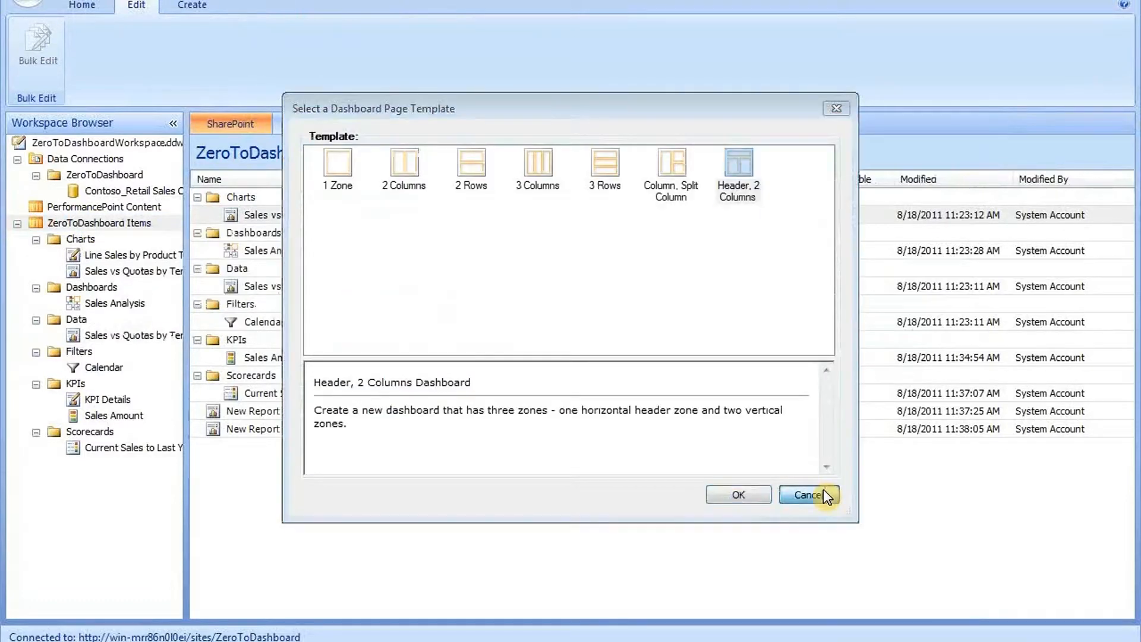
{"action": "left_click", "coordinate": [823, 490]}
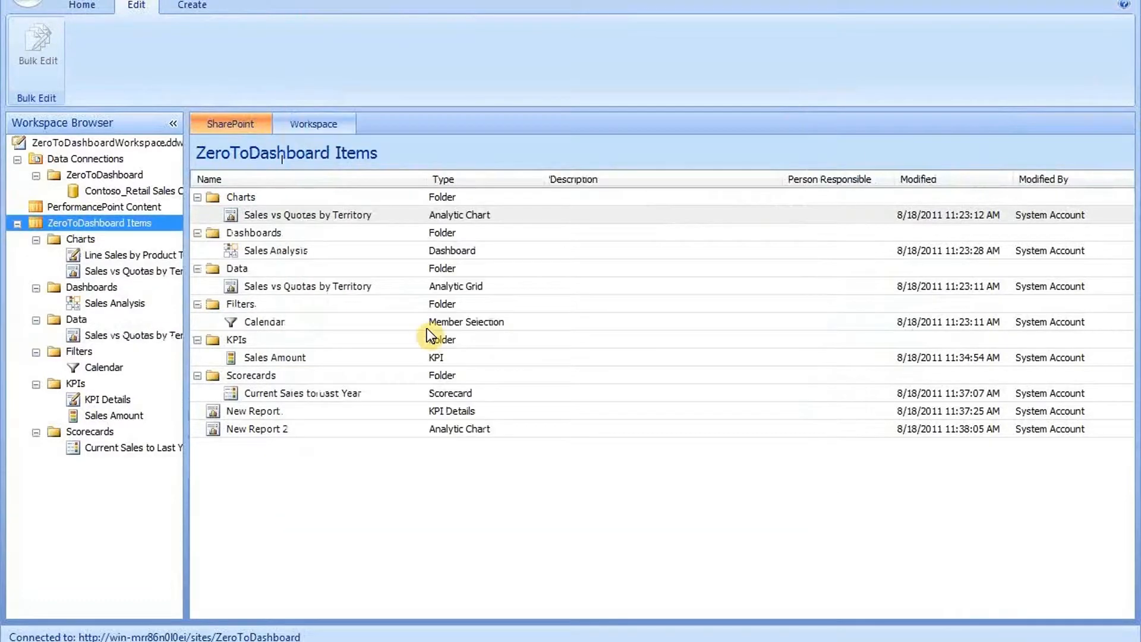
Add a new page to the Sales Analysis dashboard from the 2 Rows template.
{"action": "left_click", "coordinate": [89, 304]}
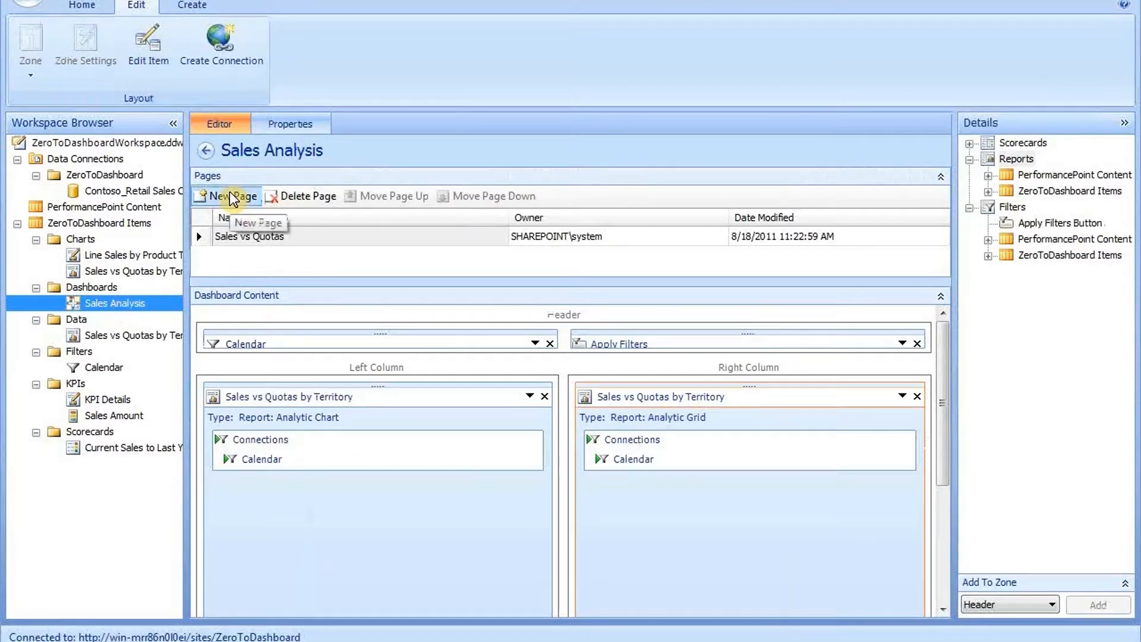
{"action": "left_click", "coordinate": [229, 195]}
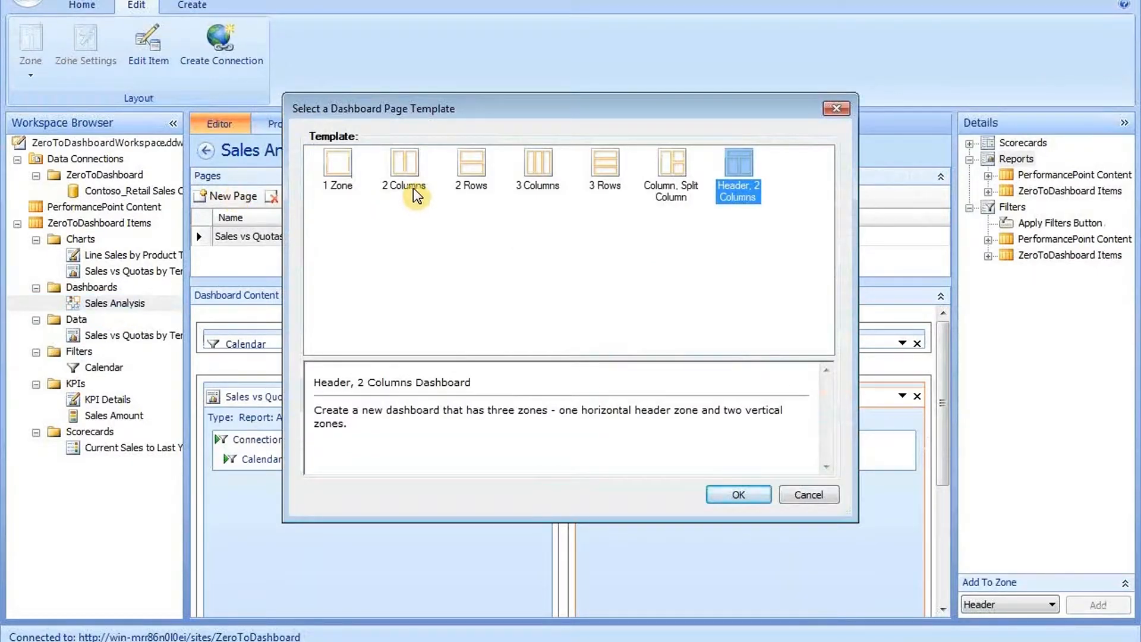
{"action": "left_click", "coordinate": [472, 161]}
{"action": "left_click", "coordinate": [754, 491]}
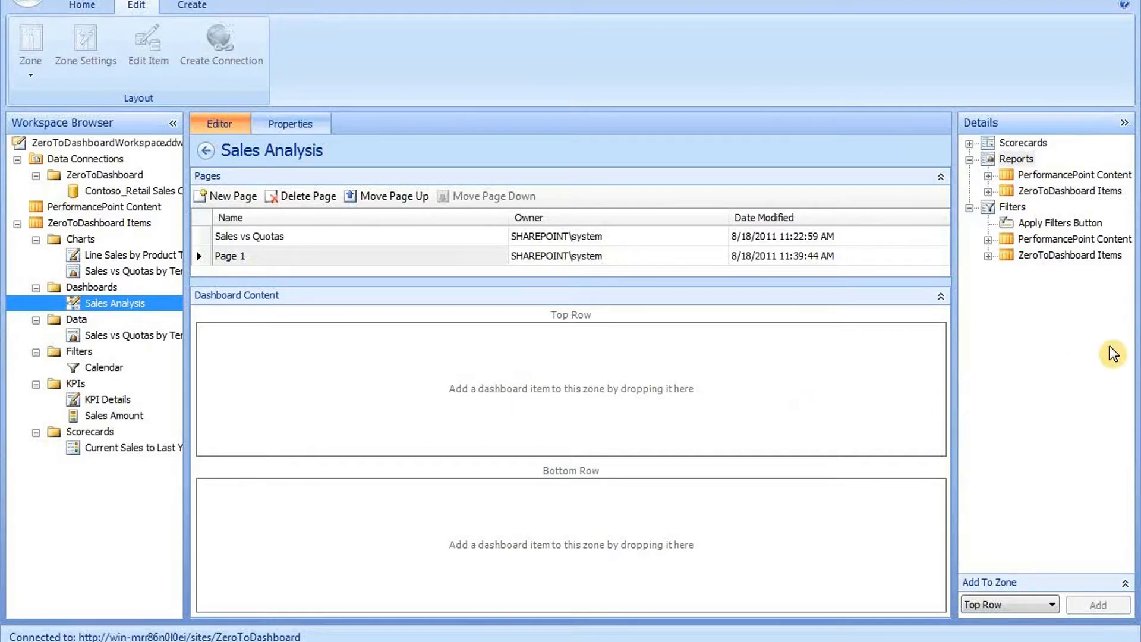
Place the Current Sales to Last Year scorecard from ZeroToDashboard Items in the new page's Top Row zone.
{"action": "left_click", "coordinate": [970, 143]}
{"action": "left_click", "coordinate": [988, 175]}
{"action": "left_click", "coordinate": [1042, 191]}
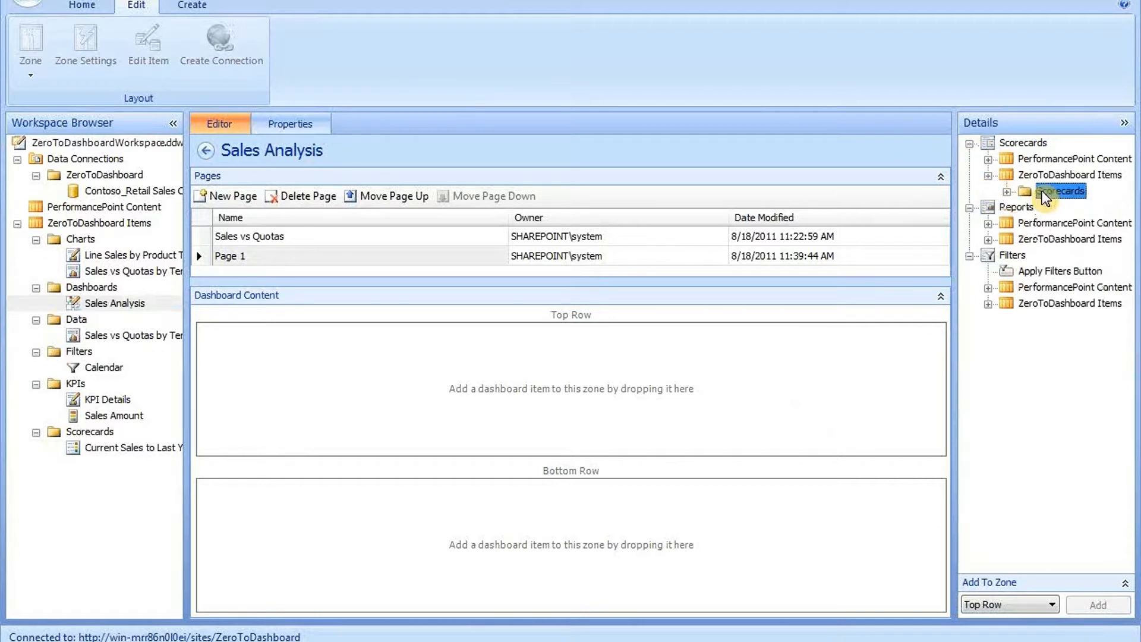
{"action": "left_click", "coordinate": [1007, 192]}
{"action": "left_click_drag", "start_coordinate": [1067, 206], "coordinate": [362, 409]}
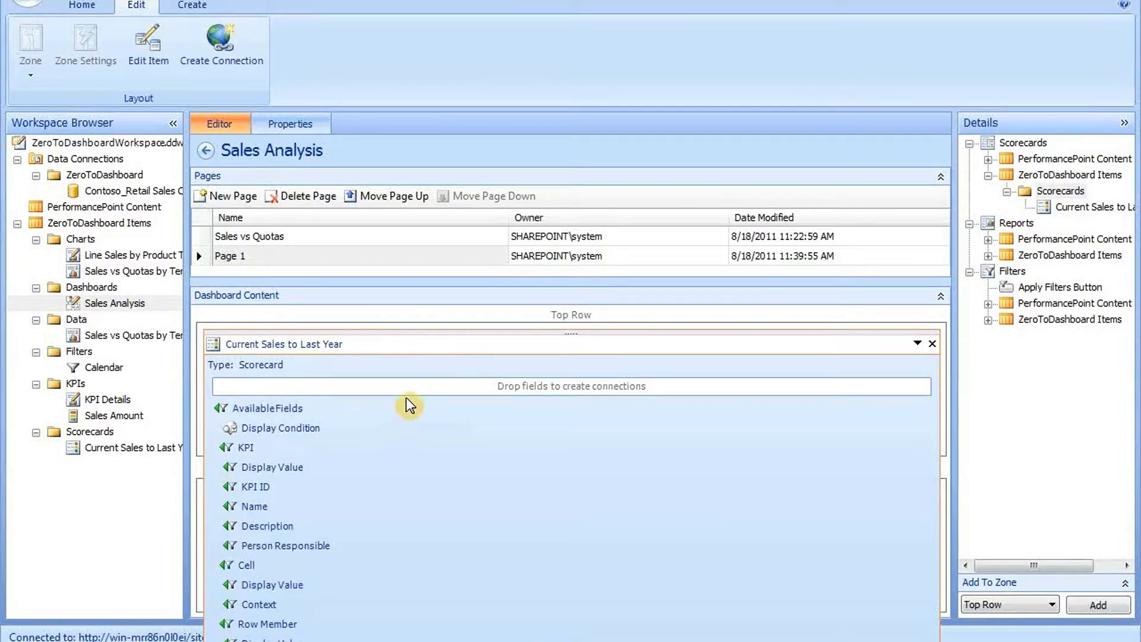
Place the KPI Details report from the KPIs folder beside the scorecard in the Top Row zone.
{"action": "left_click", "coordinate": [989, 254]}
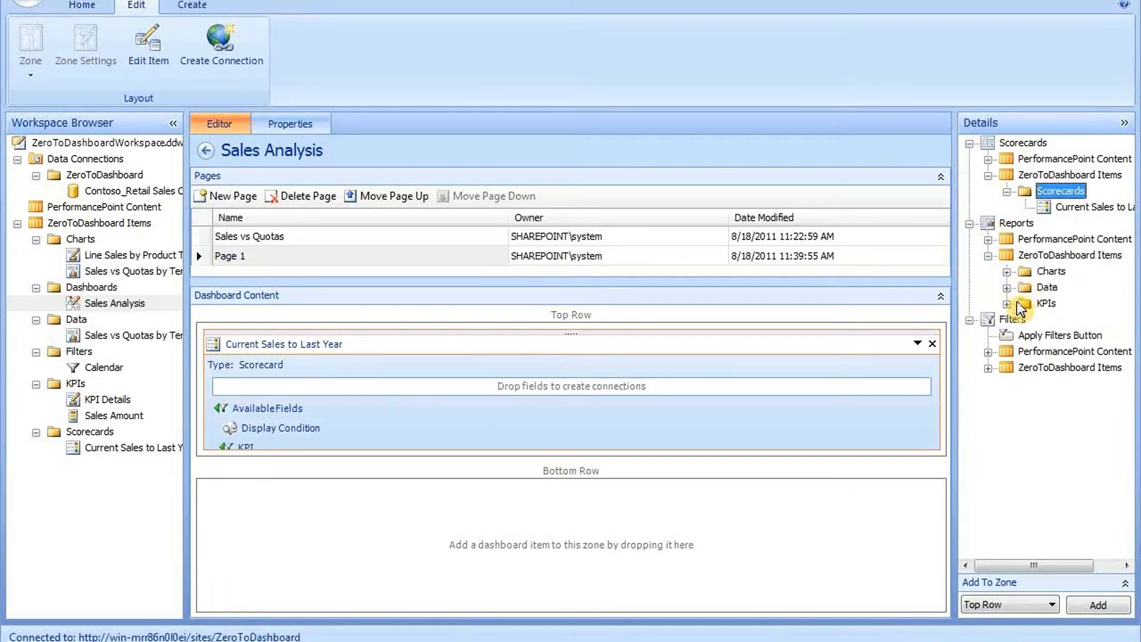
{"action": "double_click", "coordinate": [1017, 303]}
{"action": "left_click_drag", "start_coordinate": [1099, 320], "coordinate": [941, 398]}
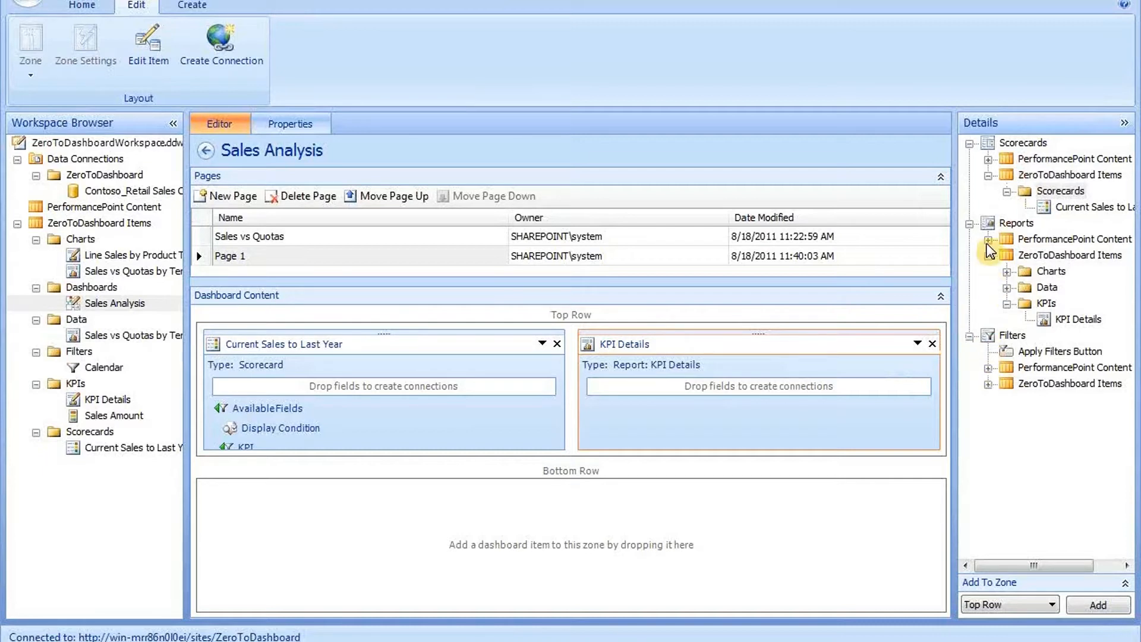
Place the Line Sales by Product Territory and Time chart from the Charts reports in the new page's Bottom Row zone.
{"action": "left_click", "coordinate": [1006, 271]}
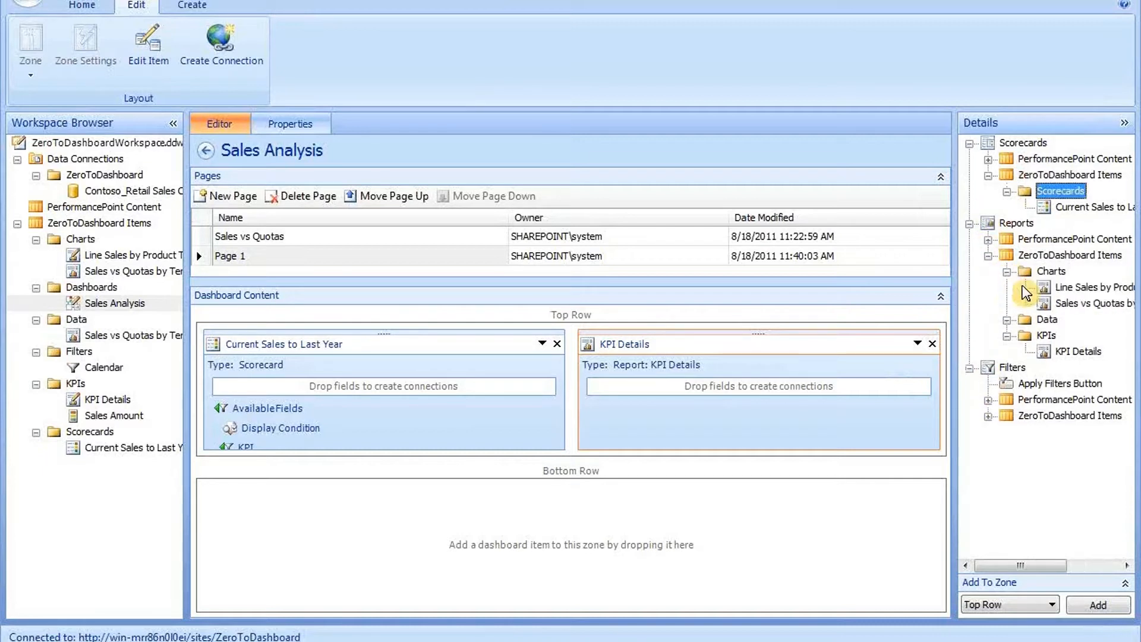
{"action": "left_click_drag", "start_coordinate": [1068, 293], "coordinate": [595, 529]}
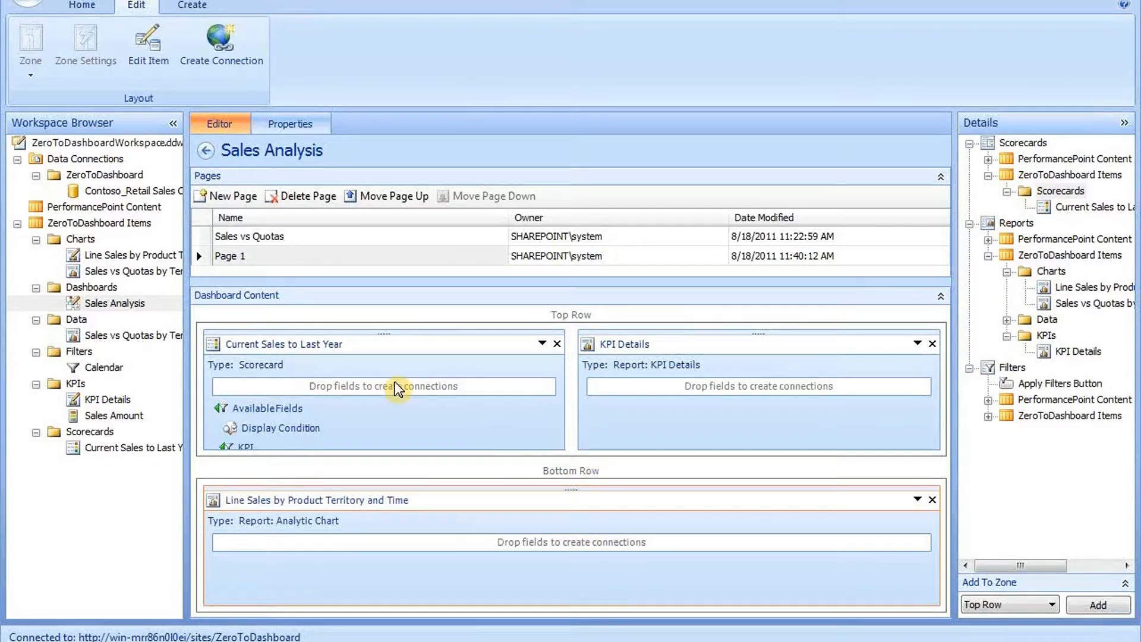
Set the Windows taskbar to auto-hide so the scorecard's full list of connection fields can be reached.
{"action": "mouse_move", "coordinate": [473, 356]}
{"action": "mouse_move", "coordinate": [250, 434]}
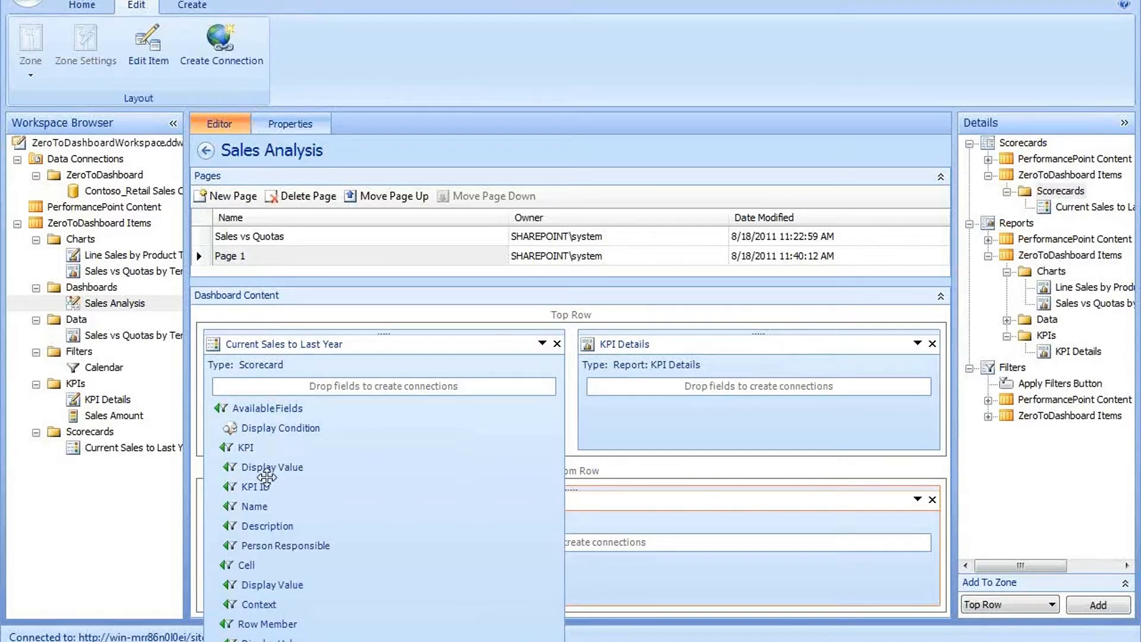
{"action": "right_click", "coordinate": [501, 641]}
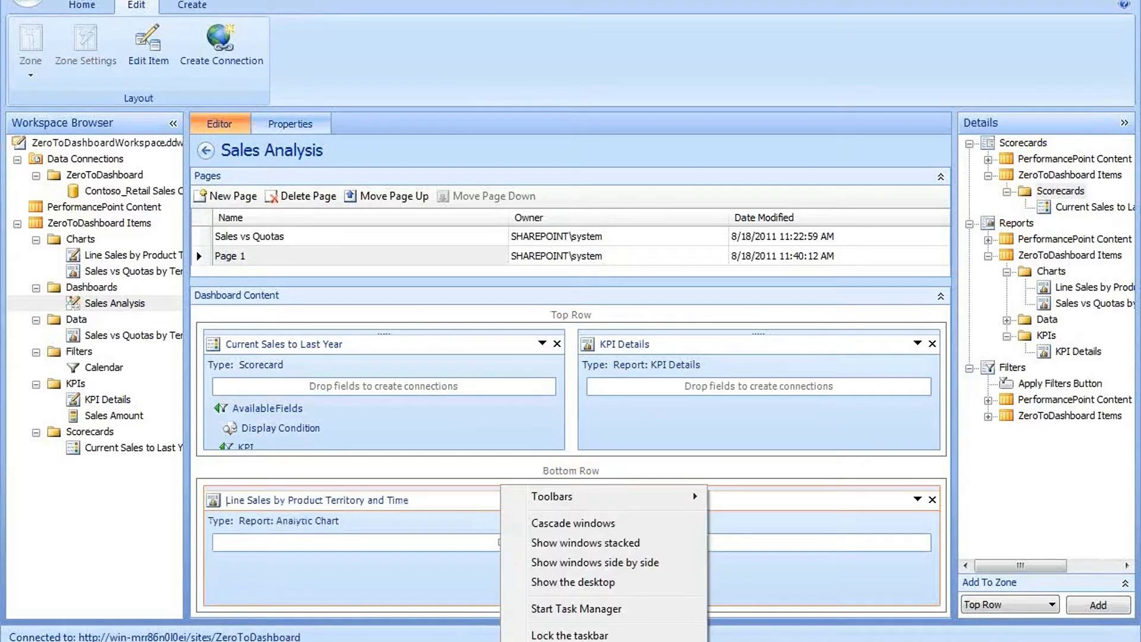
{"action": "left_click", "coordinate": [559, 641]}
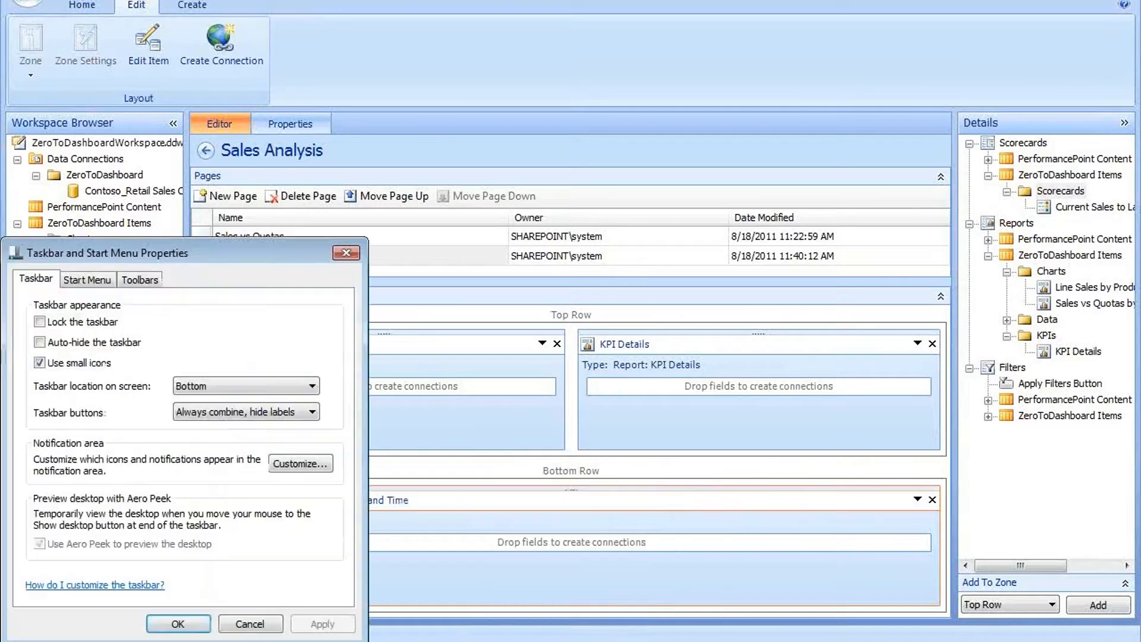
{"action": "left_click", "coordinate": [39, 342]}
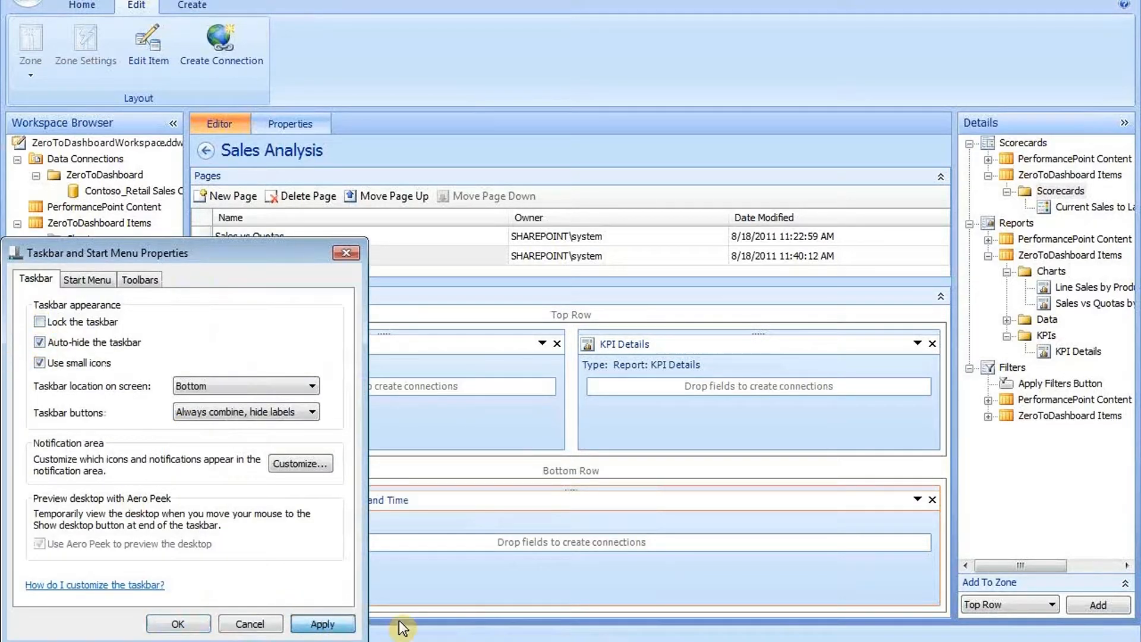
{"action": "left_click", "coordinate": [322, 624]}
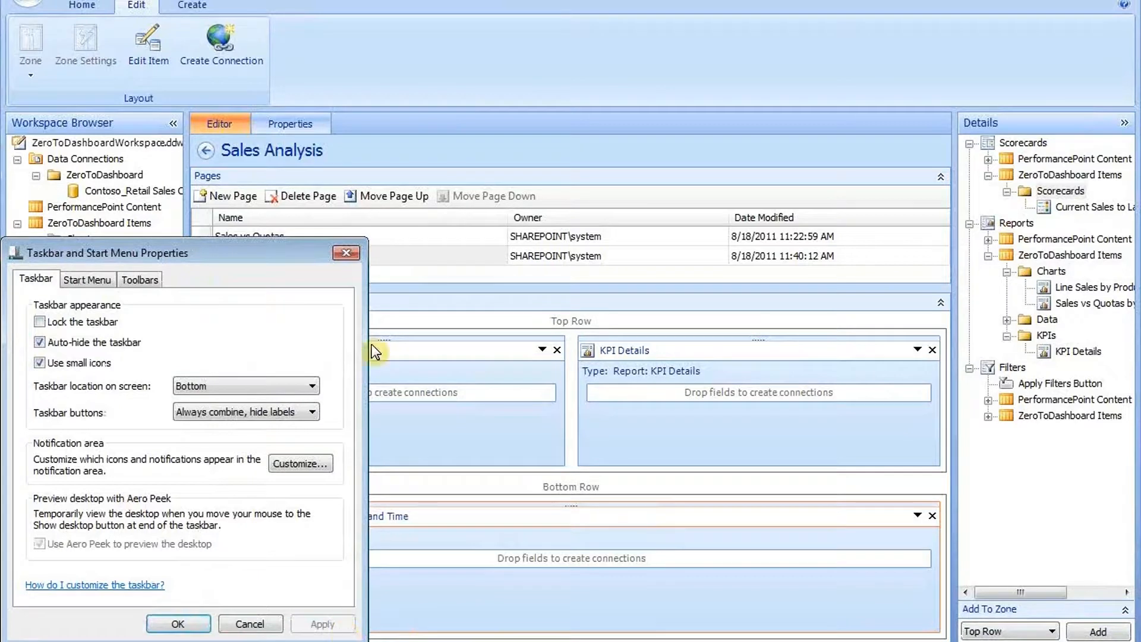
{"action": "left_click", "coordinate": [178, 622]}
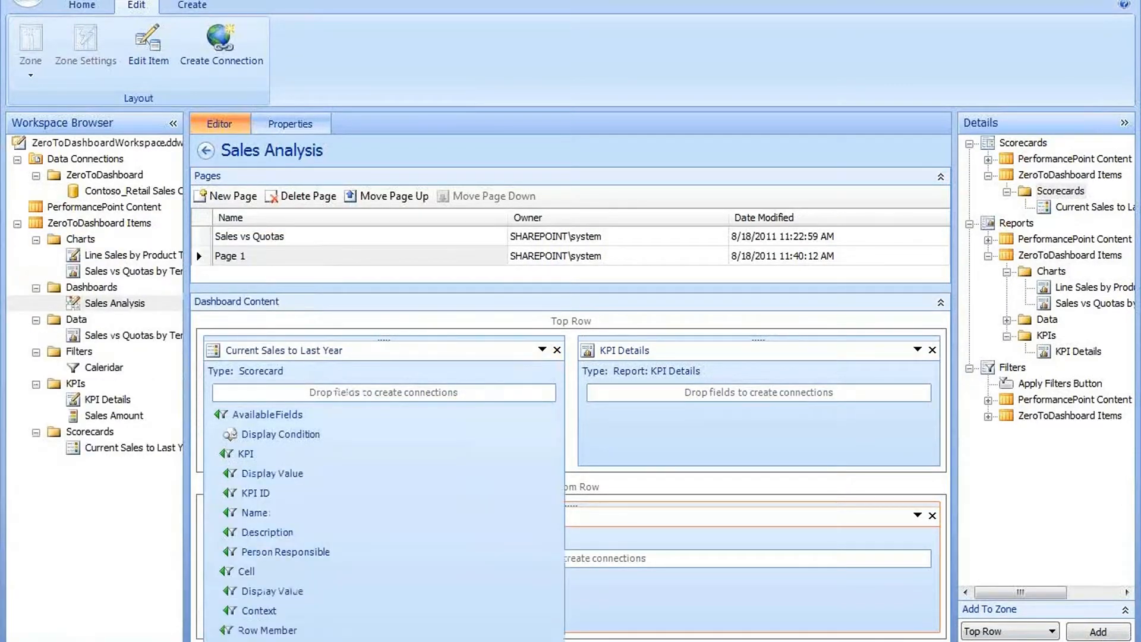
Connect the scorecard's Member Row : Member Unique Name value to the line chart's Sales Territory Territory Hierarchy.
{"action": "left_click_drag", "start_coordinate": [259, 611], "coordinate": [529, 561]}
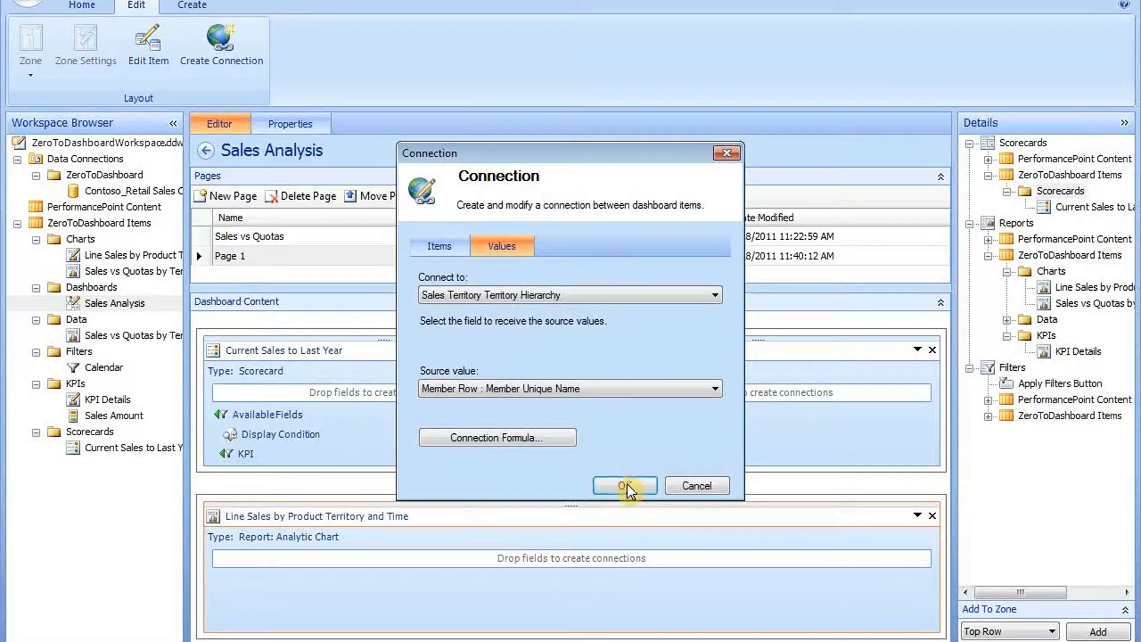
{"action": "left_click", "coordinate": [623, 487]}
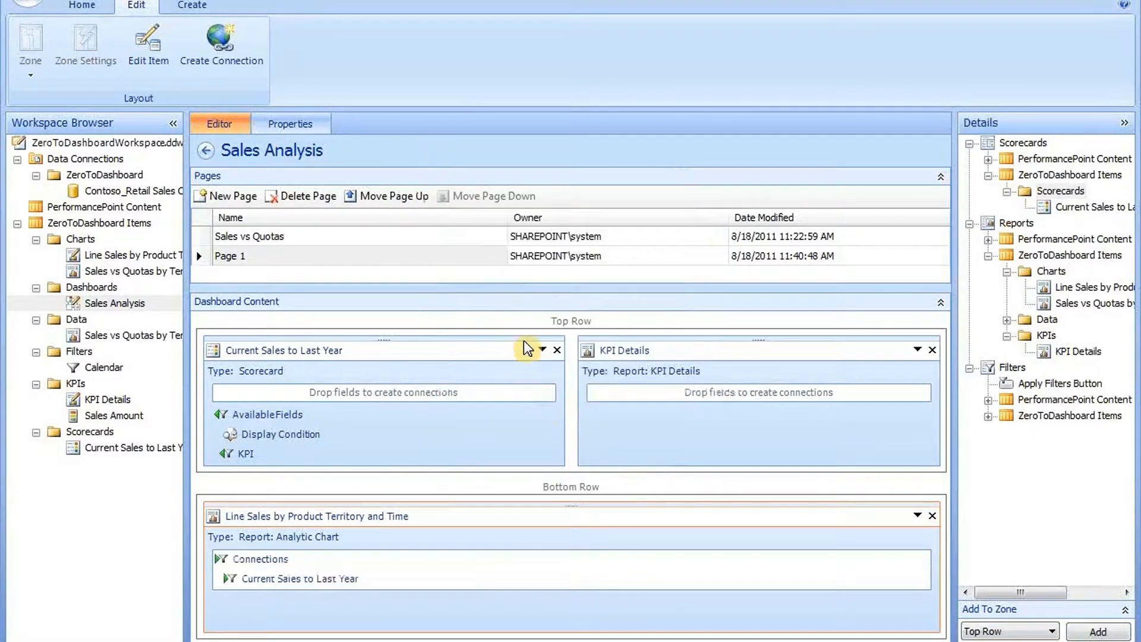
Connect the Current Sales to Last Year scorecard's cell Context field to the KPI Details report.
{"action": "left_click", "coordinate": [540, 350]}
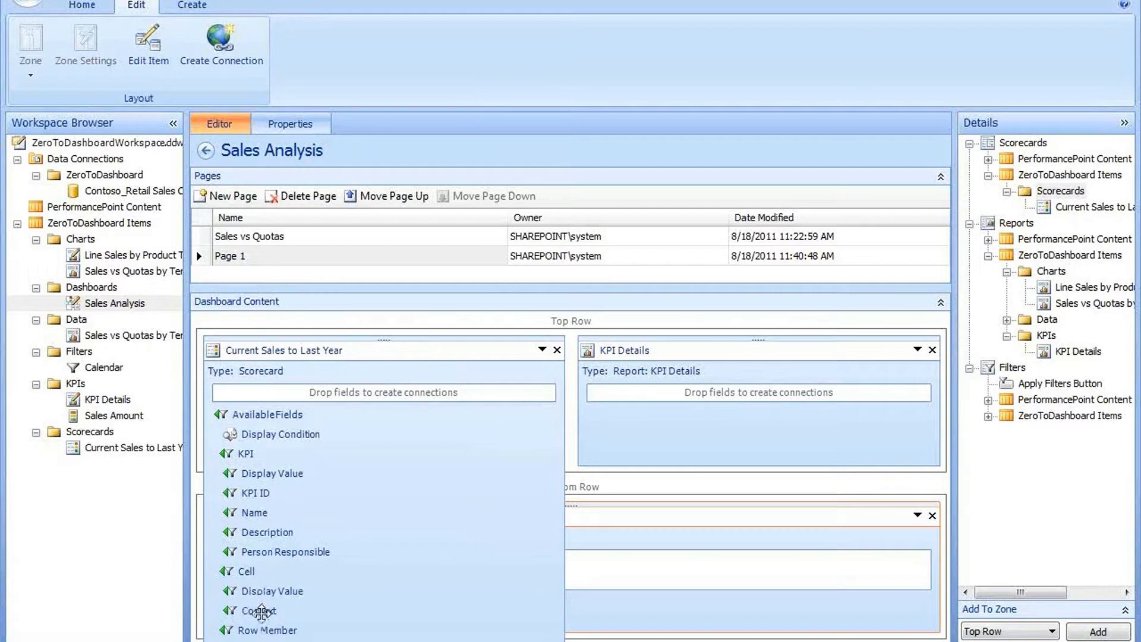
{"action": "left_click_drag", "start_coordinate": [260, 610], "coordinate": [736, 394]}
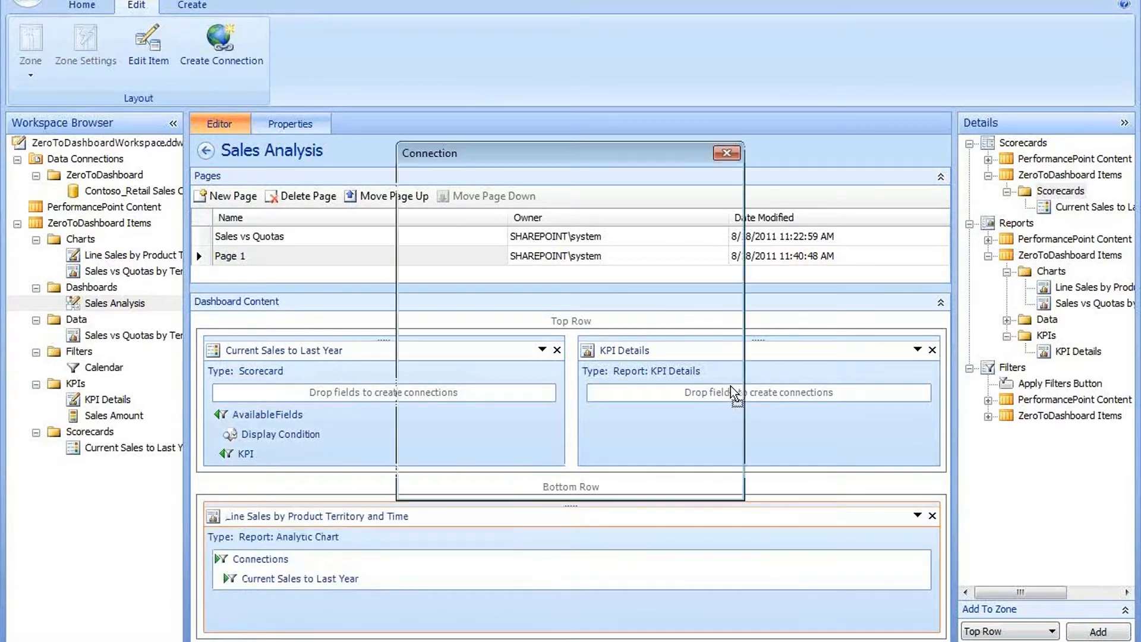
{"action": "left_click", "coordinate": [616, 485]}
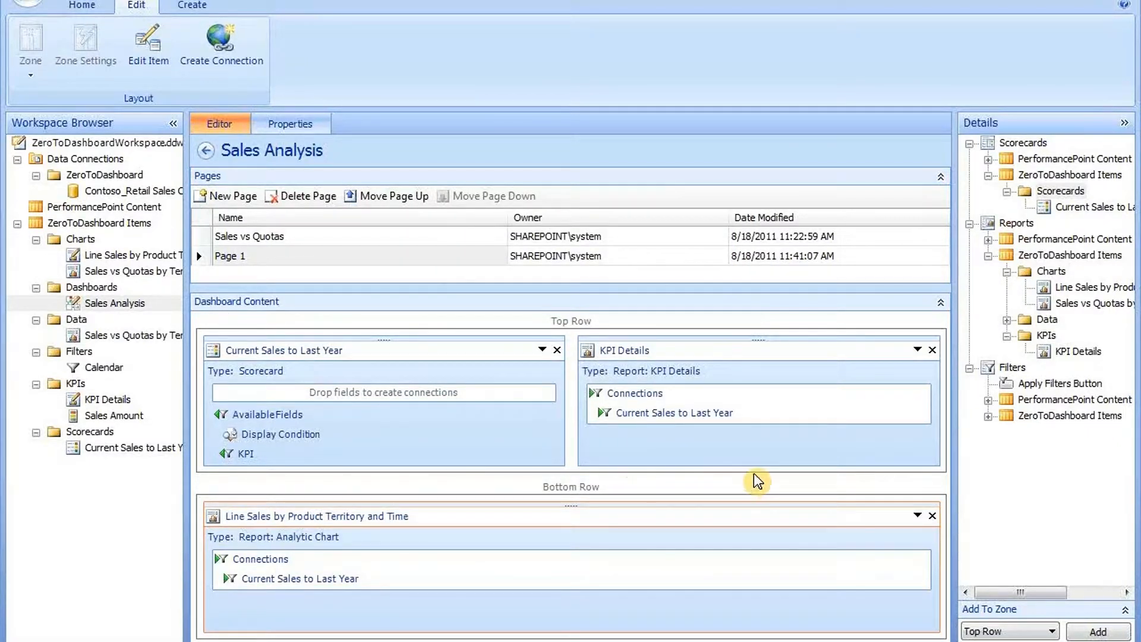
Deploy the Sales Analysis dashboard to SharePoint, then look over the published Sales vs Quotas page and close it.
{"action": "right_click", "coordinate": [122, 308]}
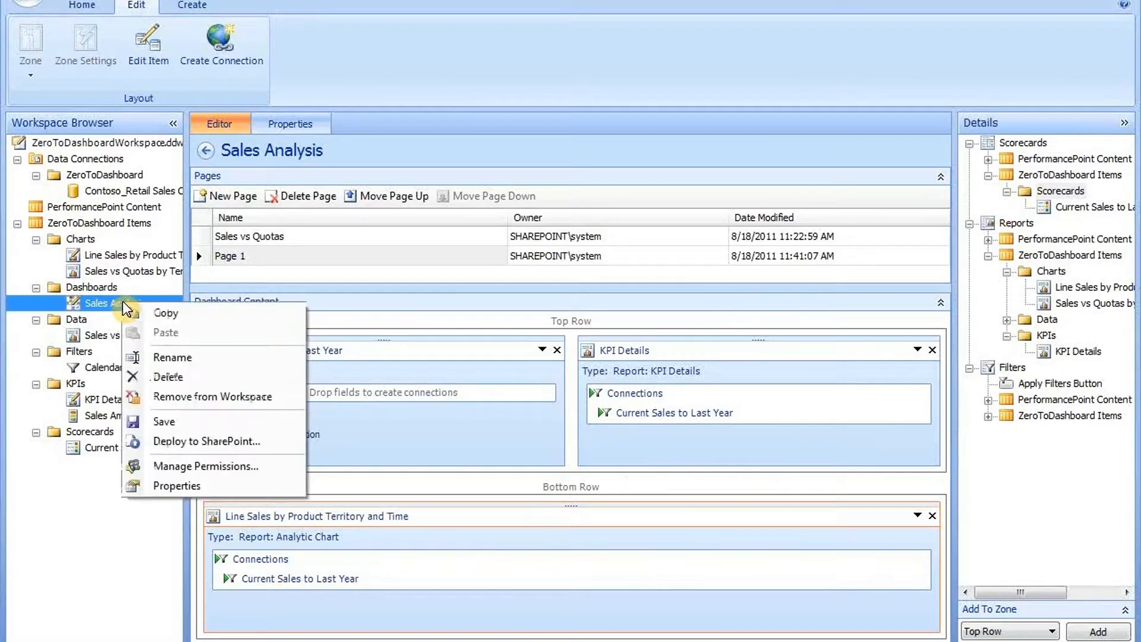
{"action": "left_click", "coordinate": [244, 443]}
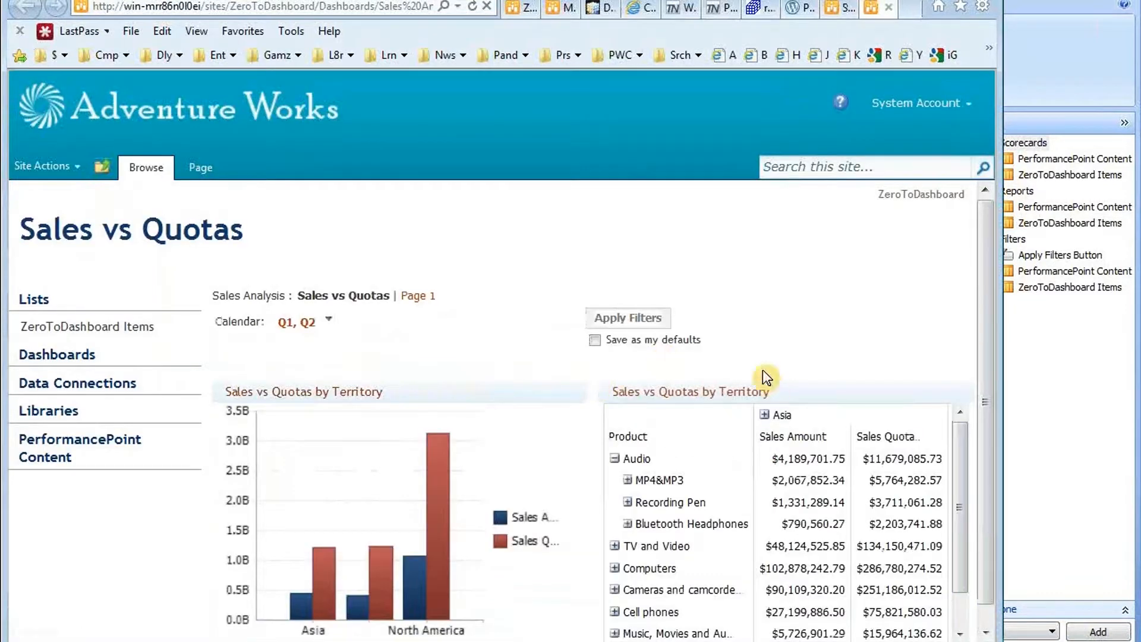
{"action": "left_click", "coordinate": [196, 169]}
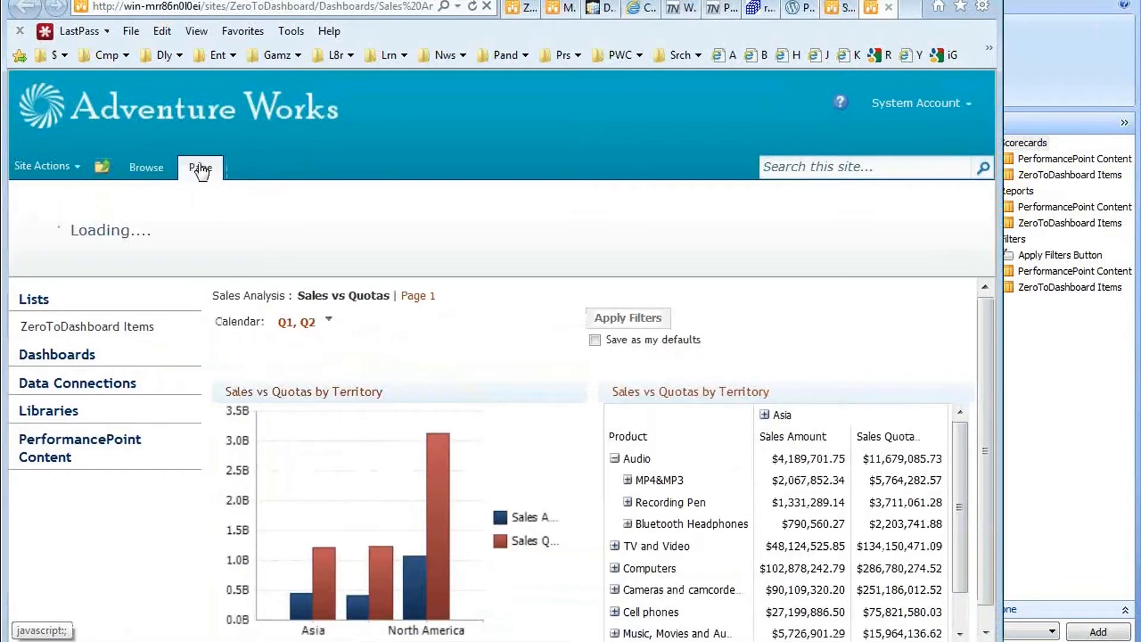
{"action": "left_click", "coordinate": [158, 171]}
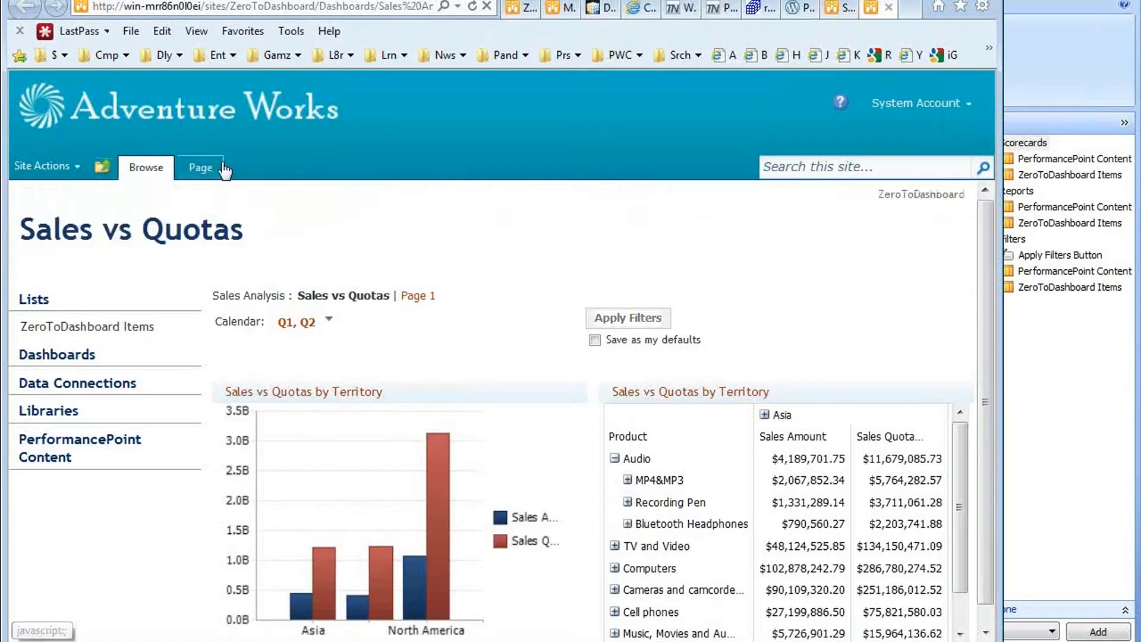
{"action": "left_click", "coordinate": [224, 170]}
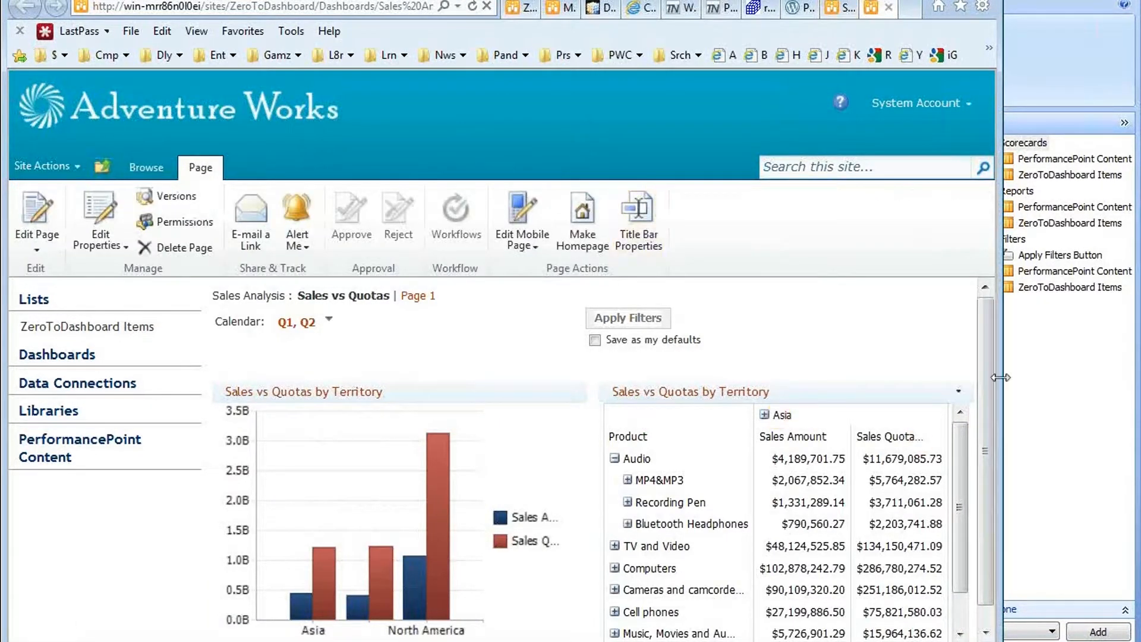
{"action": "scroll", "coordinate": [975, 388], "scroll_direction": "down", "scroll_amount": 1}
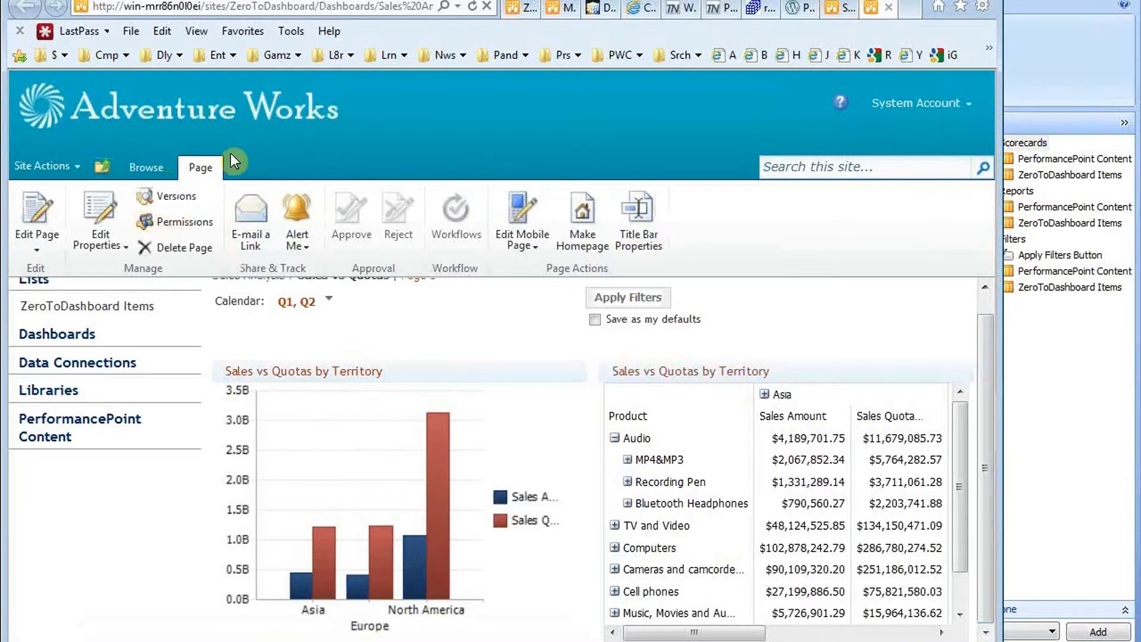
{"action": "left_click", "coordinate": [888, 8]}
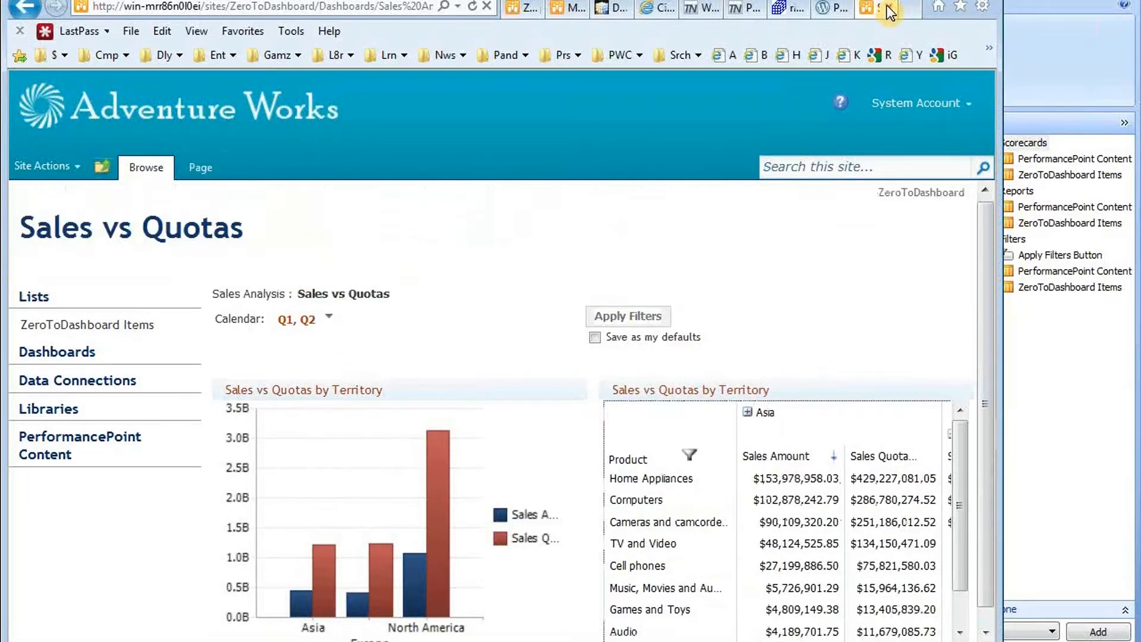
{"action": "left_click", "coordinate": [199, 172]}
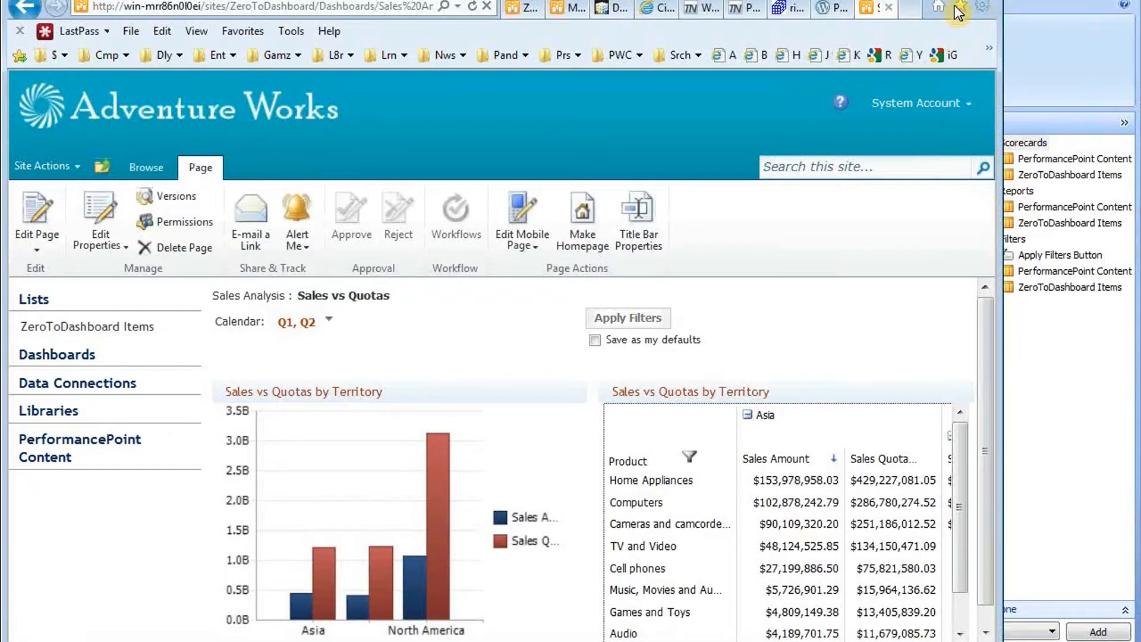
{"action": "left_click", "coordinate": [888, 12]}
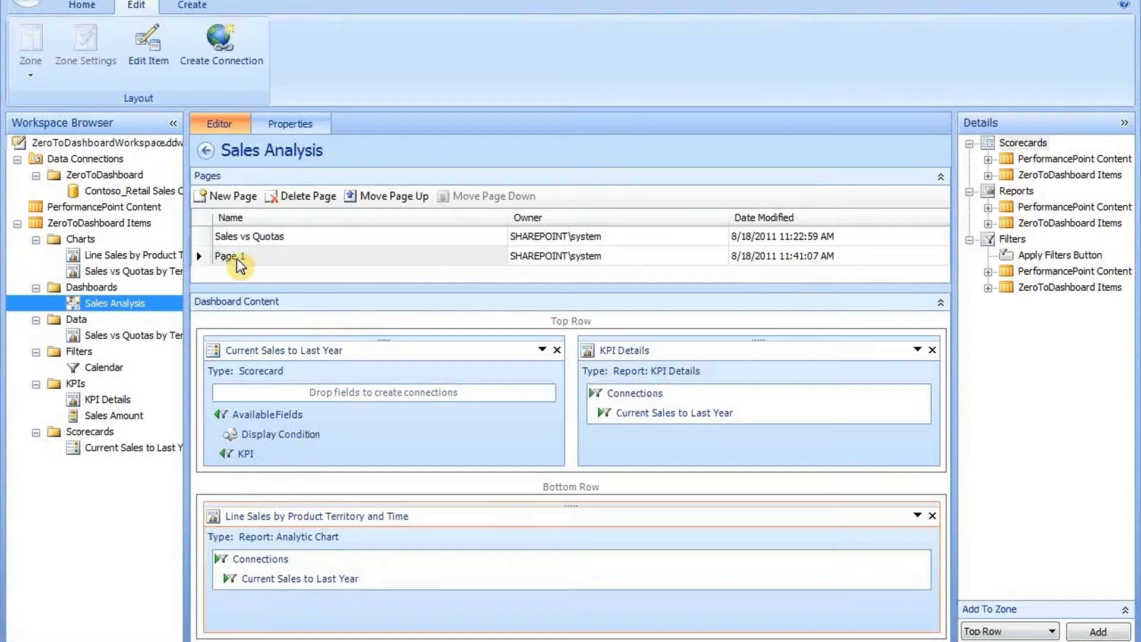
Rename the dashboard's second page as KPI example.
{"action": "left_click", "coordinate": [238, 259]}
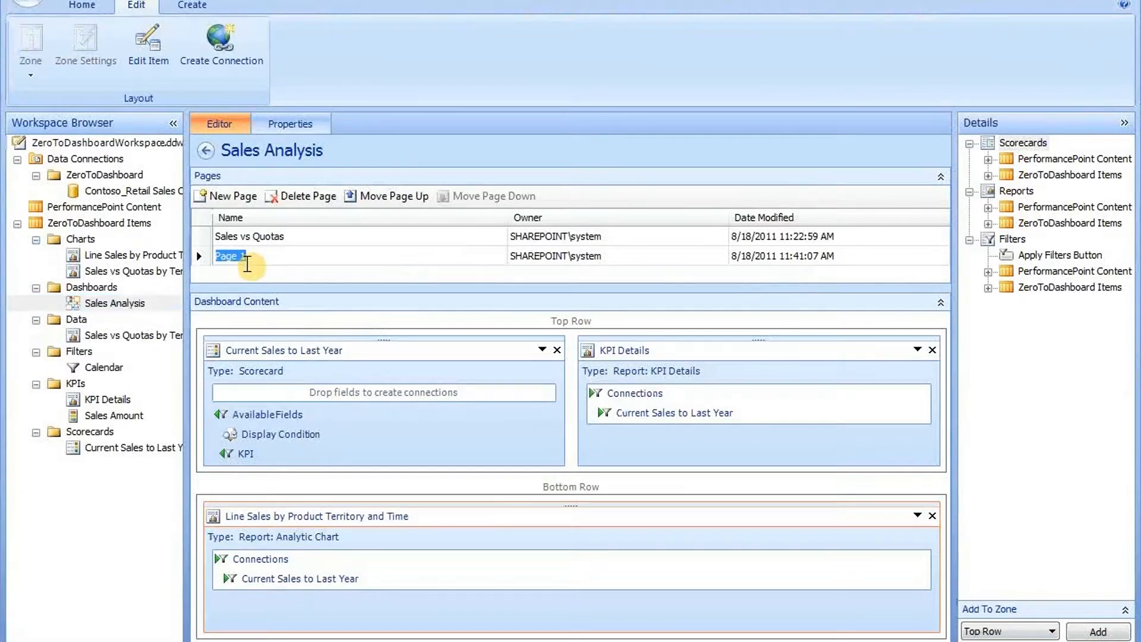
{"action": "type", "text": "KPI e"}
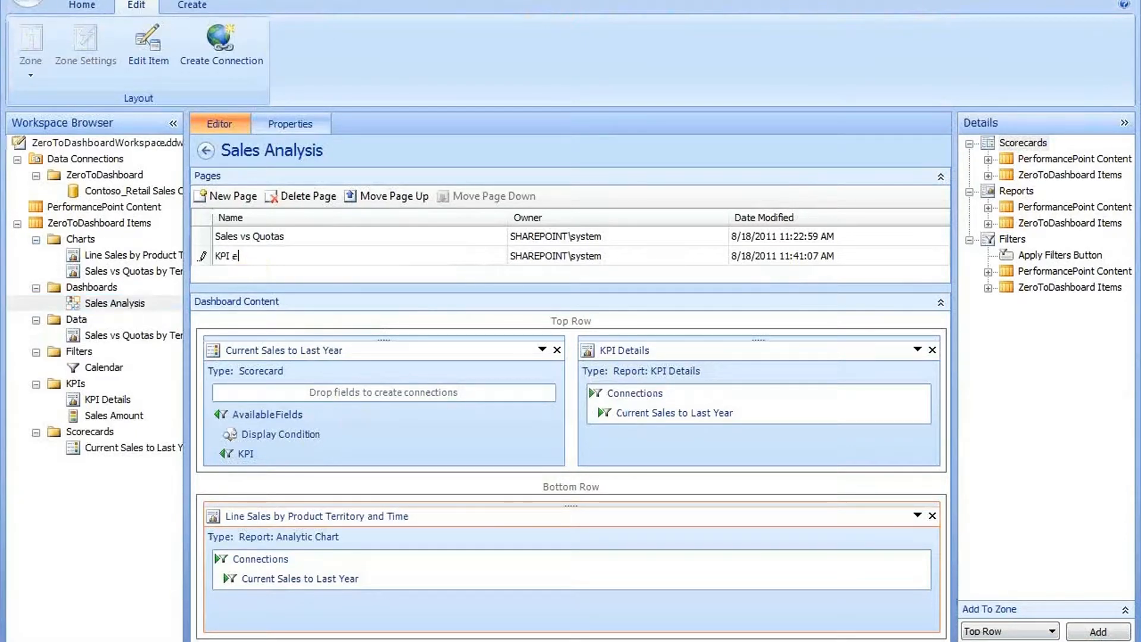
{"action": "type", "text": "xample"}
{"action": "key", "text": "Return"}
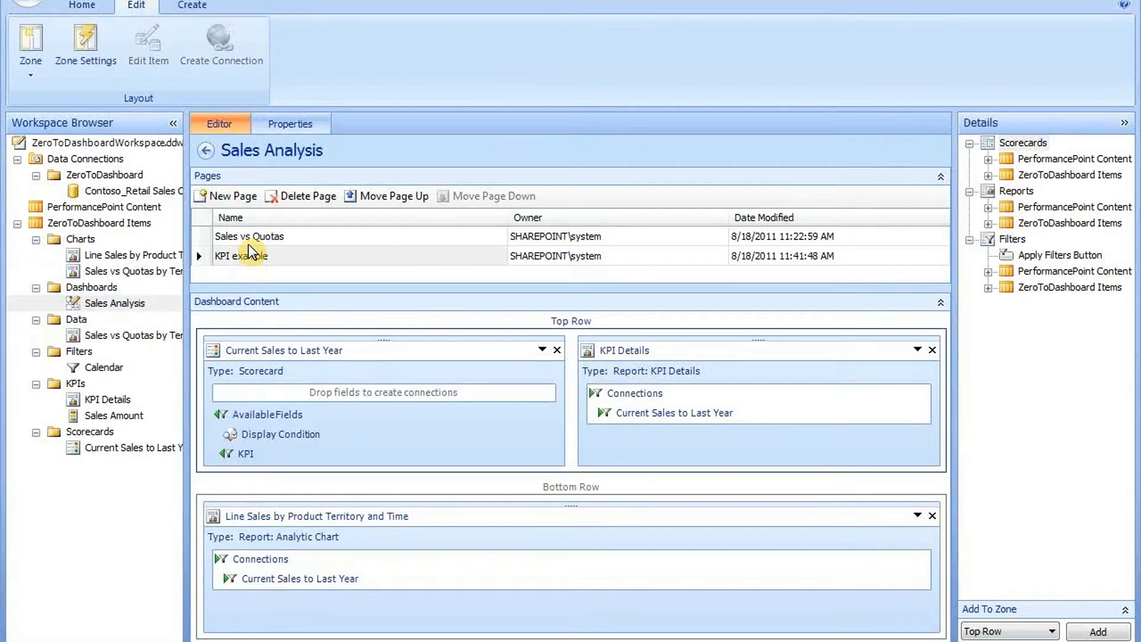
Redeploy the Sales Analysis dashboard with the renamed page, check its published page in the browser and return to Dashboard Designer.
{"action": "right_click", "coordinate": [113, 303]}
{"action": "left_click", "coordinate": [196, 445]}
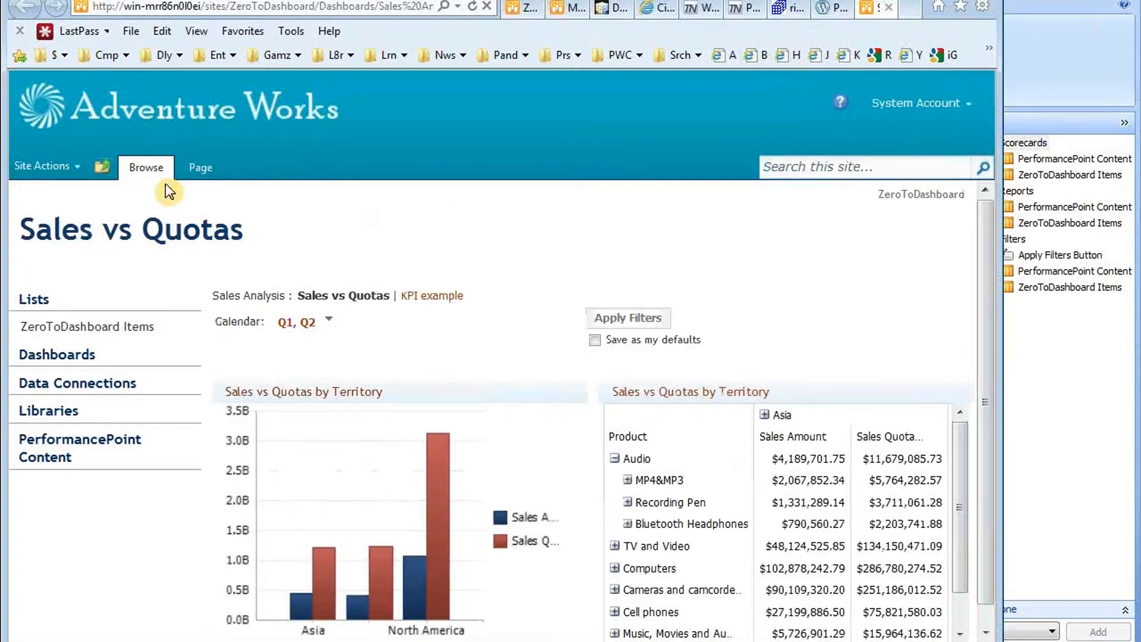
{"action": "left_click", "coordinate": [201, 168]}
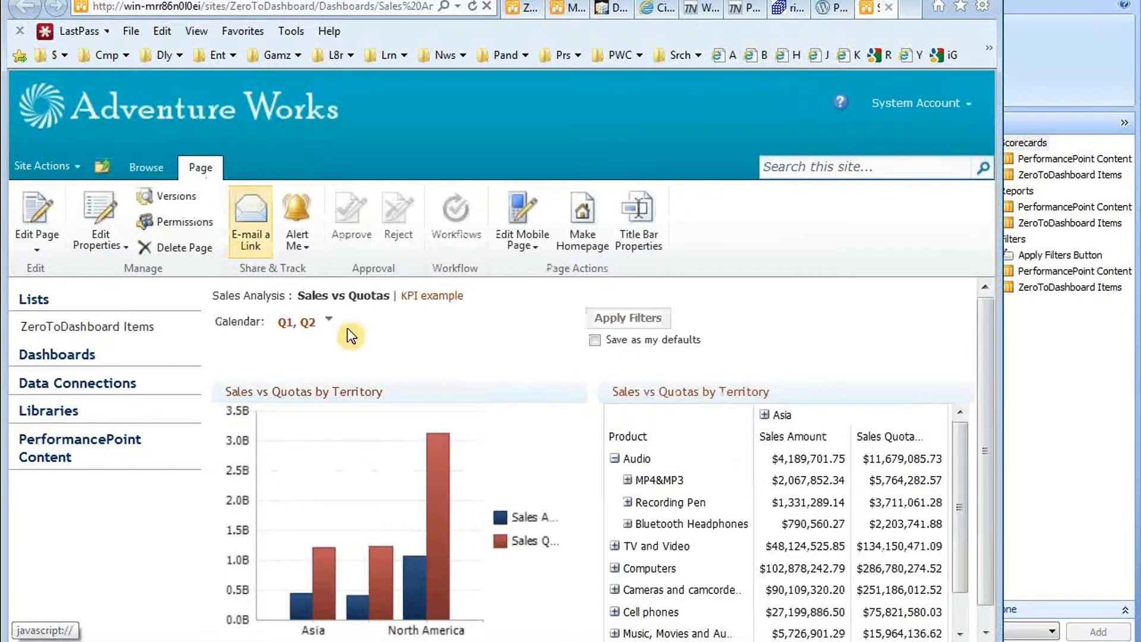
{"action": "left_click", "coordinate": [889, 7]}
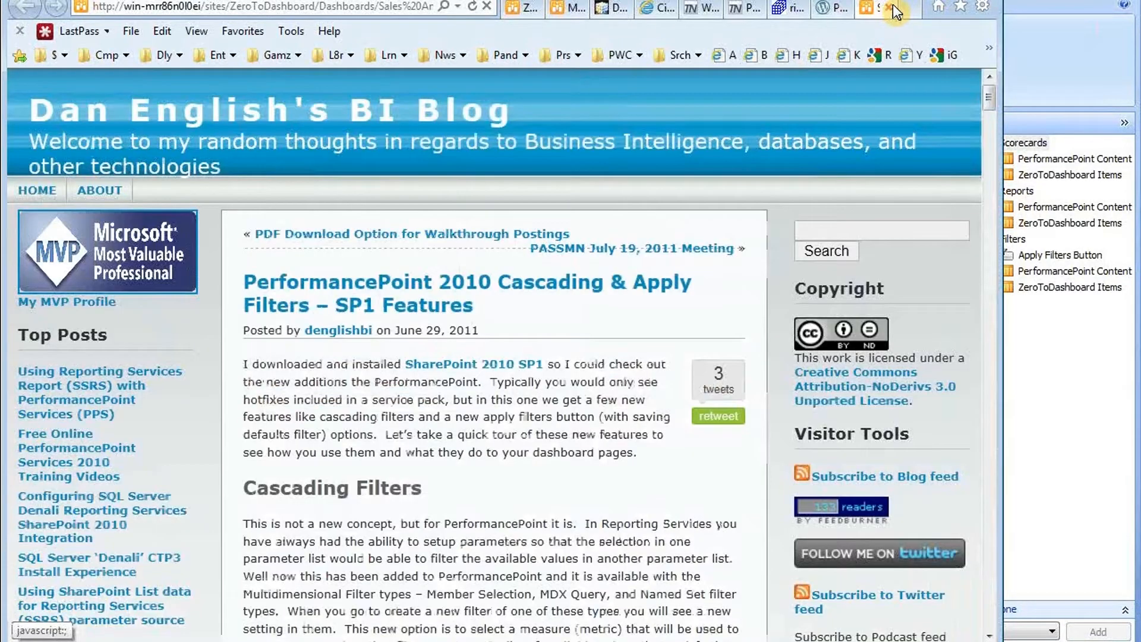
{"action": "left_click", "coordinate": [938, 1]}
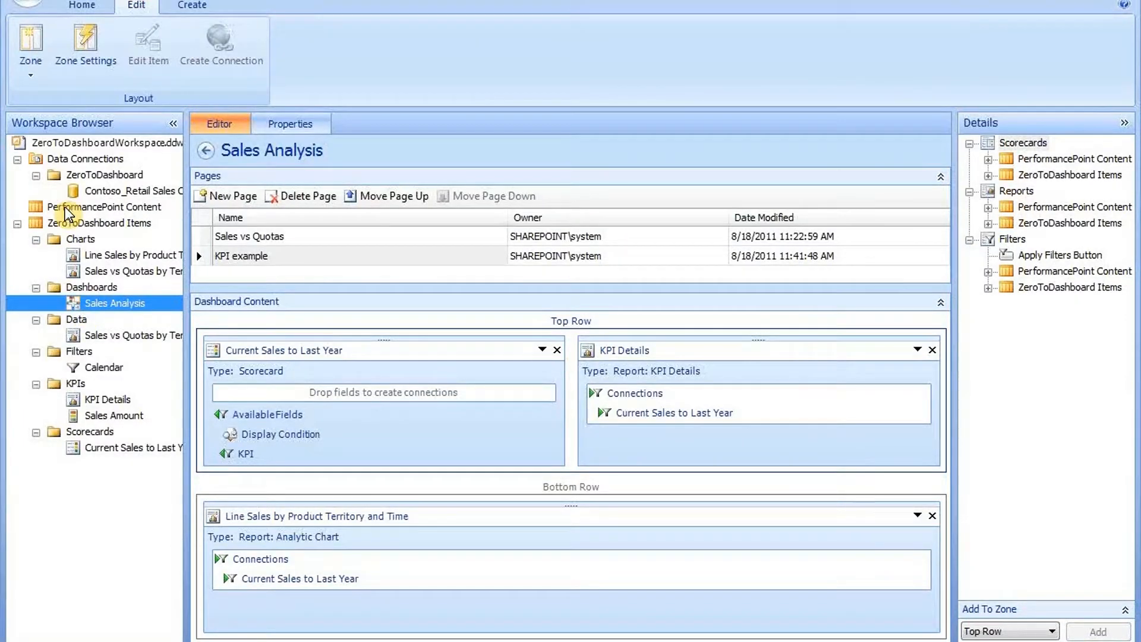
Create a new dashboard in ZeroToDashboard Items from the 2 Rows page template.
{"action": "right_click", "coordinate": [97, 227]}
{"action": "mouse_move", "coordinate": [198, 234]}
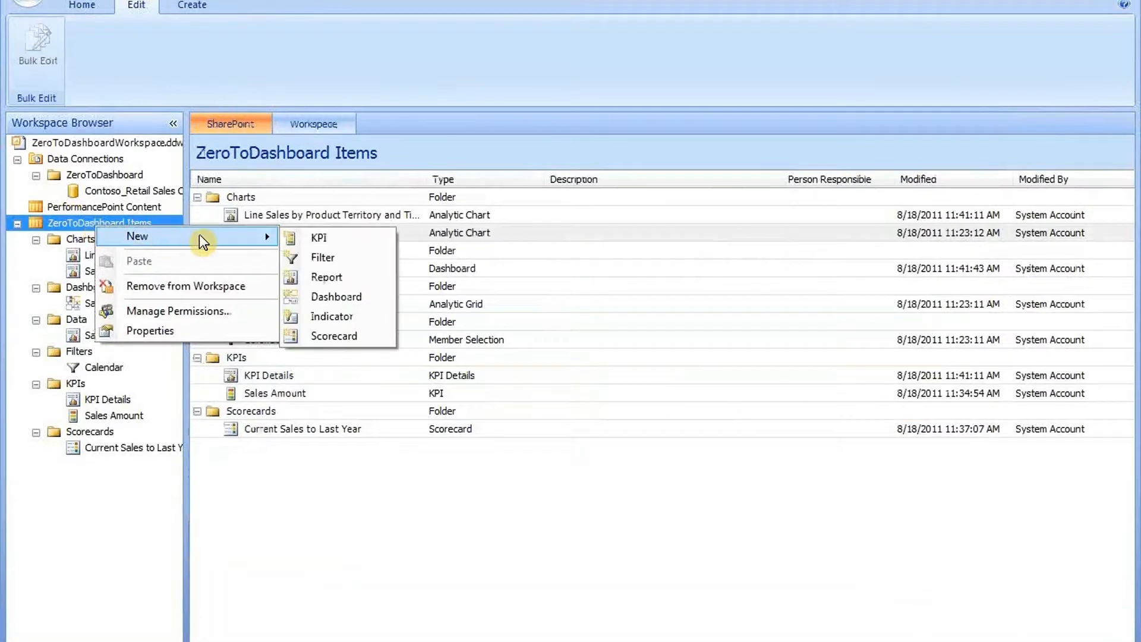
{"action": "left_click", "coordinate": [386, 297]}
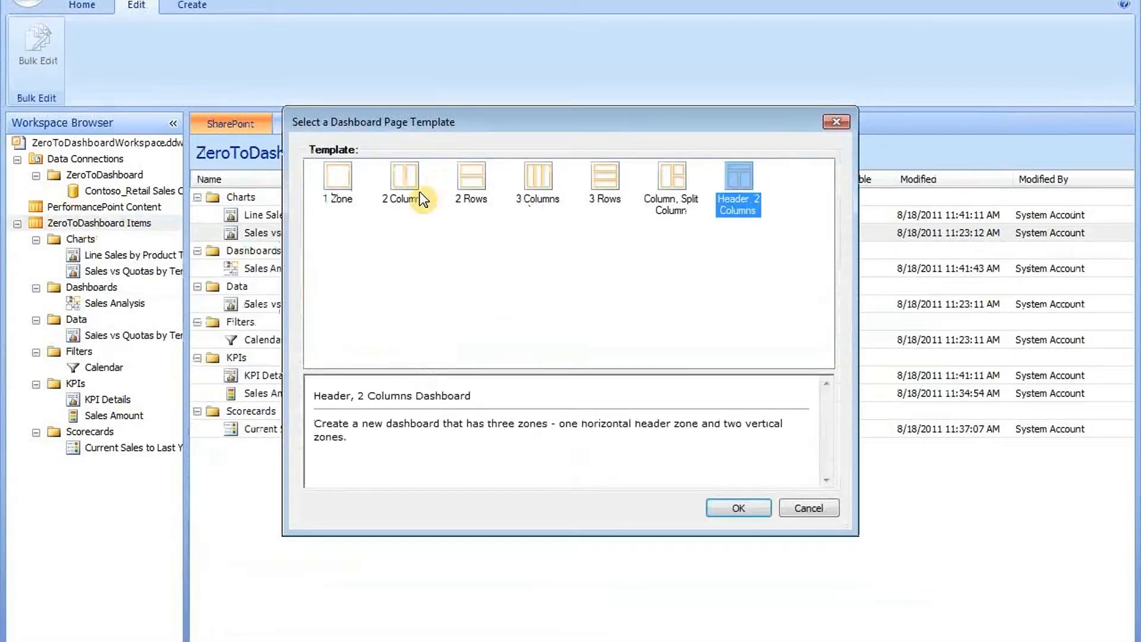
{"action": "left_click", "coordinate": [485, 193]}
{"action": "left_click", "coordinate": [739, 508]}
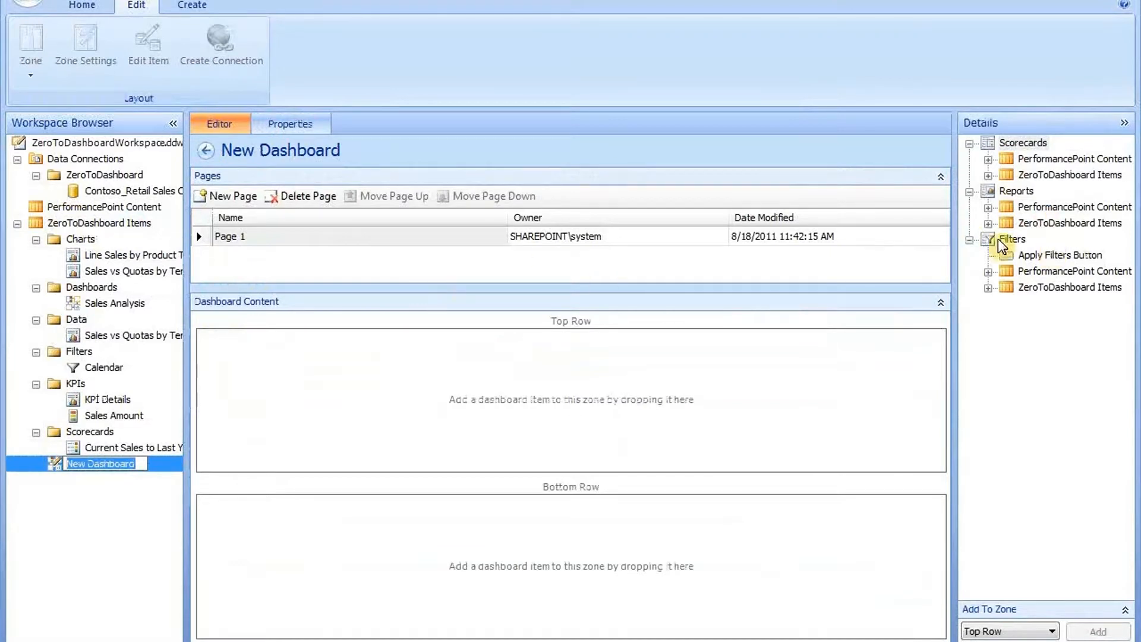
Place the Current Sales to Last Year scorecard from ZeroToDashboard Items in the new dashboard's Top Row zone.
{"action": "left_click", "coordinate": [988, 159]}
{"action": "left_click", "coordinate": [988, 174]}
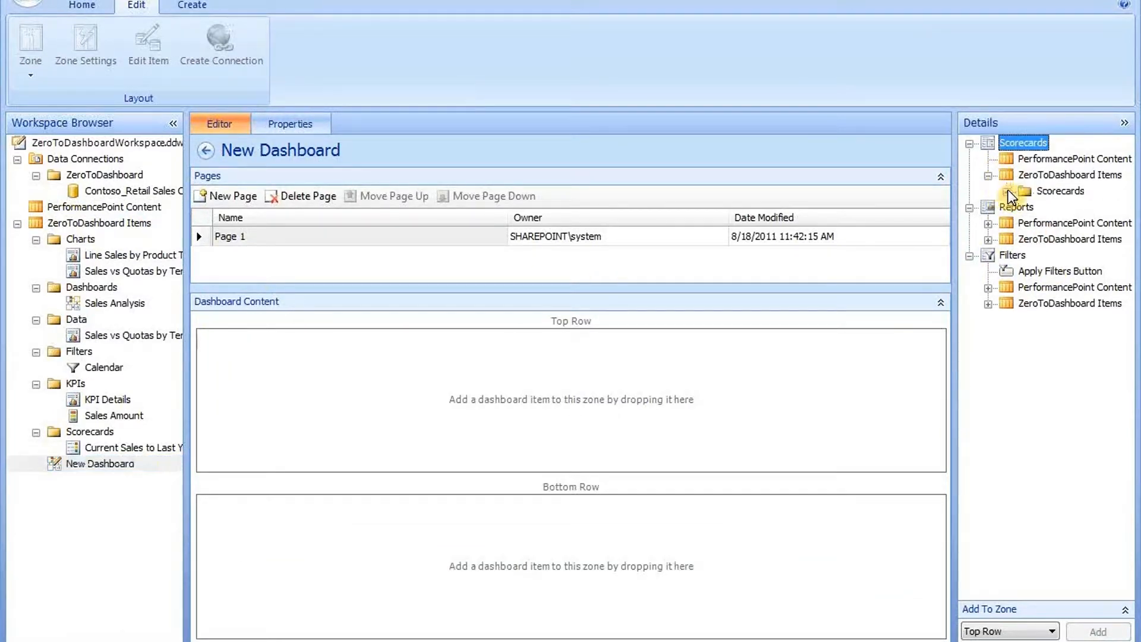
{"action": "left_click", "coordinate": [1007, 191]}
{"action": "left_click_drag", "start_coordinate": [1088, 206], "coordinate": [627, 341]}
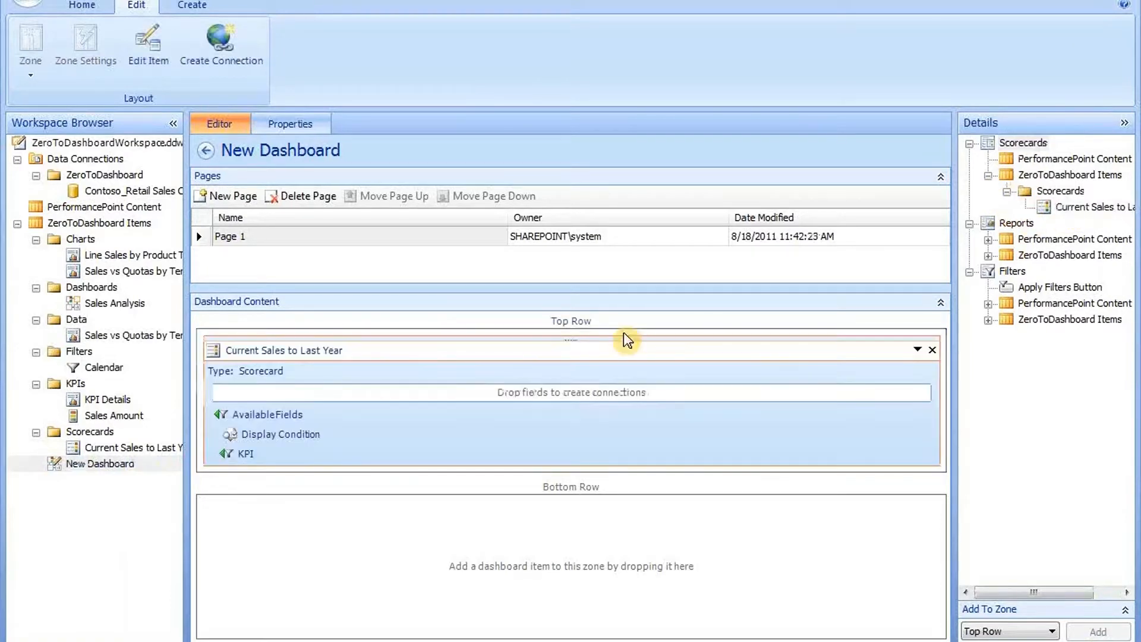
Place the KPI Details report beside the scorecard in the Top Row and the Line Sales by Product Territory and Time chart in the Bottom Row.
{"action": "left_click", "coordinate": [988, 239]}
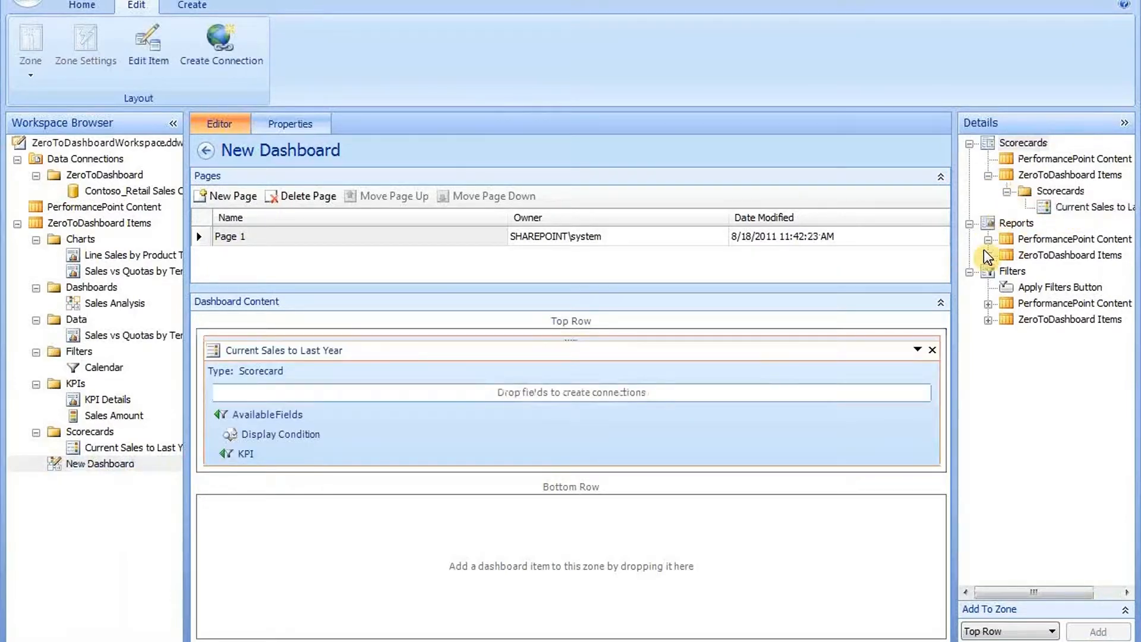
{"action": "left_click", "coordinate": [988, 255]}
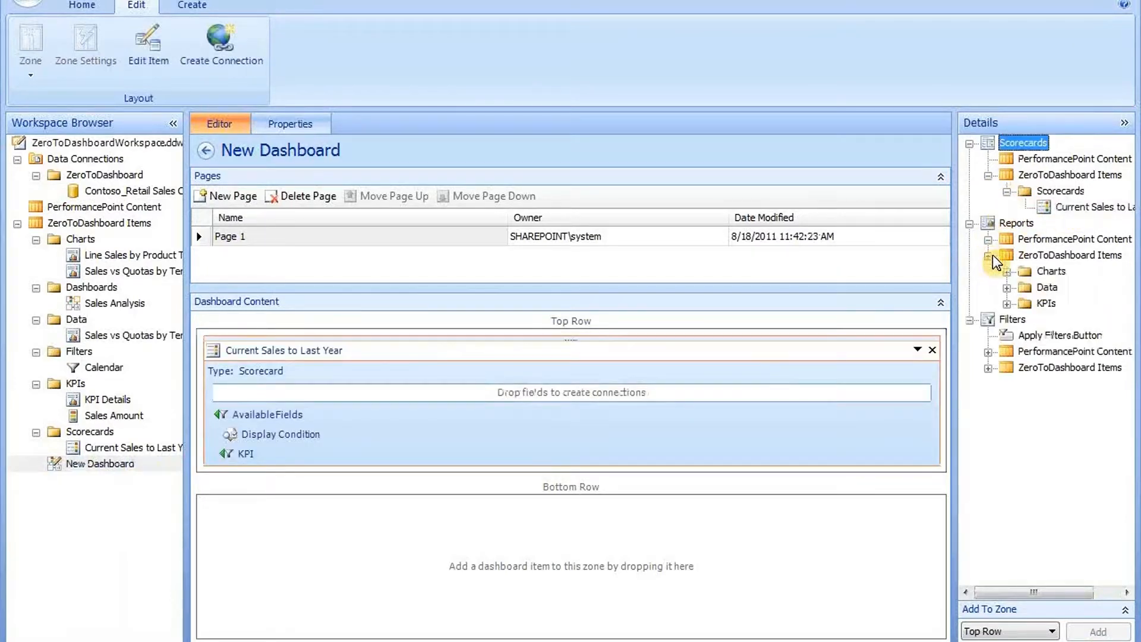
{"action": "left_click", "coordinate": [1007, 304]}
{"action": "left_click_drag", "start_coordinate": [1078, 319], "coordinate": [929, 392]}
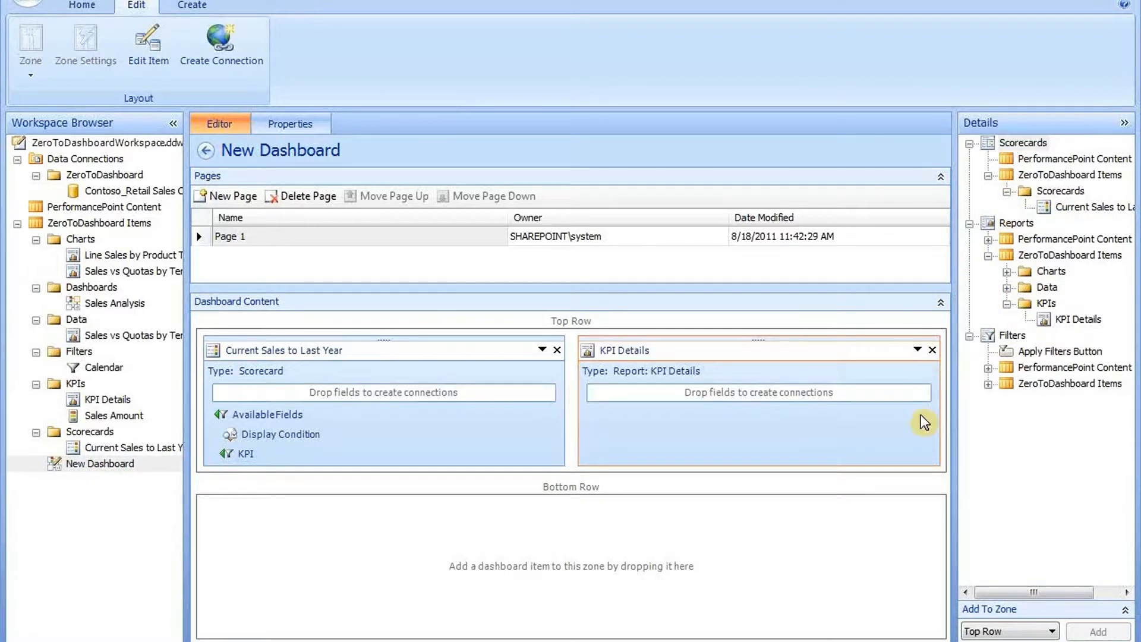
{"action": "left_click", "coordinate": [1007, 272]}
{"action": "left_click_drag", "start_coordinate": [1046, 288], "coordinate": [558, 571]}
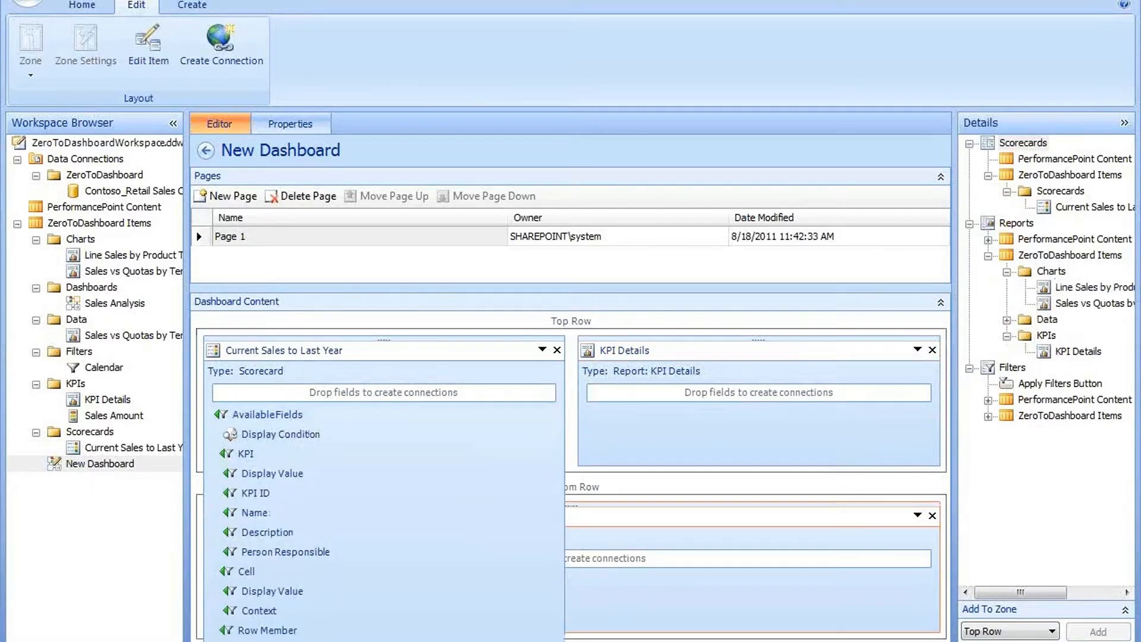
Connect the scorecard's Member Row : Member Unique Name to the line chart's Sales Territory Territory Hierarchy, and connect the scorecard to KPI Details.
{"action": "left_click_drag", "start_coordinate": [527, 547], "coordinate": [526, 555]}
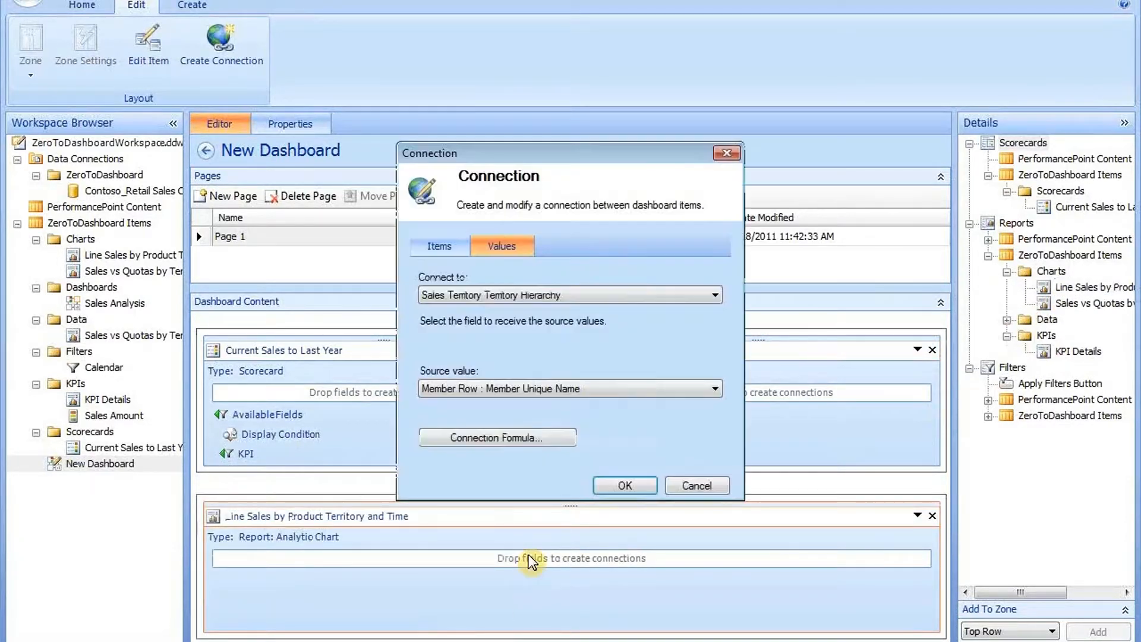
{"action": "left_click", "coordinate": [622, 485]}
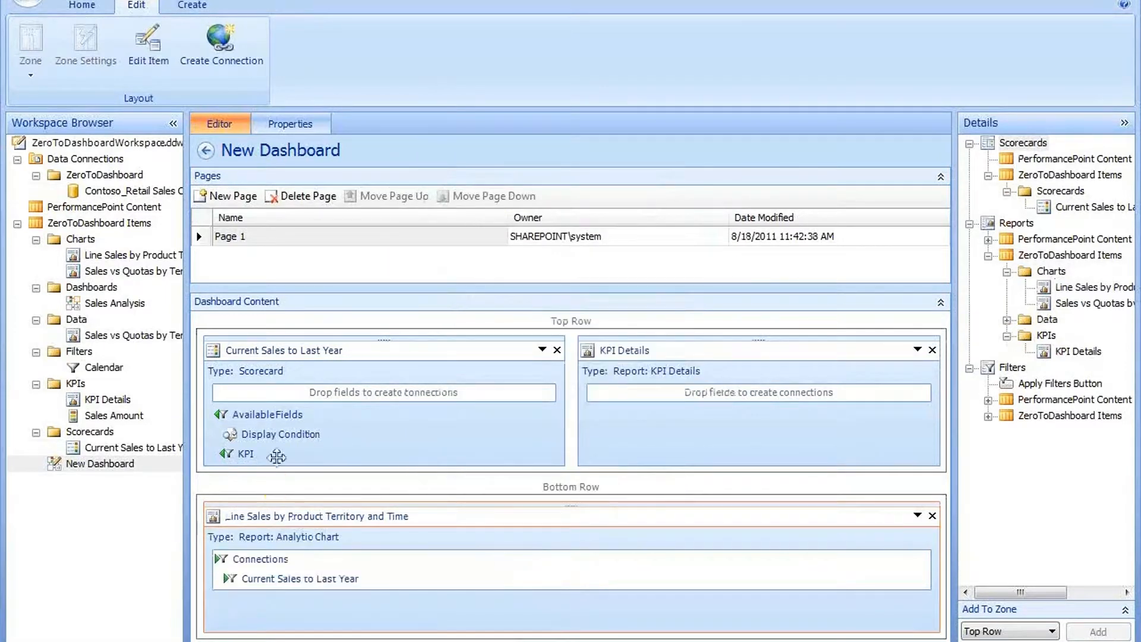
{"action": "mouse_move", "coordinate": [395, 371]}
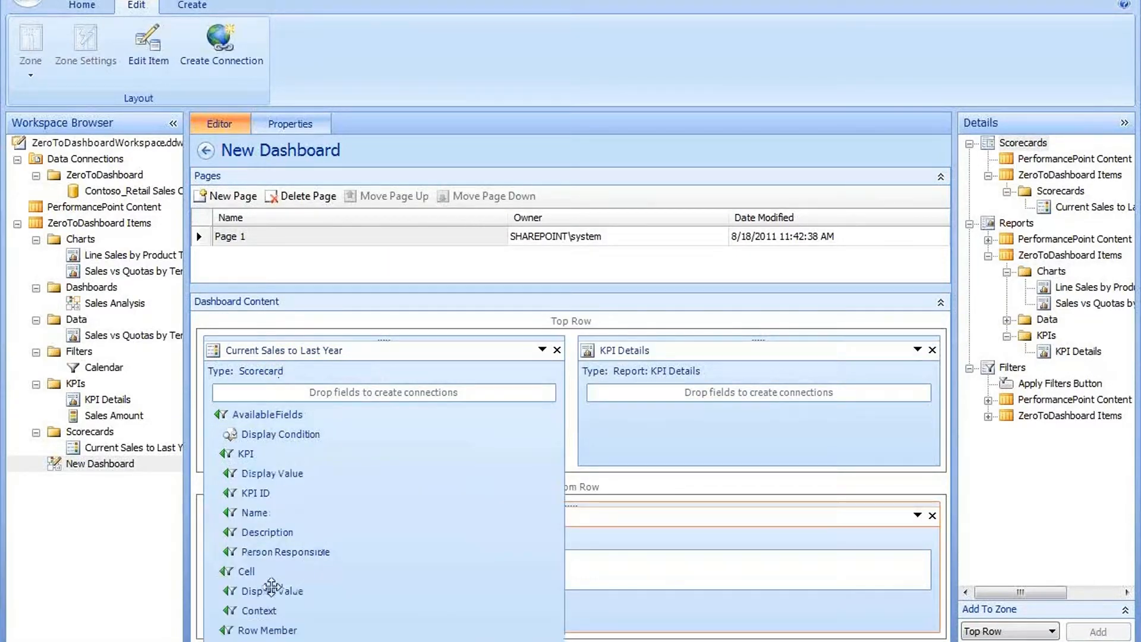
{"action": "left_click_drag", "start_coordinate": [722, 391], "coordinate": [725, 393]}
{"action": "left_click", "coordinate": [618, 486]}
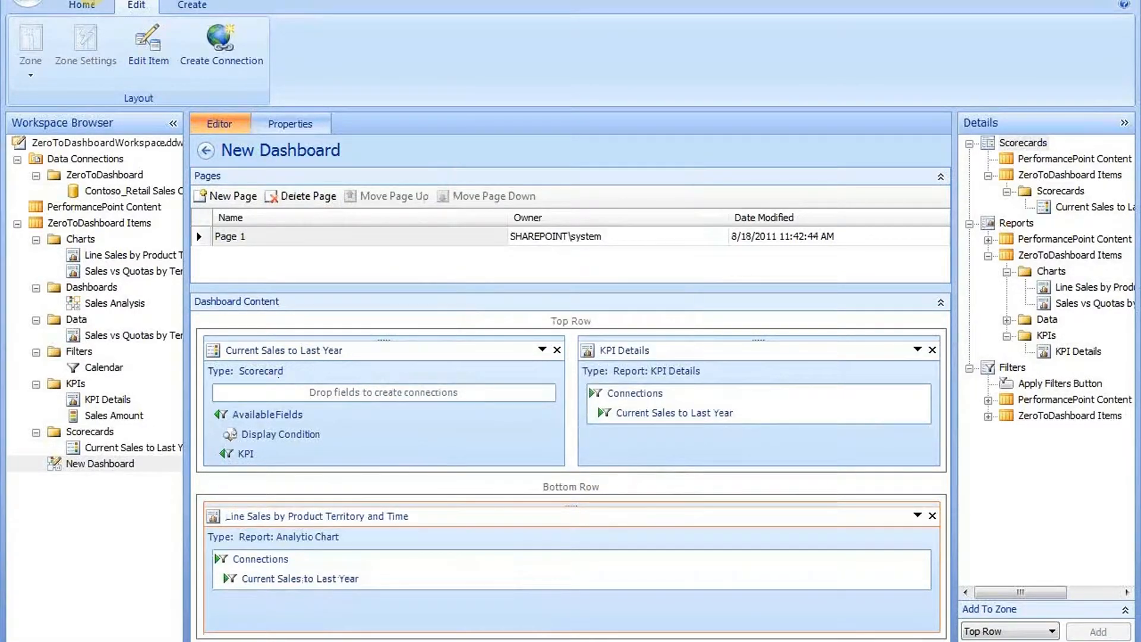
Deploy the new dashboard to the SharePoint Dashboards library with the v4 master page and the page list for navigation included.
{"action": "right_click", "coordinate": [69, 463]}
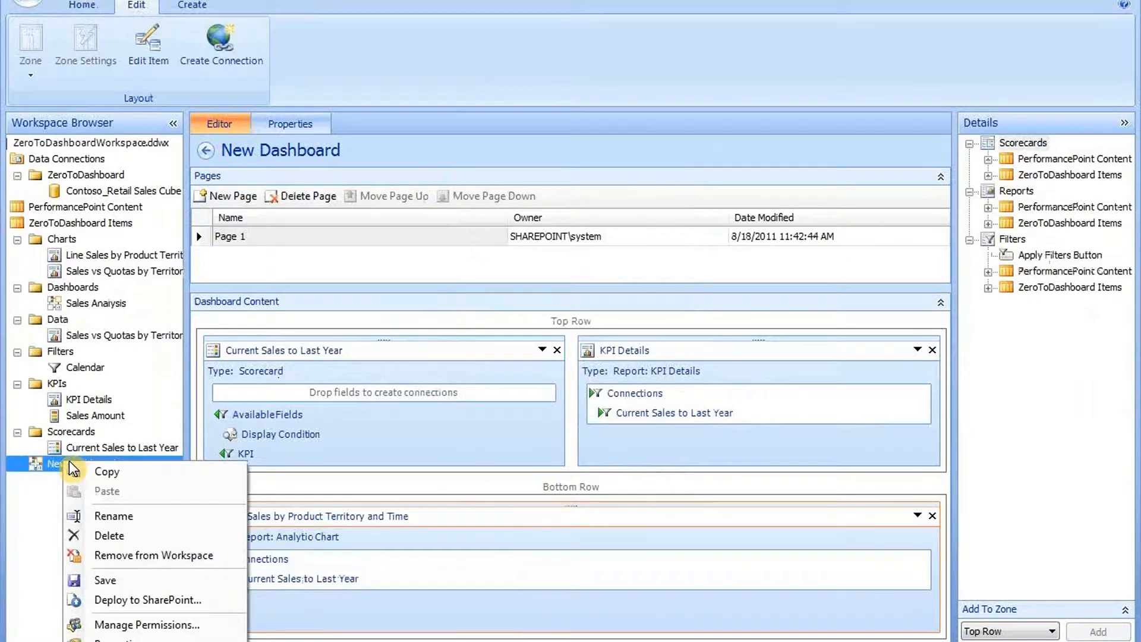
{"action": "left_click", "coordinate": [149, 599]}
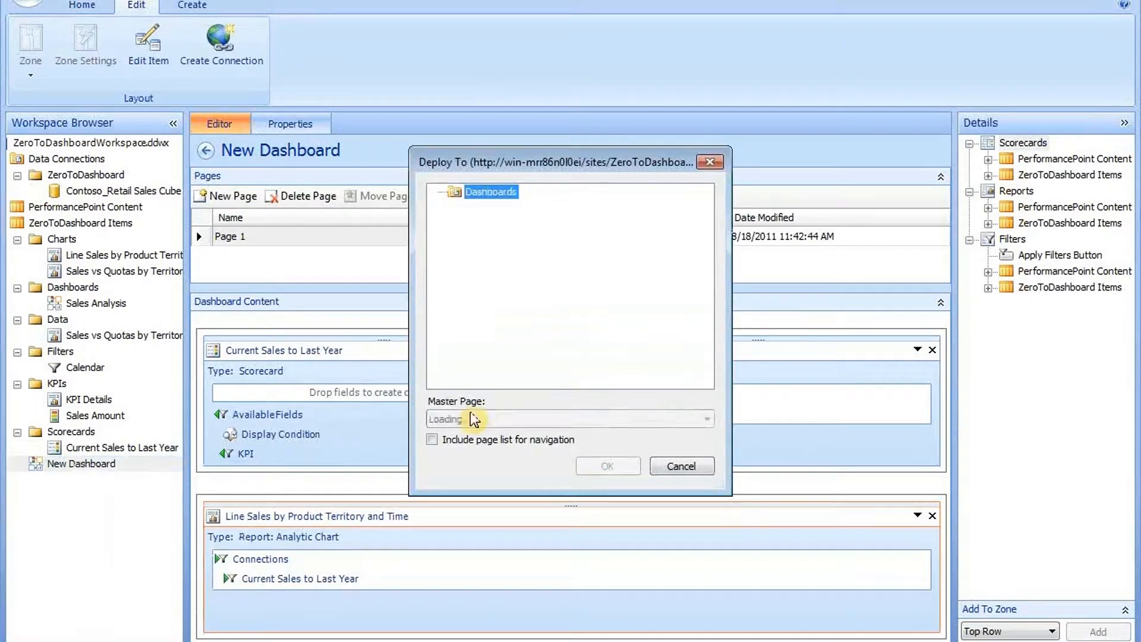
{"action": "left_click", "coordinate": [700, 420]}
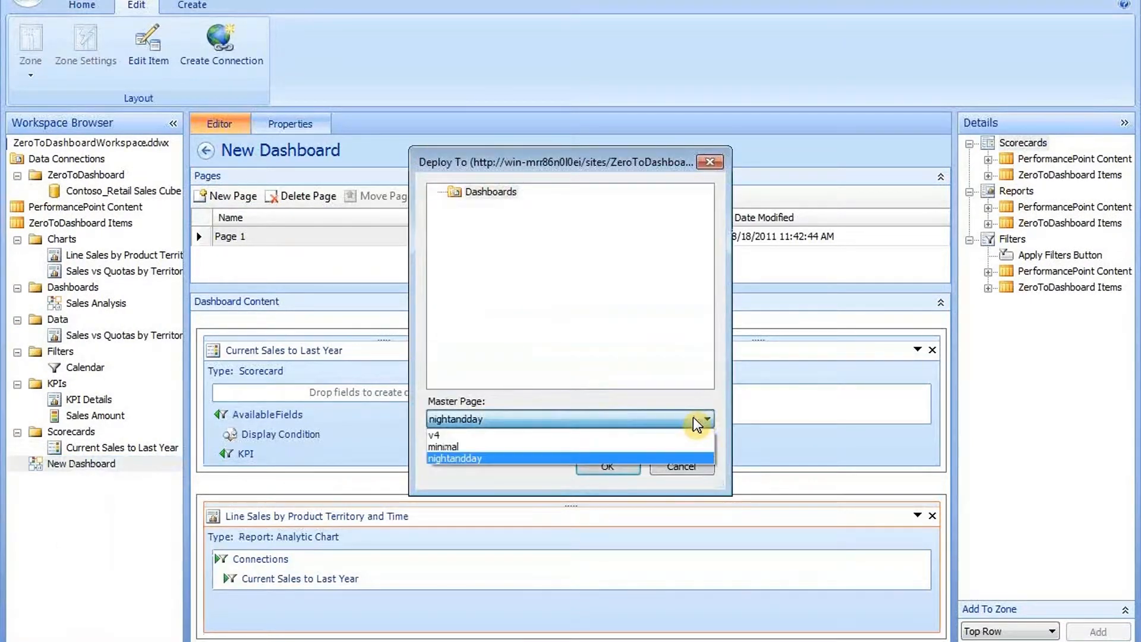
{"action": "left_click", "coordinate": [539, 437]}
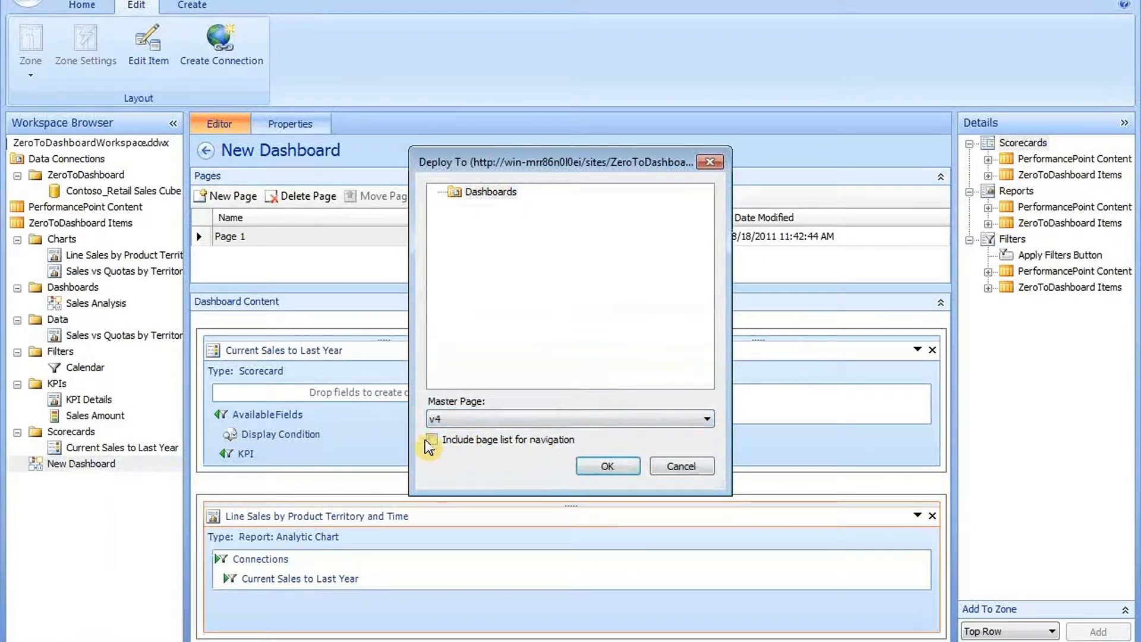
{"action": "left_click", "coordinate": [601, 466]}
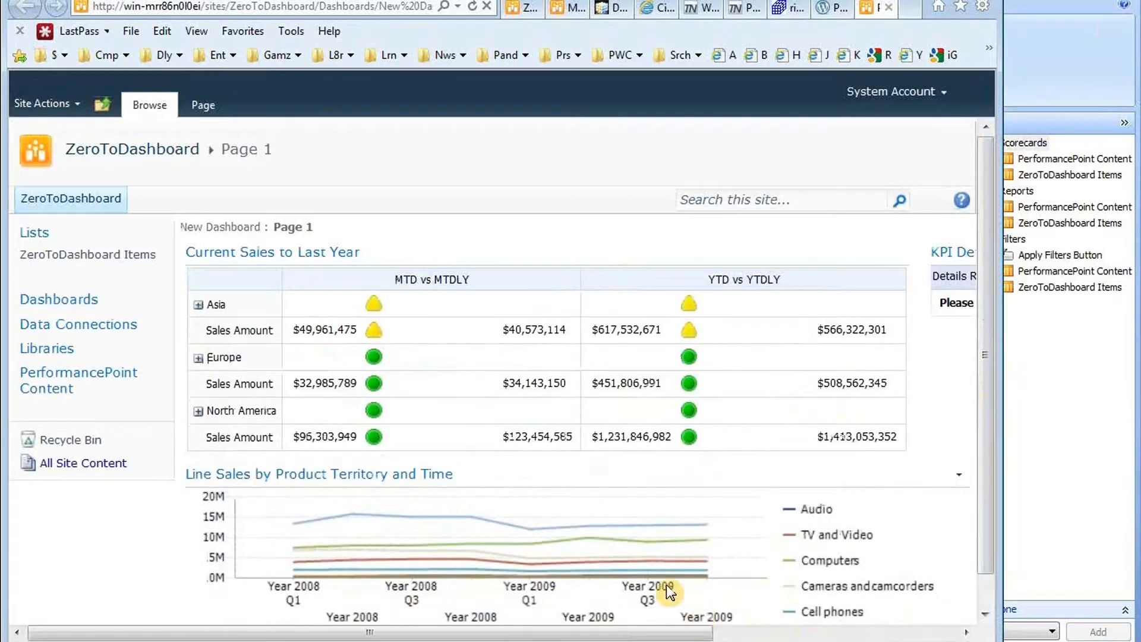
Check the deployed page's connections by selecting the MTD vs MTDLY Sales Amount cells of Asia, Europe and North America.
{"action": "scroll", "coordinate": [677, 402], "scroll_direction": "up", "scroll_amount": 1}
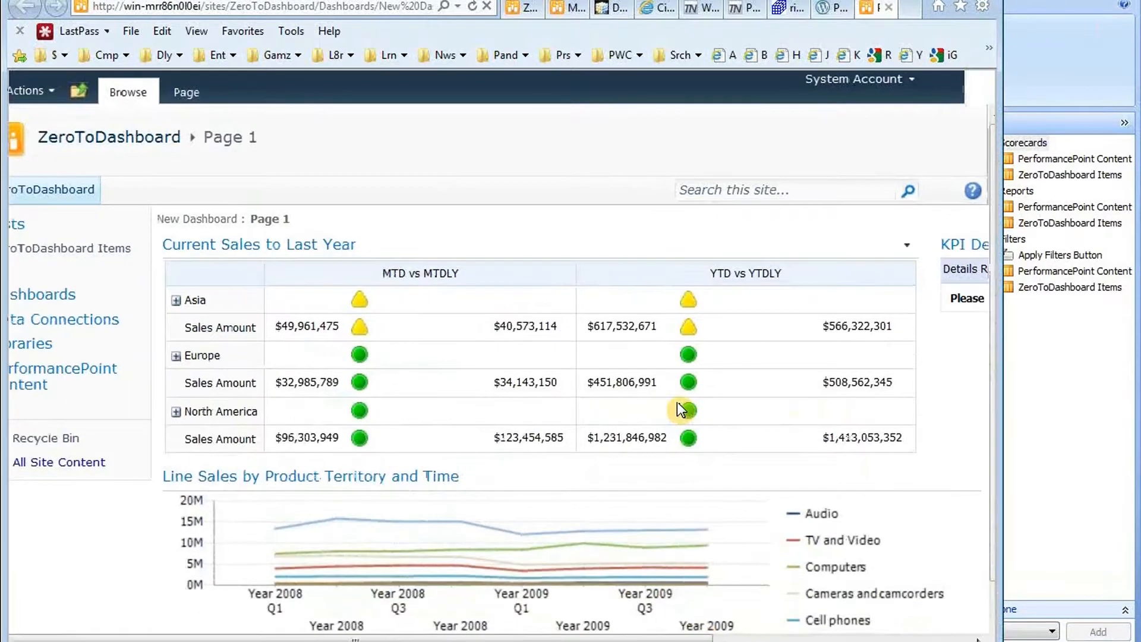
{"action": "scroll", "coordinate": [676, 402], "scroll_direction": "down", "scroll_amount": 3}
{"action": "scroll", "coordinate": [672, 415], "scroll_direction": "down", "scroll_amount": 1}
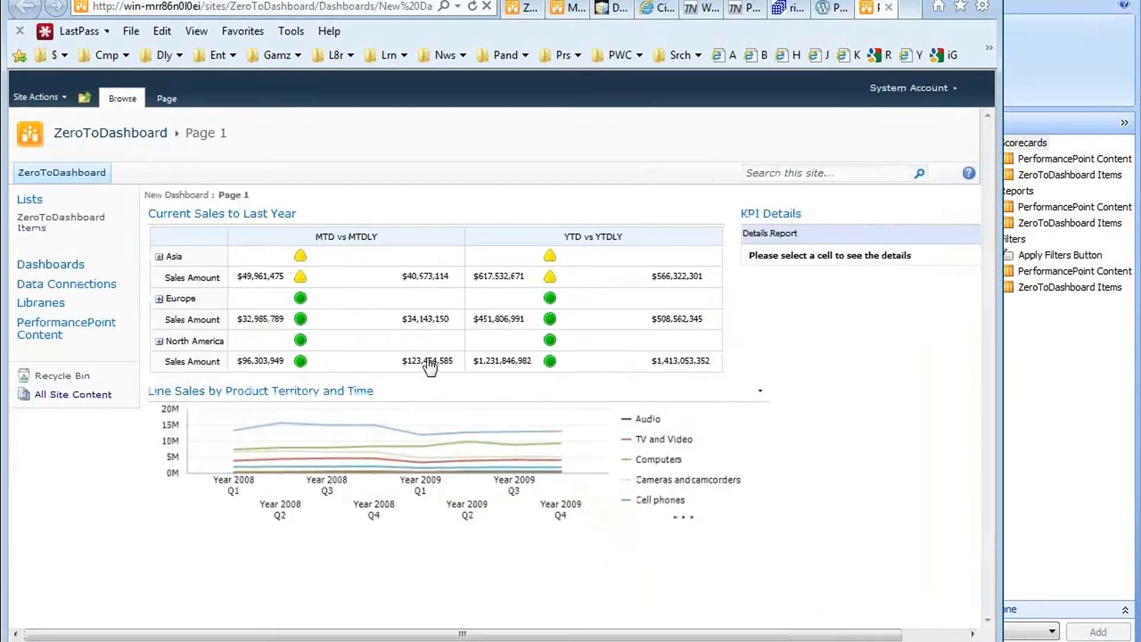
{"action": "left_click", "coordinate": [356, 282]}
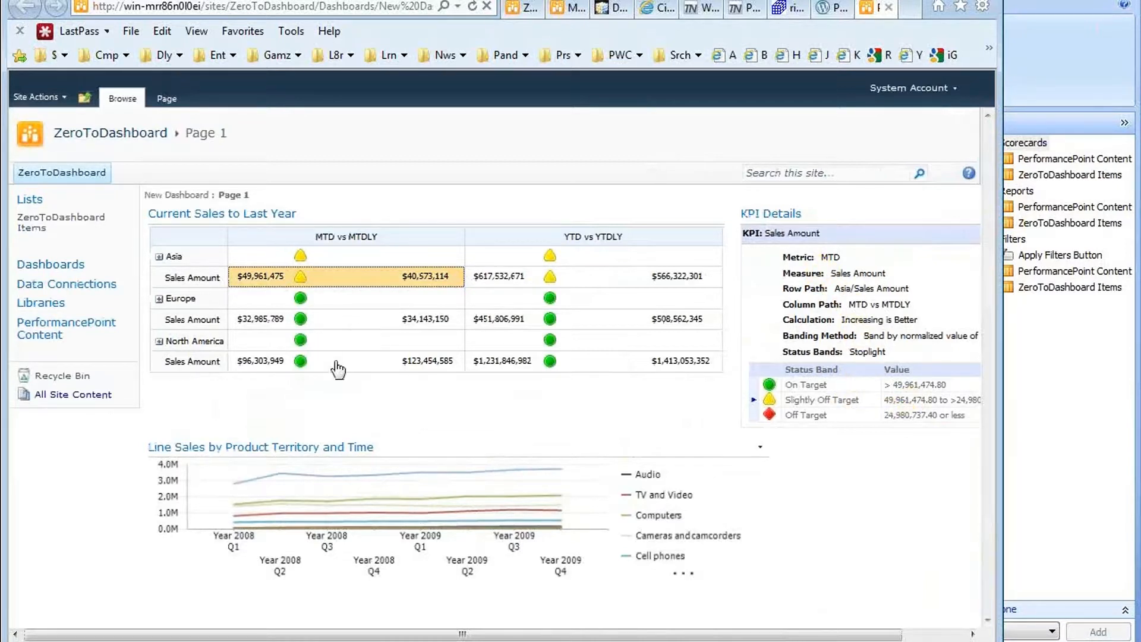
{"action": "left_click", "coordinate": [344, 324]}
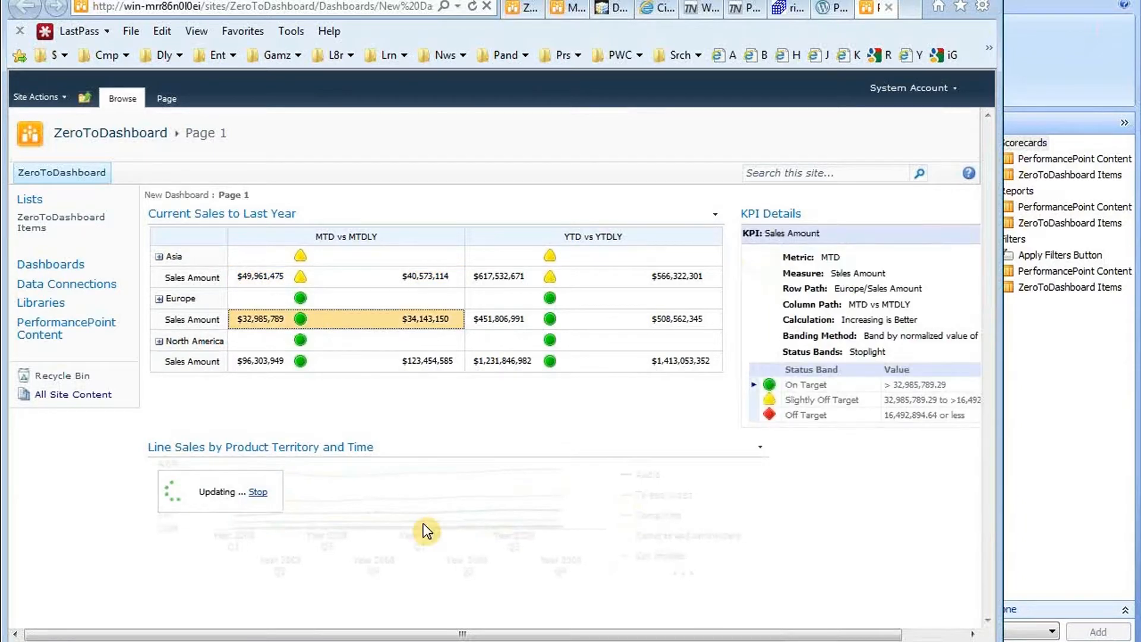
{"action": "left_click", "coordinate": [367, 359]}
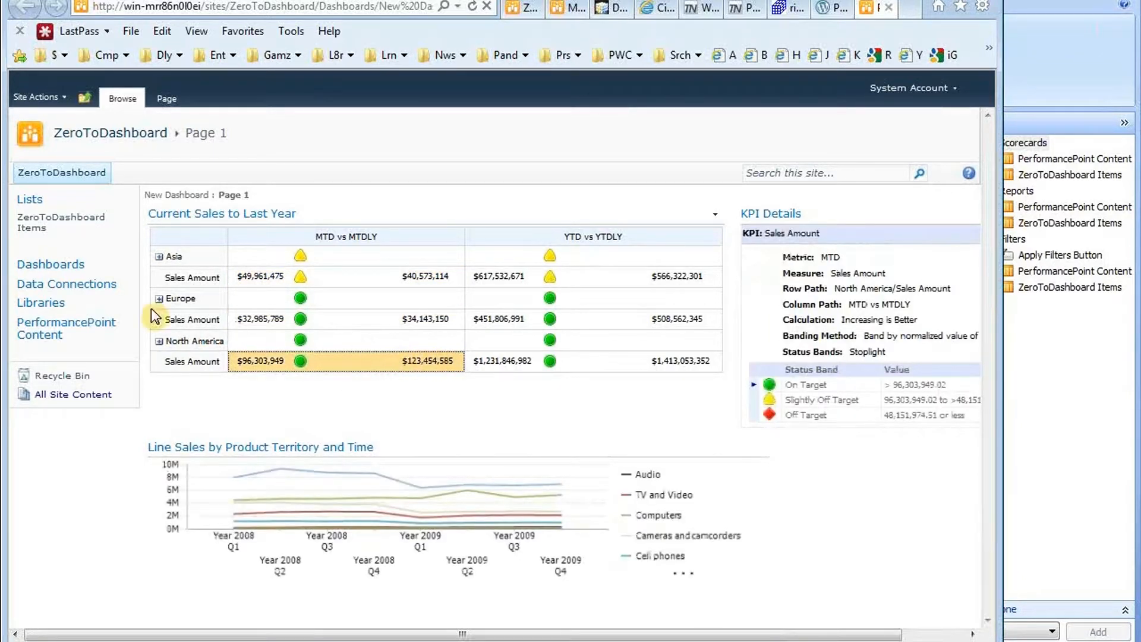
Expand North America in the scorecard and check the connected reports for United States MTD, Europe YTD and Asia MTD.
{"action": "left_click", "coordinate": [162, 343]}
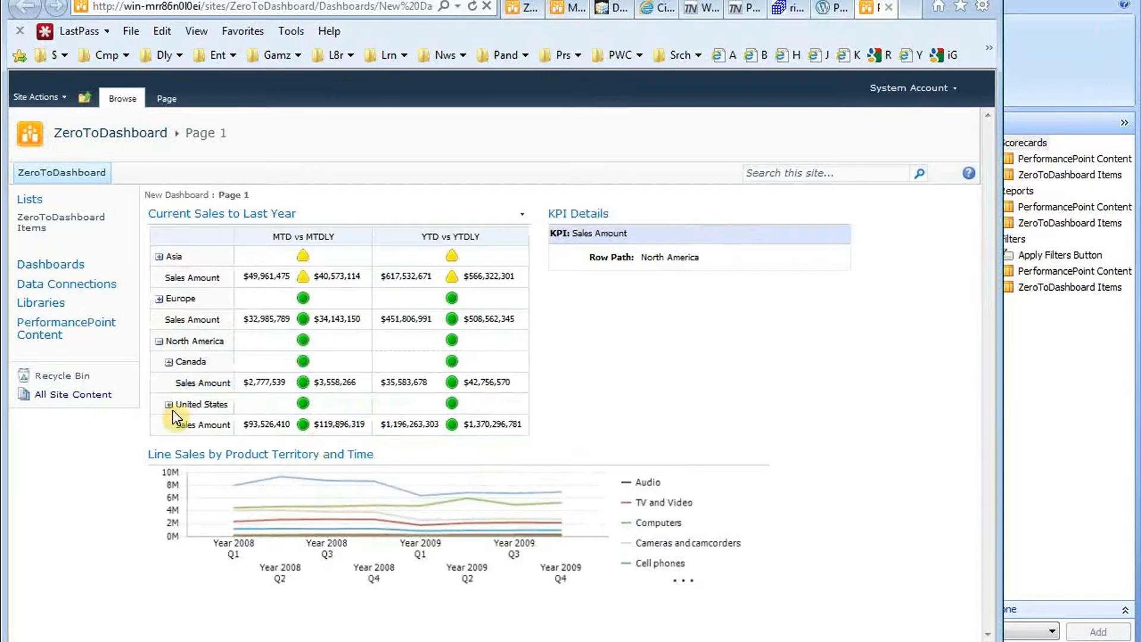
{"action": "left_click", "coordinate": [327, 427]}
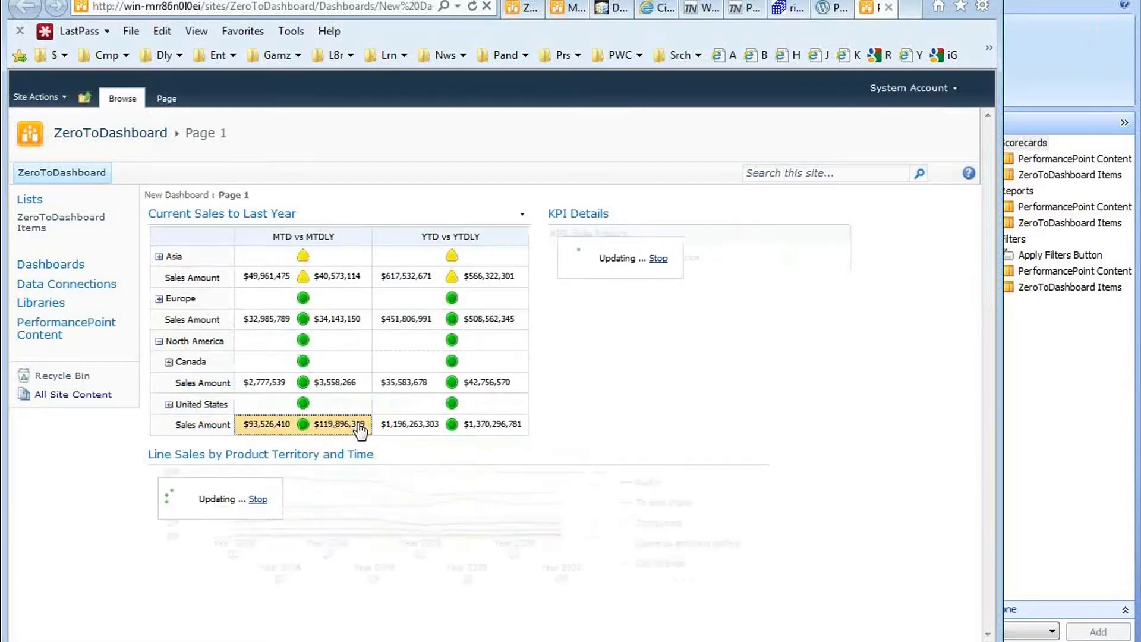
{"action": "left_click", "coordinate": [488, 320]}
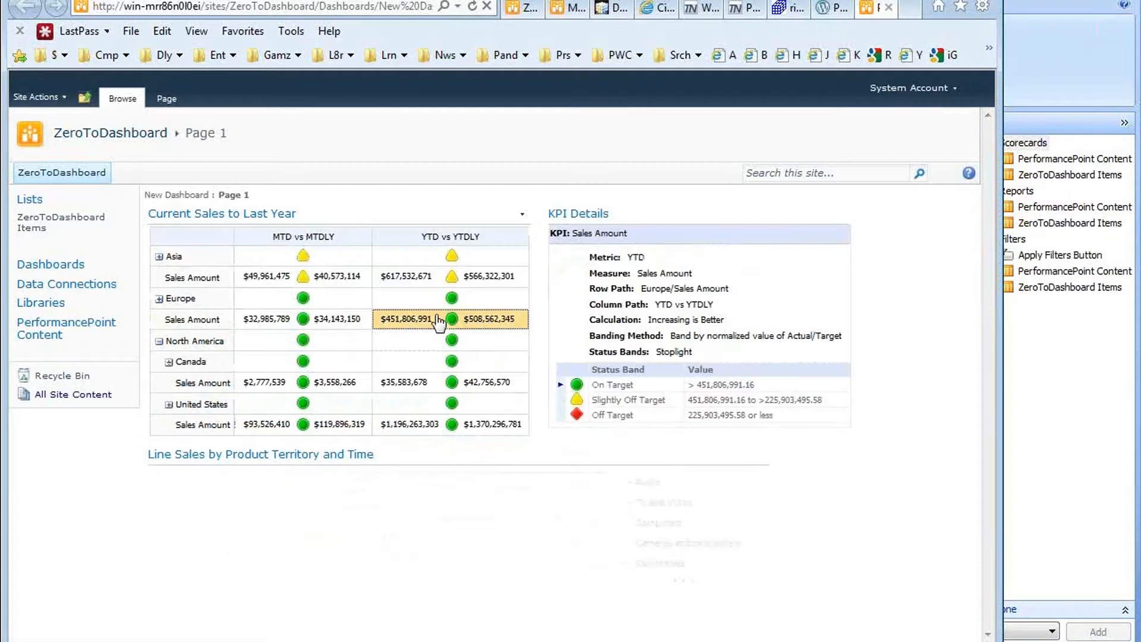
{"action": "left_click", "coordinate": [270, 280]}
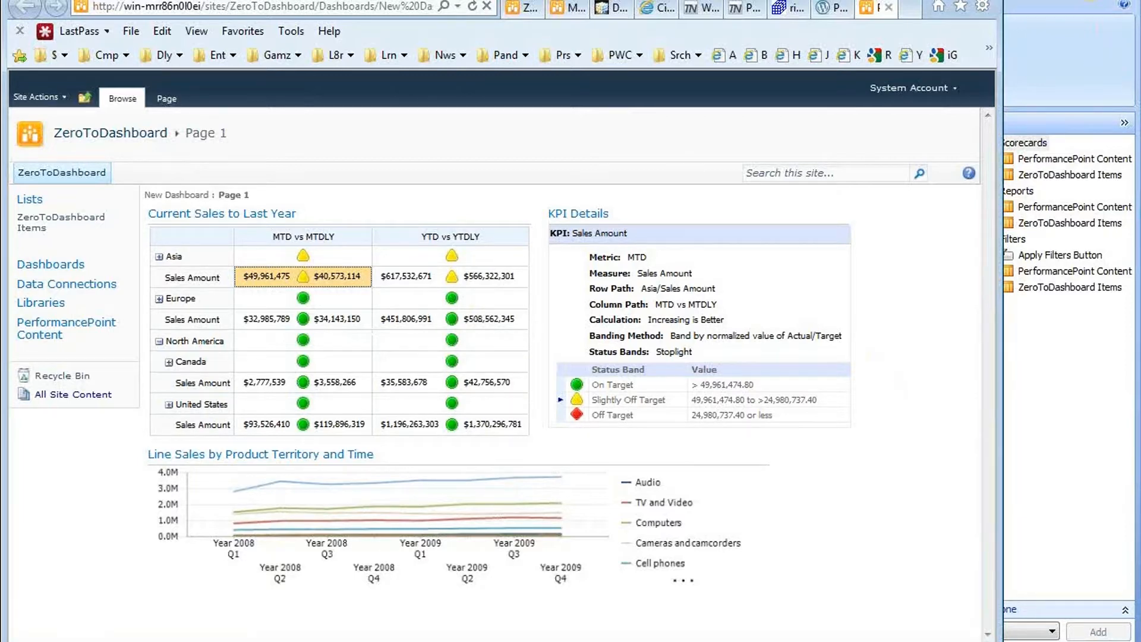
Return to Dashboard Designer, rename the new dashboard as KPI example and set its display folder to Dashboards.
{"action": "left_click", "coordinate": [1090, 0]}
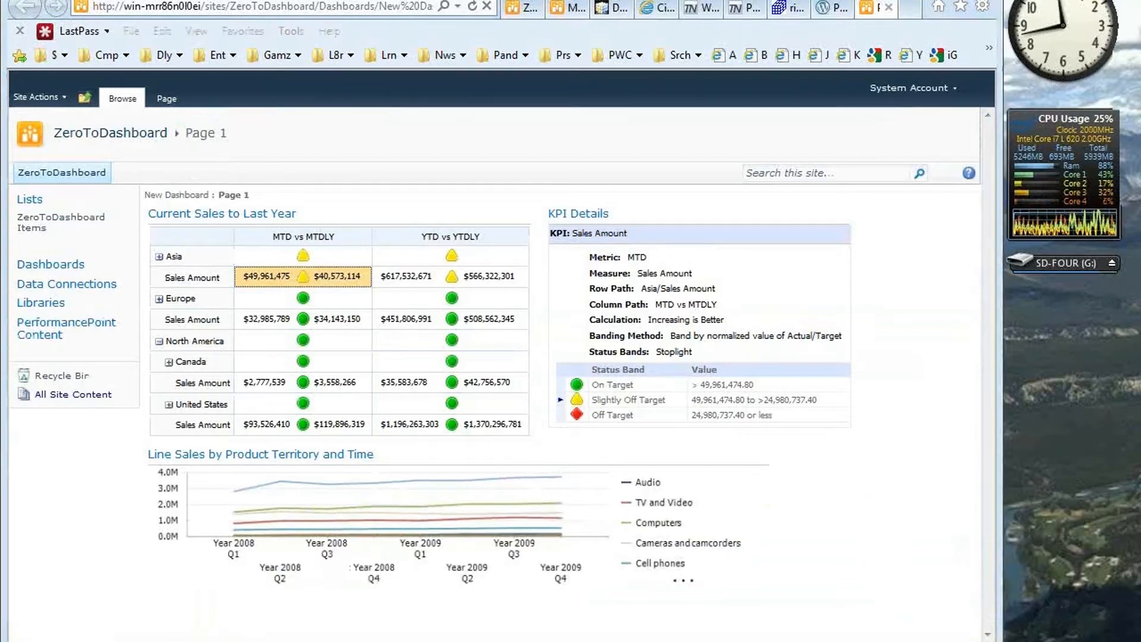
{"action": "left_click", "coordinate": [373, 638]}
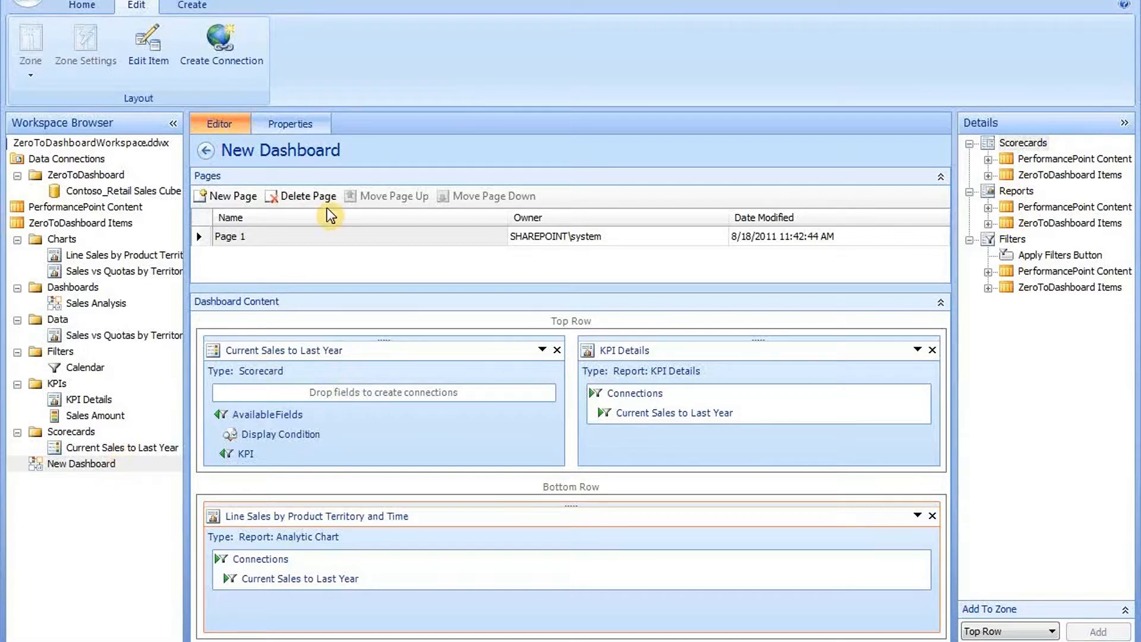
{"action": "left_click", "coordinate": [290, 124]}
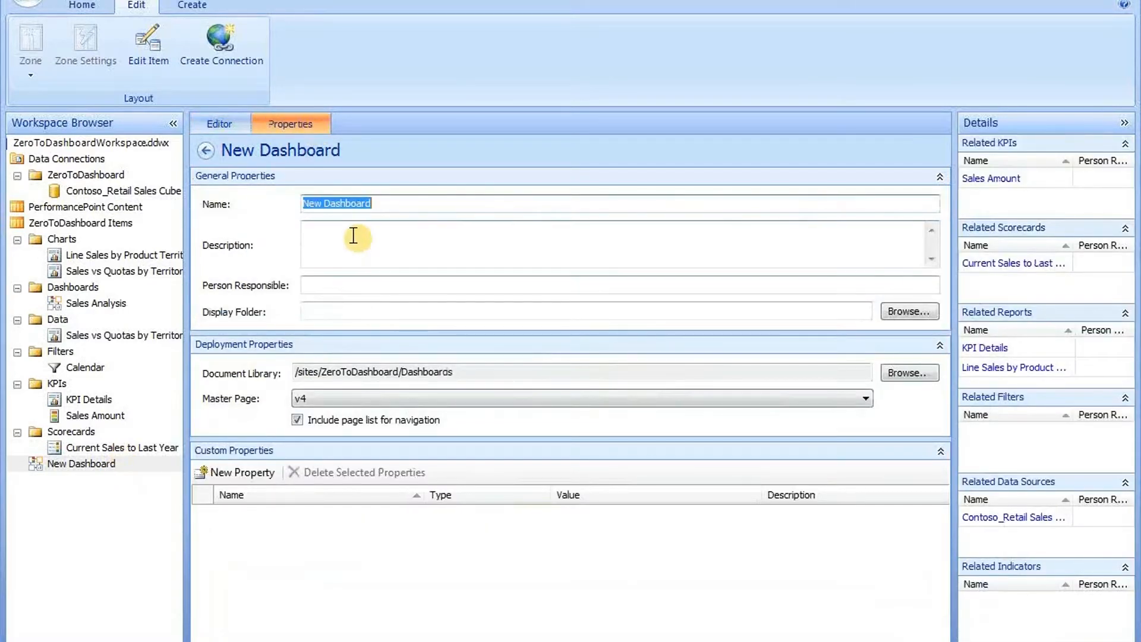
{"action": "type", "text": "KPI e"}
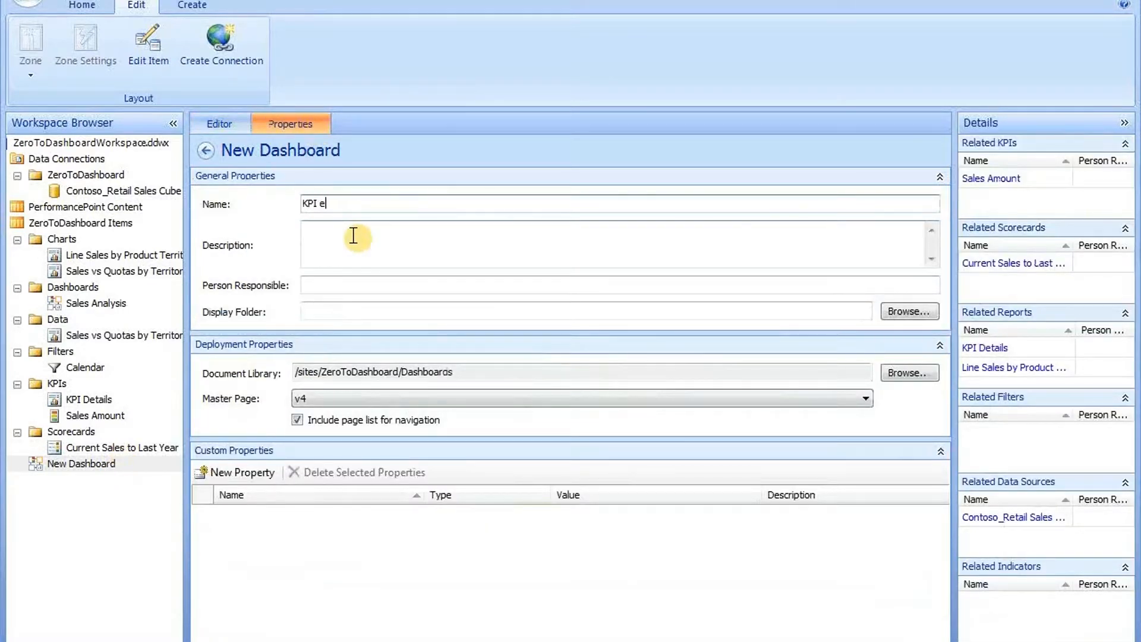
{"action": "type", "text": "xample"}
{"action": "key", "text": "Tab"}
{"action": "key", "text": "Tab"}
{"action": "key", "text": "Tab"}
{"action": "type", "text": "D"}
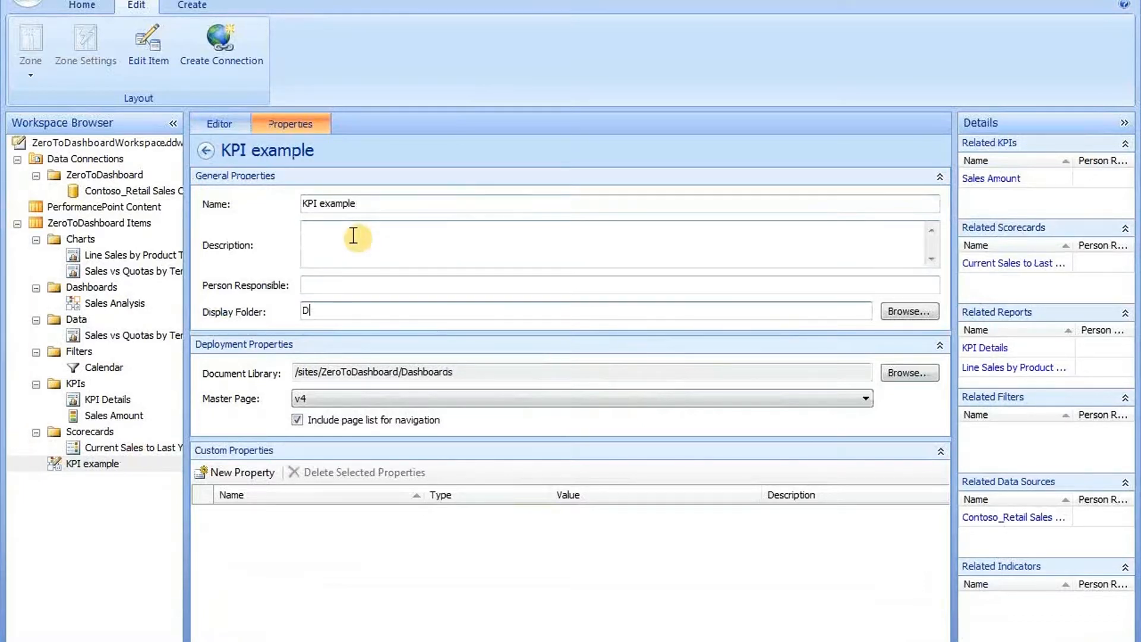
{"action": "type", "text": "ashboards"}
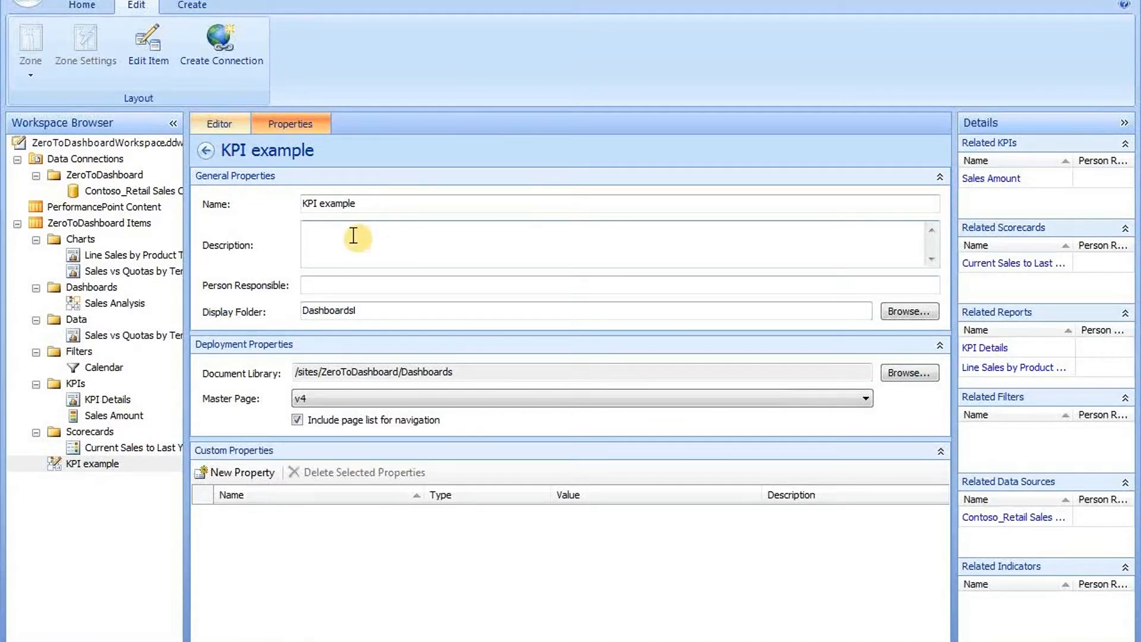
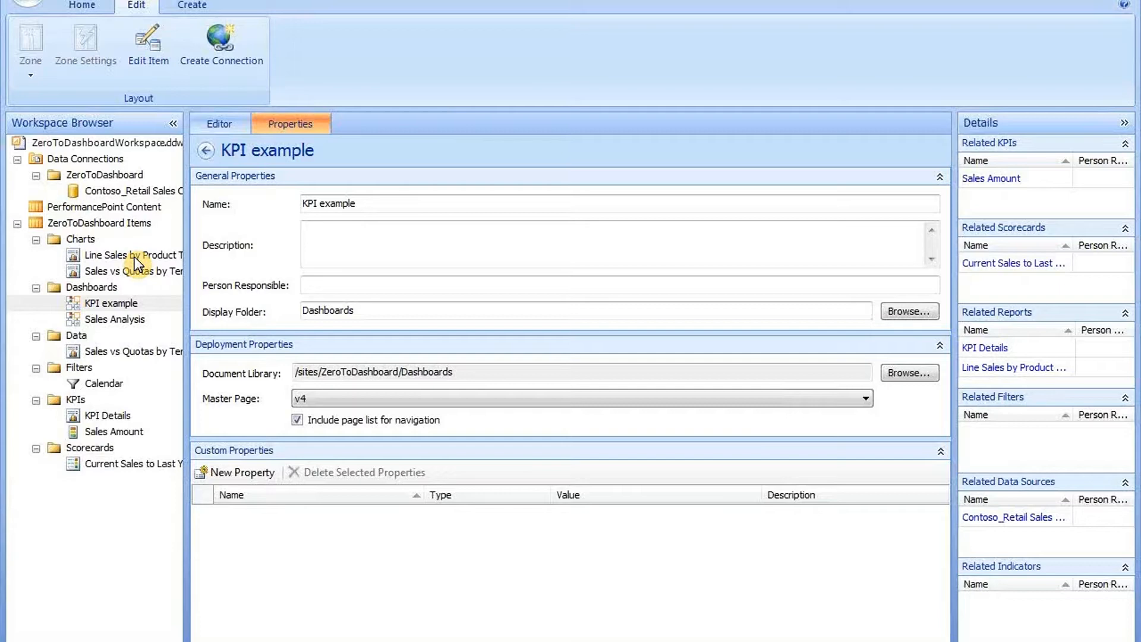
Start a new Member Selection filter in ZeroToDashboard Items, using the Contoso_Retail Sales Cube connection as its data source.
{"action": "left_click", "coordinate": [88, 227]}
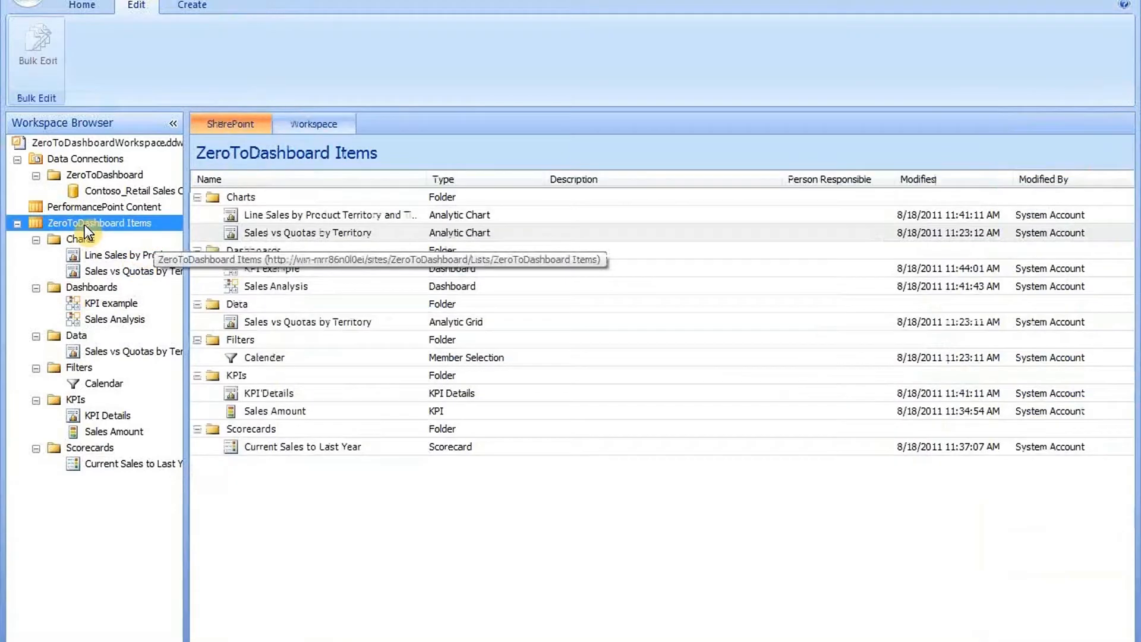
{"action": "right_click", "coordinate": [101, 224]}
{"action": "mouse_move", "coordinate": [223, 235]}
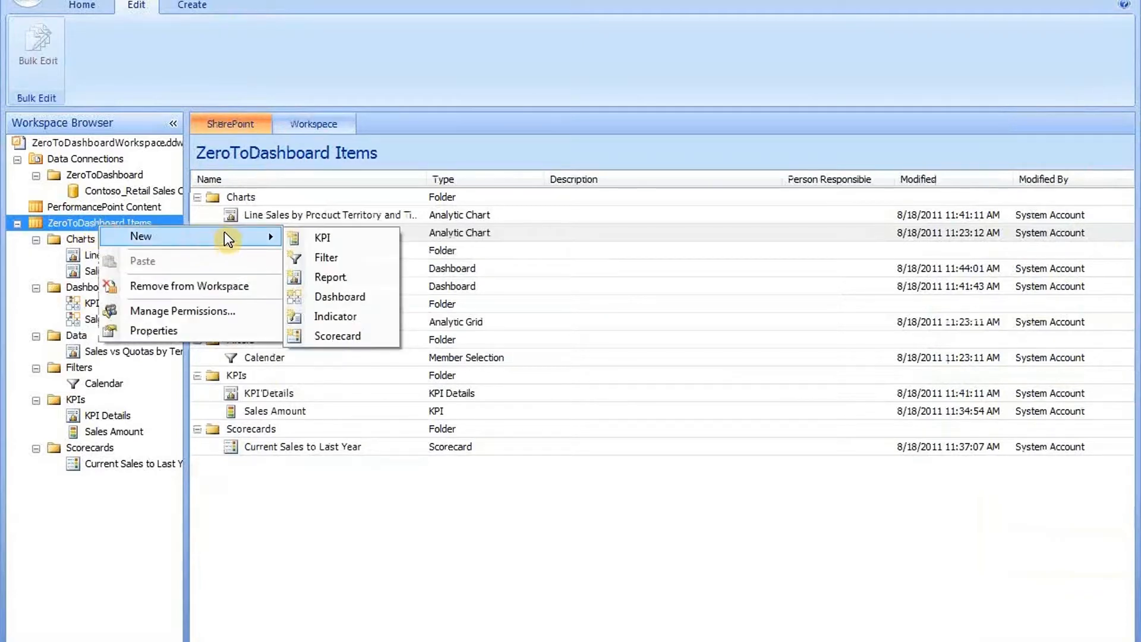
{"action": "left_click", "coordinate": [340, 257]}
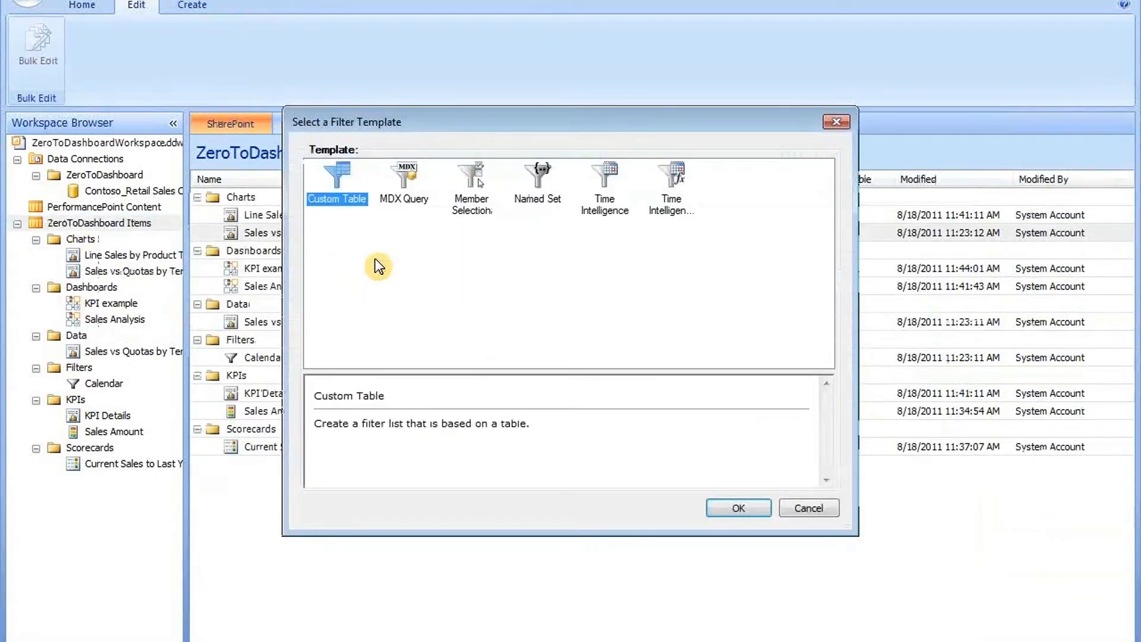
{"action": "left_click", "coordinate": [470, 214]}
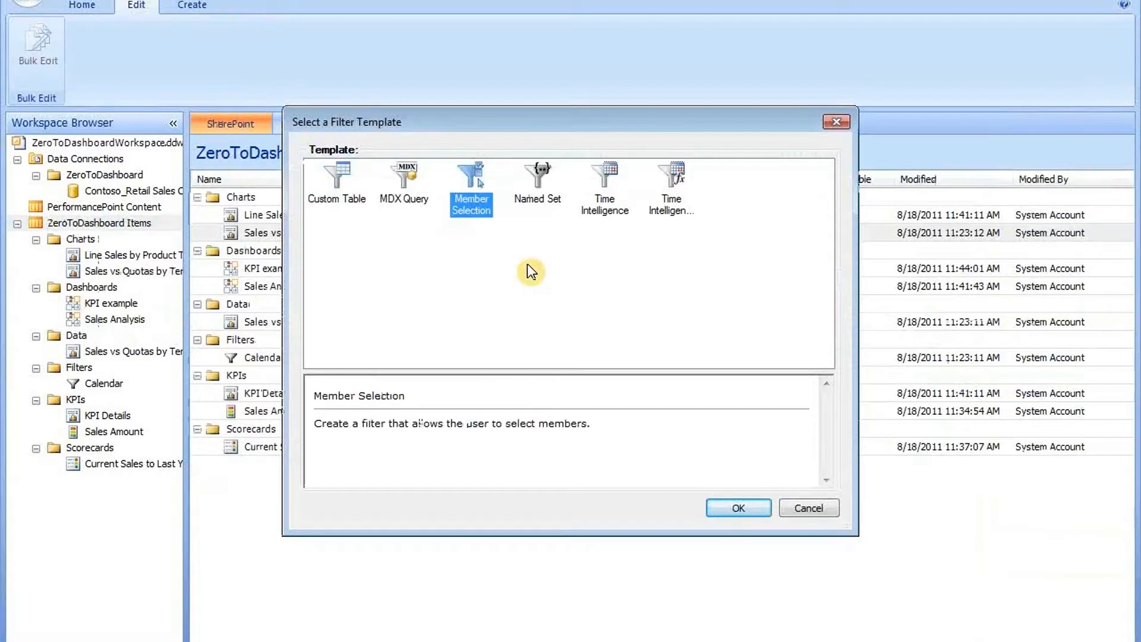
{"action": "left_click", "coordinate": [757, 504]}
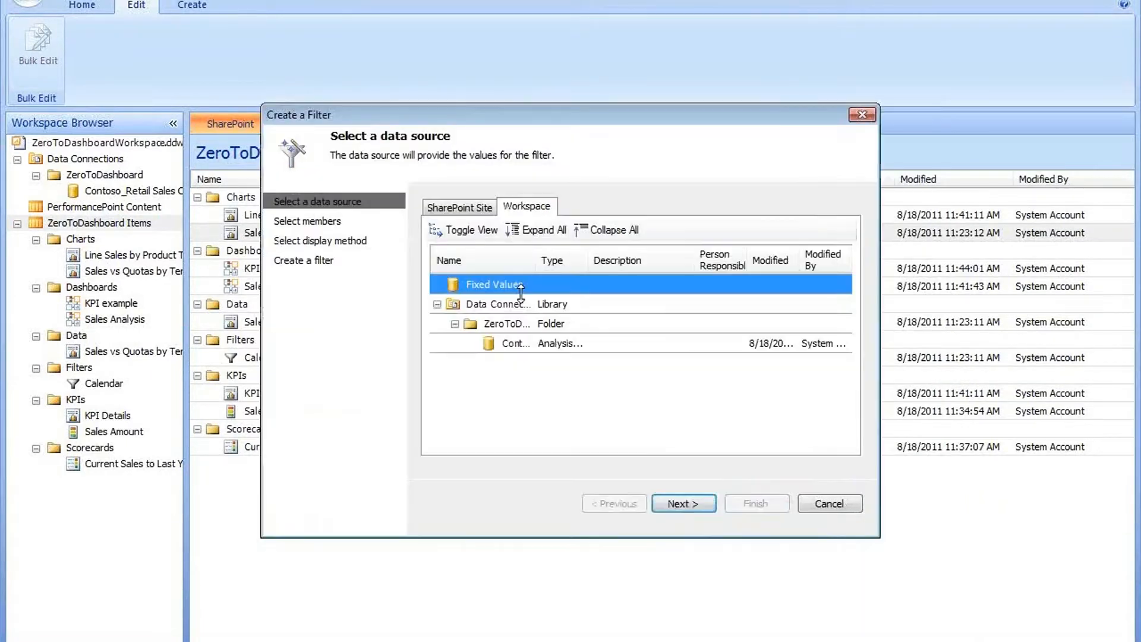
{"action": "left_click", "coordinate": [612, 343]}
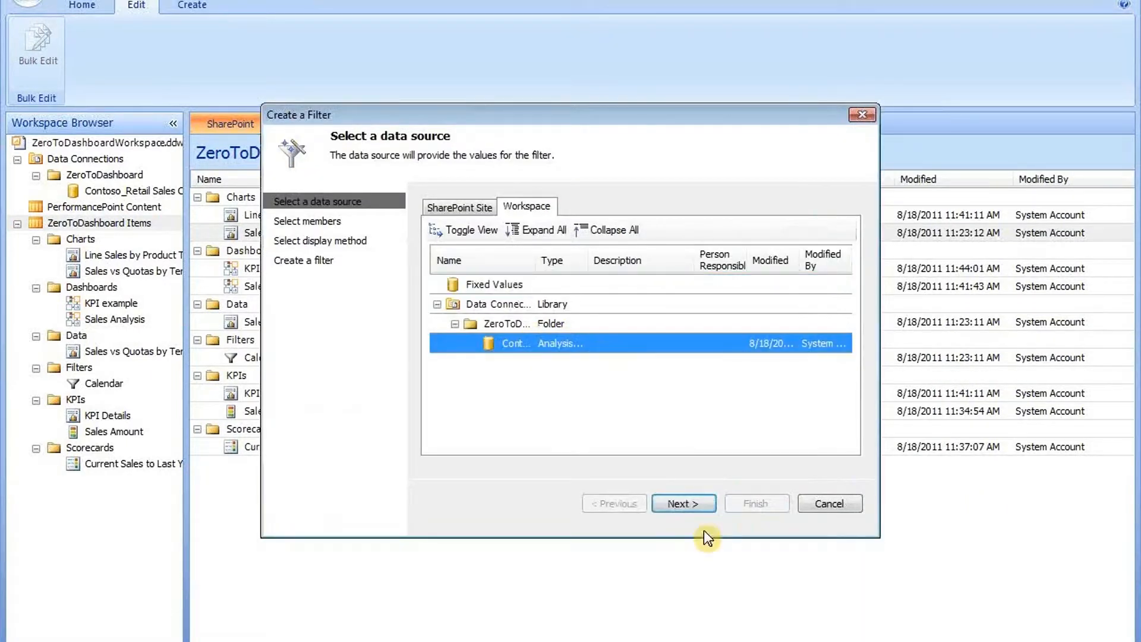
{"action": "left_click", "coordinate": [687, 505]}
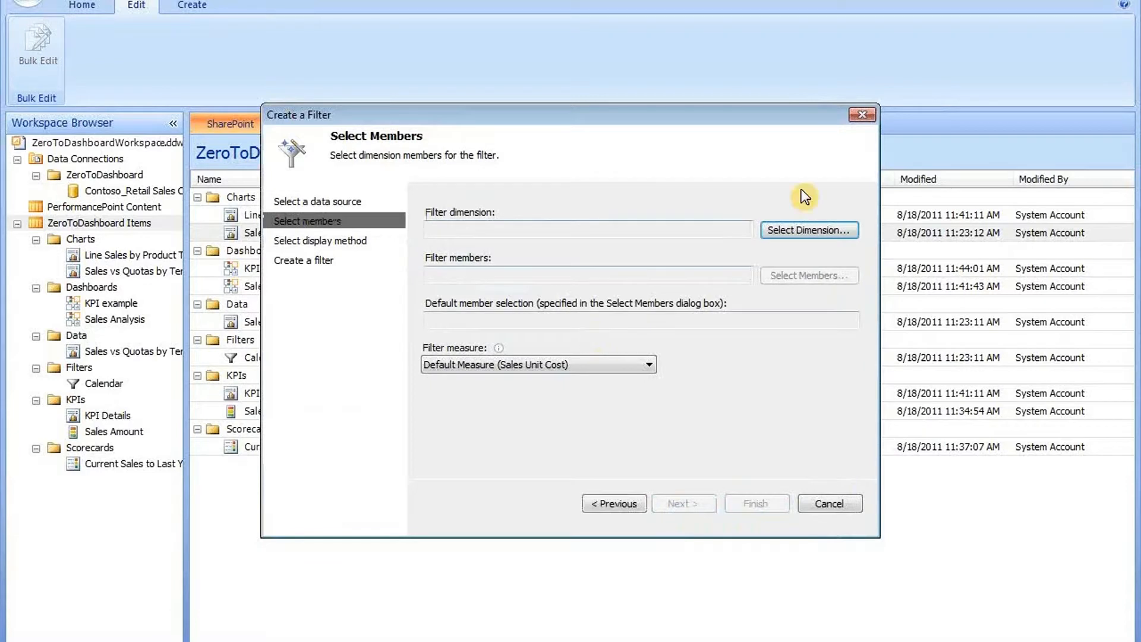
Set the new filter's dimension to Product.Product Category Name.
{"action": "left_click", "coordinate": [811, 233]}
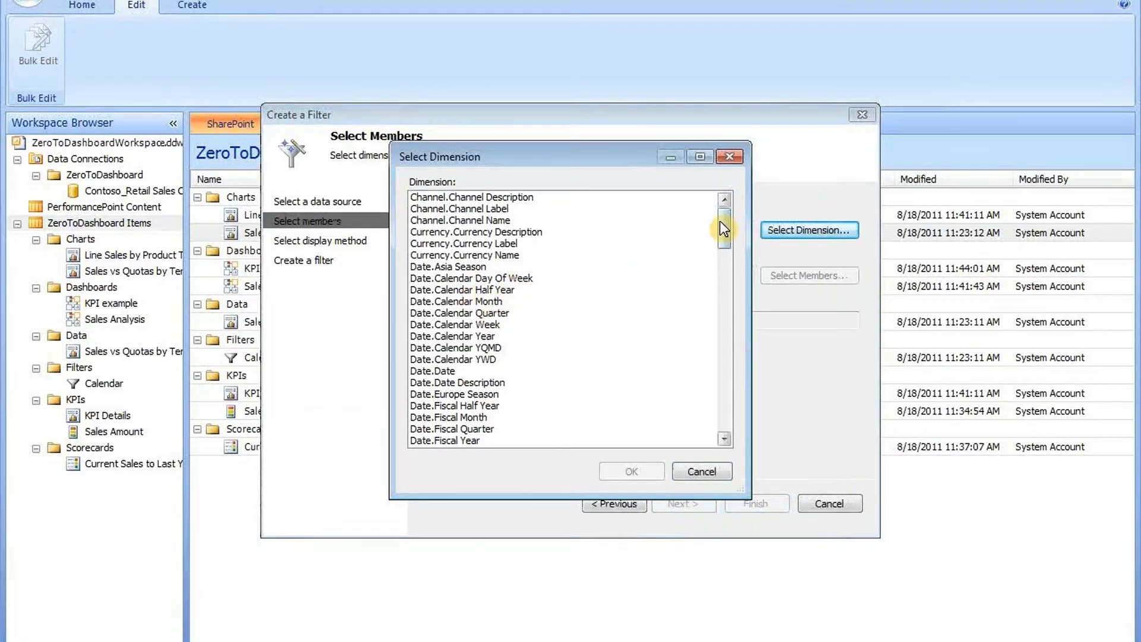
{"action": "left_click_drag", "start_coordinate": [719, 220], "coordinate": [723, 340]}
{"action": "left_click", "coordinate": [542, 246]}
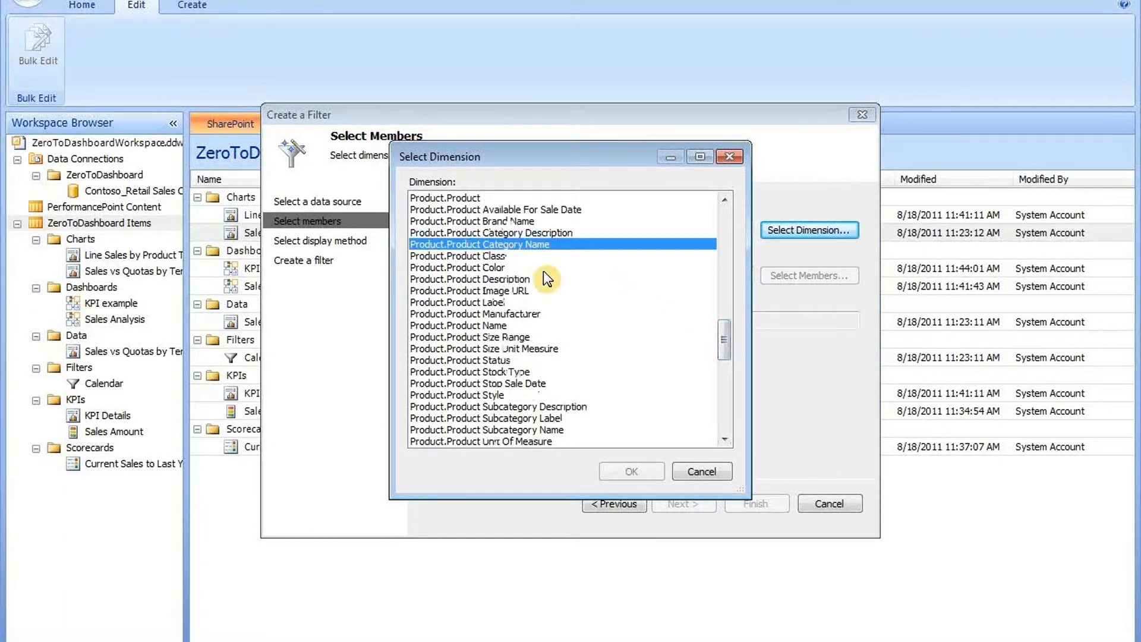
{"action": "left_click", "coordinate": [630, 471]}
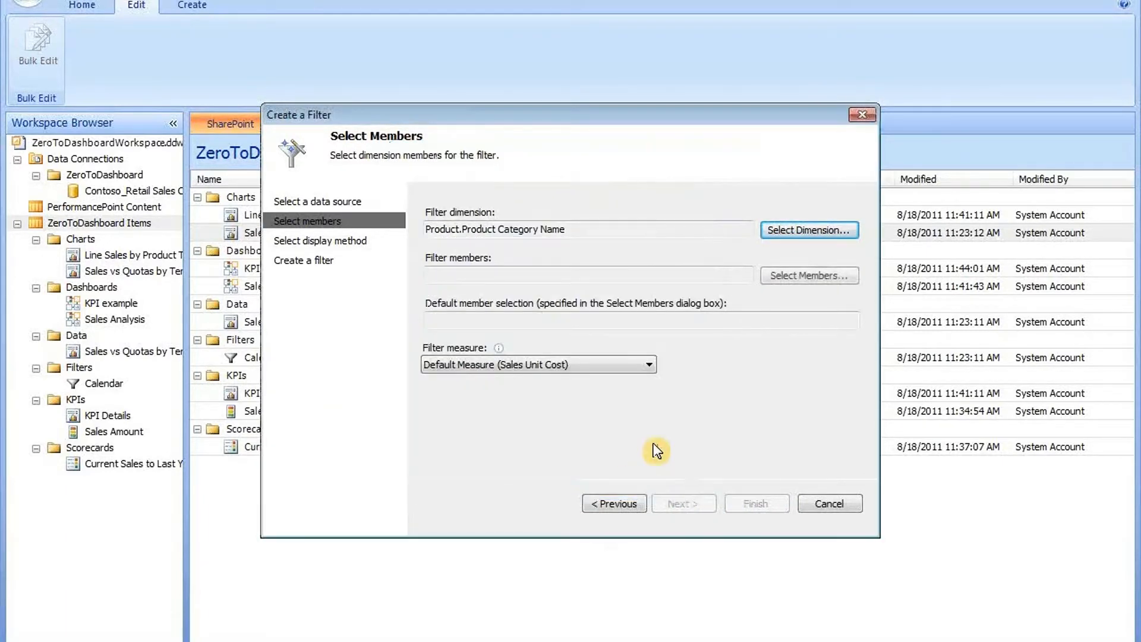
Autoselect the children of All Products as the category filter's members.
{"action": "left_click", "coordinate": [794, 269]}
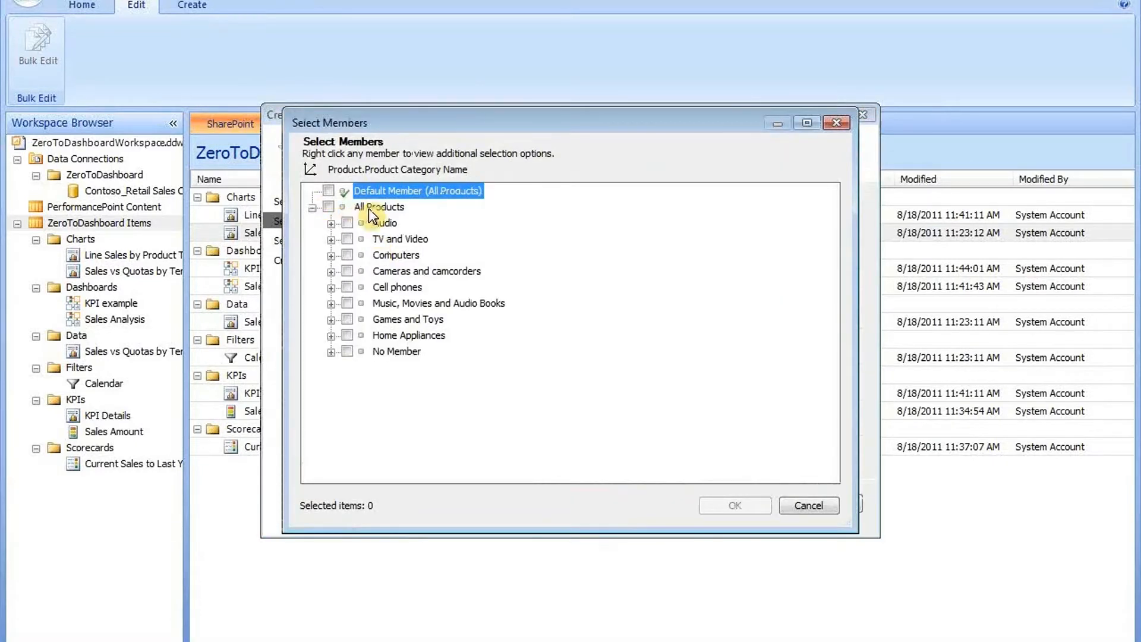
{"action": "left_click", "coordinate": [369, 207]}
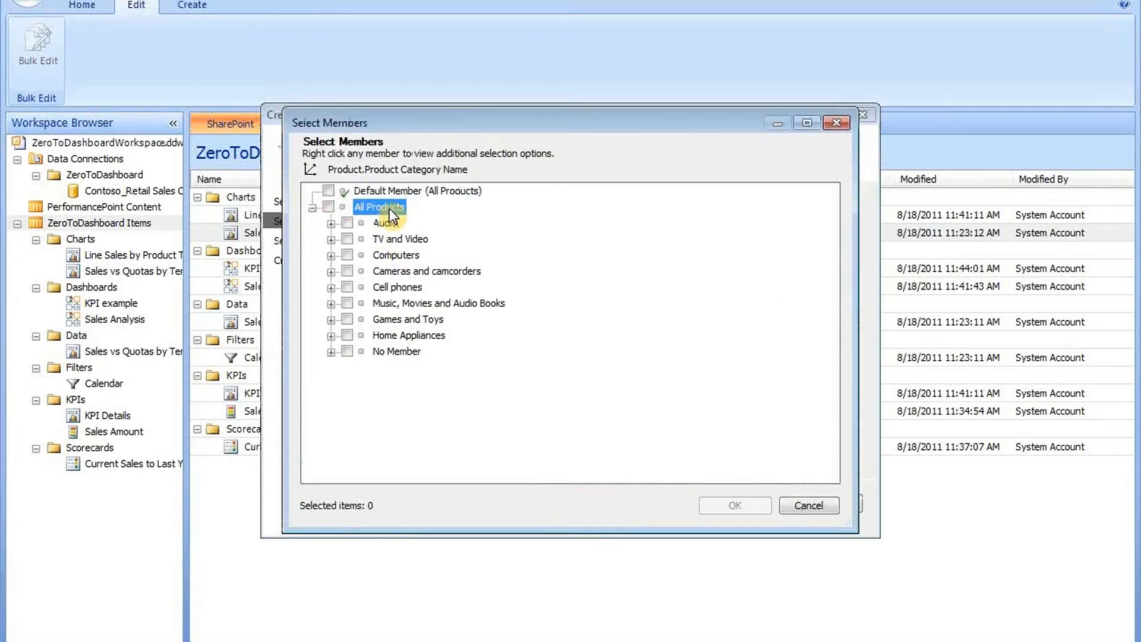
{"action": "right_click", "coordinate": [391, 215]}
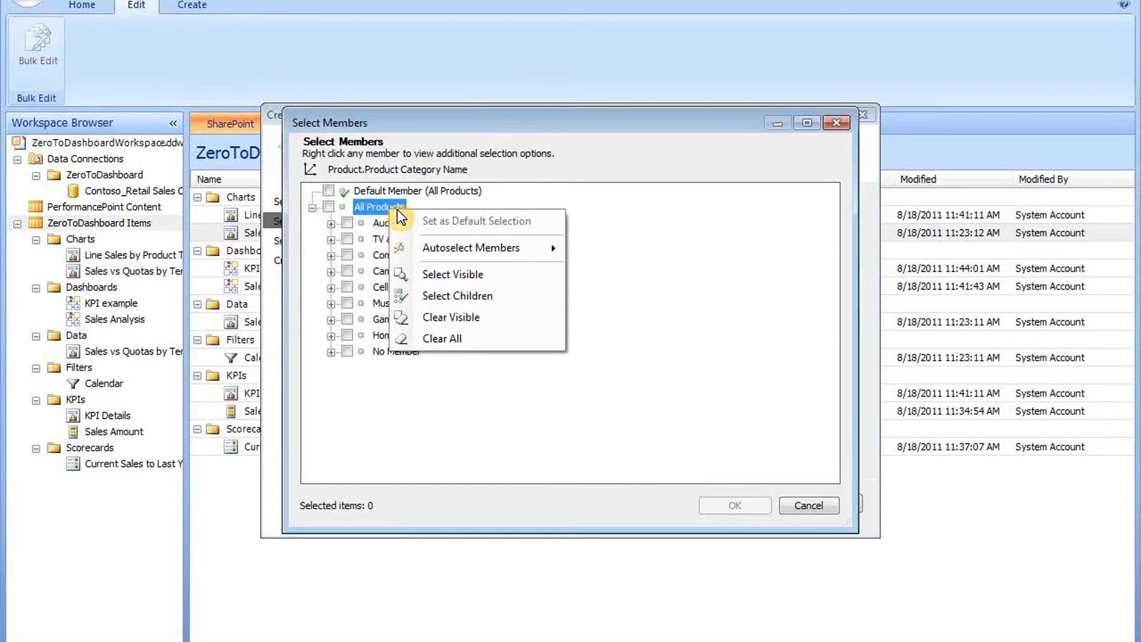
{"action": "mouse_move", "coordinate": [470, 248]}
{"action": "left_click", "coordinate": [618, 253]}
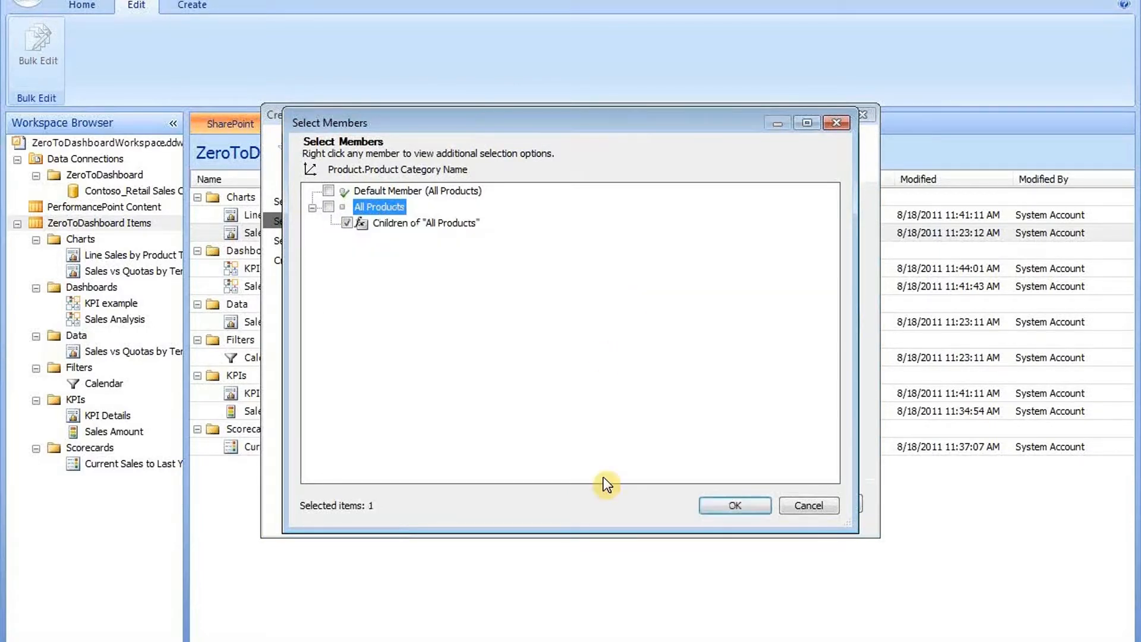
{"action": "left_click", "coordinate": [731, 504]}
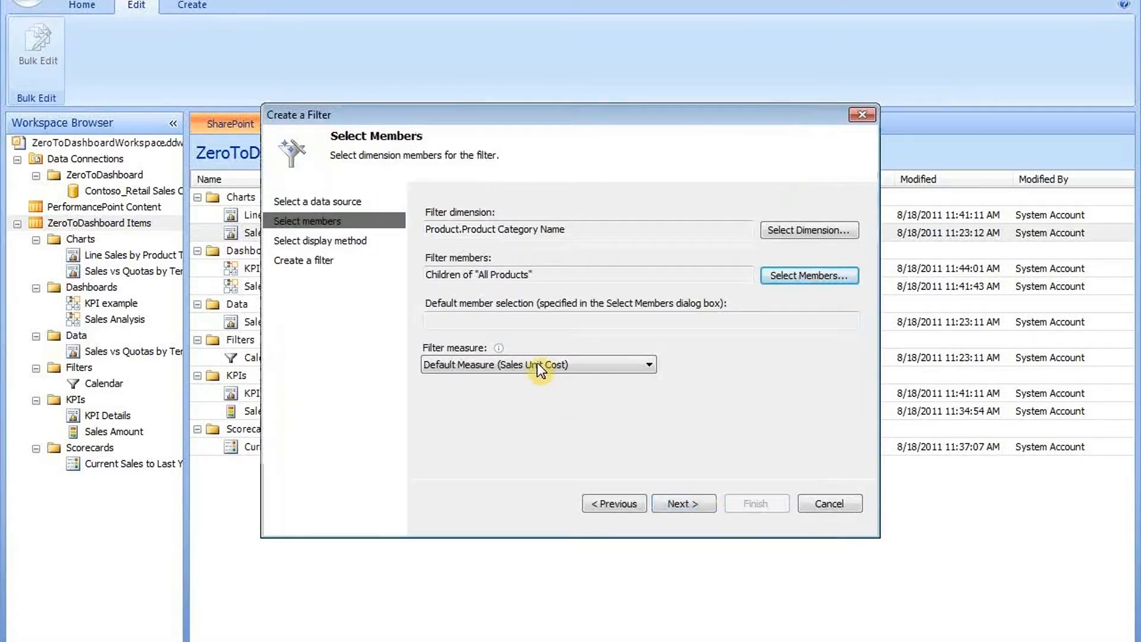
Set the filter measure to Sales Amount and finish creating the category filter with the List display method.
{"action": "mouse_move", "coordinate": [502, 348]}
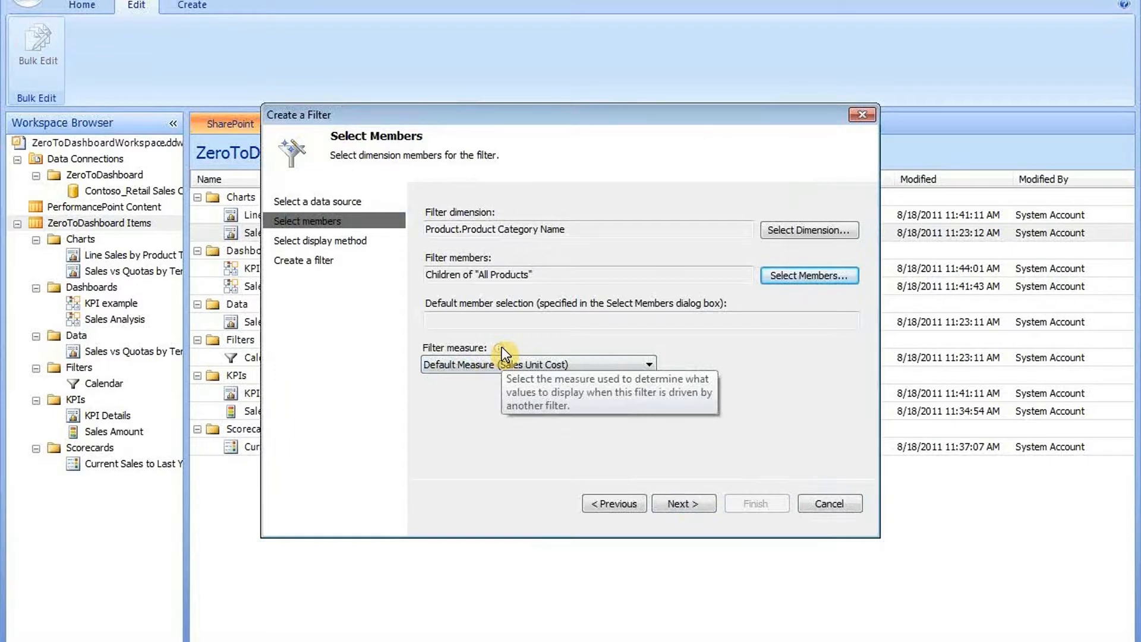
{"action": "left_click", "coordinate": [632, 363]}
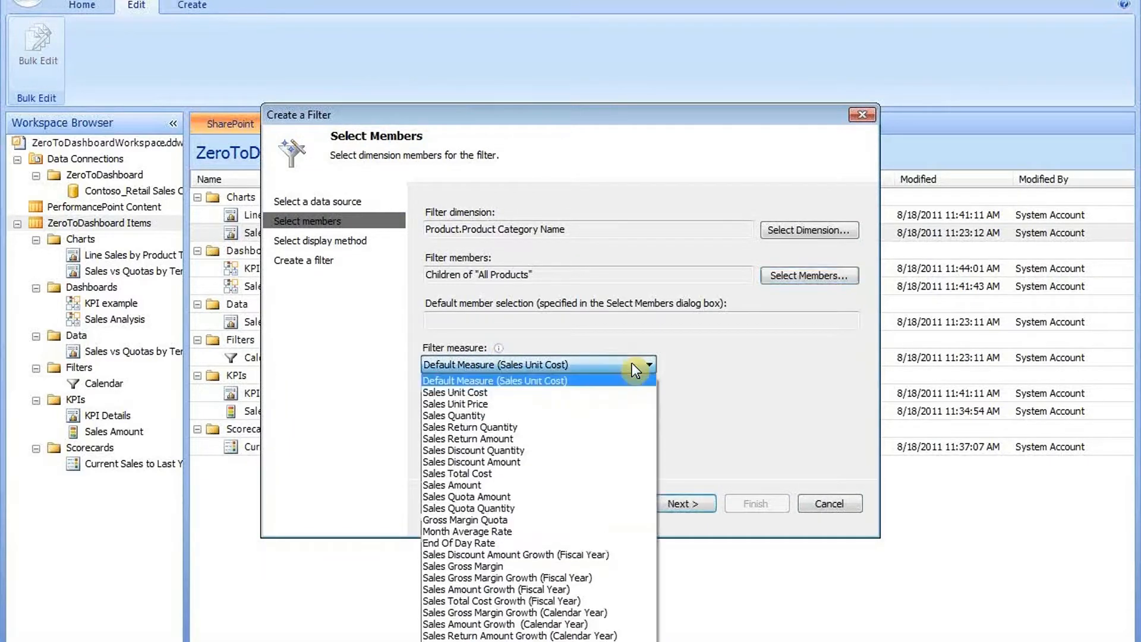
{"action": "left_click", "coordinate": [491, 485]}
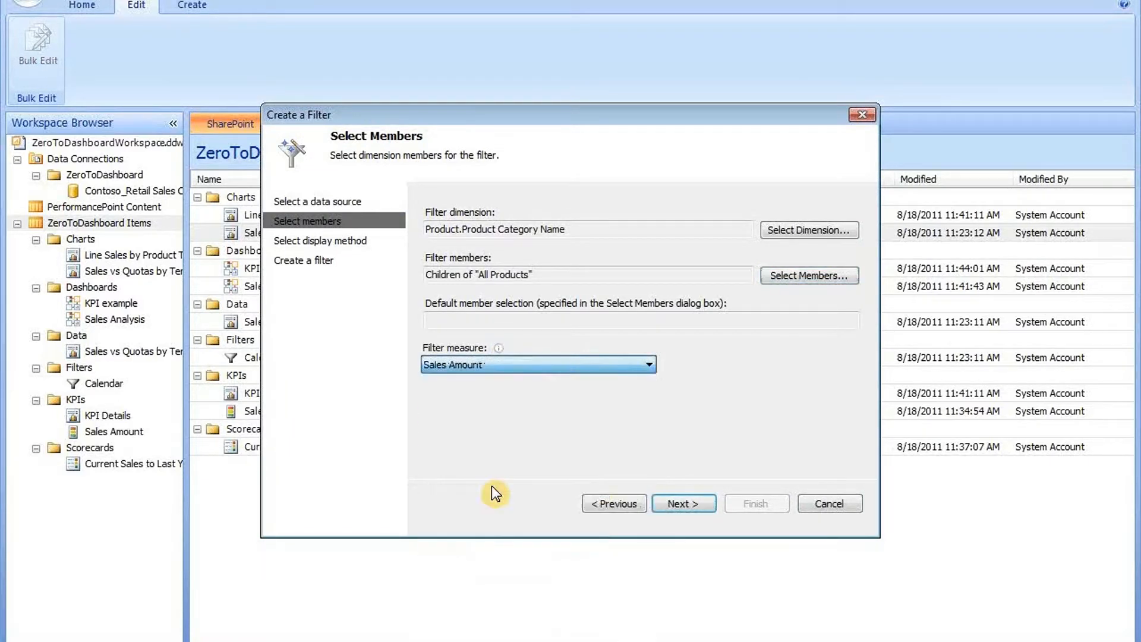
{"action": "left_click", "coordinate": [686, 504]}
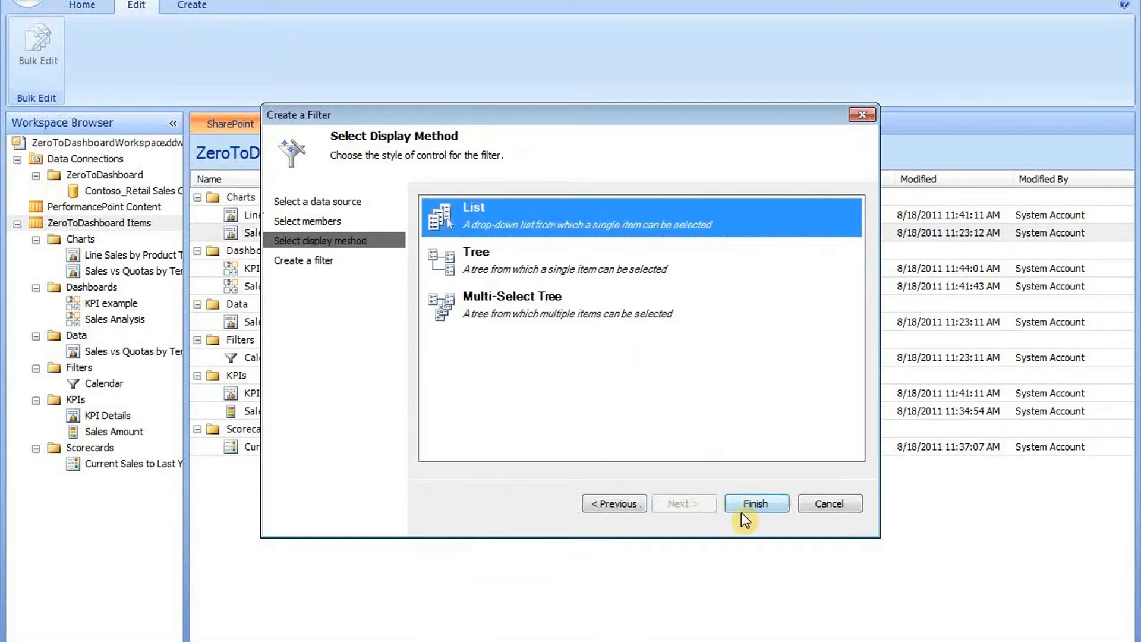
{"action": "left_click", "coordinate": [755, 504]}
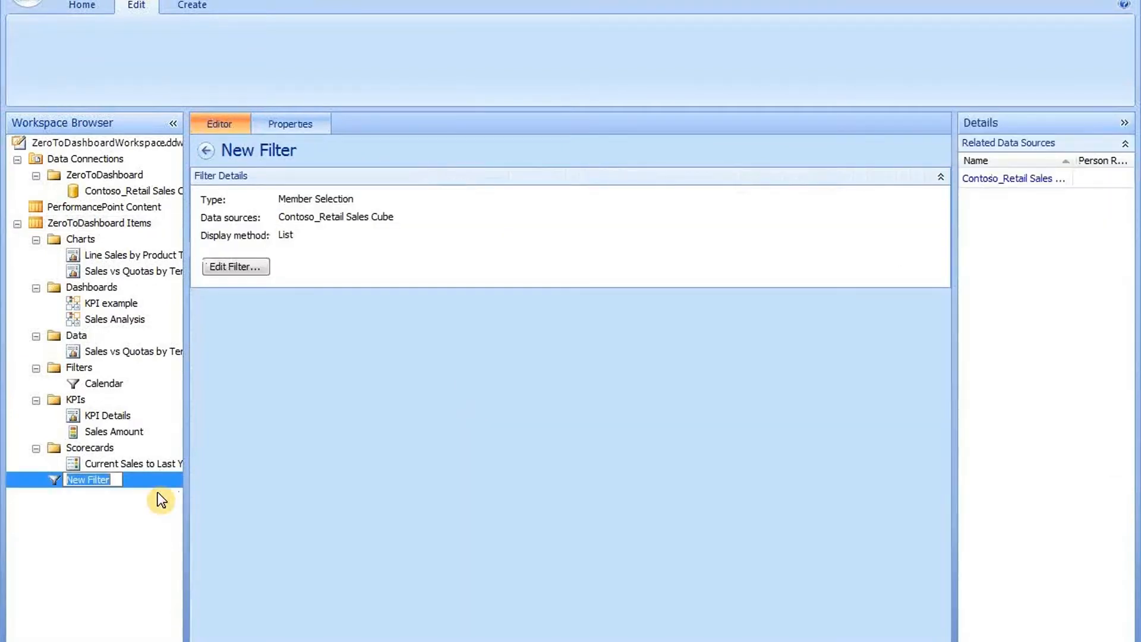
Name the new filter Products and set its display folder to Filters.
{"action": "type", "text": "Products"}
{"action": "key", "text": "Return"}
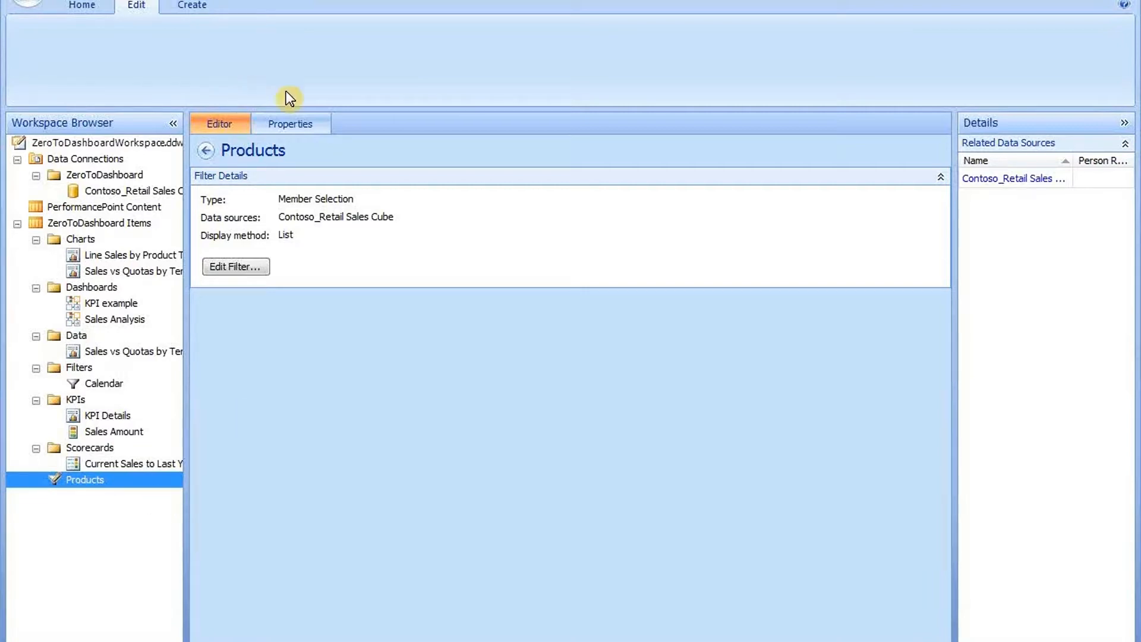
{"action": "left_click", "coordinate": [302, 124]}
{"action": "left_click", "coordinate": [318, 314]}
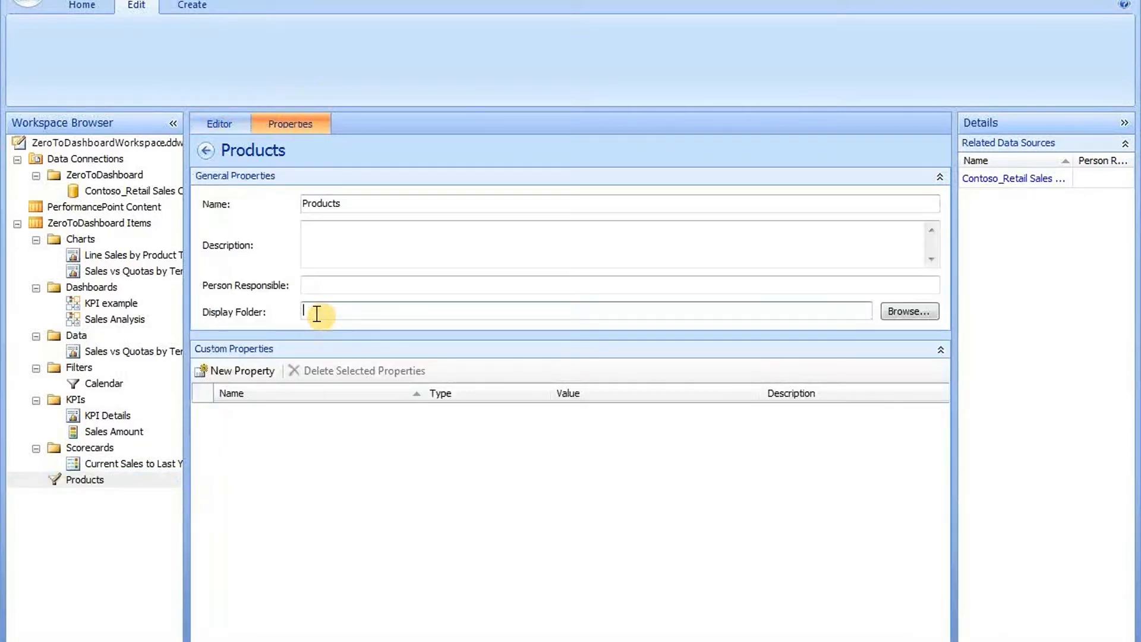
{"action": "type", "text": "Filters"}
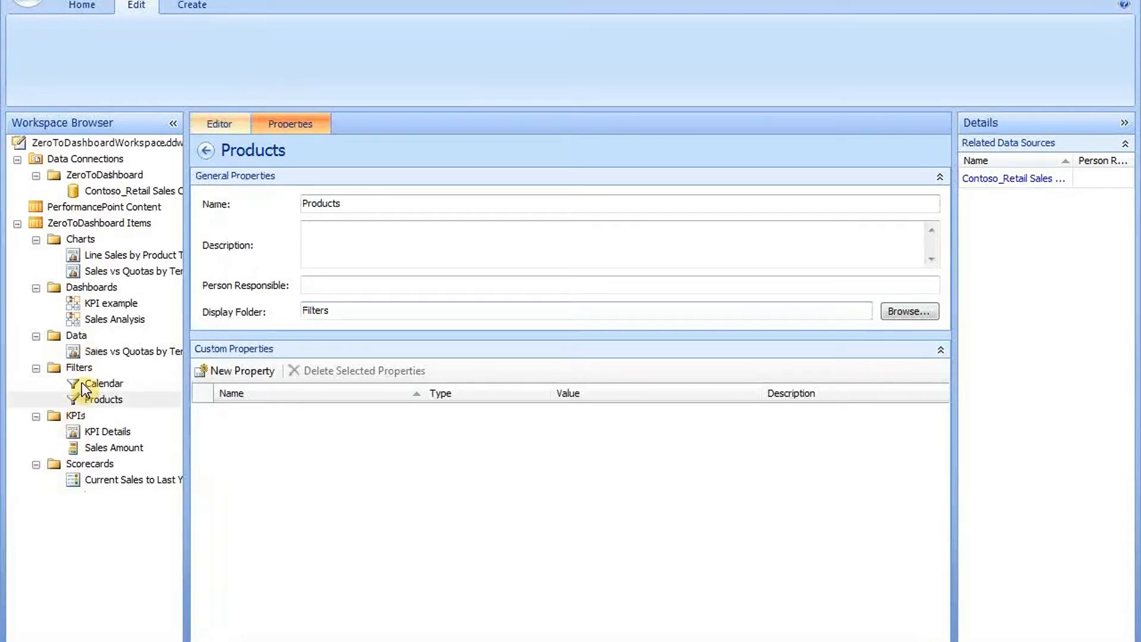
Start another Member Selection filter inside the Filters folder, using the Contoso_Retail Sales Cube data source.
{"action": "right_click", "coordinate": [79, 365]}
{"action": "mouse_move", "coordinate": [179, 376]}
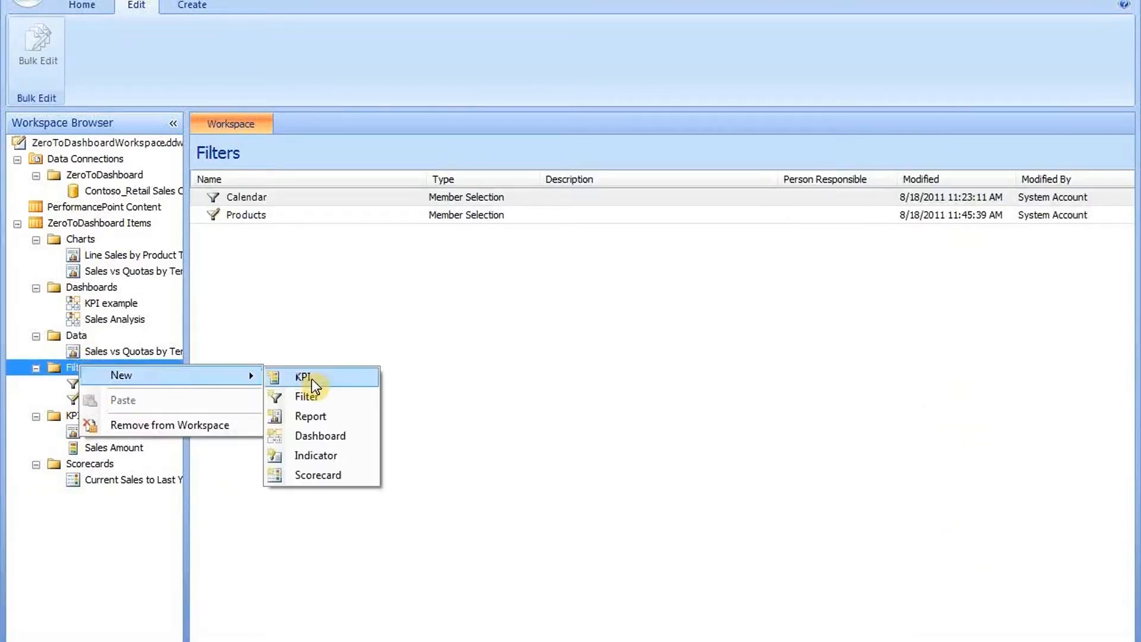
{"action": "left_click", "coordinate": [344, 397]}
{"action": "left_click", "coordinate": [469, 182]}
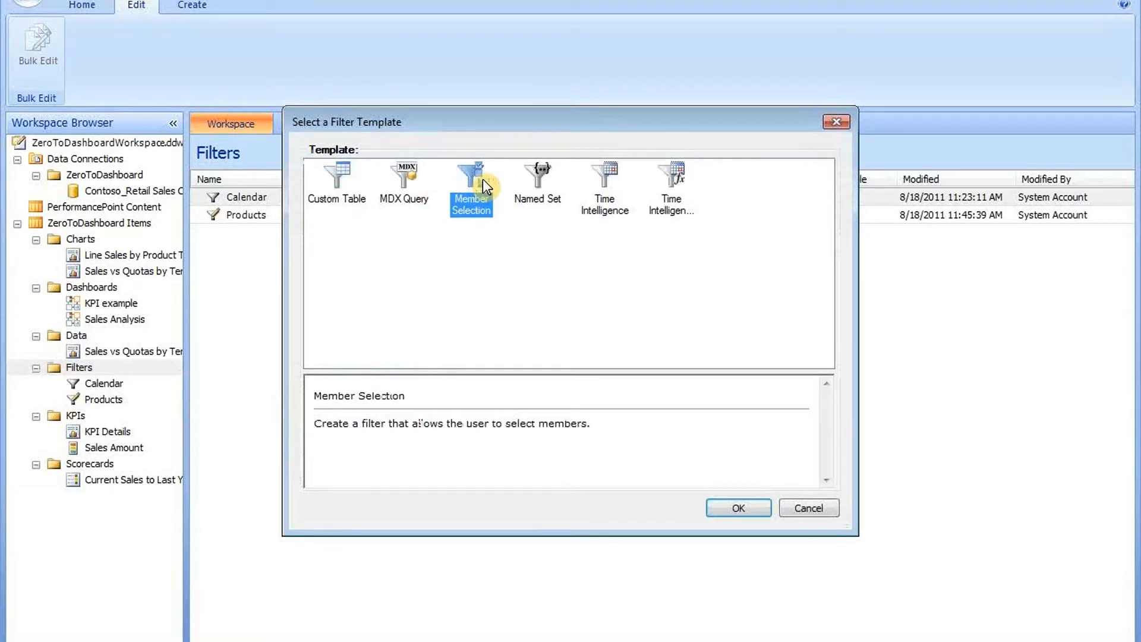
{"action": "left_click", "coordinate": [736, 510]}
{"action": "left_click", "coordinate": [569, 342]}
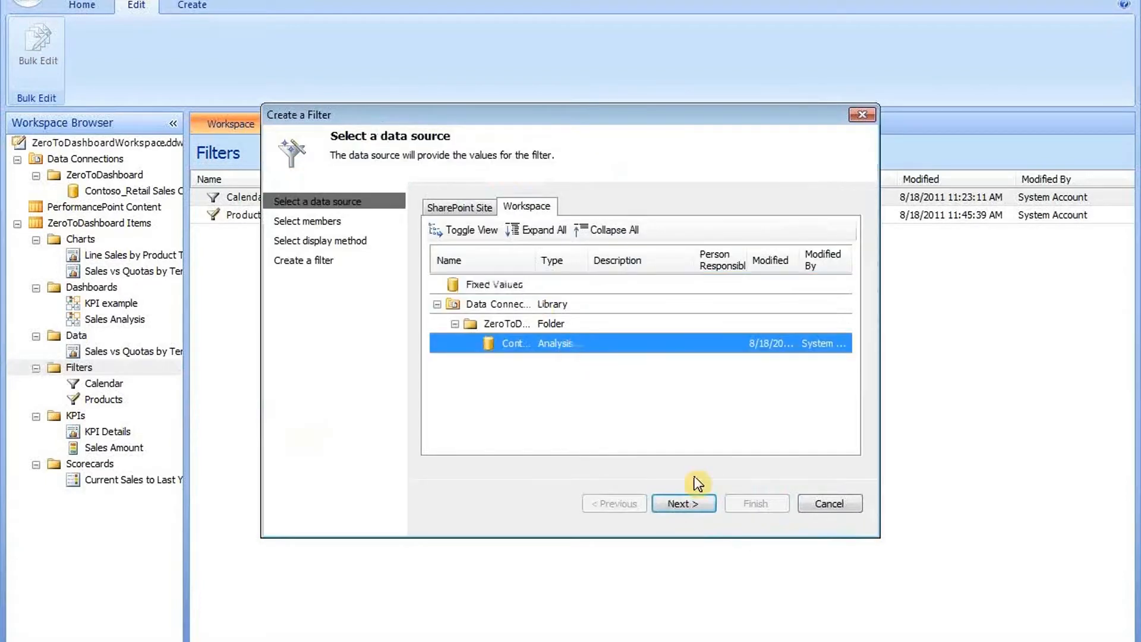
{"action": "left_click", "coordinate": [684, 504]}
Set the second filter's dimension to Product.Product Subcategory Name.
{"action": "left_click", "coordinate": [822, 232]}
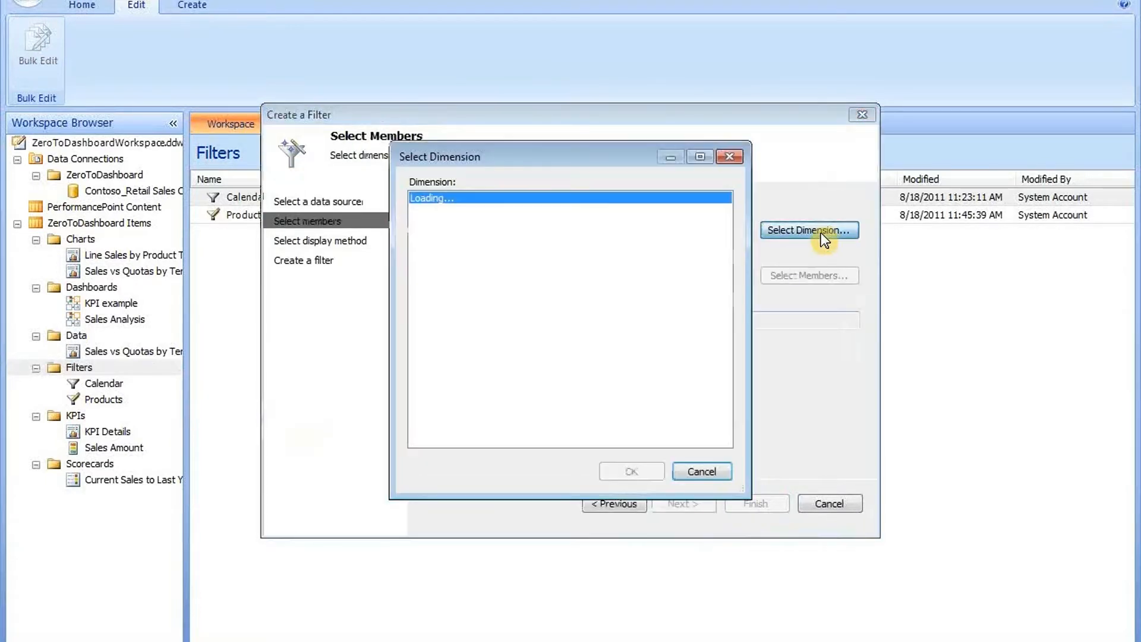
{"action": "left_click_drag", "start_coordinate": [725, 219], "coordinate": [733, 332]}
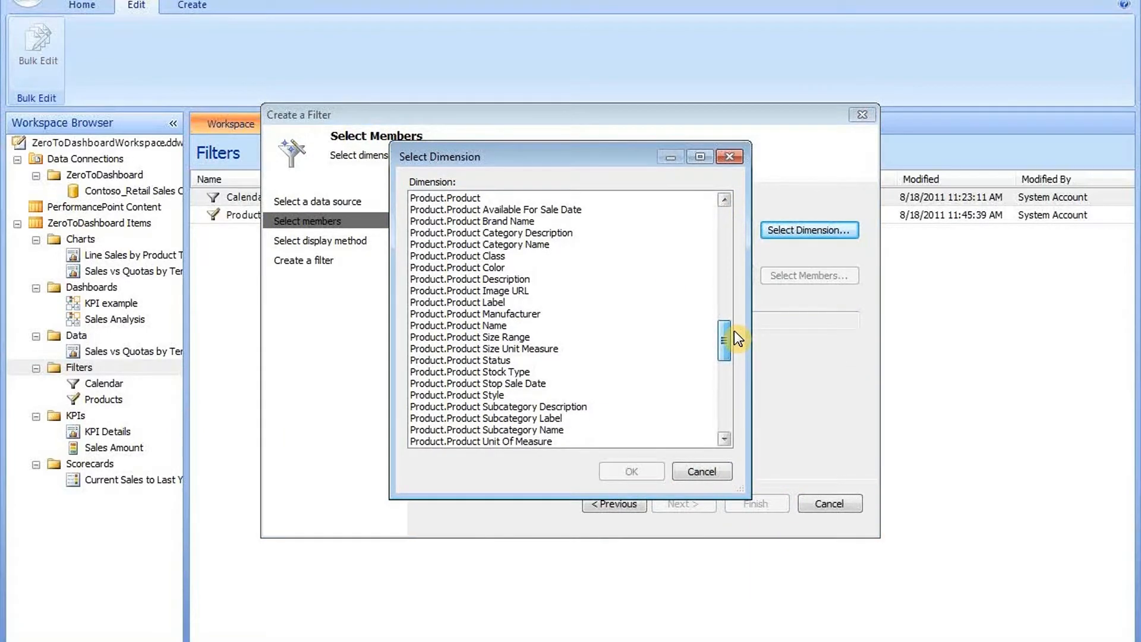
{"action": "left_click", "coordinate": [563, 440]}
{"action": "left_click", "coordinate": [562, 430]}
{"action": "left_click", "coordinate": [631, 470]}
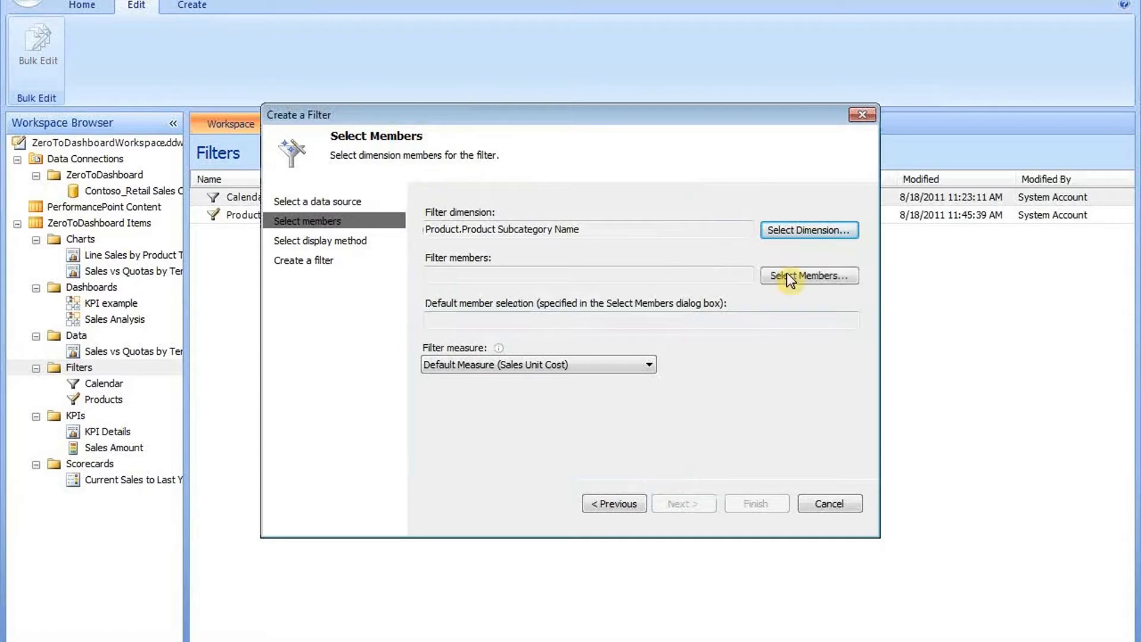
Autoselect the children of All Products as the subcategory filter's members.
{"action": "left_click", "coordinate": [792, 275]}
{"action": "right_click", "coordinate": [378, 208]}
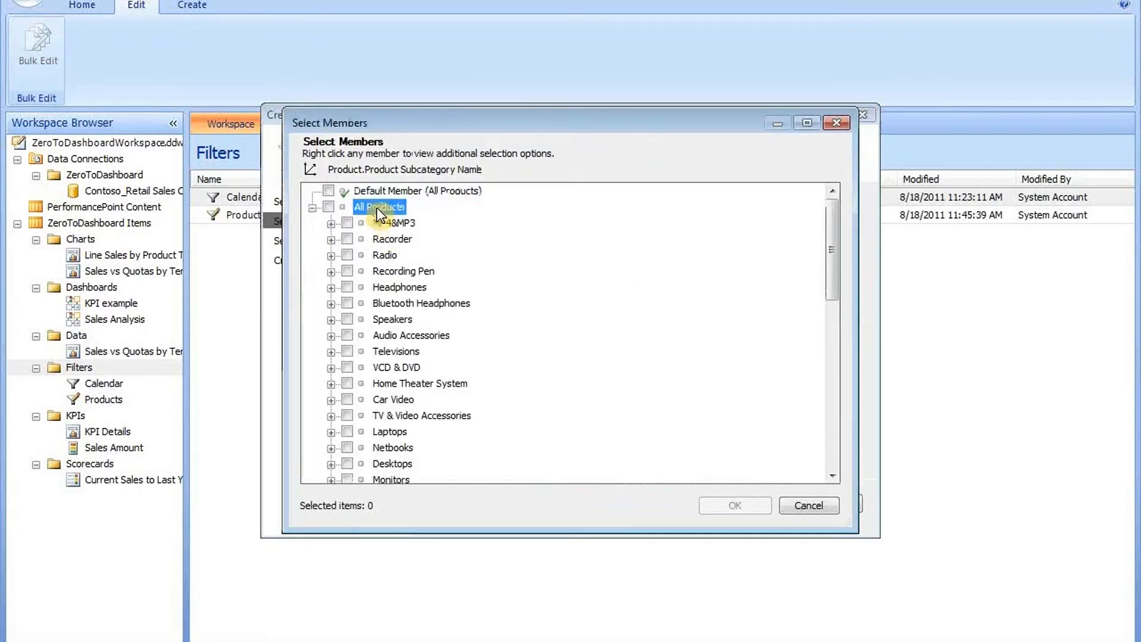
{"action": "mouse_move", "coordinate": [535, 247]}
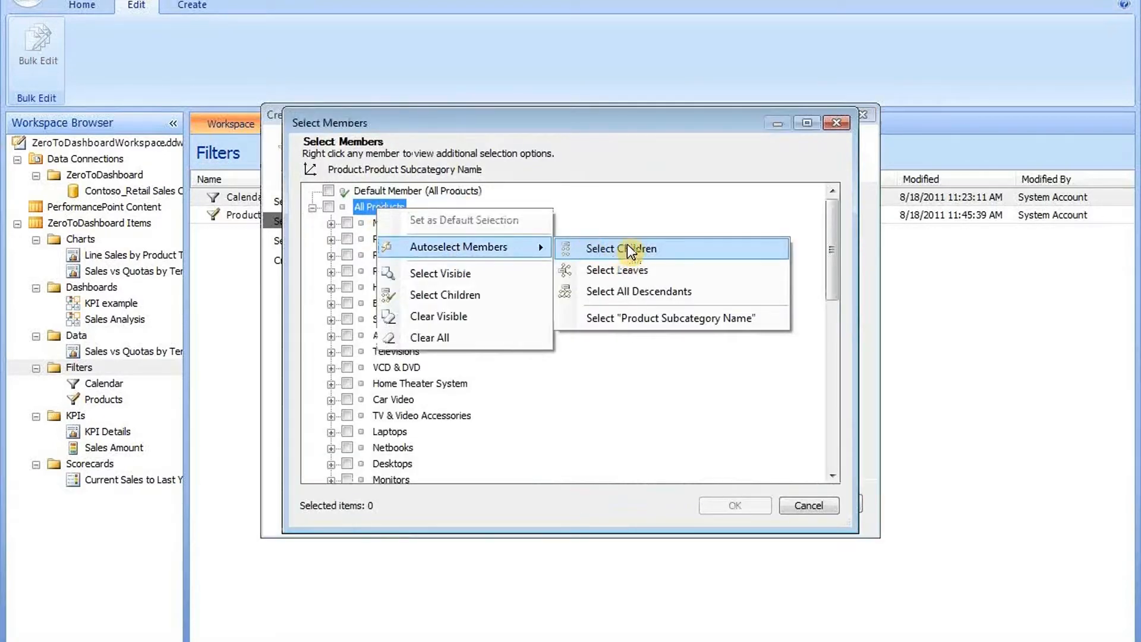
{"action": "left_click", "coordinate": [625, 249]}
{"action": "left_click", "coordinate": [735, 505]}
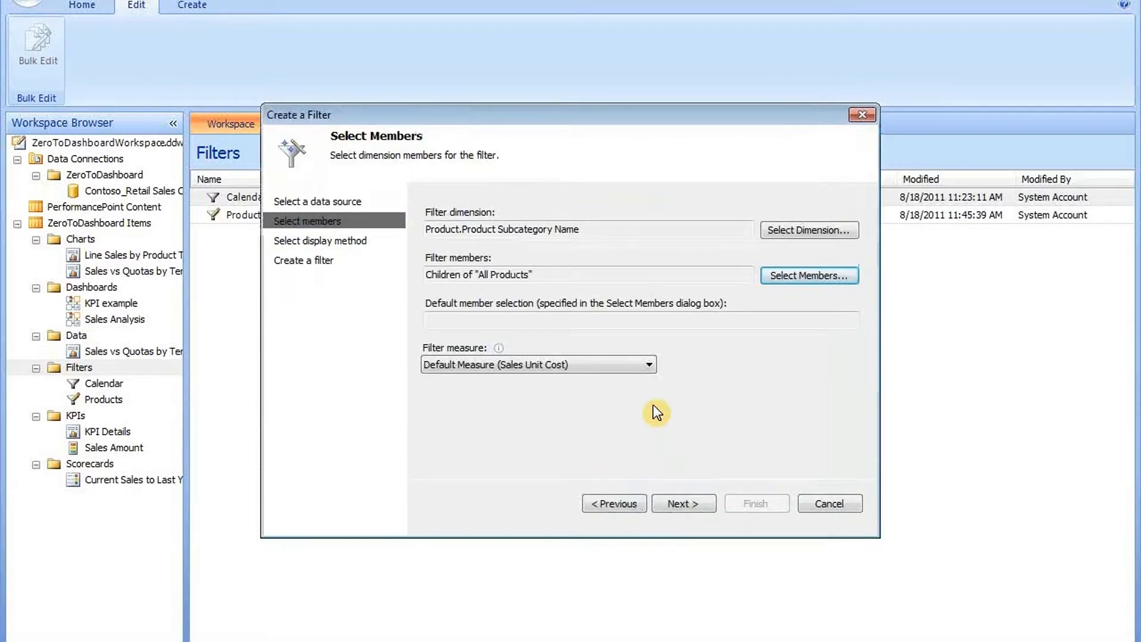
Set the subcategory filter's measure to Sales Amount and proceed to the display method selection.
{"action": "left_click", "coordinate": [548, 365]}
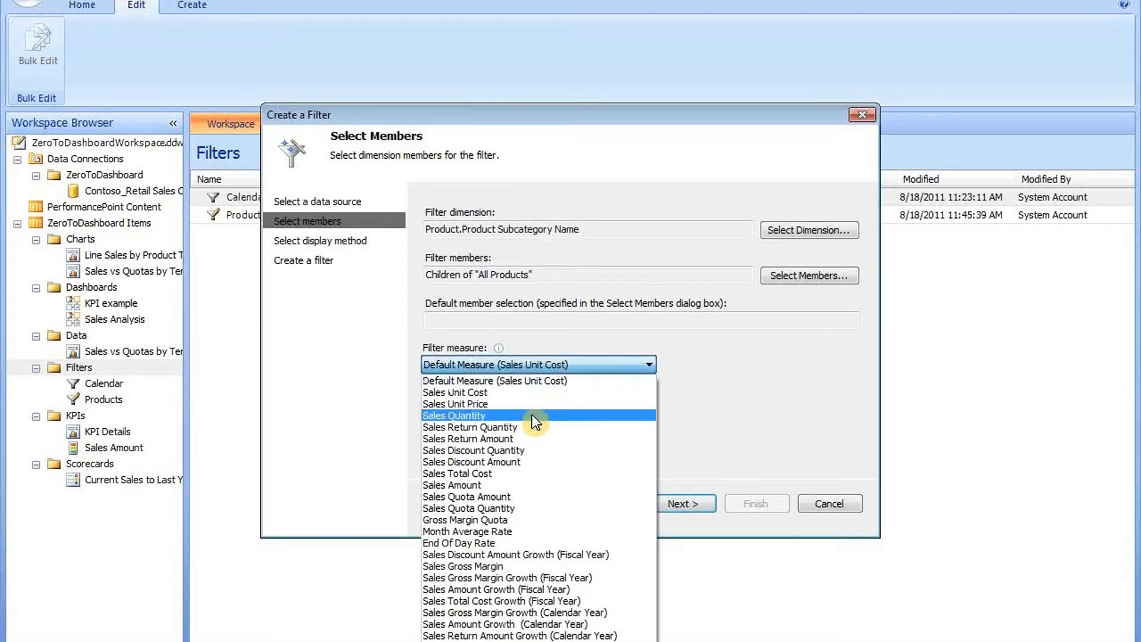
{"action": "left_click", "coordinate": [497, 485]}
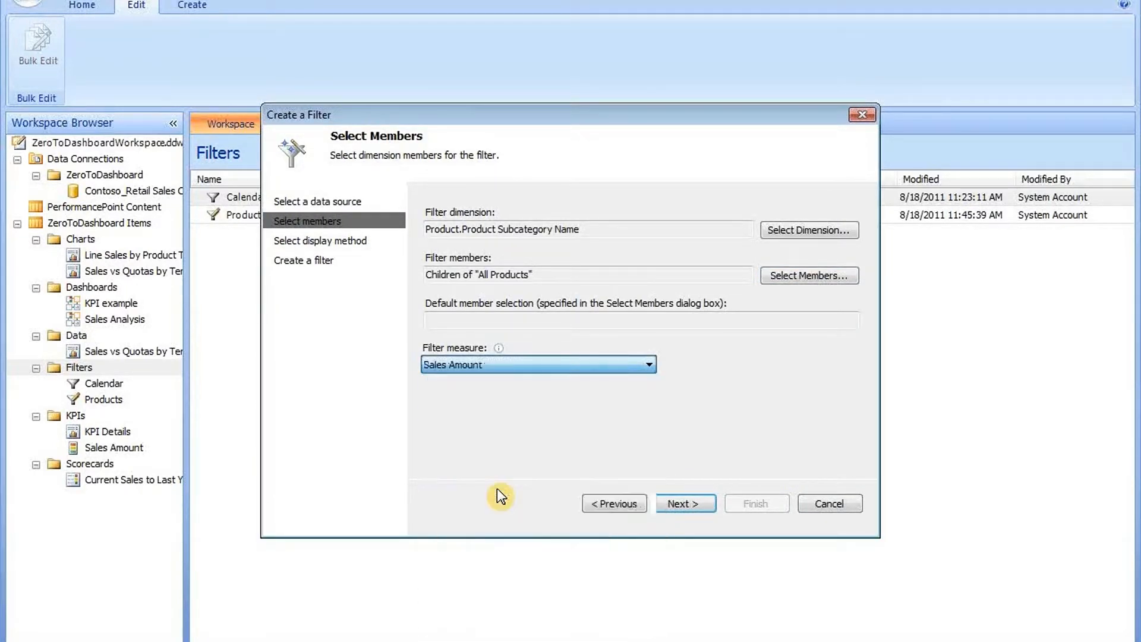
{"action": "left_click", "coordinate": [685, 503]}
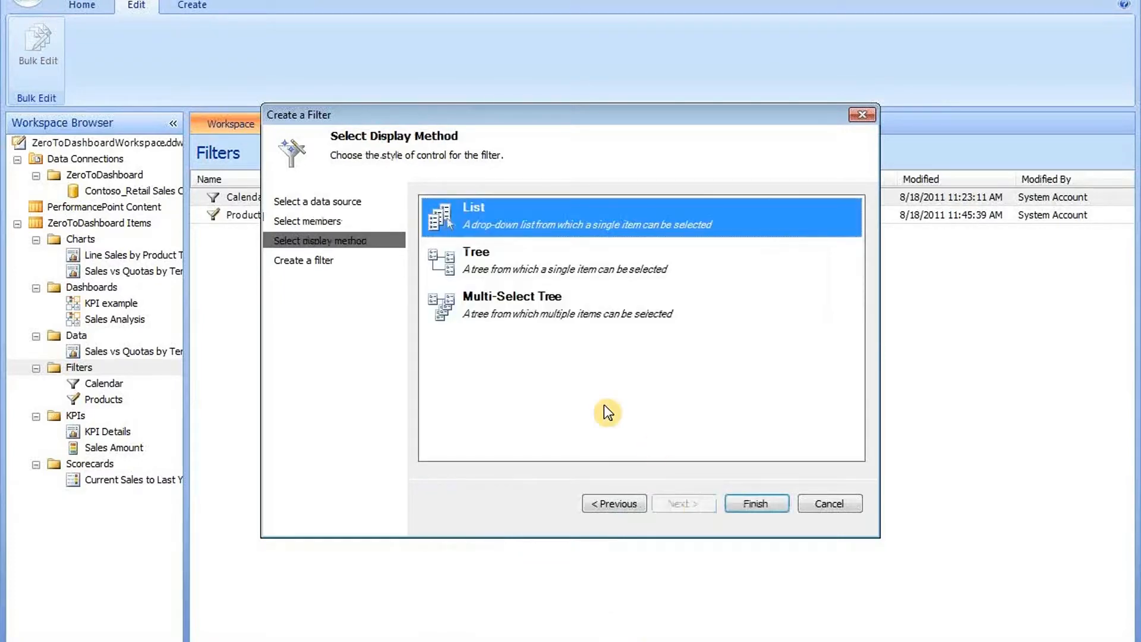
Finish the subcategory filter with the List display method and name it Product Subcategory.
{"action": "left_click", "coordinate": [755, 503]}
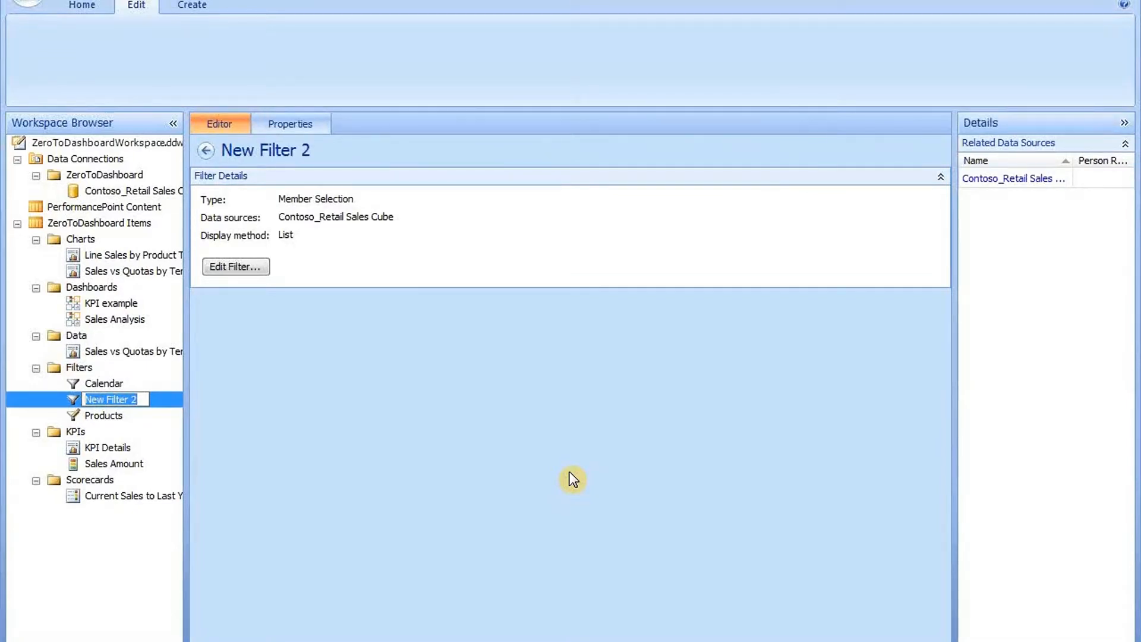
{"action": "type", "text": "Product"}
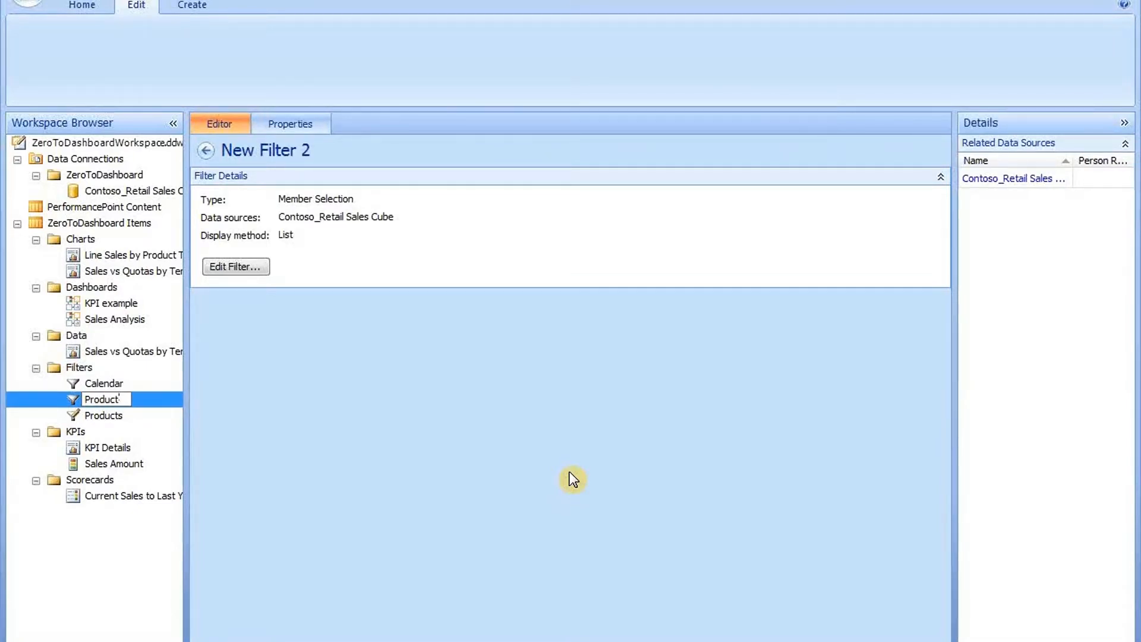
{"action": "type", "text": " Subcategory"}
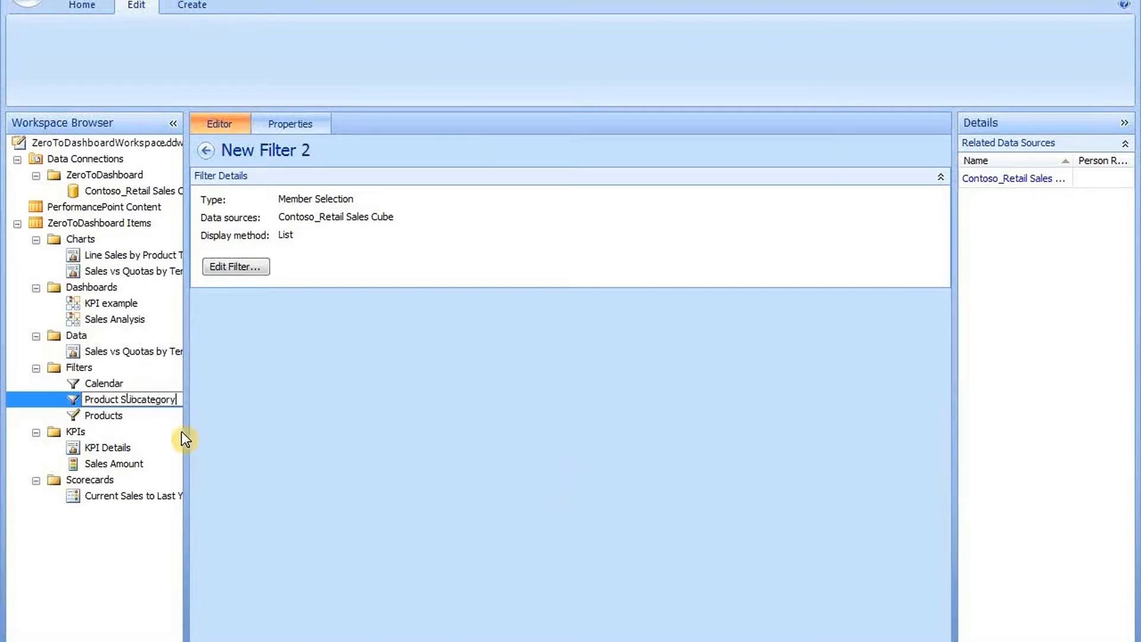
Rename the Products filter to Product Category in its general properties.
{"action": "left_click", "coordinate": [145, 415]}
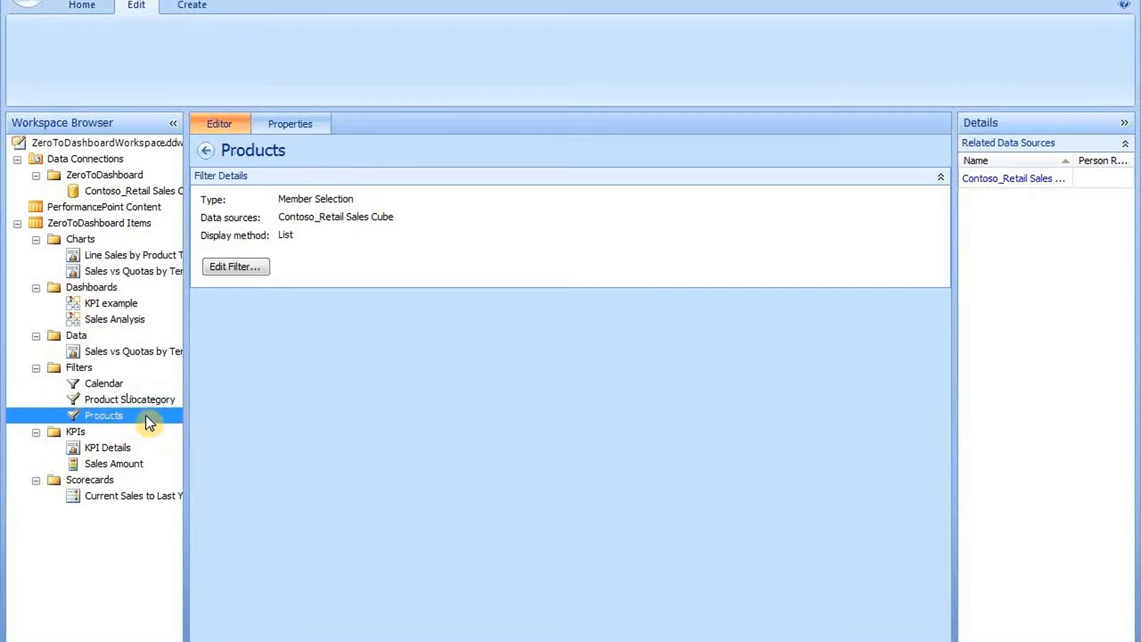
{"action": "left_click", "coordinate": [265, 122]}
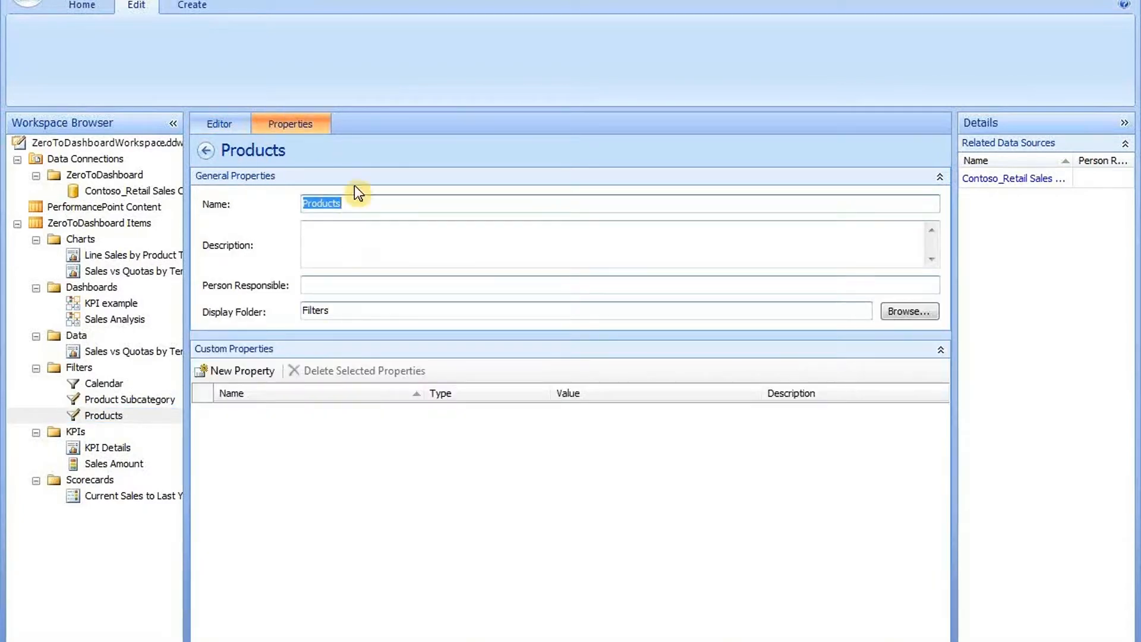
{"action": "left_click", "coordinate": [354, 204]}
{"action": "key", "text": "BackSpace"}
{"action": "type", "text": "Category"}
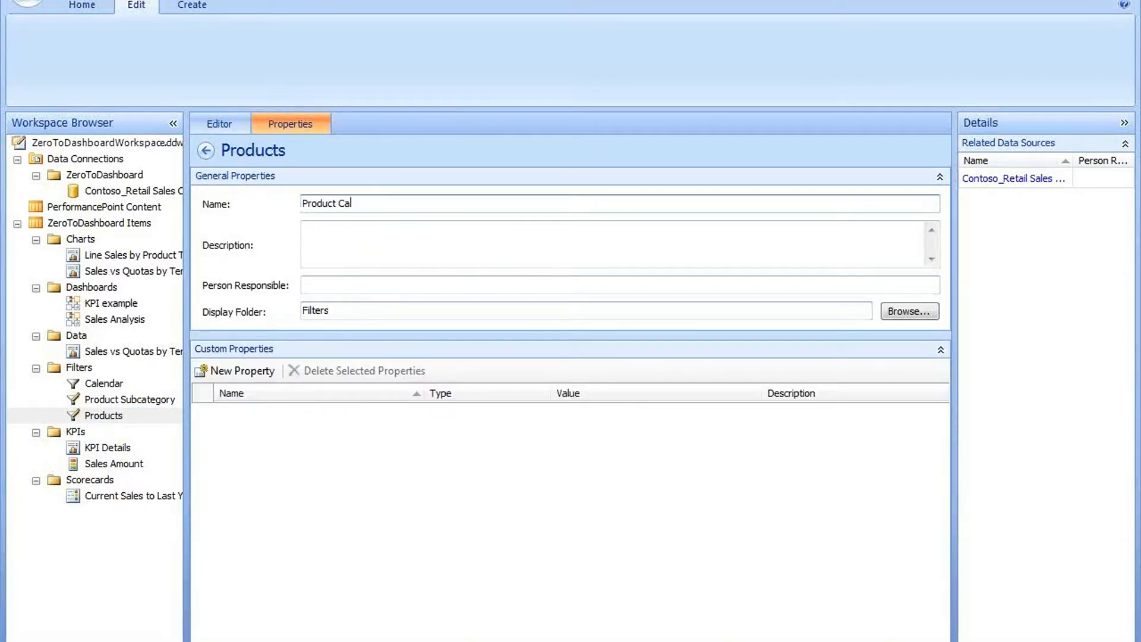
{"action": "key", "text": "Tab"}
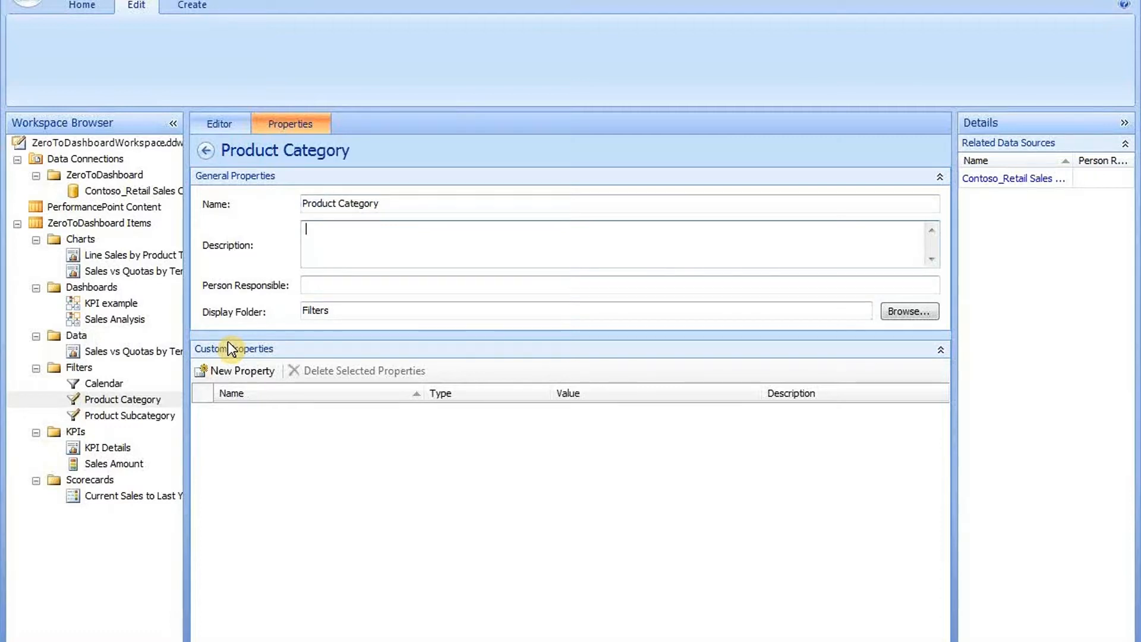
Create an Analytic Grid report in ZeroToDashboard Items, using the Contoso_Retail Sales Cube data source.
{"action": "left_click", "coordinate": [97, 223]}
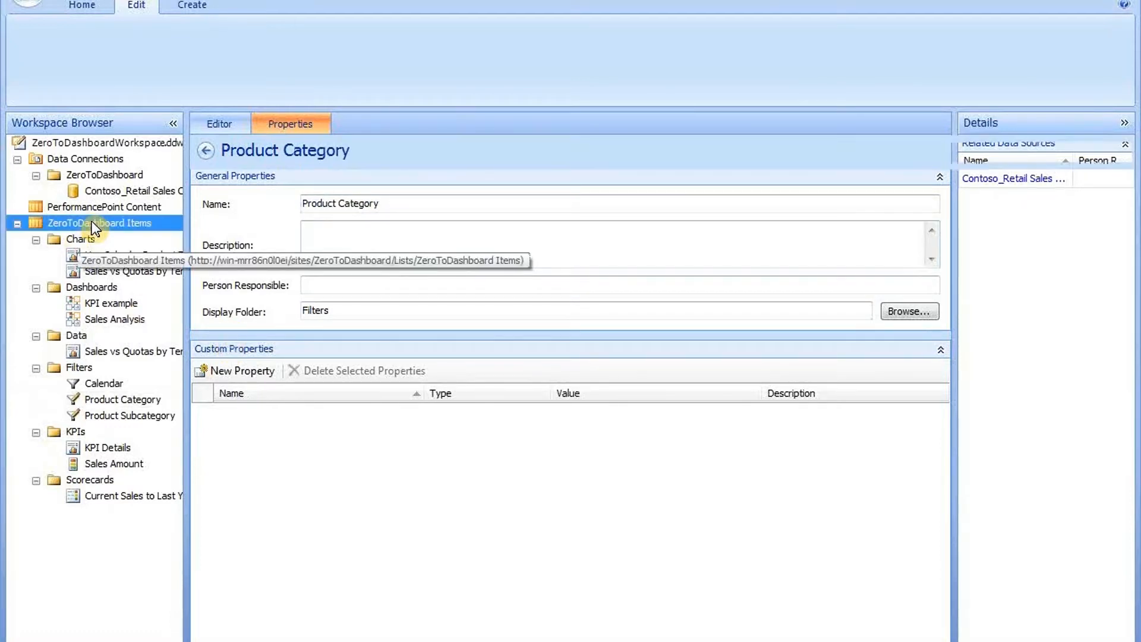
{"action": "right_click", "coordinate": [98, 223]}
{"action": "mouse_move", "coordinate": [161, 241]}
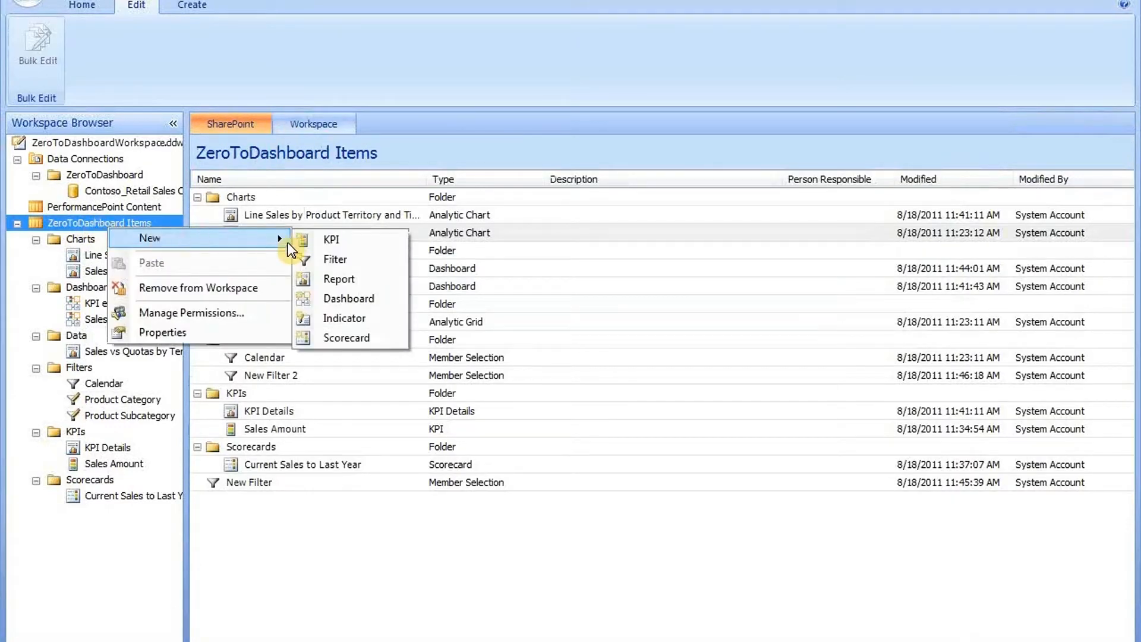
{"action": "left_click", "coordinate": [368, 274]}
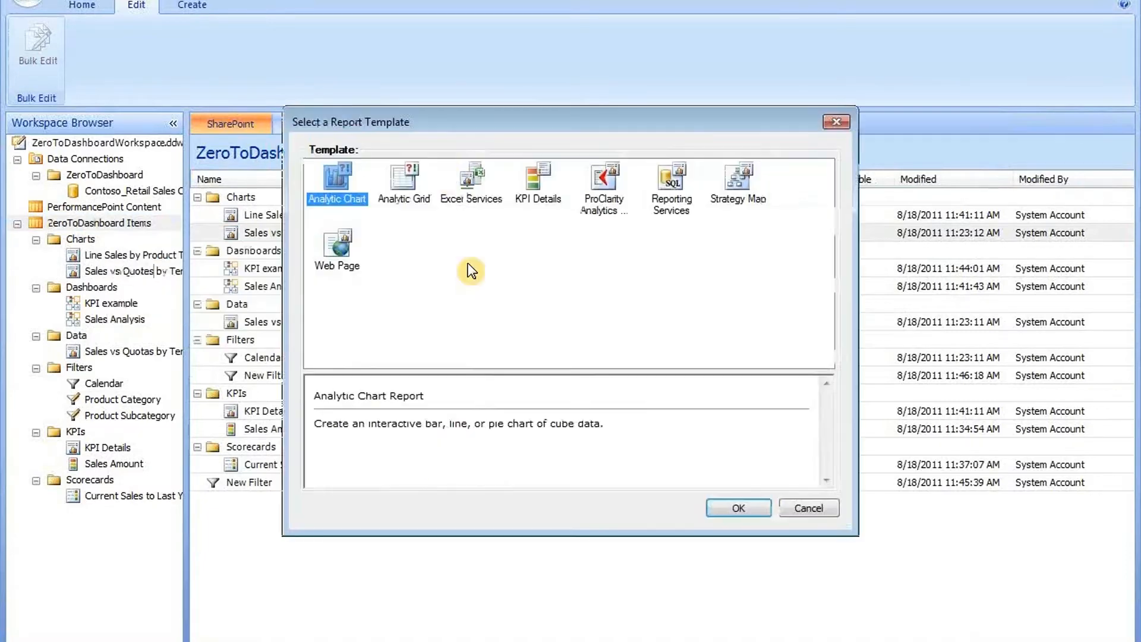
{"action": "left_click", "coordinate": [409, 185]}
{"action": "left_click", "coordinate": [750, 504]}
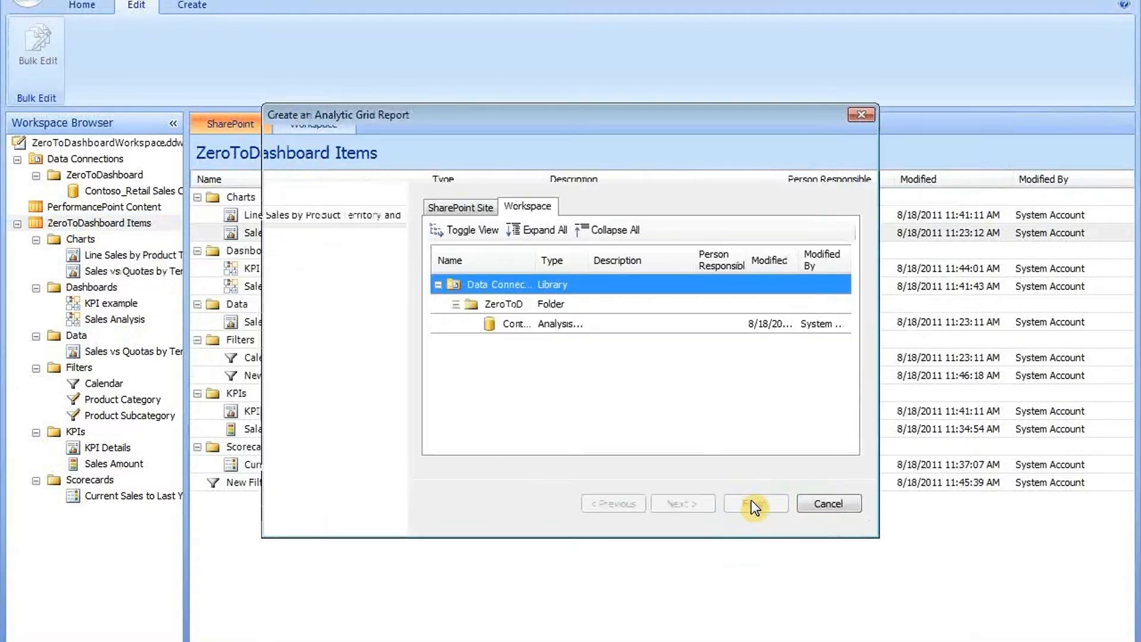
{"action": "left_click", "coordinate": [603, 321]}
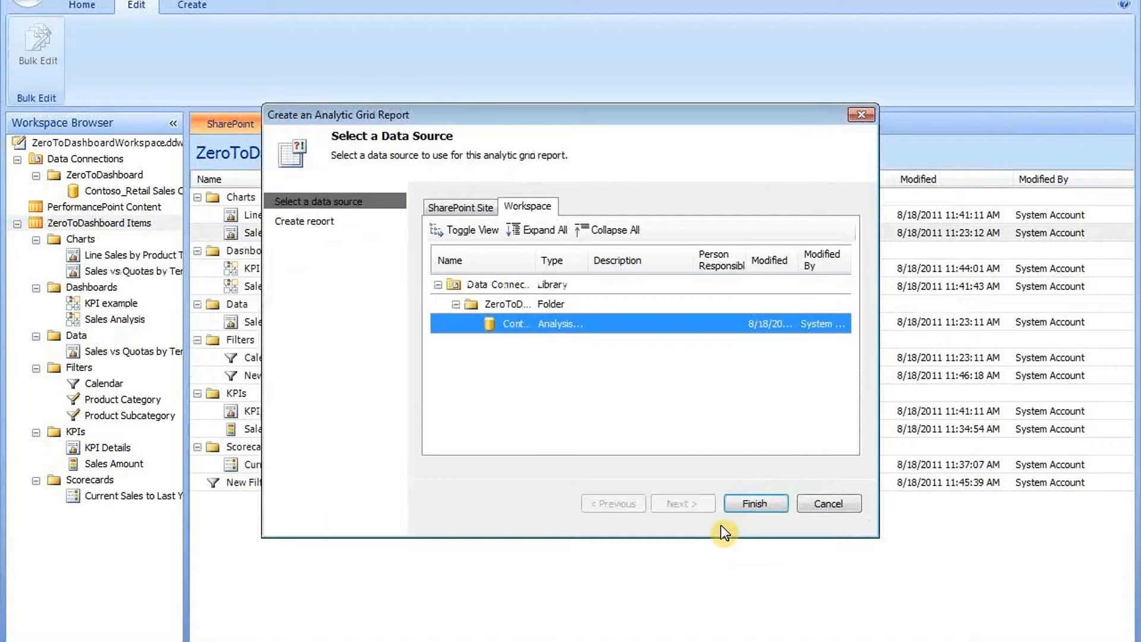
{"action": "left_click", "coordinate": [739, 498]}
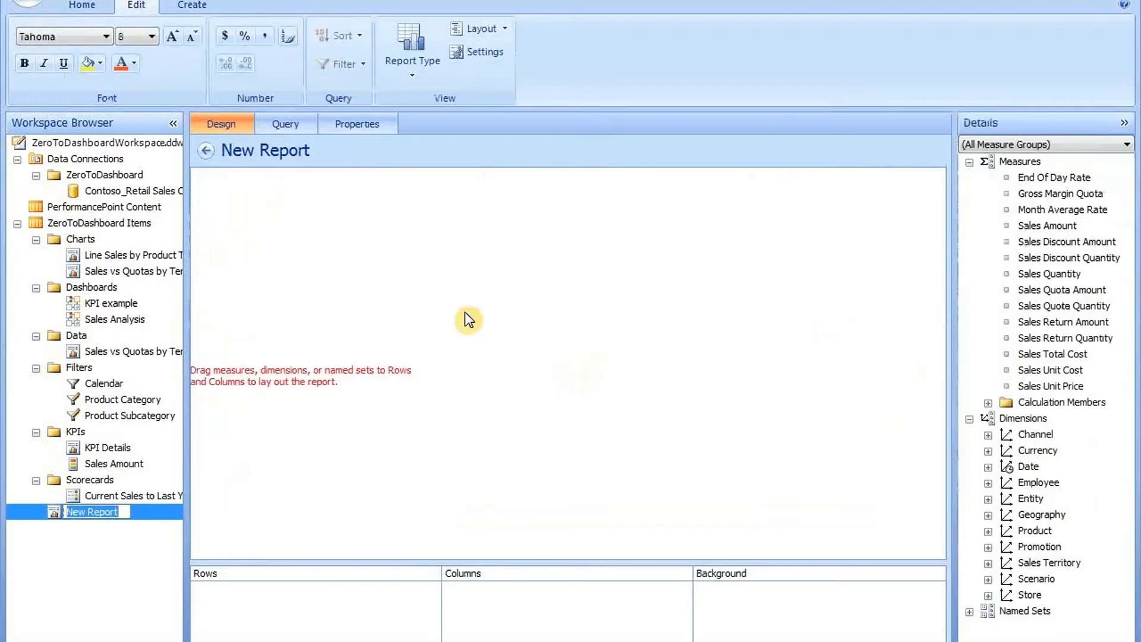
Lay out the grid report with Product Name on rows and Date Calendar YQMD on columns.
{"action": "left_click", "coordinate": [988, 532]}
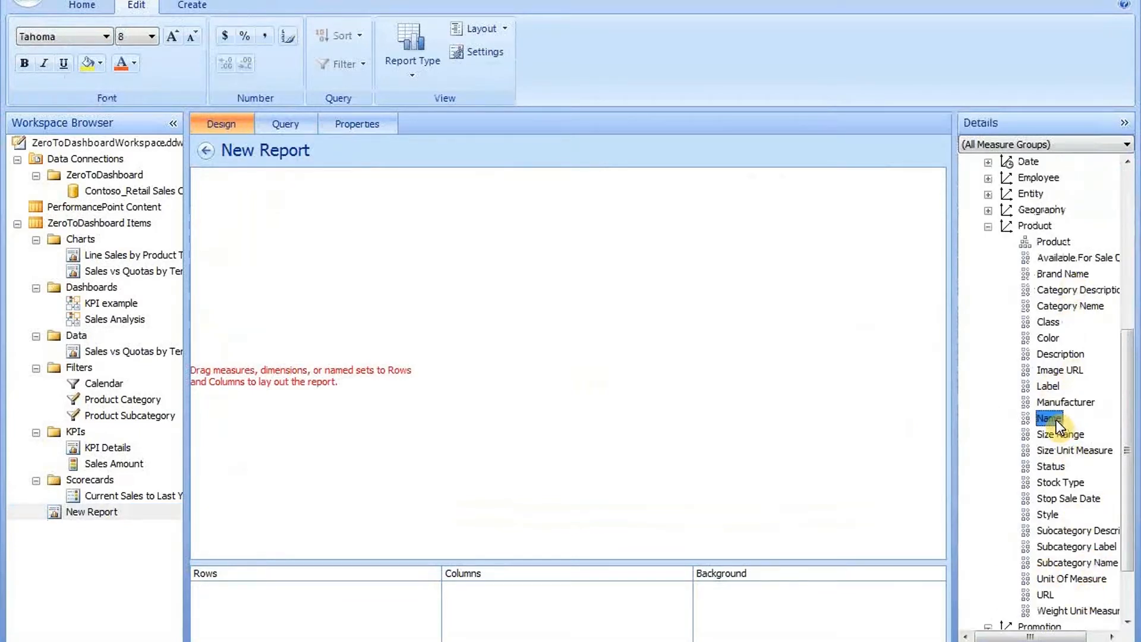
{"action": "left_click_drag", "start_coordinate": [1057, 420], "coordinate": [280, 612]}
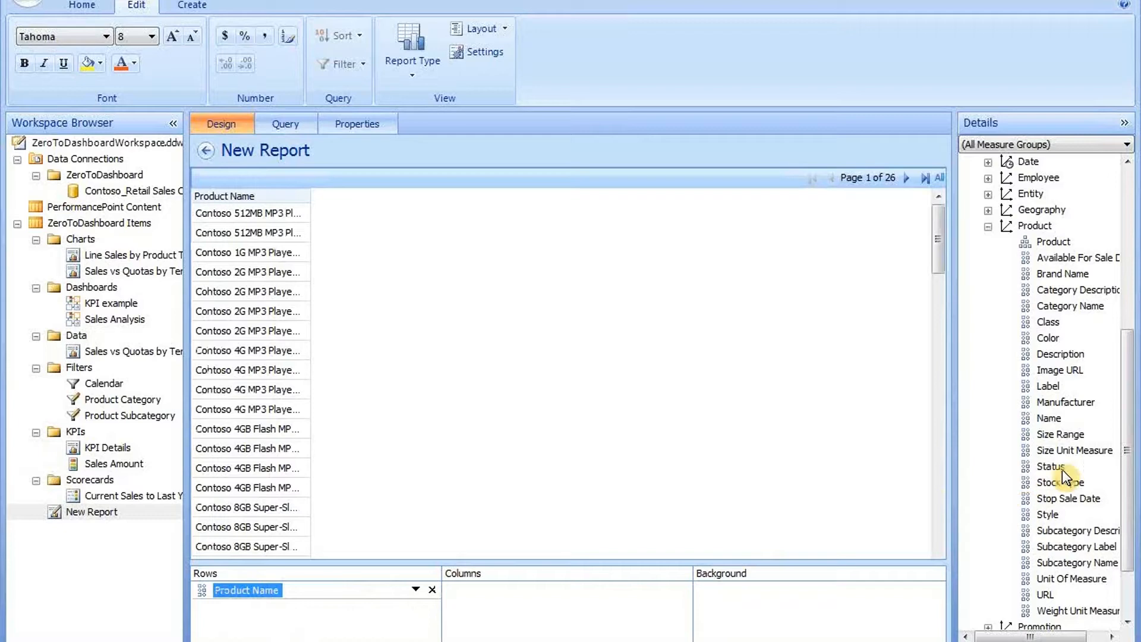
{"action": "left_click", "coordinate": [988, 226]}
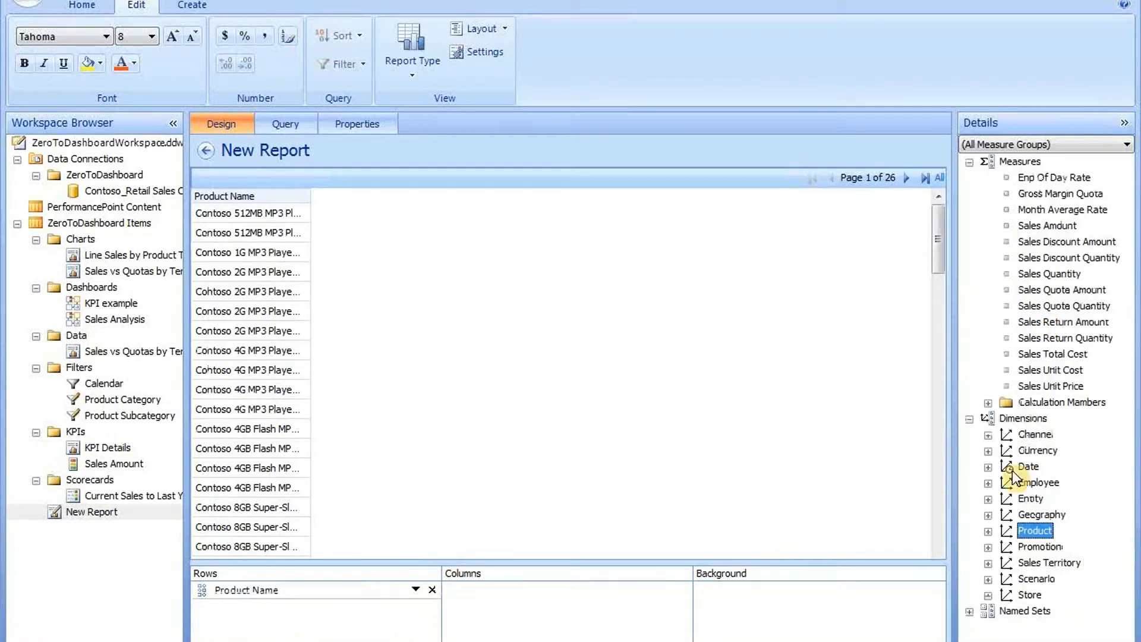
{"action": "left_click", "coordinate": [988, 468]}
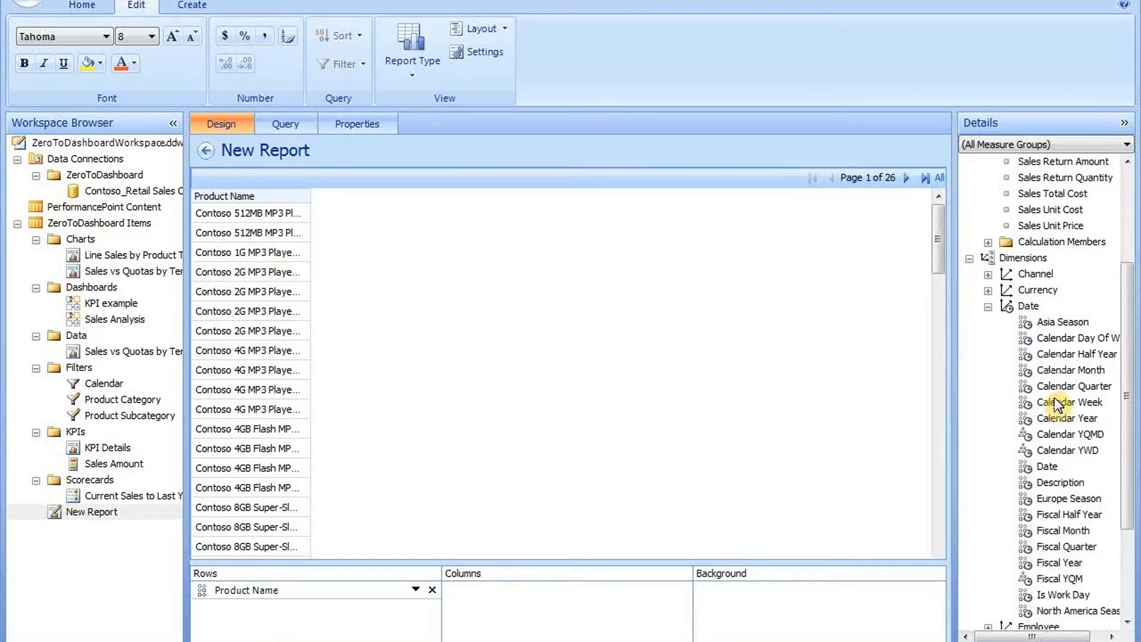
{"action": "left_click", "coordinate": [1051, 435]}
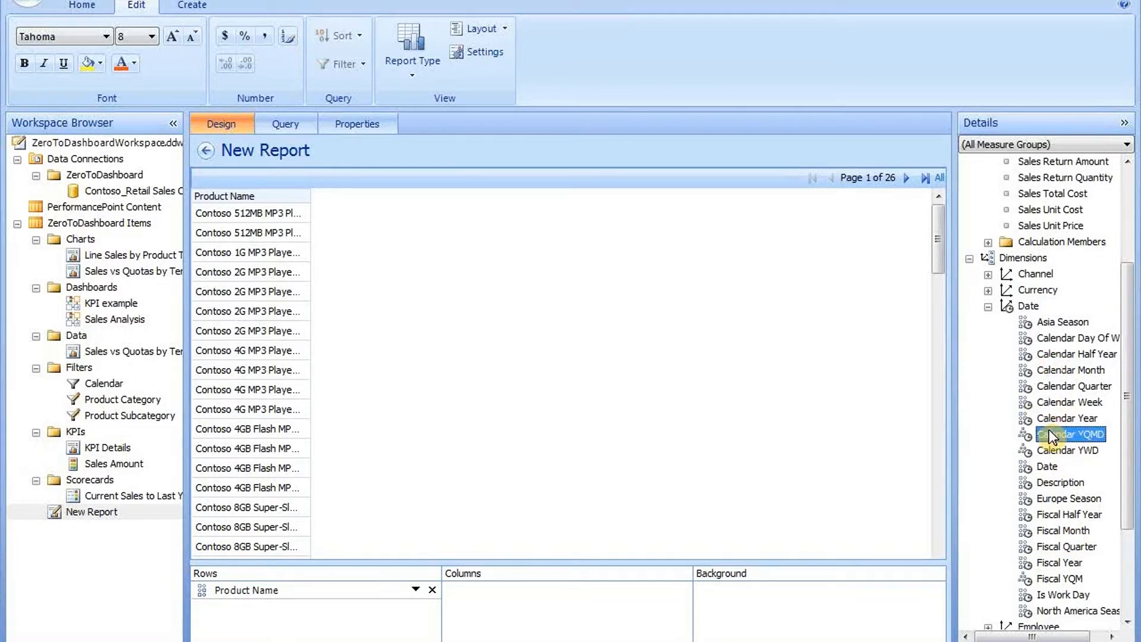
{"action": "left_click_drag", "start_coordinate": [1051, 436], "coordinate": [627, 600]}
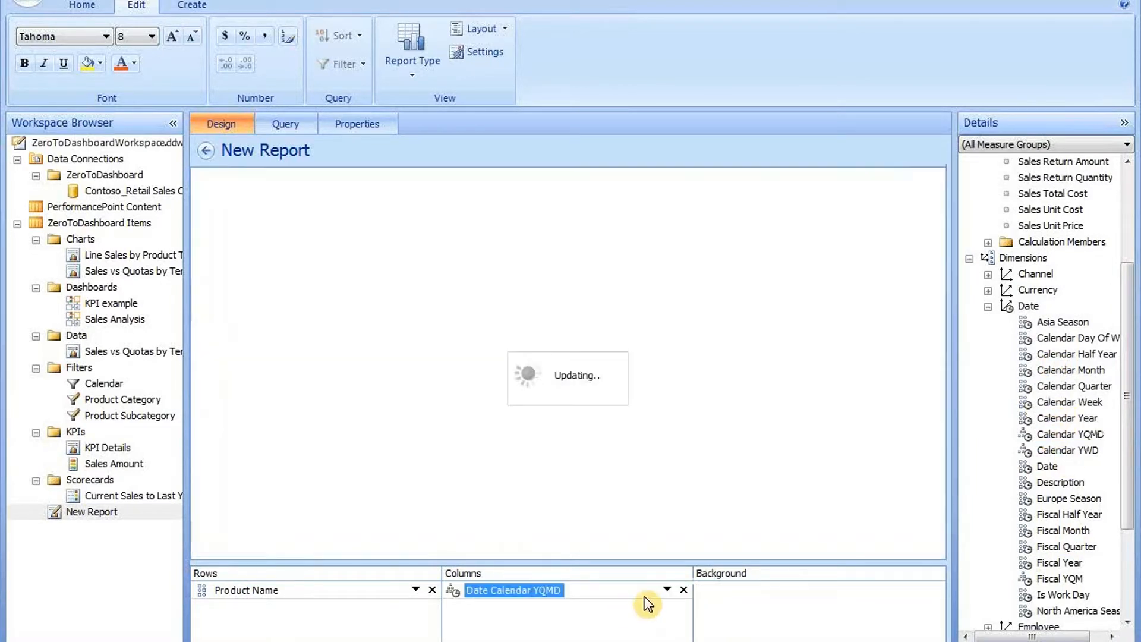
Select only Year 2007, Year 2008 and Year 2009 as the Calendar YQMD column members, without the default member.
{"action": "left_click", "coordinate": [667, 589]}
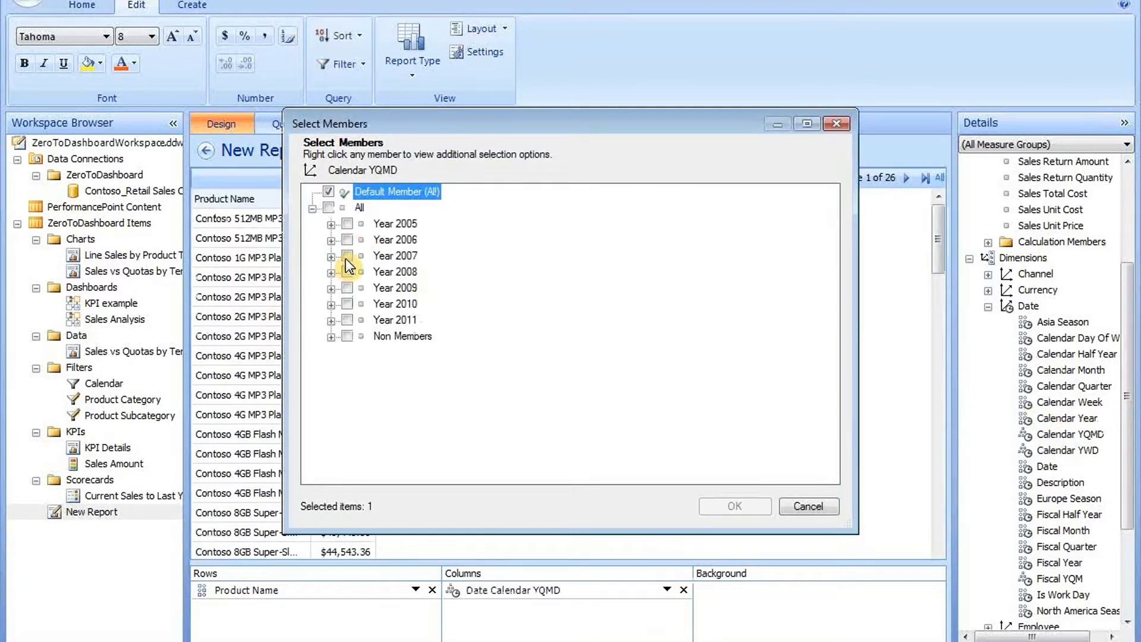
{"action": "left_click", "coordinate": [346, 257]}
{"action": "left_click", "coordinate": [346, 275]}
{"action": "left_click", "coordinate": [347, 288]}
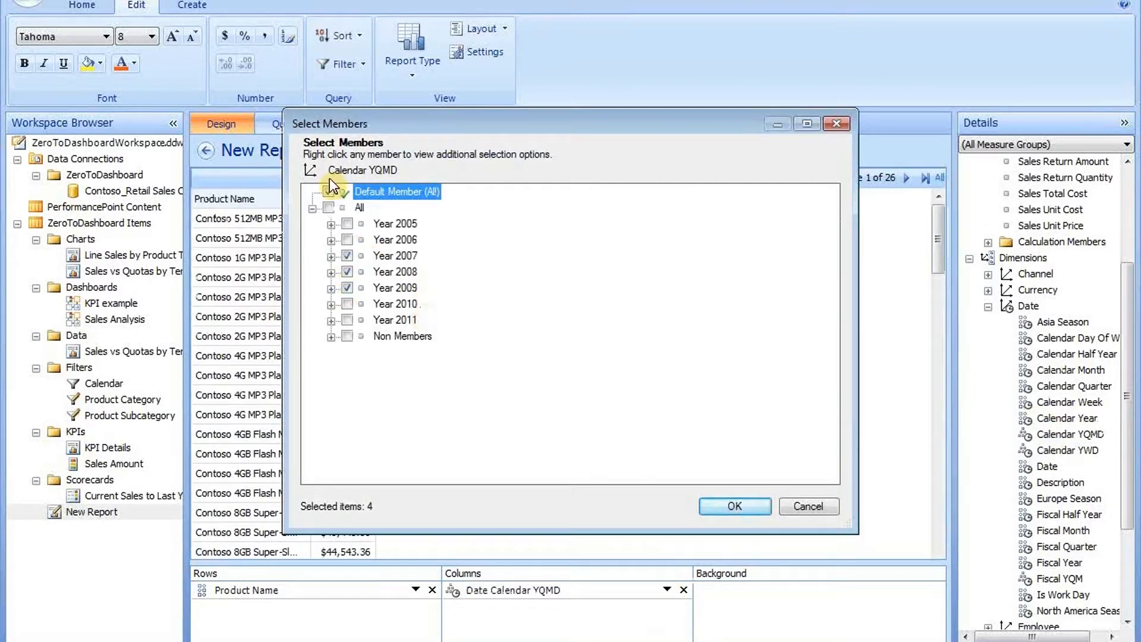
{"action": "left_click", "coordinate": [731, 507]}
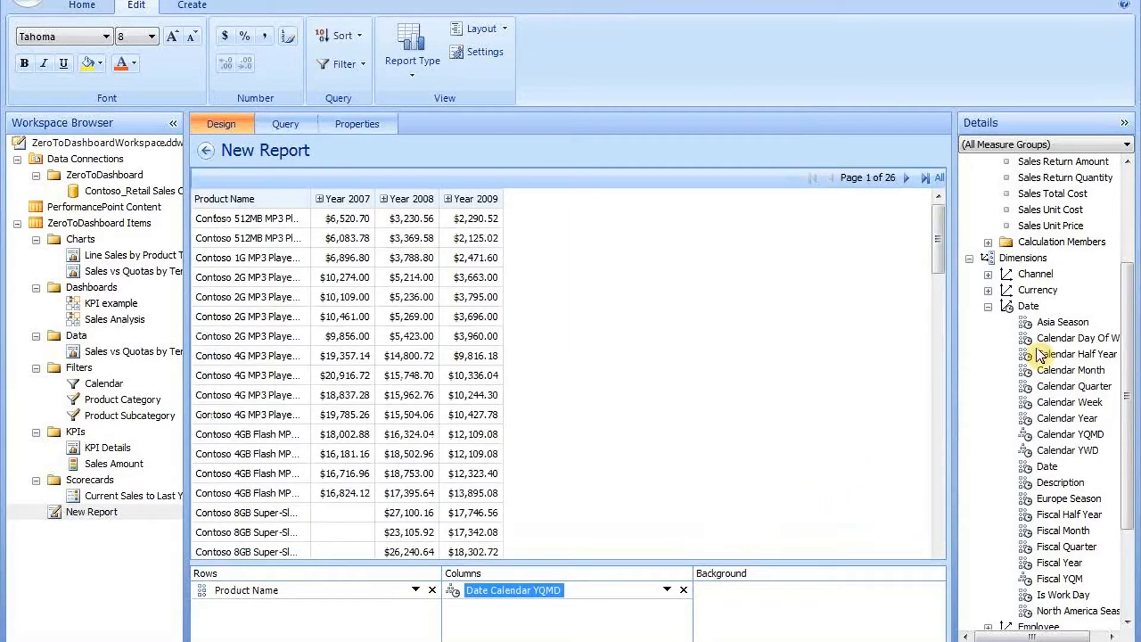
Add Sales Amount, Product Category Name and Product Subcategory Name to the report's background.
{"action": "scroll", "coordinate": [1111, 252], "scroll_direction": "up", "scroll_amount": 4}
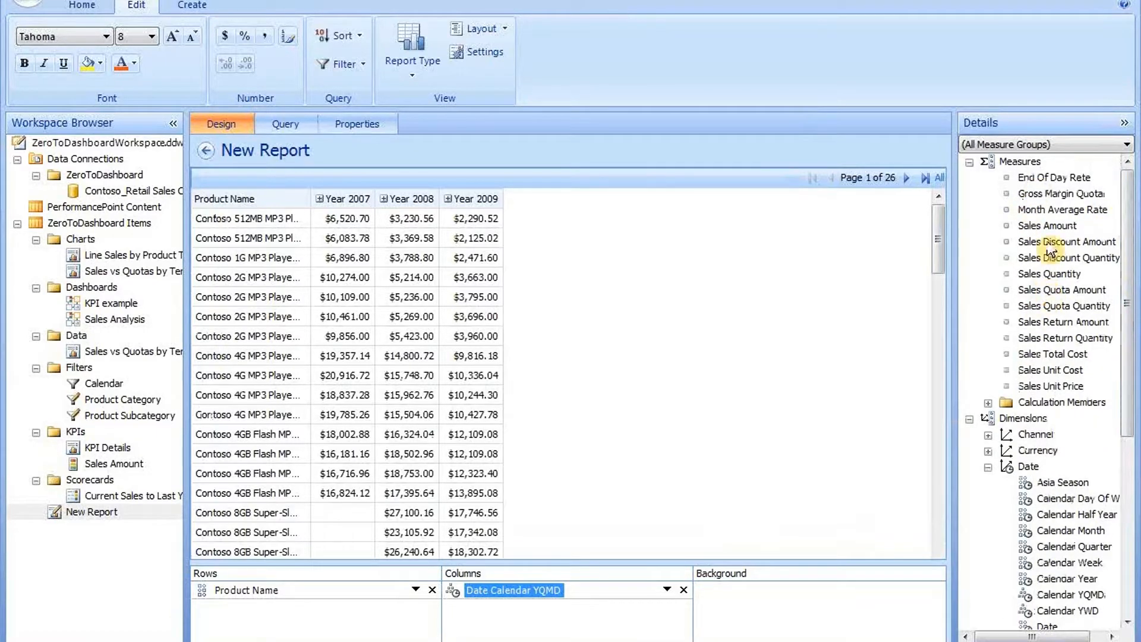
{"action": "left_click_drag", "start_coordinate": [1048, 225], "coordinate": [879, 571]}
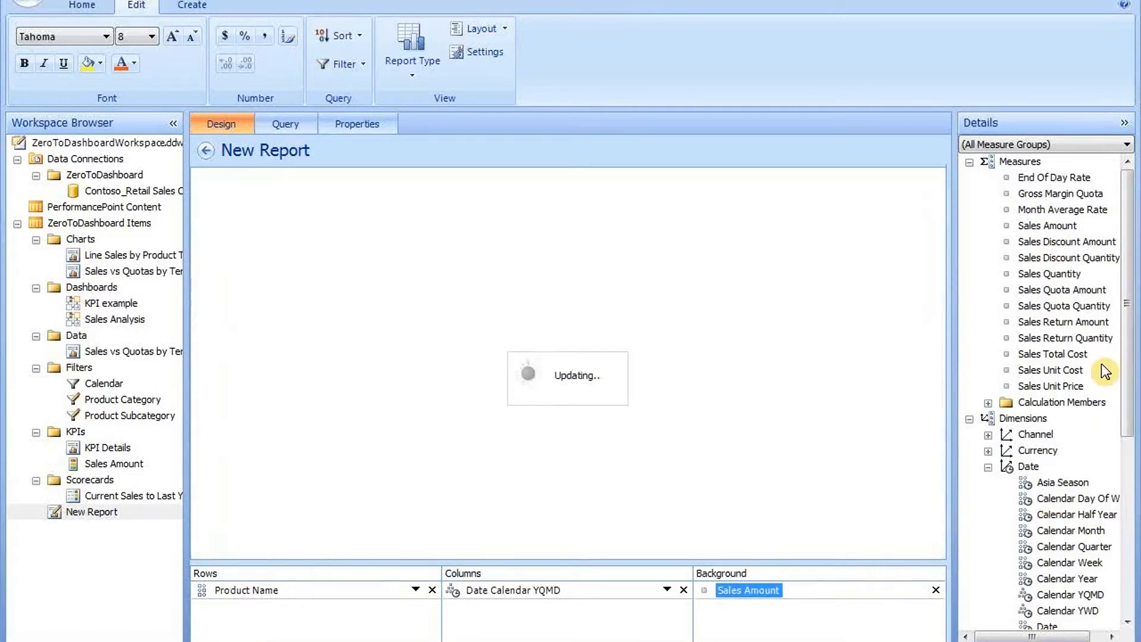
{"action": "scroll", "coordinate": [1115, 381], "scroll_direction": "down", "scroll_amount": 6}
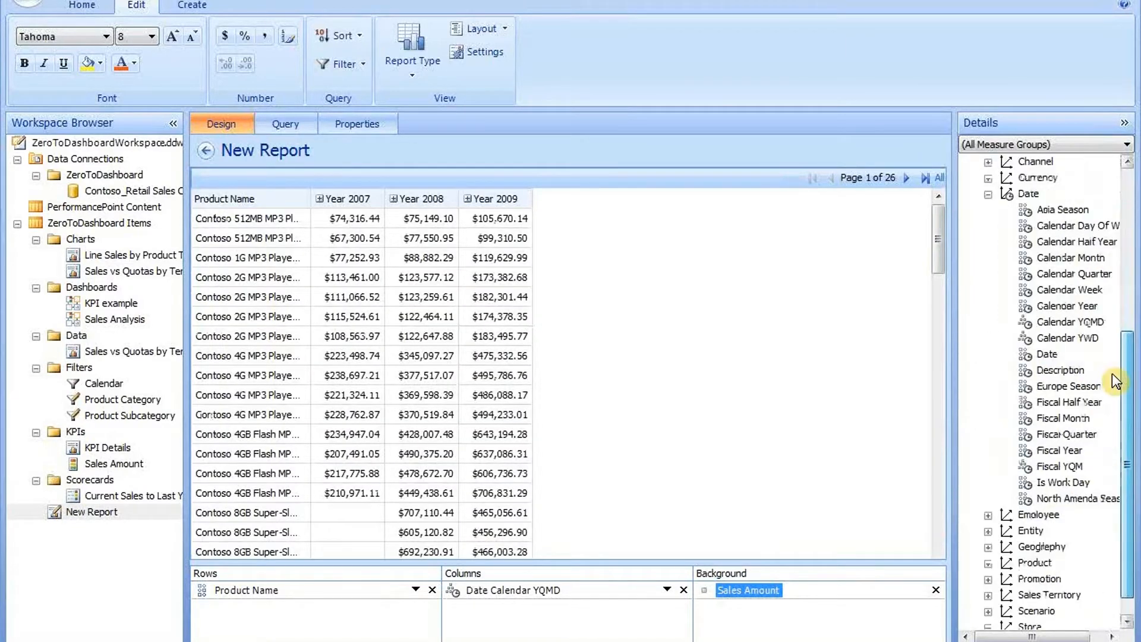
{"action": "scroll", "coordinate": [1105, 428], "scroll_direction": "down", "scroll_amount": 1}
{"action": "left_click", "coordinate": [989, 530]}
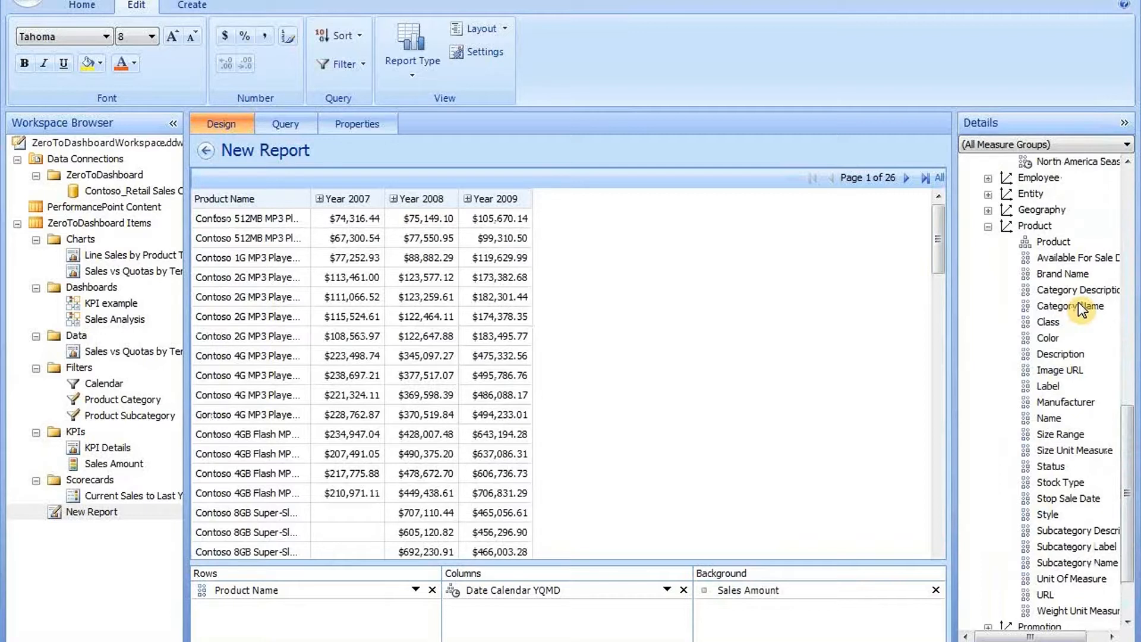
{"action": "left_click_drag", "start_coordinate": [1078, 302], "coordinate": [812, 620]}
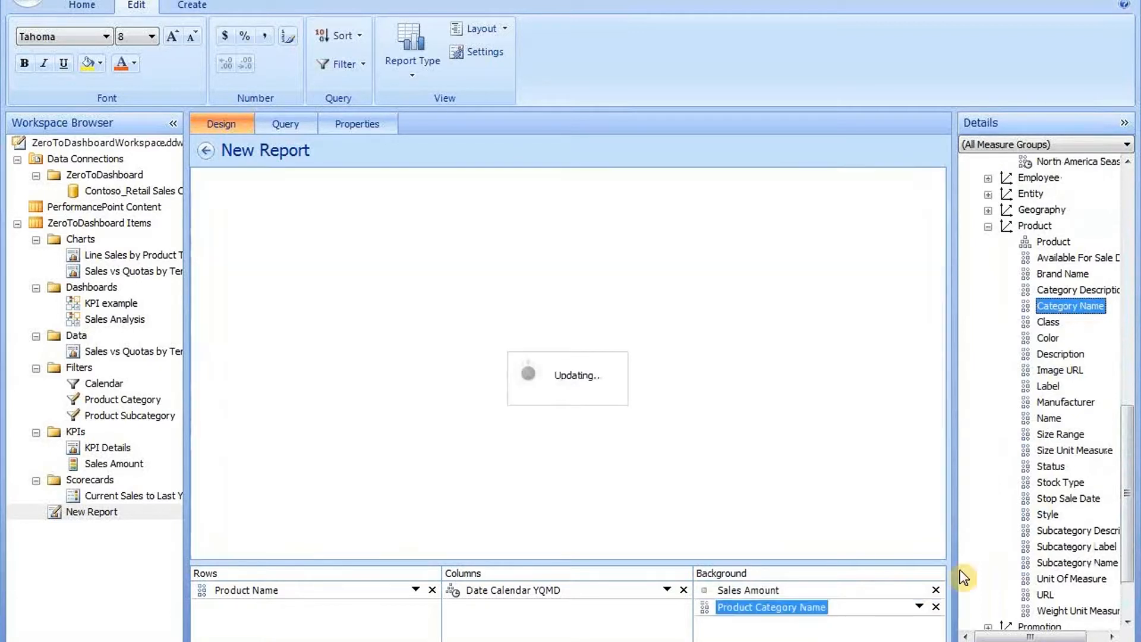
{"action": "left_click_drag", "start_coordinate": [1077, 562], "coordinate": [804, 635]}
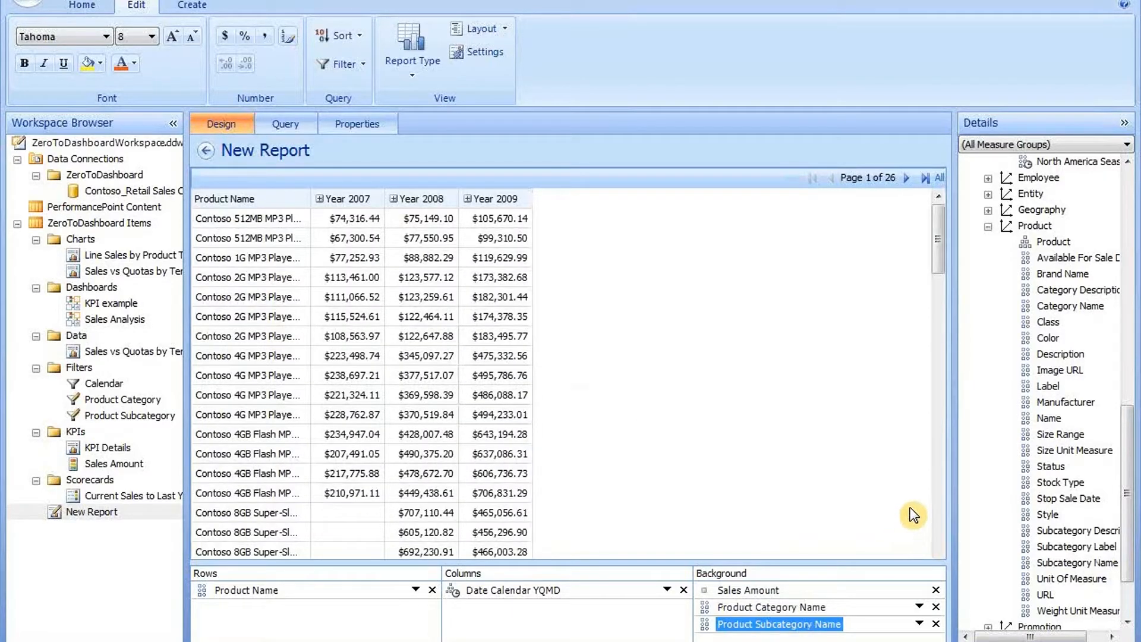
Name the report Product Details by Time and set its display folder to Data.
{"action": "left_click", "coordinate": [351, 122]}
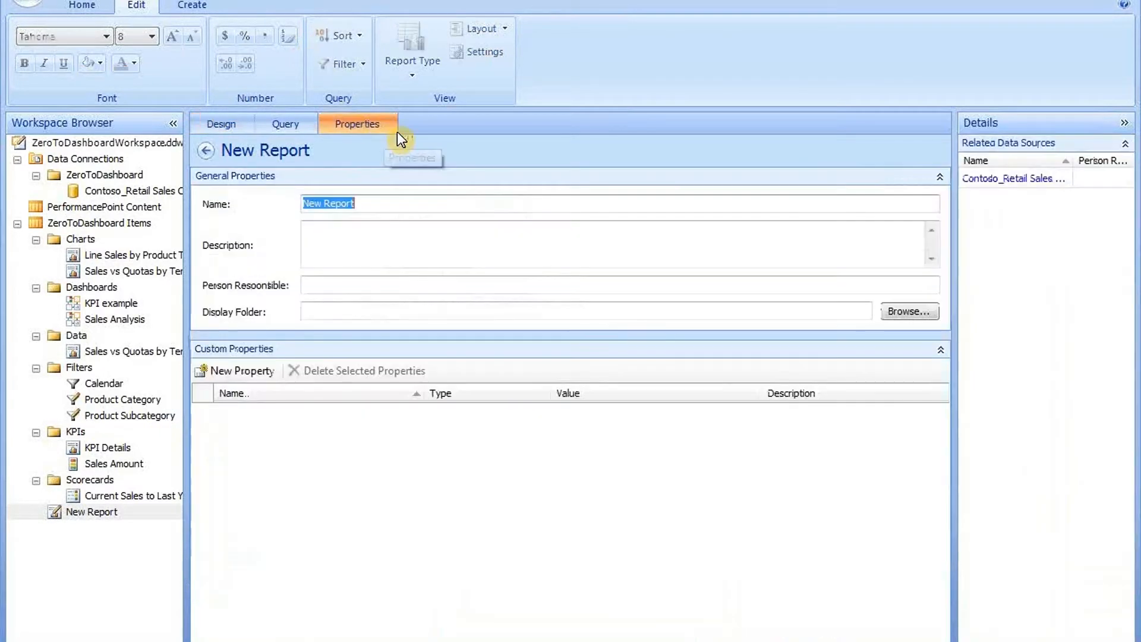
{"action": "type", "text": "Product DXe"}
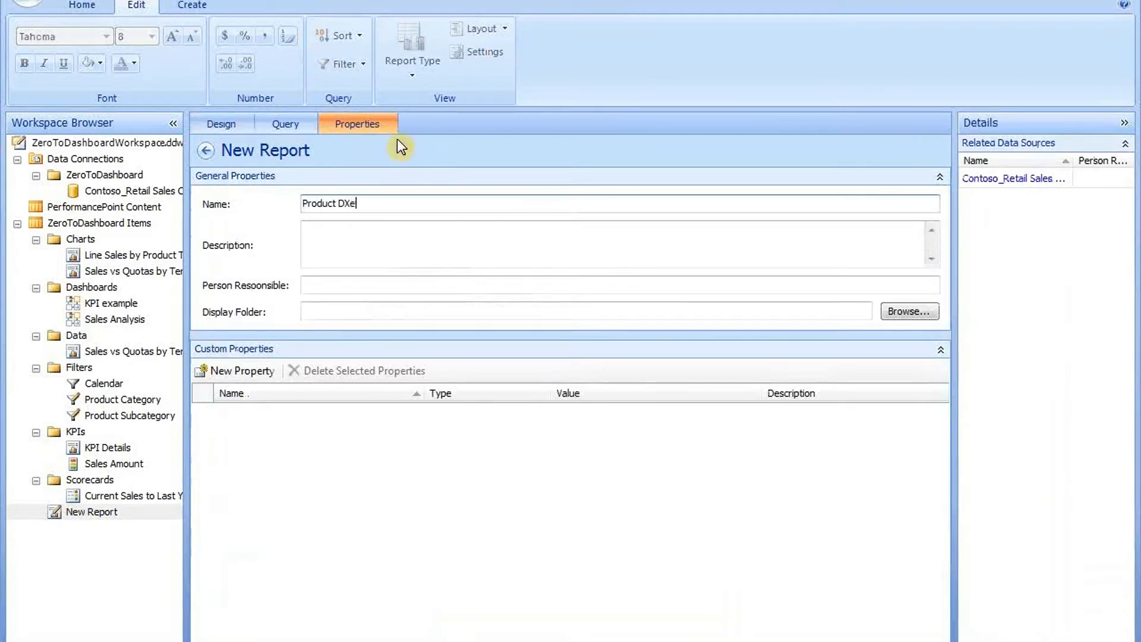
{"action": "key", "text": "BackSpace"}
{"action": "key", "text": "BackSpace"}
{"action": "key", "text": "BackSpace"}
{"action": "type", "text": "Details by Time"}
{"action": "left_click", "coordinate": [345, 312]}
{"action": "type", "text": "Data"}
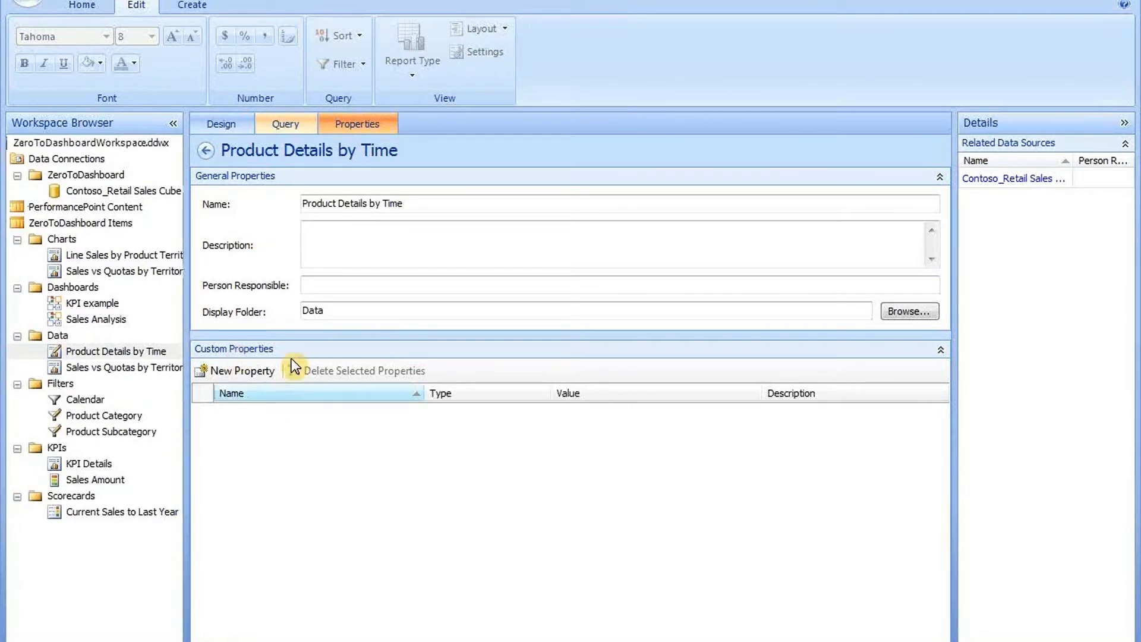
Create a new dashboard in ZeroToDashboard Items using the 2 Rows page template.
{"action": "left_click", "coordinate": [98, 222]}
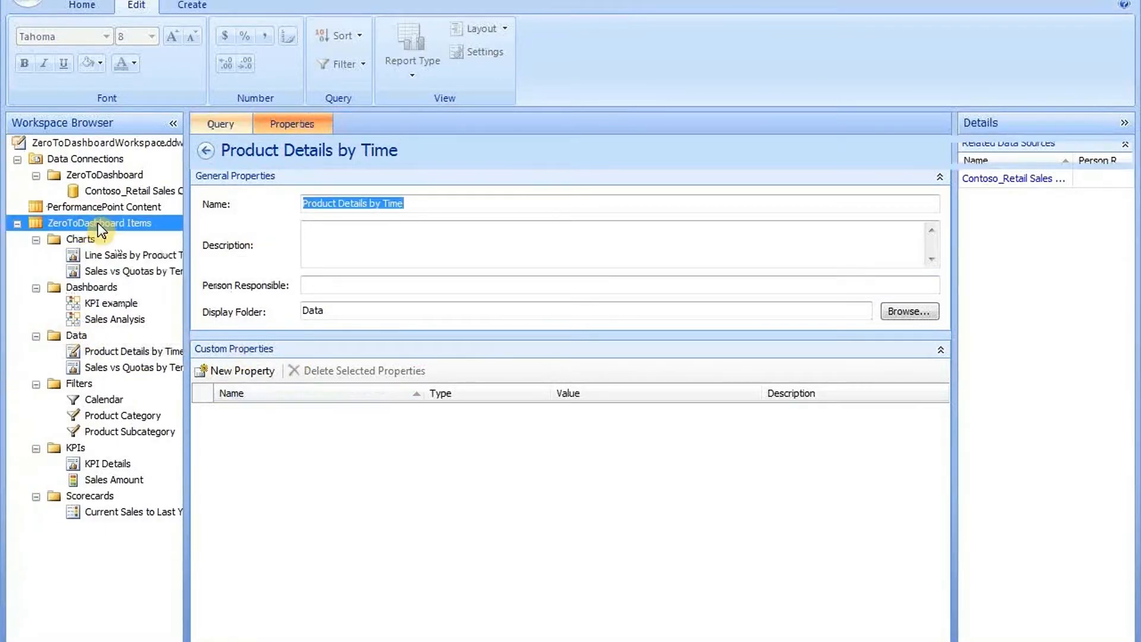
{"action": "right_click", "coordinate": [111, 223]}
{"action": "mouse_move", "coordinate": [220, 240]}
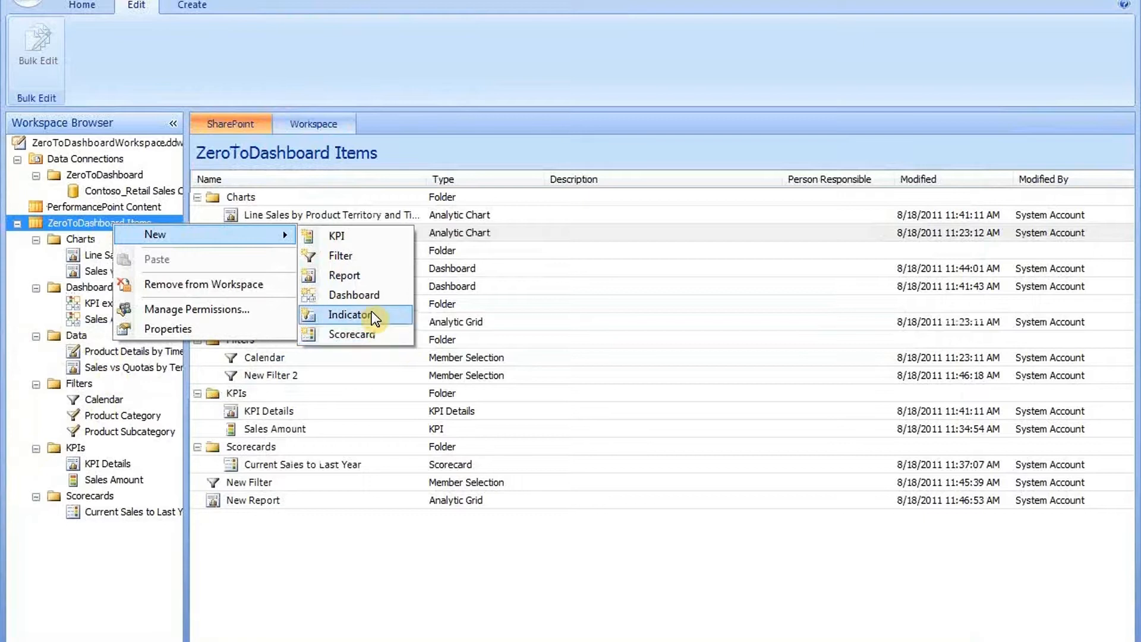
{"action": "left_click", "coordinate": [374, 294]}
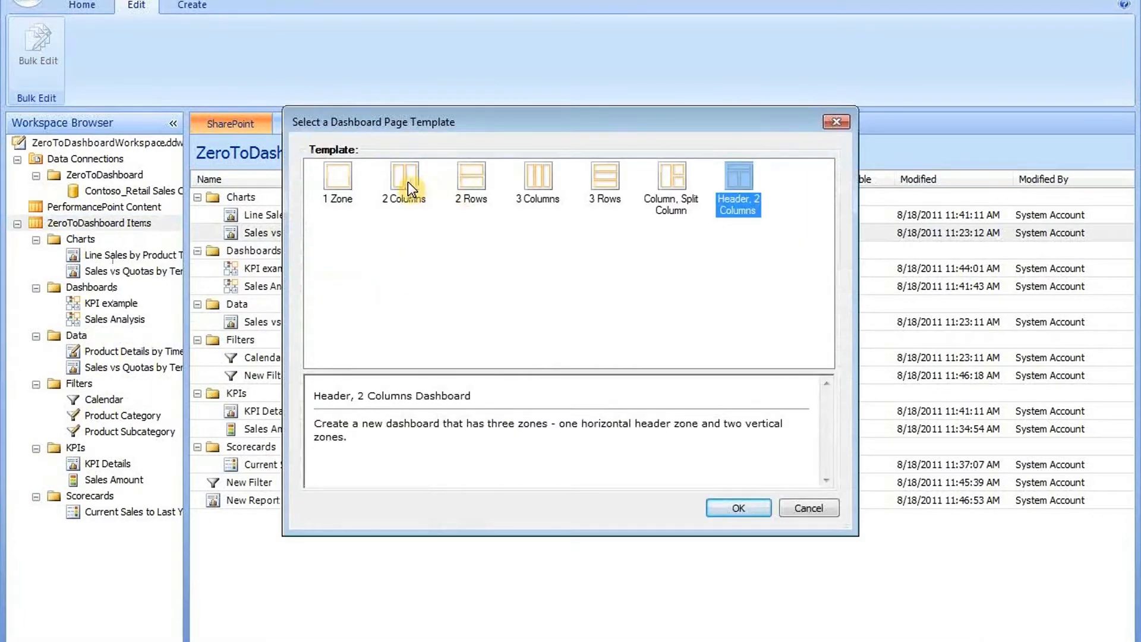
{"action": "left_click", "coordinate": [470, 175]}
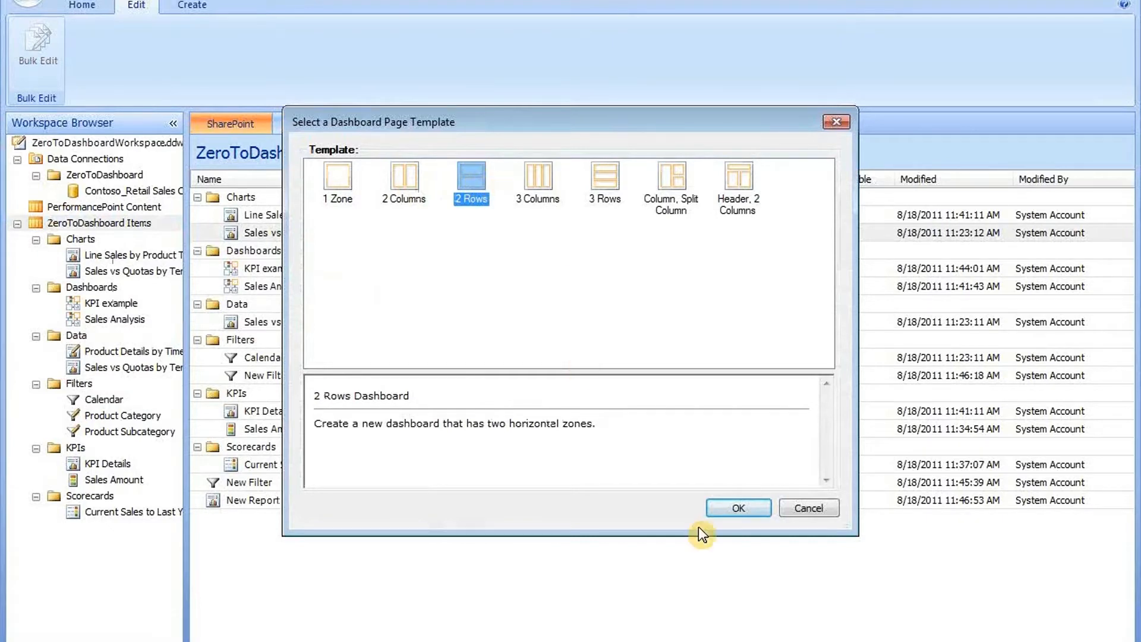
{"action": "left_click", "coordinate": [759, 510]}
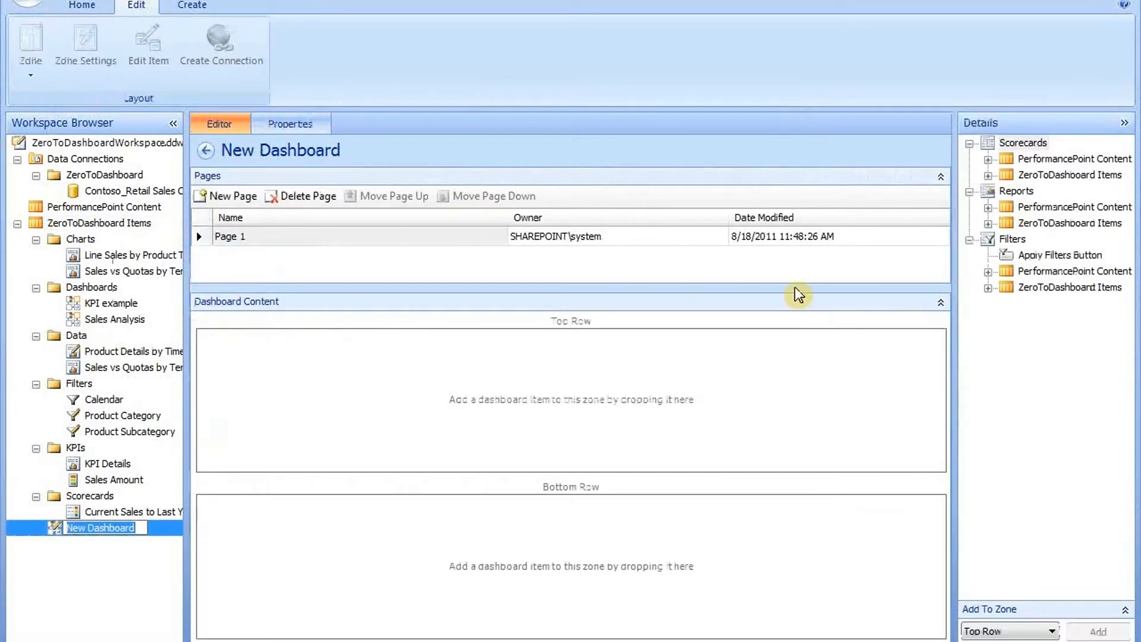
Add the Product Category and Product Subcategory filters side by side to the dashboard's Top Row zone.
{"action": "left_click", "coordinate": [996, 174]}
{"action": "left_click", "coordinate": [994, 288]}
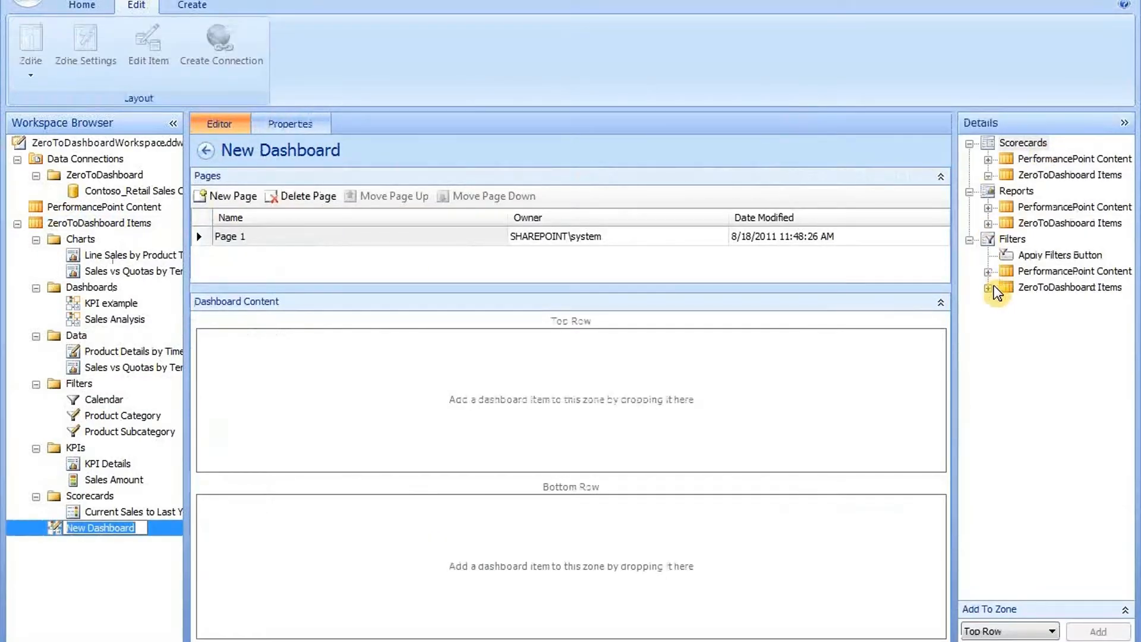
{"action": "left_click", "coordinate": [1007, 304]}
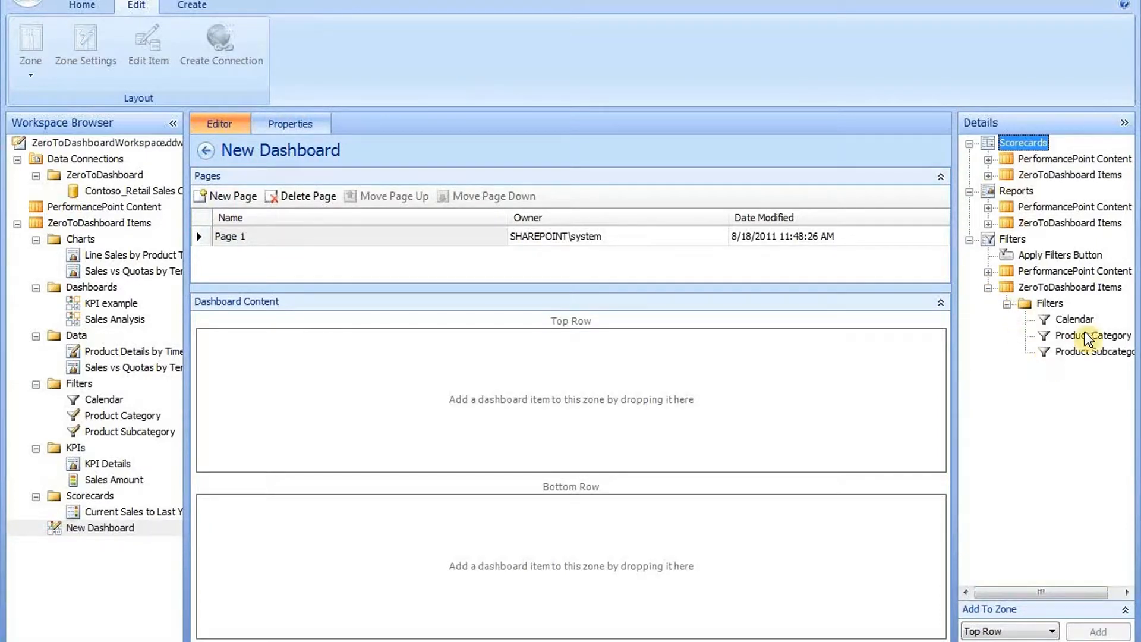
{"action": "left_click_drag", "start_coordinate": [1085, 335], "coordinate": [255, 400]}
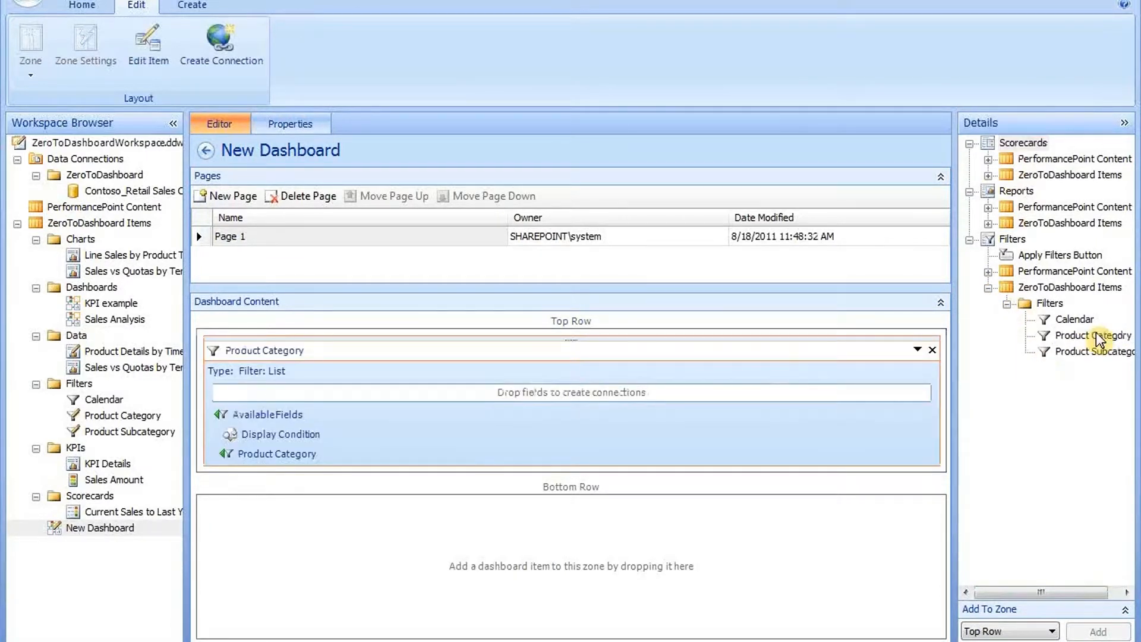
{"action": "left_click_drag", "start_coordinate": [1091, 350], "coordinate": [932, 396]}
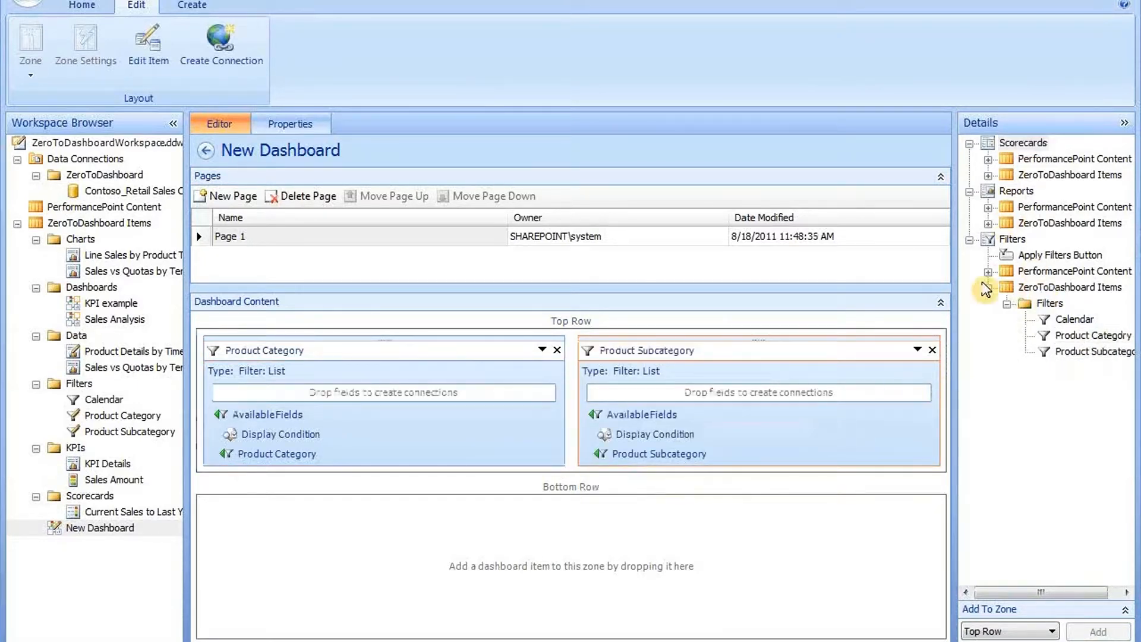
Add the Product Details by Time report from the Data folder to the dashboard's Bottom Row zone.
{"action": "left_click", "coordinate": [988, 223]}
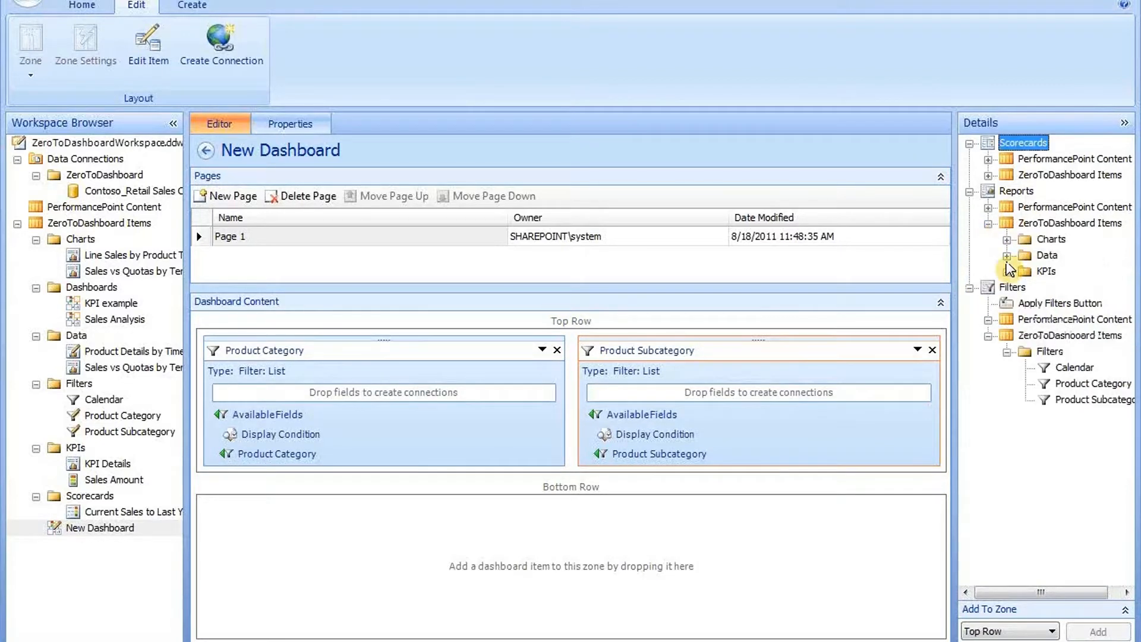
{"action": "left_click", "coordinate": [1007, 256]}
{"action": "left_click_drag", "start_coordinate": [1070, 273], "coordinate": [557, 533]}
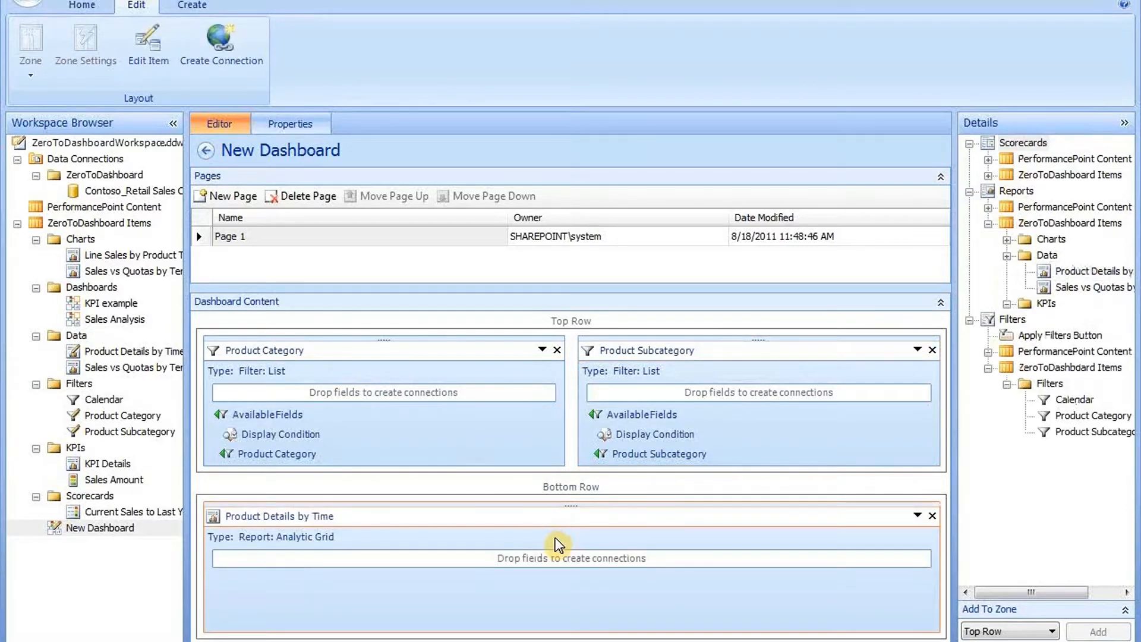
Connect the Product Category filter's Member Unique Name to the Product Subcategory filter.
{"action": "mouse_move", "coordinate": [306, 419]}
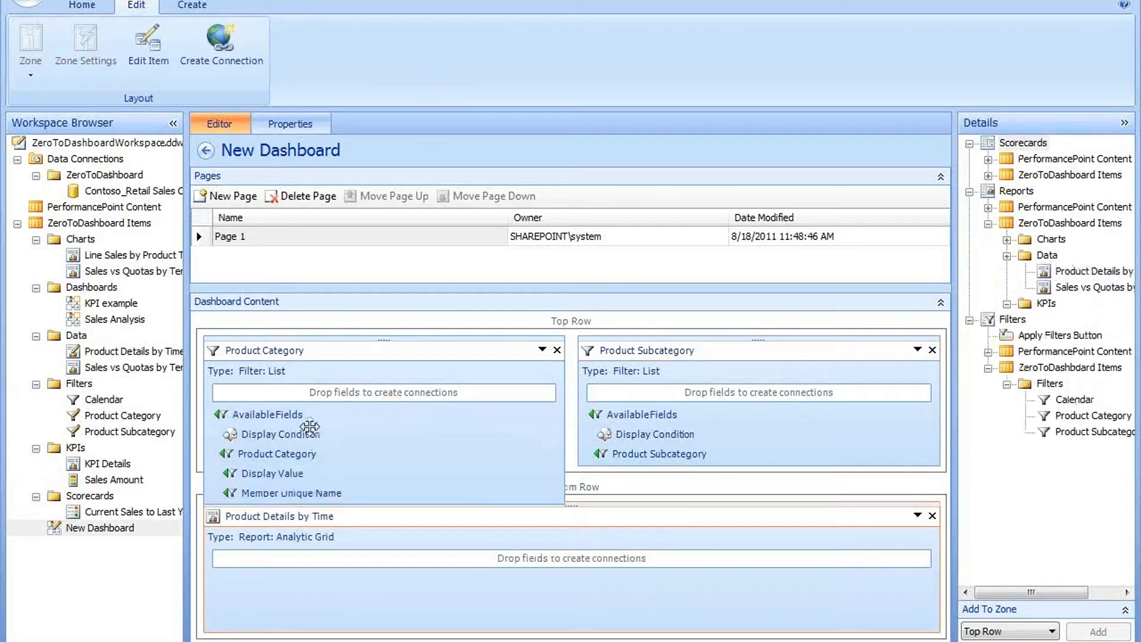
{"action": "left_click_drag", "start_coordinate": [316, 496], "coordinate": [790, 392]}
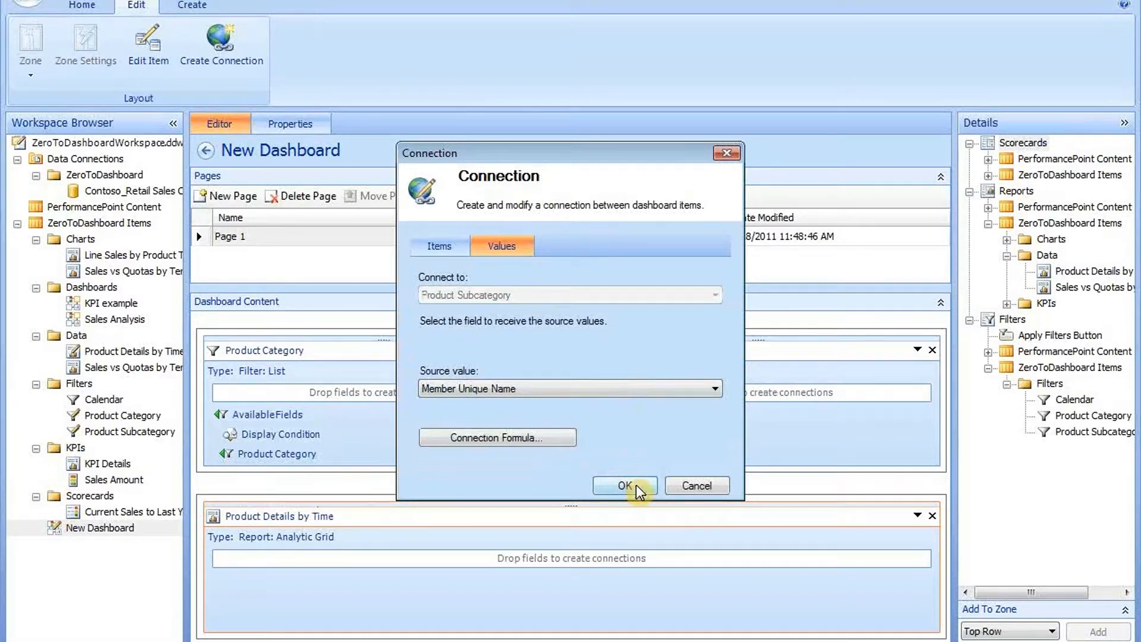
{"action": "left_click", "coordinate": [636, 486]}
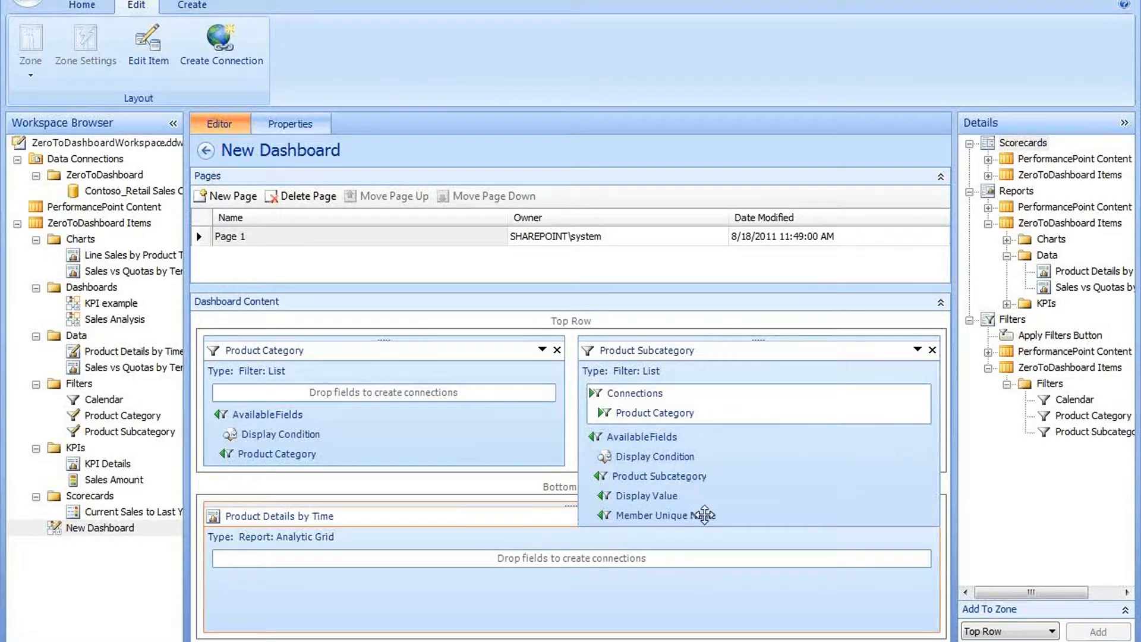
Connect the Product Subcategory filter's Member Unique Name to the Product Details by Time report.
{"action": "left_click_drag", "start_coordinate": [704, 515], "coordinate": [668, 523]}
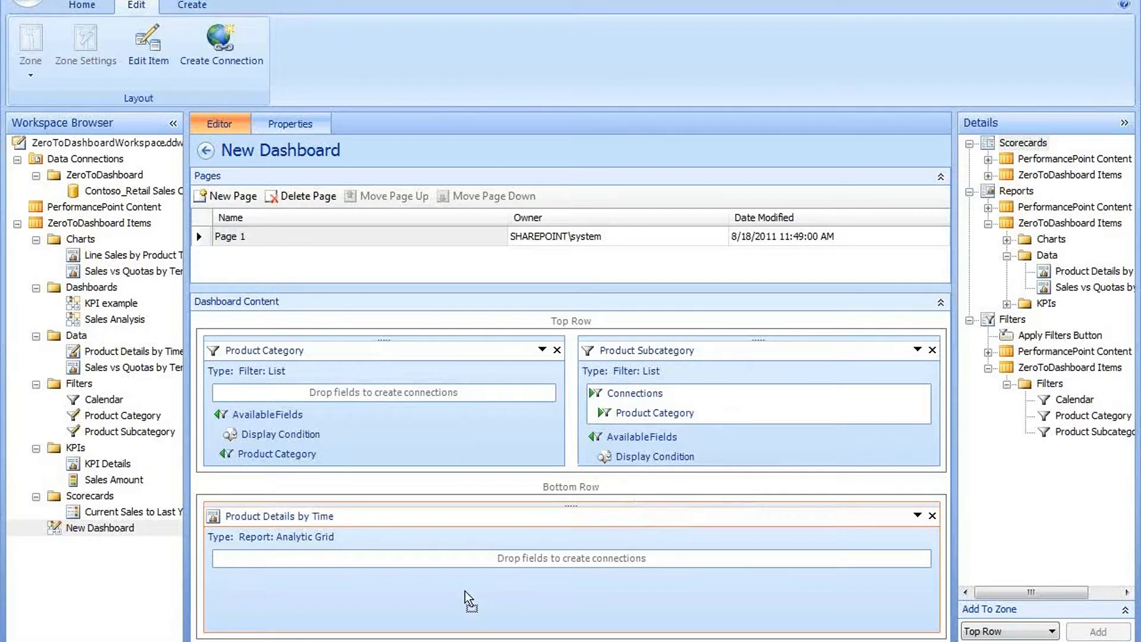
{"action": "left_click_drag", "start_coordinate": [465, 591], "coordinate": [477, 556]}
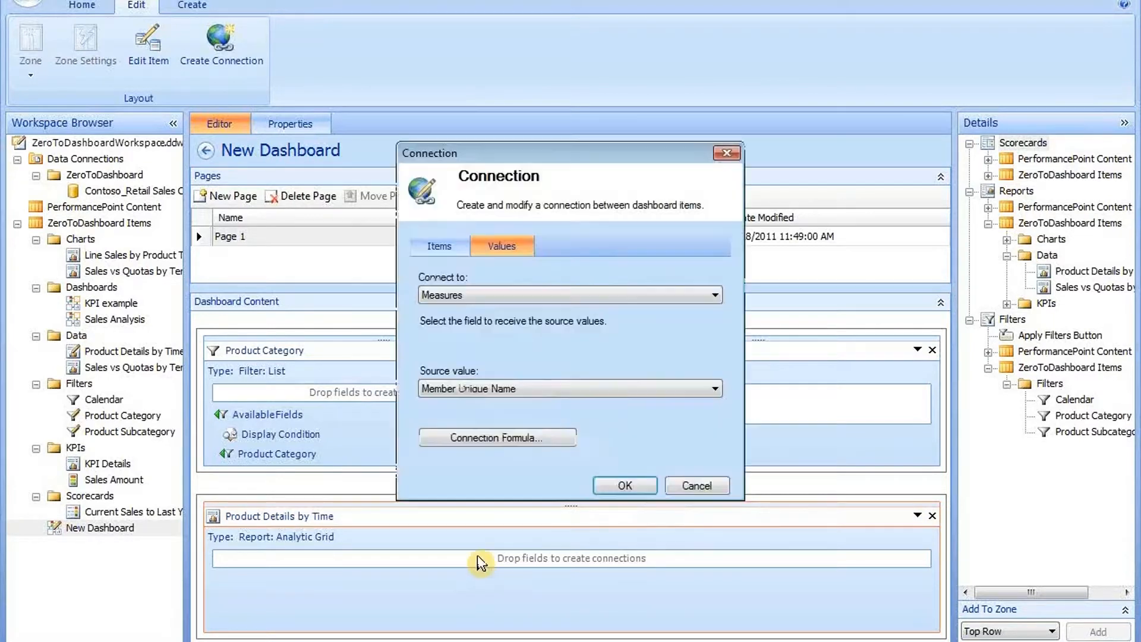
{"action": "left_click", "coordinate": [626, 486]}
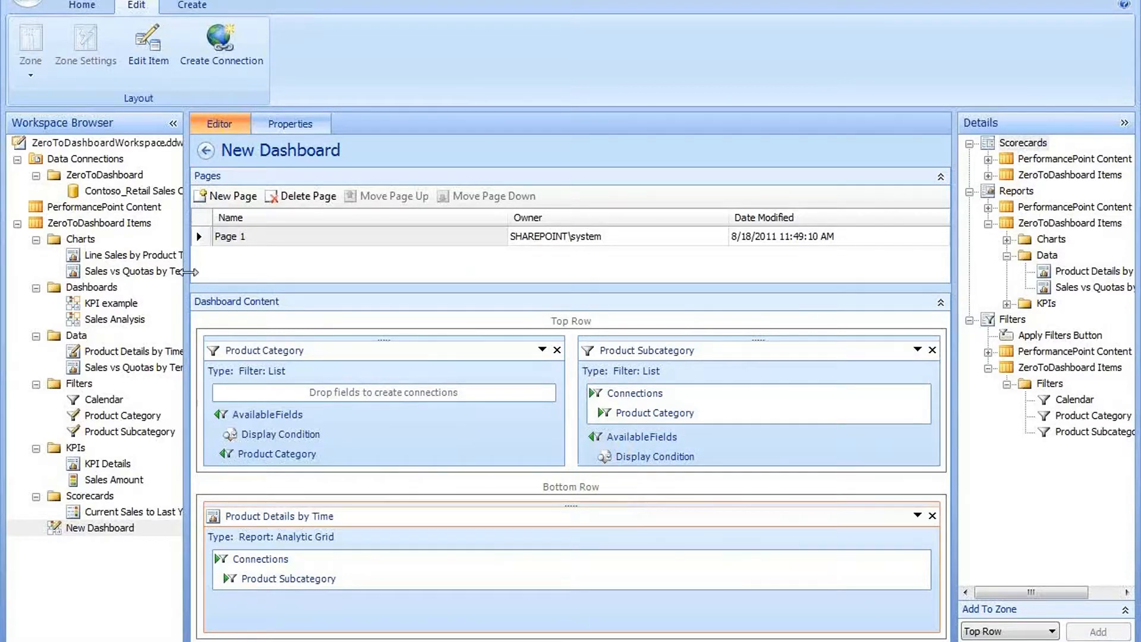
Rename the dashboard page Page 1 as Cascading Filter Example.
{"action": "left_click", "coordinate": [240, 237]}
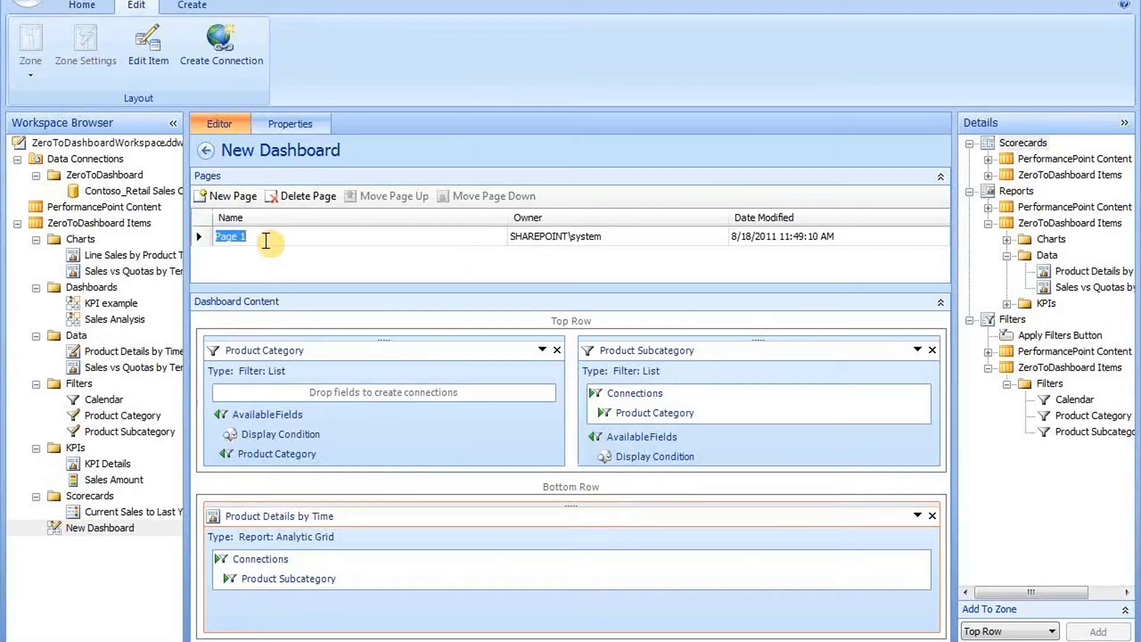
{"action": "type", "text": "Casca"}
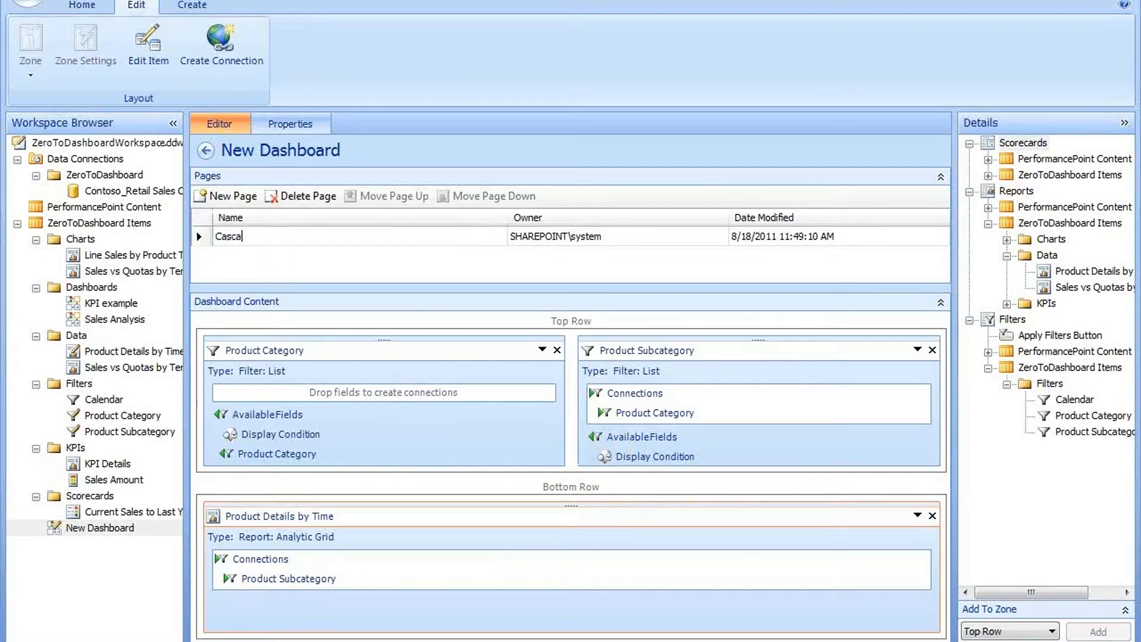
{"action": "type", "text": "ding Filter Example"}
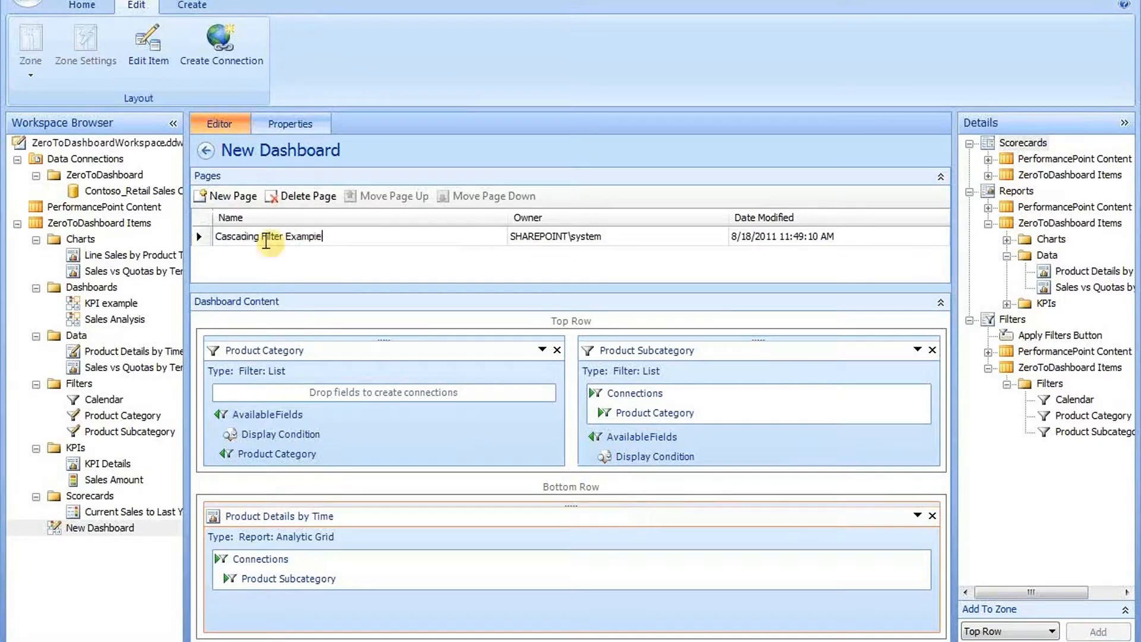
Set the dashboard's display folder to Dashboards and name it Cascading Filters Dashboard.
{"action": "left_click", "coordinate": [295, 122]}
{"action": "left_click", "coordinate": [334, 312]}
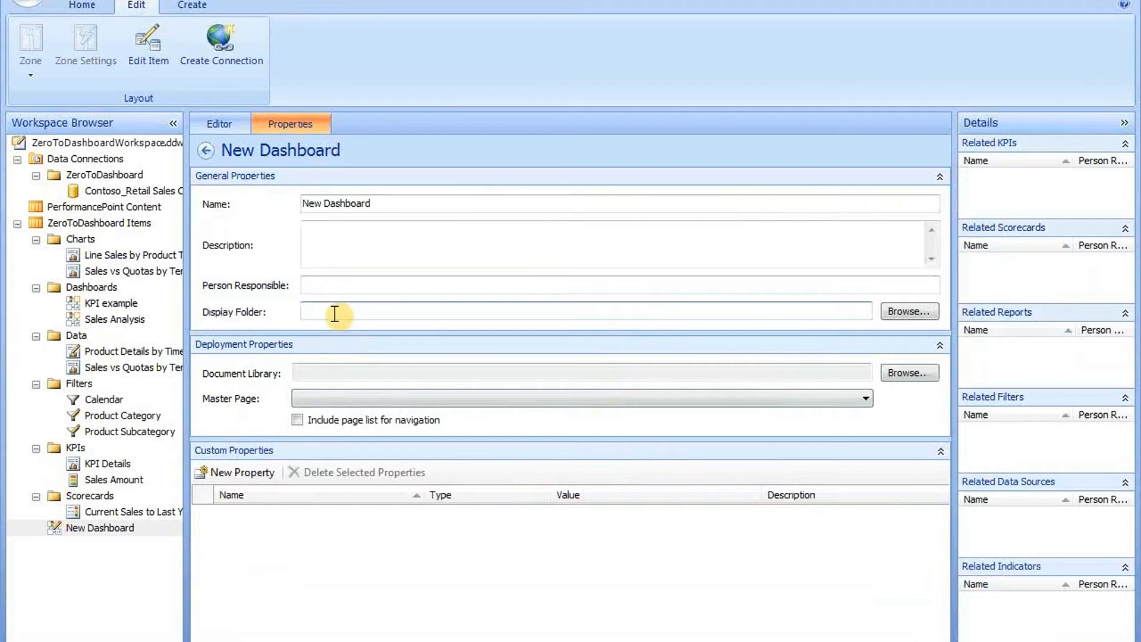
{"action": "type", "text": "Dashboards"}
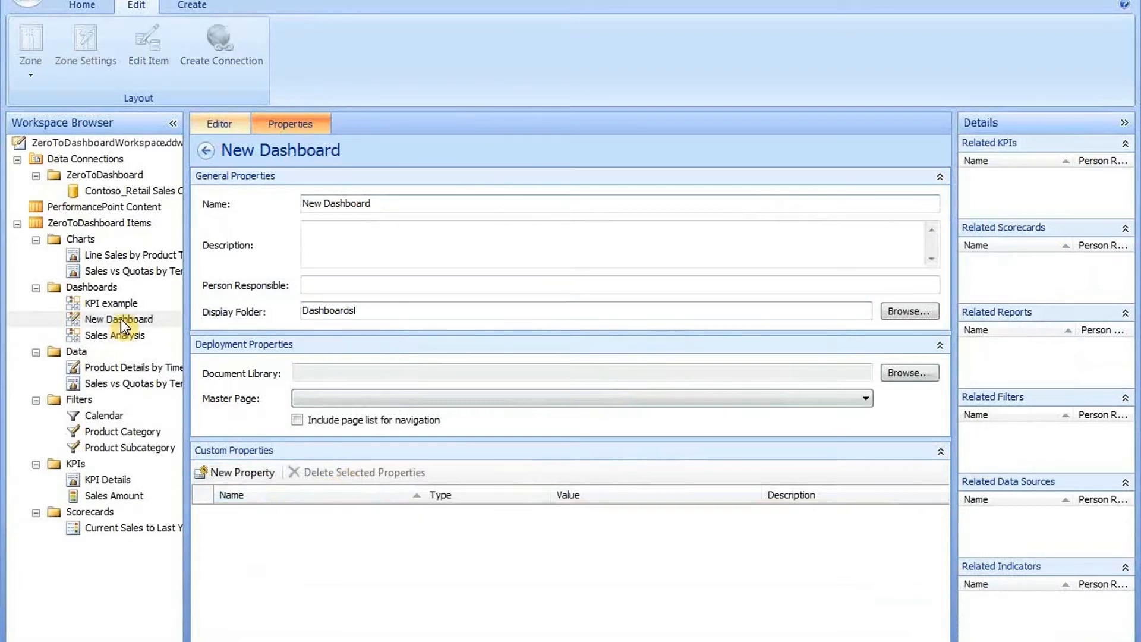
{"action": "left_click", "coordinate": [382, 204]}
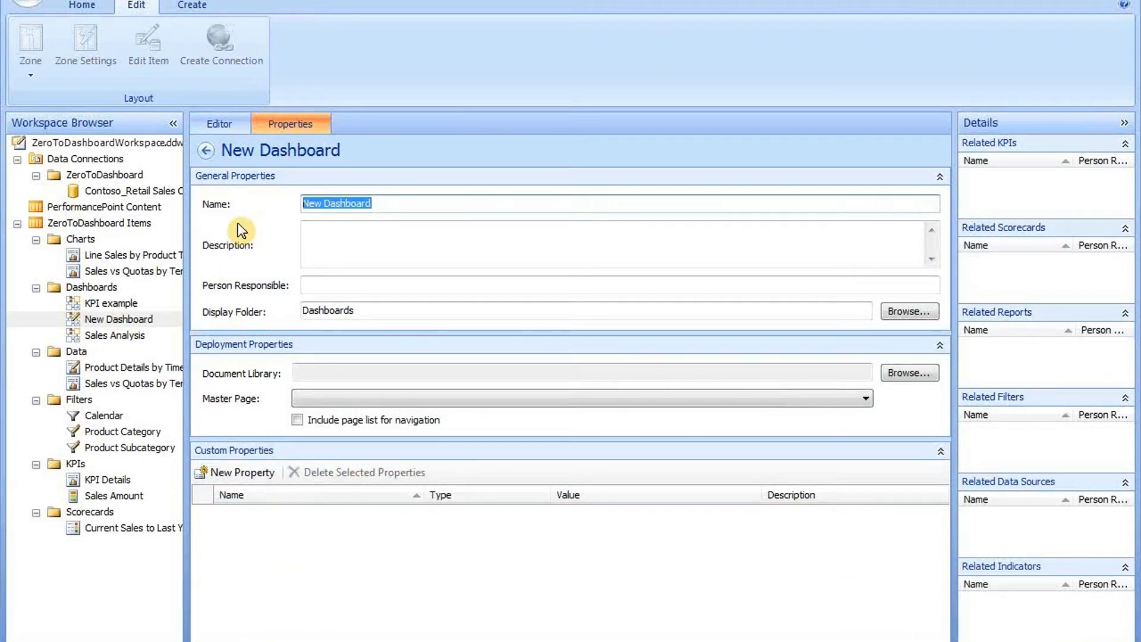
{"action": "type", "text": "Casca"}
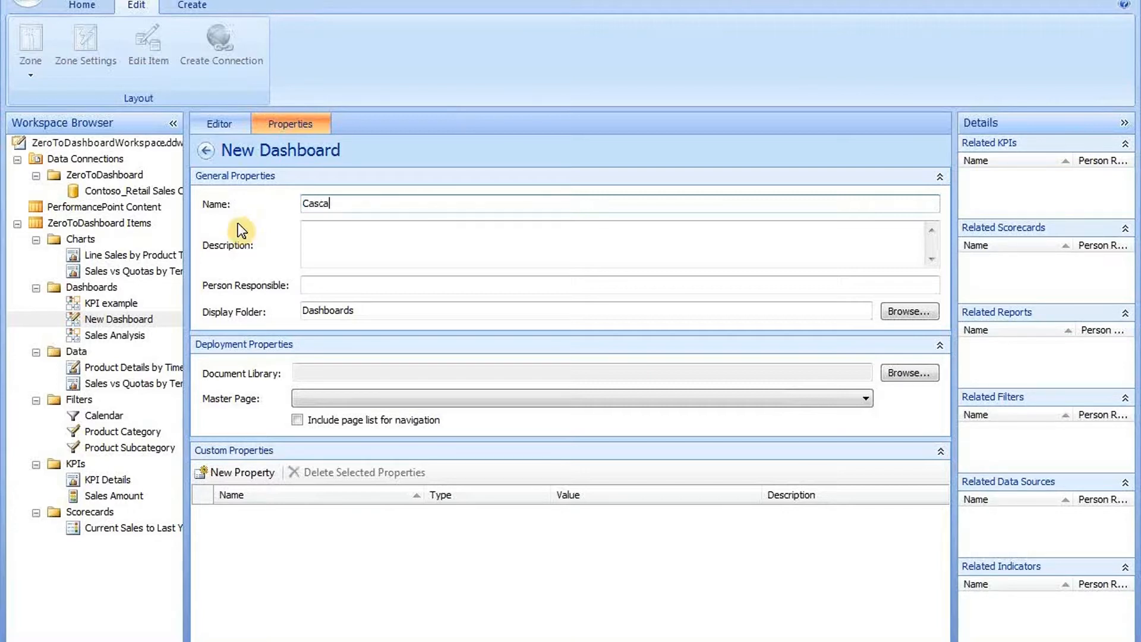
{"action": "type", "text": "ding Filters Dashboard"}
{"action": "key", "text": "Tab"}
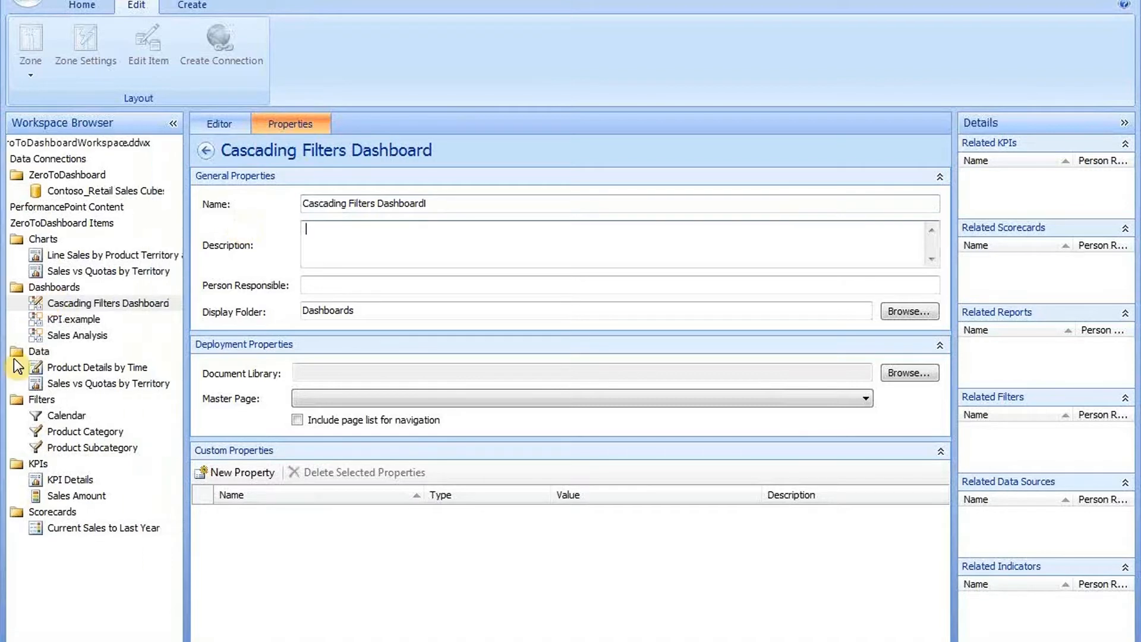
Save the workspace items and deploy Cascading Filters Dashboard to the SharePoint Dashboards library with the v4 master page and the page list included for navigation.
{"action": "right_click", "coordinate": [113, 308]}
{"action": "left_click", "coordinate": [96, 3]}
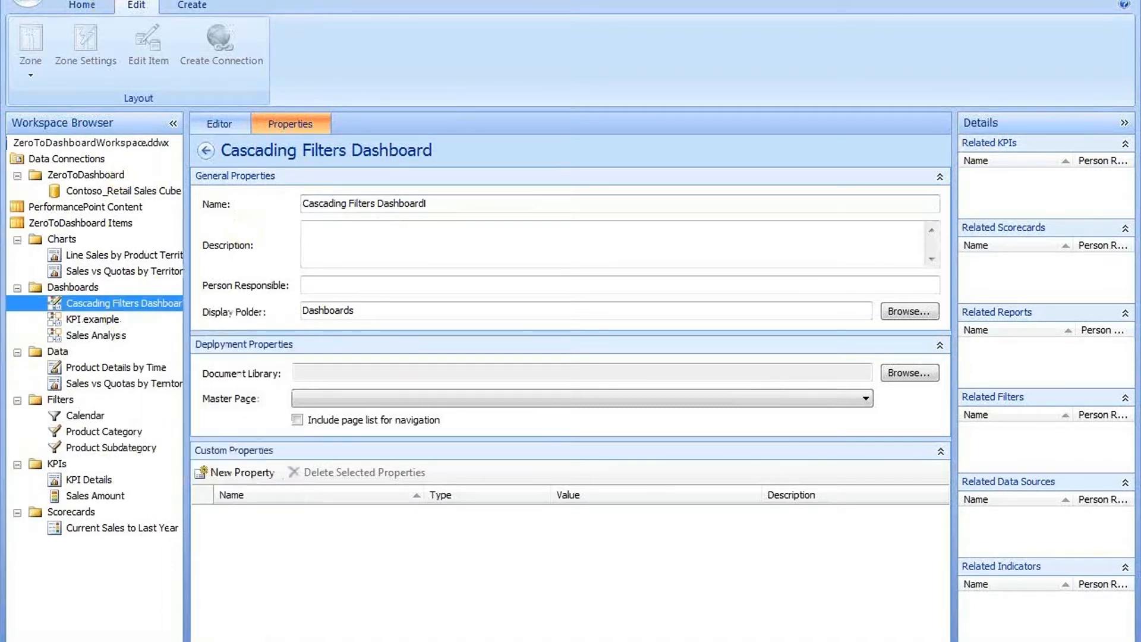
{"action": "right_click", "coordinate": [128, 304]}
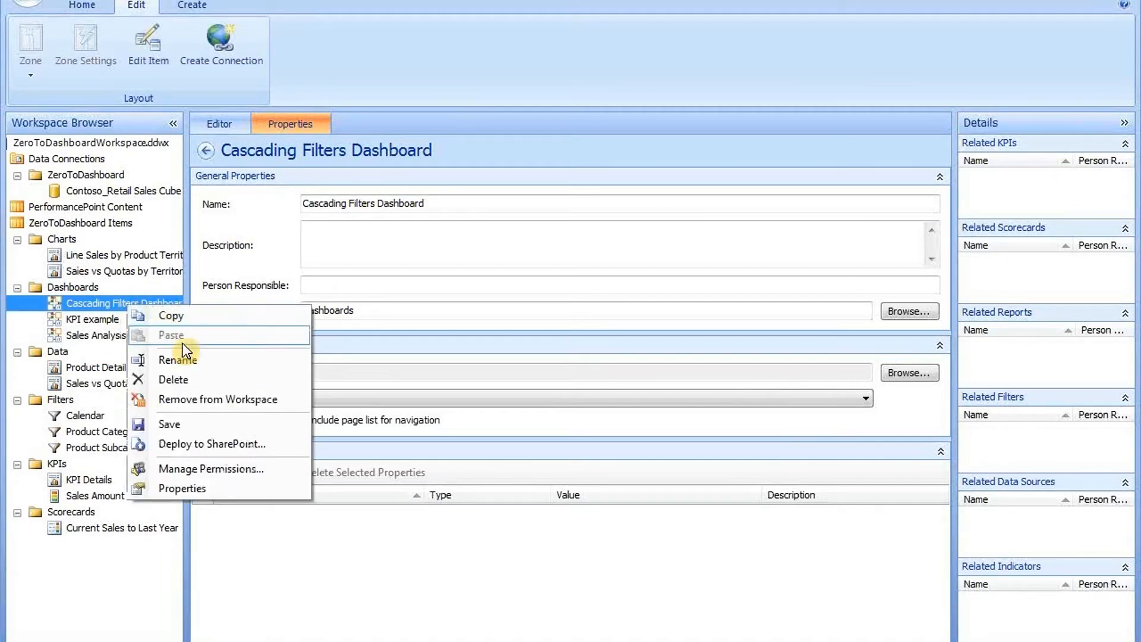
{"action": "left_click", "coordinate": [201, 444]}
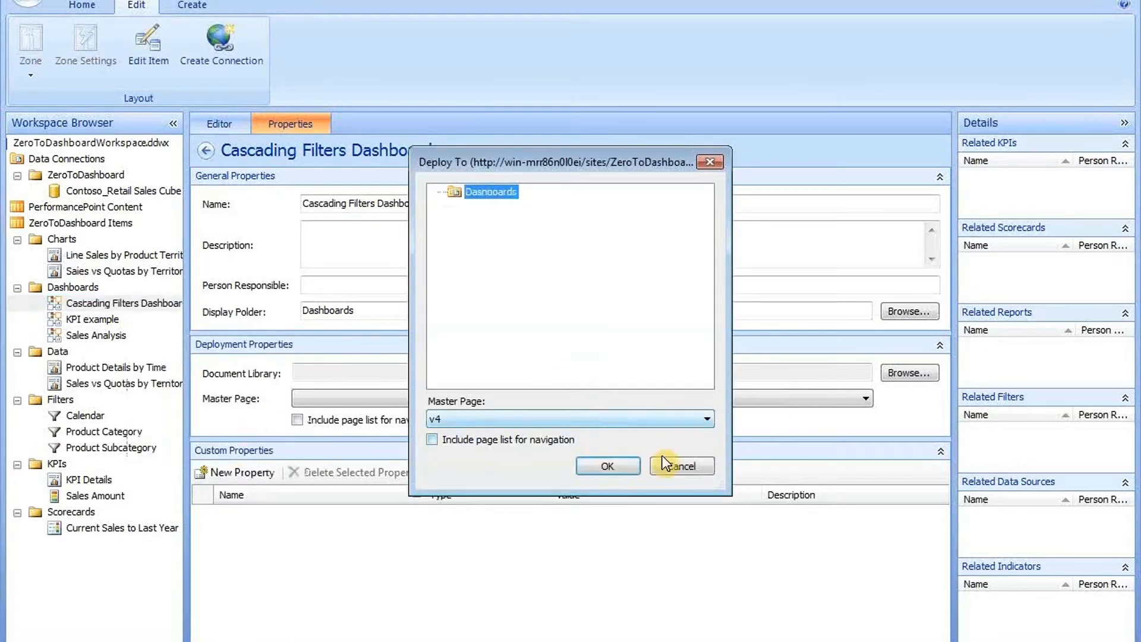
{"action": "left_click", "coordinate": [469, 439]}
{"action": "left_click", "coordinate": [595, 466]}
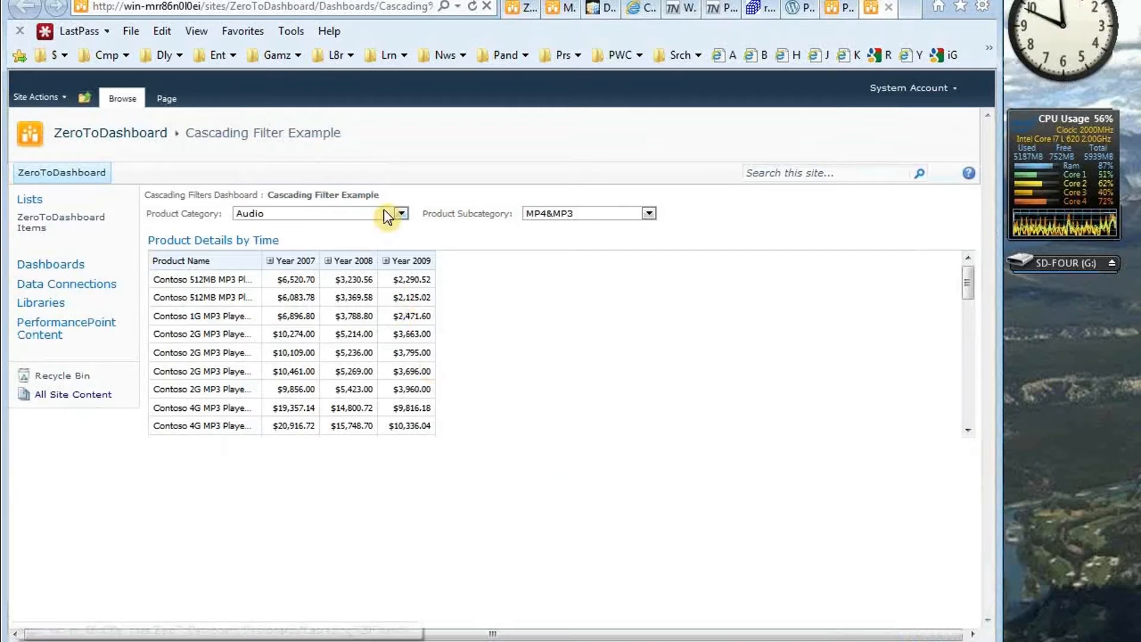
Filter the deployed dashboard by product category Computers and subcategory Projectors & Screens to check the cascading filters.
{"action": "left_click", "coordinate": [400, 212]}
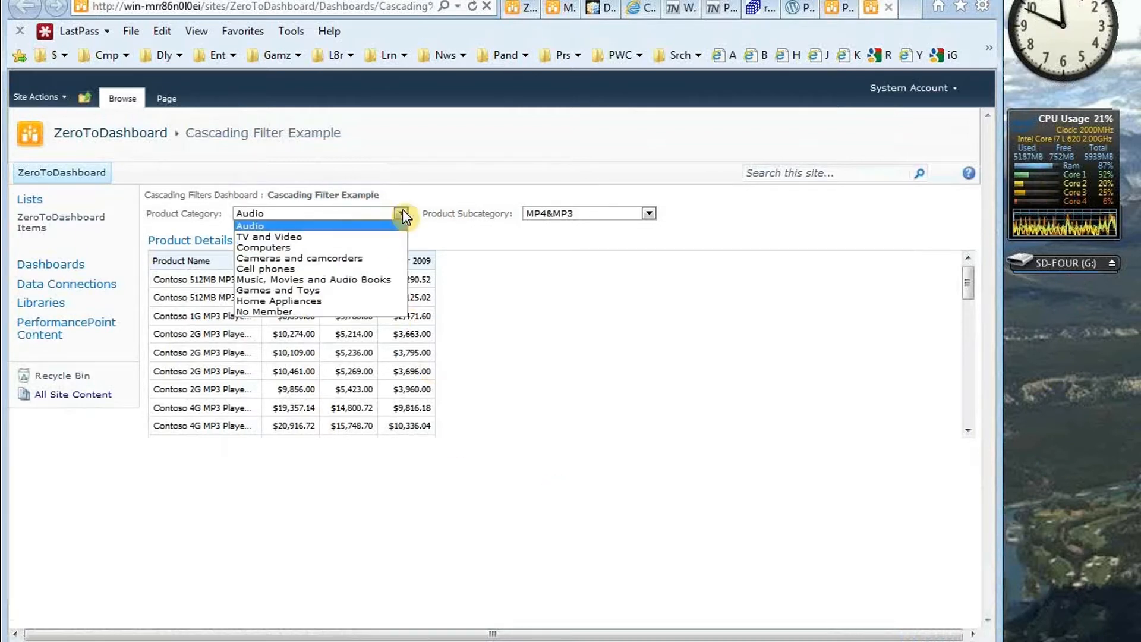
{"action": "left_click", "coordinate": [336, 252]}
{"action": "left_click", "coordinate": [650, 213]}
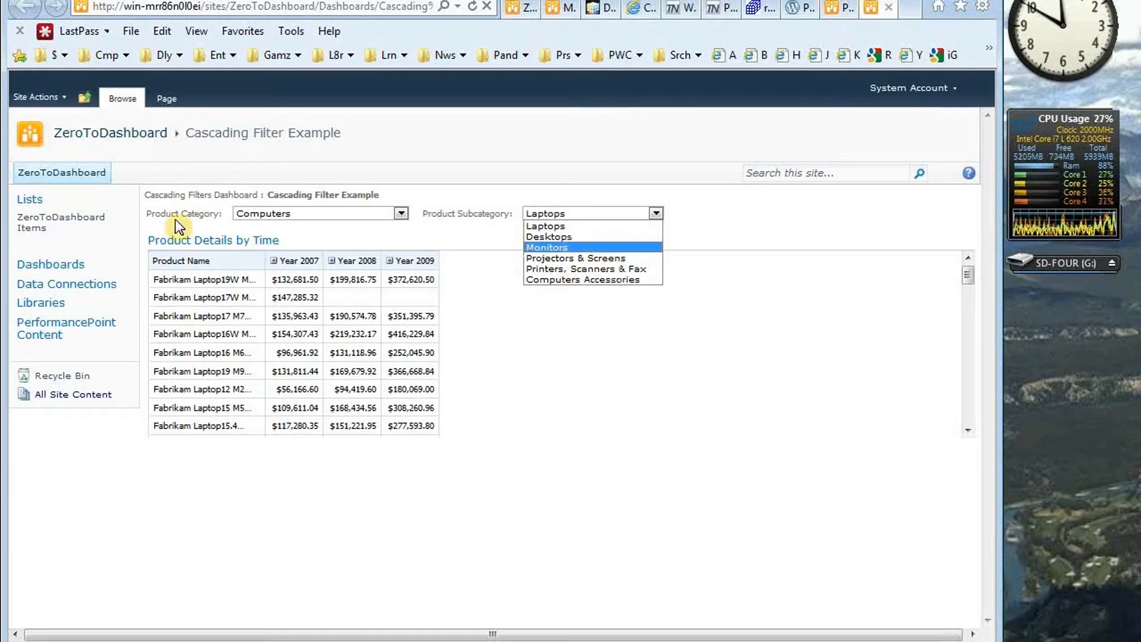
{"action": "left_click", "coordinate": [612, 259]}
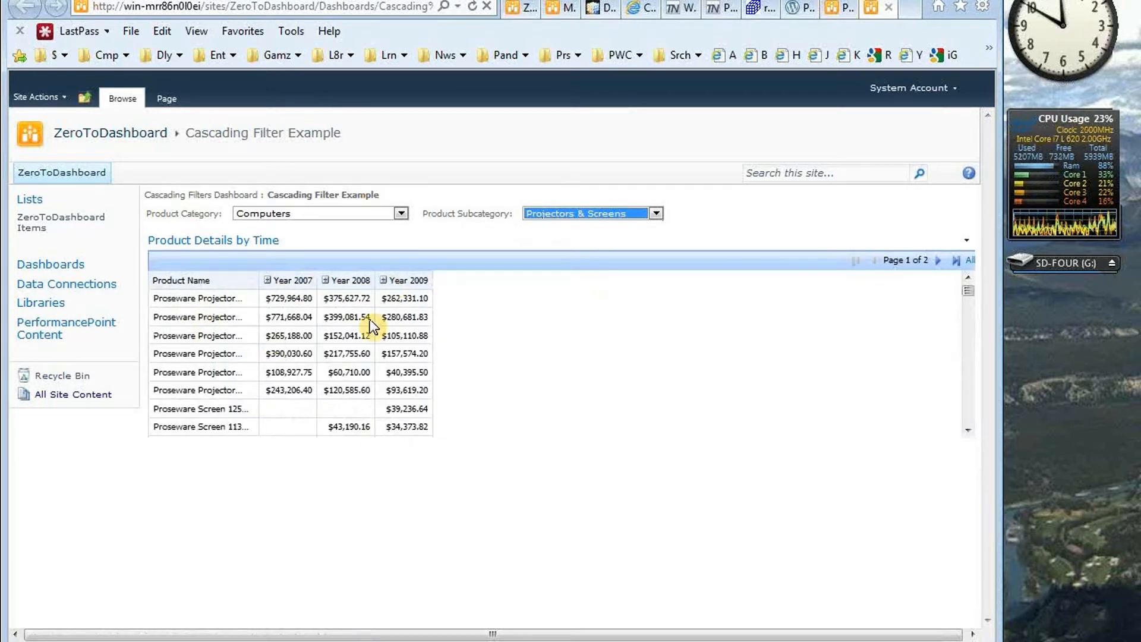
Check the cascading filters again with product category Games and Toys and subcategory Download Games.
{"action": "left_click", "coordinate": [333, 215]}
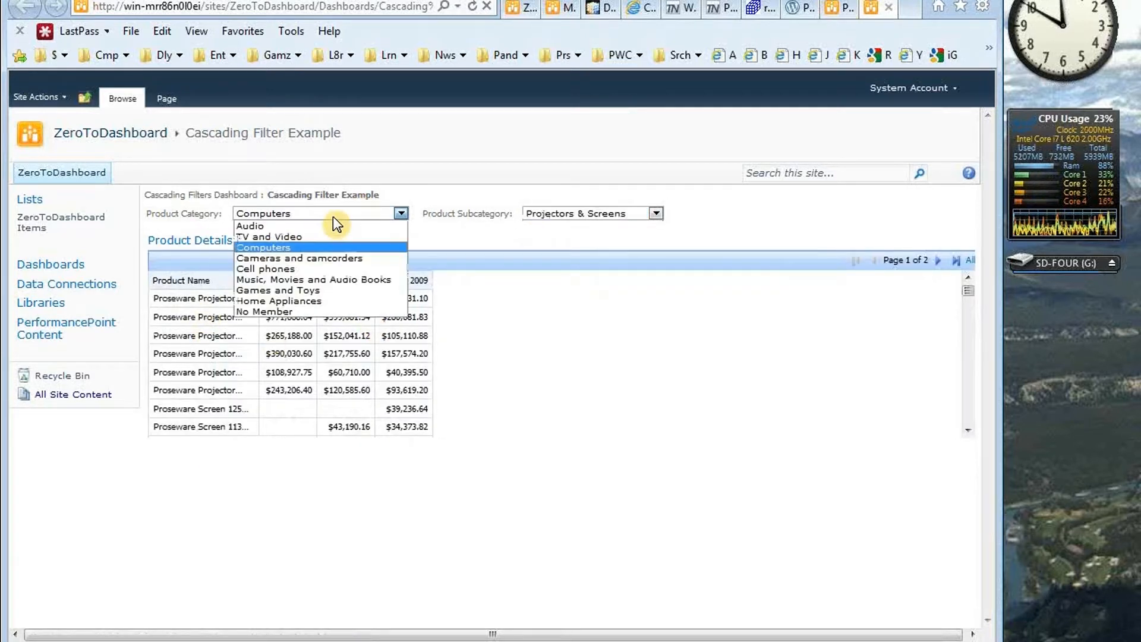
{"action": "left_click", "coordinate": [305, 293]}
{"action": "left_click", "coordinate": [580, 214]}
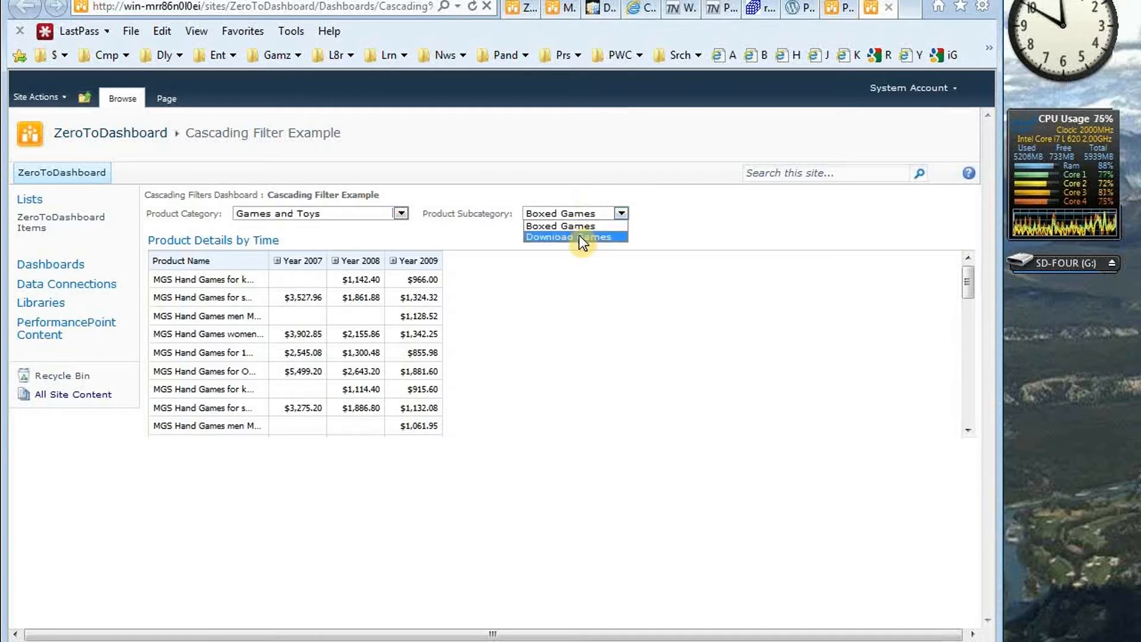
{"action": "left_click", "coordinate": [580, 239]}
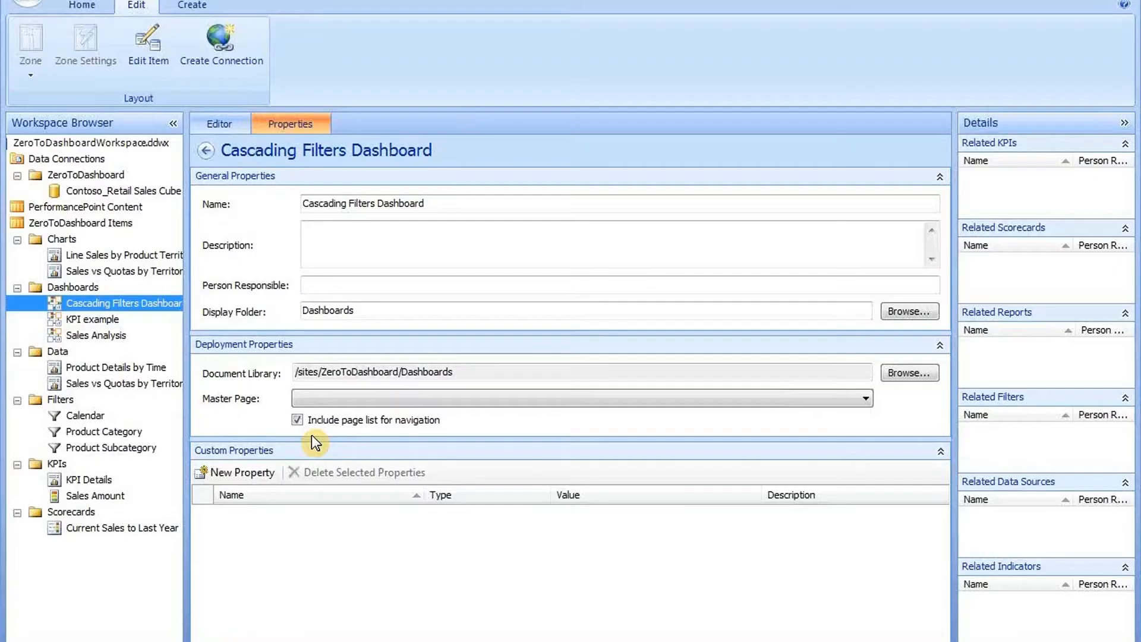
Create a new report in ZeroToDashboard Items from the Excel Services template.
{"action": "left_click", "coordinate": [76, 225]}
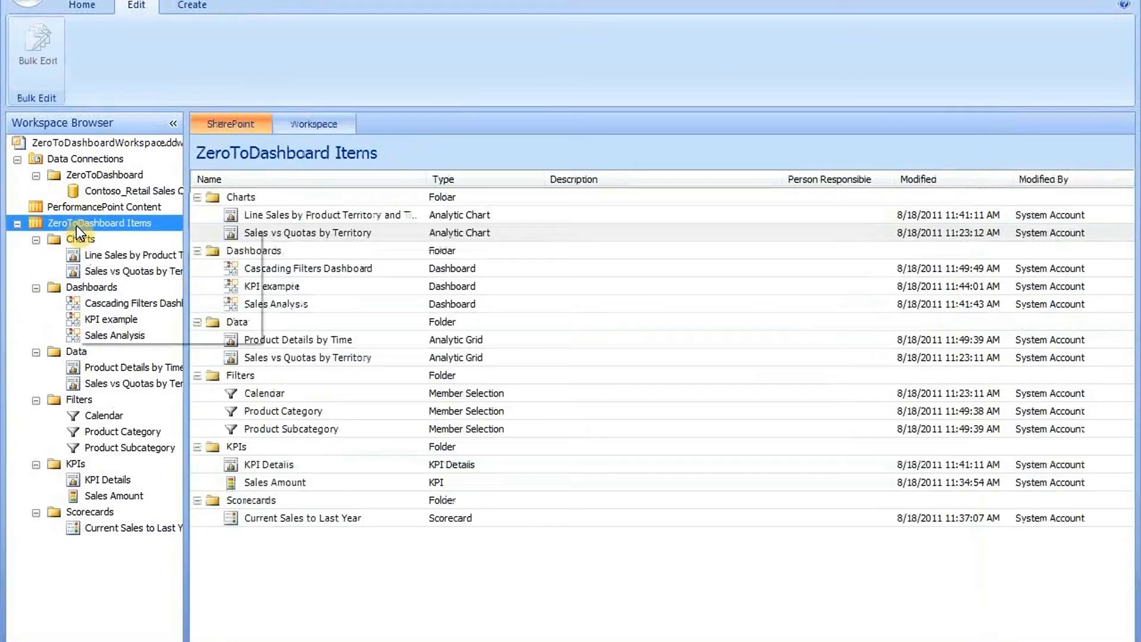
{"action": "right_click", "coordinate": [77, 226]}
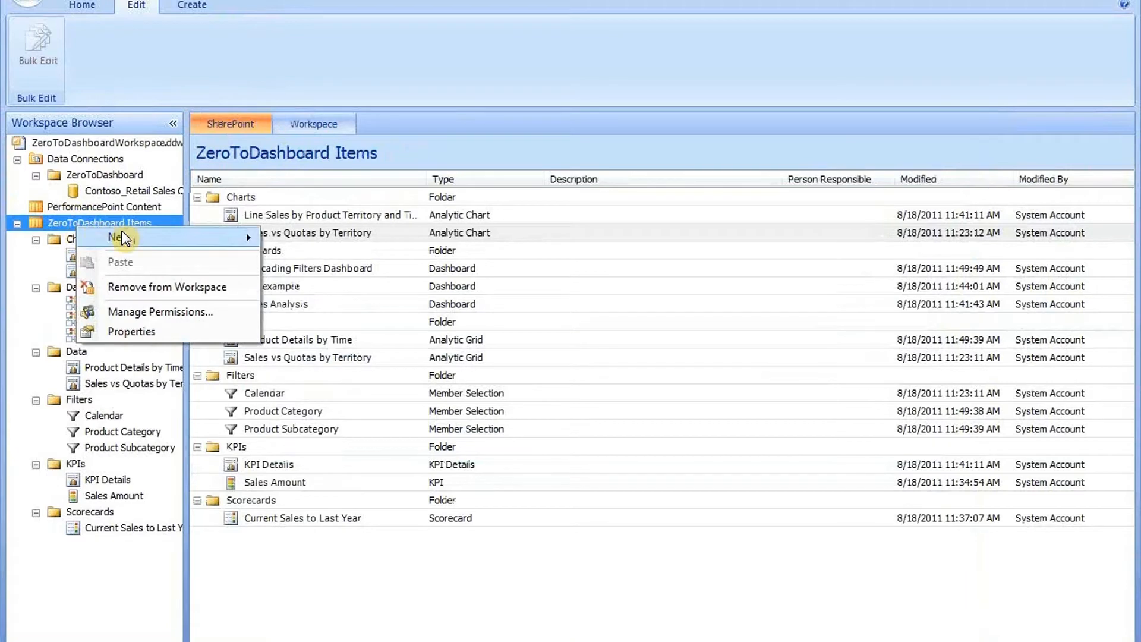
{"action": "mouse_move", "coordinate": [214, 236]}
{"action": "left_click", "coordinate": [336, 279]}
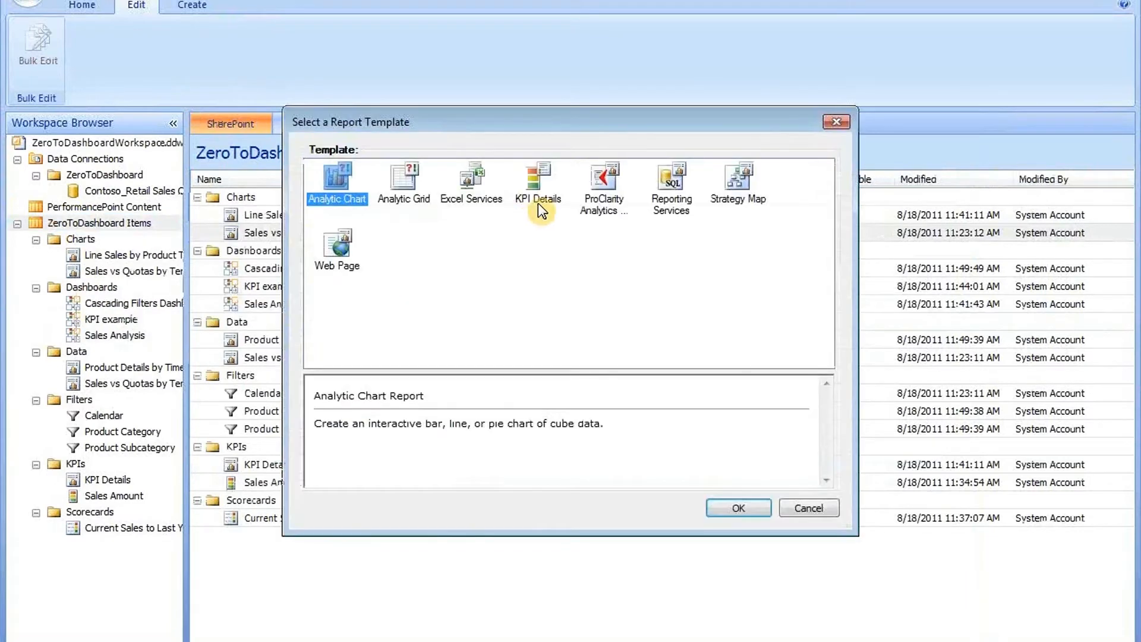
{"action": "left_click", "coordinate": [483, 185]}
{"action": "left_click", "coordinate": [727, 502]}
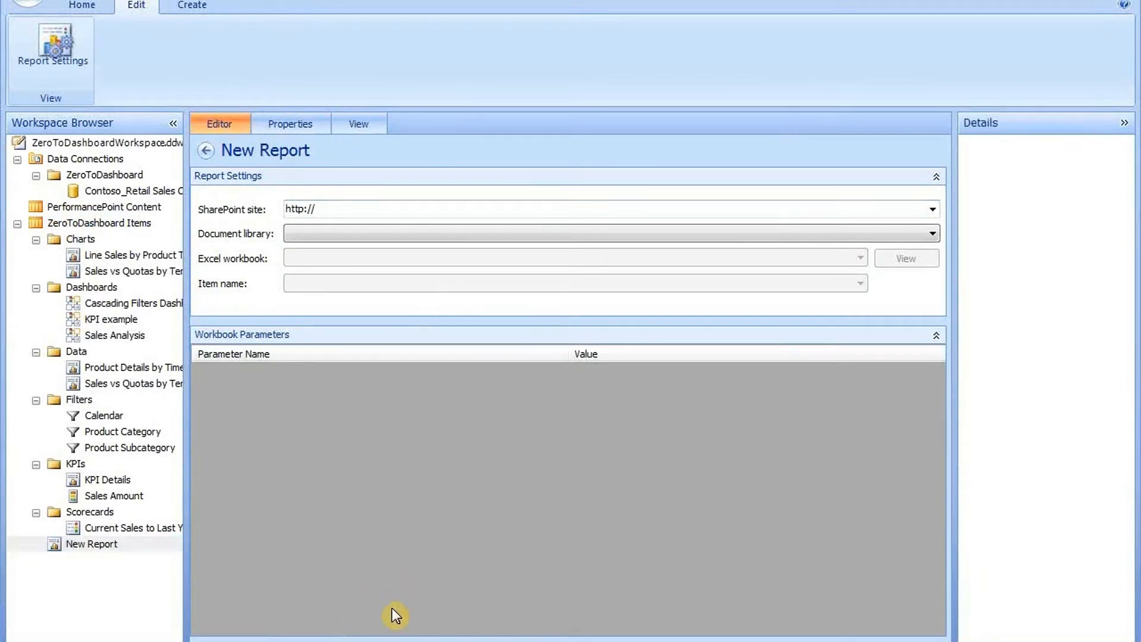
{"action": "key", "text": "super"}
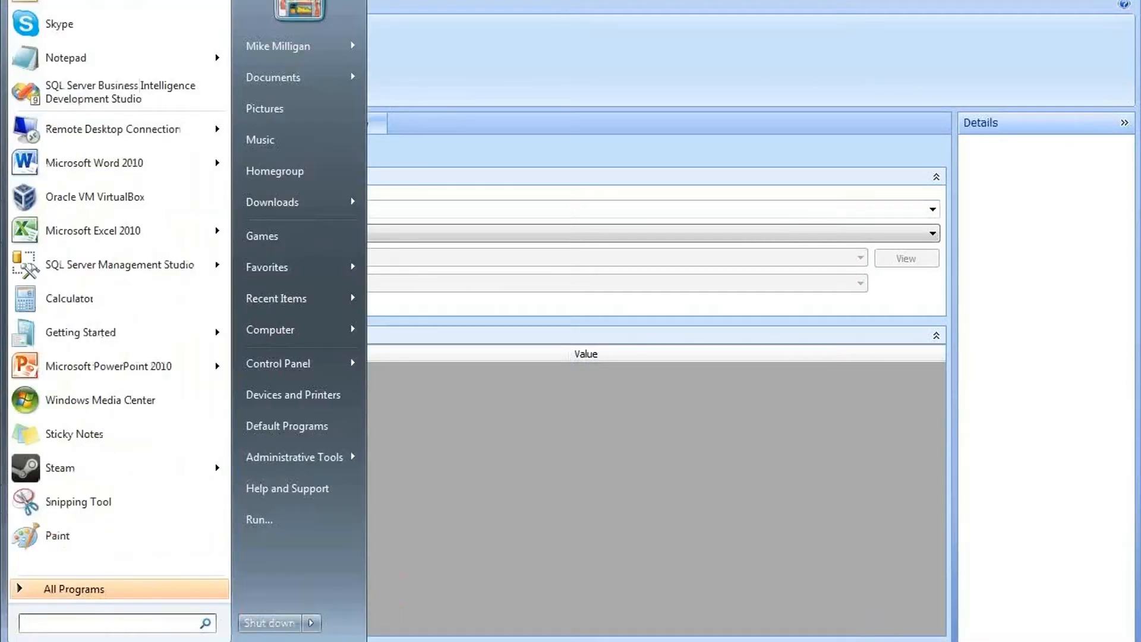
{"action": "left_click", "coordinate": [983, 535]}
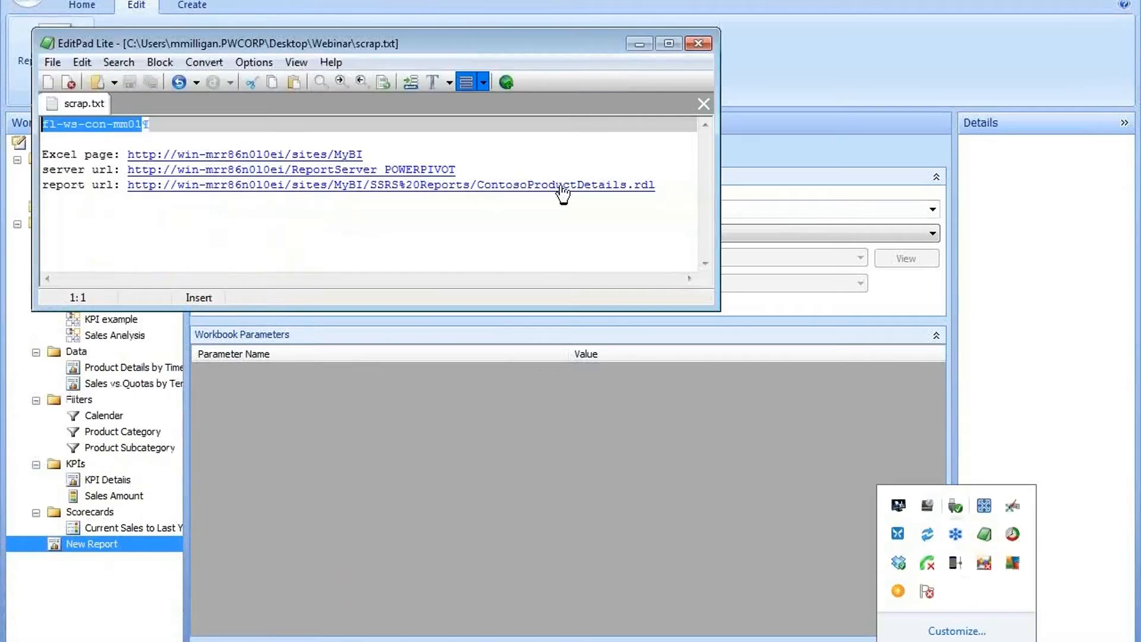
{"action": "left_click_drag", "start_coordinate": [404, 156], "coordinate": [127, 155]}
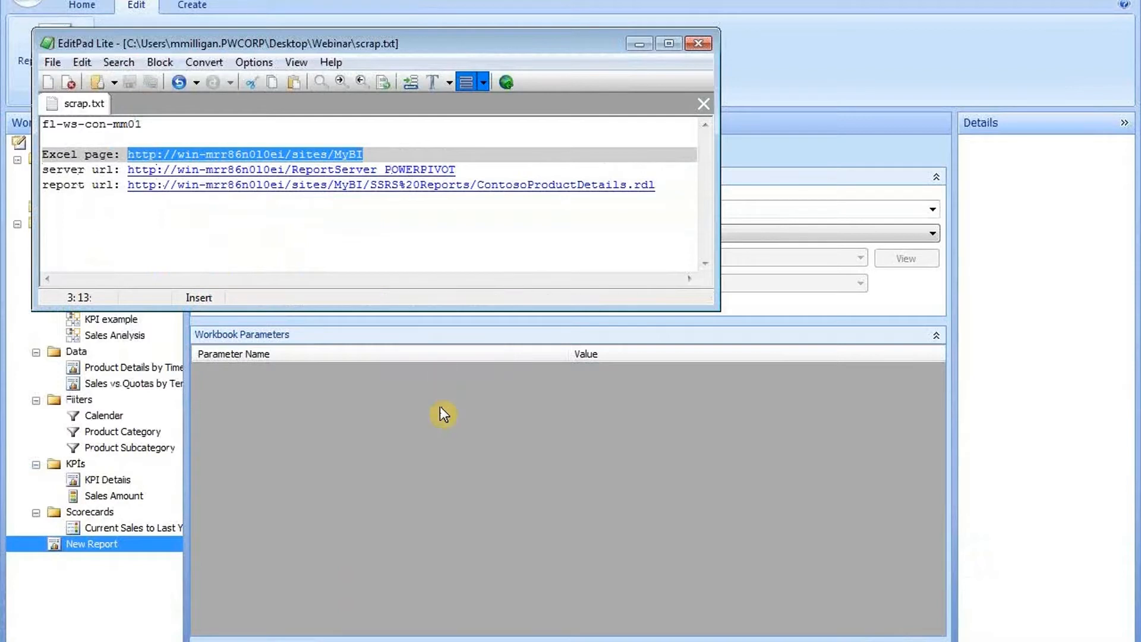
{"action": "left_click", "coordinate": [440, 407]}
{"action": "left_click", "coordinate": [331, 209]}
{"action": "type", "text": "http://win-mrr86n0l0ei/sites/MyBI"}
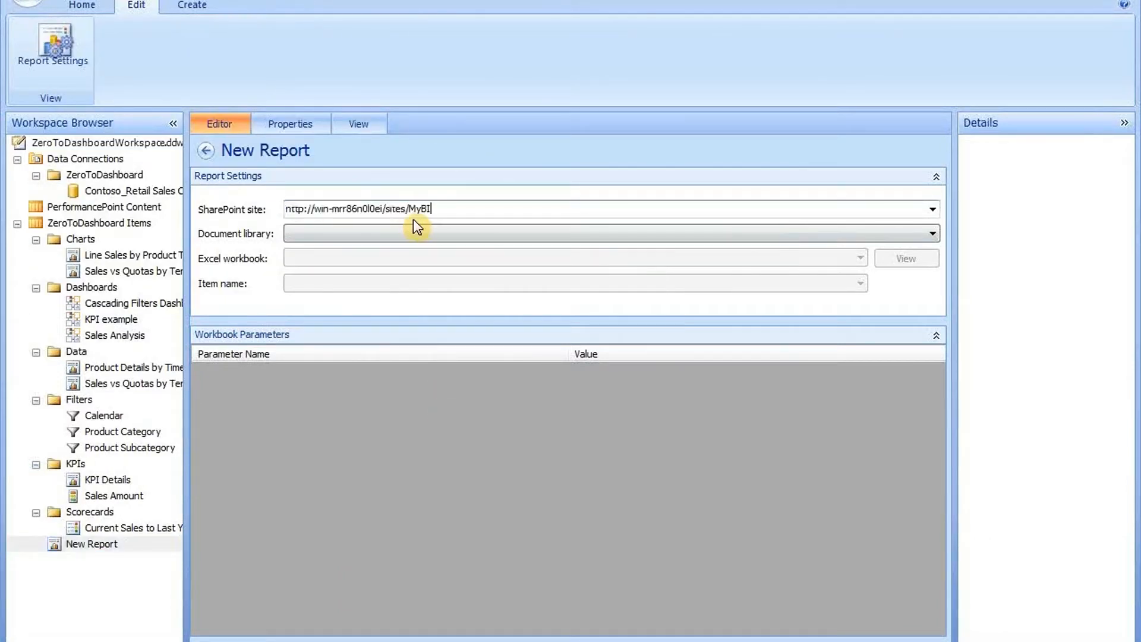
Set the report's document library to Documents and its Excel workbook to ContosoSlicerExample.xlsx.
{"action": "left_click", "coordinate": [930, 234]}
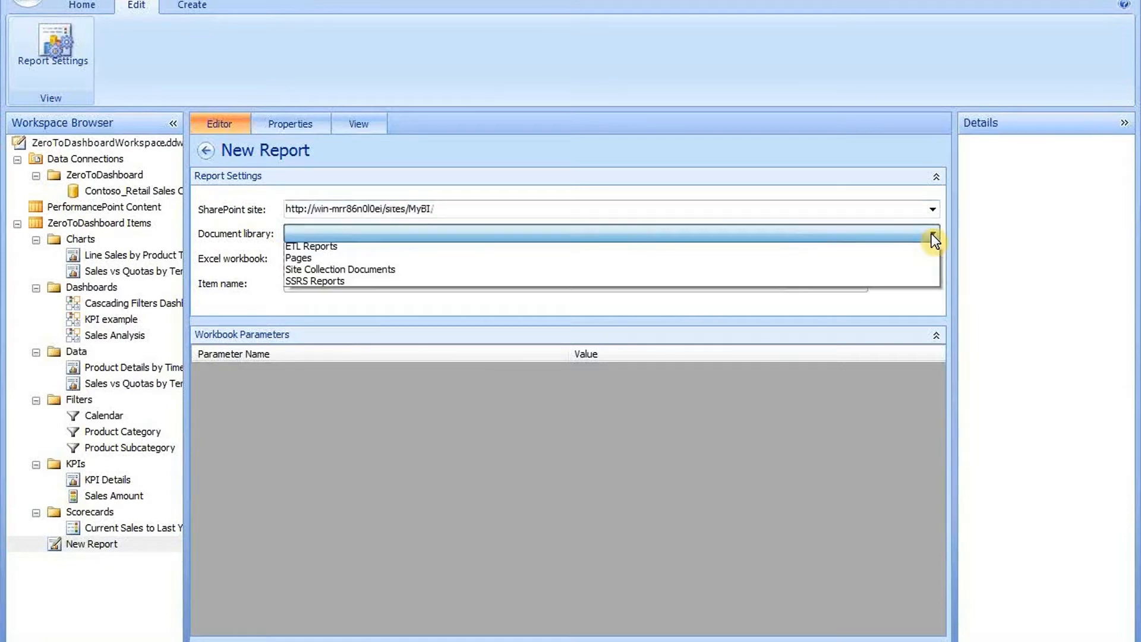
{"action": "left_click", "coordinate": [354, 284]}
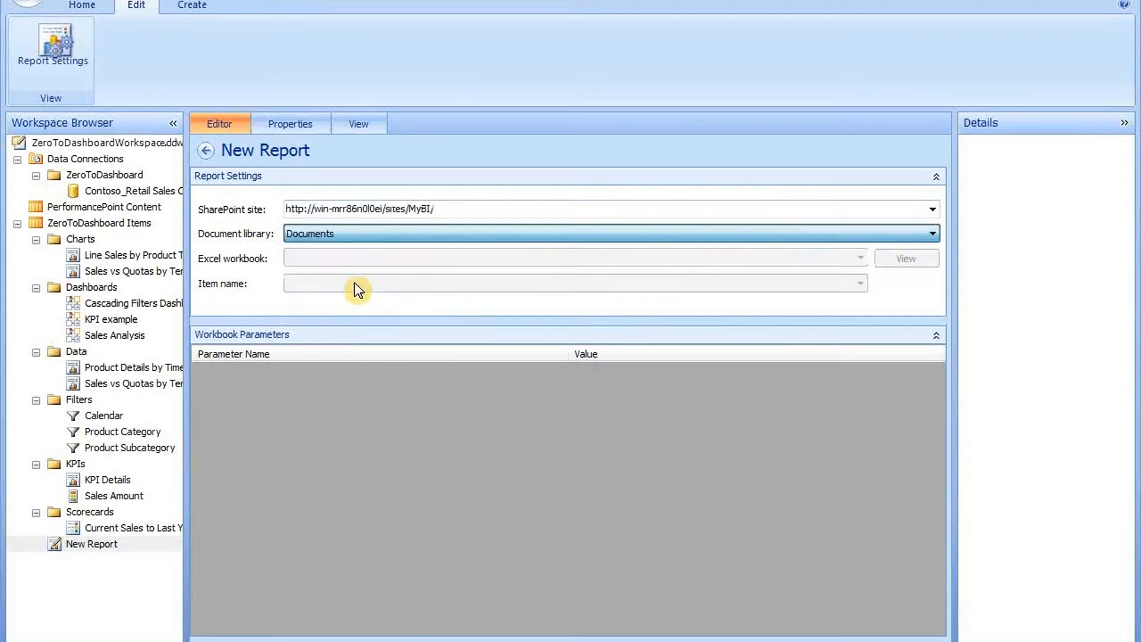
{"action": "left_click", "coordinate": [519, 258]}
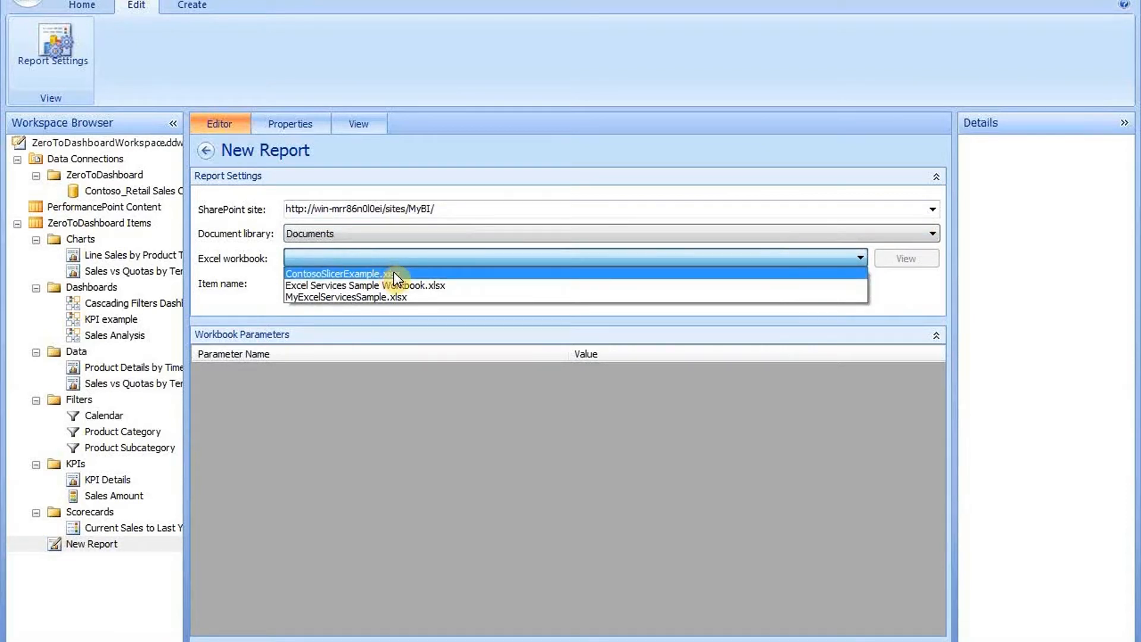
{"action": "left_click", "coordinate": [394, 274]}
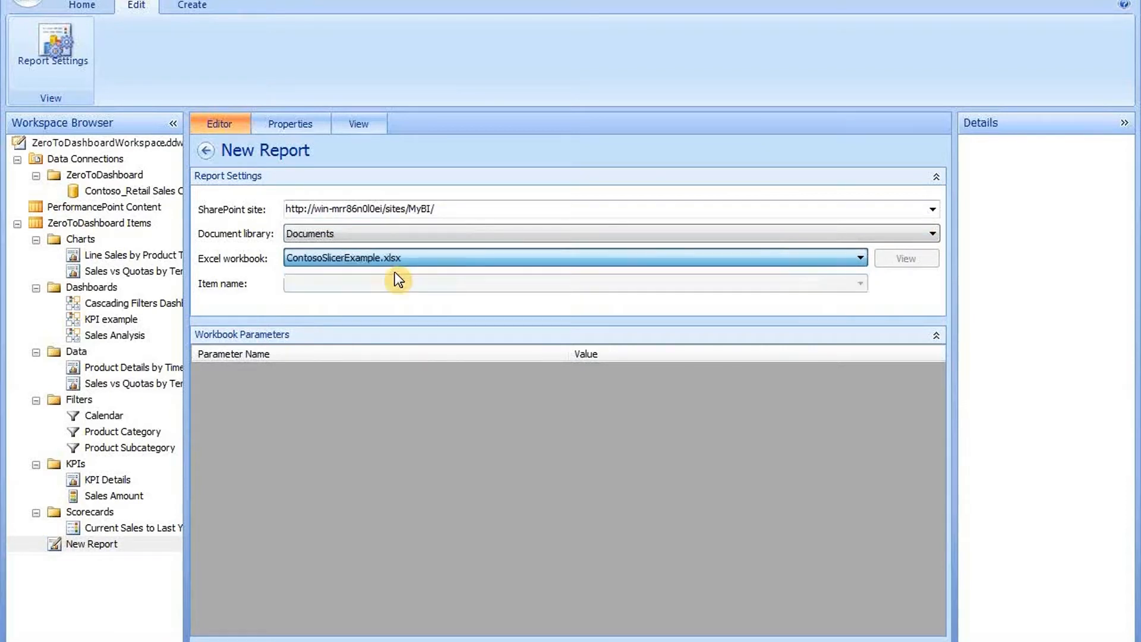
{"action": "left_click", "coordinate": [744, 289]}
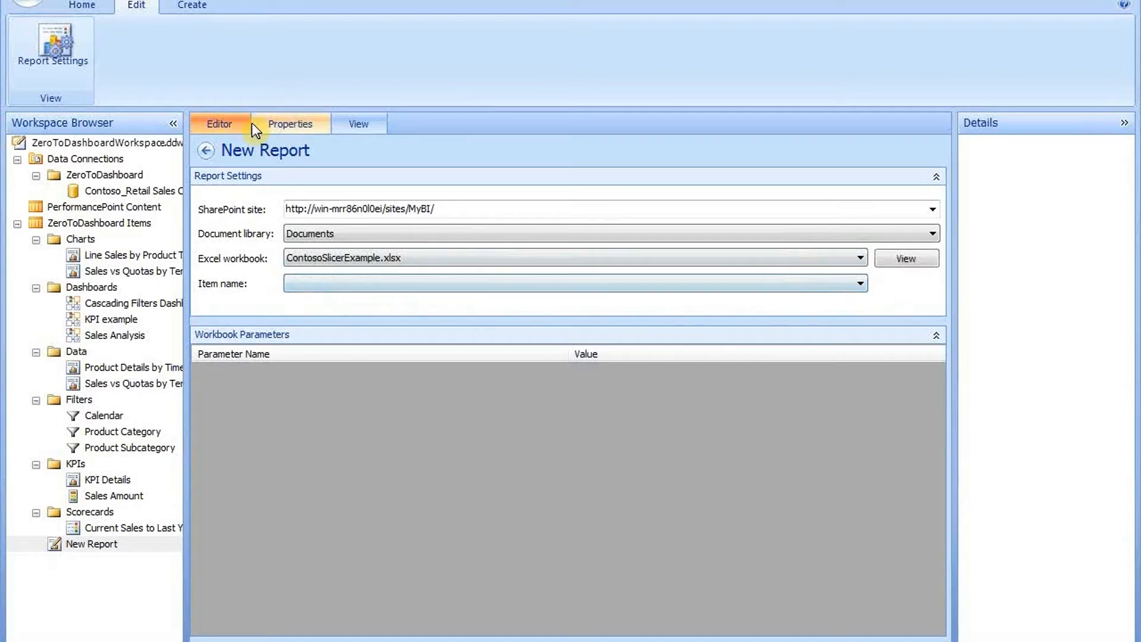
Name the Excel Services report Excel Example and set its display folder to Data.
{"action": "left_click", "coordinate": [299, 120]}
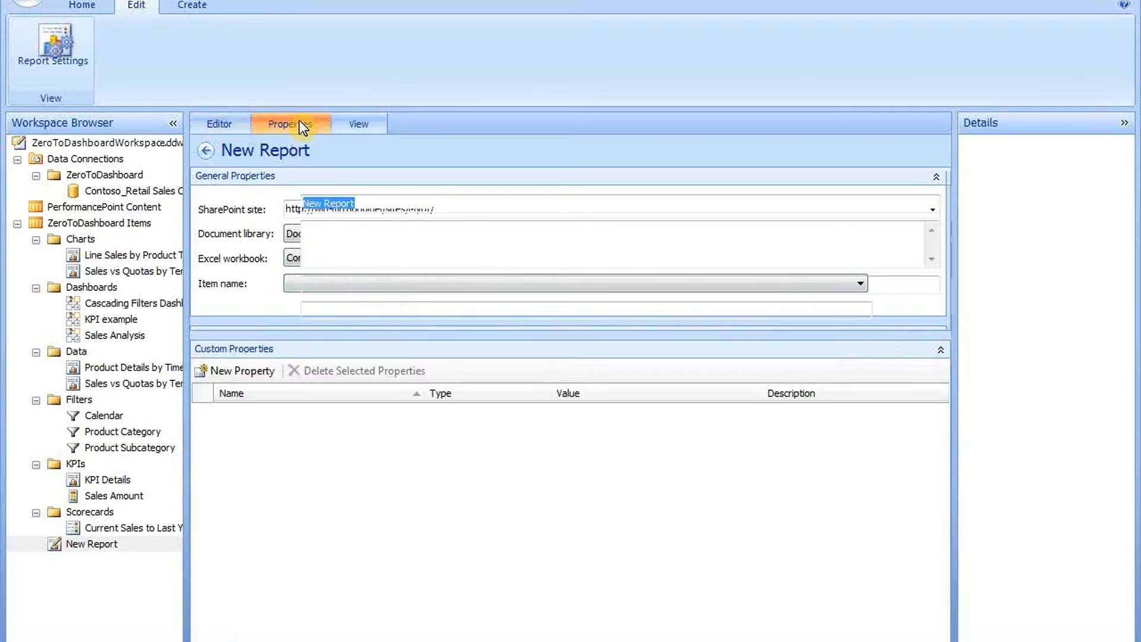
{"action": "type", "text": "Exc"}
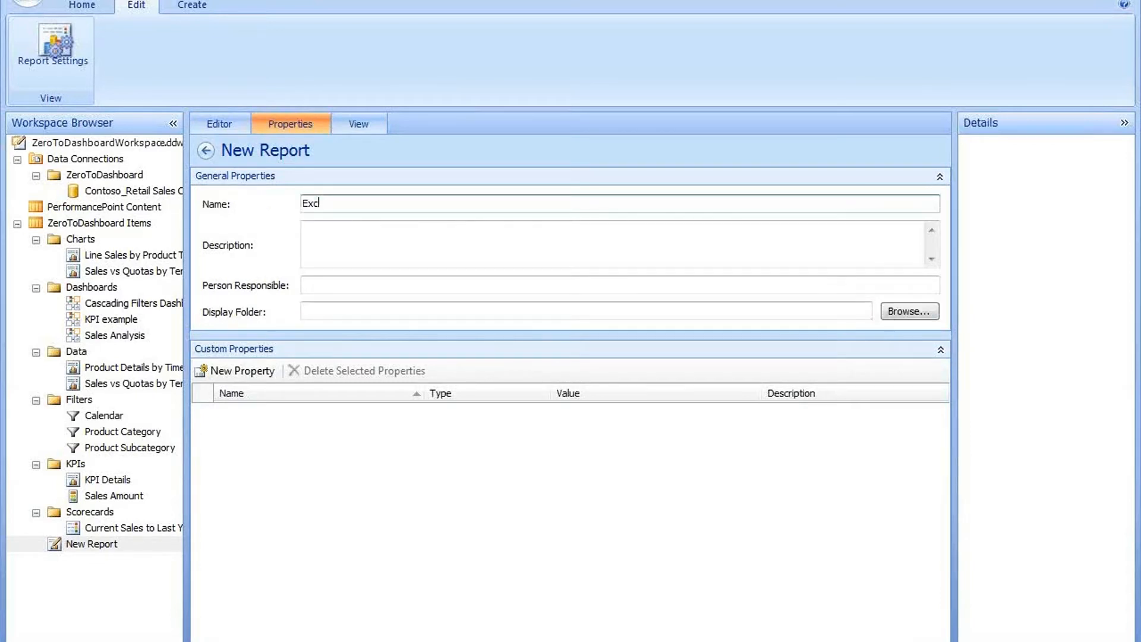
{"action": "type", "text": "el Example"}
{"action": "left_click", "coordinate": [331, 224]}
{"action": "left_click", "coordinate": [340, 311]}
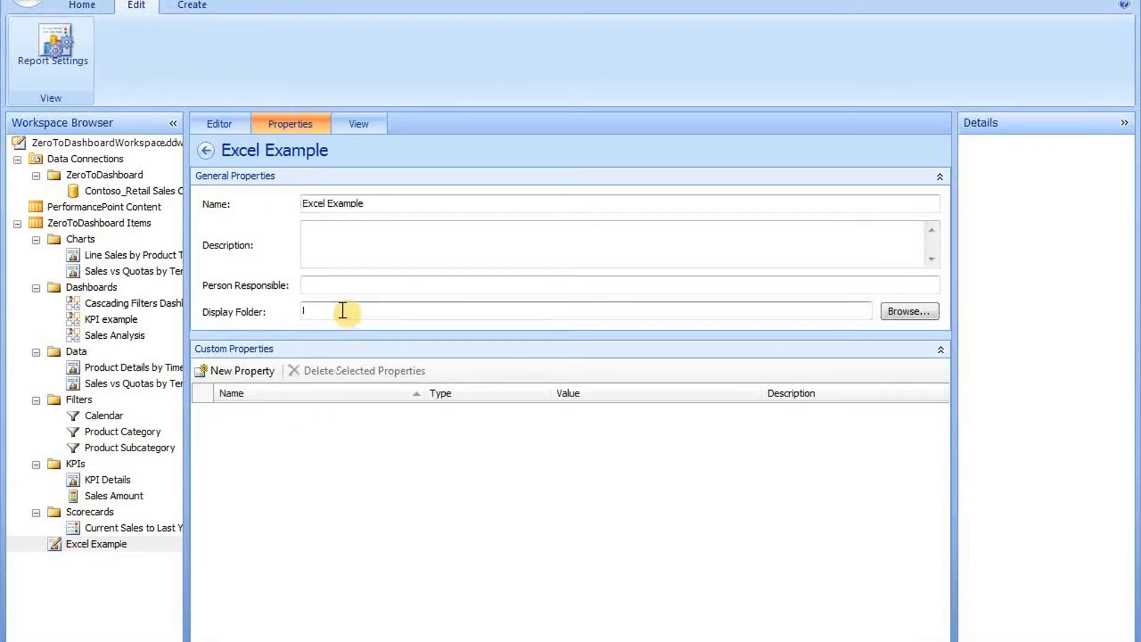
{"action": "type", "text": "Data"}
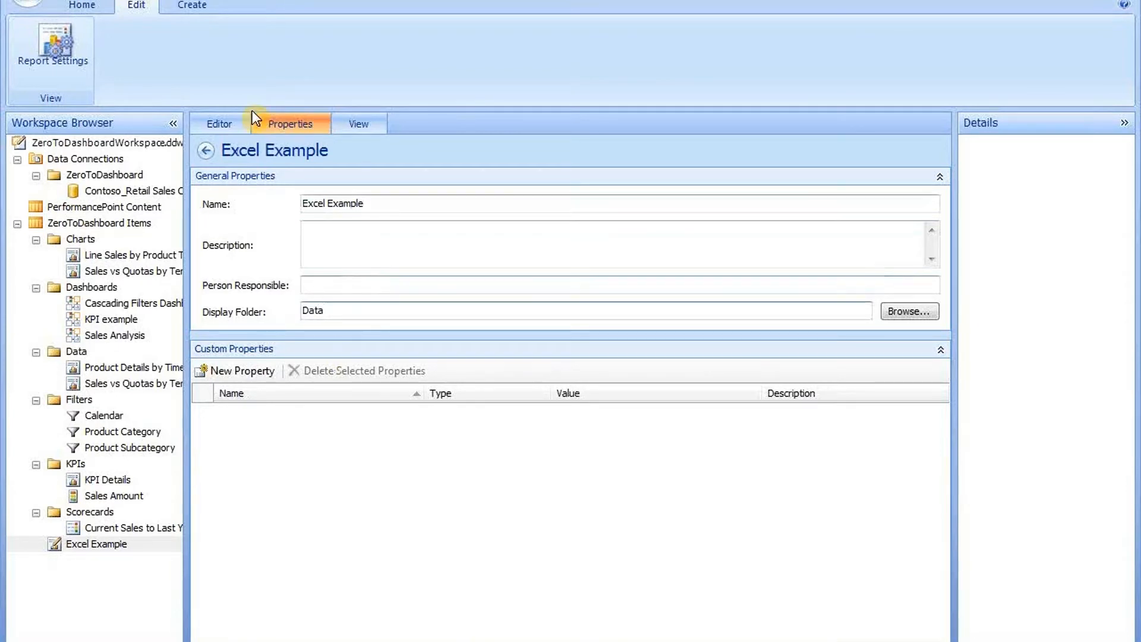
Create another new report in ZeroToDashboard Items from the Reporting Services template.
{"action": "left_click", "coordinate": [84, 222]}
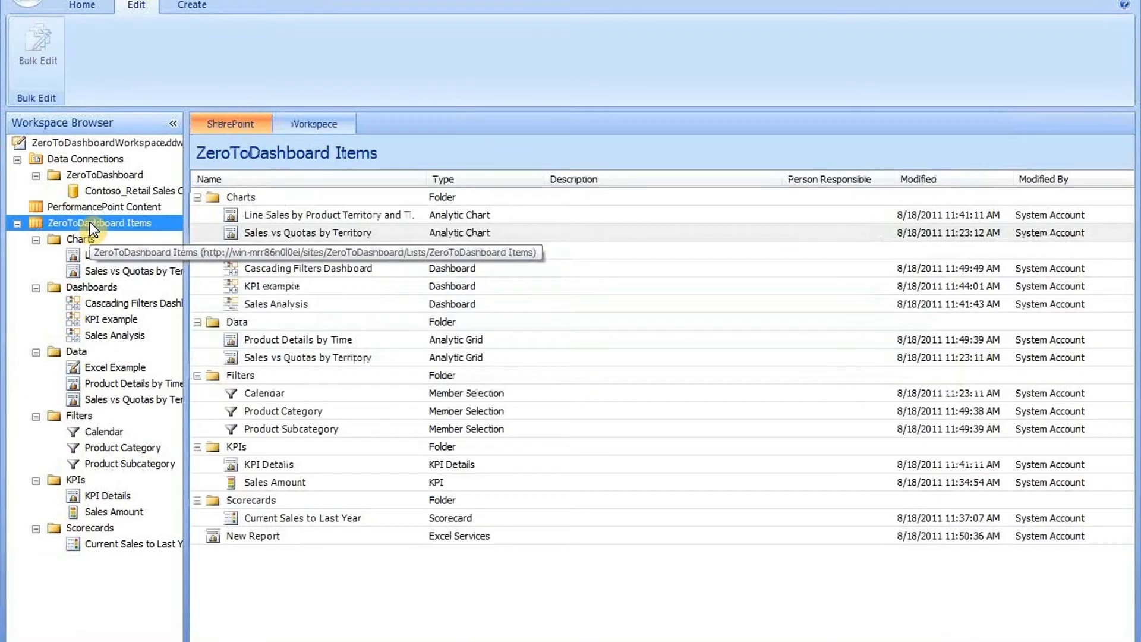
{"action": "right_click", "coordinate": [90, 223]}
{"action": "mouse_move", "coordinate": [163, 233]}
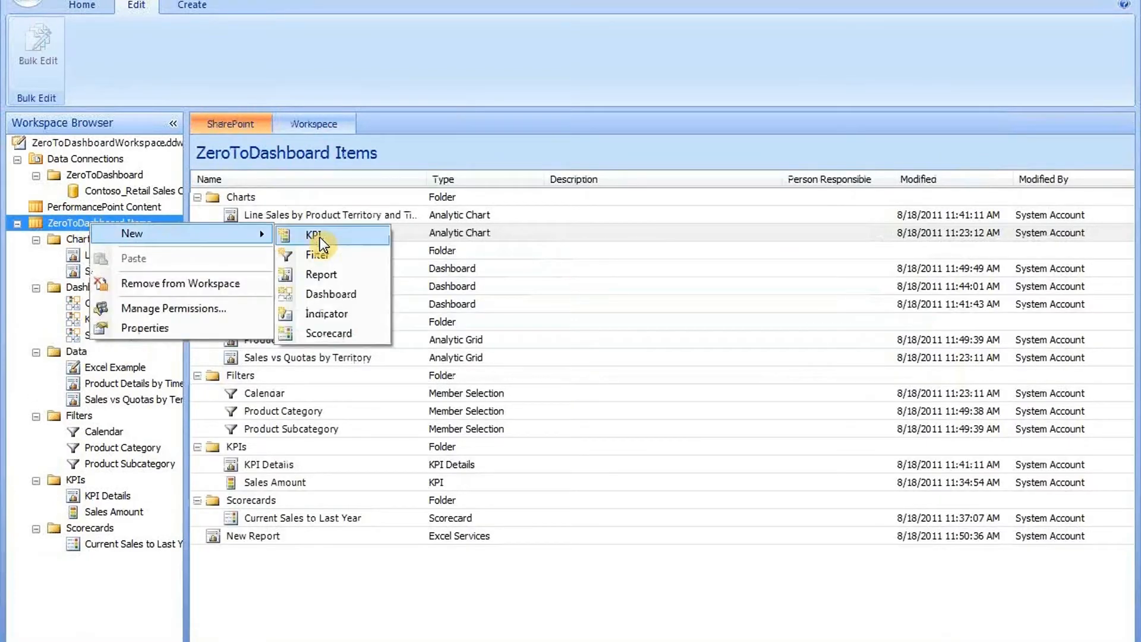
{"action": "left_click", "coordinate": [335, 275]}
{"action": "left_click", "coordinate": [668, 183]}
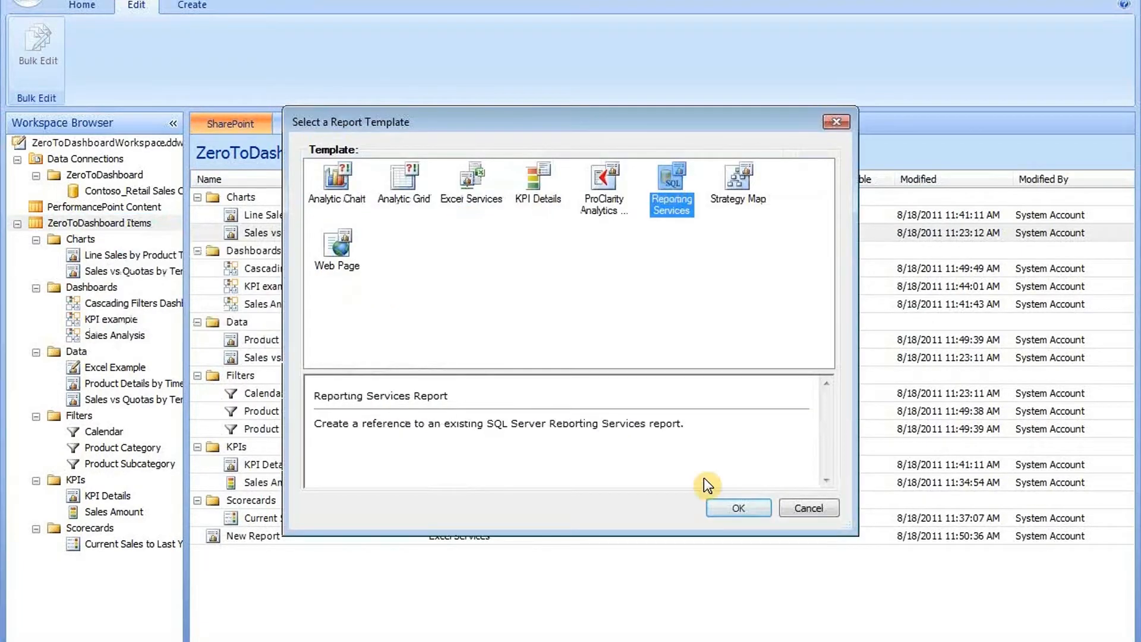
{"action": "left_click", "coordinate": [736, 508]}
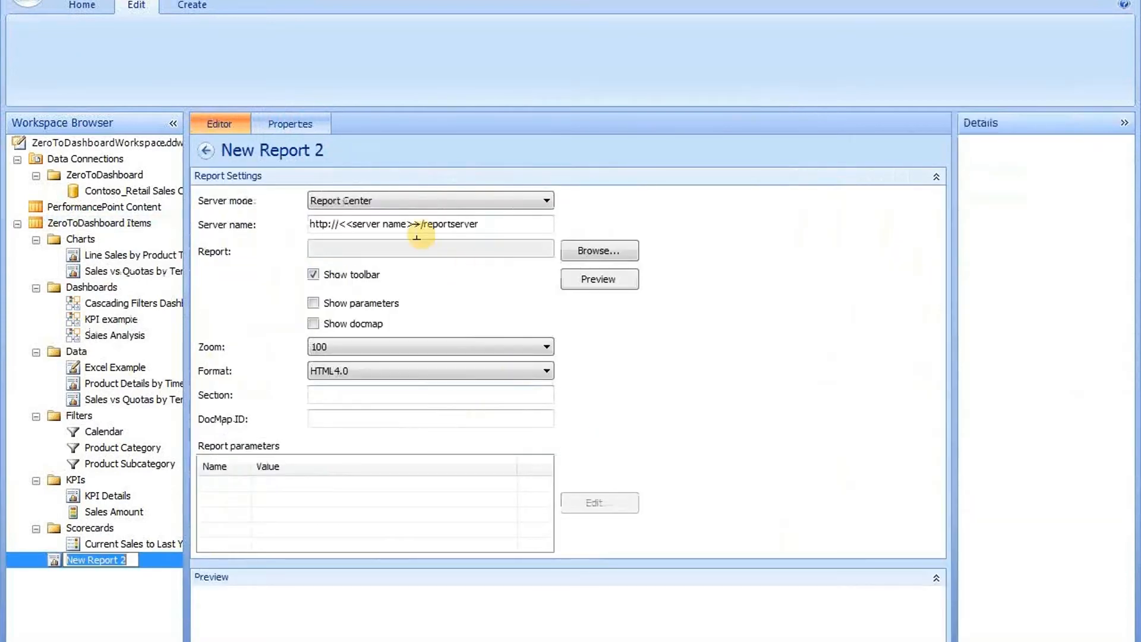
{"action": "left_click", "coordinate": [422, 201]}
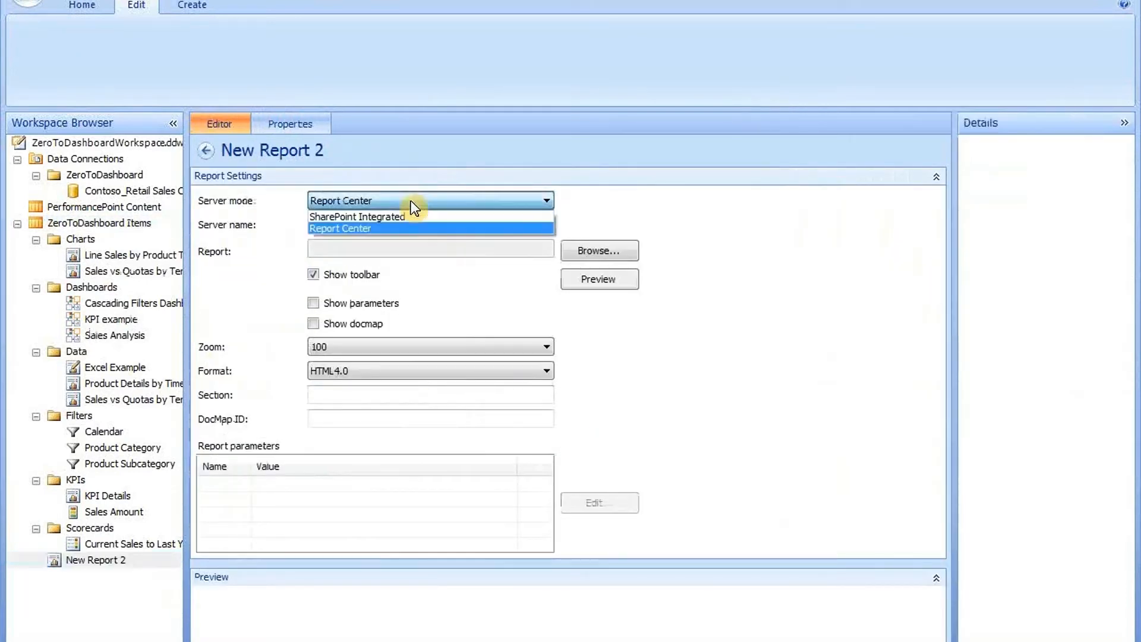
{"action": "left_click", "coordinate": [399, 217]}
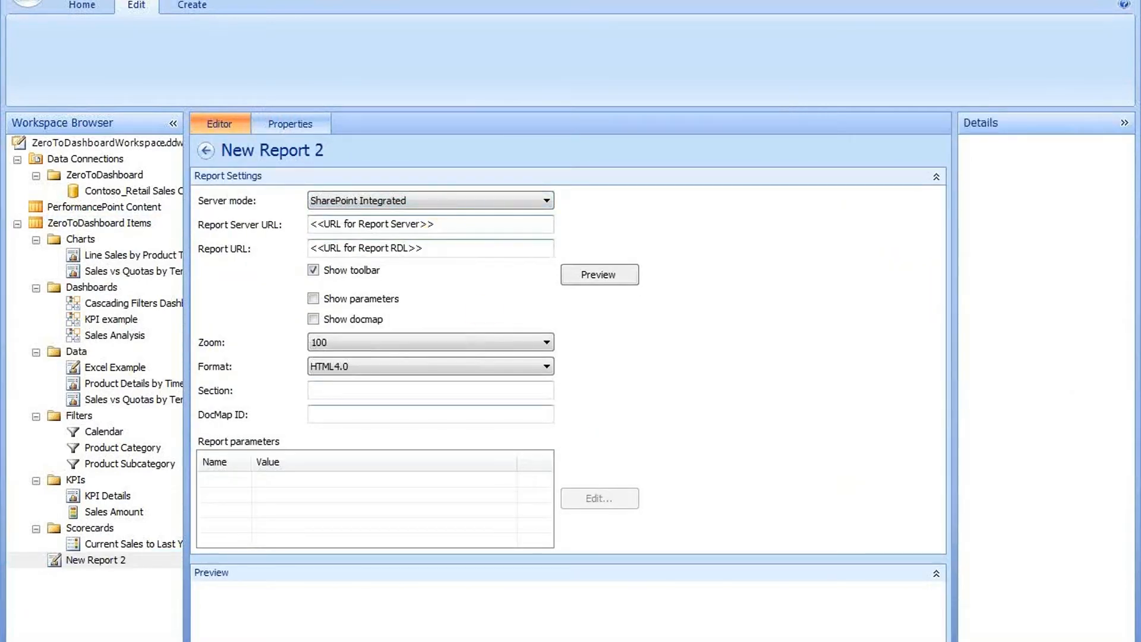
{"action": "key", "text": "super"}
{"action": "left_click", "coordinate": [435, 641]}
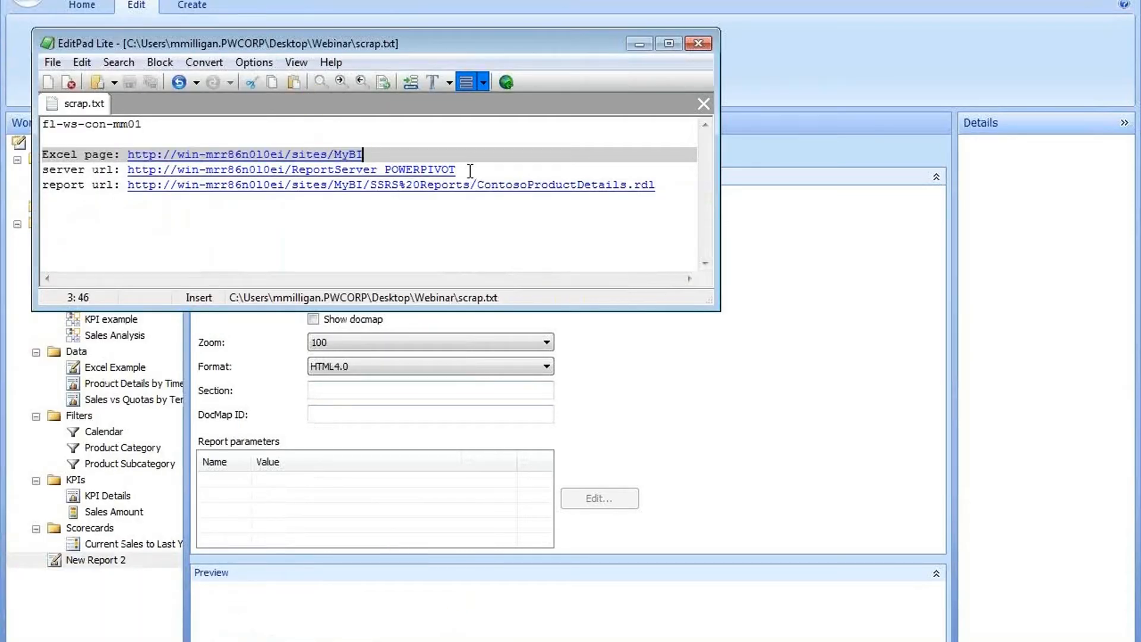
{"action": "left_click_drag", "start_coordinate": [456, 170], "coordinate": [123, 171]}
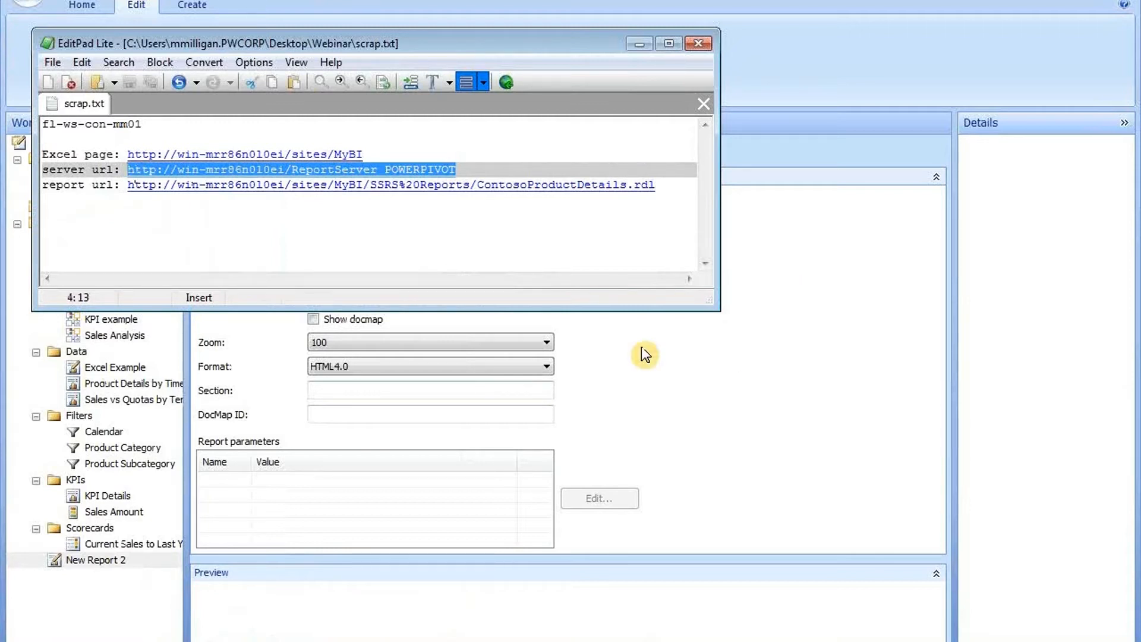
{"action": "left_click", "coordinate": [721, 363]}
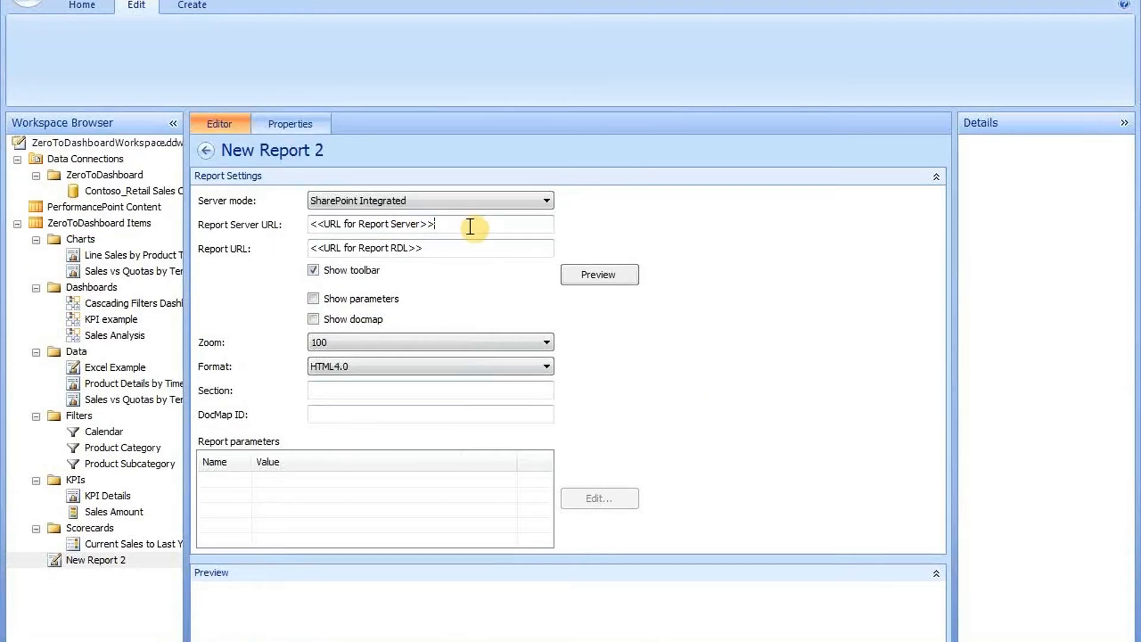
{"action": "left_click_drag", "start_coordinate": [473, 223], "coordinate": [236, 228]}
{"action": "type", "text": "http://win-mrr86n0l0er/ReportServer_POWERPIVOT"}
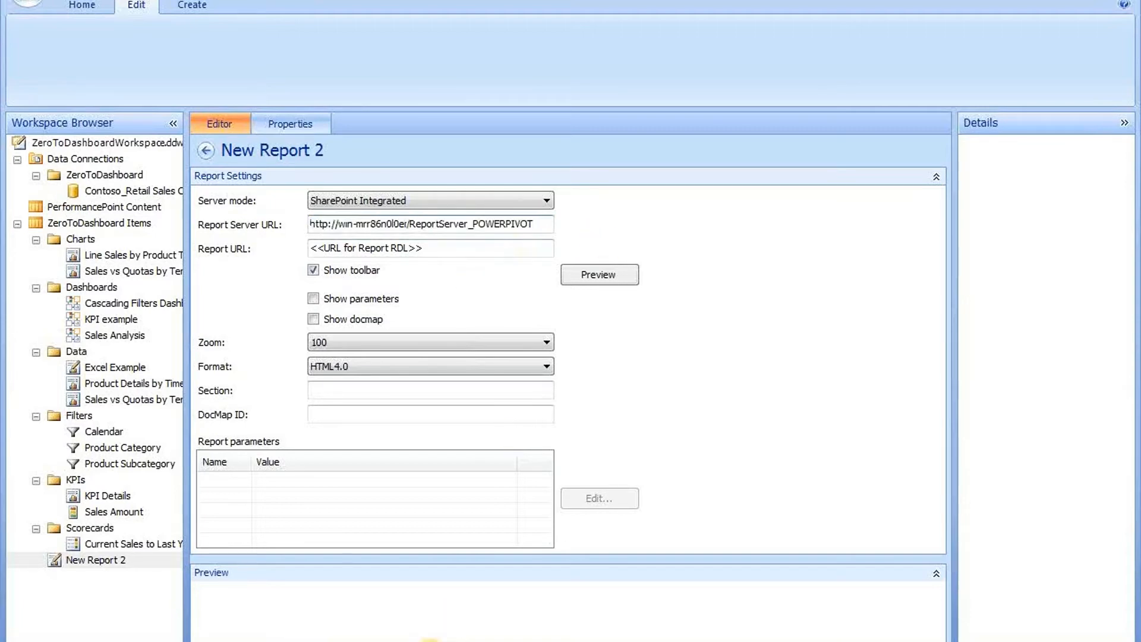
{"action": "key", "text": "super"}
{"action": "key", "text": "alt+Tab"}
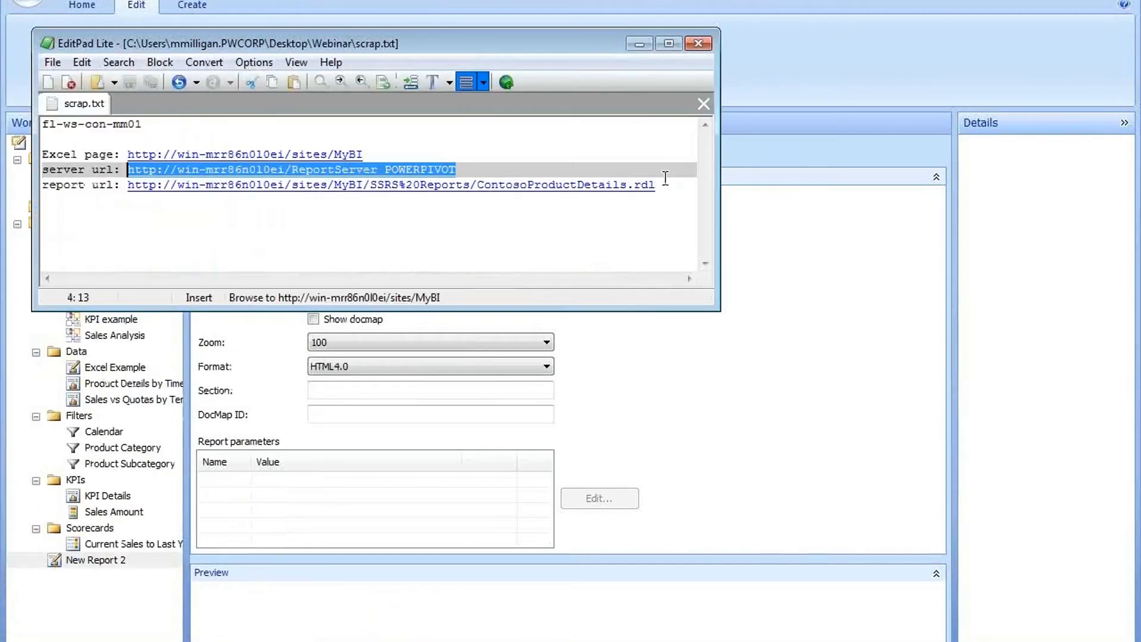
{"action": "left_click_drag", "start_coordinate": [656, 185], "coordinate": [127, 189]}
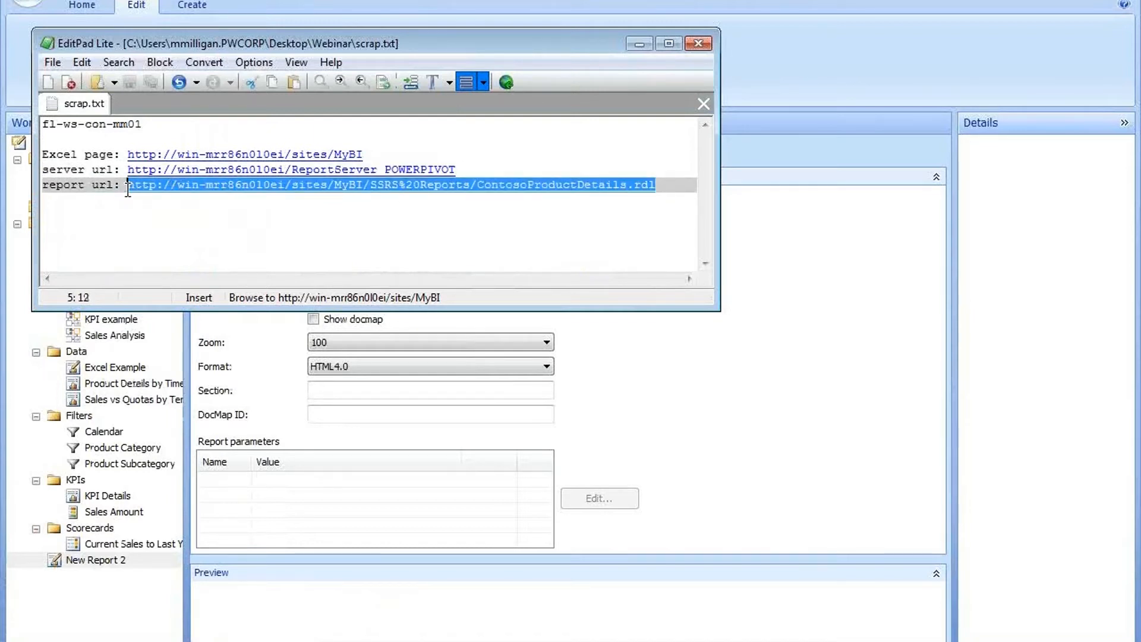
{"action": "key", "text": "alt+Tab"}
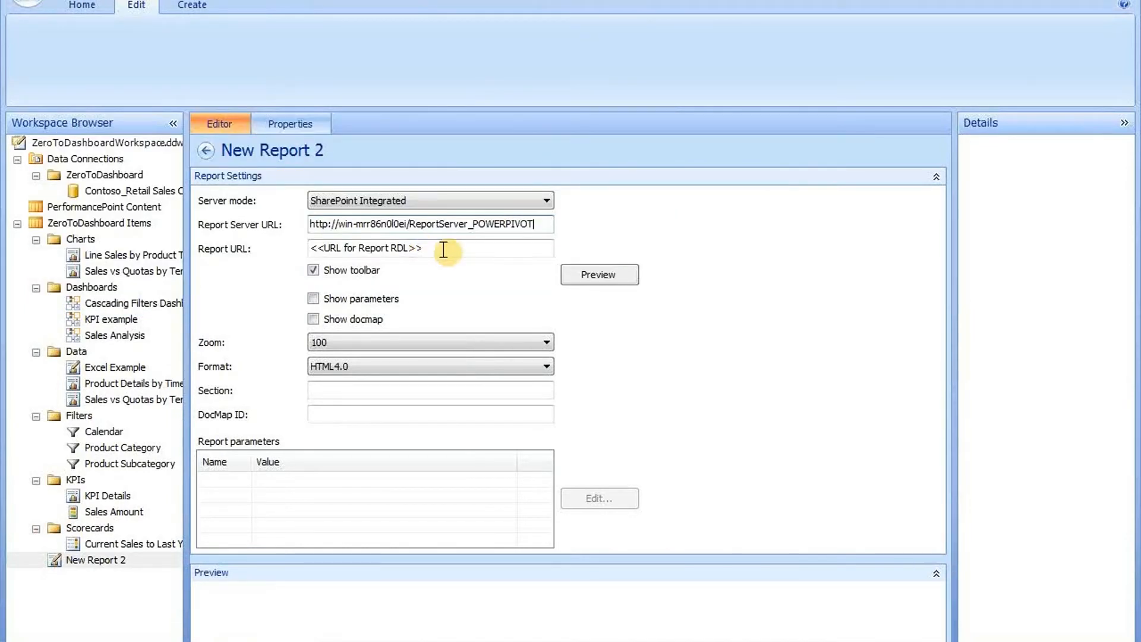
{"action": "triple_click", "coordinate": [471, 247]}
{"action": "type", "text": "http://win-mrr86n0l0ei/sites/MyBI/SSRS%20Reports/ContosoProductDetails.rdl"}
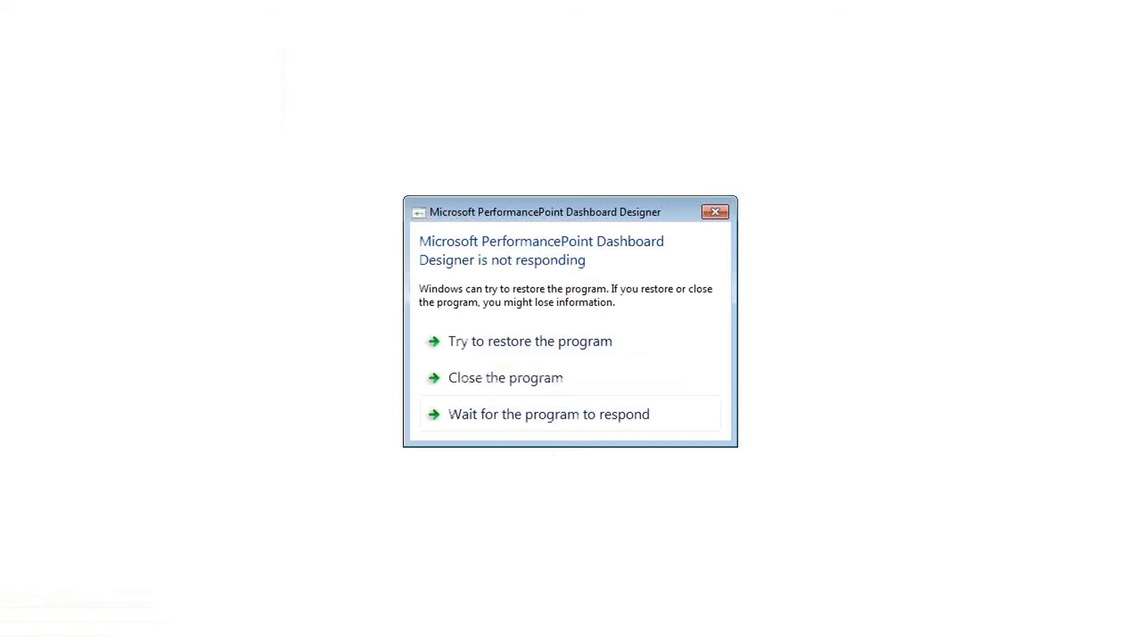
Choose to wait for the unresponsive Dashboard Designer while it loads the Reporting Services report's parameters.
{"action": "left_click", "coordinate": [576, 414]}
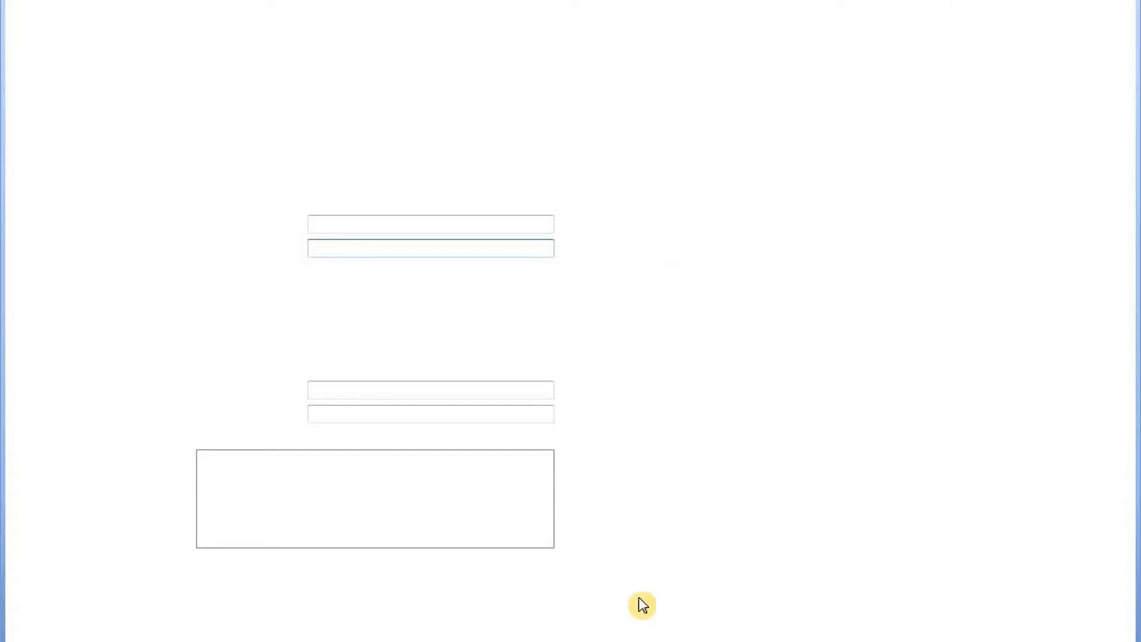
{"action": "key", "text": "super"}
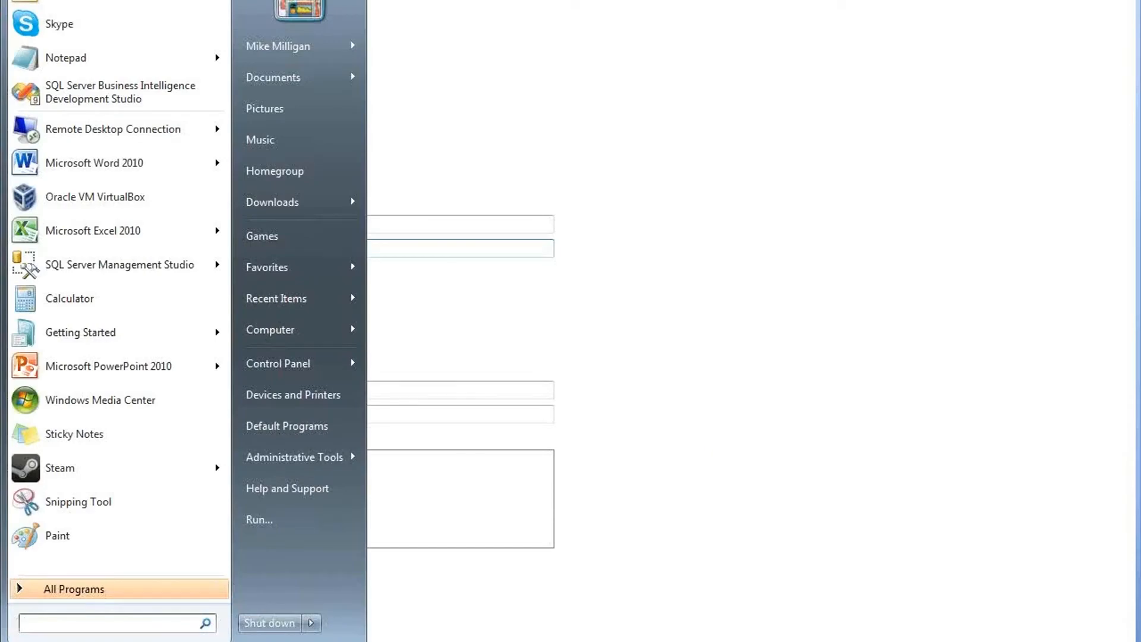
{"action": "key", "text": "Escape"}
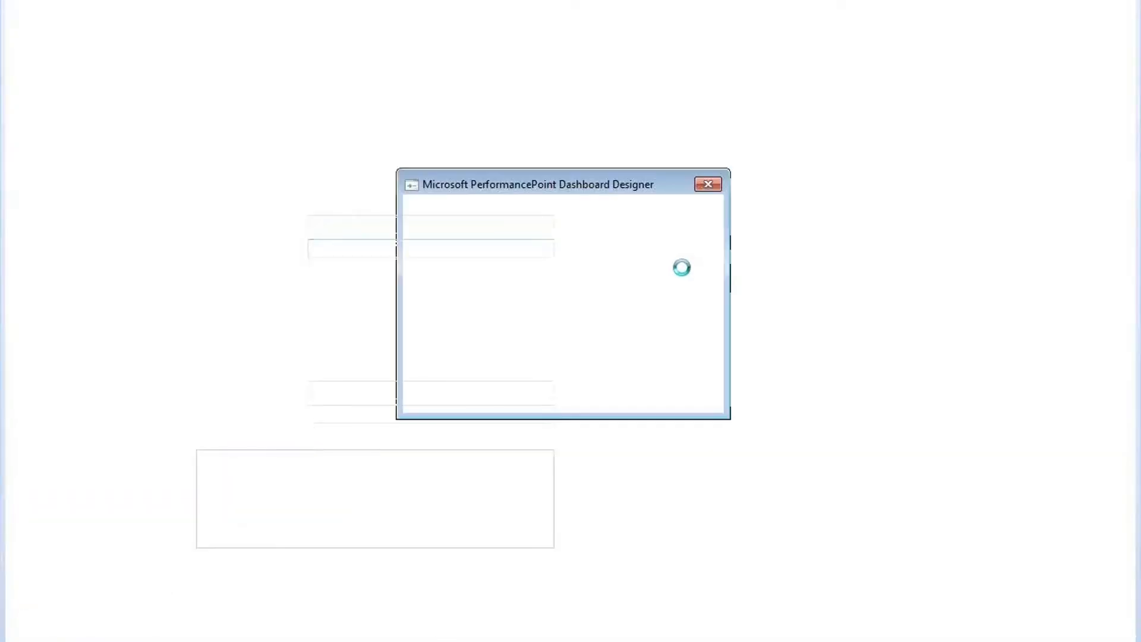
{"action": "left_click", "coordinate": [591, 423]}
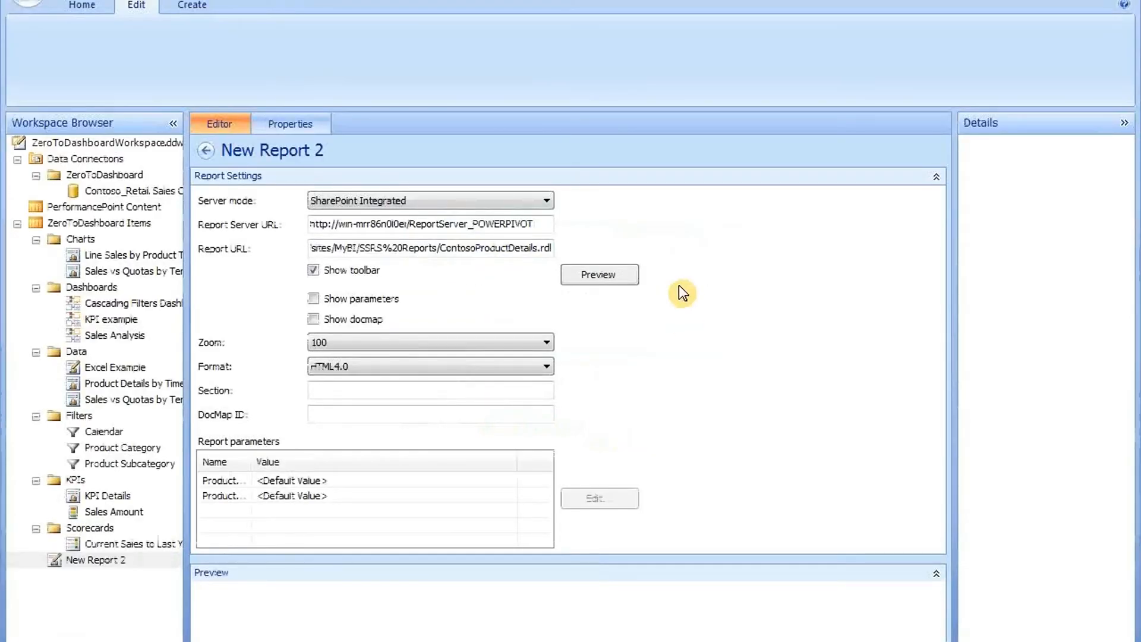
Enable showing parameters in the new Reporting Services report, name it SSRS and set its display folder to Data.
{"action": "left_click", "coordinate": [313, 299]}
{"action": "left_click", "coordinate": [285, 122]}
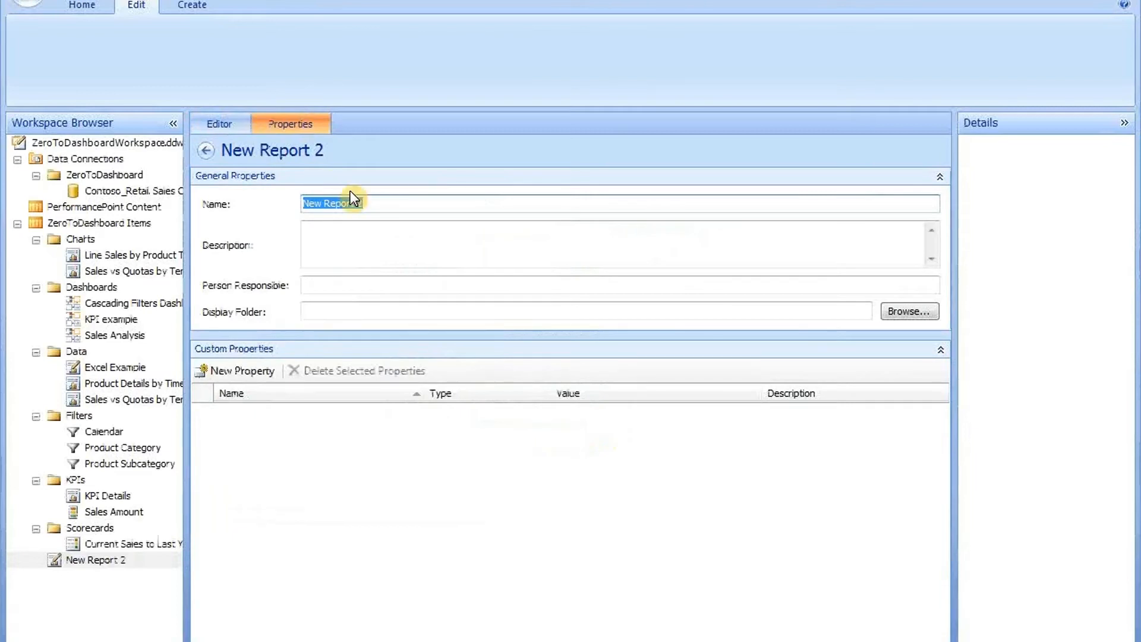
{"action": "type", "text": "SSRS"}
{"action": "key", "text": "Tab"}
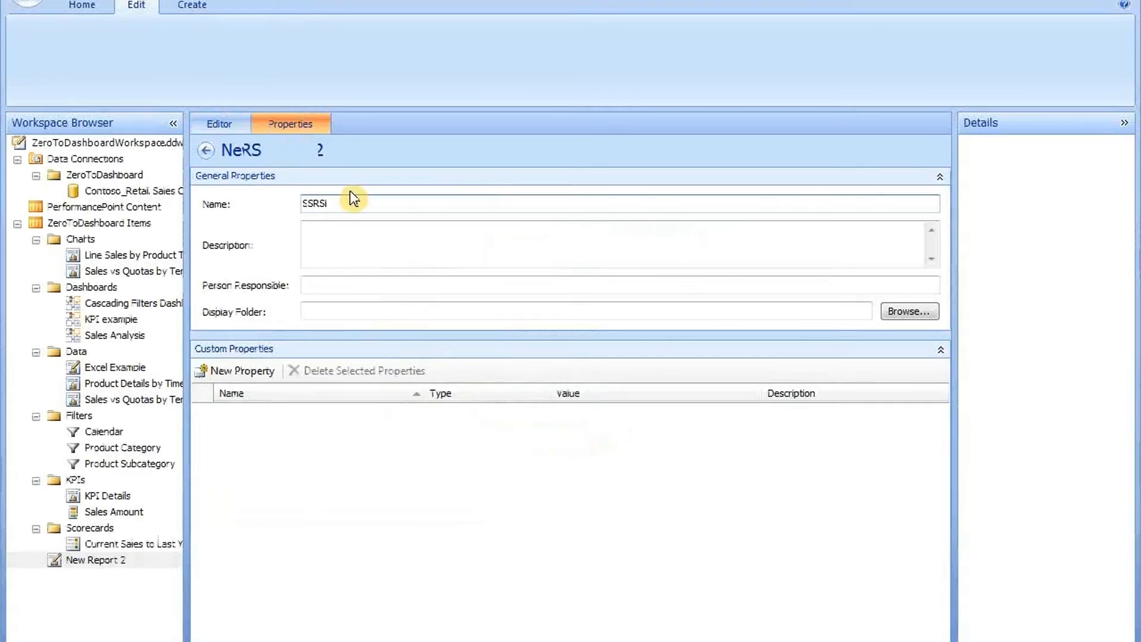
{"action": "left_click", "coordinate": [349, 311]}
{"action": "type", "text": "Data"}
{"action": "key", "text": "Tab"}
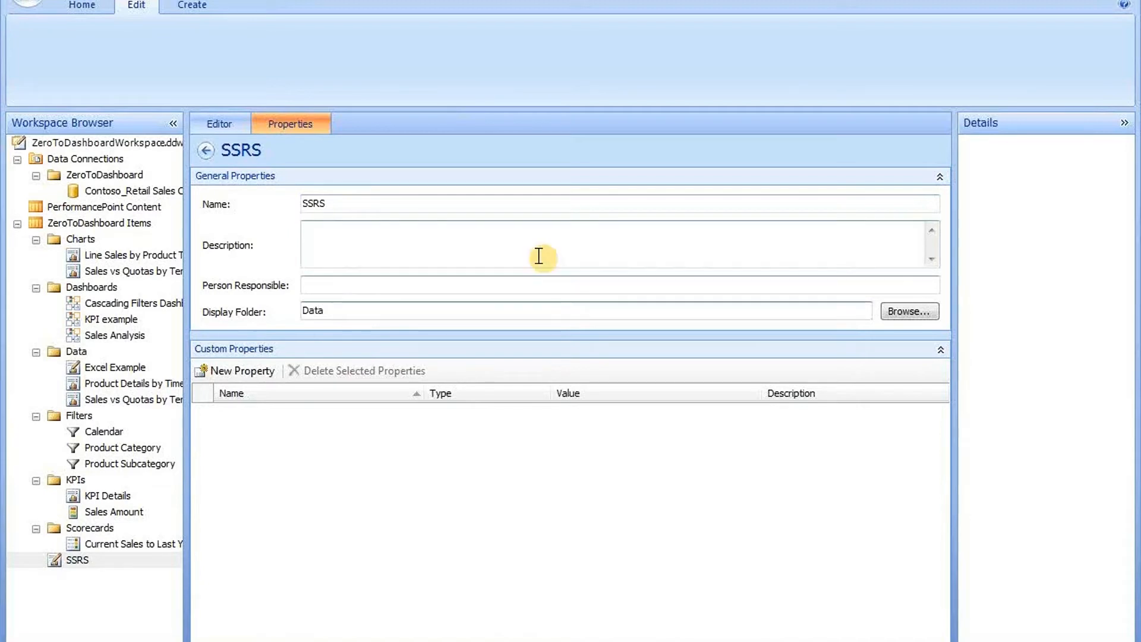
Create a new dashboard in ZeroToDashboard Items from the 2 Rows page template.
{"action": "left_click", "coordinate": [88, 221]}
{"action": "right_click", "coordinate": [89, 222]}
{"action": "mouse_move", "coordinate": [167, 237]}
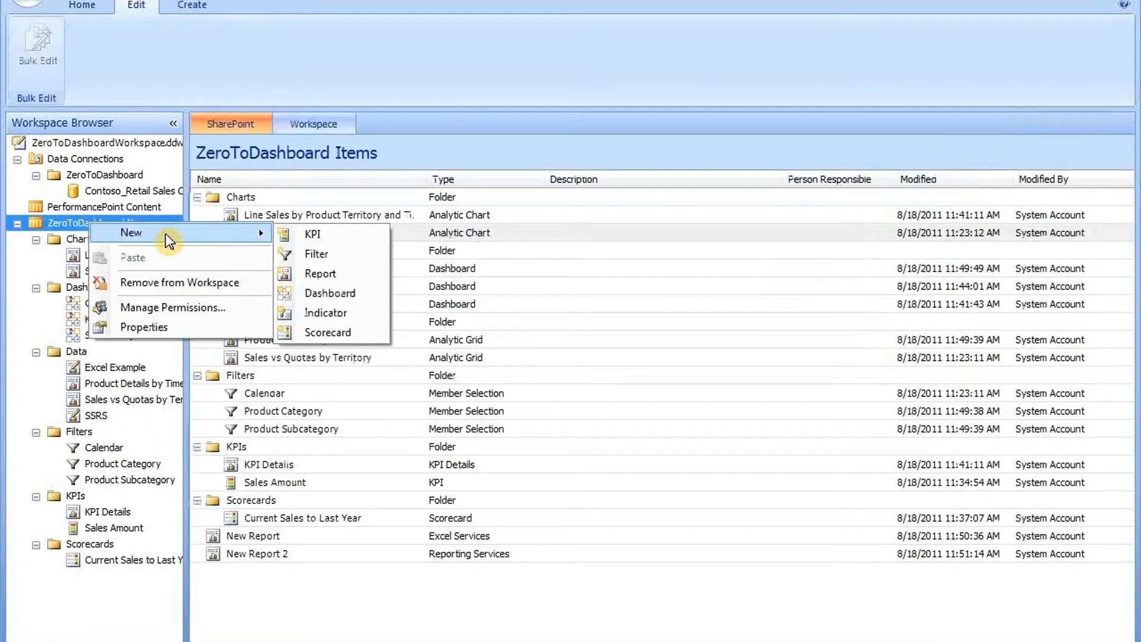
{"action": "left_click", "coordinate": [329, 293]}
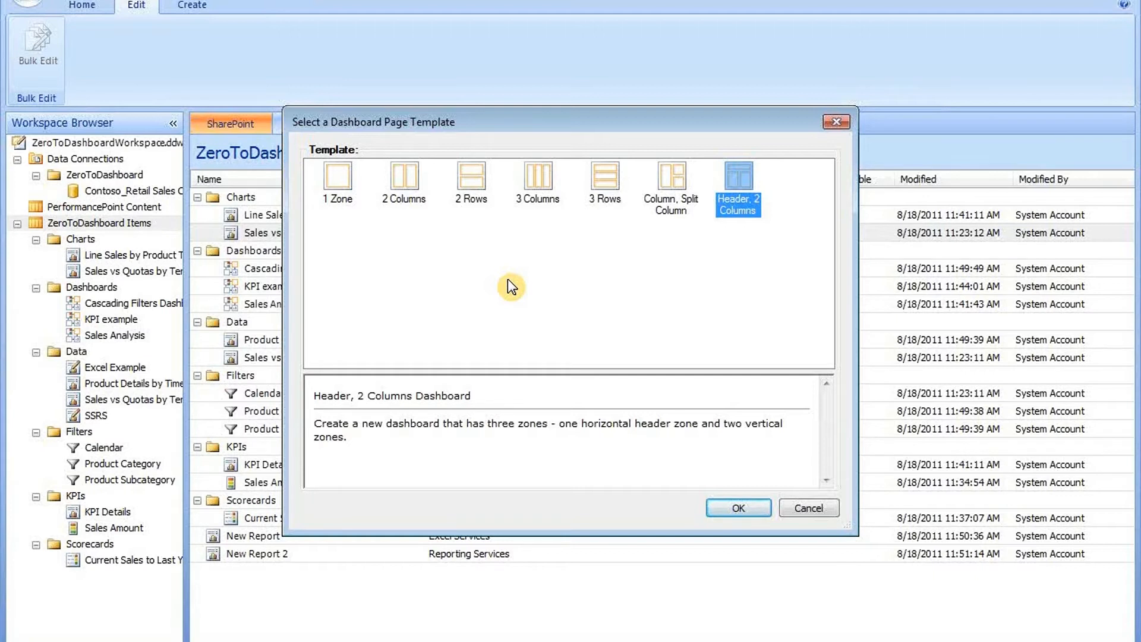
{"action": "left_click", "coordinate": [470, 202]}
{"action": "left_click", "coordinate": [740, 507]}
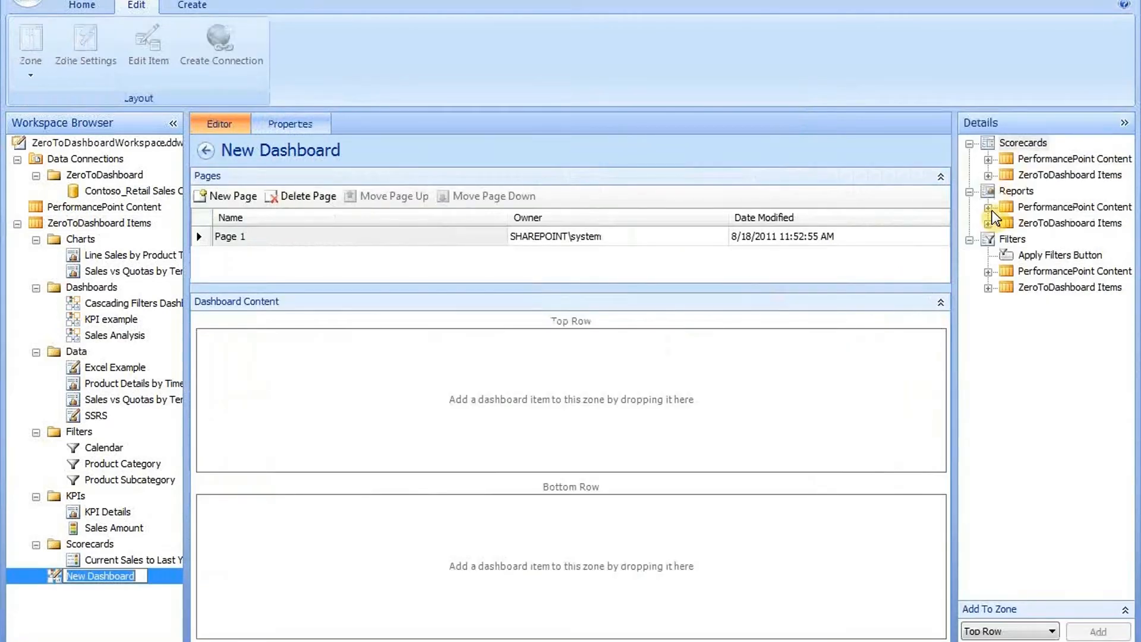
Add the Excel Example report to the dashboard's Top Row zone and the SSRS report to its Bottom Row zone.
{"action": "left_click", "coordinate": [988, 223]}
{"action": "left_click", "coordinate": [1007, 239]}
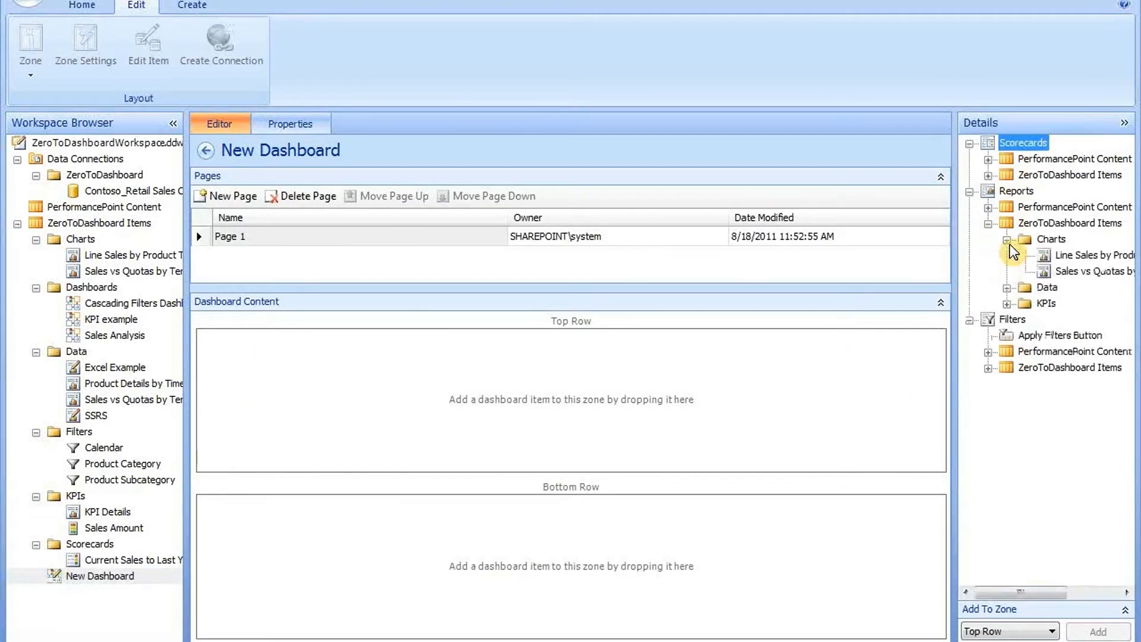
{"action": "left_click", "coordinate": [1007, 288]}
{"action": "left_click_drag", "start_coordinate": [1073, 304], "coordinate": [823, 380]}
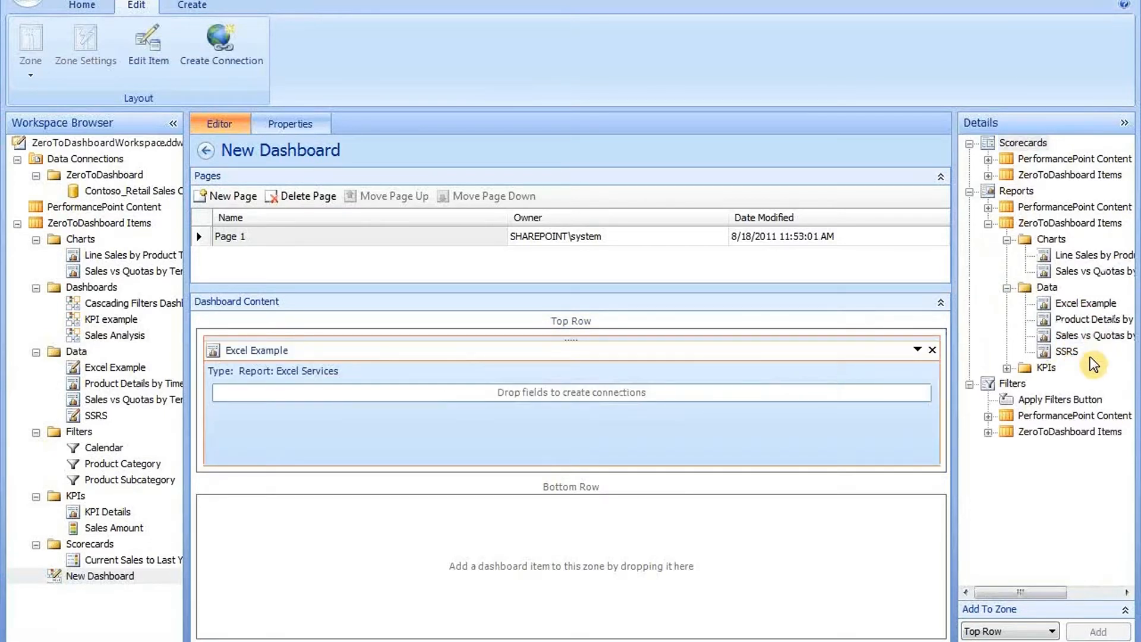
{"action": "left_click_drag", "start_coordinate": [1065, 351], "coordinate": [733, 545]}
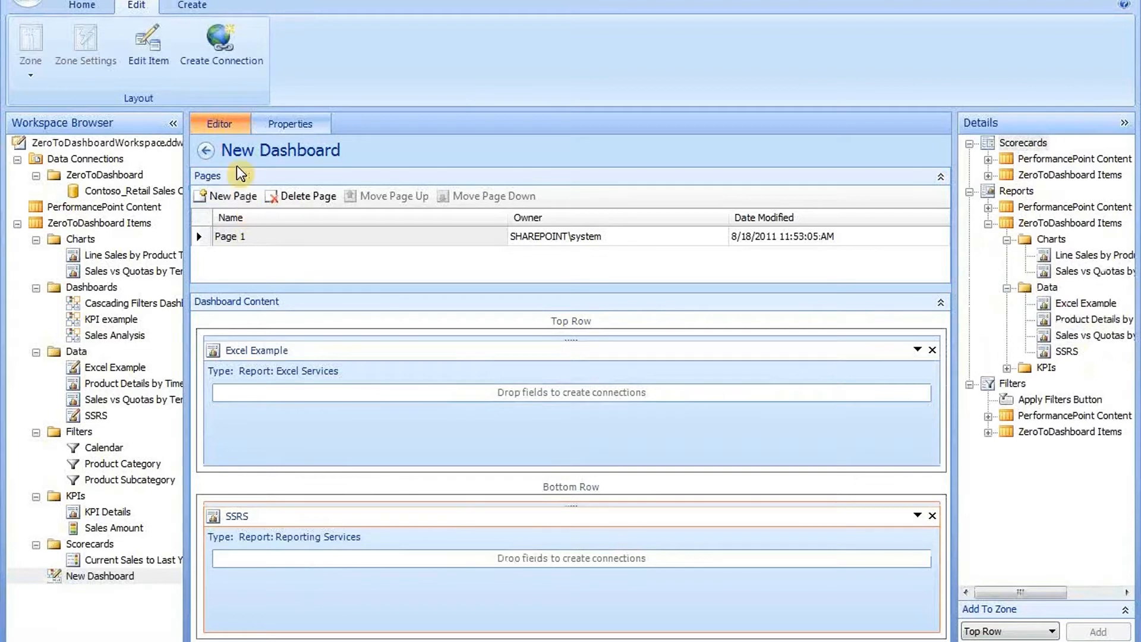
Name the new dashboard Excel SSRS Example and set its display folder to Dashboards.
{"action": "left_click", "coordinate": [287, 124]}
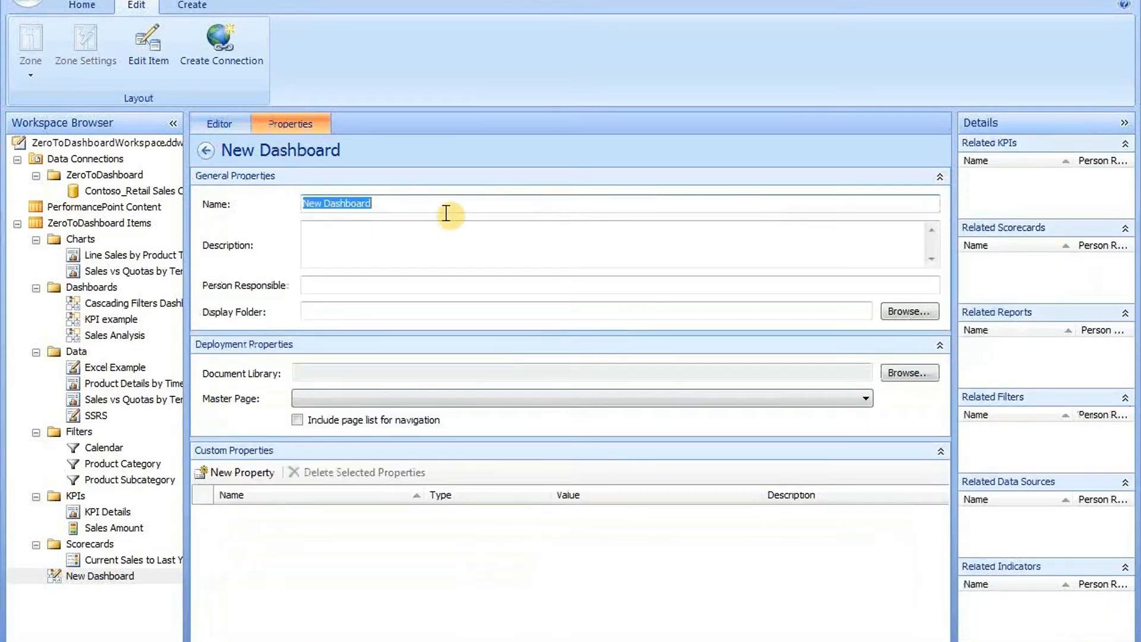
{"action": "type", "text": "Excel SSRS "}
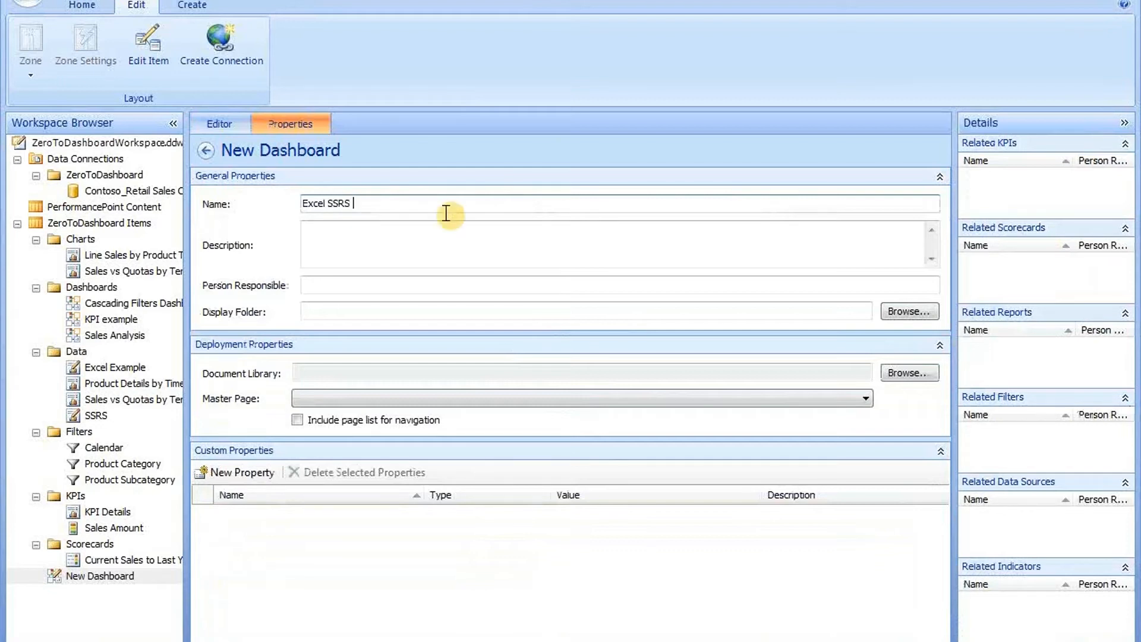
{"action": "type", "text": "Exemple"}
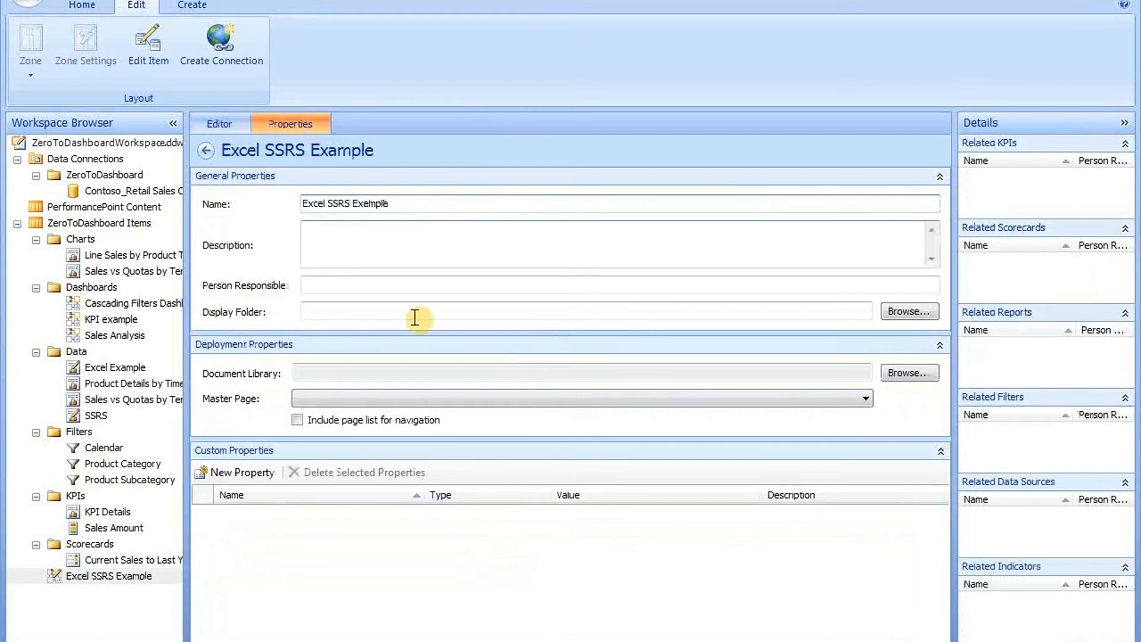
{"action": "left_click", "coordinate": [416, 312]}
{"action": "type", "text": "Dashboar"}
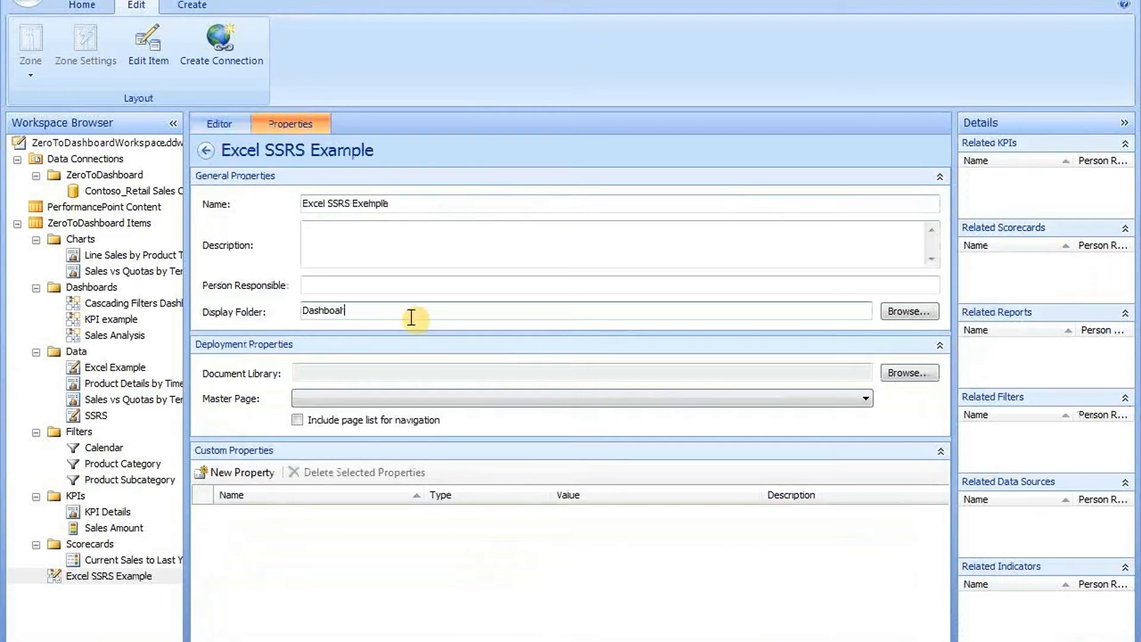
{"action": "type", "text": "ds"}
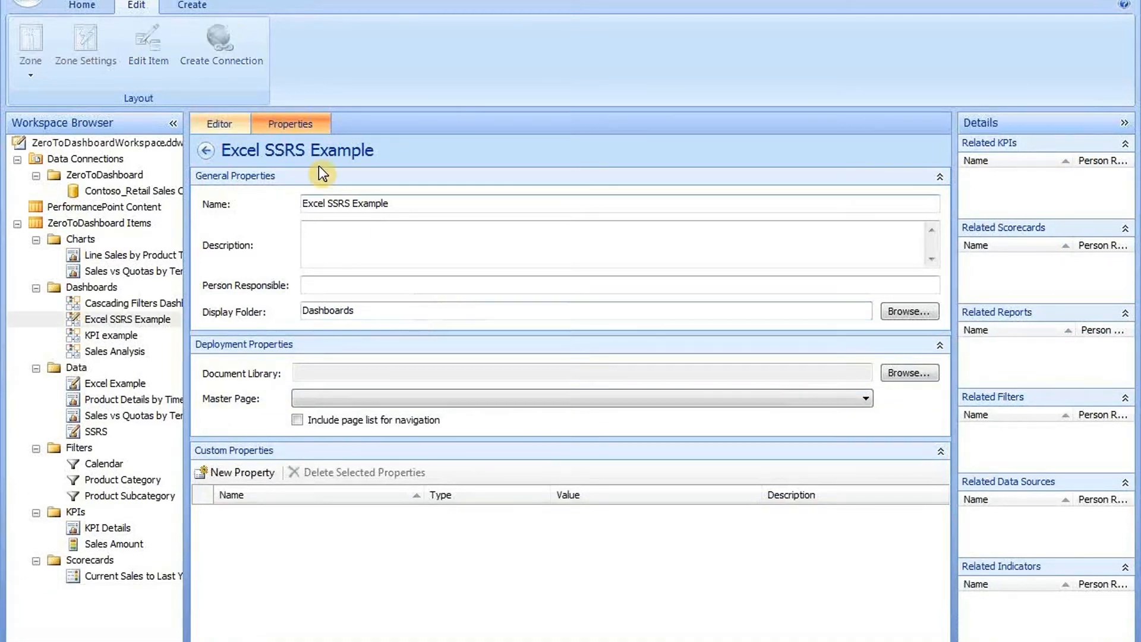
Deploy the Excel SSRS Example dashboard to SharePoint with the minimal master page and the page list included for navigation.
{"action": "right_click", "coordinate": [135, 319]}
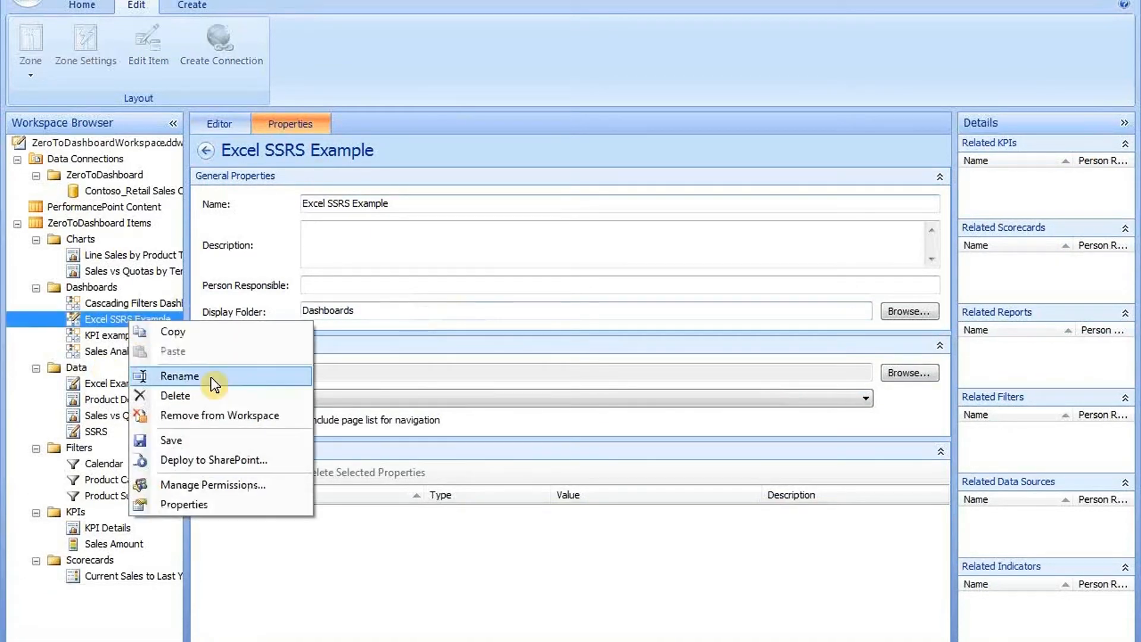
{"action": "left_click", "coordinate": [223, 461]}
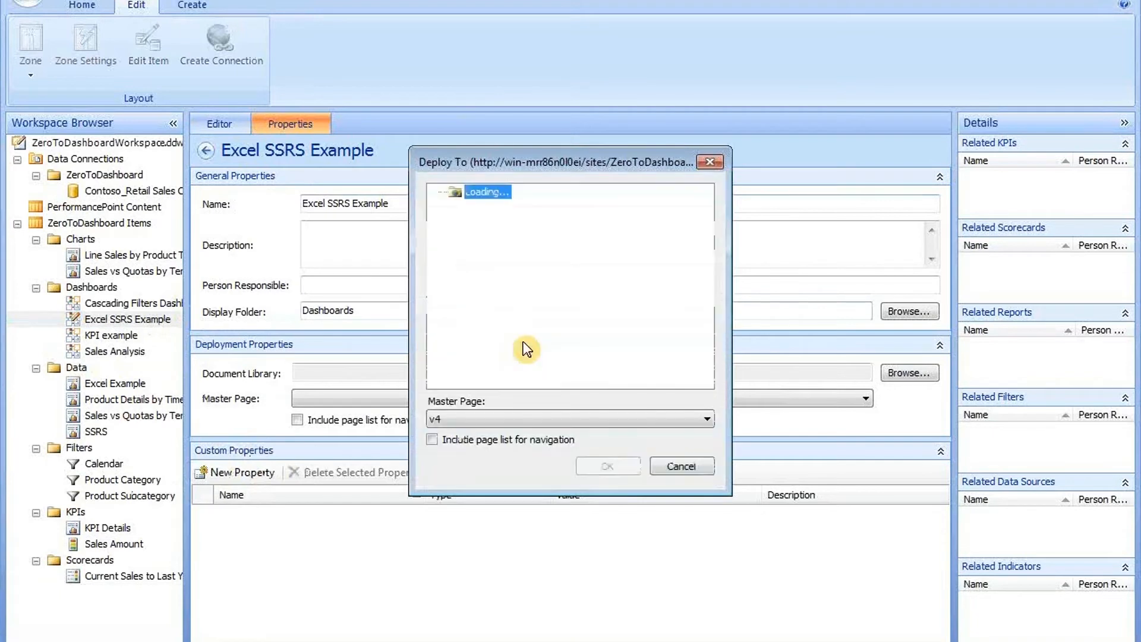
{"action": "left_click", "coordinate": [523, 420]}
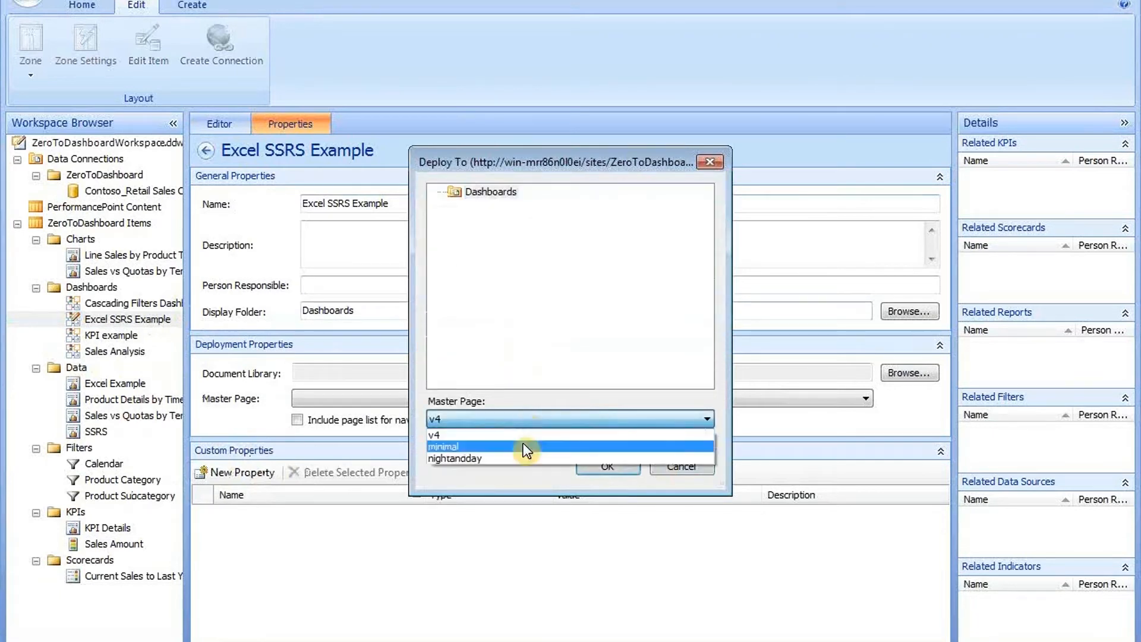
{"action": "left_click", "coordinate": [523, 445]}
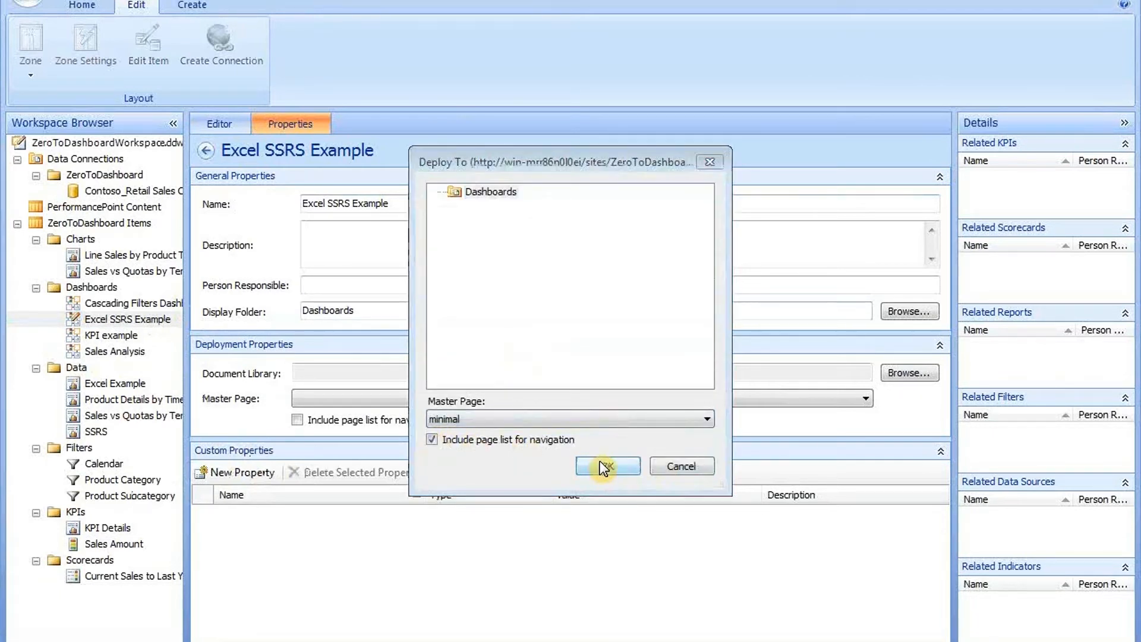
{"action": "left_click", "coordinate": [601, 463]}
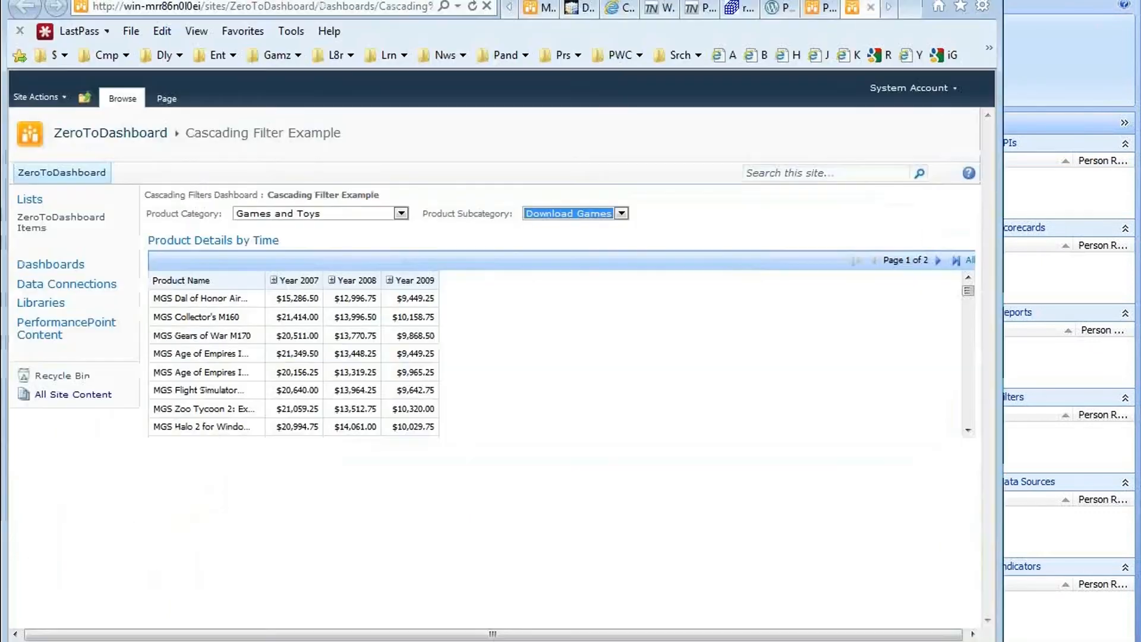
{"action": "key", "text": "super"}
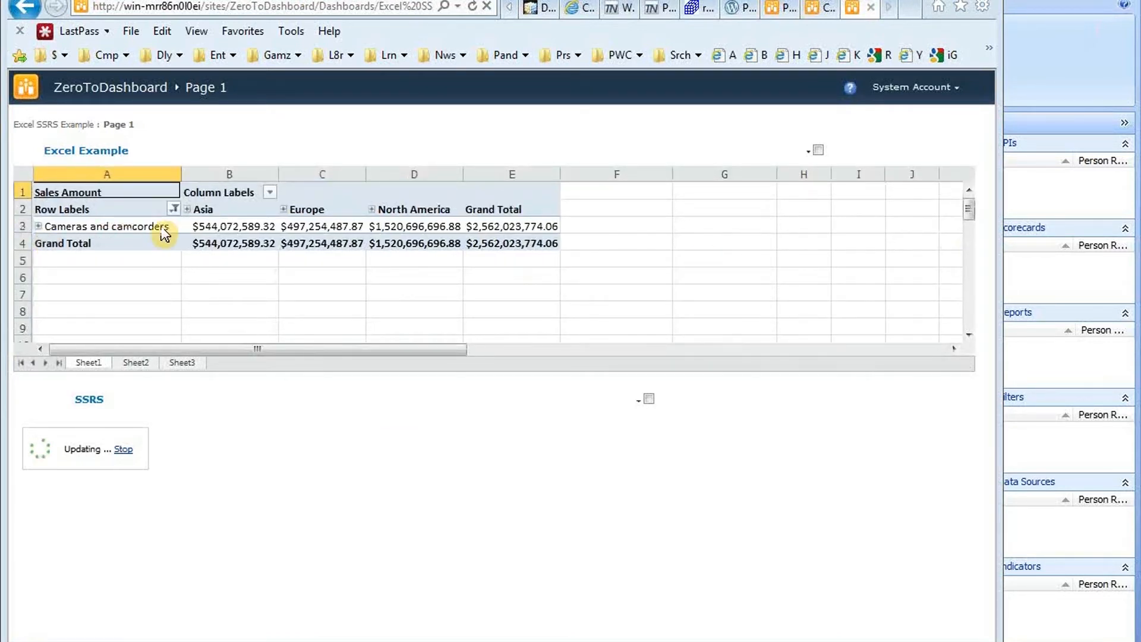
Expand Cameras and camcorders in the deployed Excel Example report and look over its slicers below the pivot table.
{"action": "left_click", "coordinate": [38, 227]}
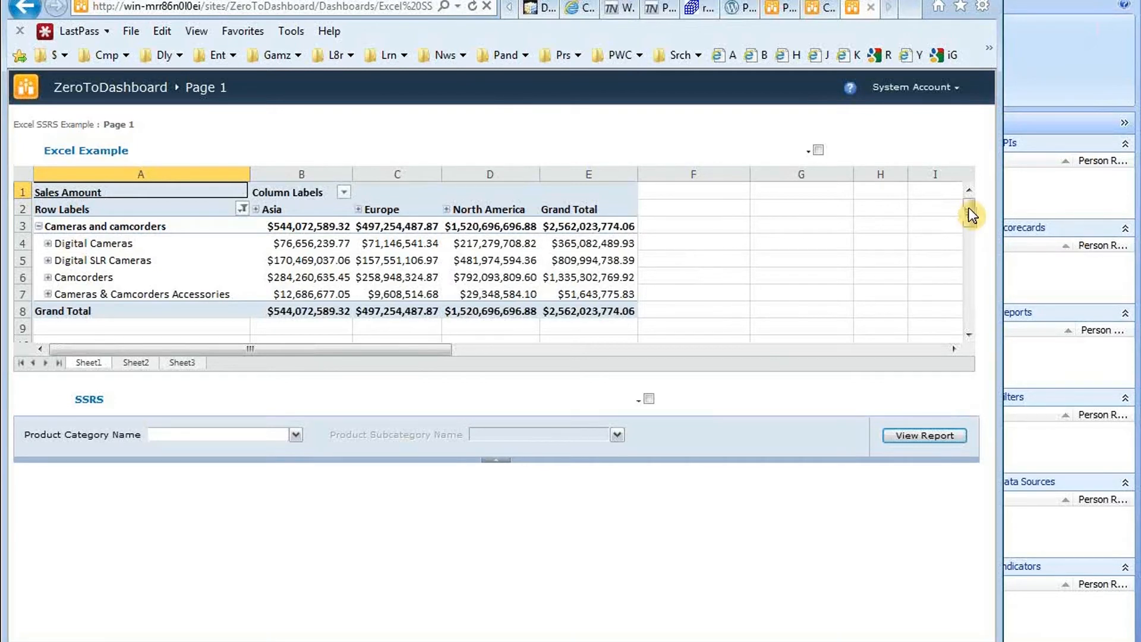
{"action": "left_click_drag", "start_coordinate": [969, 212], "coordinate": [969, 244]}
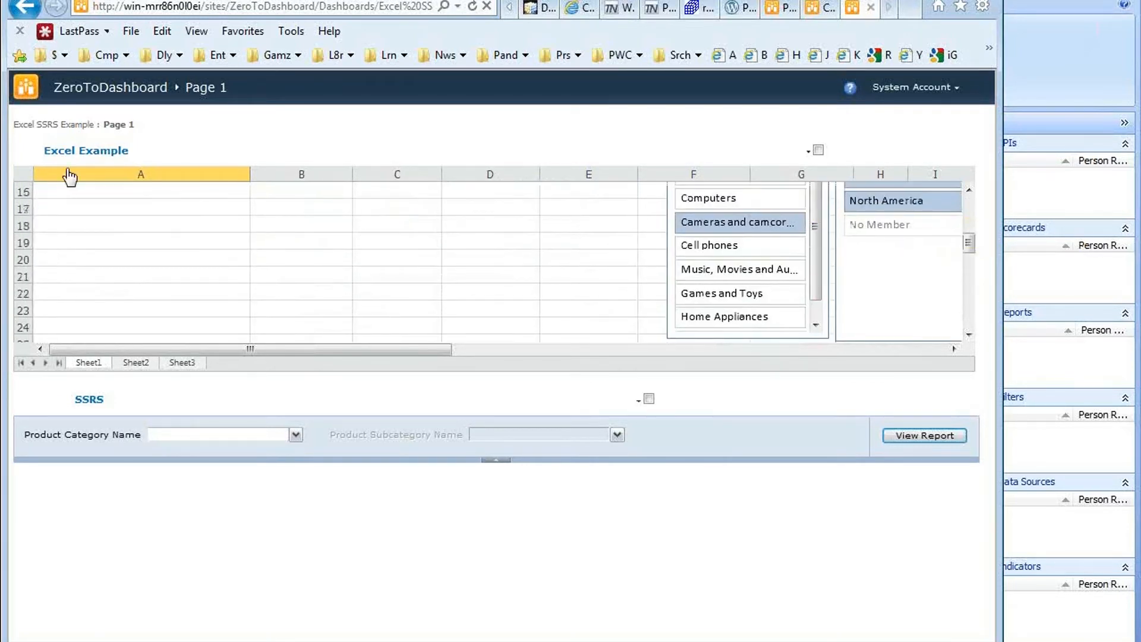
{"action": "right_click", "coordinate": [87, 152]}
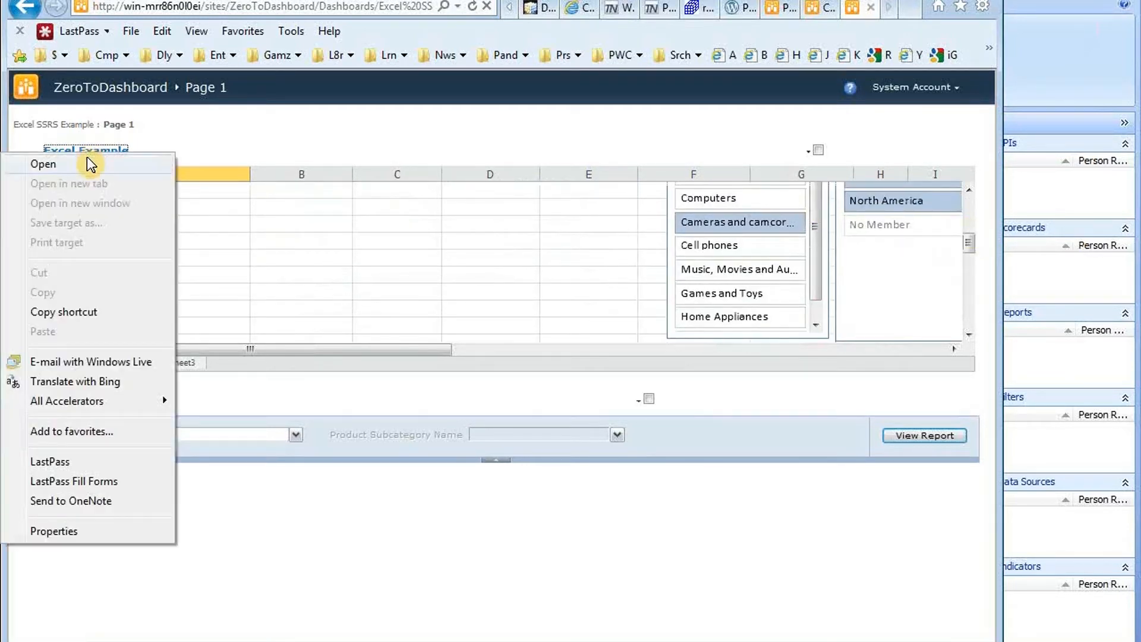
{"action": "left_click", "coordinate": [374, 144]}
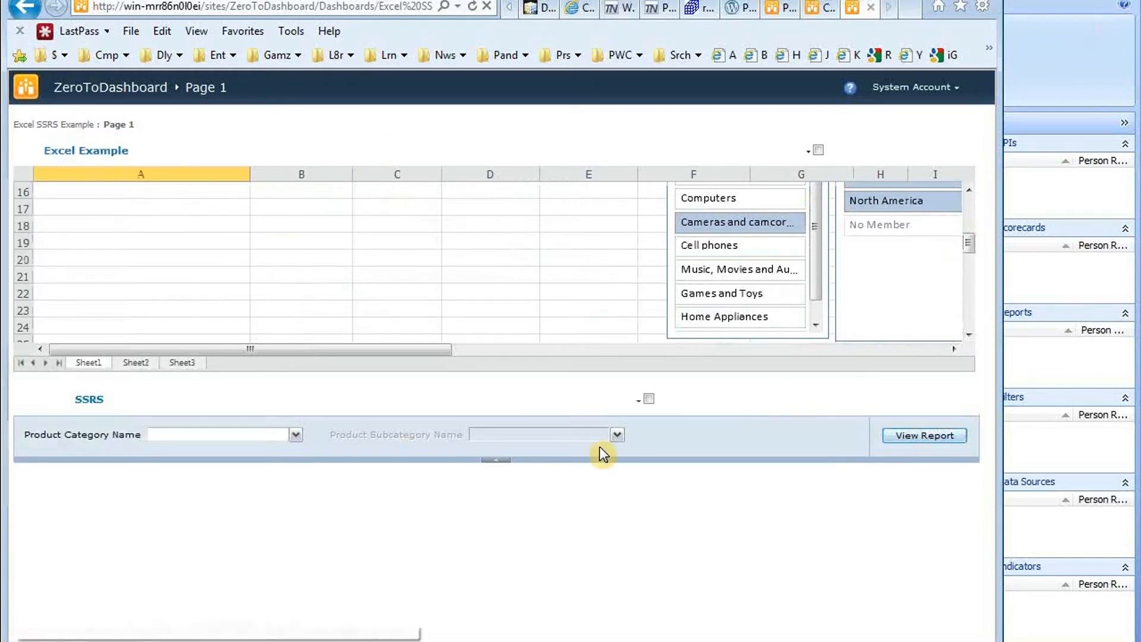
Run the SSRS report for the Audio category with the Bluetooth Headphones and Speakers subcategories.
{"action": "left_click", "coordinate": [291, 436]}
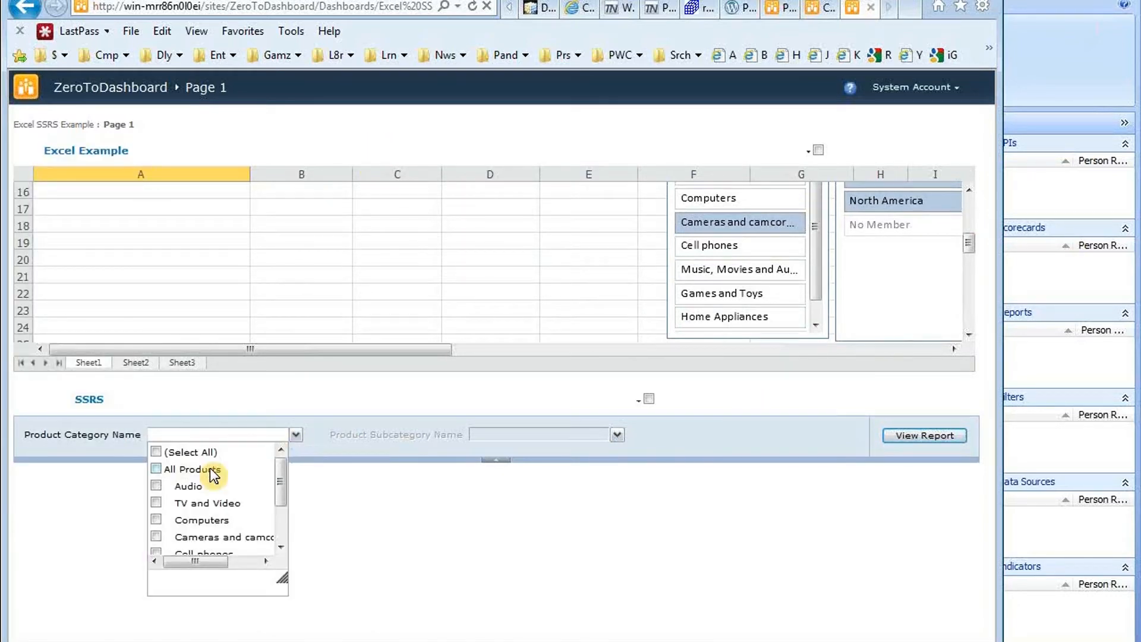
{"action": "left_click", "coordinate": [158, 487]}
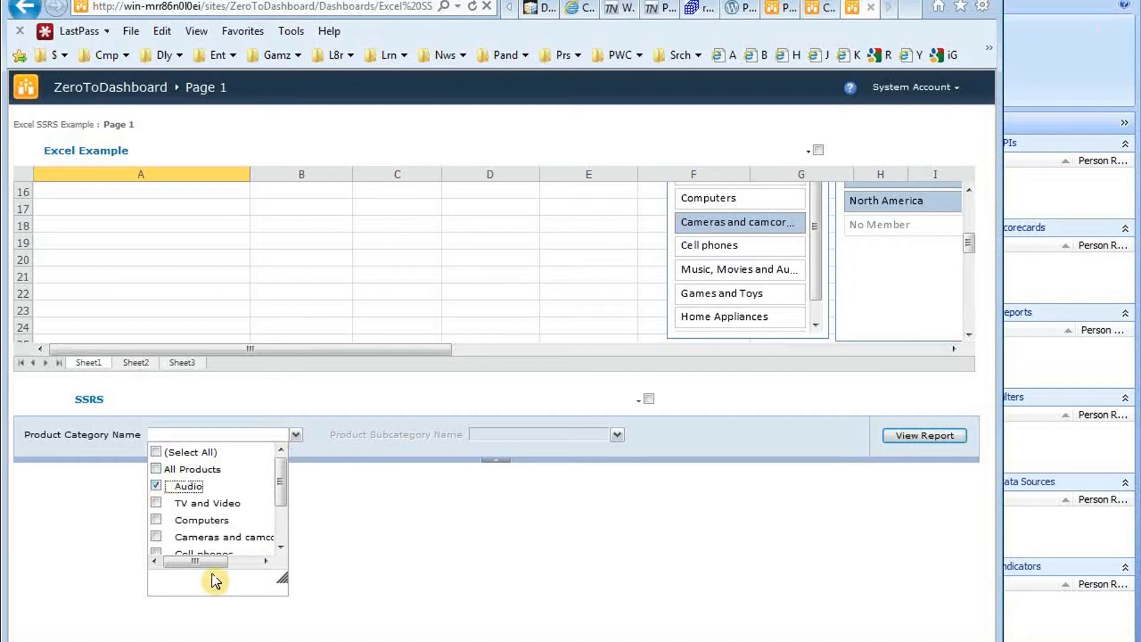
{"action": "left_click", "coordinate": [329, 491]}
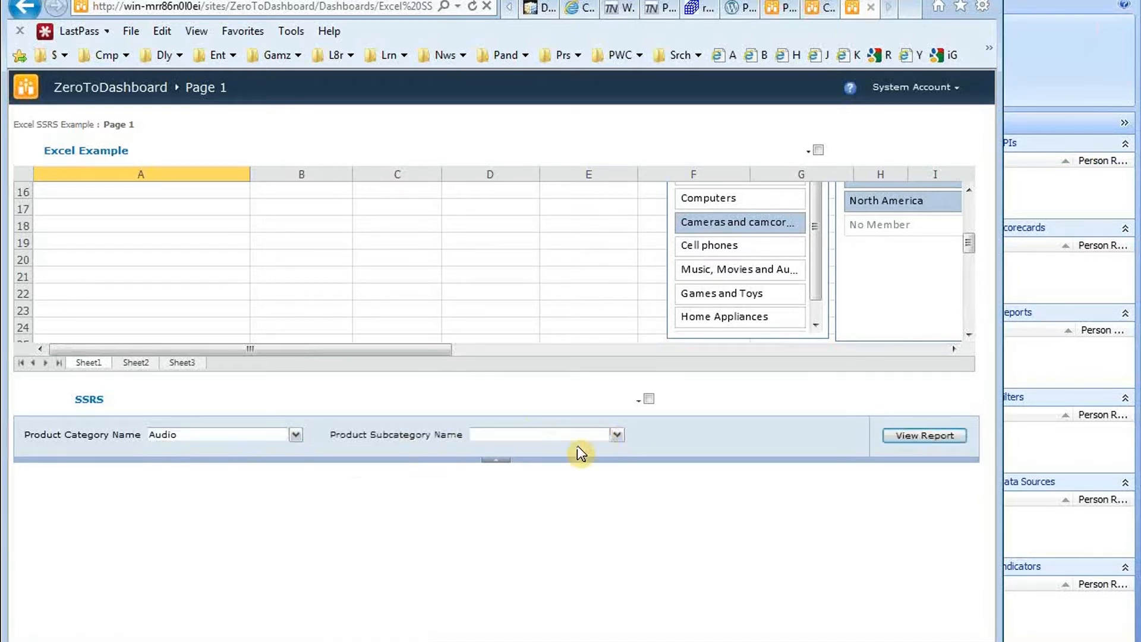
{"action": "left_click", "coordinate": [616, 435]}
{"action": "left_click_drag", "start_coordinate": [602, 493], "coordinate": [604, 515]}
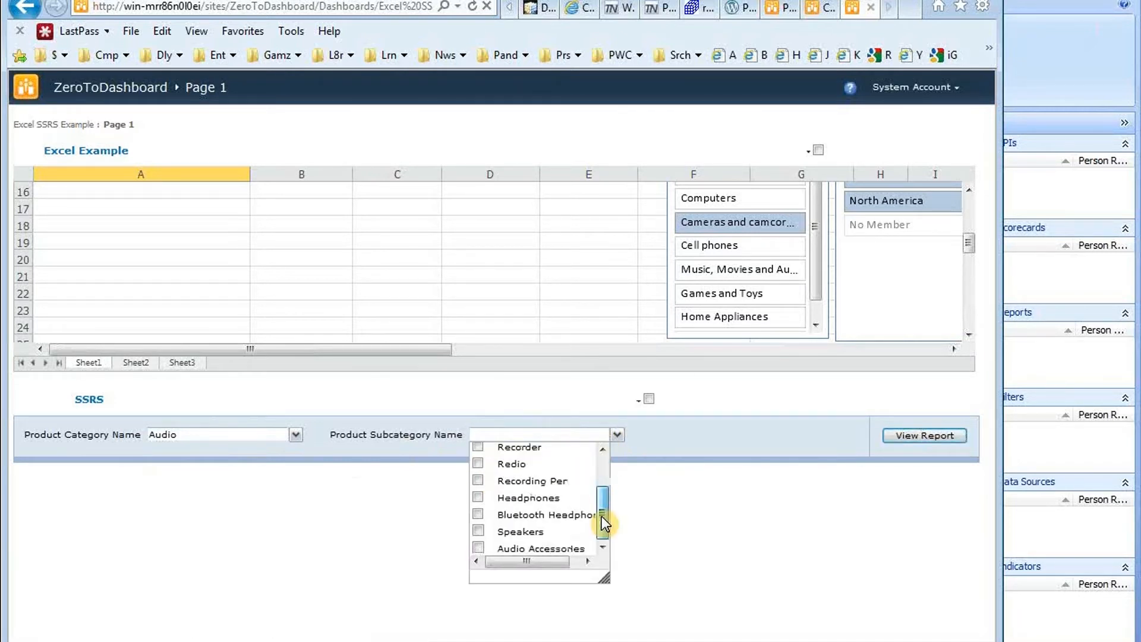
{"action": "left_click", "coordinate": [479, 514]}
{"action": "left_click", "coordinate": [478, 531]}
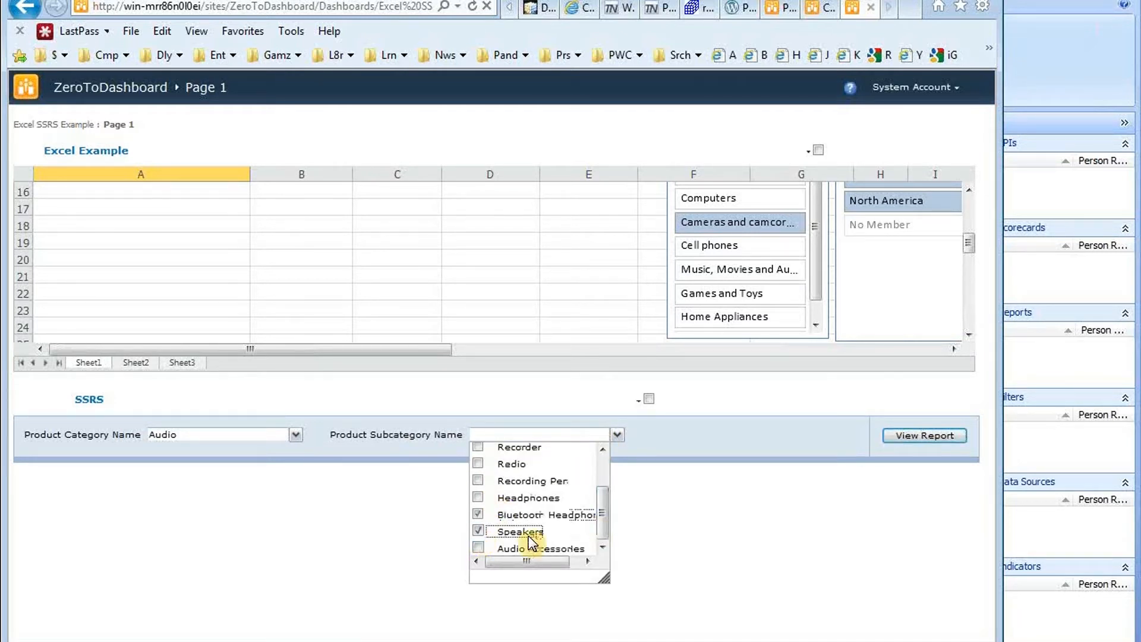
{"action": "left_click", "coordinate": [657, 517]}
{"action": "left_click", "coordinate": [941, 443]}
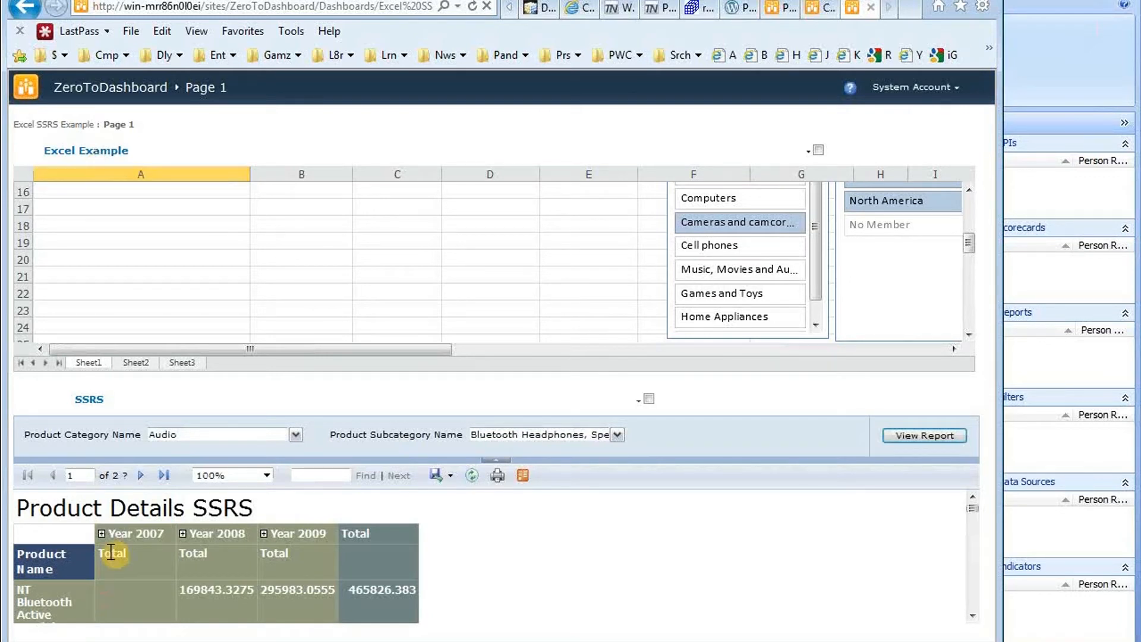
Expand Year 2008 in the Product Details SSRS report to examine its sales by territory.
{"action": "left_click", "coordinate": [184, 531]}
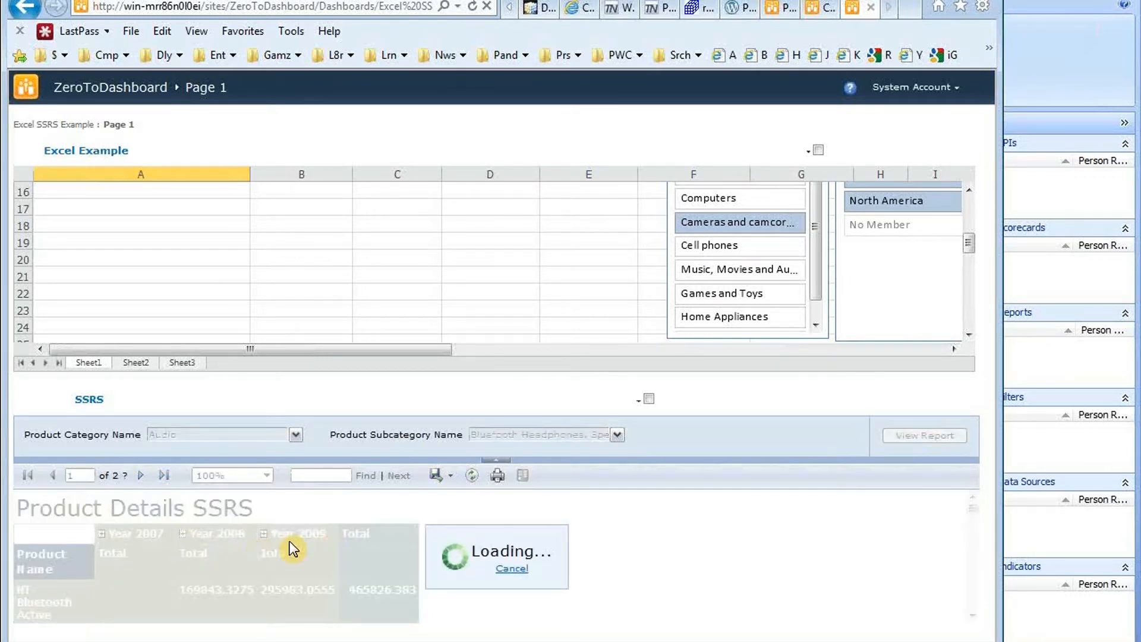
{"action": "scroll", "coordinate": [483, 580], "scroll_direction": "down", "scroll_amount": 3}
{"action": "scroll", "coordinate": [458, 586], "scroll_direction": "up", "scroll_amount": 1}
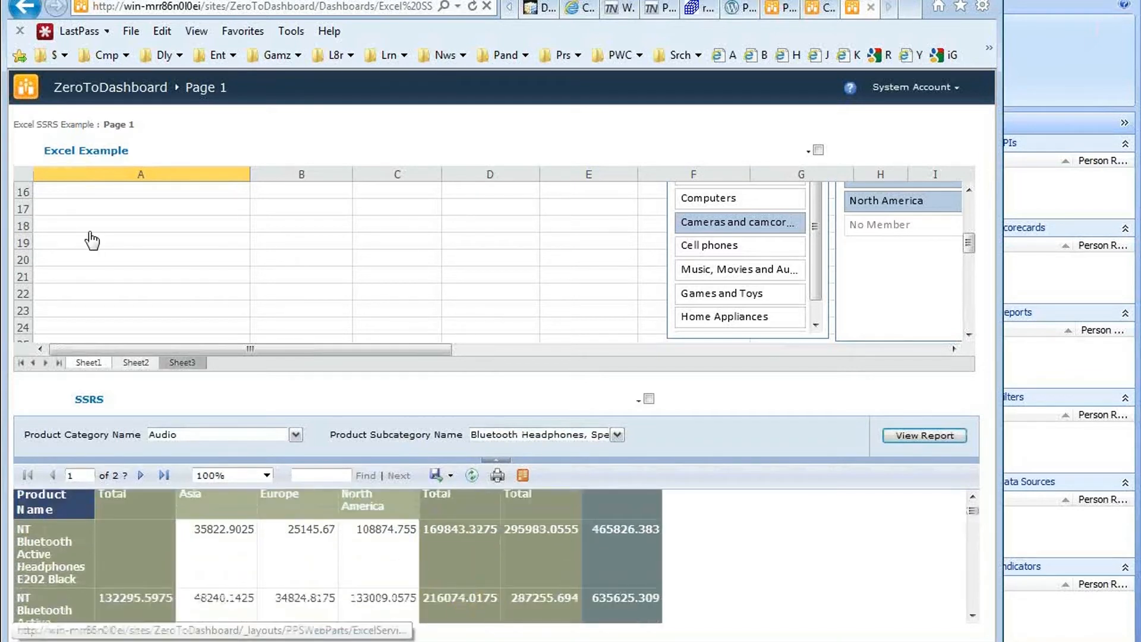
Open the Excel Example report on its own page and filter its product categories to Audio, TV and Video, Computers, and Cameras and camcorders.
{"action": "left_click", "coordinate": [80, 152]}
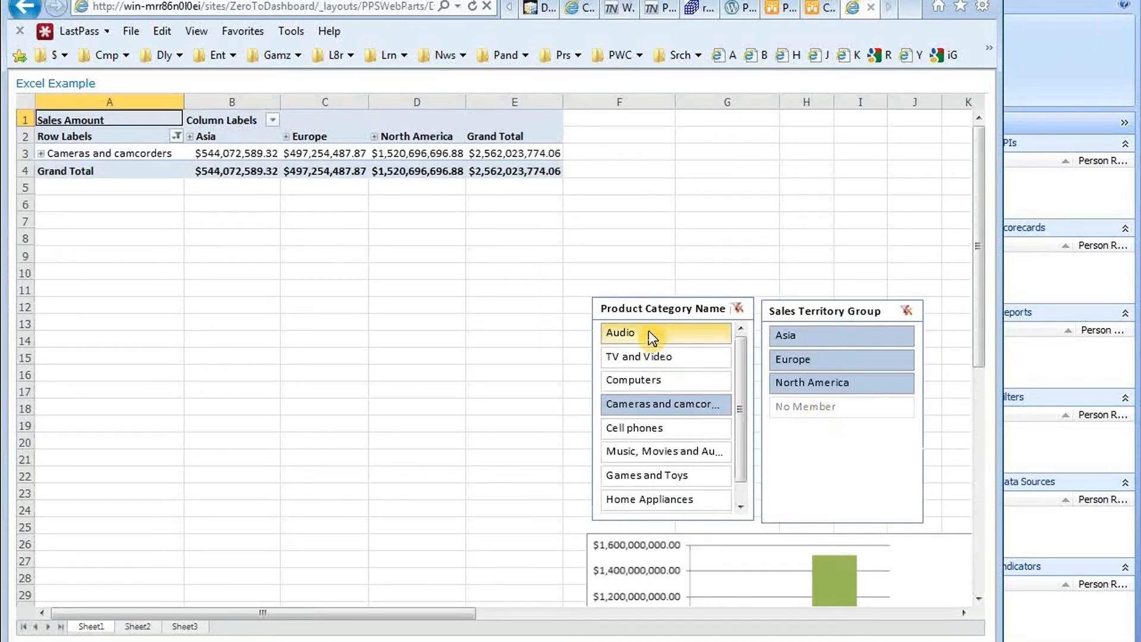
{"action": "left_click", "coordinate": [642, 339]}
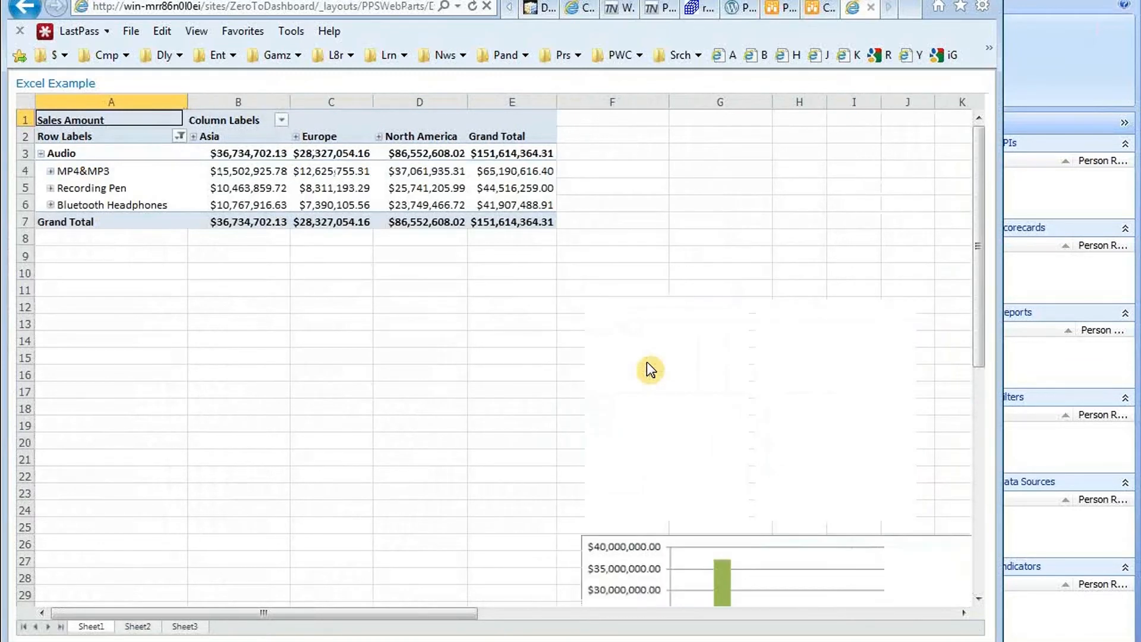
{"action": "left_click", "coordinate": [647, 362], "text": "ctrl"}
{"action": "left_click", "coordinate": [643, 379], "text": "ctrl"}
{"action": "left_click", "coordinate": [648, 411], "text": "ctrl"}
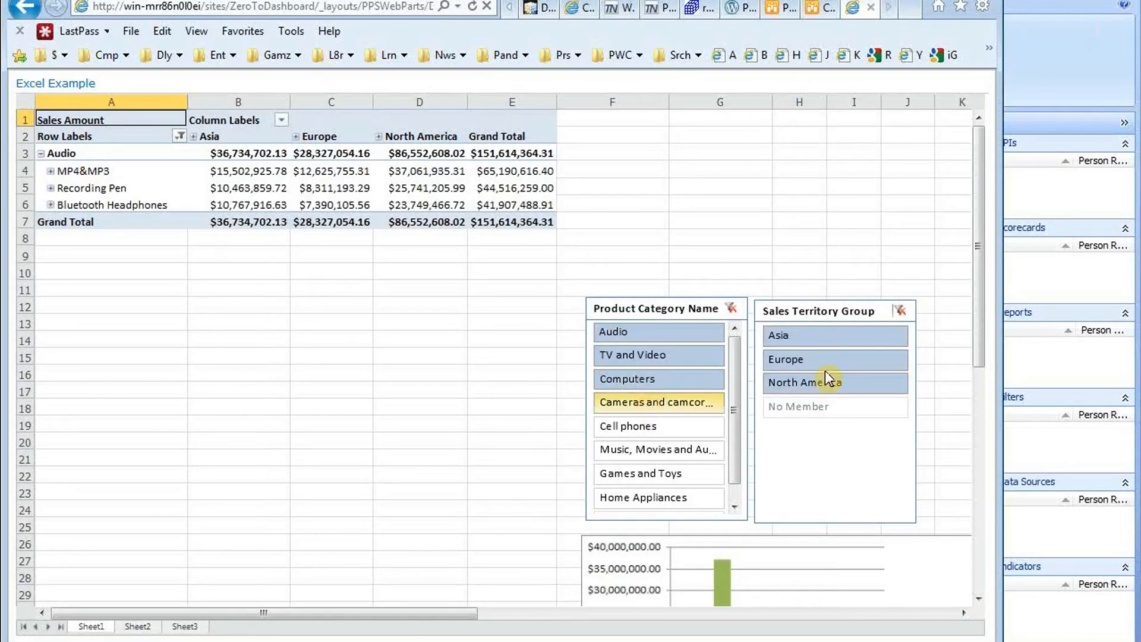
Add Cell phones to the Excel Example report's product category filter and look over the updated chart and pivot table.
{"action": "left_click", "coordinate": [635, 427], "text": "ctrl"}
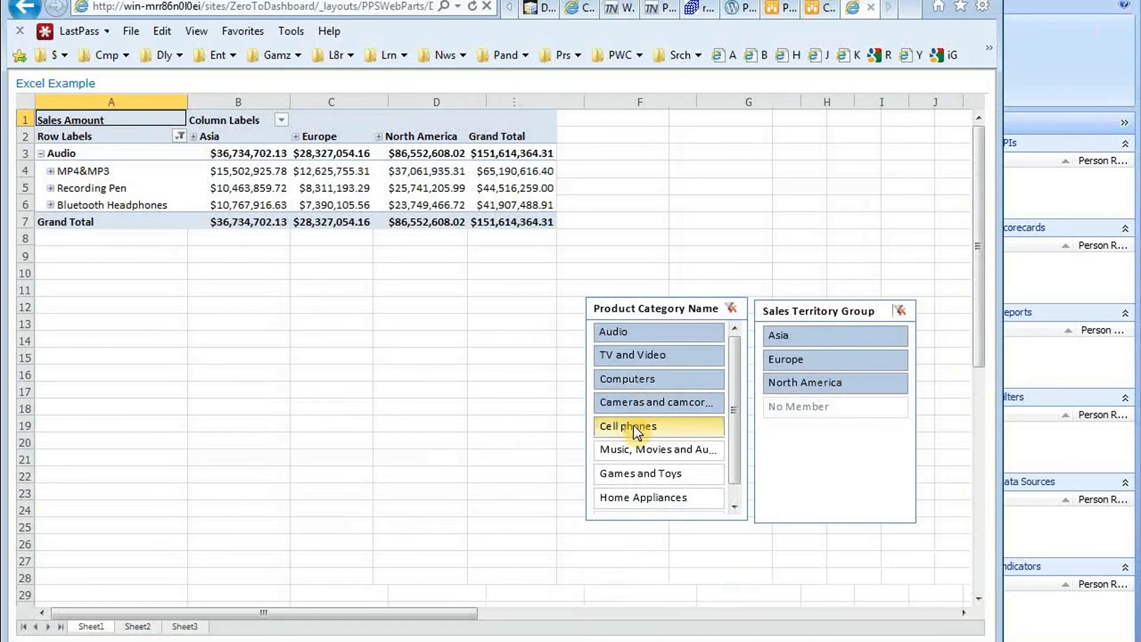
{"action": "left_click_drag", "start_coordinate": [980, 321], "coordinate": [979, 405]}
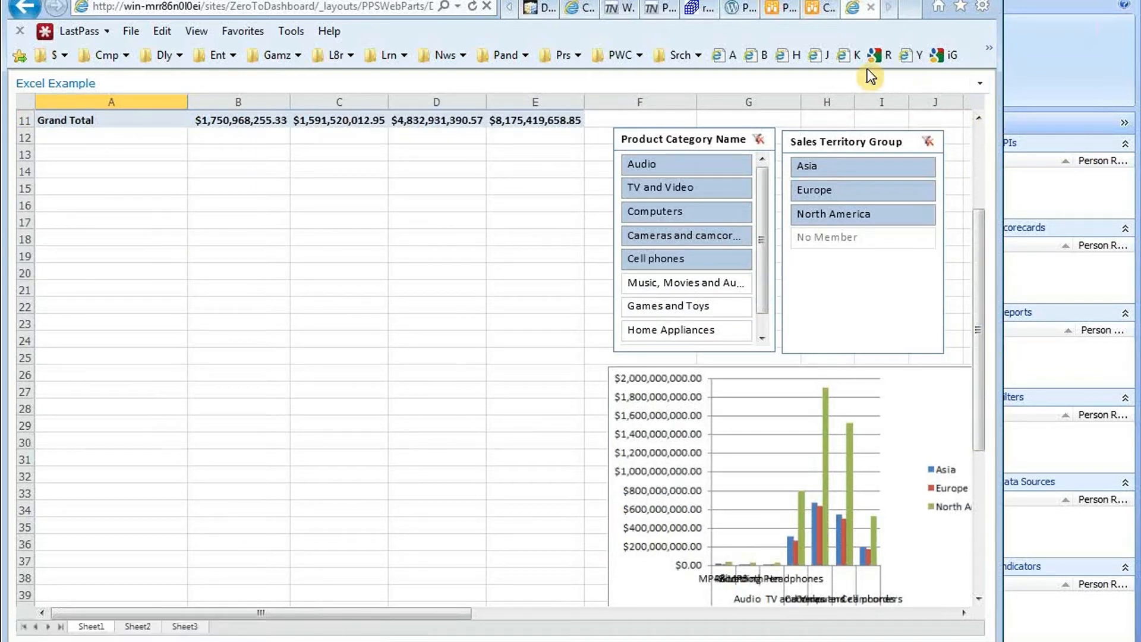
{"action": "left_click", "coordinate": [980, 134]}
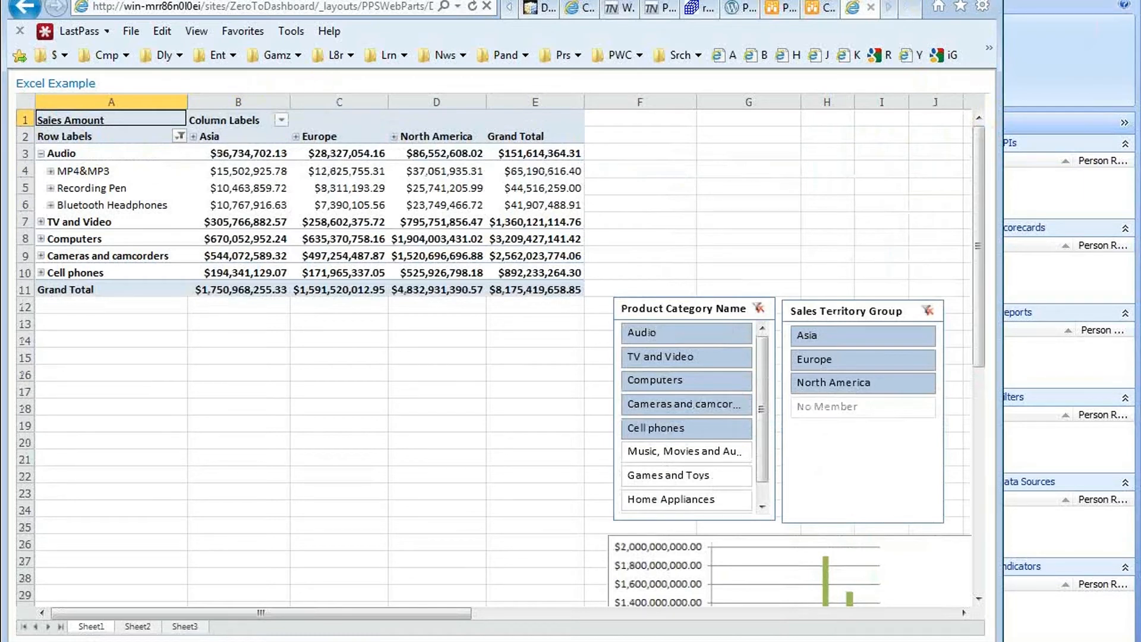
Close the Excel Example report page, minimize the browser and Dashboard Designer, and bring the presentation's Links slide to the front.
{"action": "left_click", "coordinate": [872, 10]}
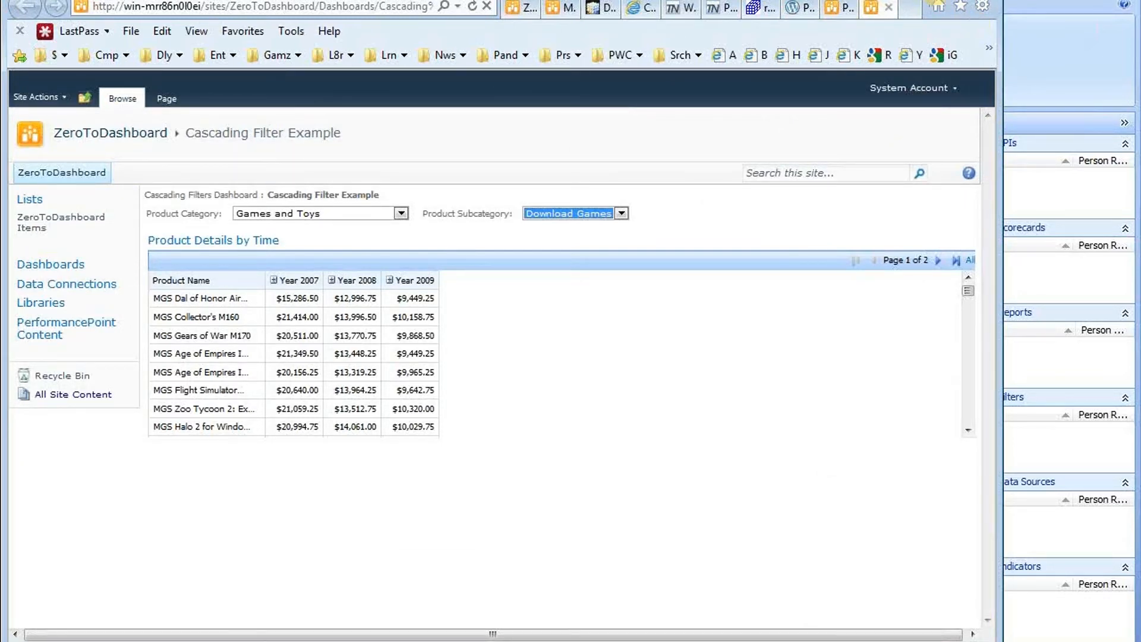
{"action": "left_click", "coordinate": [935, 1]}
{"action": "left_click", "coordinate": [1086, 3]}
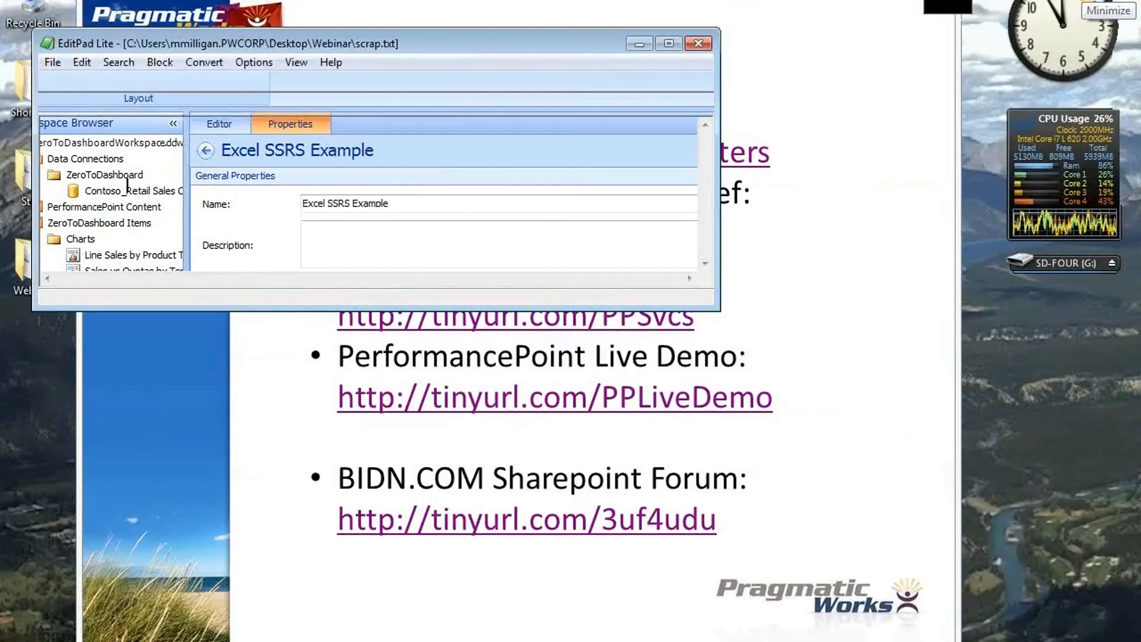
{"action": "left_click", "coordinate": [768, 89]}
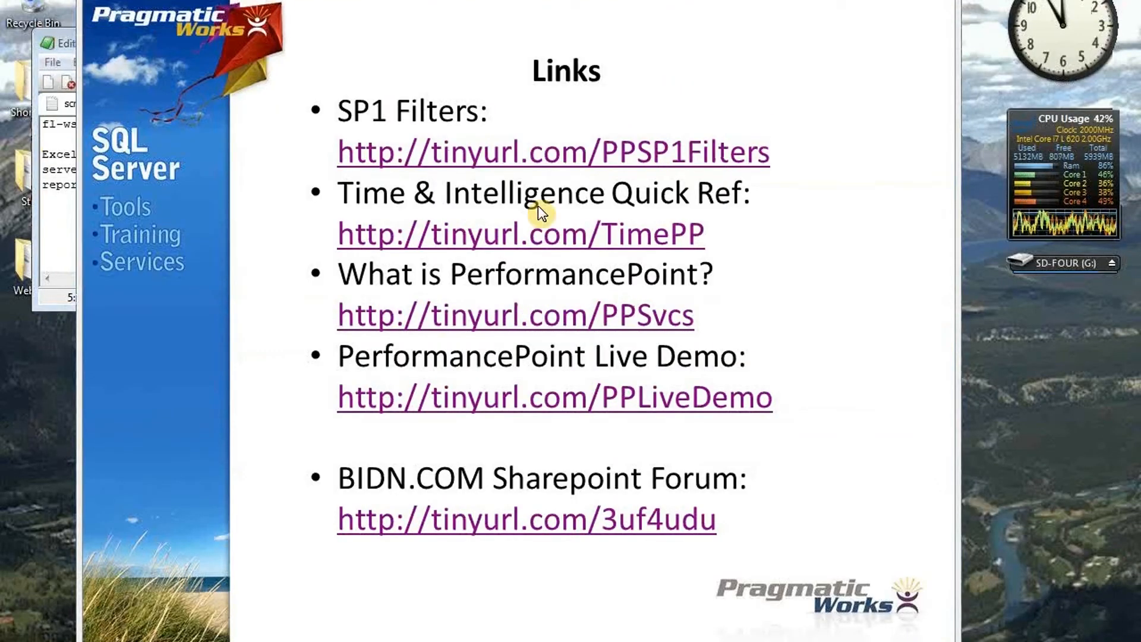